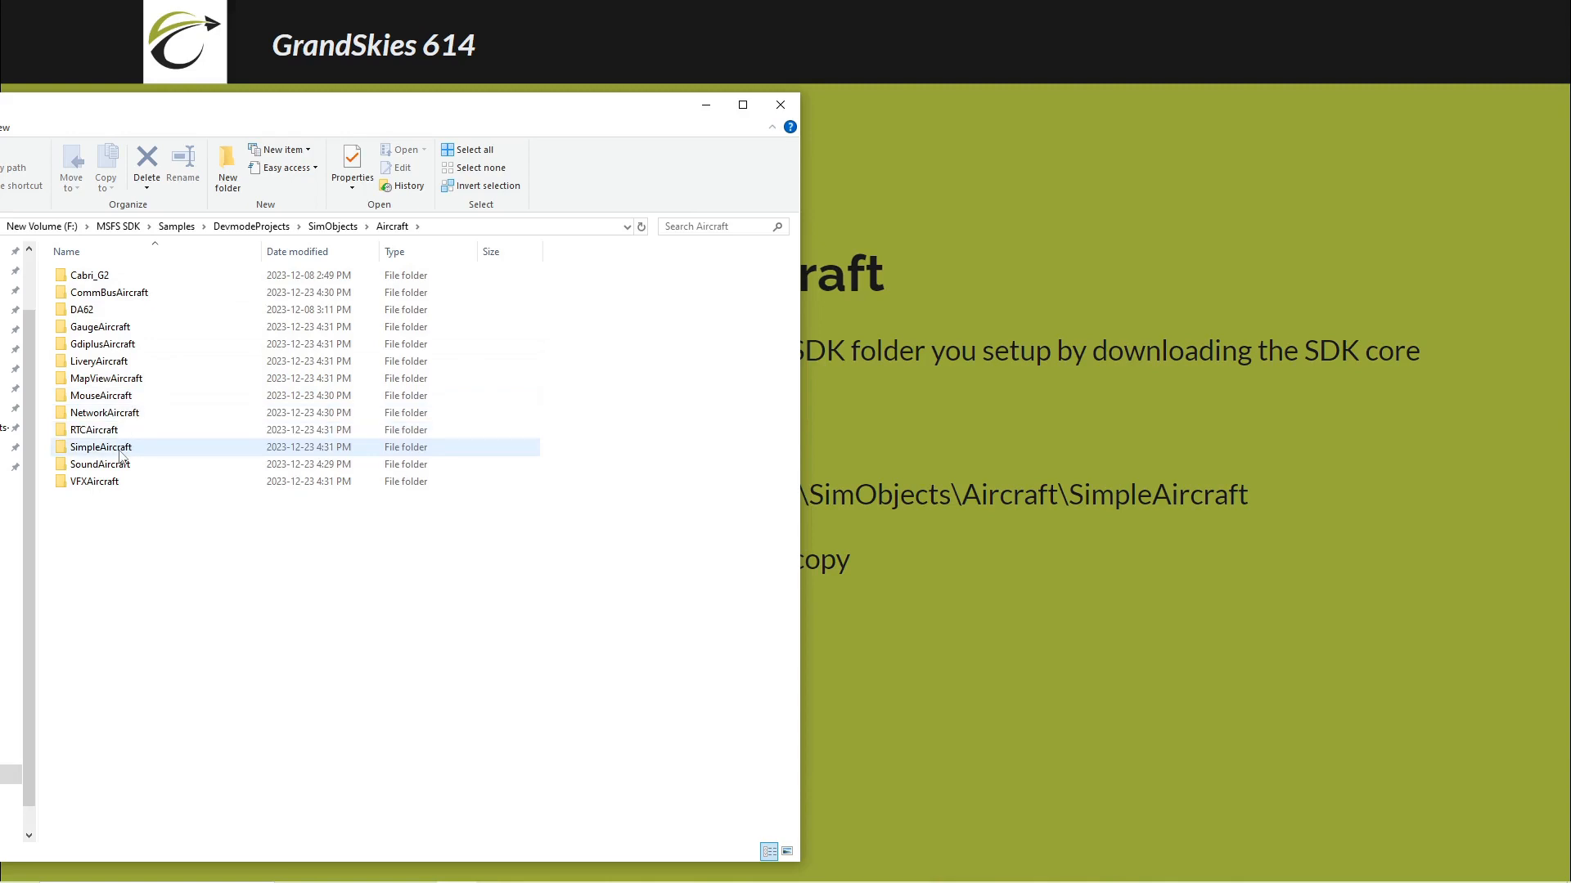
- Copy the SimpleAircraft sample folder from the MSFS SDK into the MSFS Projects folder on drive F
{"action": "right_click", "coordinate": [120, 453]}
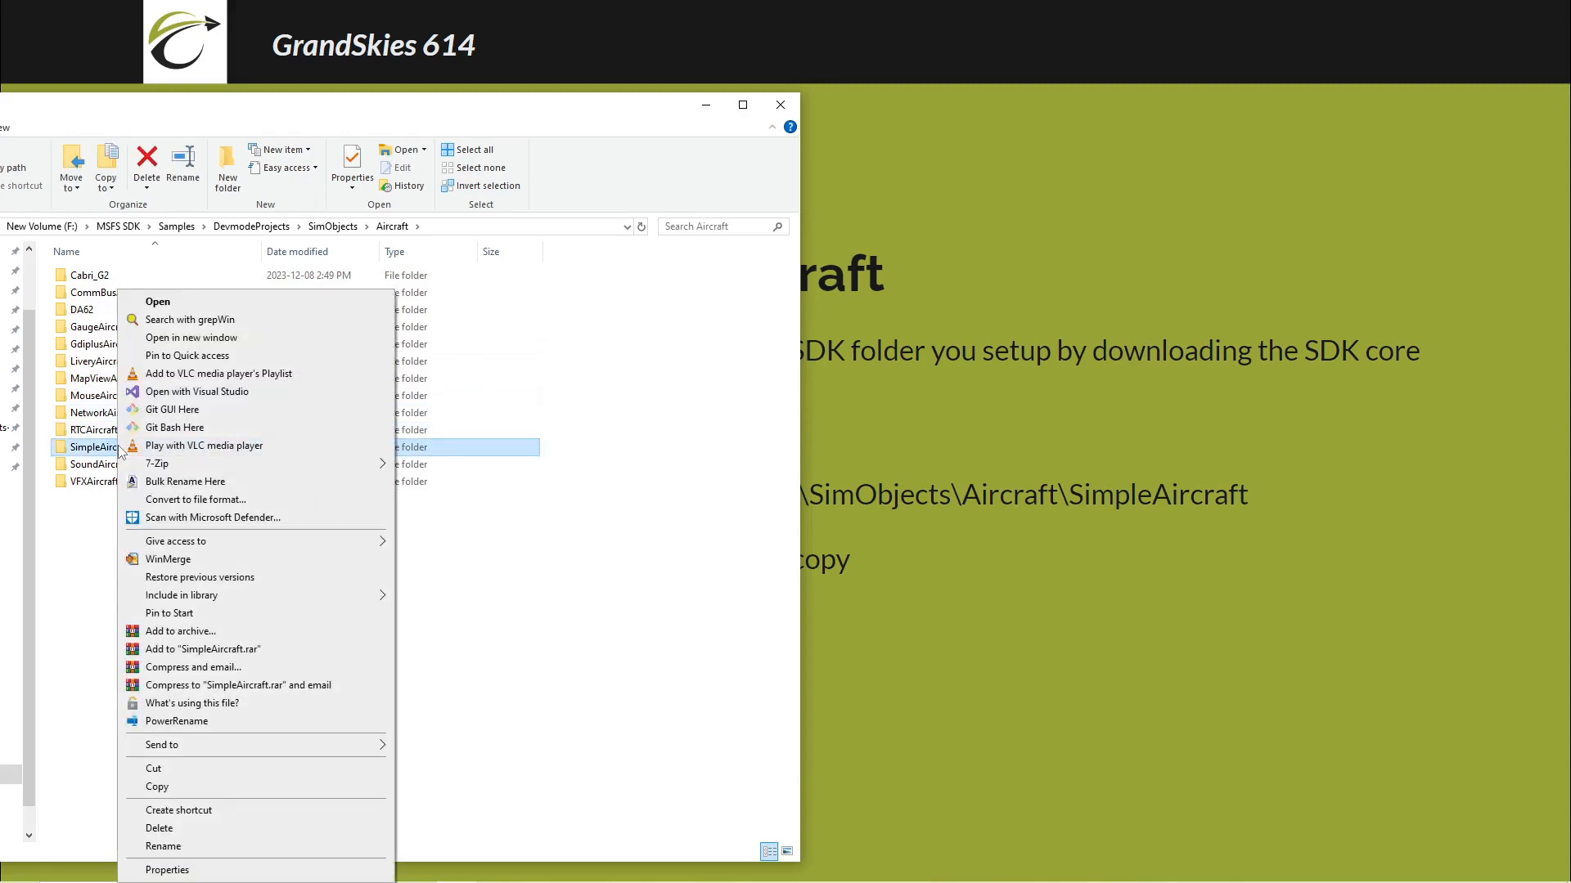
{"action": "left_click", "coordinate": [182, 791]}
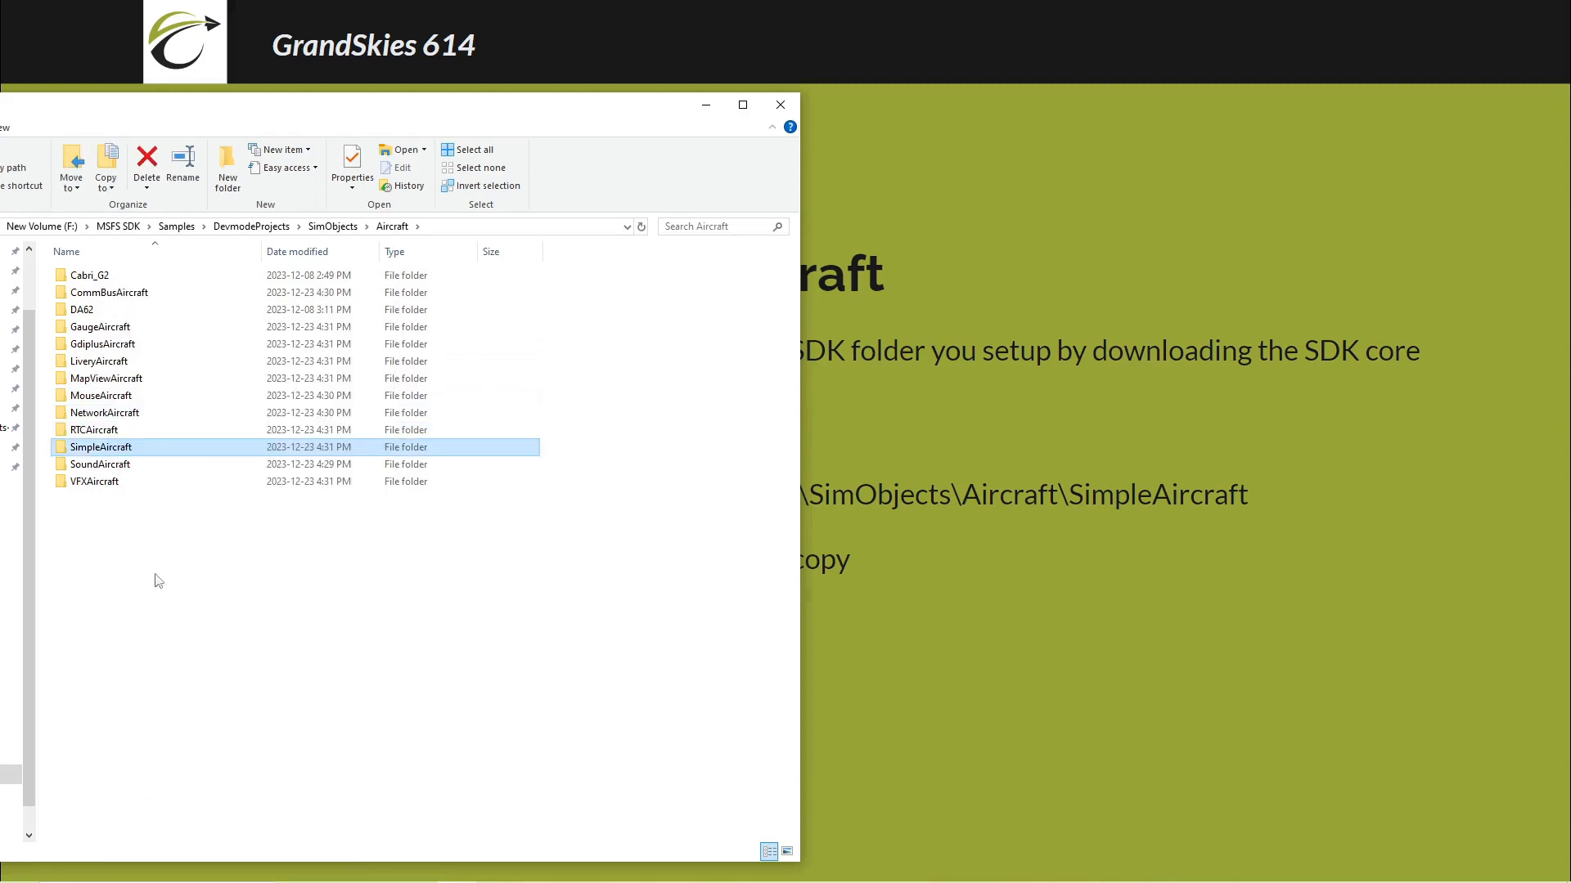
{"action": "left_click", "coordinate": [65, 228]}
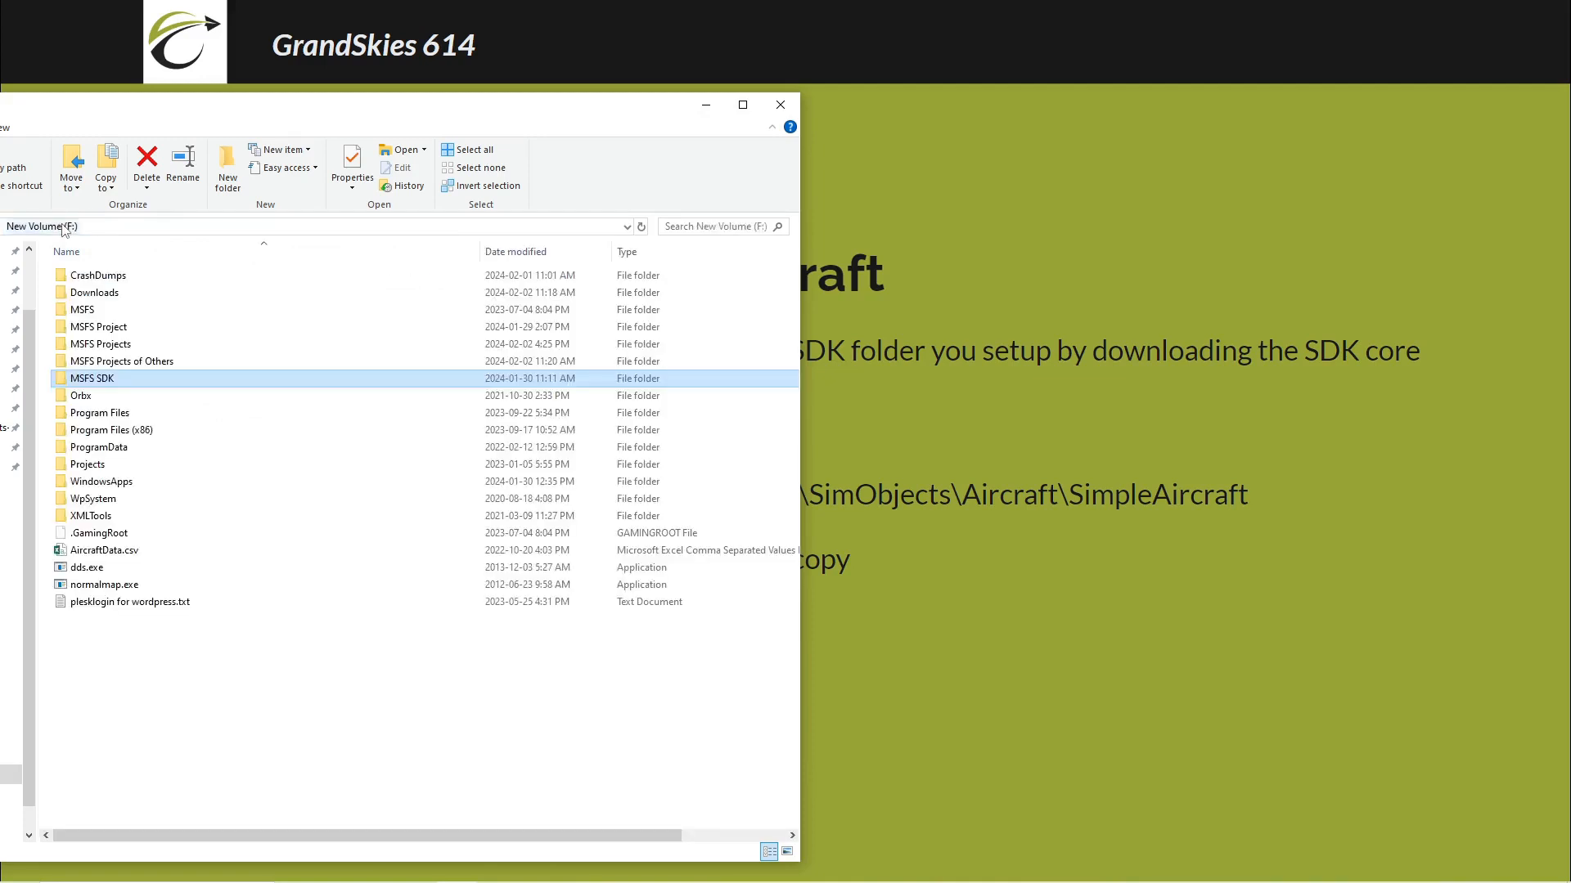
{"action": "double_click", "coordinate": [108, 346]}
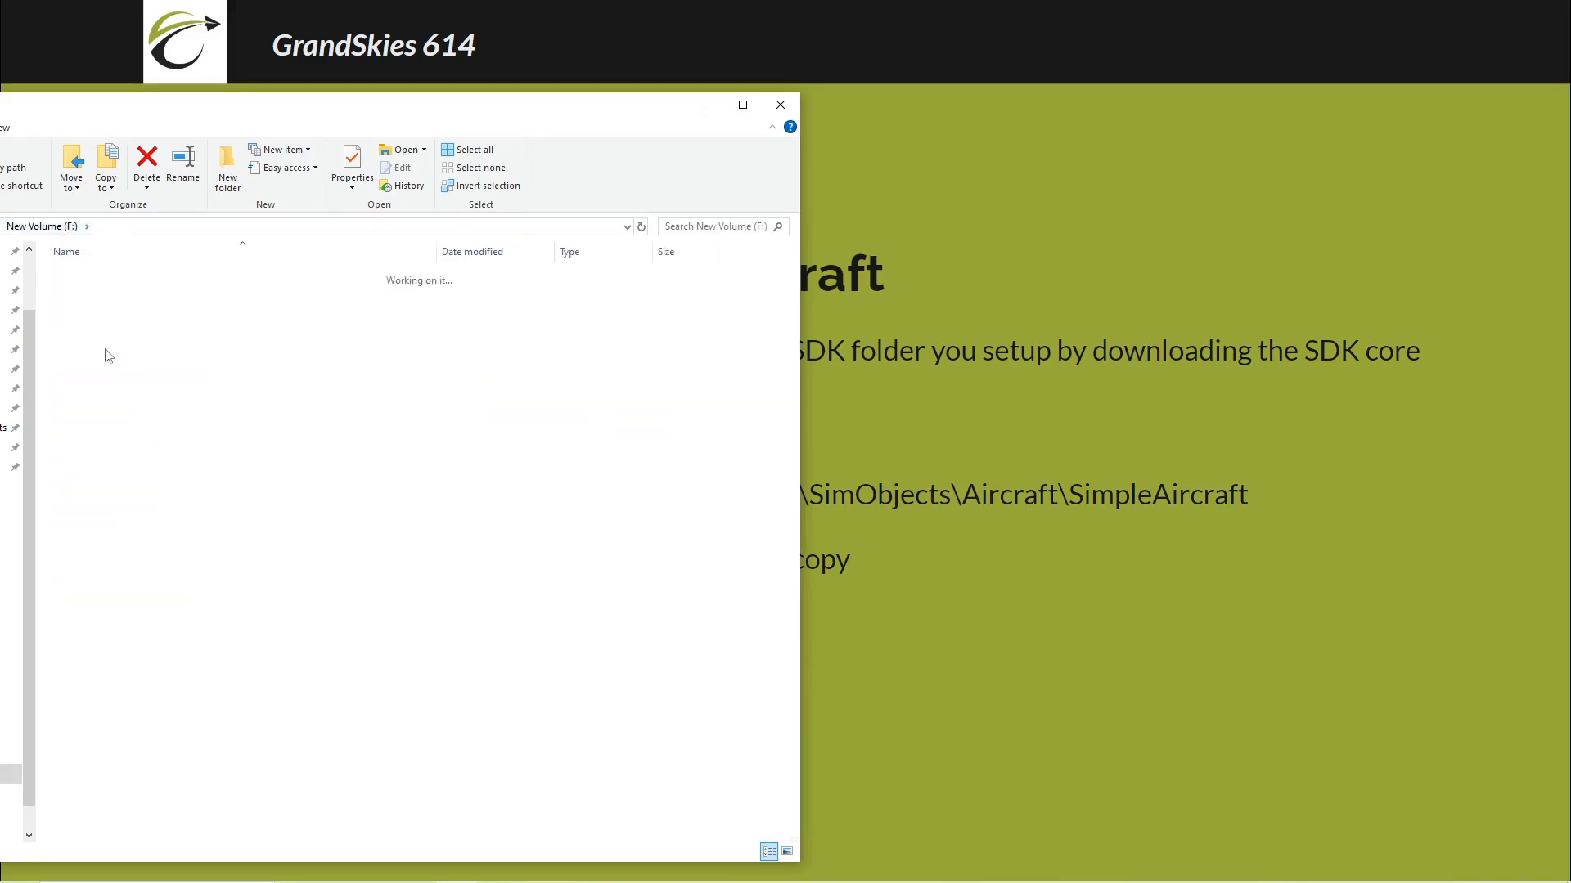
{"action": "right_click", "coordinate": [164, 583]}
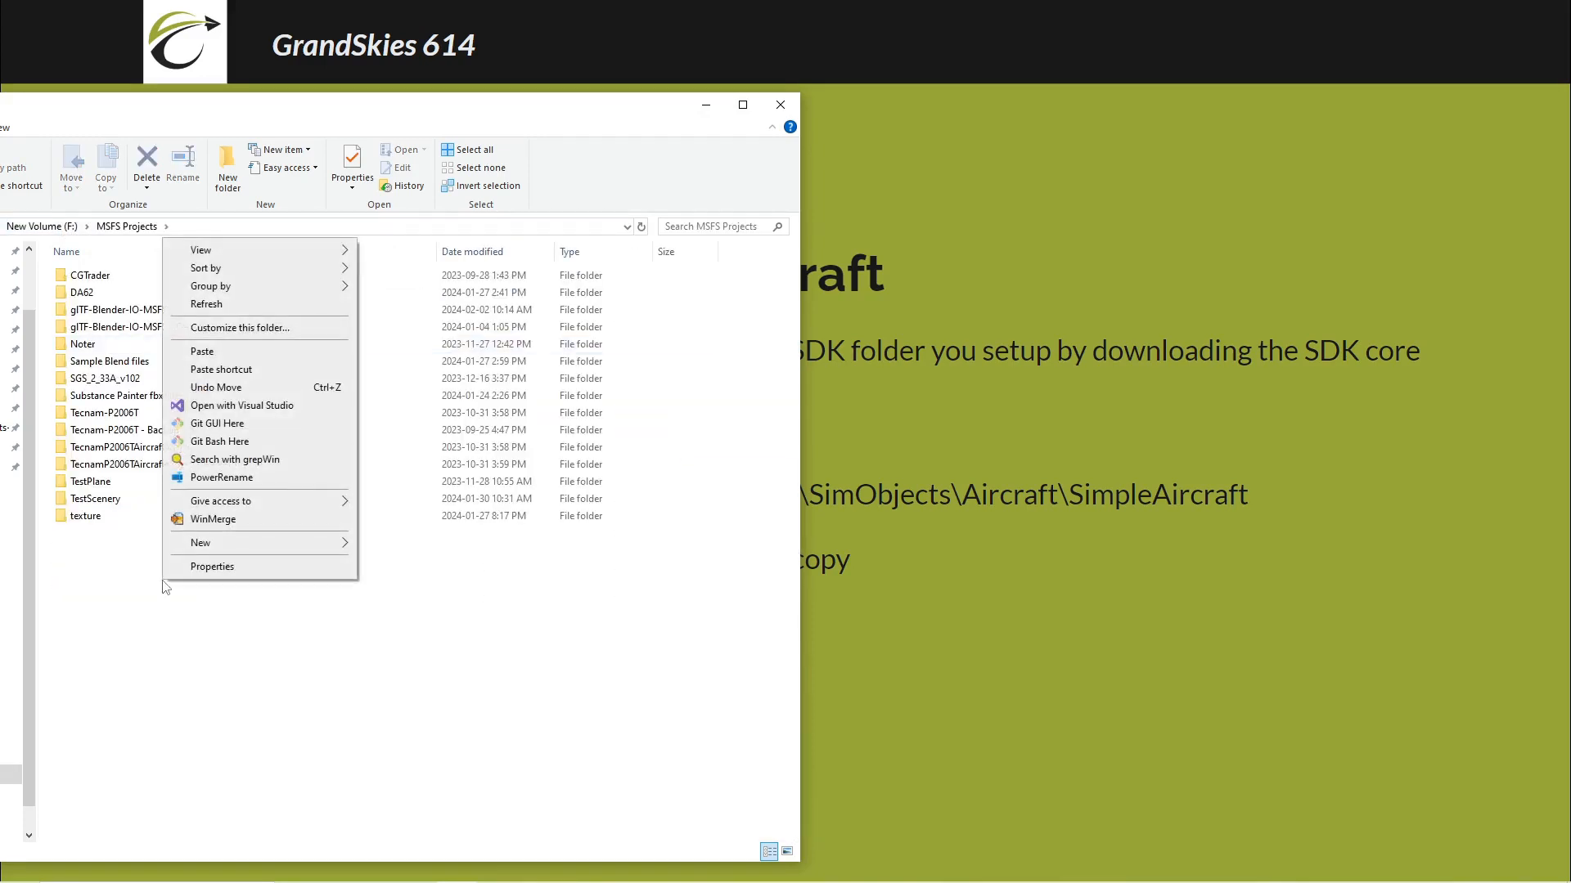
{"action": "left_click", "coordinate": [227, 355]}
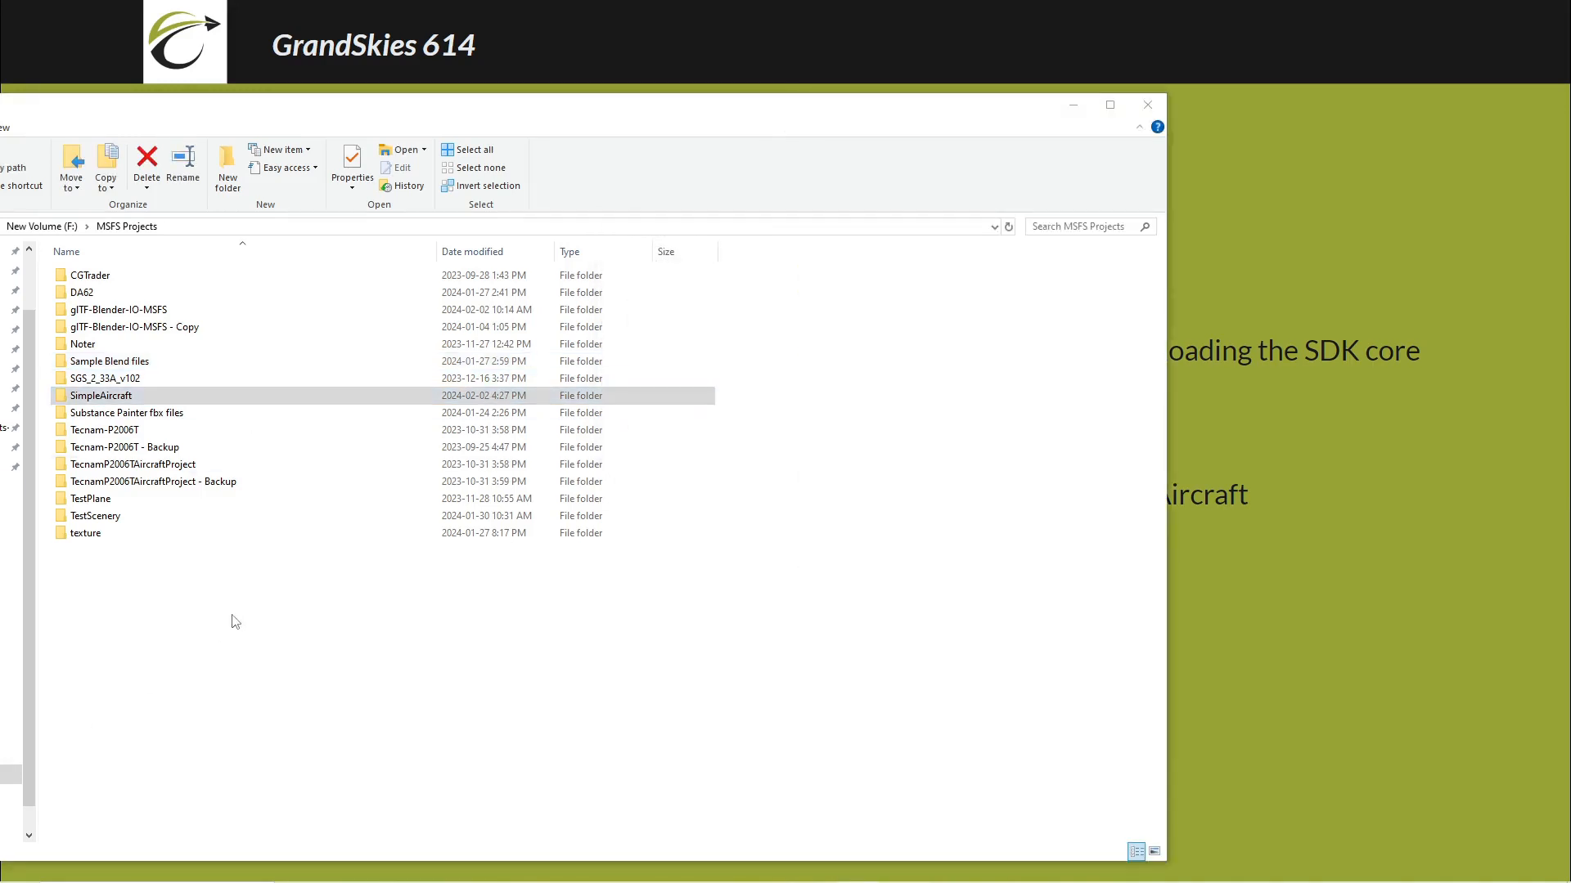
- Inspect the copied SimpleAircraft project's PackageDefinitions folder and its mycompany-aircraft-simple subfolder
{"action": "double_click", "coordinate": [120, 398]}
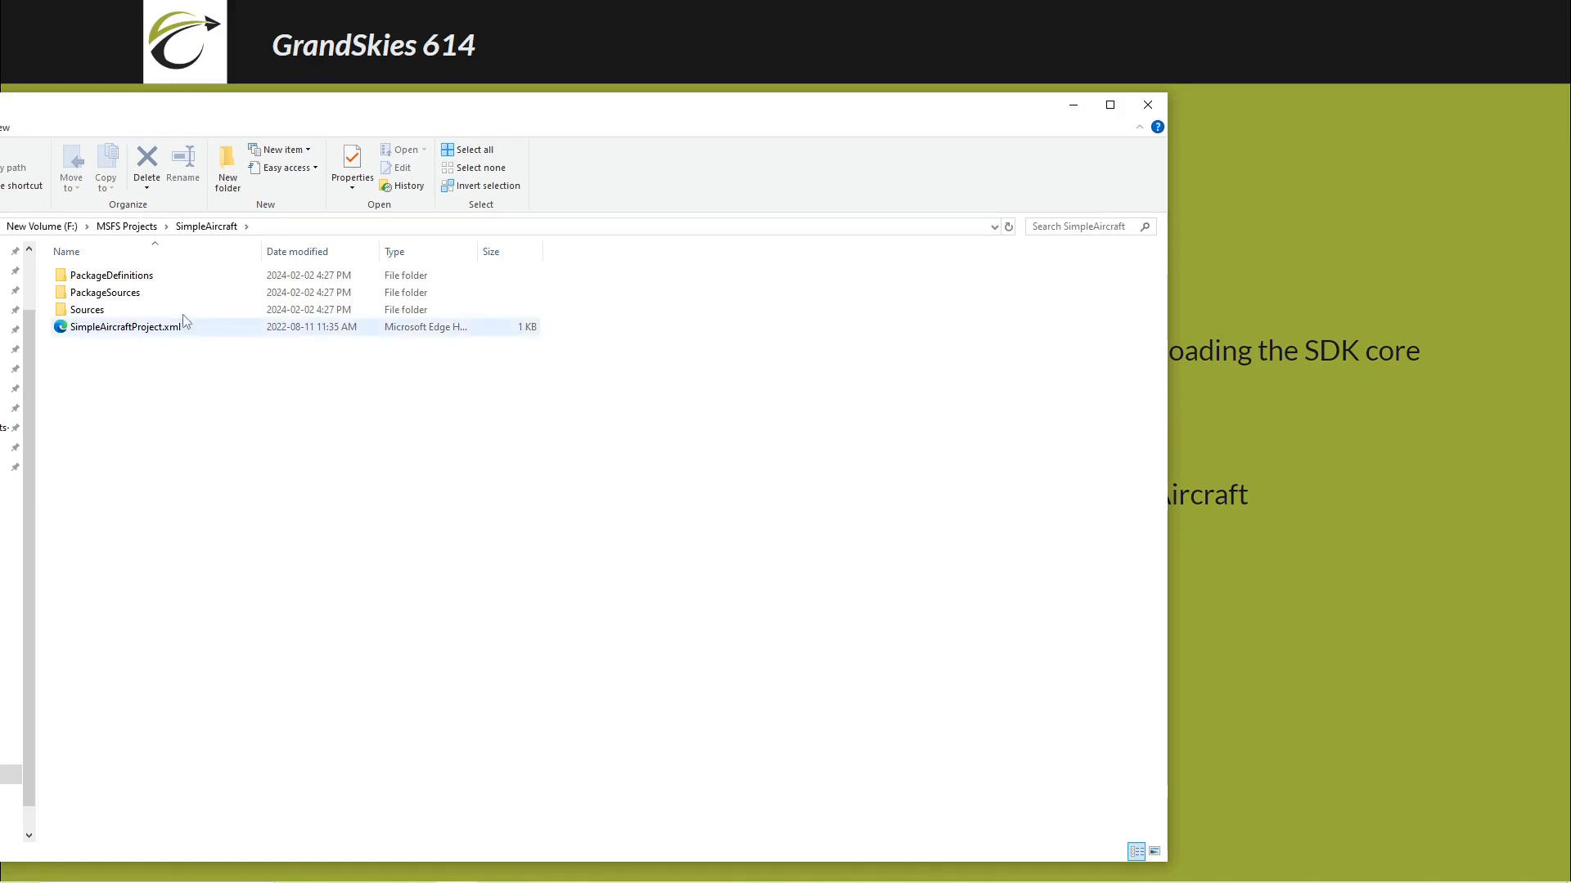
{"action": "double_click", "coordinate": [135, 280]}
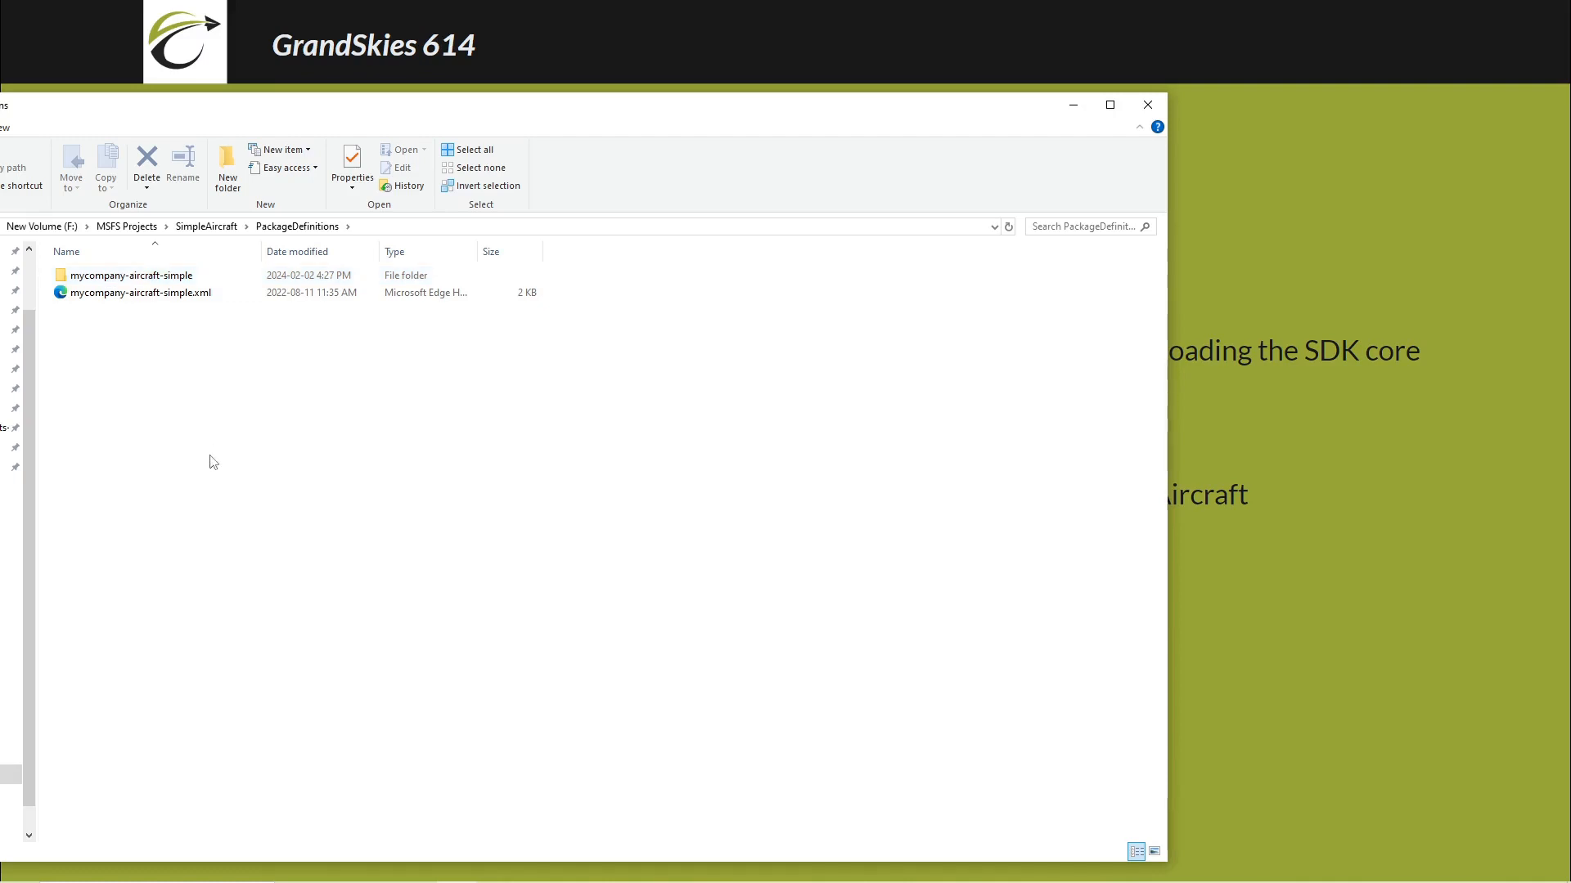
{"action": "double_click", "coordinate": [144, 278]}
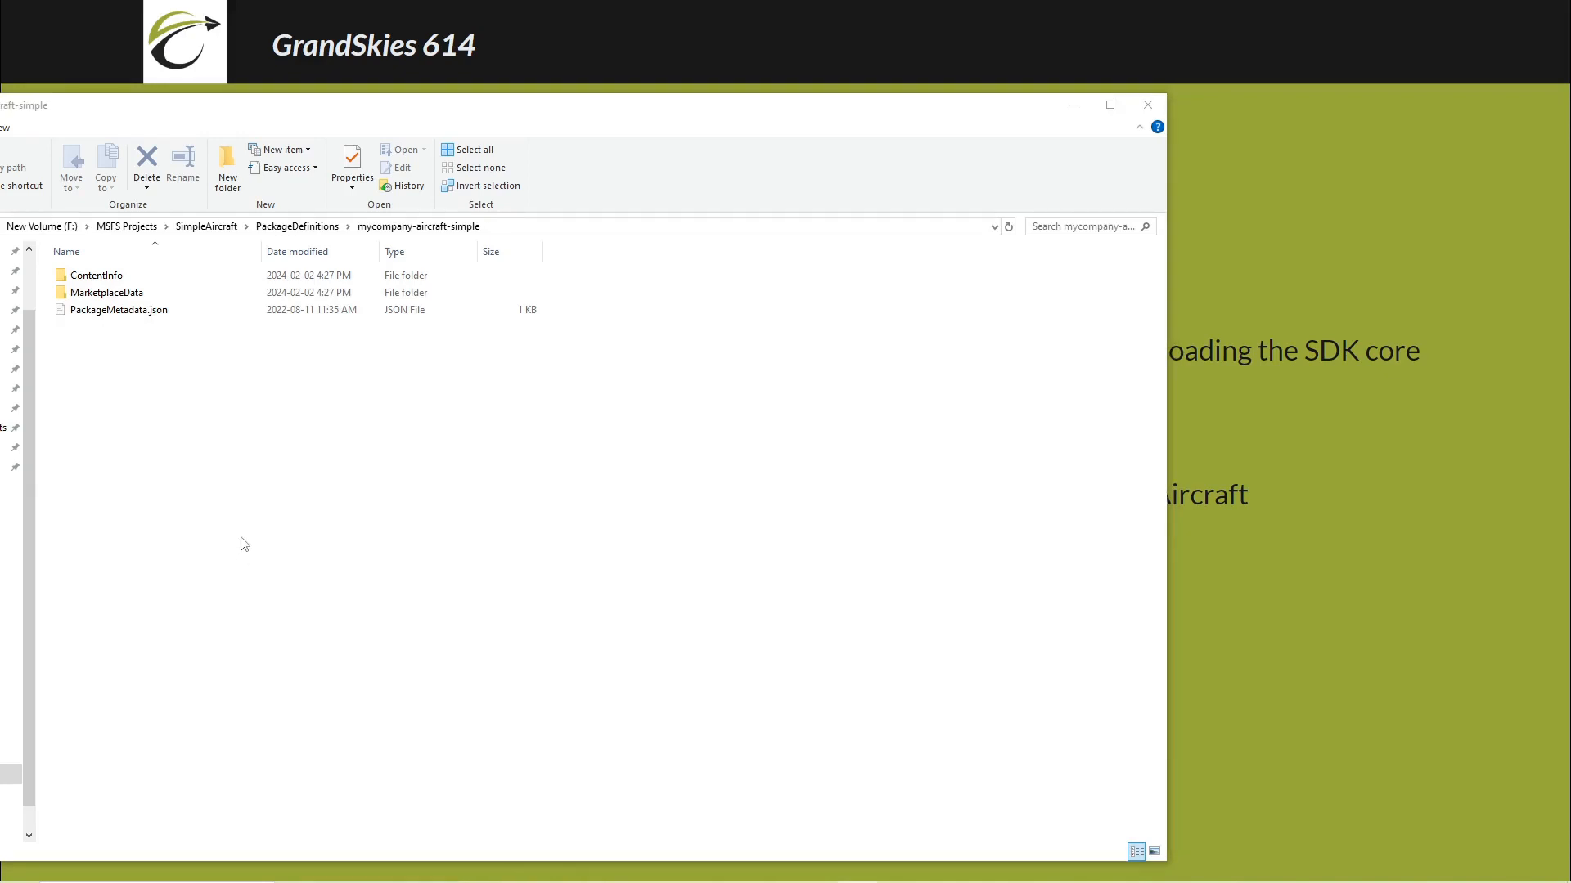
- Browse the SimpleAircraft project's PackageSources folder down through SimObjects and Airplanes to the contents of MyCompany_Simple_Aircraft
{"action": "left_click", "coordinate": [197, 229]}
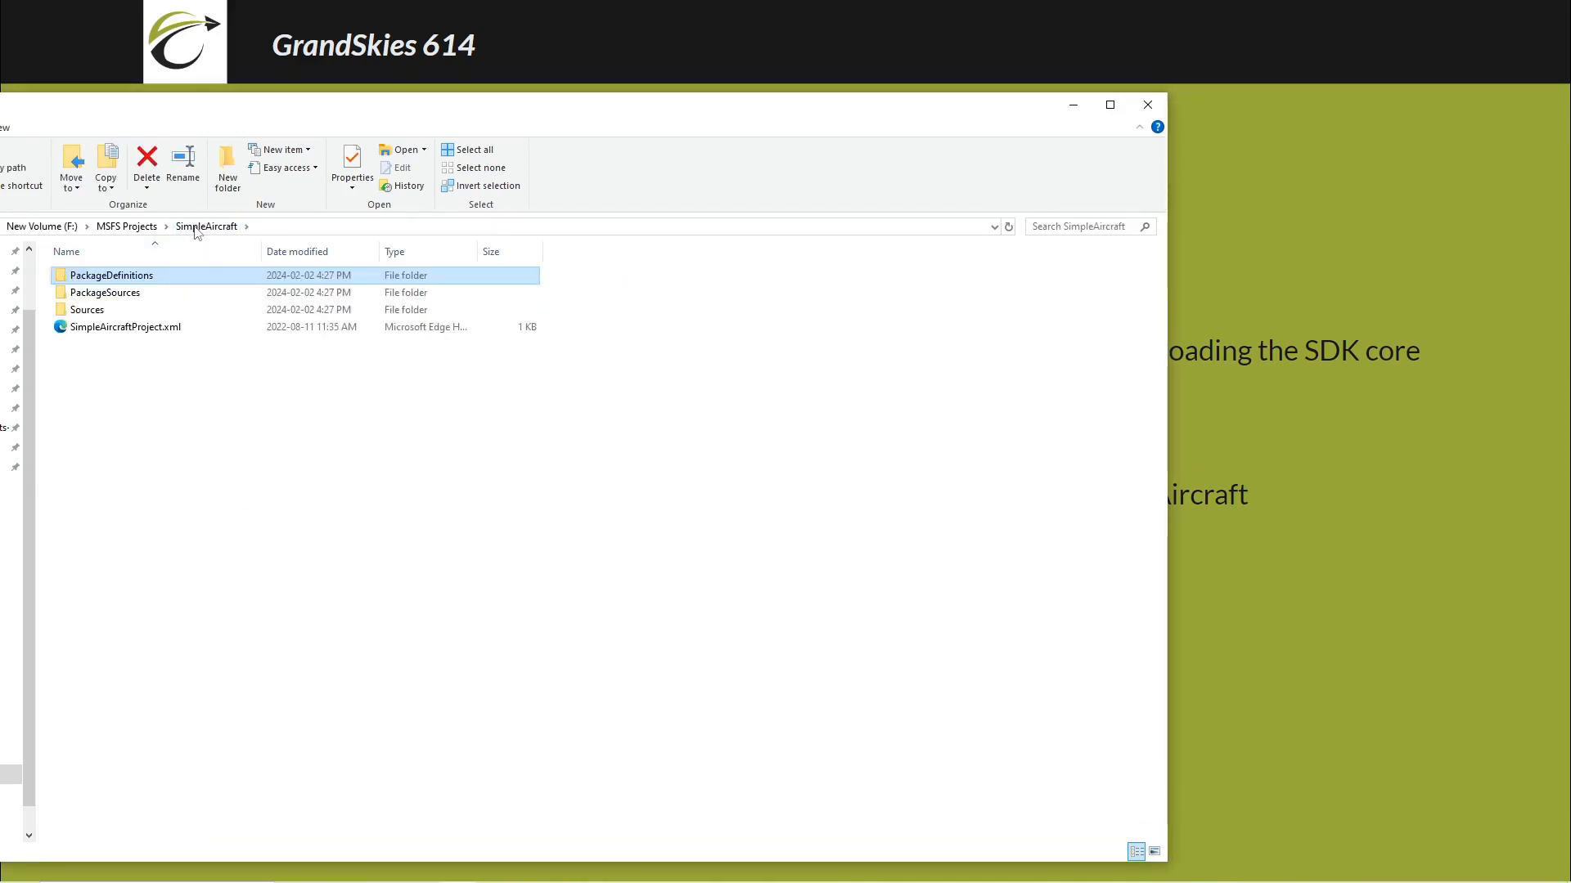
{"action": "double_click", "coordinate": [135, 301]}
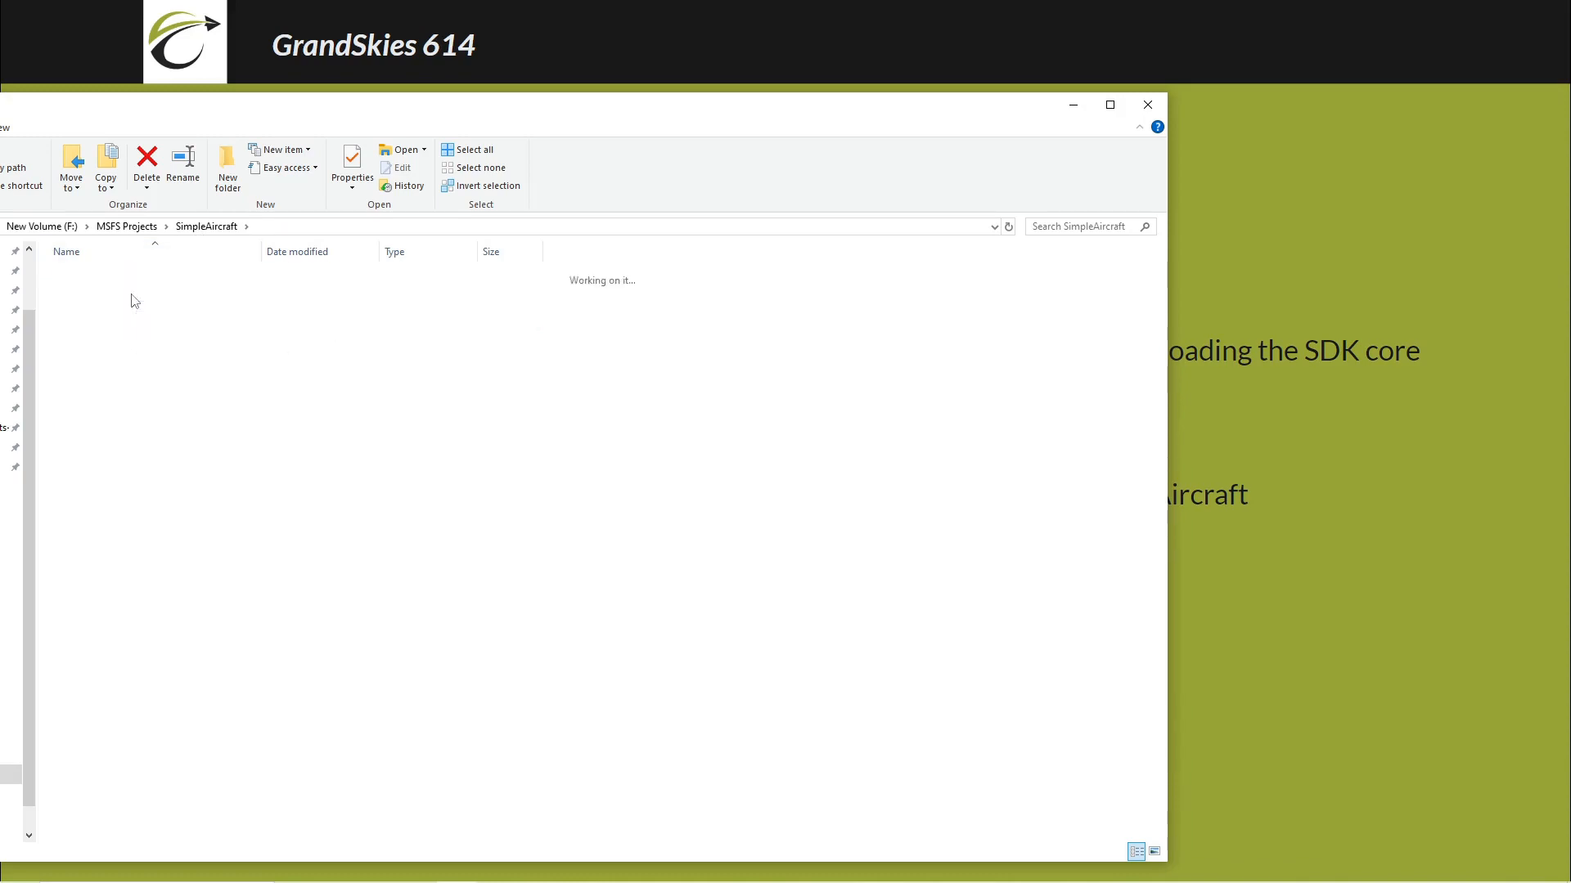
{"action": "double_click", "coordinate": [106, 283]}
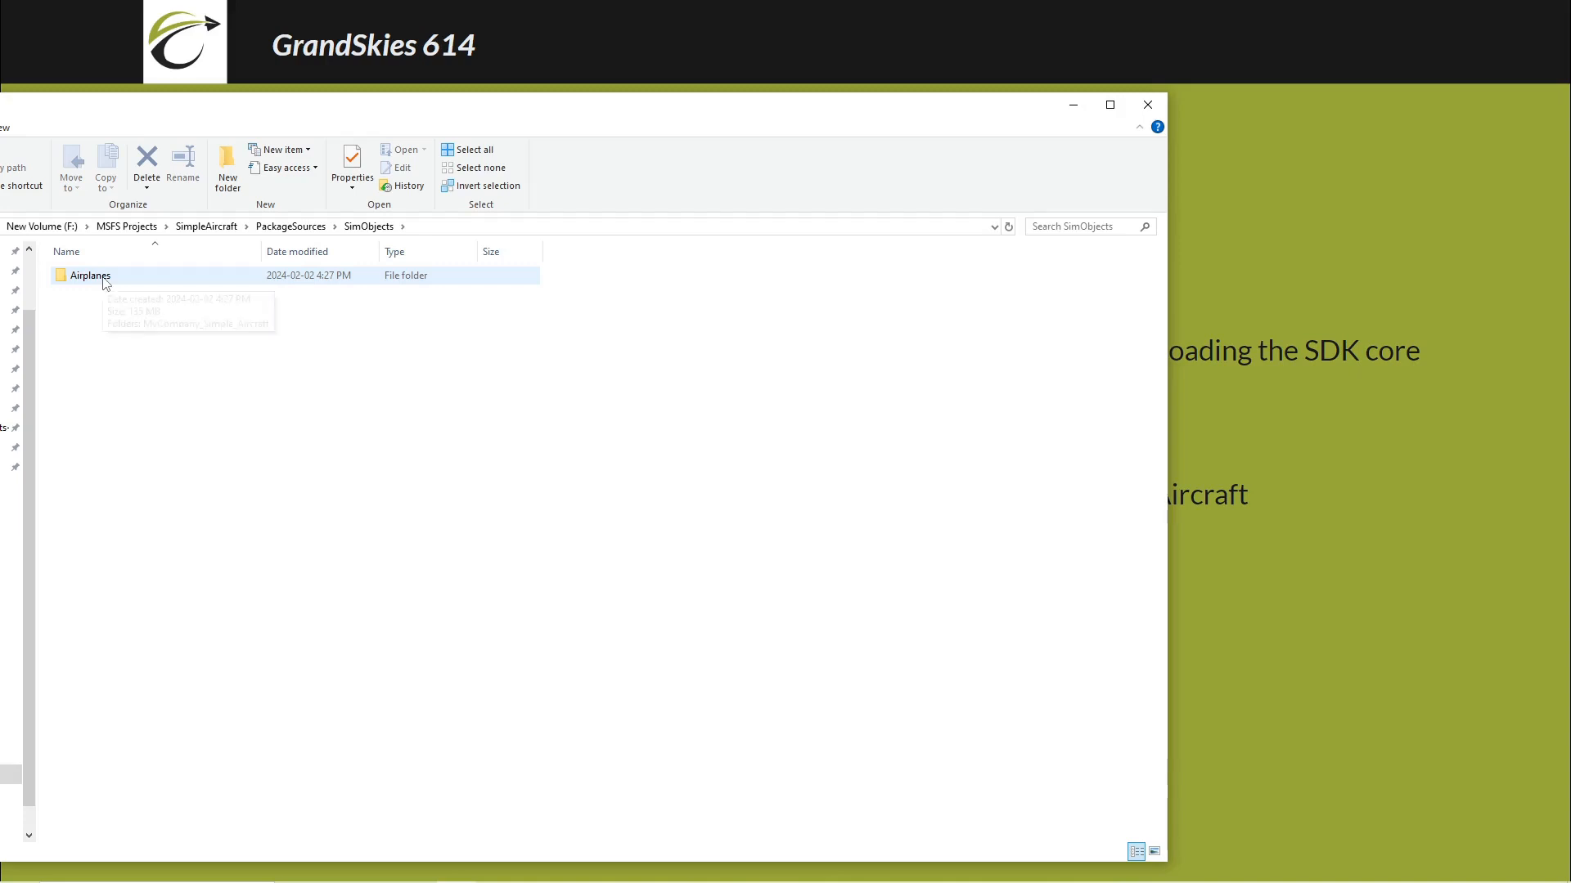
{"action": "double_click", "coordinate": [104, 281]}
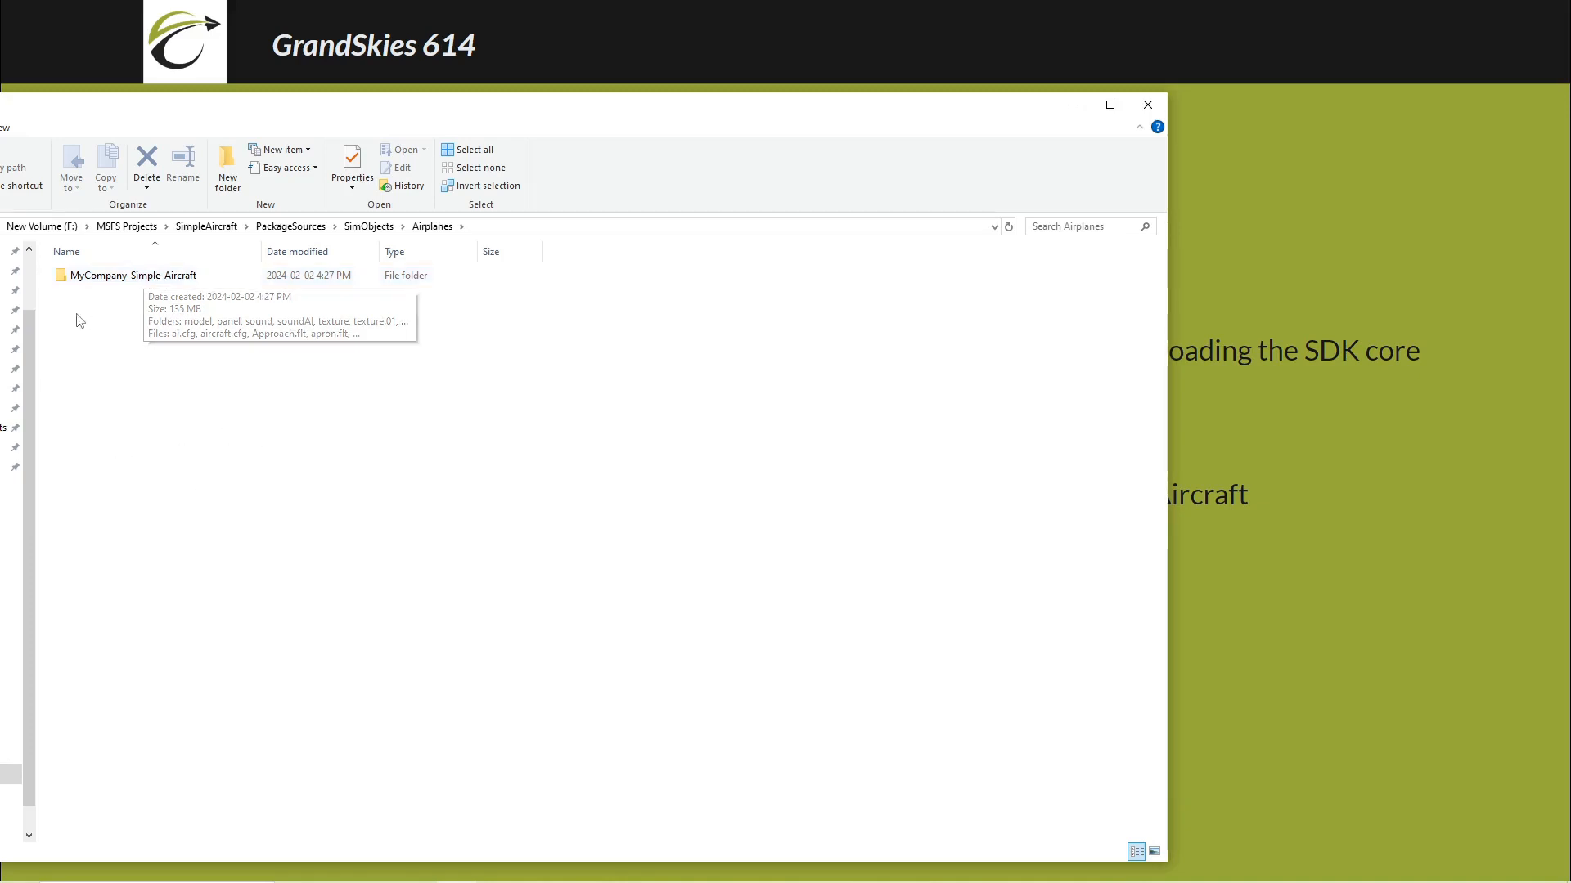
{"action": "left_click", "coordinate": [101, 279]}
{"action": "double_click", "coordinate": [101, 279]}
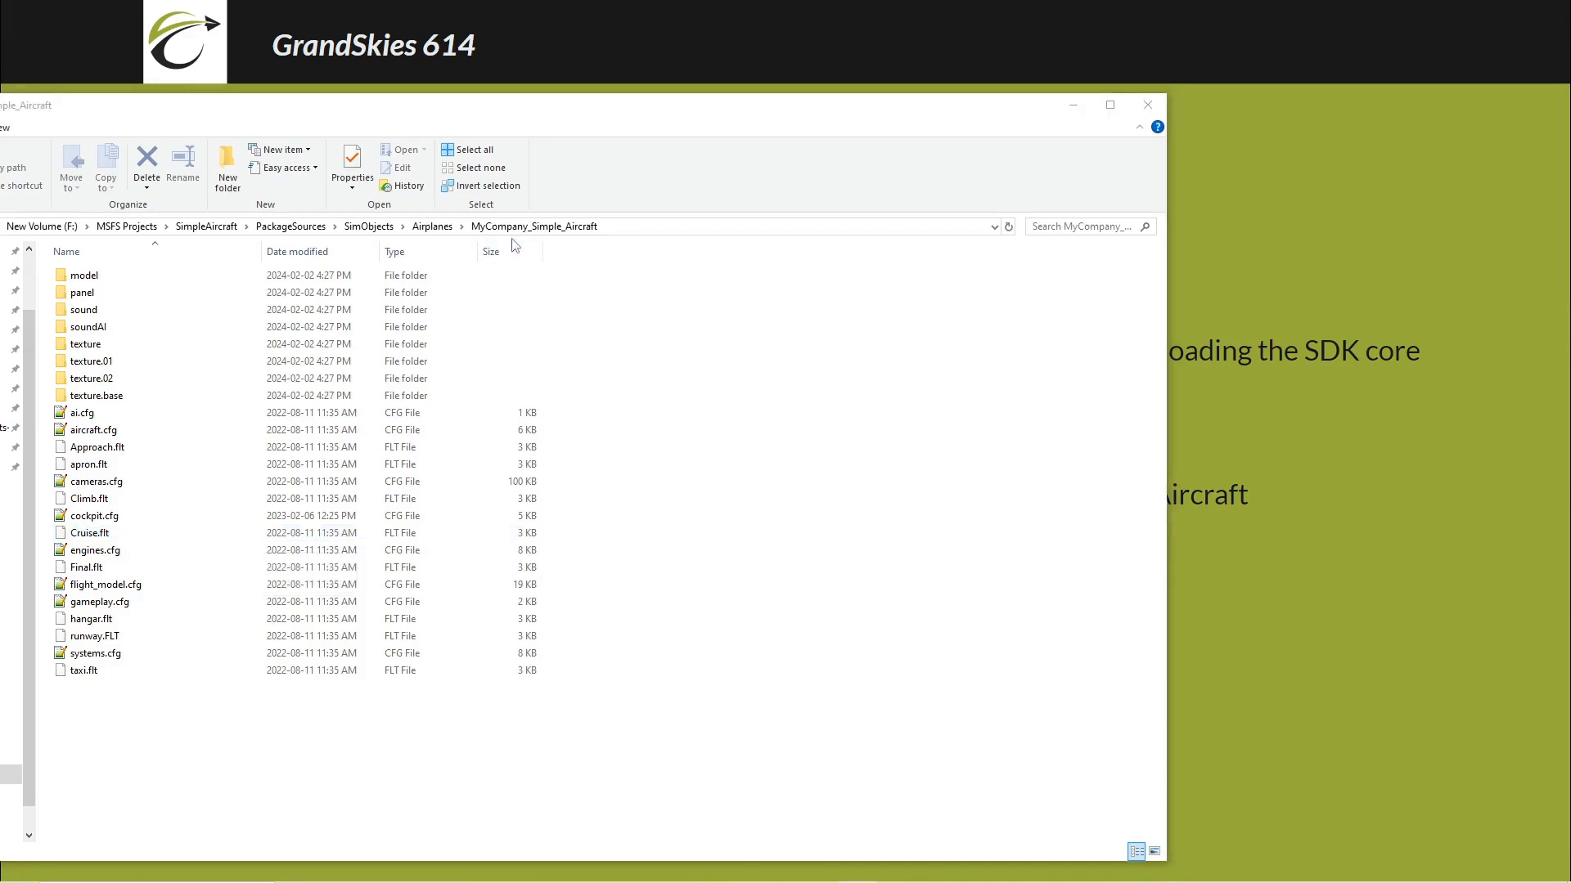
- Return to PackageSources and retrace the SimObjects and Airplanes folder levels to MyCompany_Simple_Aircraft
{"action": "left_click", "coordinate": [307, 229]}
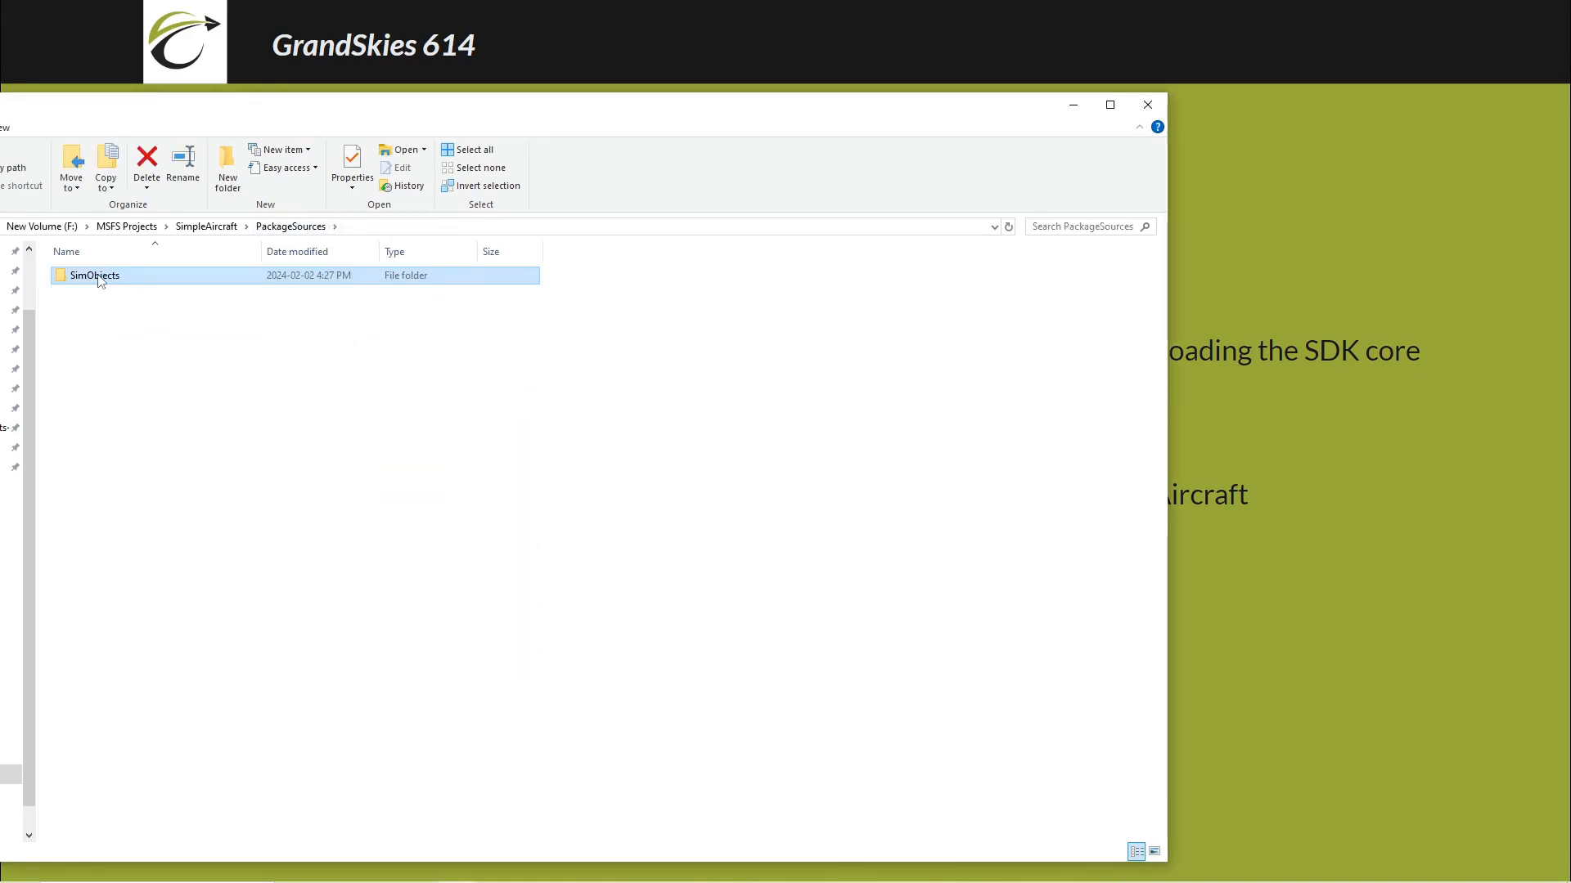
{"action": "double_click", "coordinate": [98, 278]}
{"action": "double_click", "coordinate": [100, 278]}
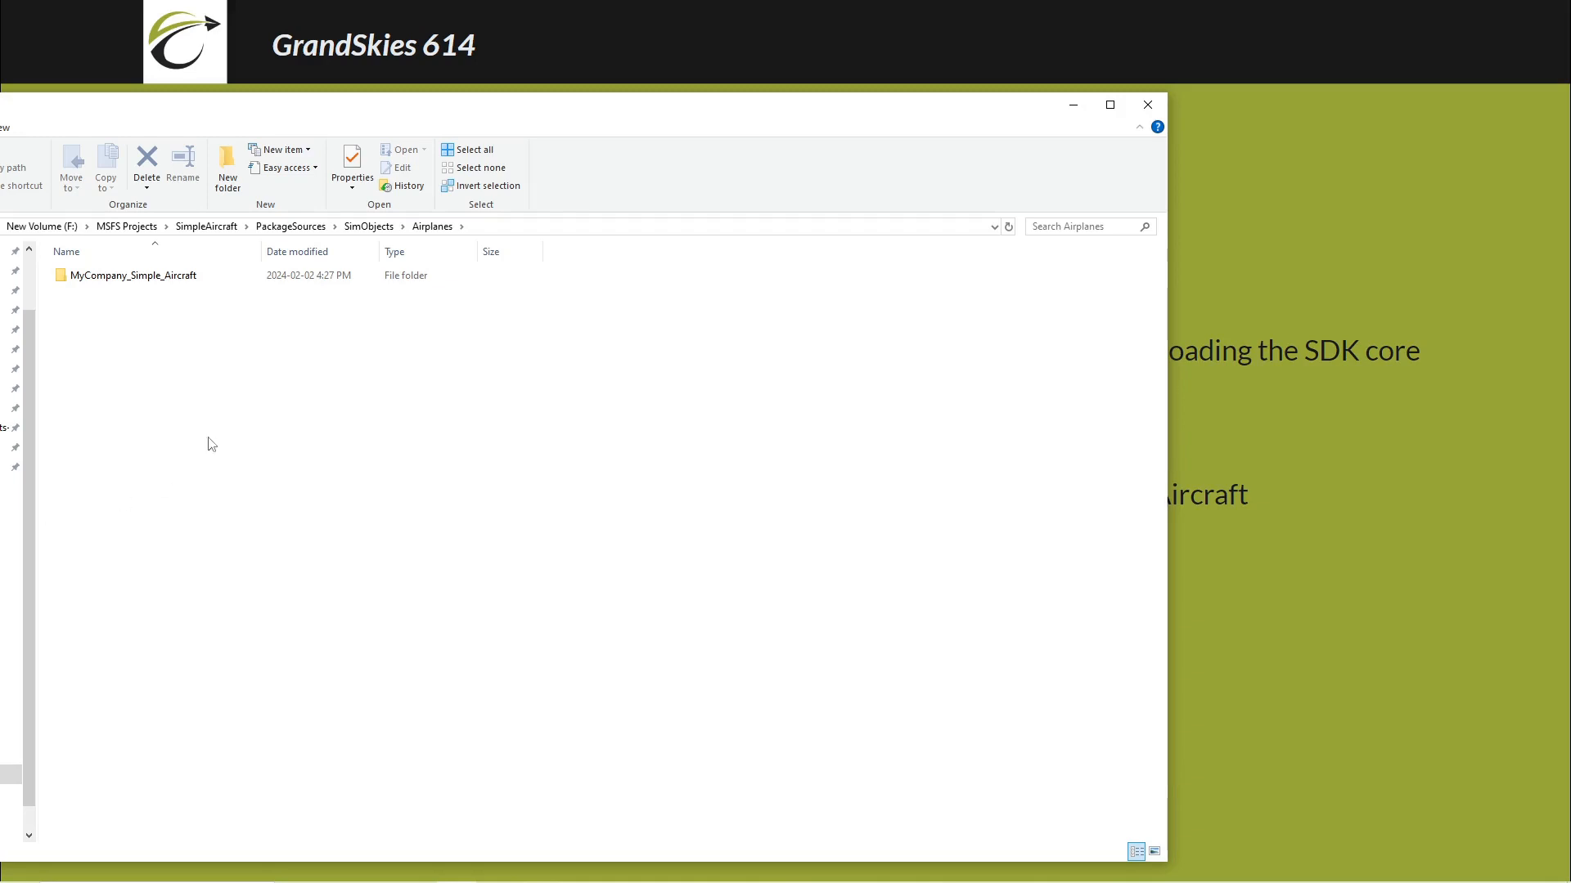
{"action": "double_click", "coordinate": [173, 278]}
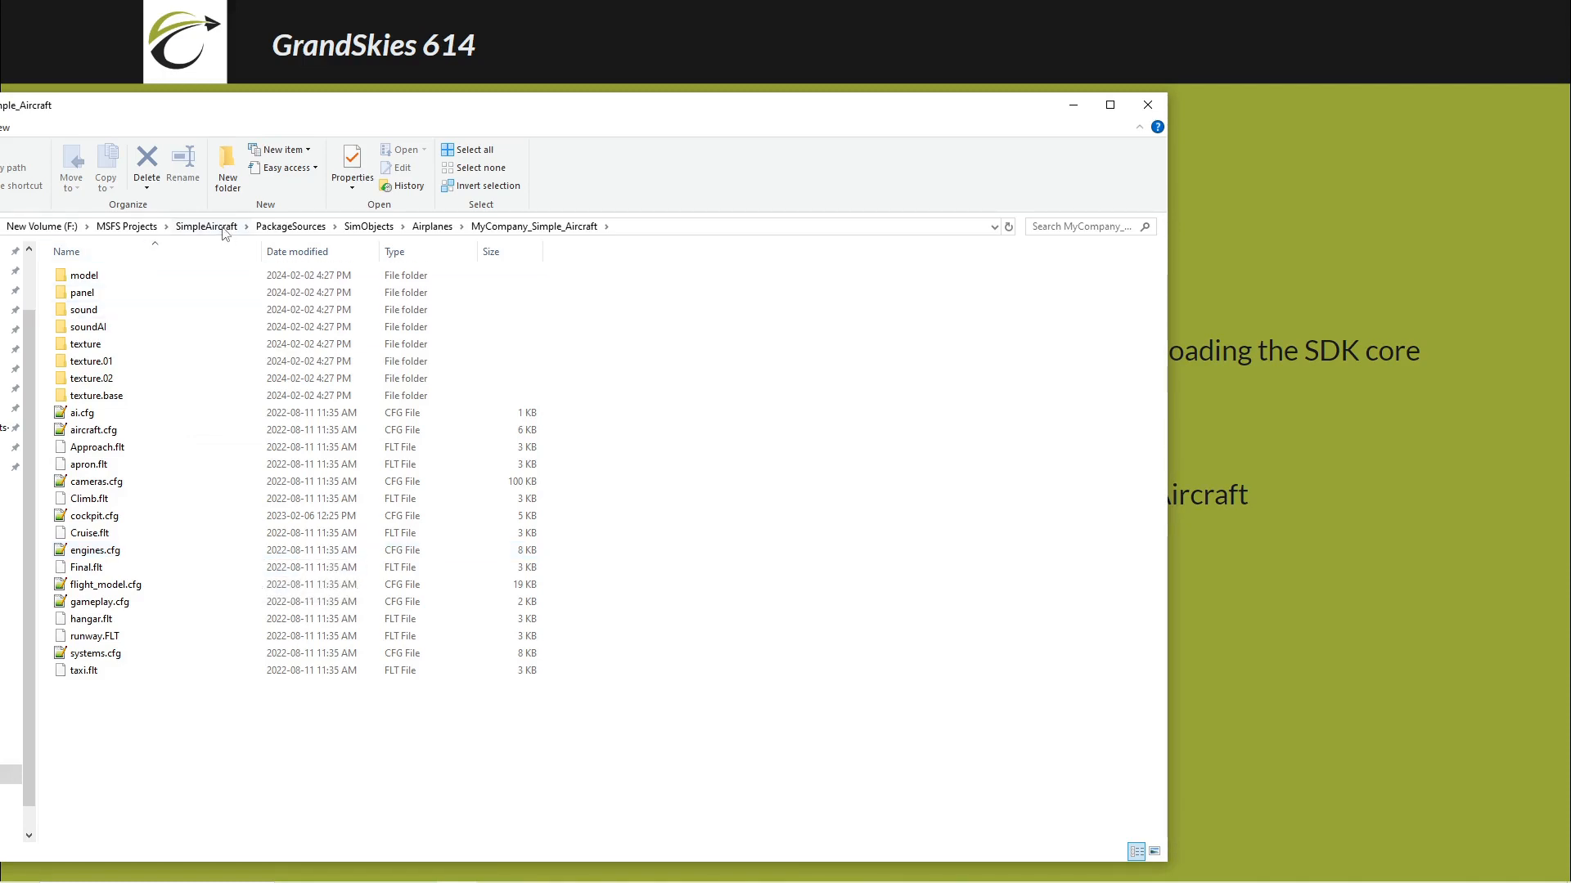
- Look through the model source and texture files in the SimpleAircraft project's Sources\Art\Max folder
{"action": "left_click", "coordinate": [220, 231]}
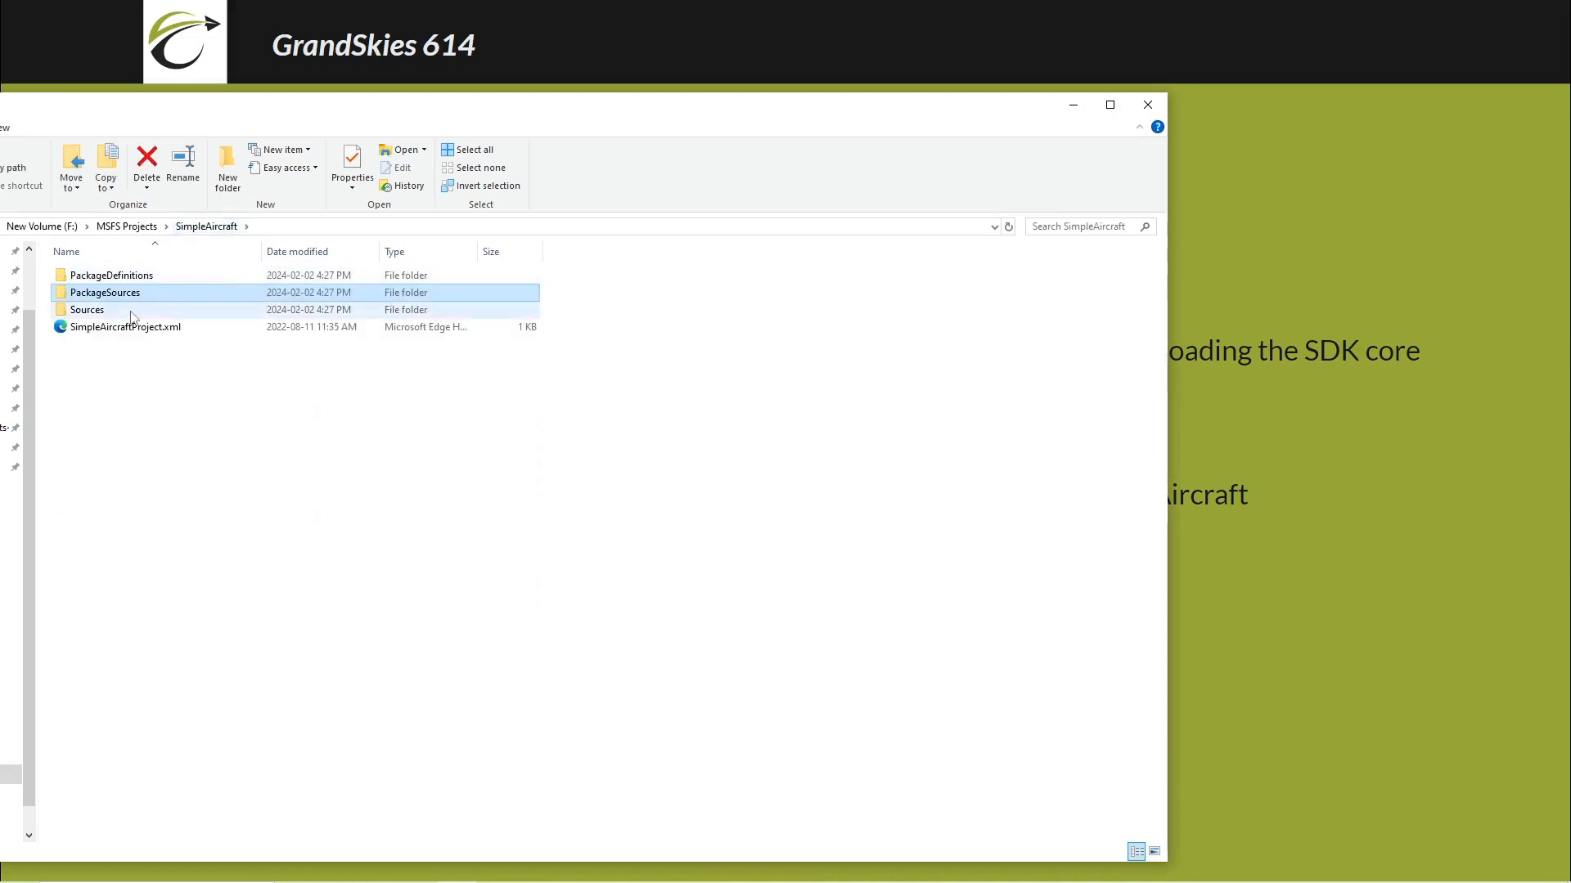
{"action": "double_click", "coordinate": [90, 311]}
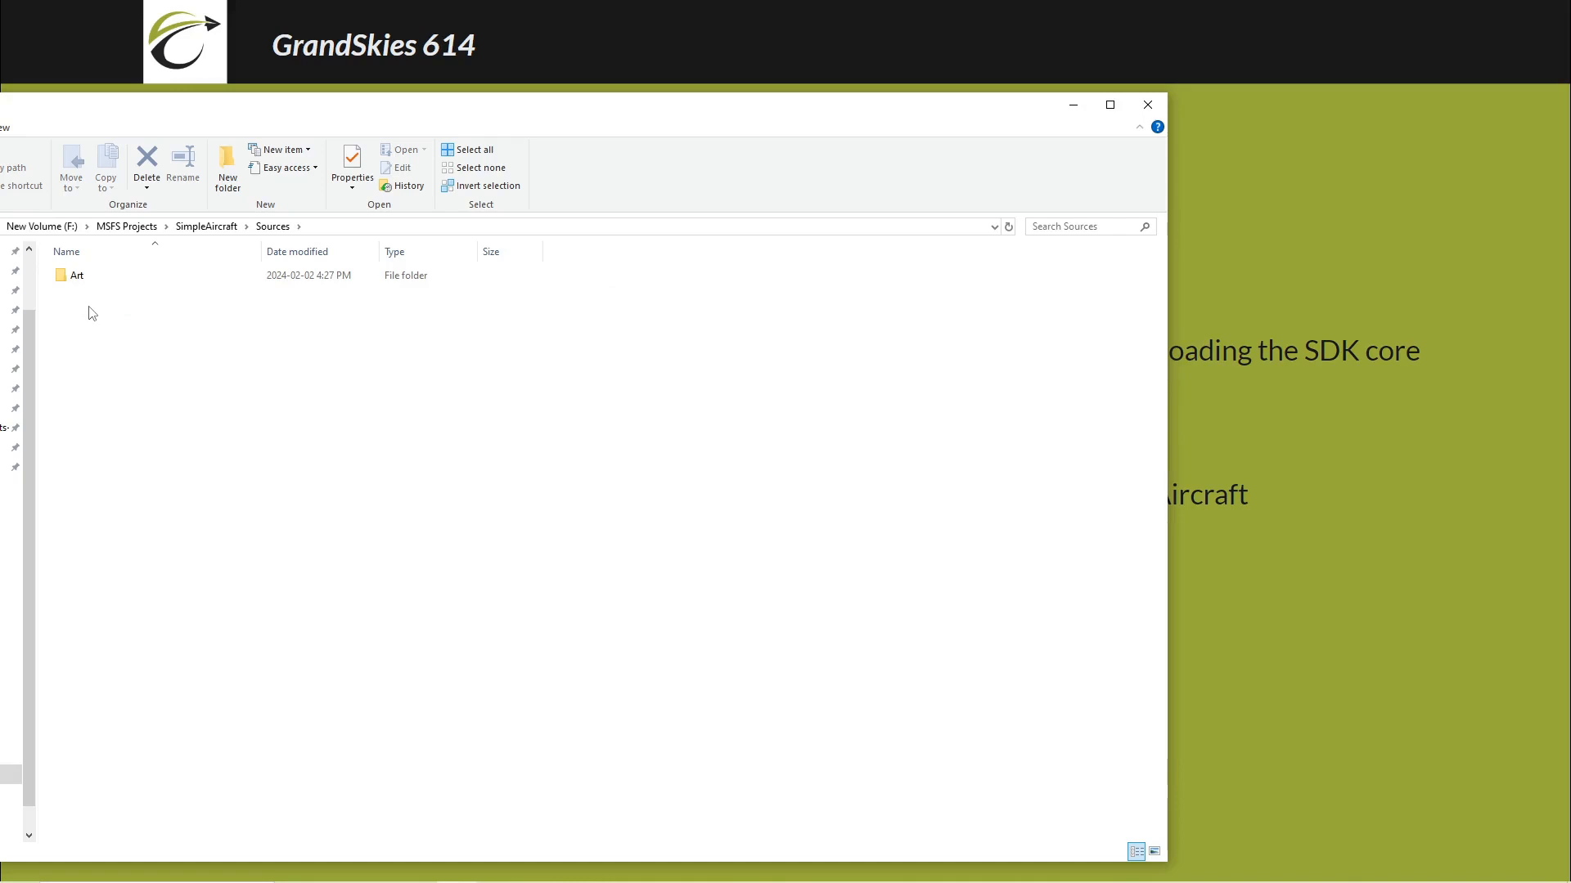
{"action": "double_click", "coordinate": [86, 277]}
{"action": "double_click", "coordinate": [103, 281]}
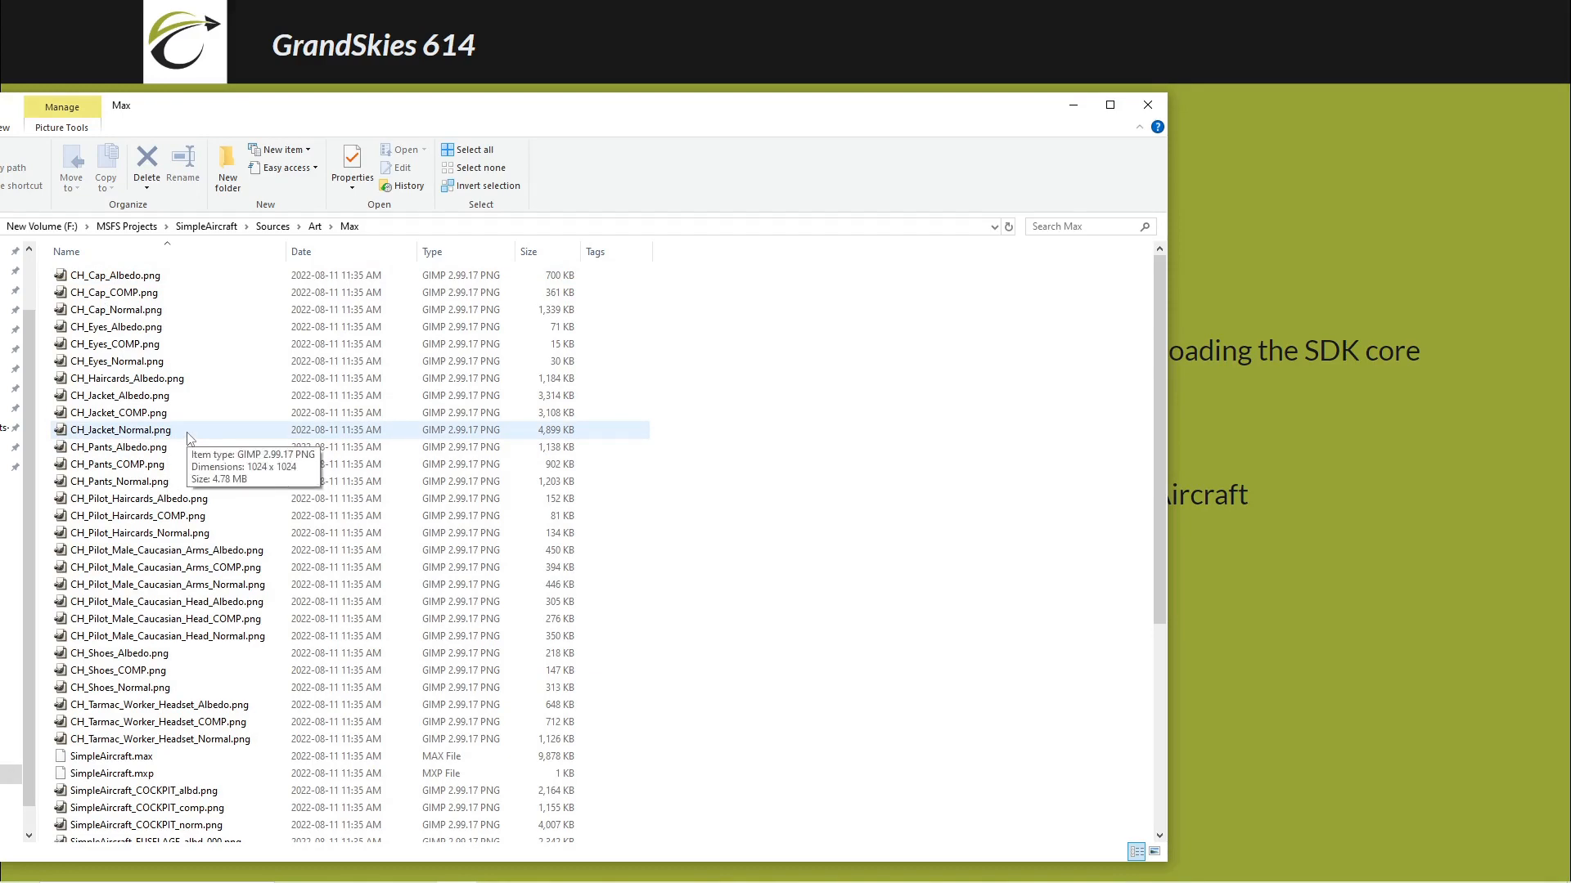
{"action": "scroll", "coordinate": [186, 438], "scroll_direction": "down", "scroll_amount": 6}
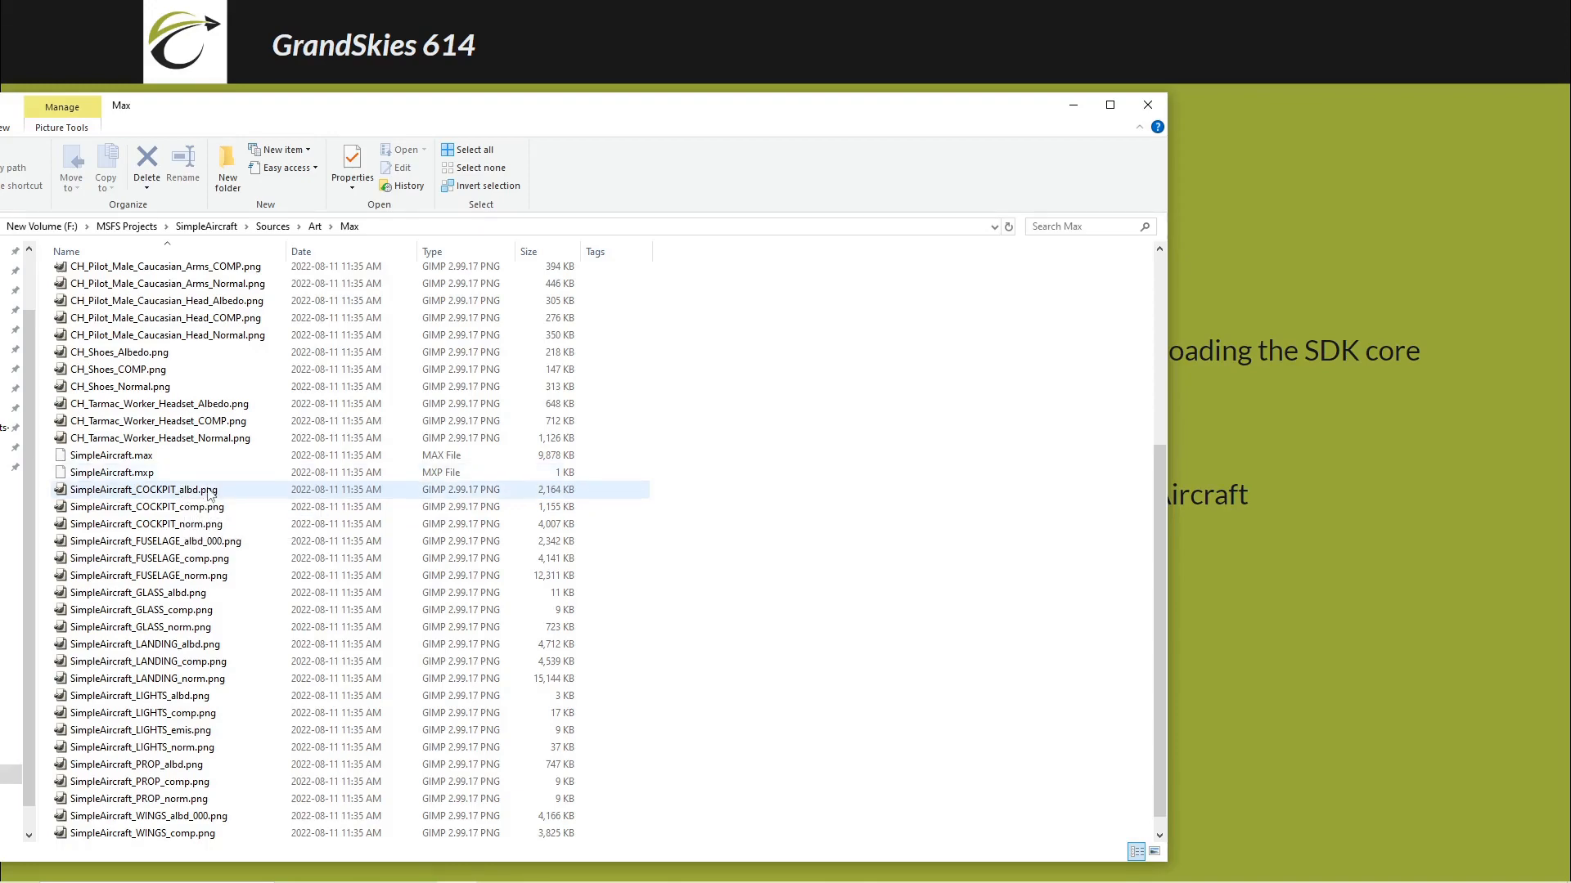
{"action": "scroll", "coordinate": [220, 531], "scroll_direction": "up", "scroll_amount": 6}
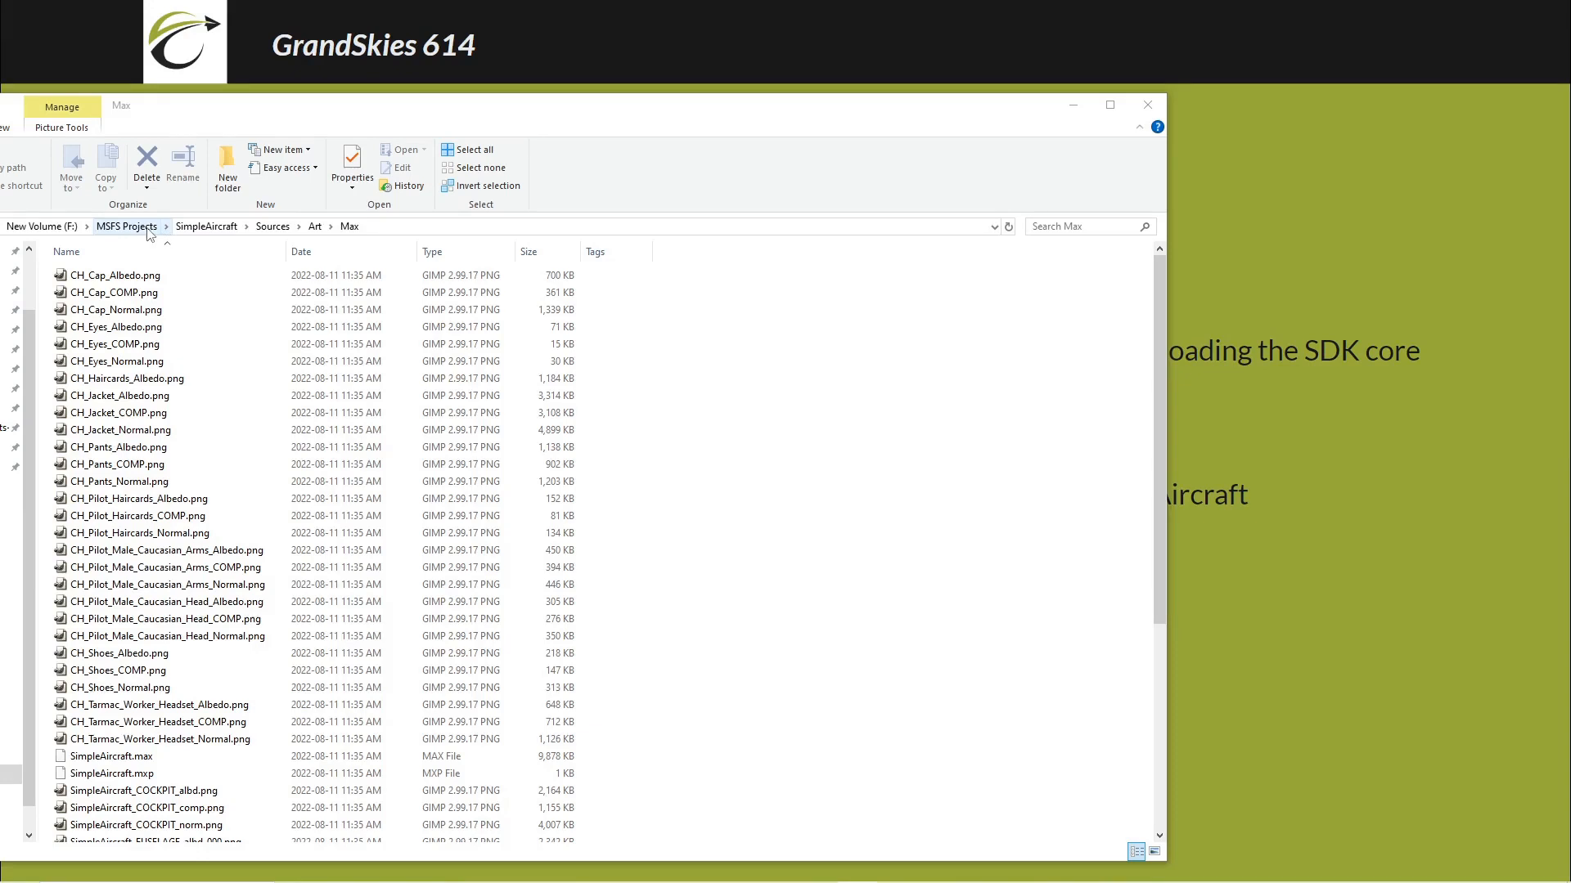
- Examine the model folder and the texture folder of MyCompany_Simple_Aircraft within the project's PackageSources
{"action": "left_click", "coordinate": [204, 233]}
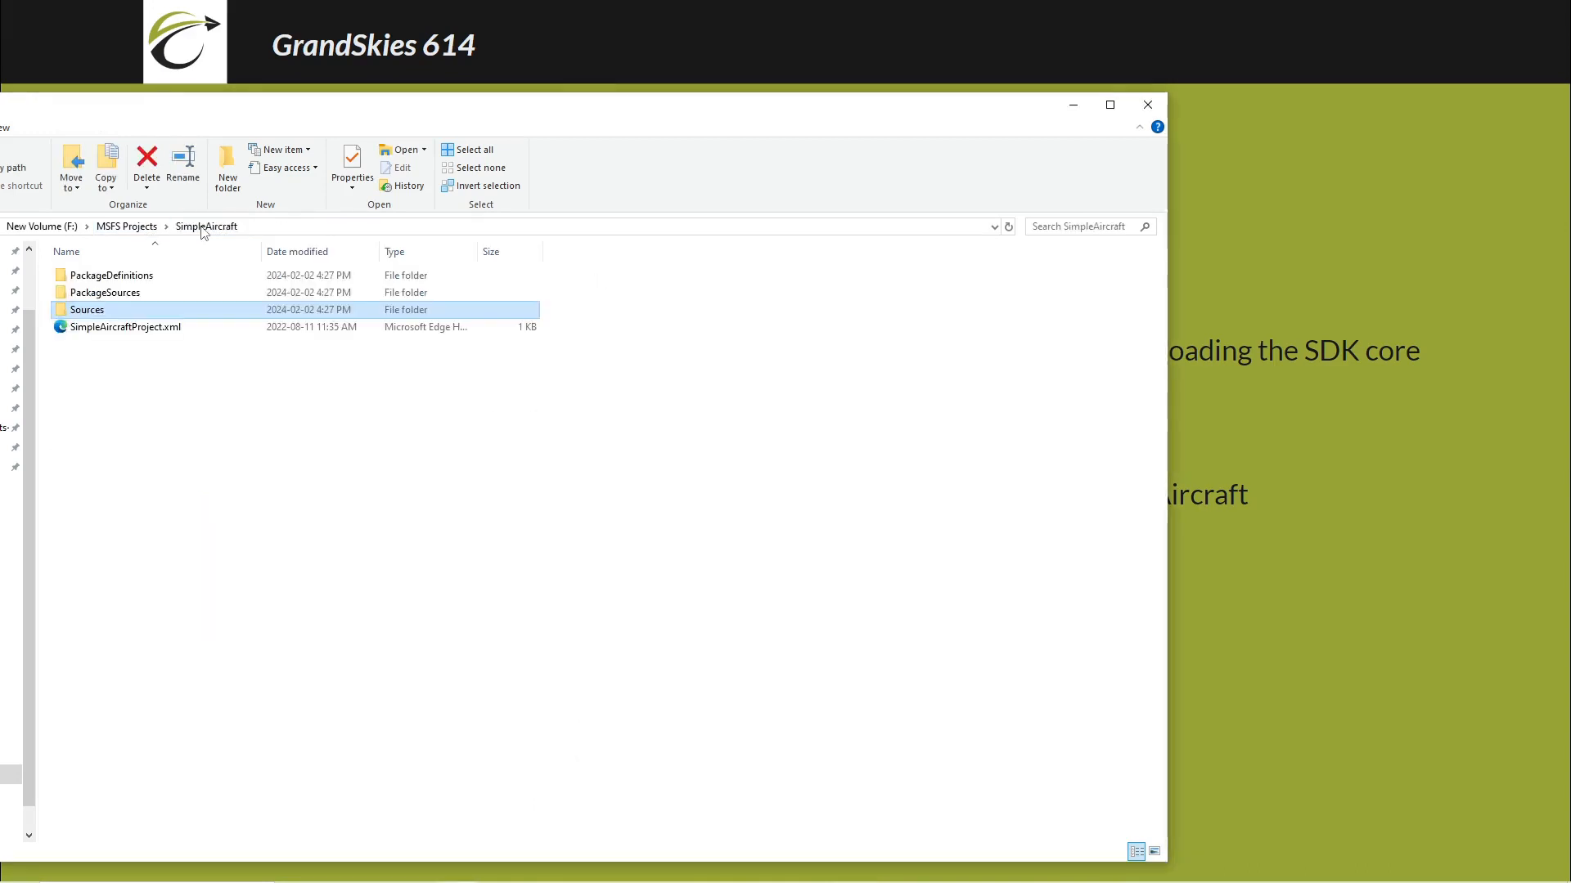
{"action": "left_click", "coordinate": [124, 301]}
{"action": "double_click", "coordinate": [124, 300]}
{"action": "left_click", "coordinate": [119, 275]}
{"action": "double_click", "coordinate": [117, 275]}
{"action": "double_click", "coordinate": [117, 275]}
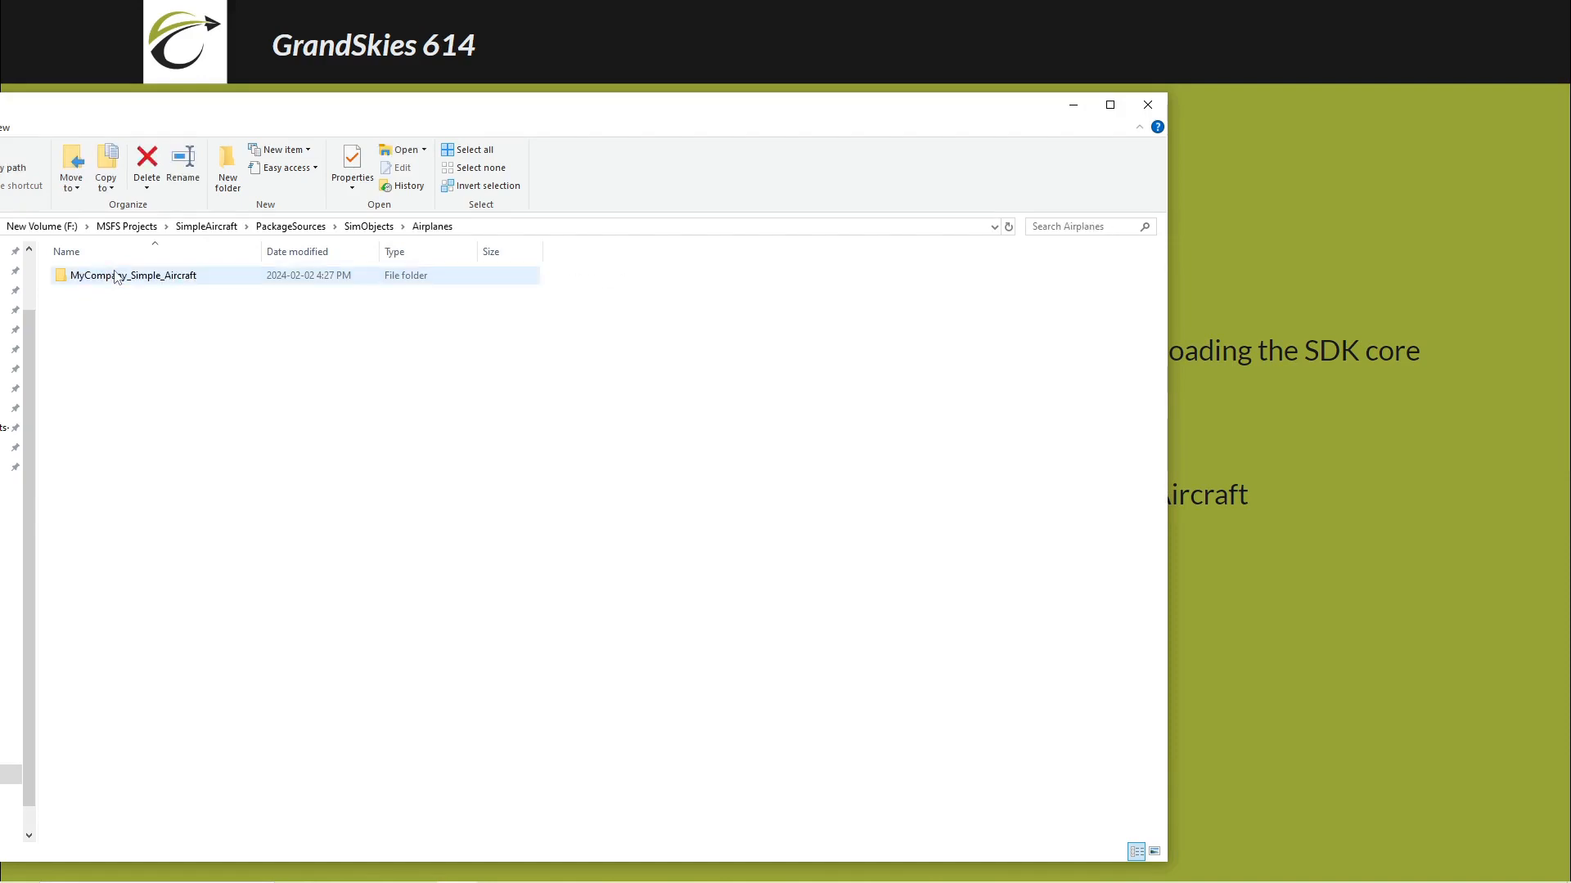
{"action": "double_click", "coordinate": [118, 276]}
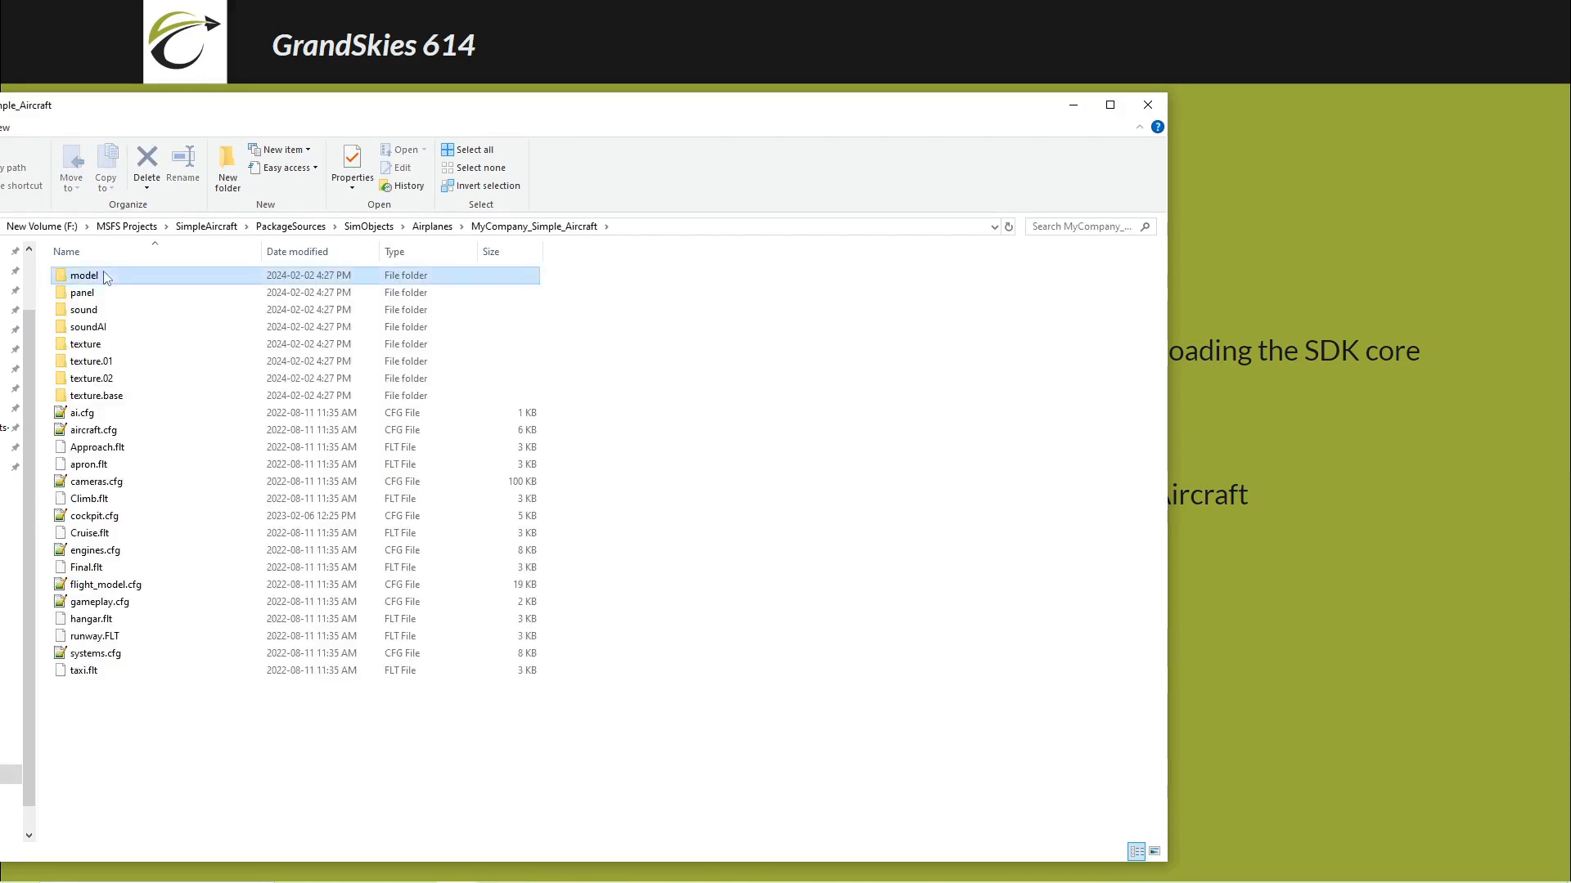
{"action": "double_click", "coordinate": [106, 277]}
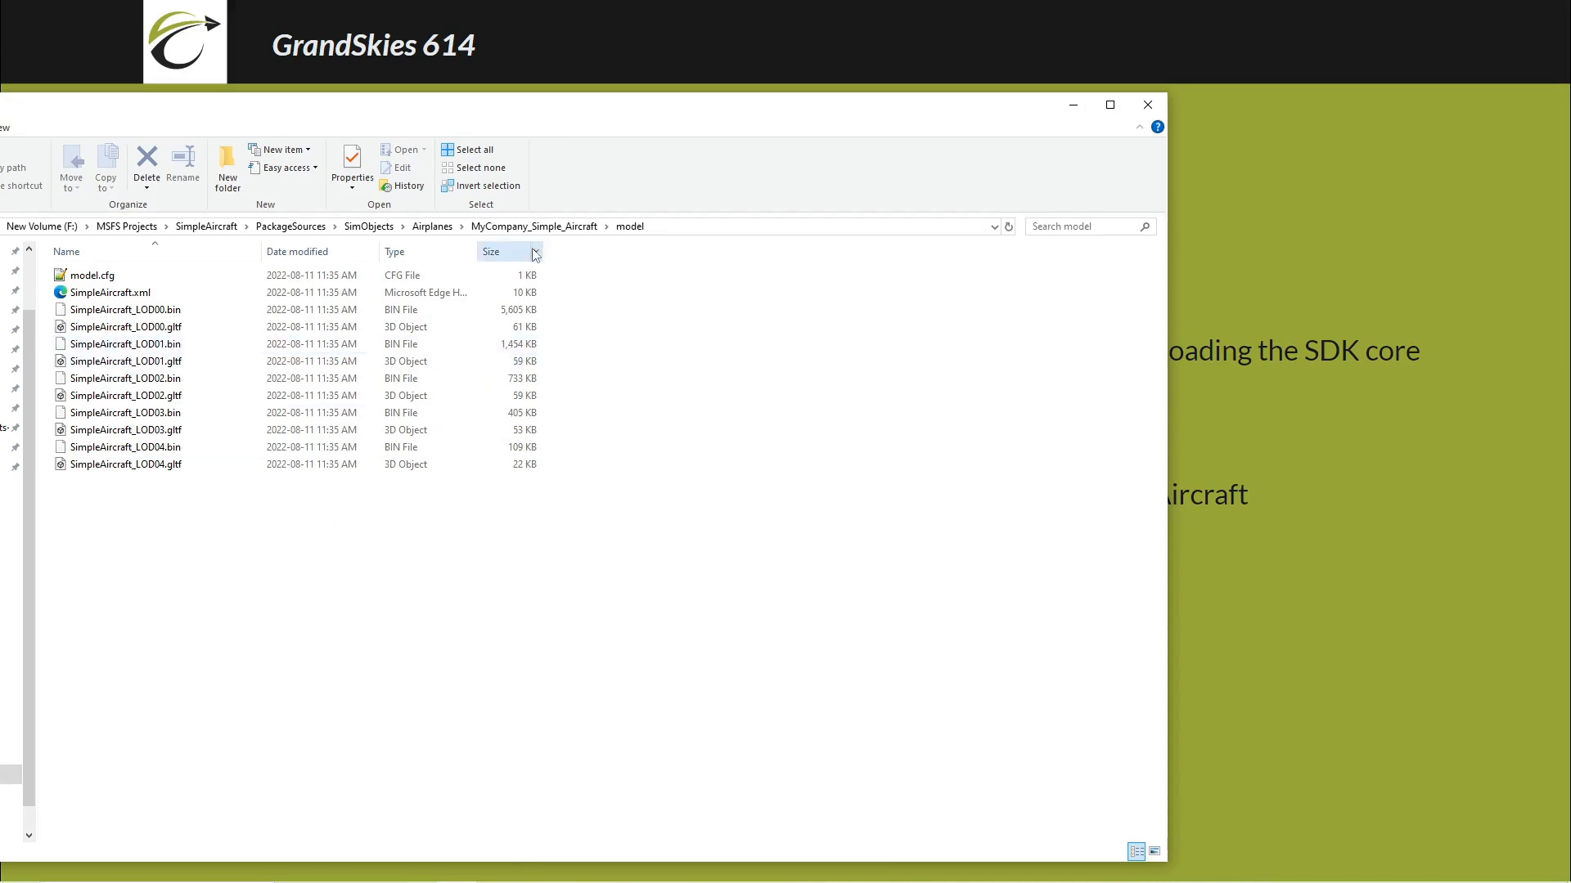
{"action": "left_click", "coordinate": [545, 227]}
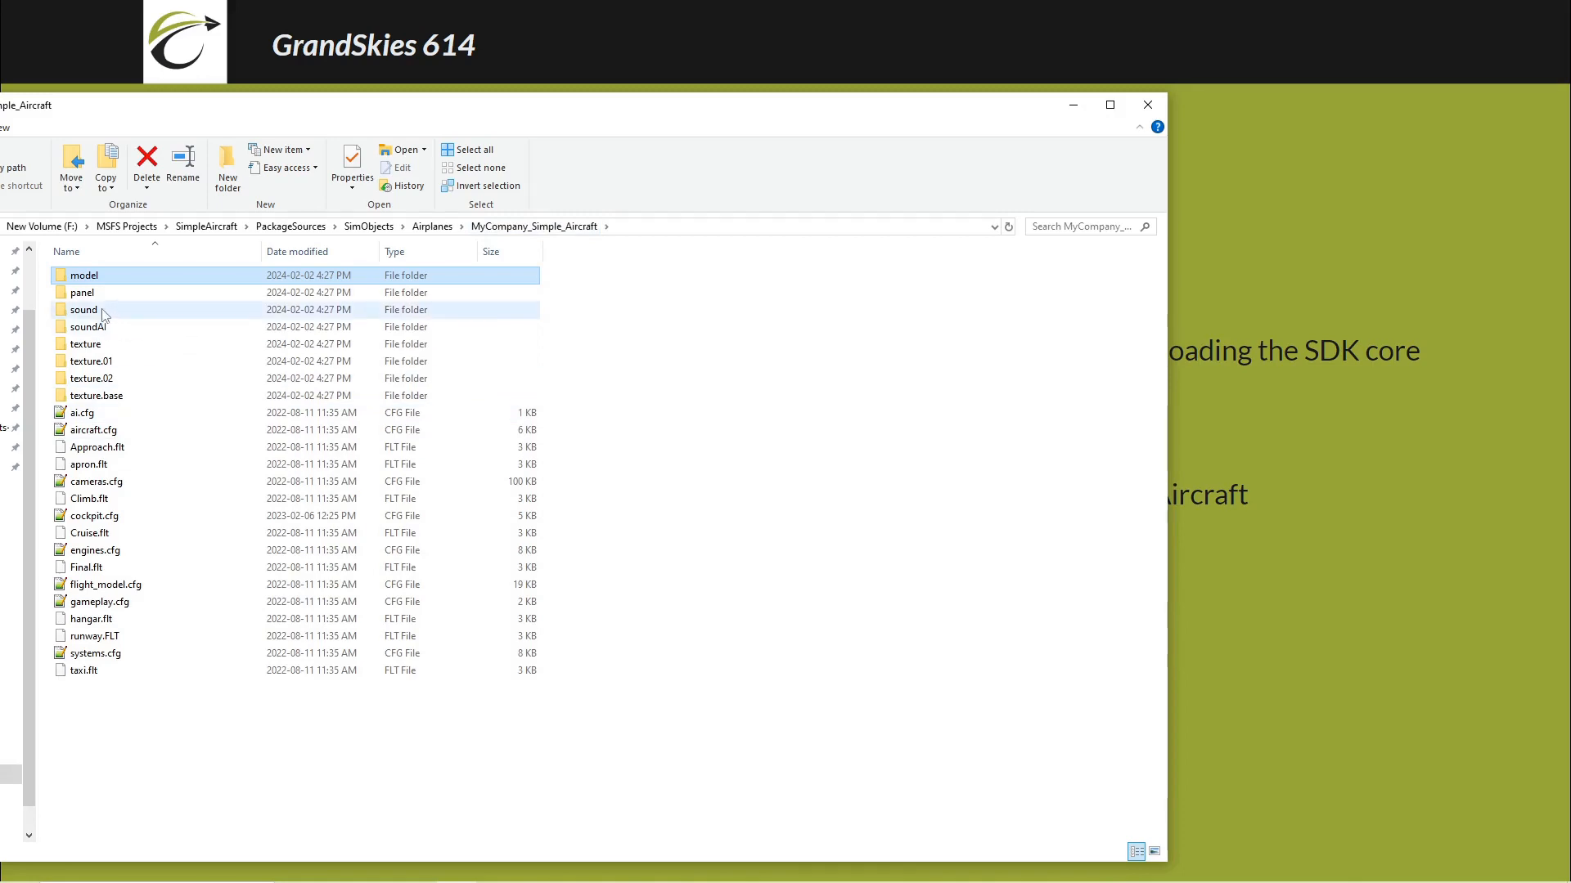
{"action": "double_click", "coordinate": [98, 347]}
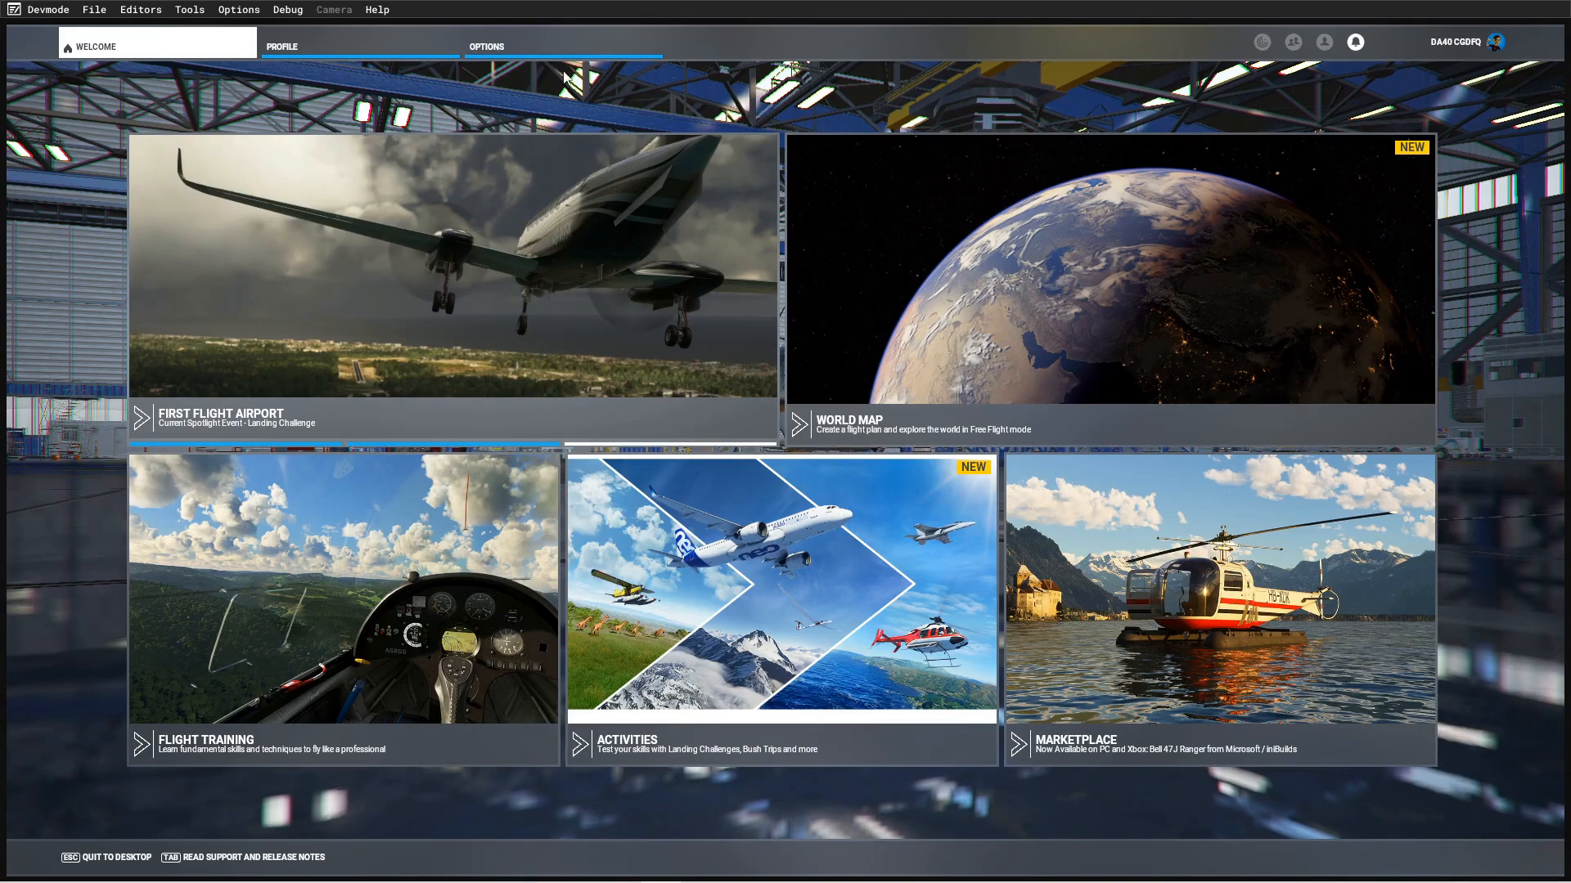
- In Microsoft Flight Simulator, check the Developer Mode setting in the general options and return to the welcome screen
{"action": "left_click", "coordinate": [503, 47]}
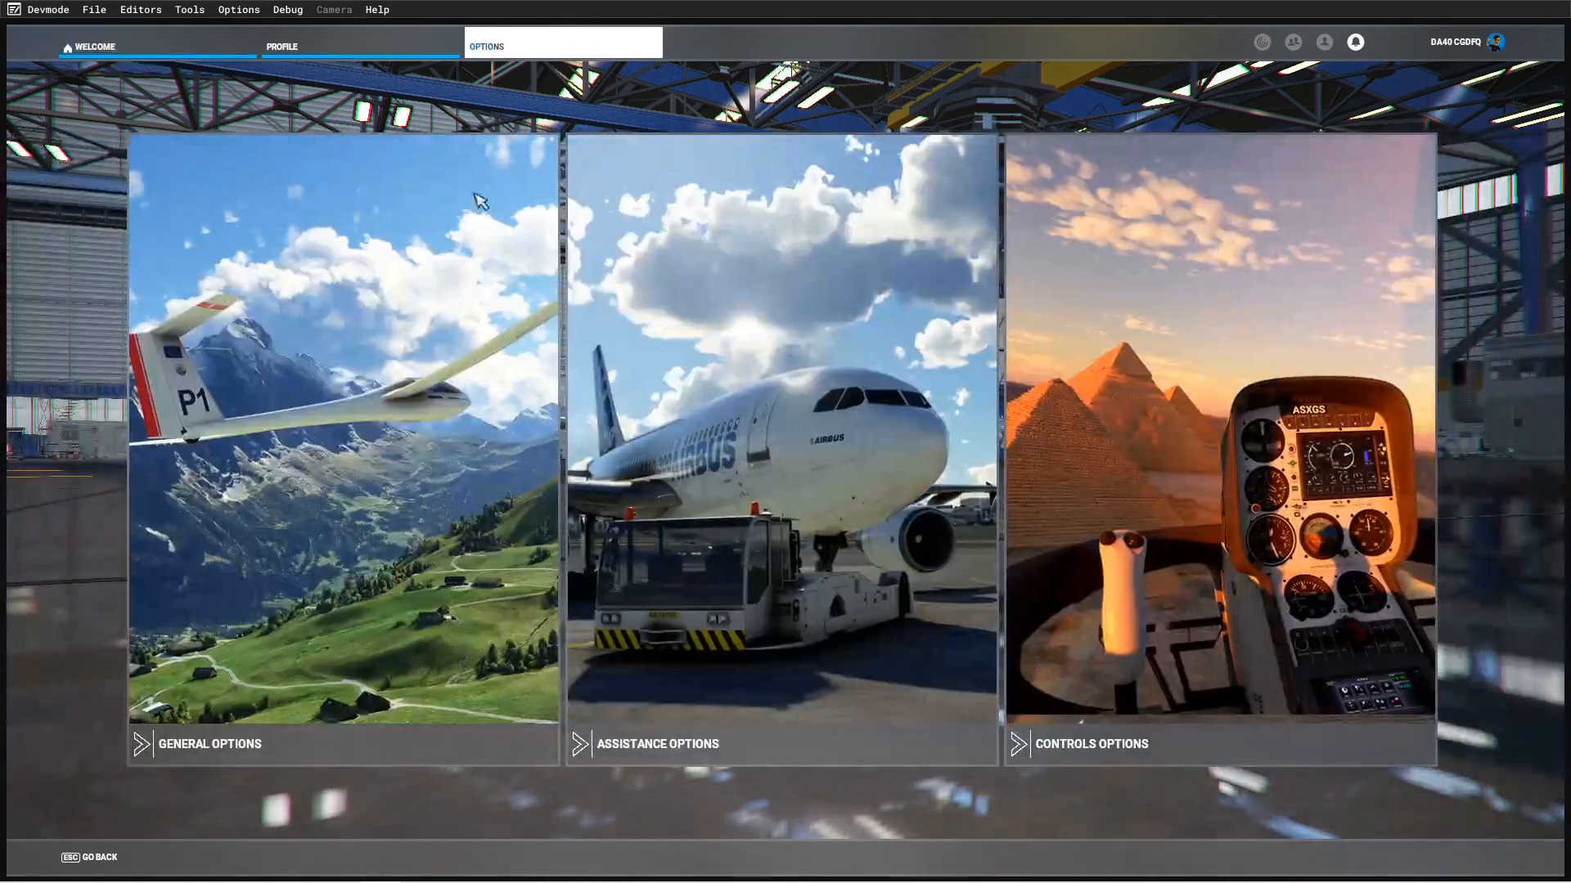
{"action": "left_click", "coordinate": [414, 425]}
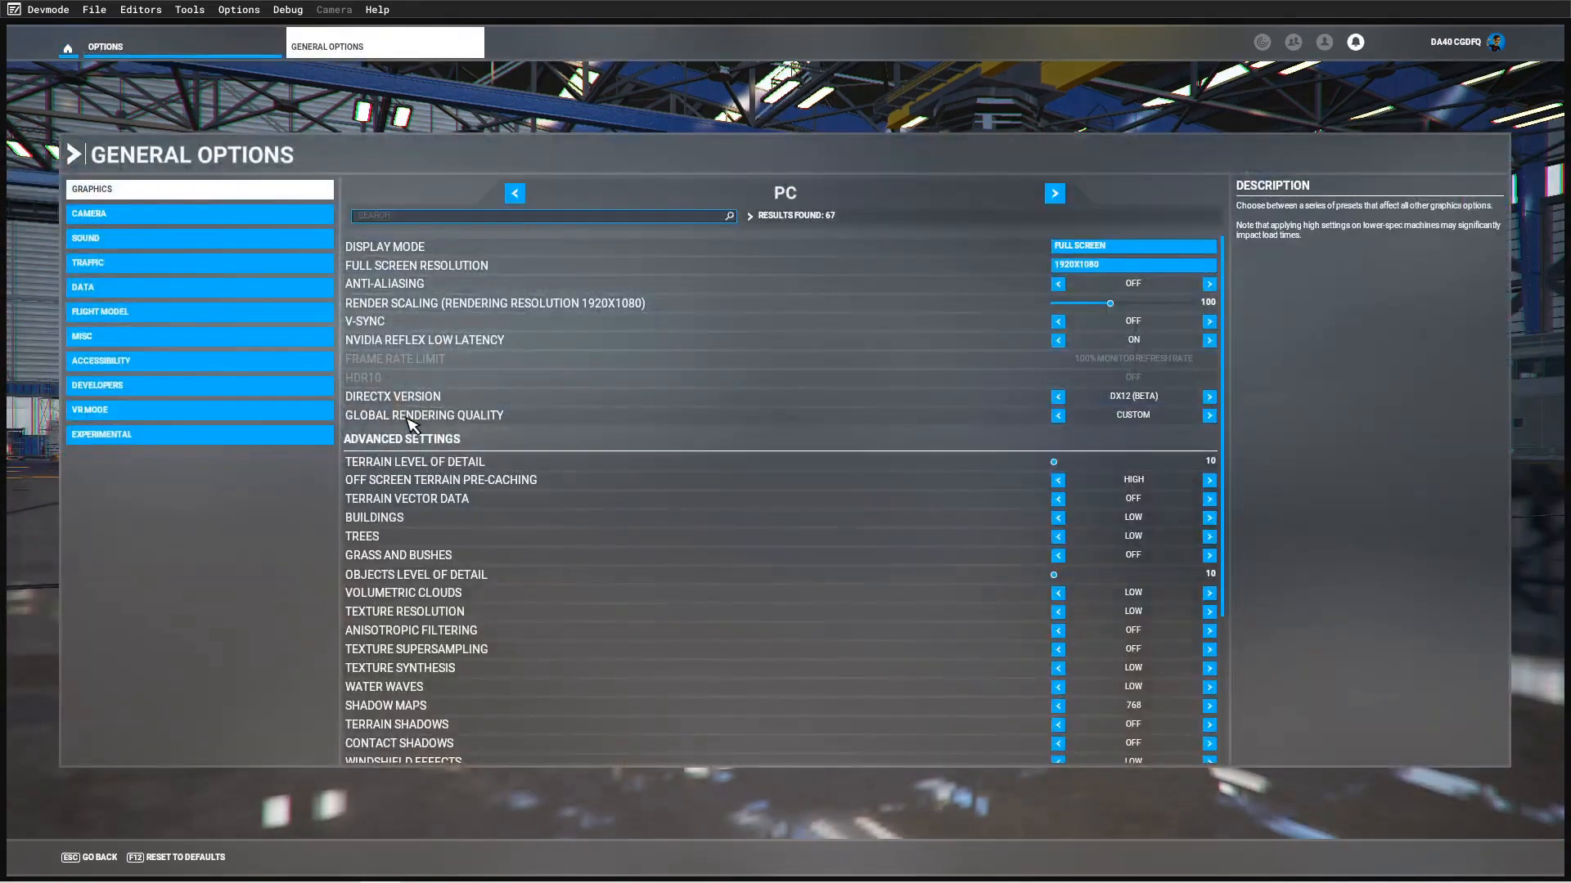
{"action": "left_click", "coordinate": [129, 391]}
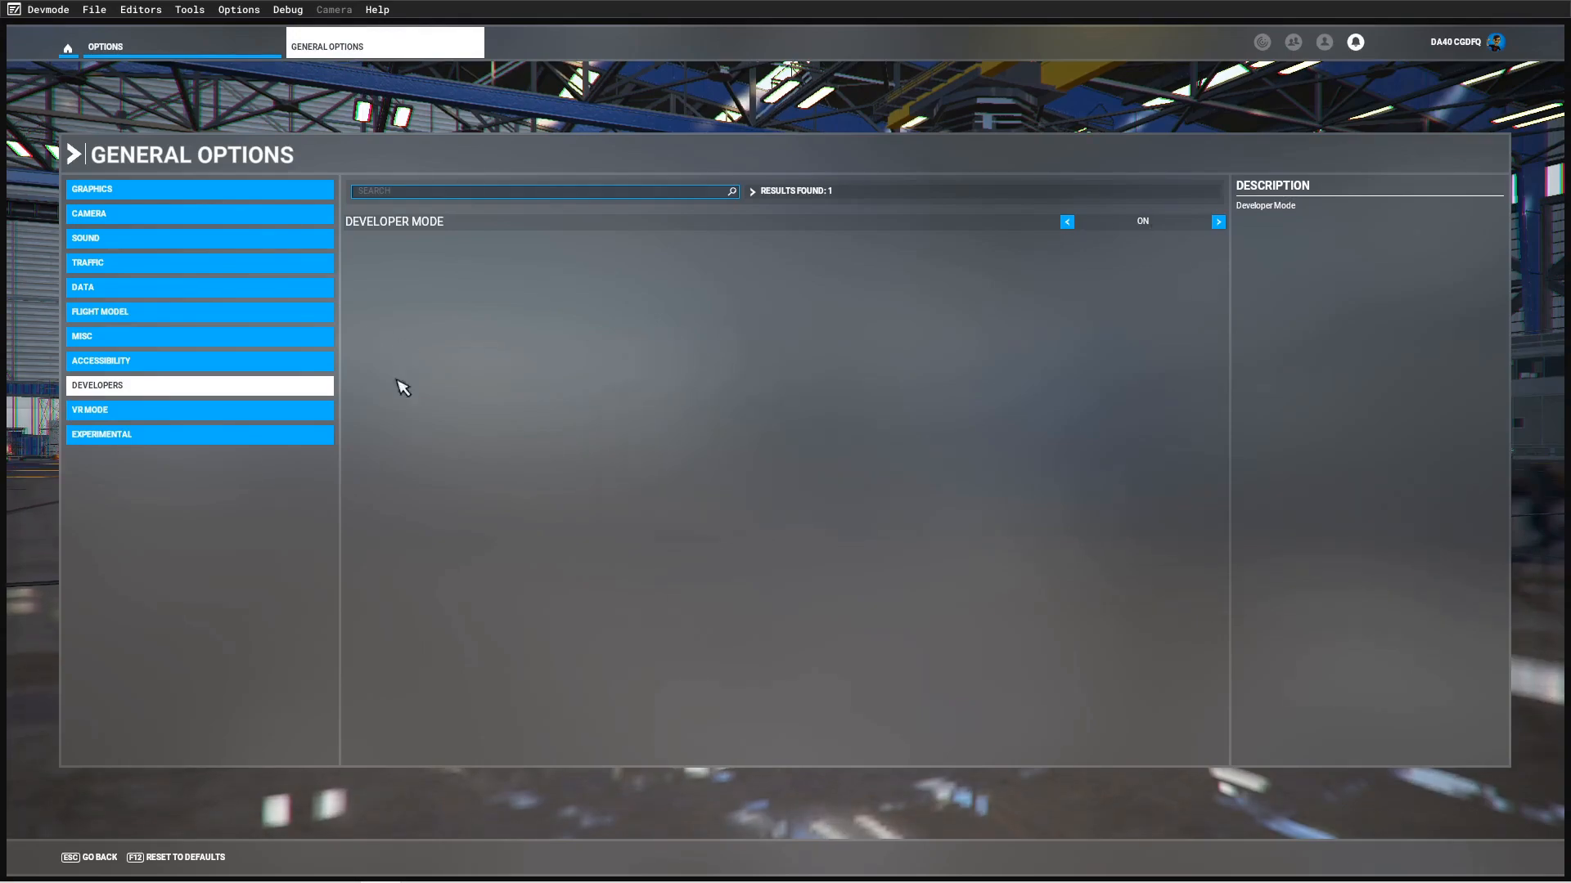
{"action": "left_click", "coordinate": [112, 855]}
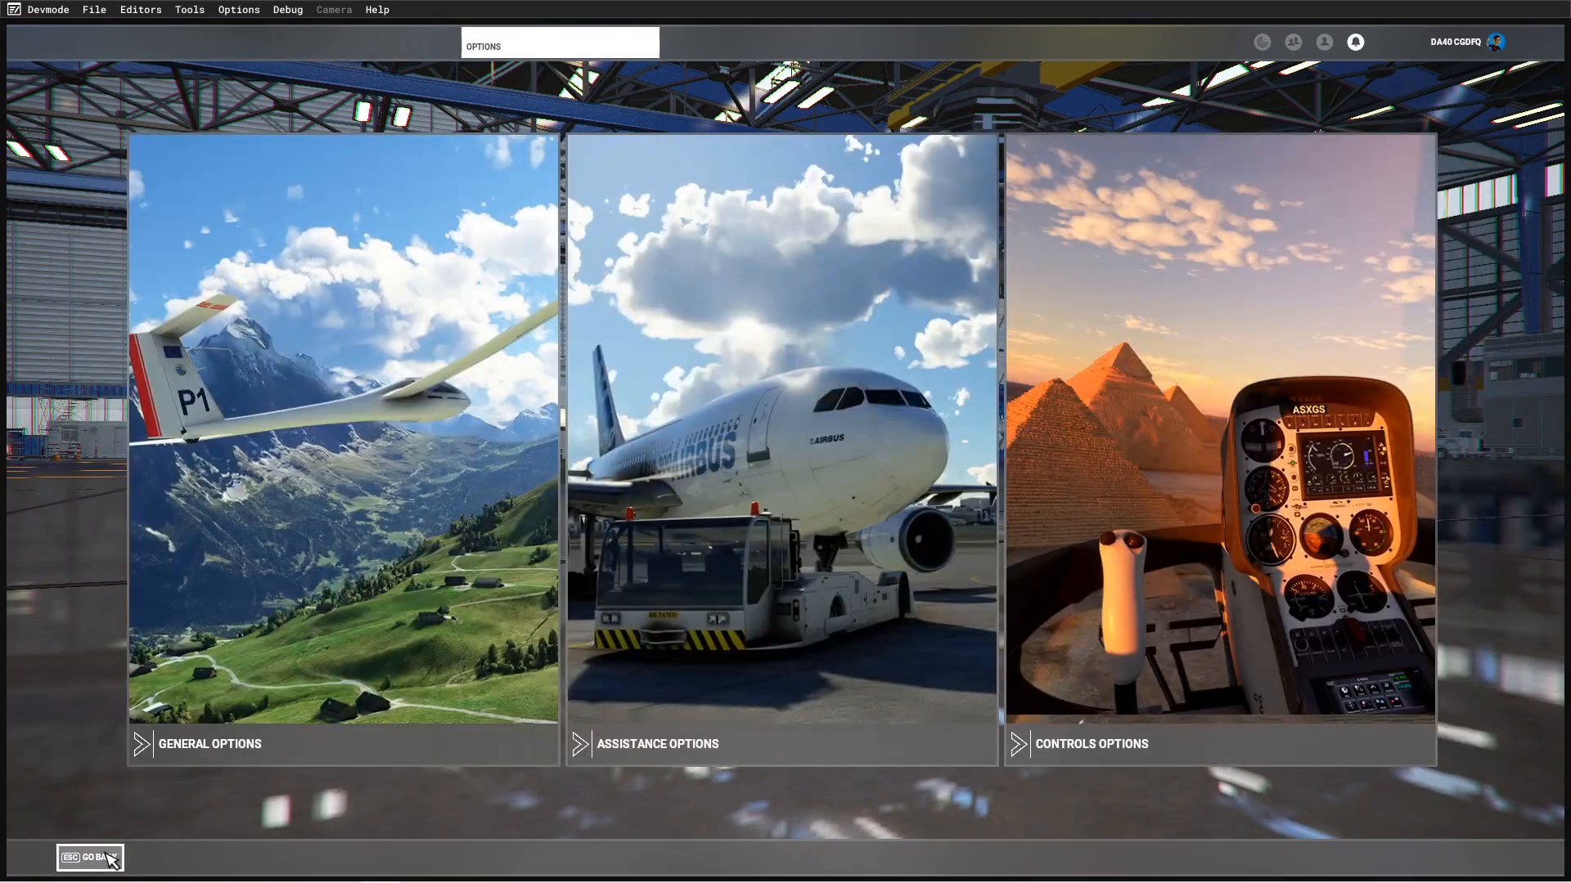
{"action": "left_click", "coordinate": [74, 50]}
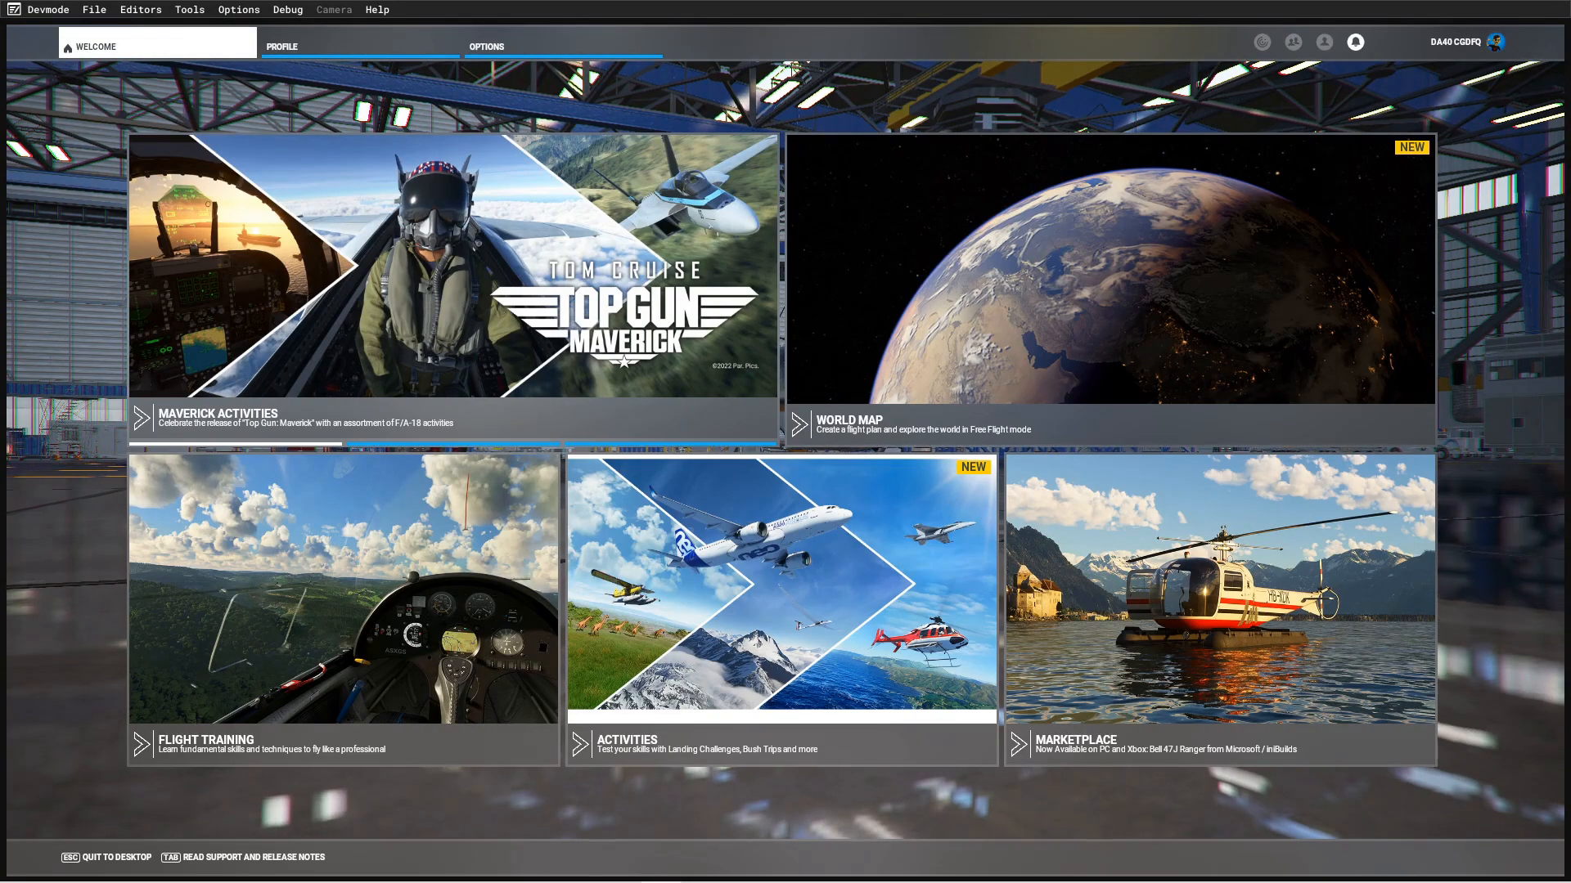
- Open the existing project file SimpleAircraftProject.xml from the SimpleAircraft folder in MSFS Projects
{"action": "left_click", "coordinate": [96, 11]}
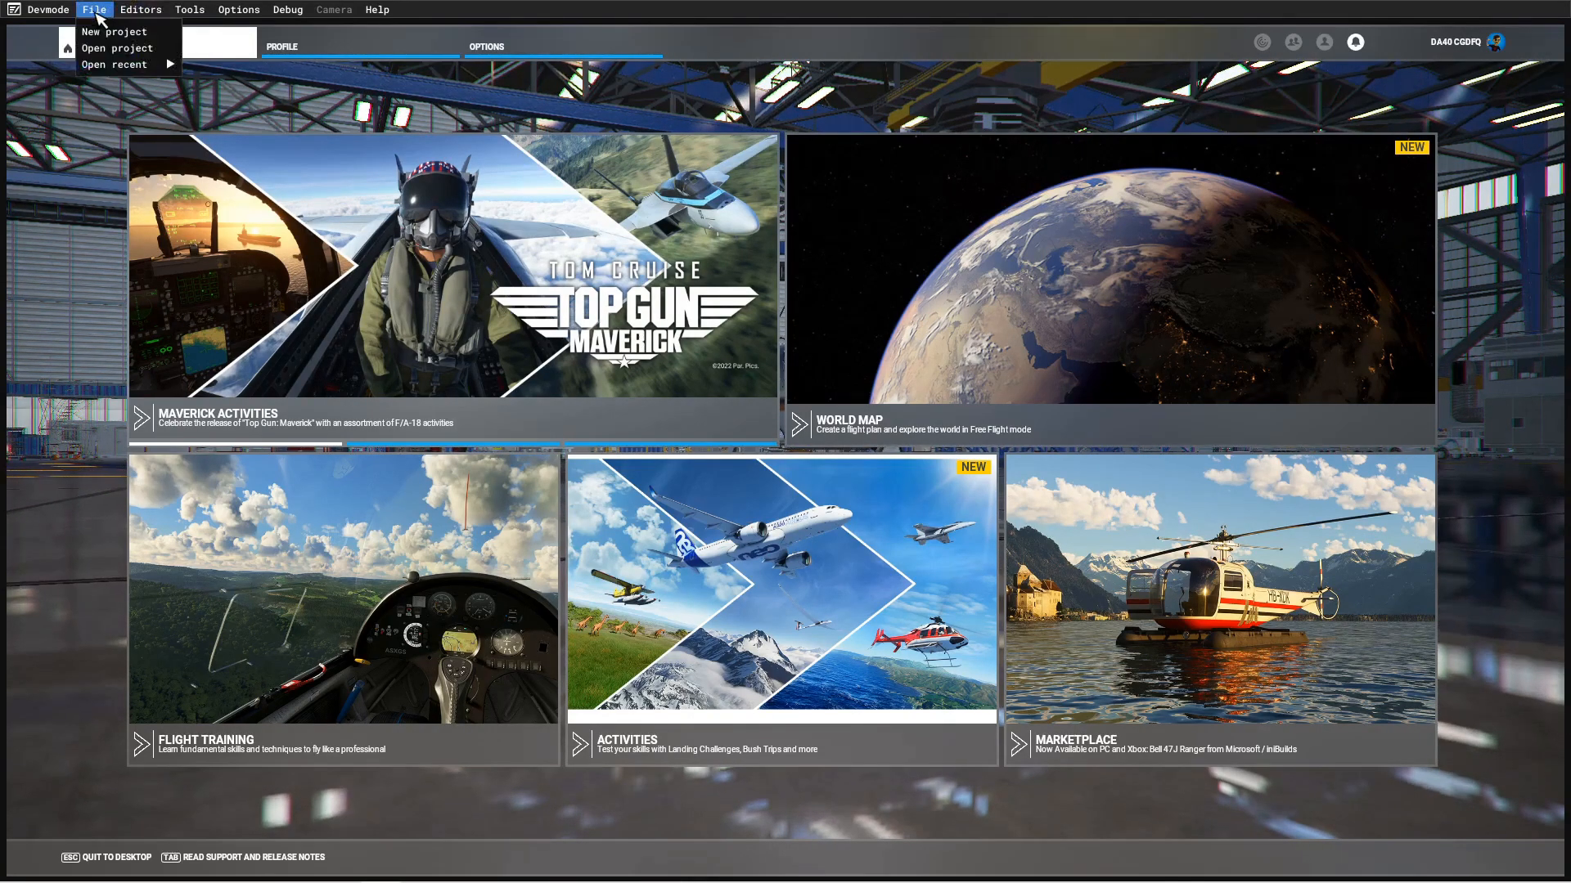
{"action": "left_click", "coordinate": [120, 49]}
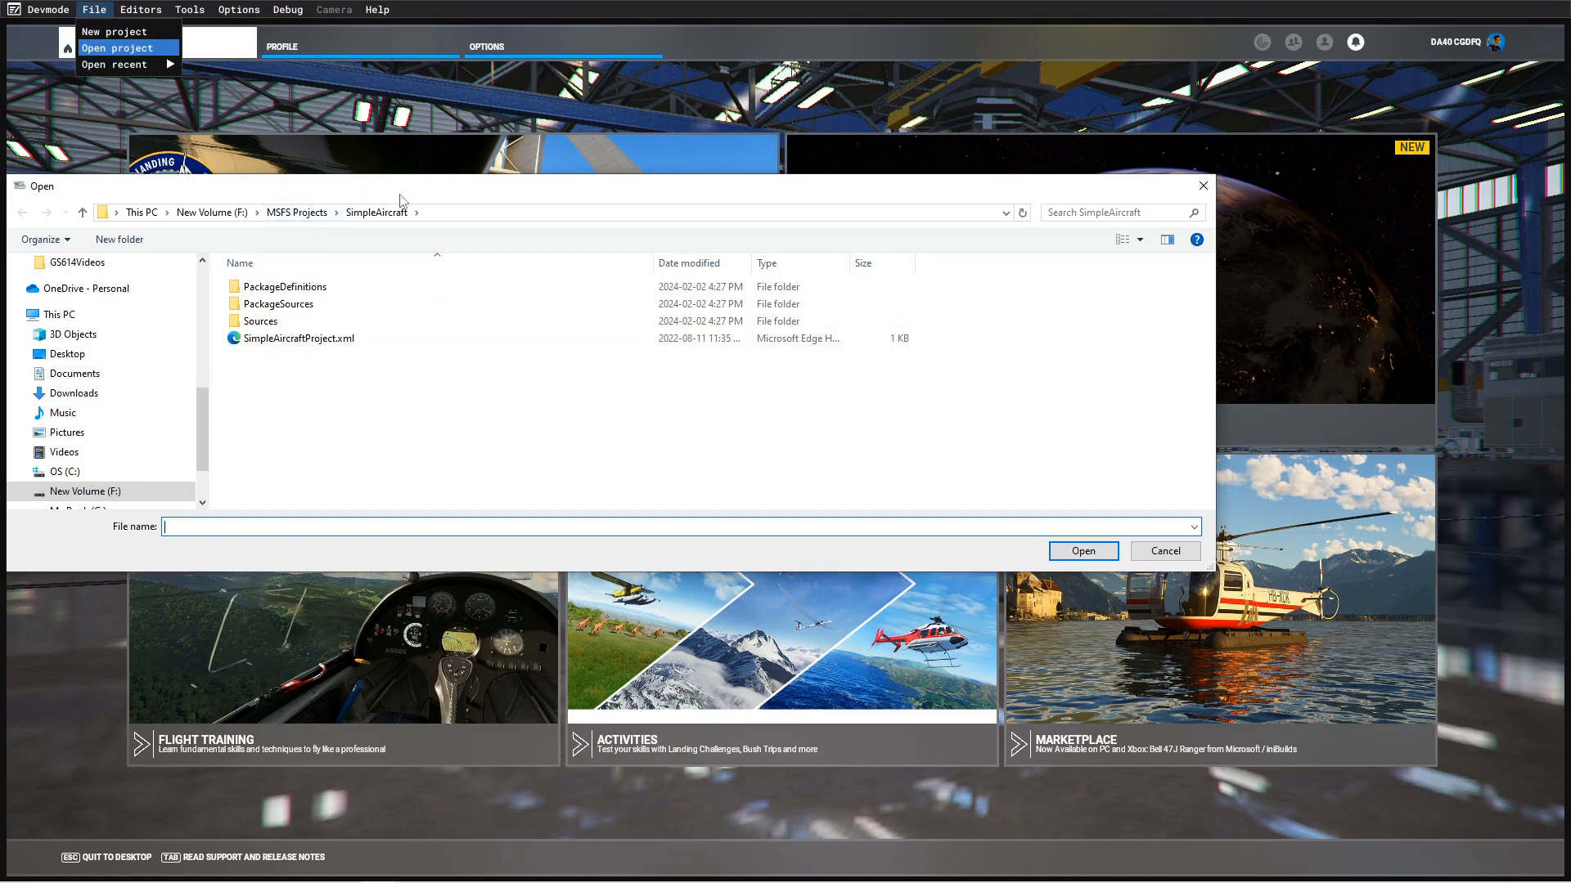
{"action": "left_click", "coordinate": [274, 339]}
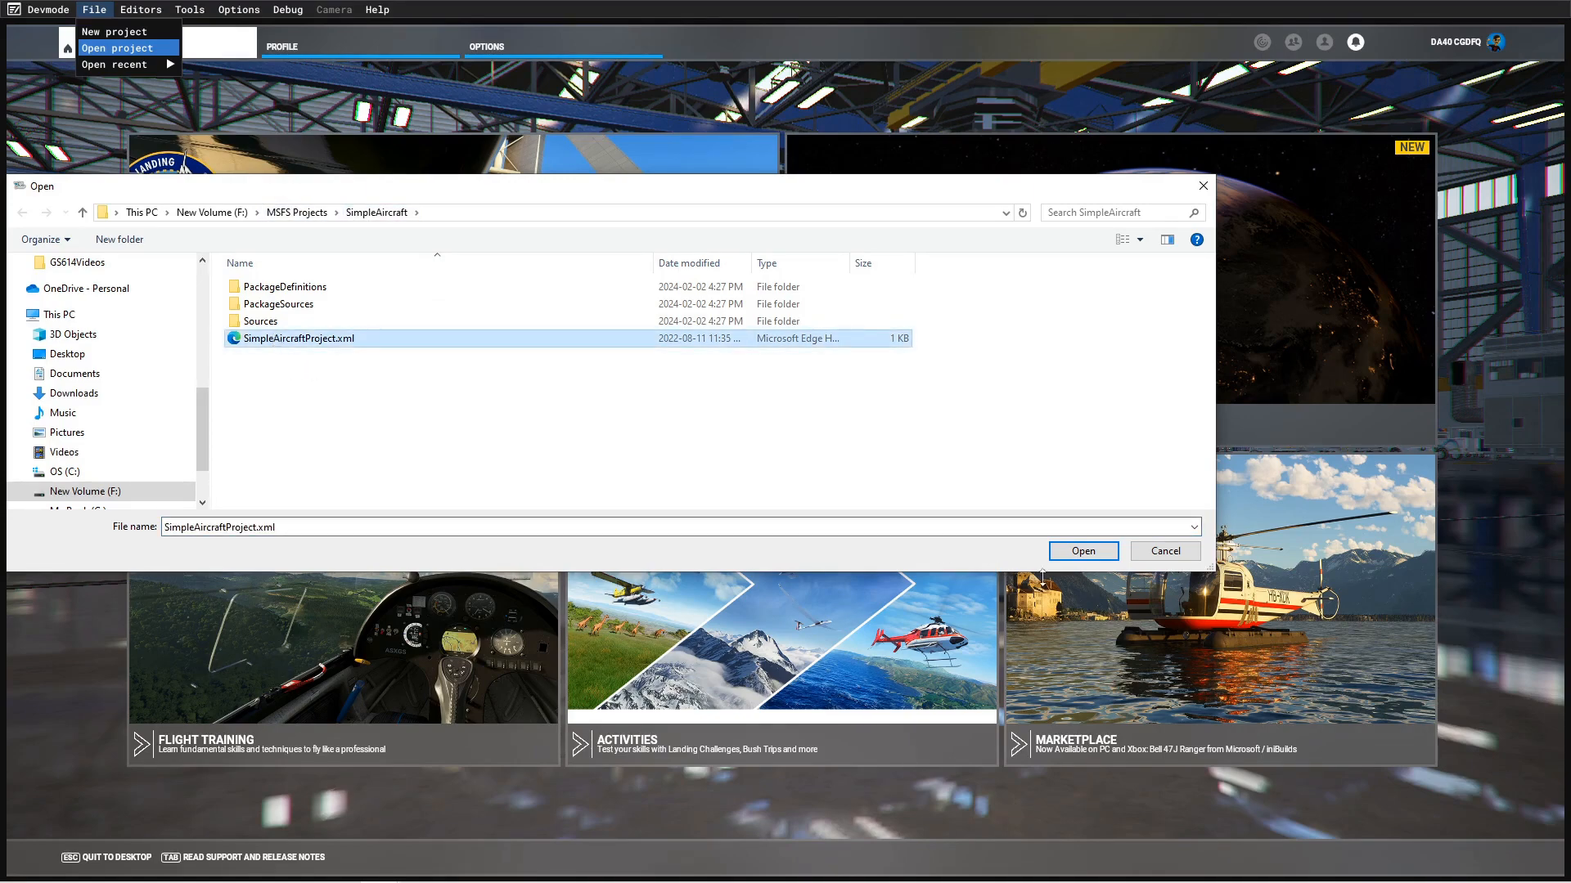
{"action": "left_click", "coordinate": [1100, 555]}
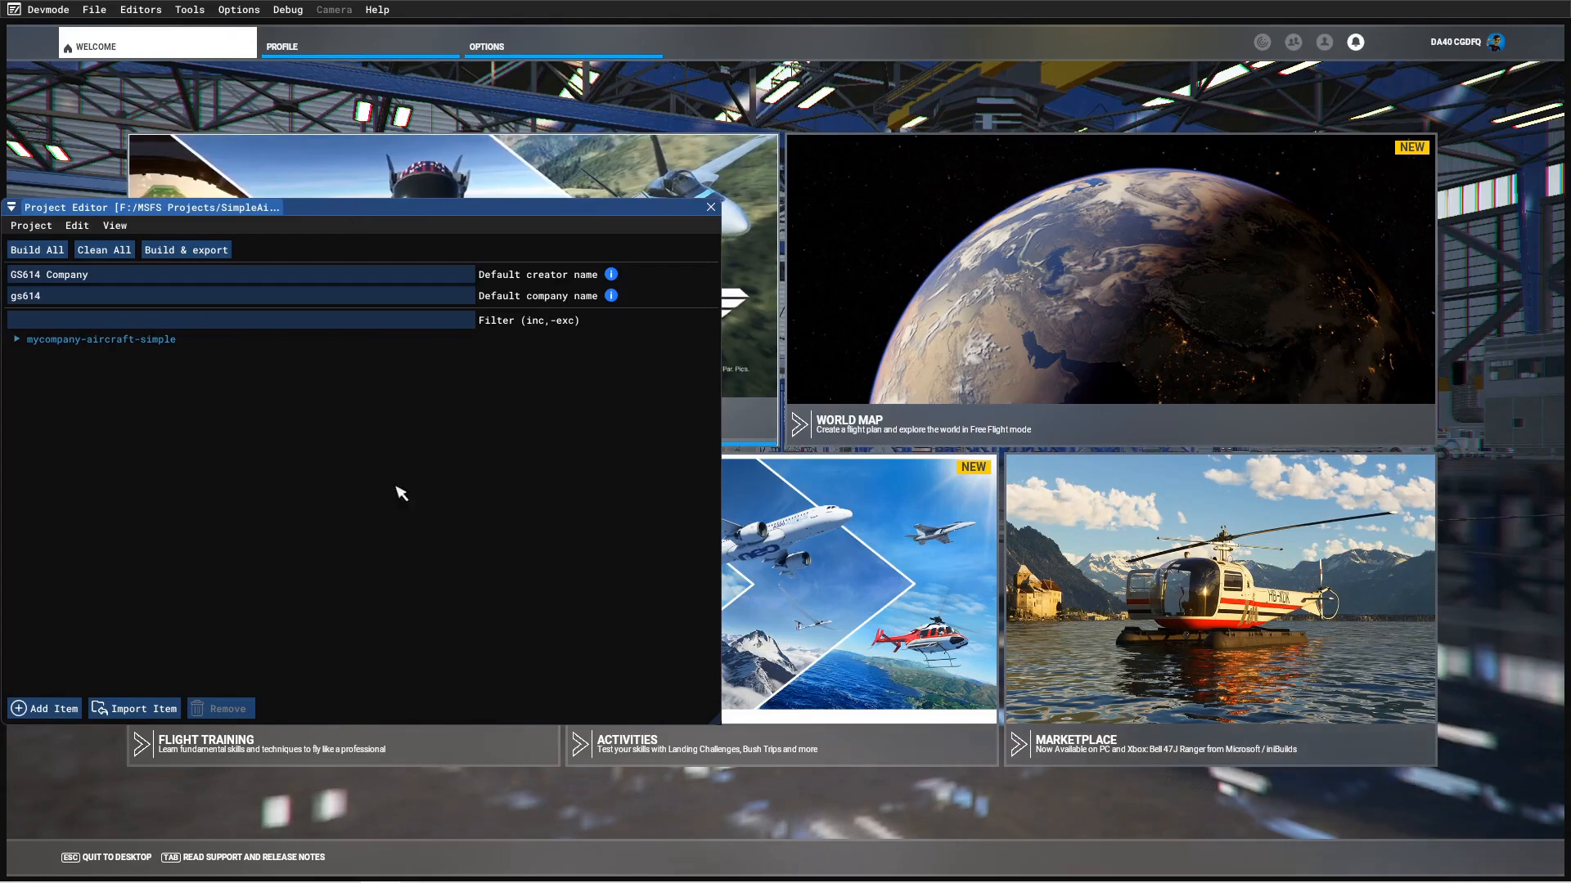
- Expand the mycompany-aircraft-simple package in the Project Editor and look over its MarketplaceData and MyCompany_Simple_Aircraft entries
{"action": "left_click", "coordinate": [90, 340]}
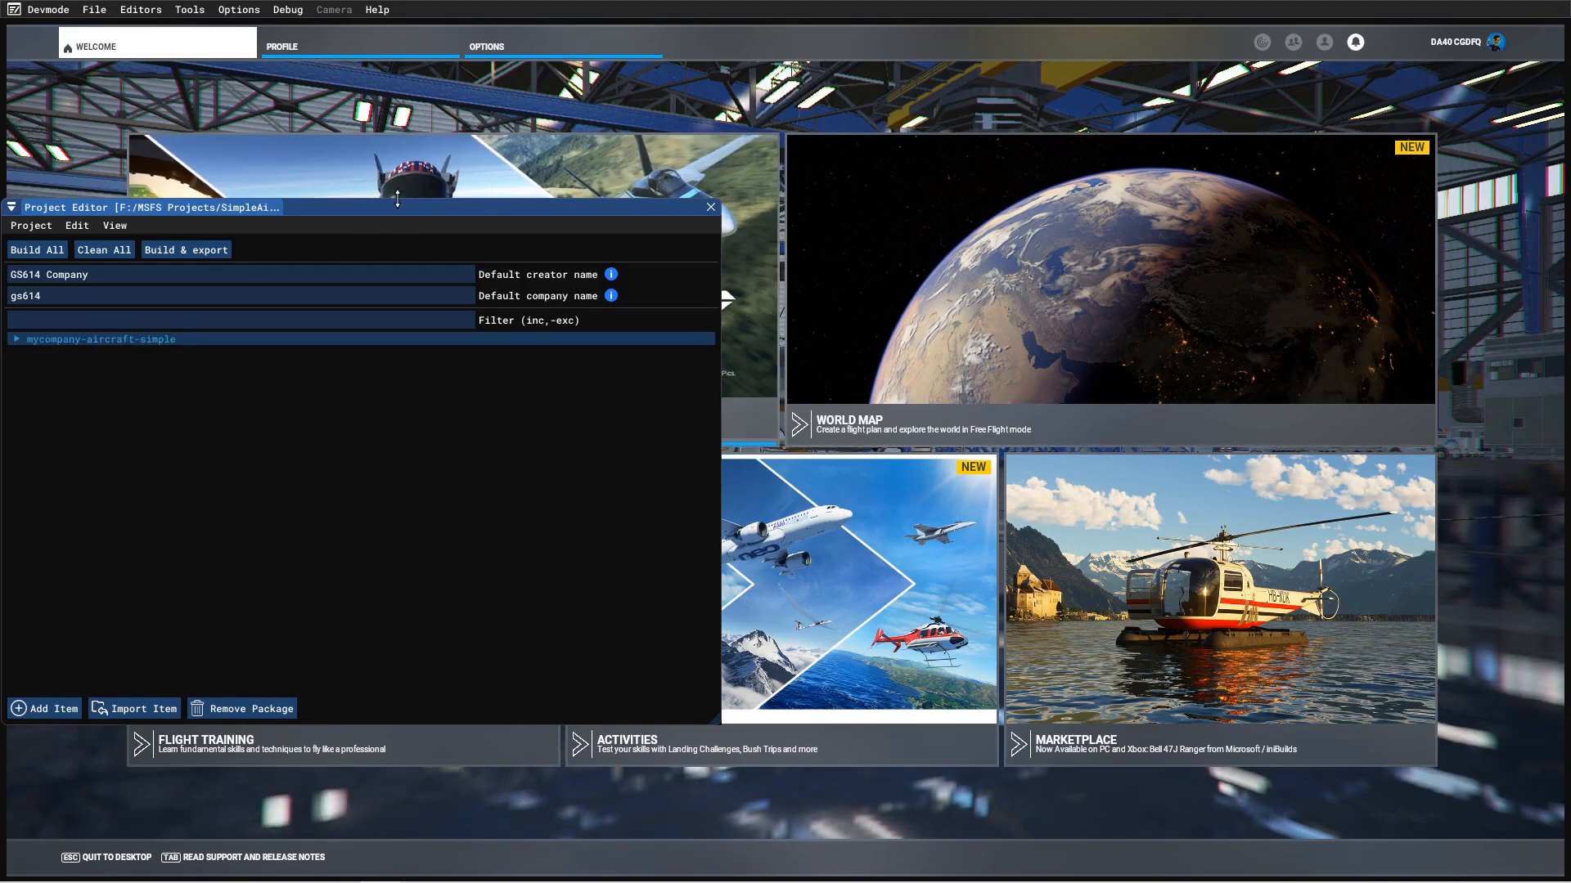
{"action": "mouse_move", "coordinate": [396, 199]}
{"action": "left_mouse_down"}
{"action": "mouse_move", "coordinate": [422, 193]}
{"action": "mouse_move", "coordinate": [422, 129]}
{"action": "mouse_move", "coordinate": [427, 205]}
{"action": "left_mouse_up"}
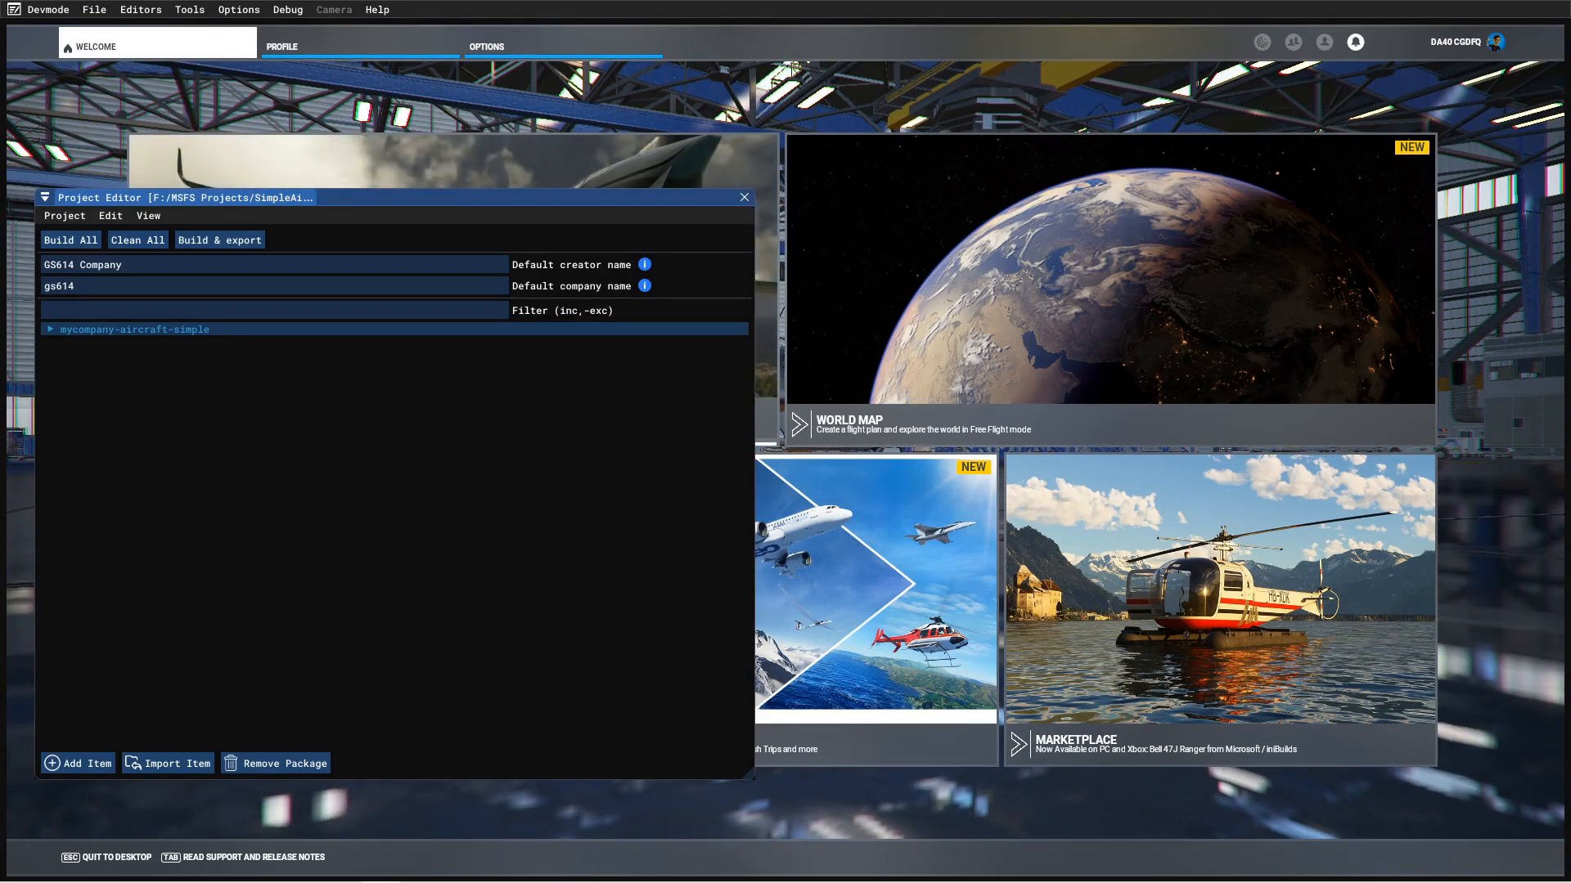
{"action": "left_click", "coordinate": [51, 331]}
{"action": "left_click", "coordinate": [127, 346]}
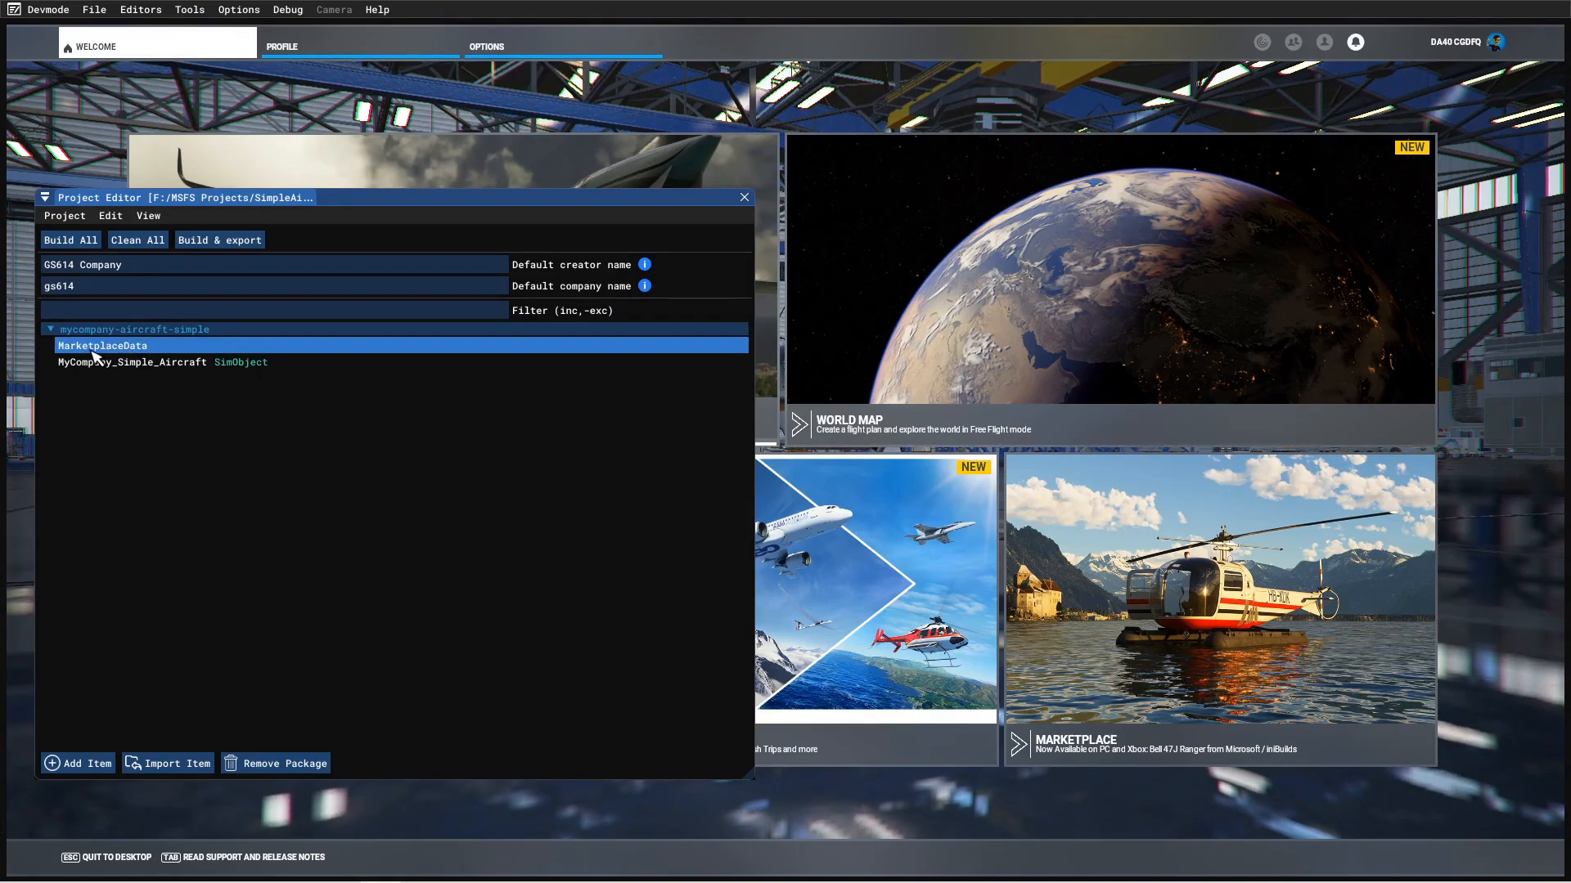
{"action": "left_click", "coordinate": [133, 364]}
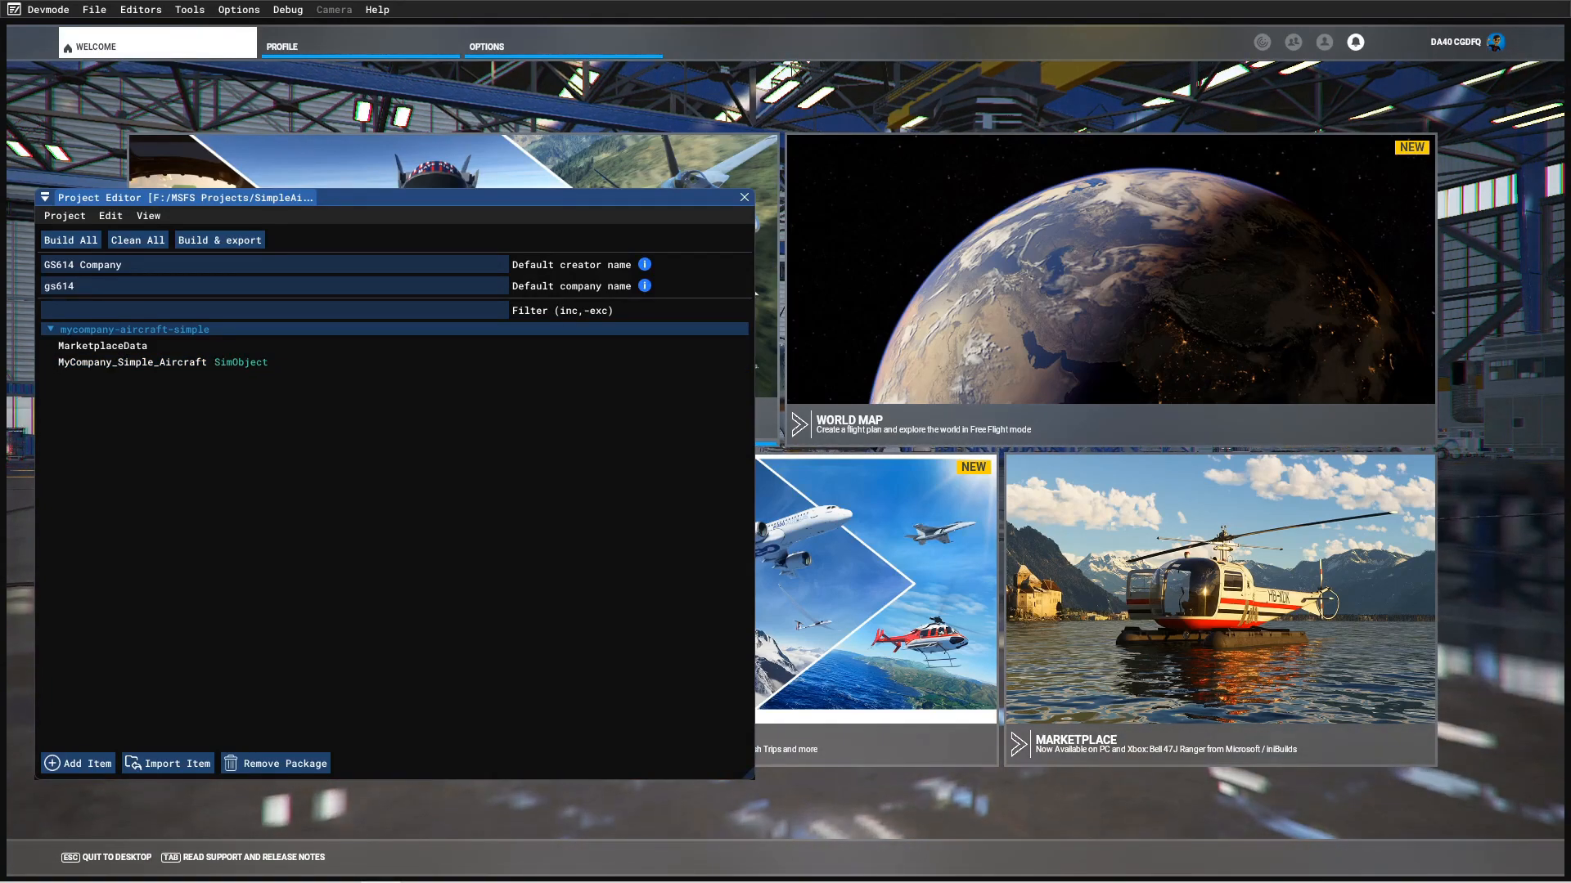
- Open the Inspector for the mycompany-aircraft-simple package
{"action": "left_click", "coordinate": [115, 216]}
{"action": "mouse_move", "coordinate": [148, 217]}
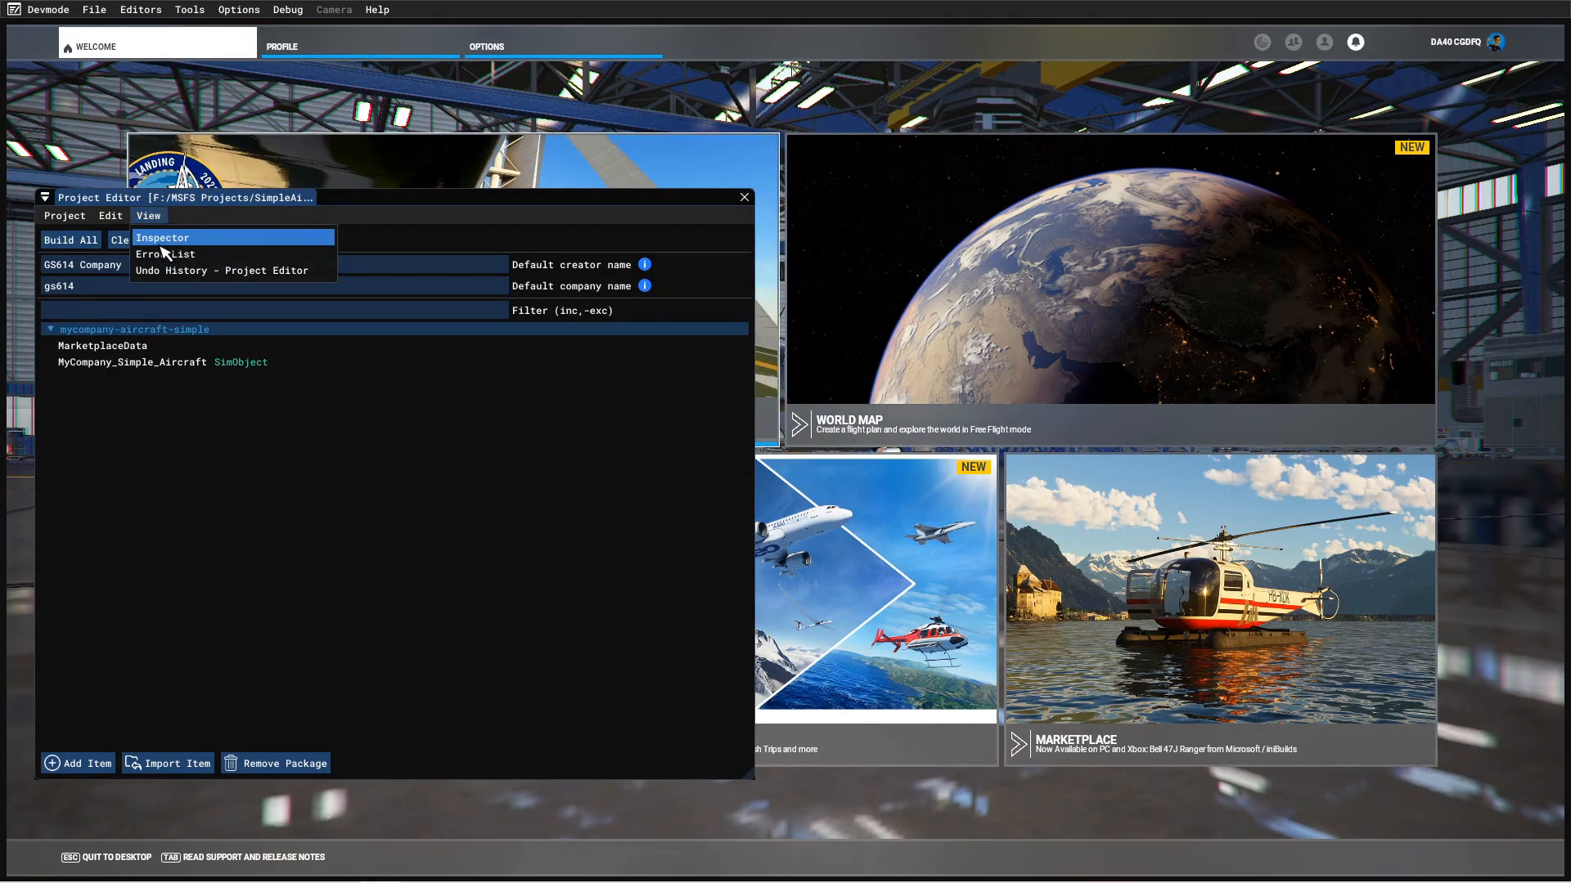
{"action": "left_click", "coordinate": [161, 241]}
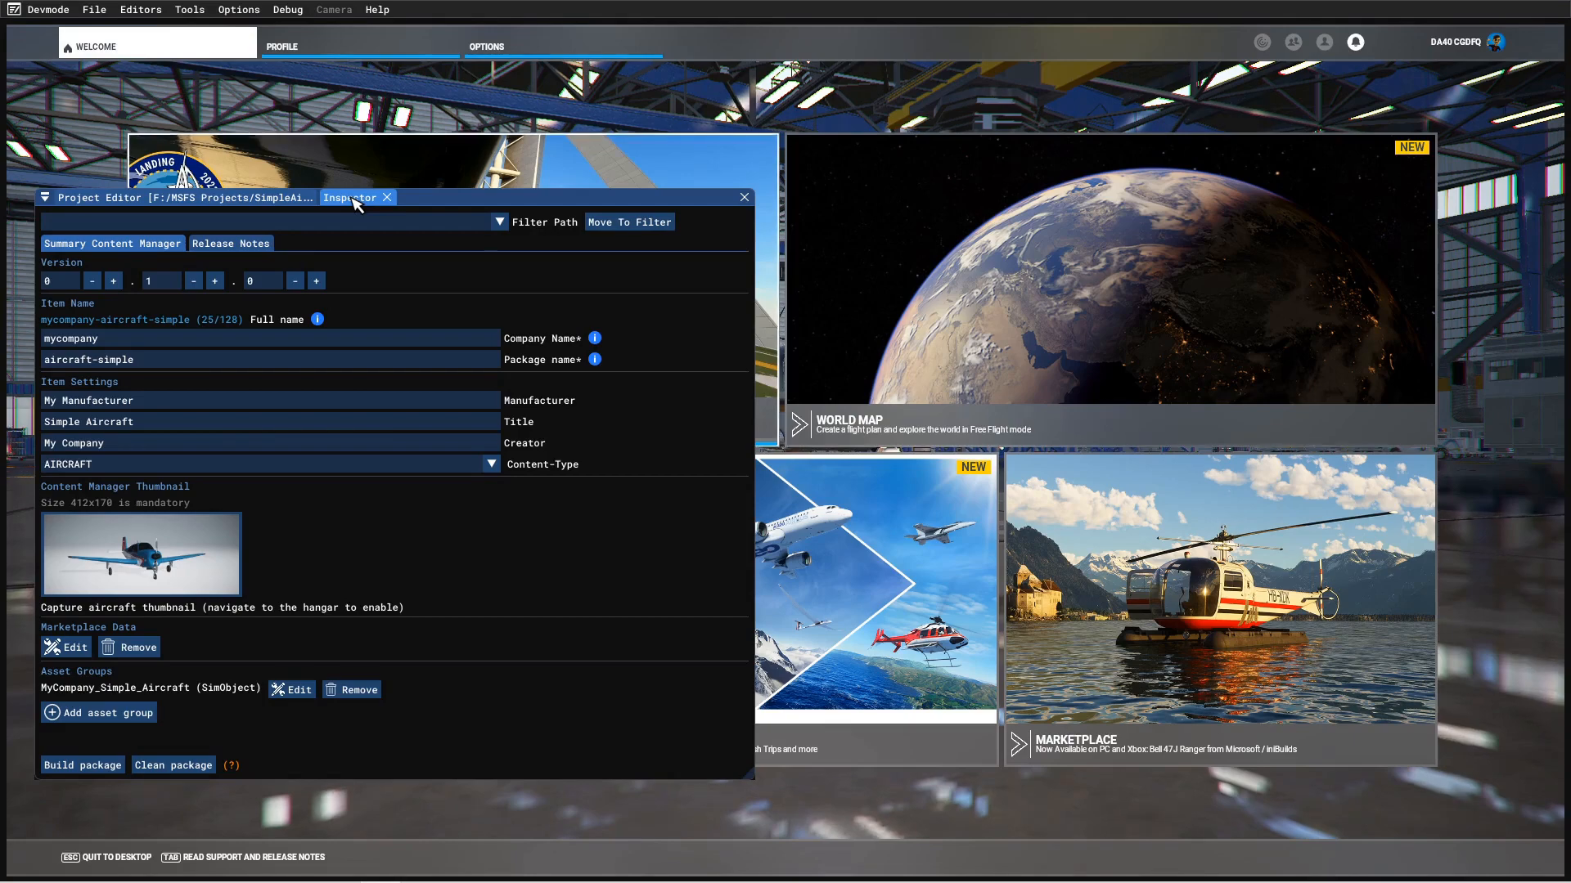
- Detach the Inspector into its own window and dock it back beside the Project Editor
{"action": "left_click_drag", "start_coordinate": [353, 201], "coordinate": [1130, 176]}
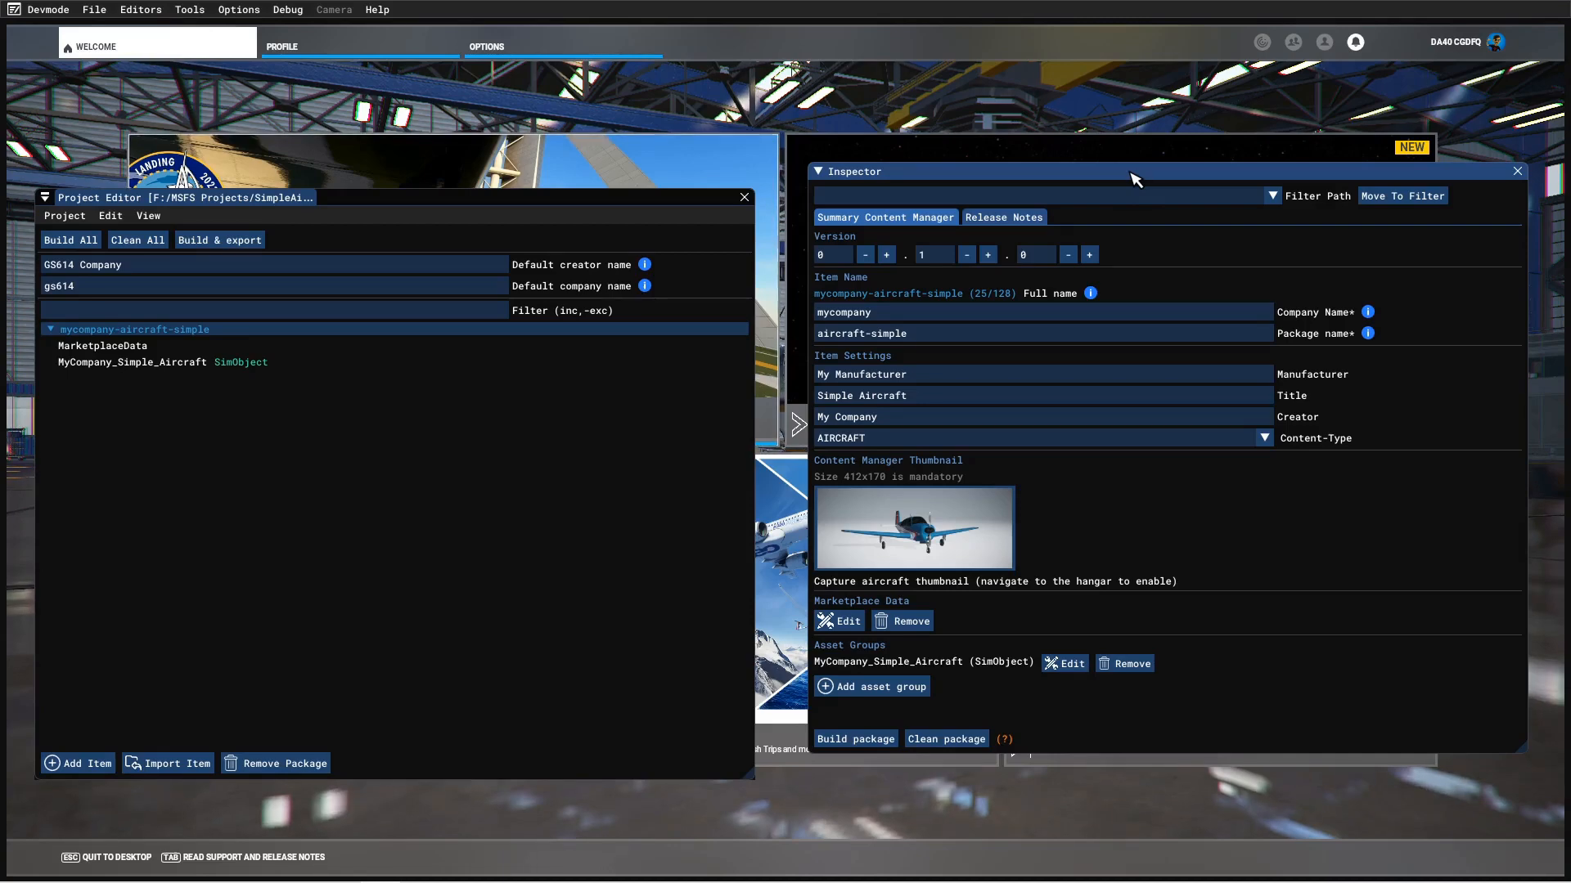
{"action": "left_click_drag", "start_coordinate": [1147, 176], "coordinate": [542, 195]}
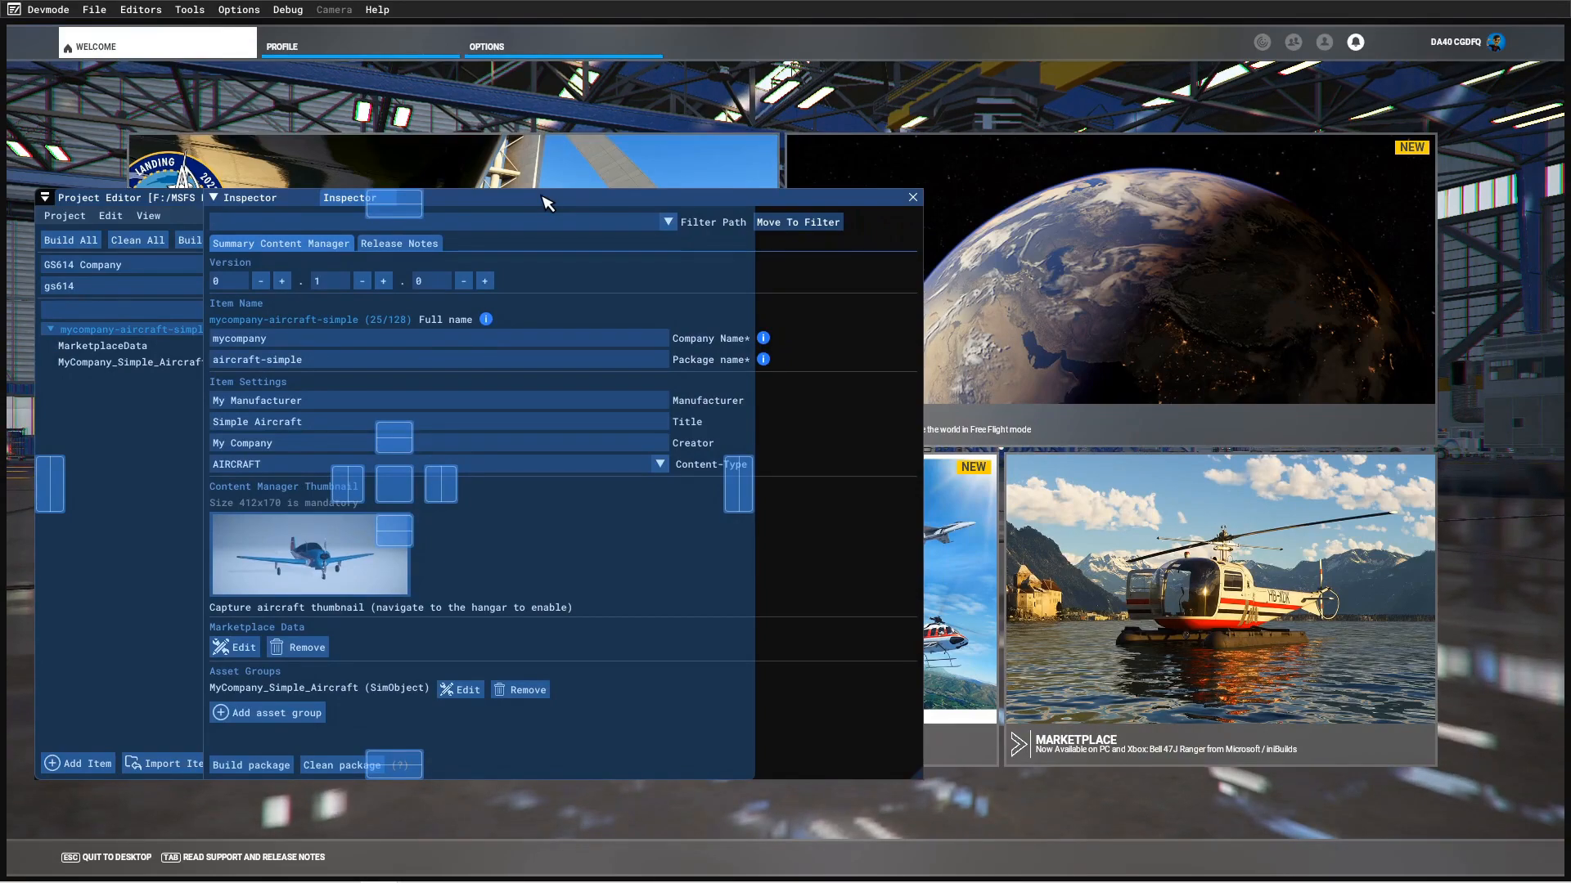
{"action": "left_click_drag", "start_coordinate": [547, 203], "coordinate": [547, 203]}
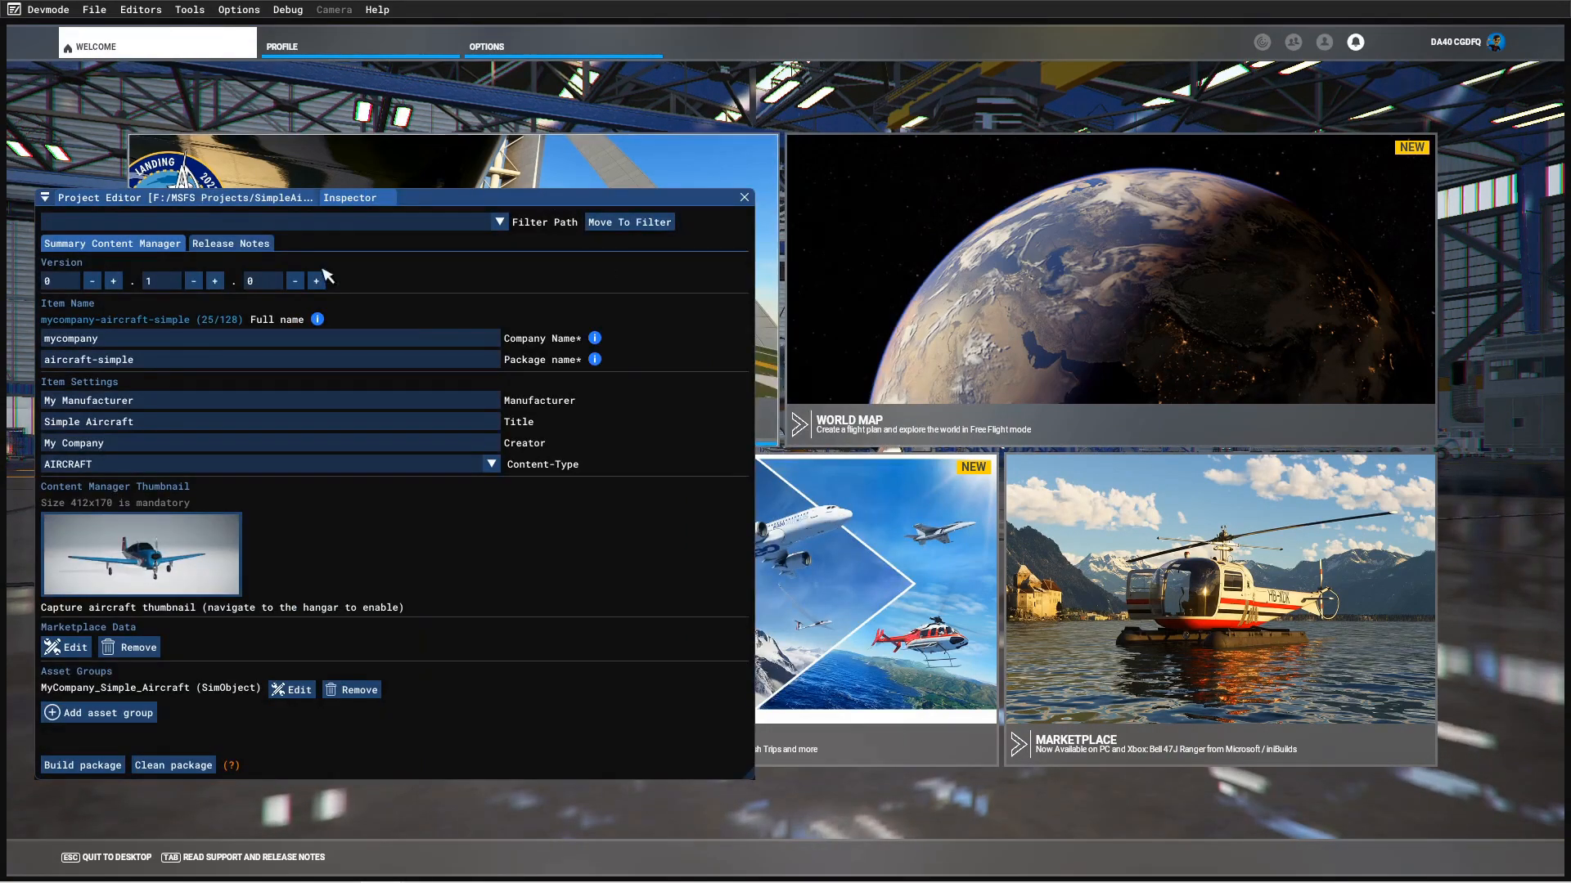
- Review the mycompany-aircraft-simple package's content manager summary and release notes in the Inspector
{"action": "left_click", "coordinate": [222, 197]}
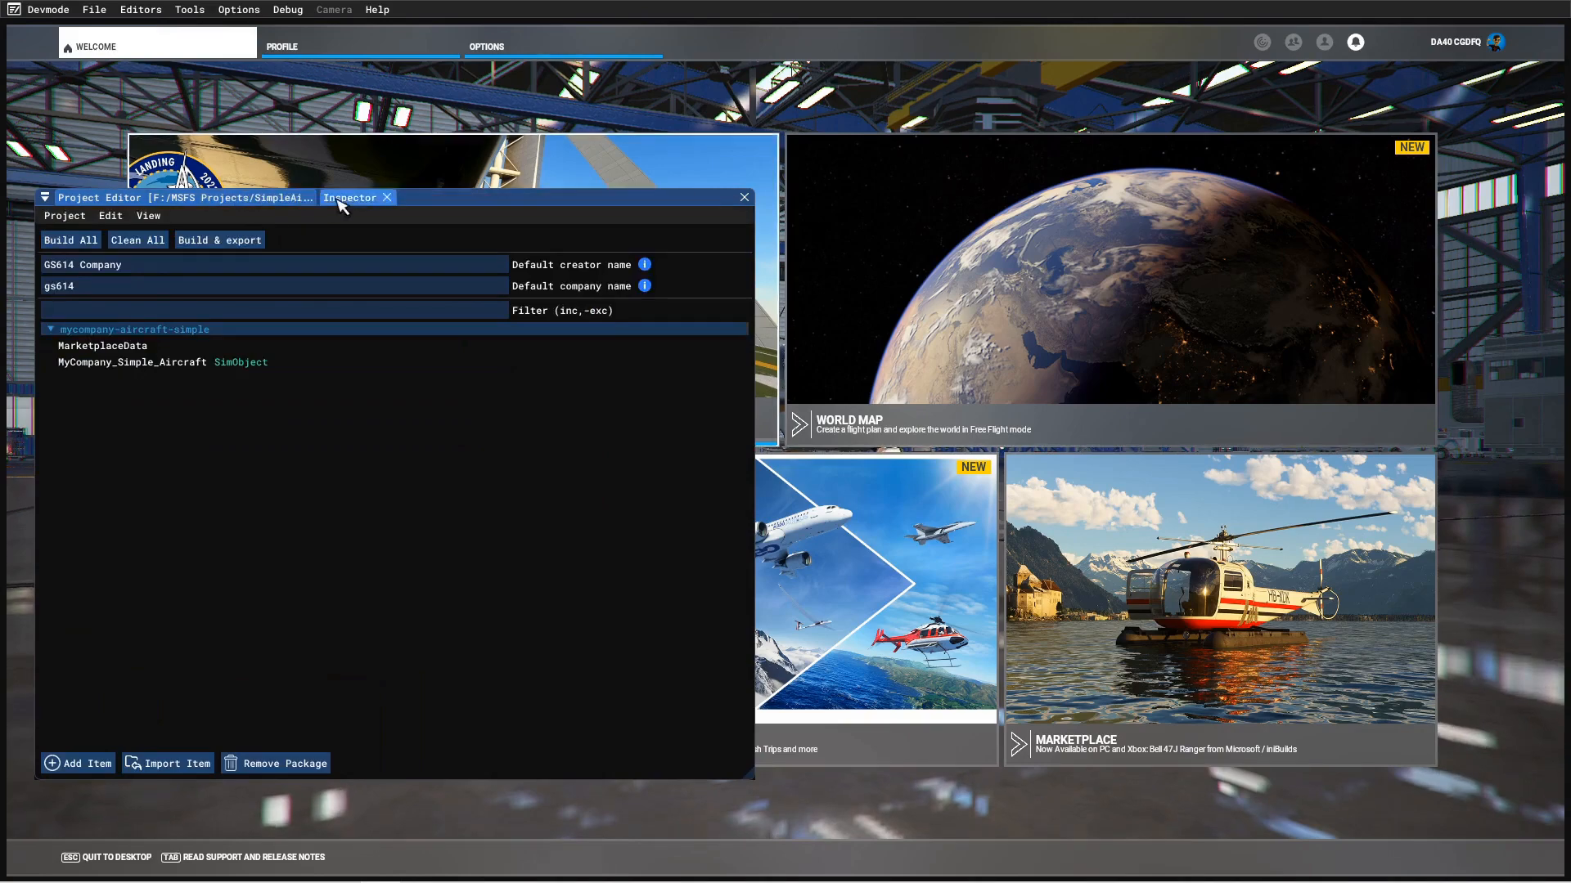
{"action": "left_click", "coordinate": [346, 199]}
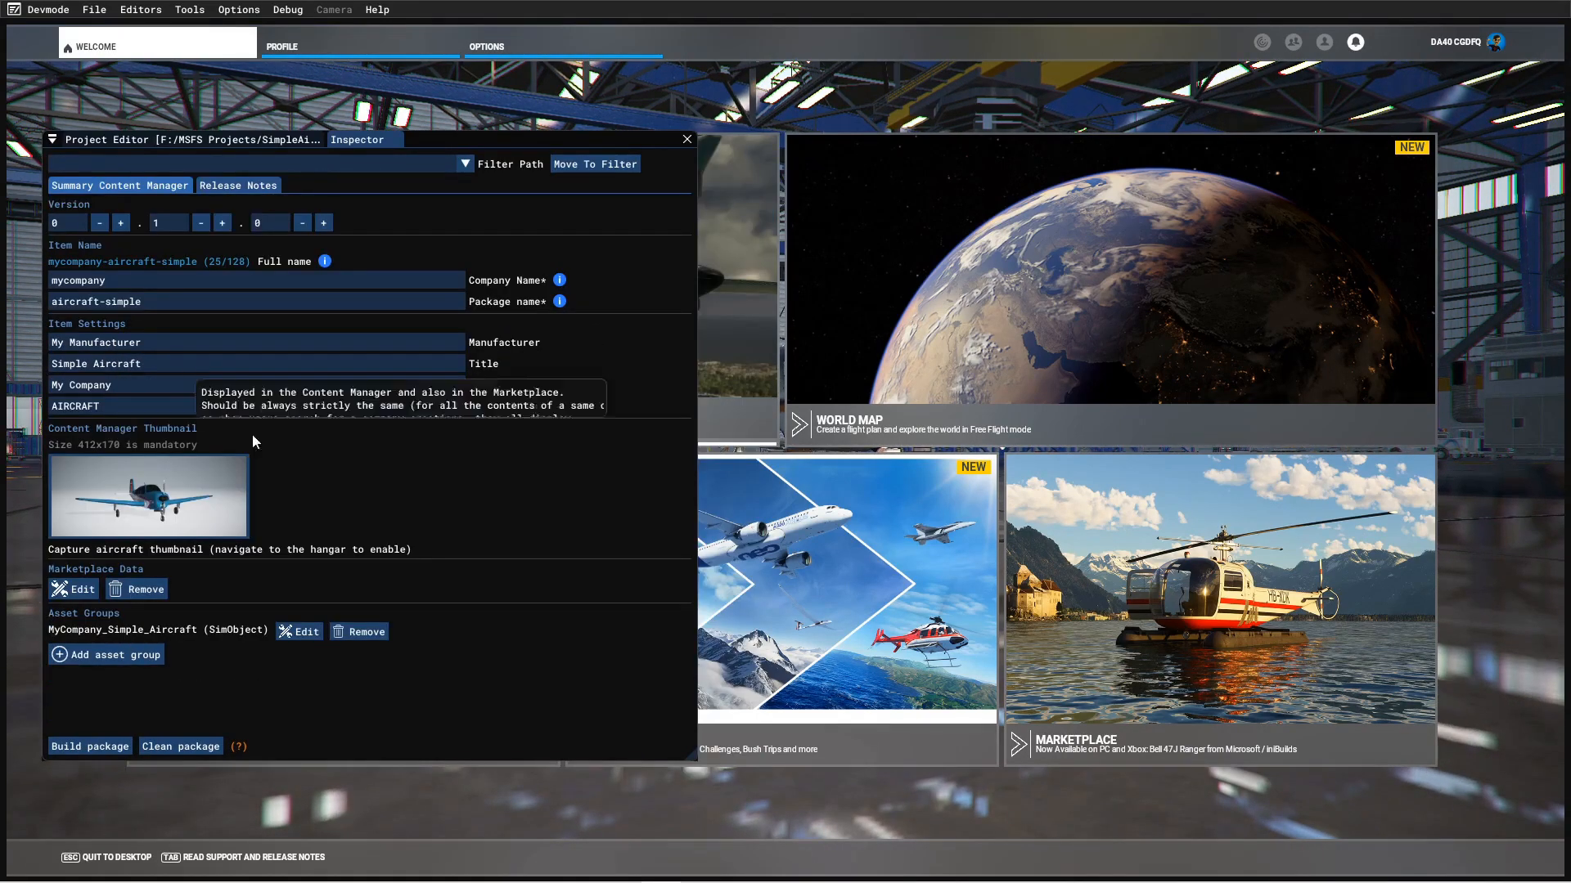
{"action": "left_click", "coordinate": [148, 141]}
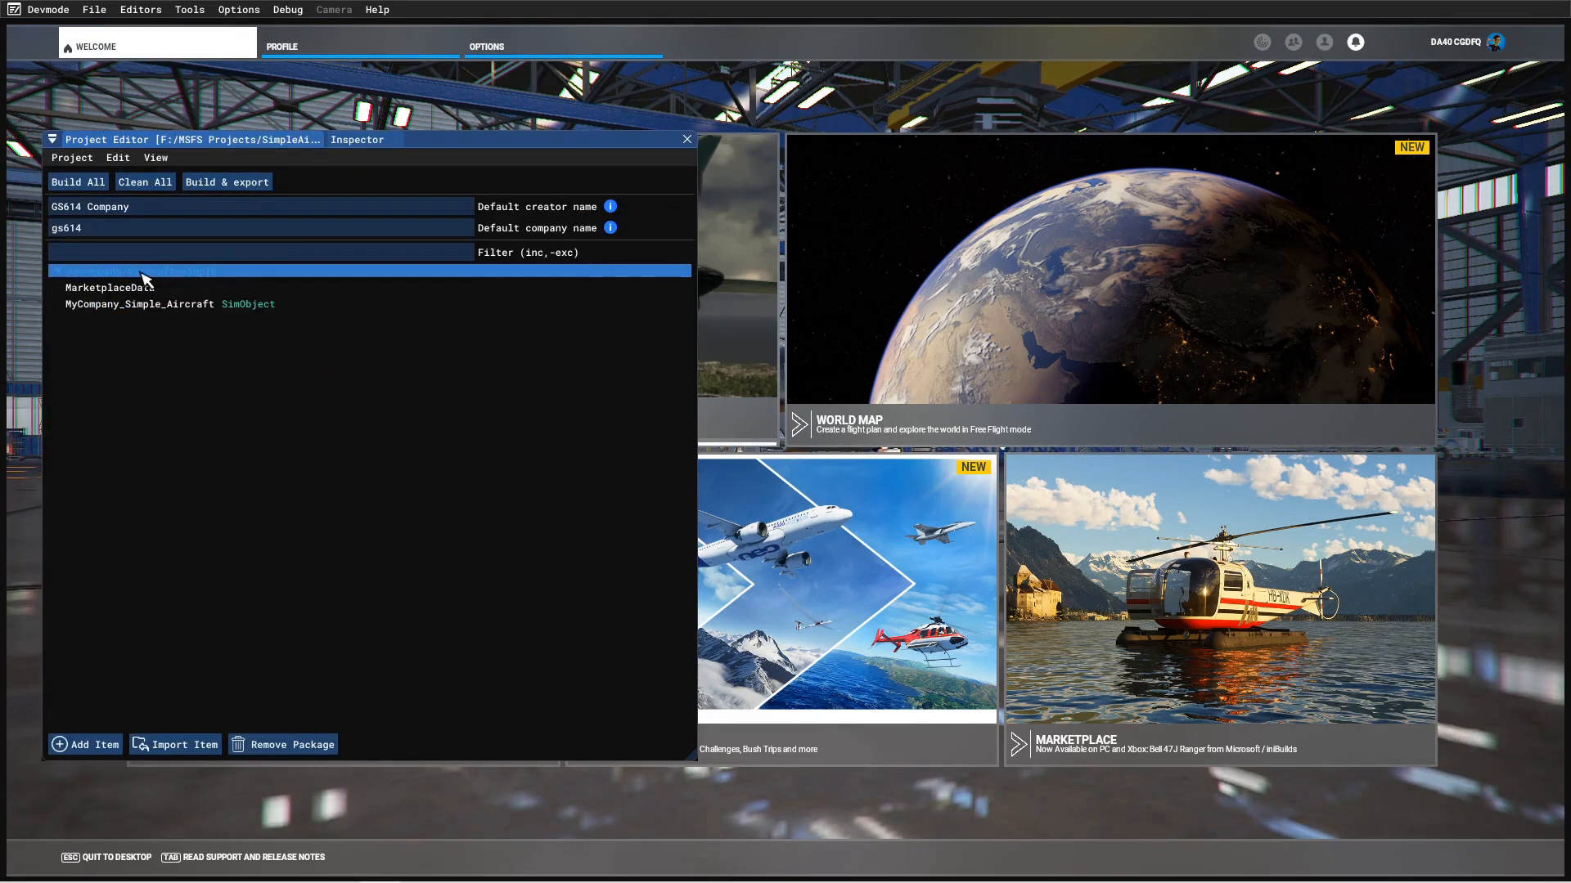
{"action": "left_click", "coordinate": [365, 144]}
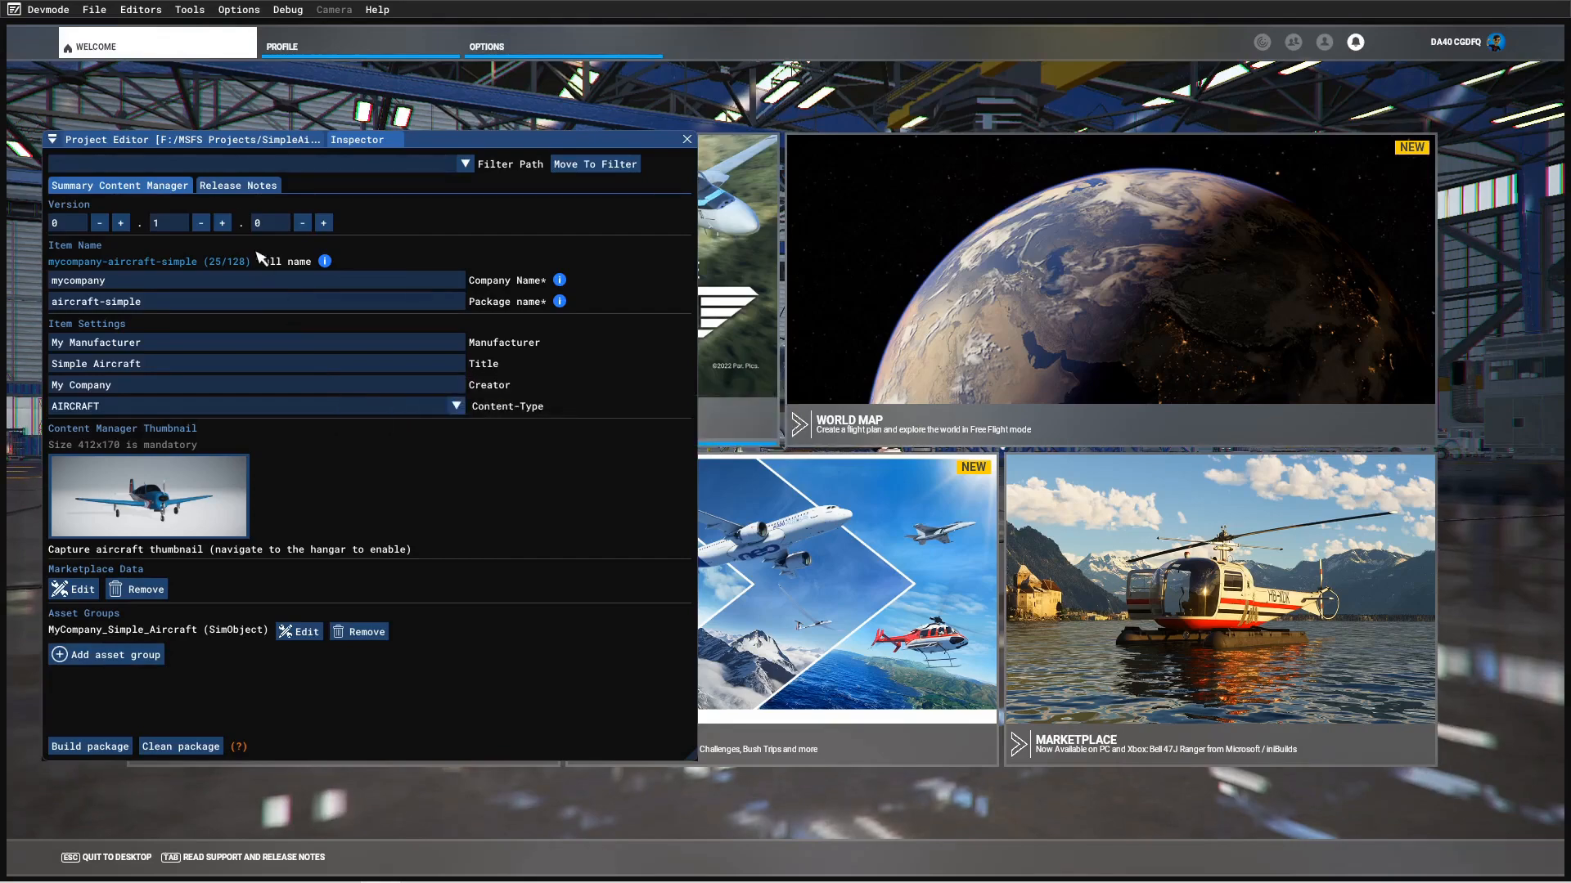
{"action": "left_click", "coordinate": [235, 188]}
{"action": "left_click", "coordinate": [121, 189]}
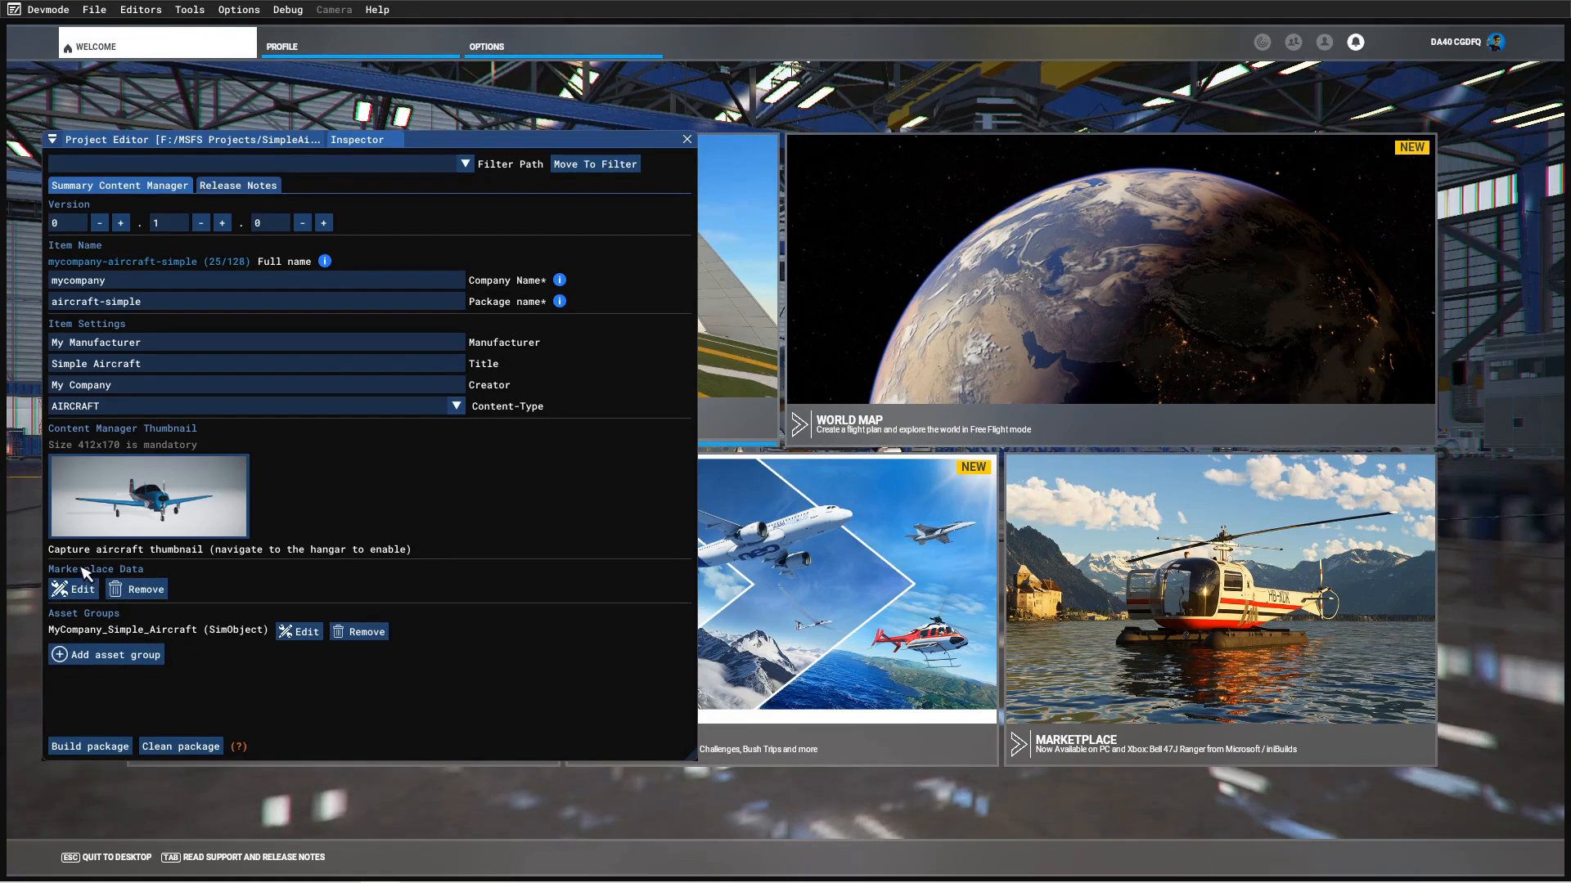
- Inspect the MarketplaceData item's marketplace summary, business data and background images
{"action": "left_click", "coordinate": [208, 140]}
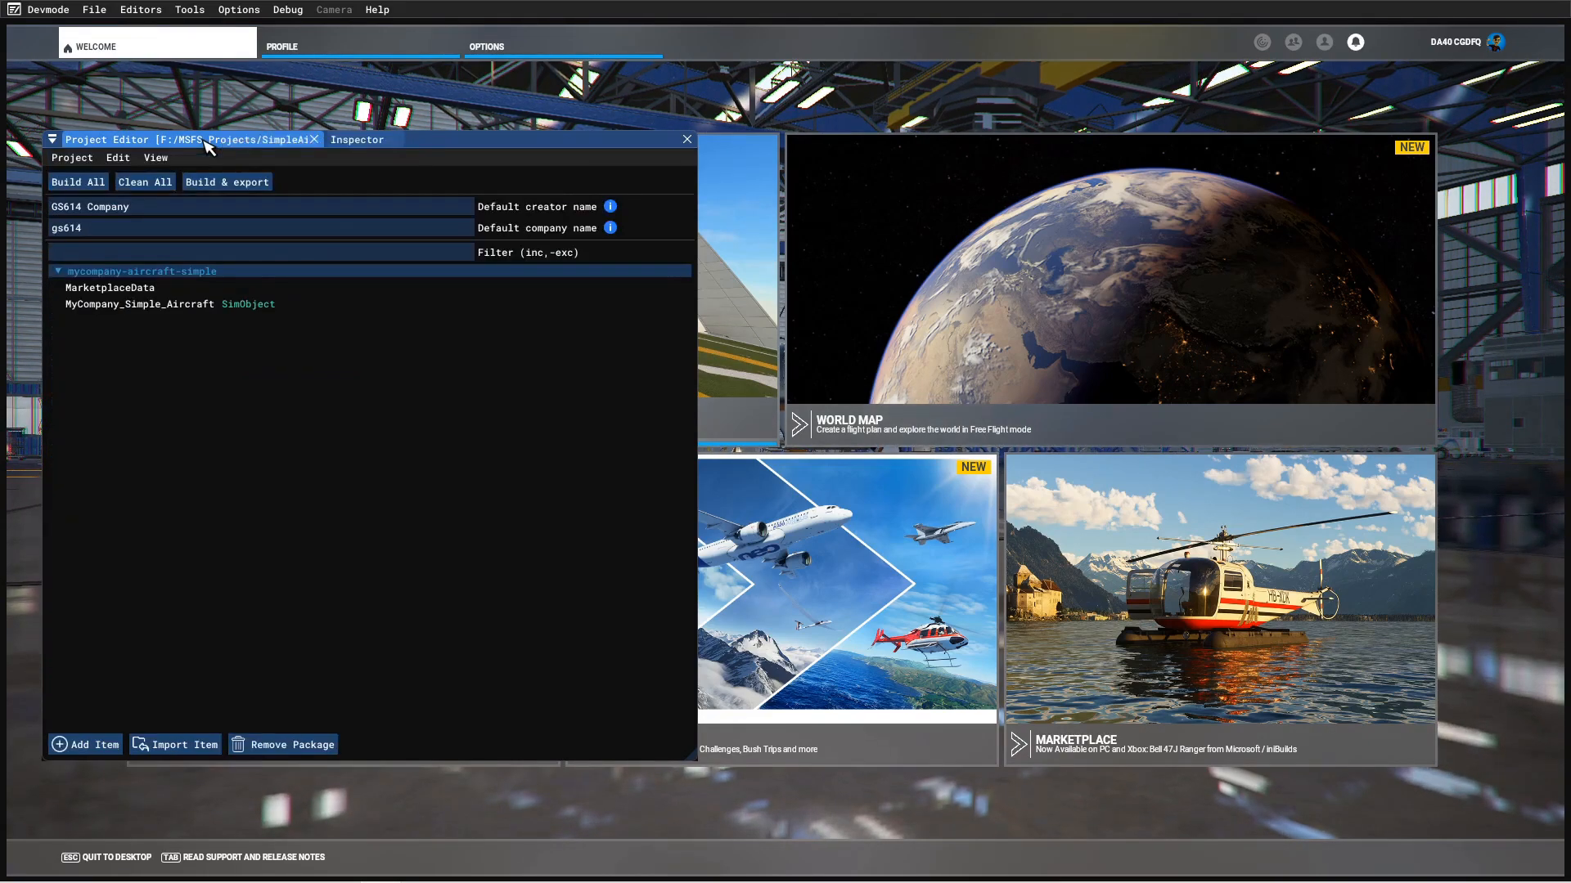
{"action": "left_click", "coordinate": [121, 288]}
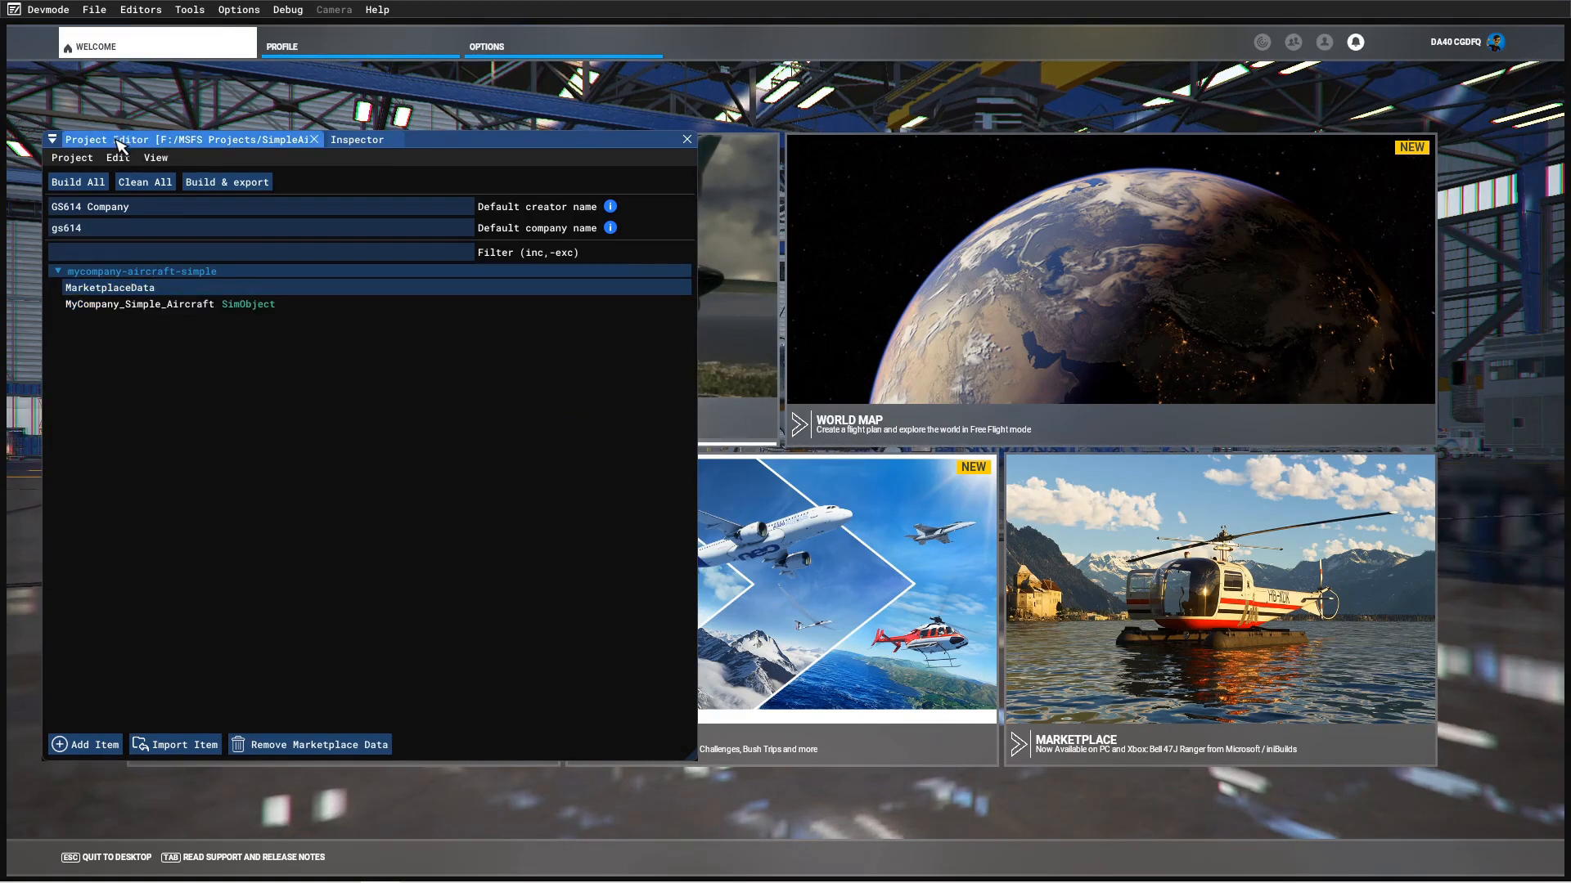
{"action": "left_click", "coordinate": [365, 143]}
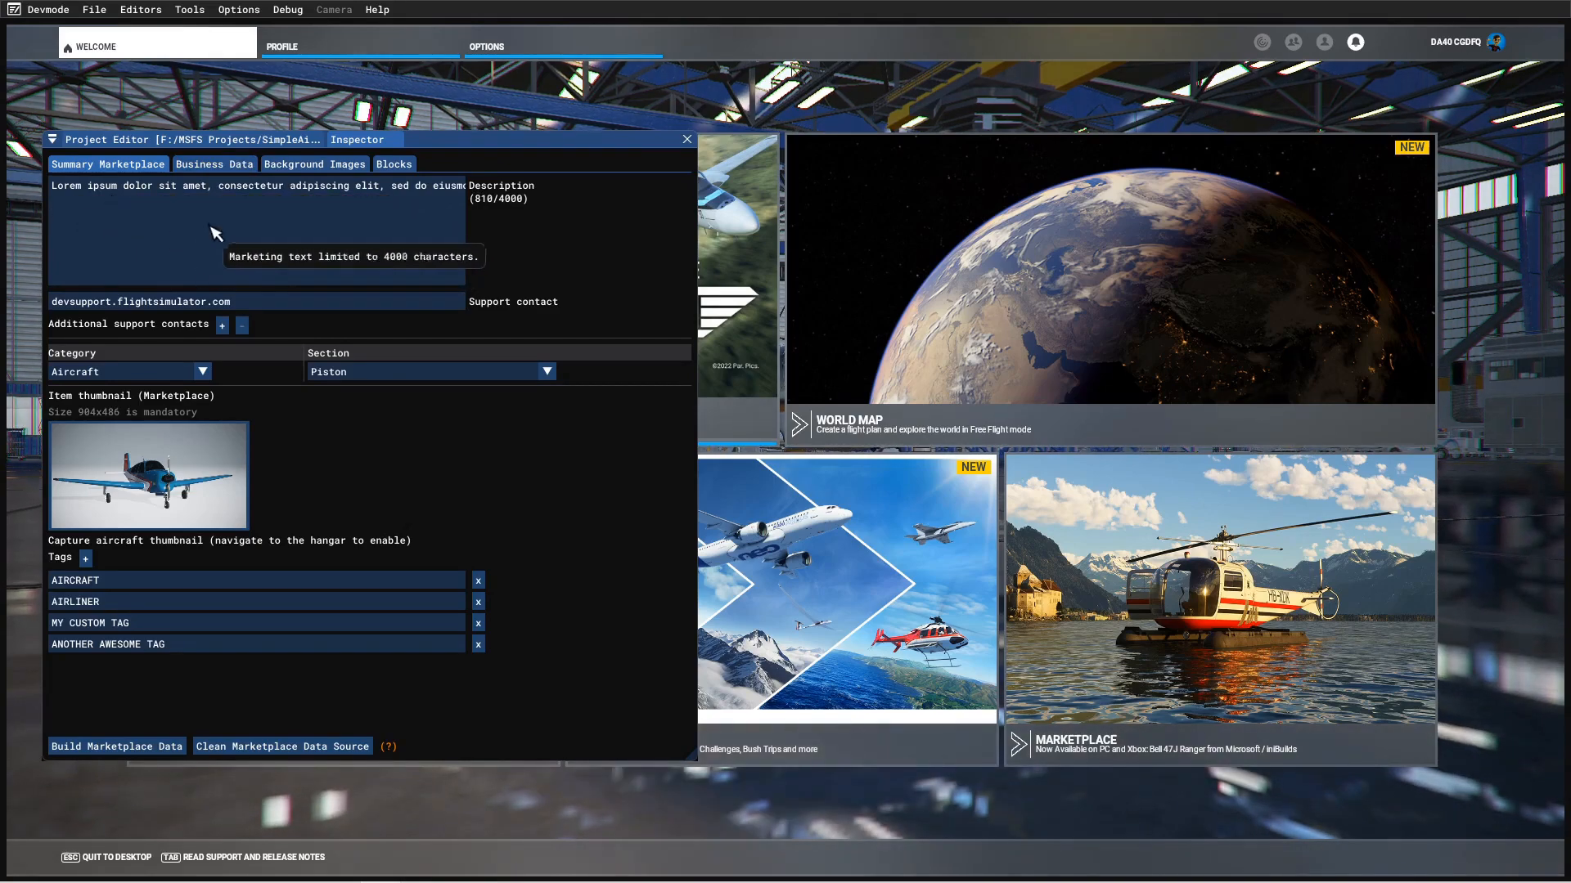
{"action": "left_click", "coordinate": [206, 169]}
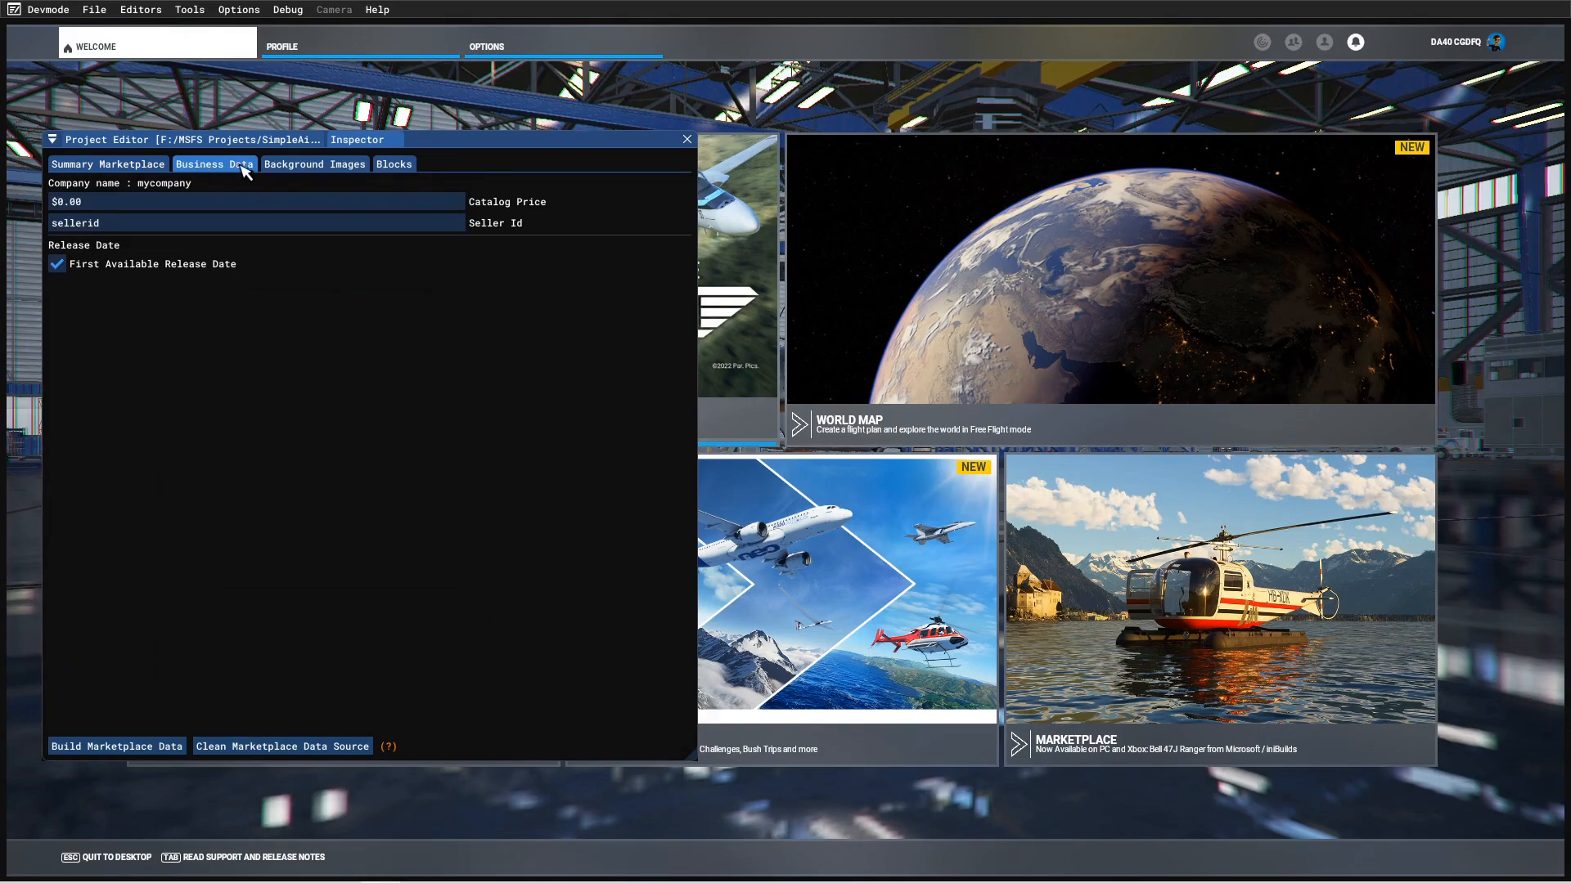
{"action": "left_click", "coordinate": [313, 167]}
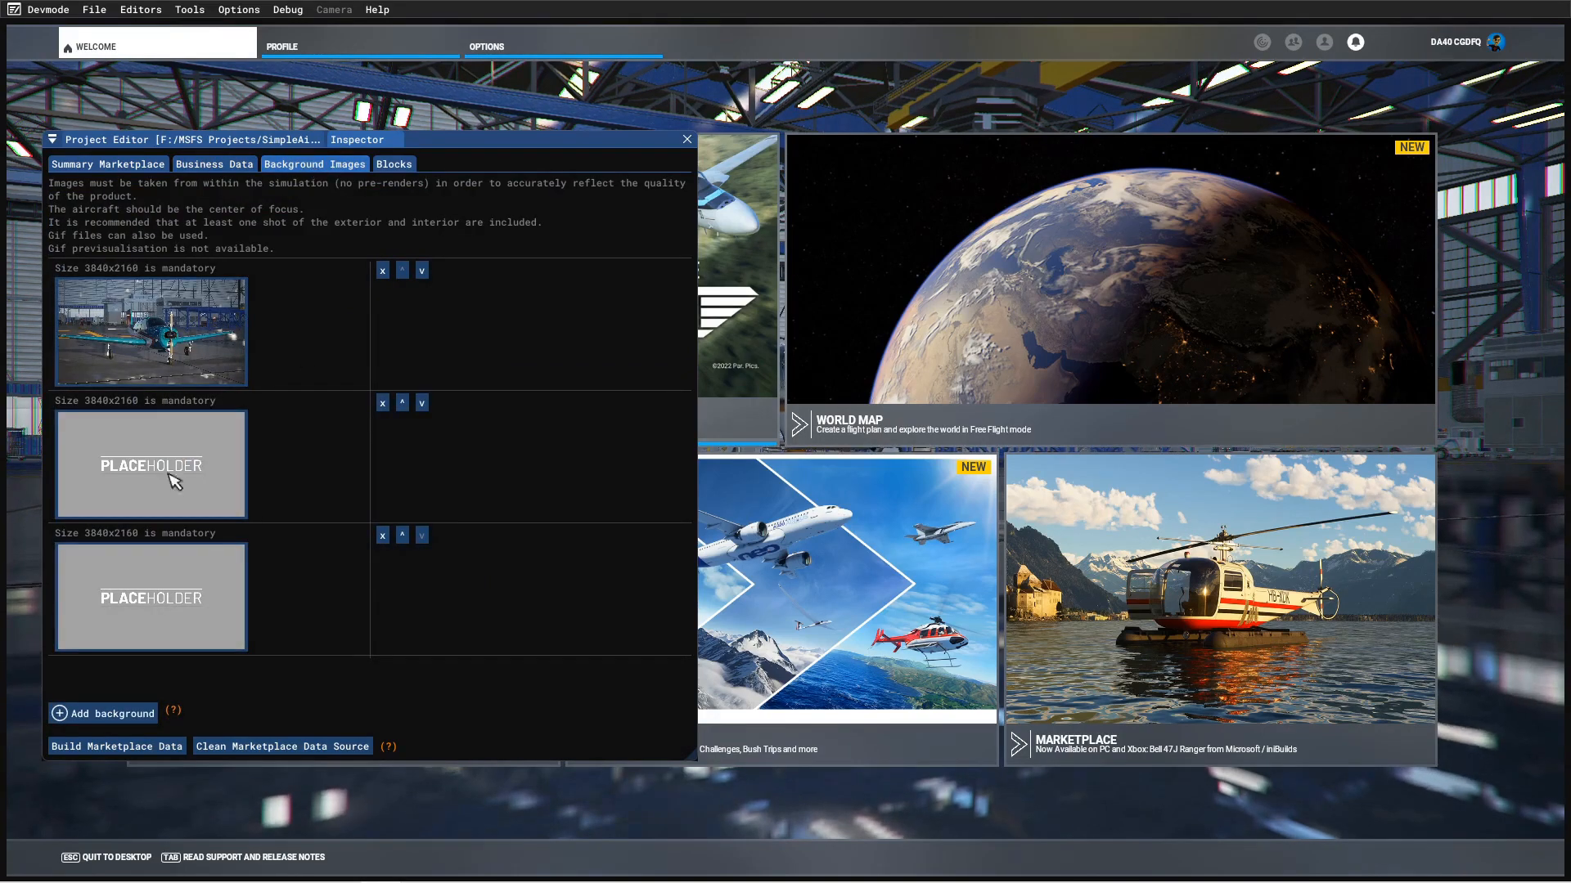
- Look through the marketplace data blocks from Specs through the media sliders and scrollers to Liveries, returning to Specs
{"action": "left_click", "coordinate": [396, 167]}
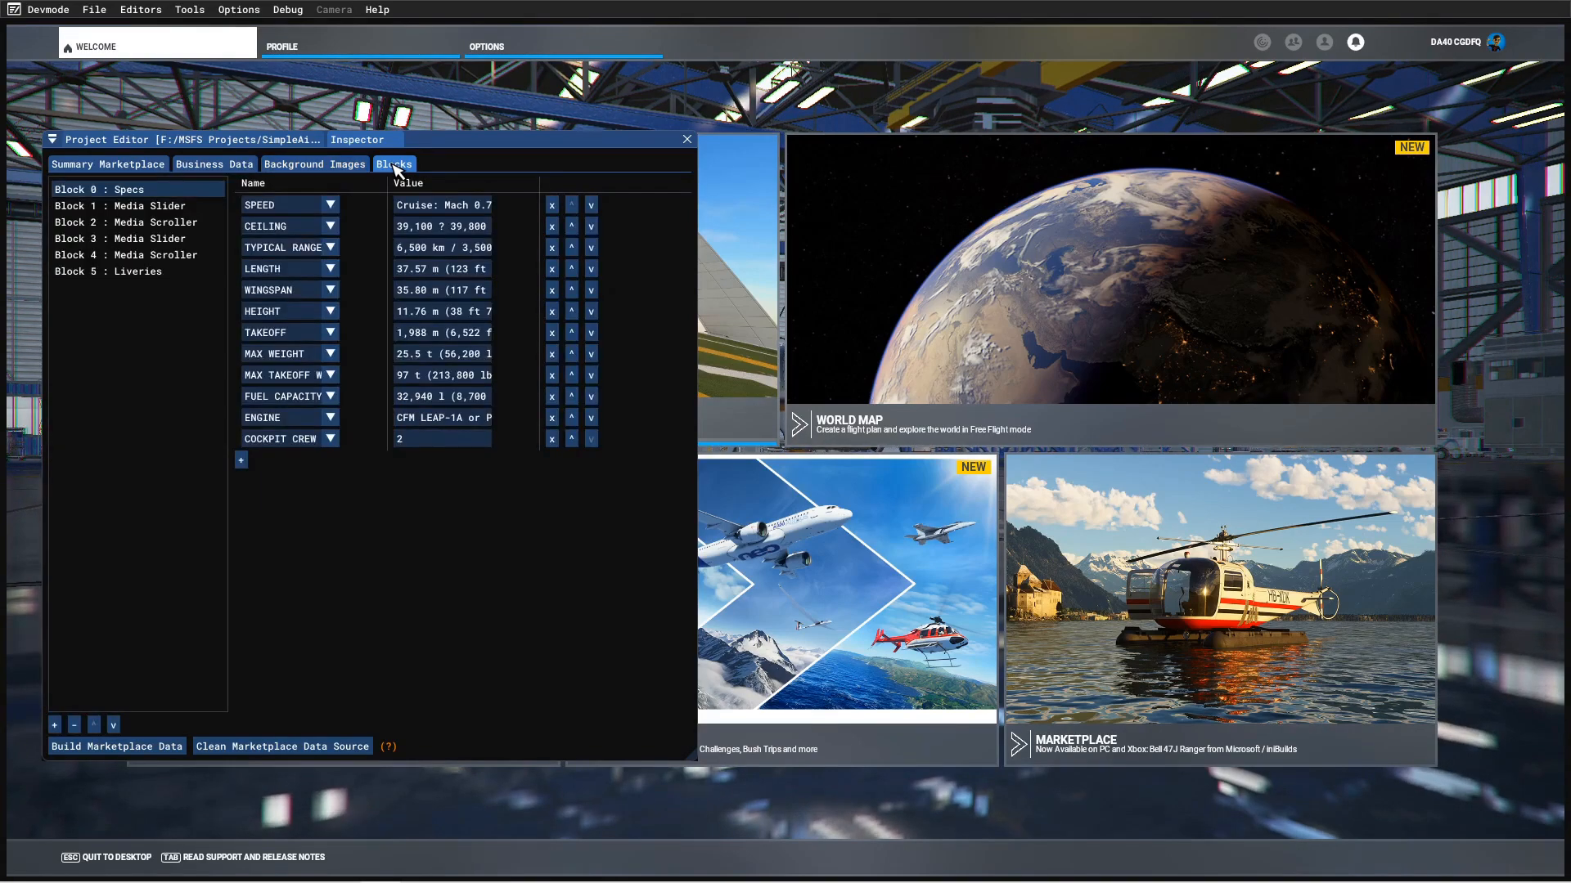
{"action": "left_click", "coordinate": [75, 207]}
{"action": "left_click", "coordinate": [82, 223]}
{"action": "left_click", "coordinate": [91, 240]}
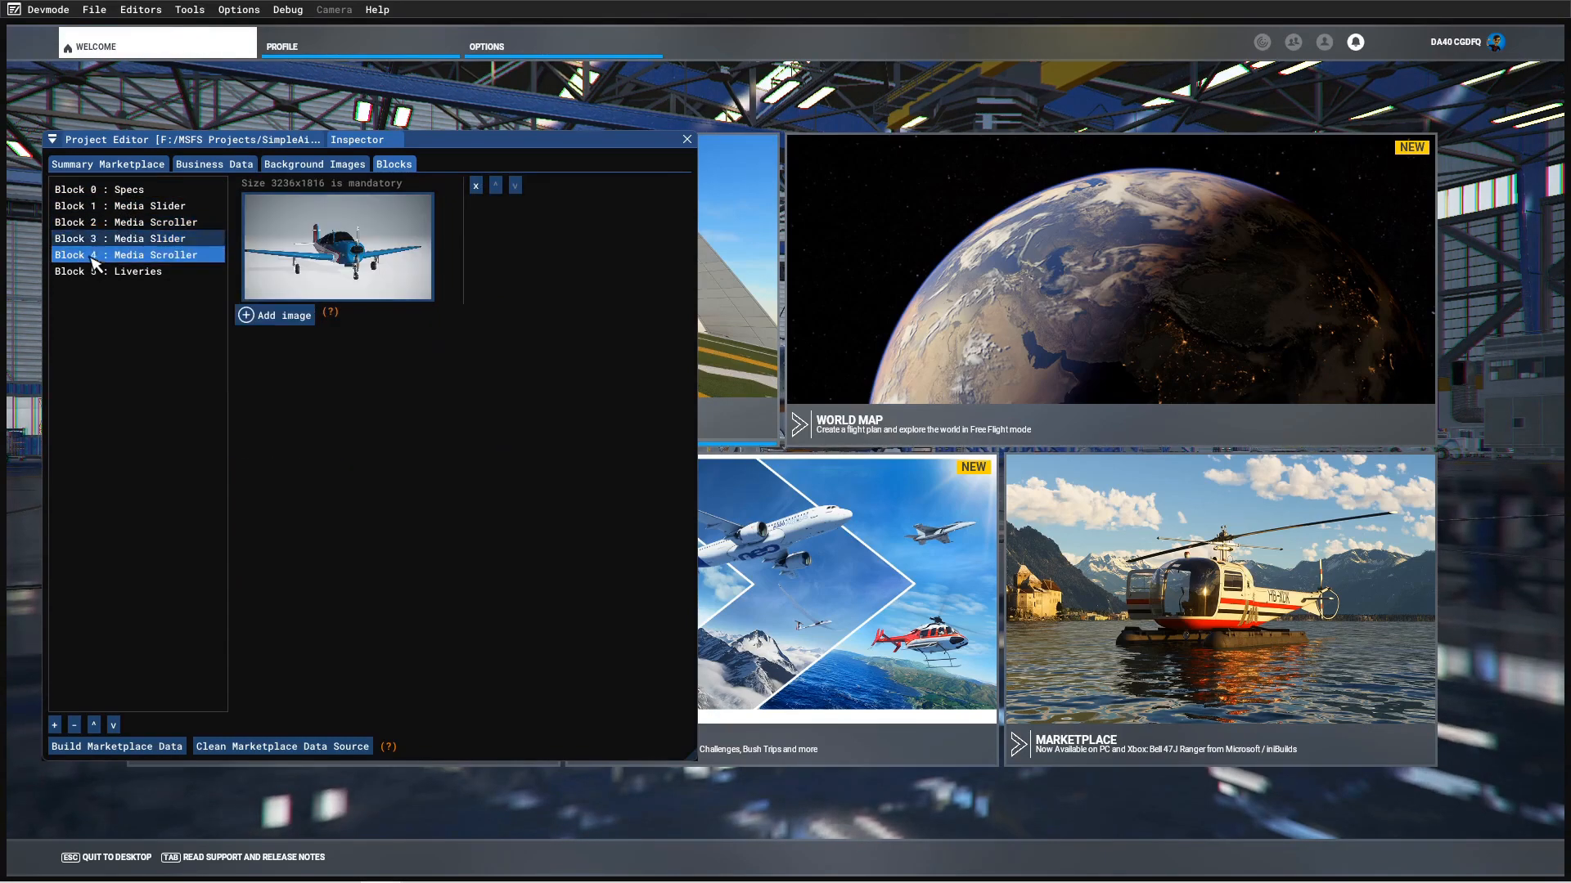
{"action": "left_click", "coordinate": [91, 256]}
{"action": "left_click", "coordinate": [92, 272]}
{"action": "left_click", "coordinate": [96, 190]}
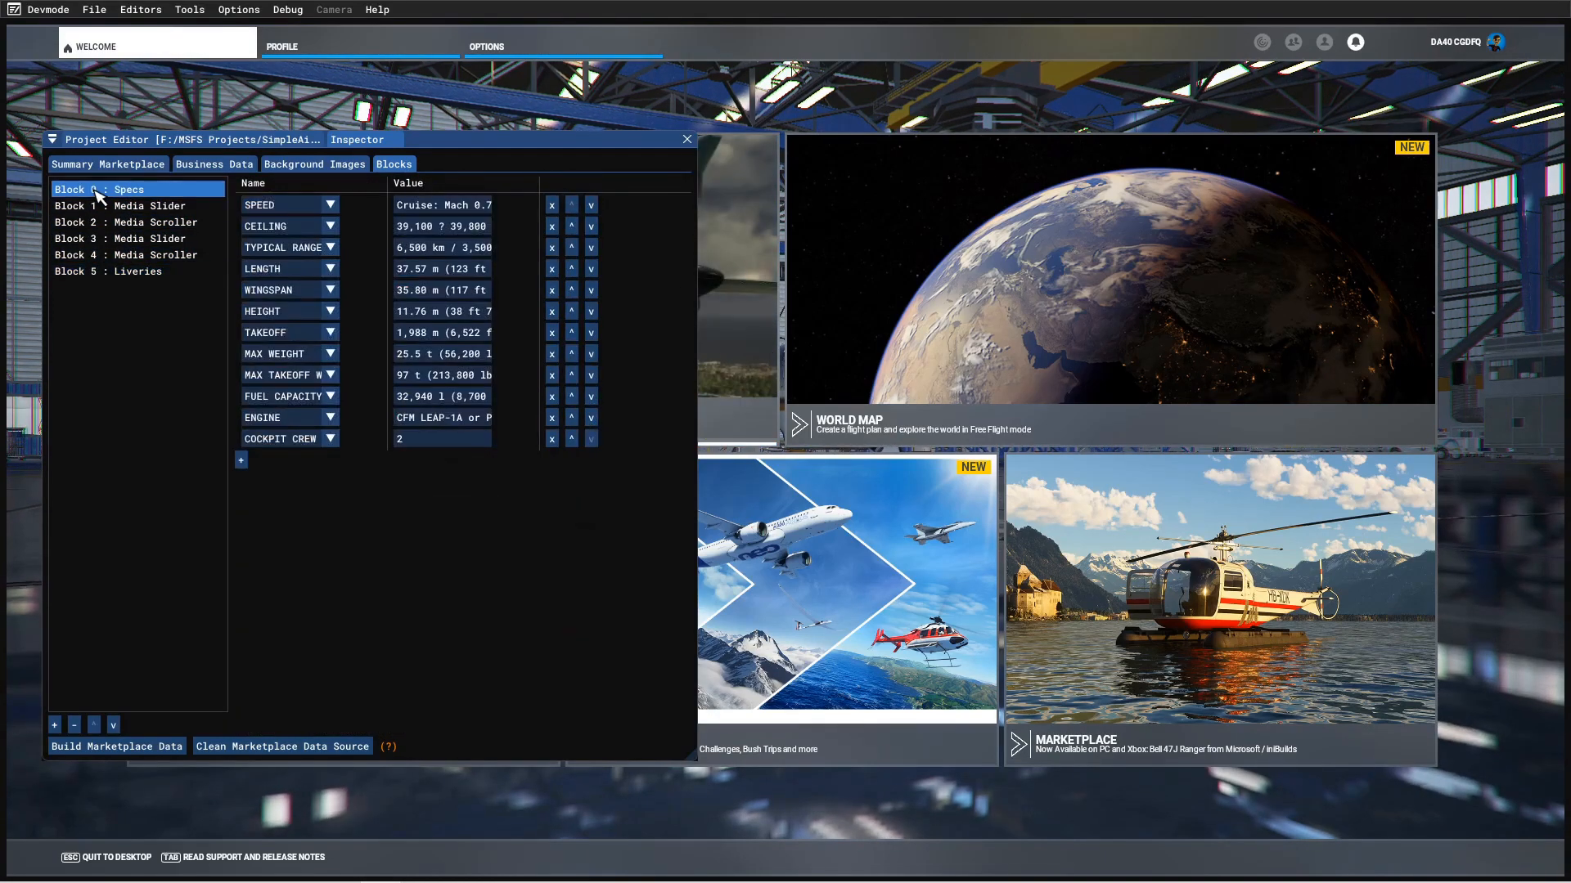
- Inspect the asset group type, asset directory and output directory of the MyCompany_Simple_Aircraft SimObject
{"action": "left_click", "coordinate": [237, 140]}
{"action": "left_click", "coordinate": [114, 310]}
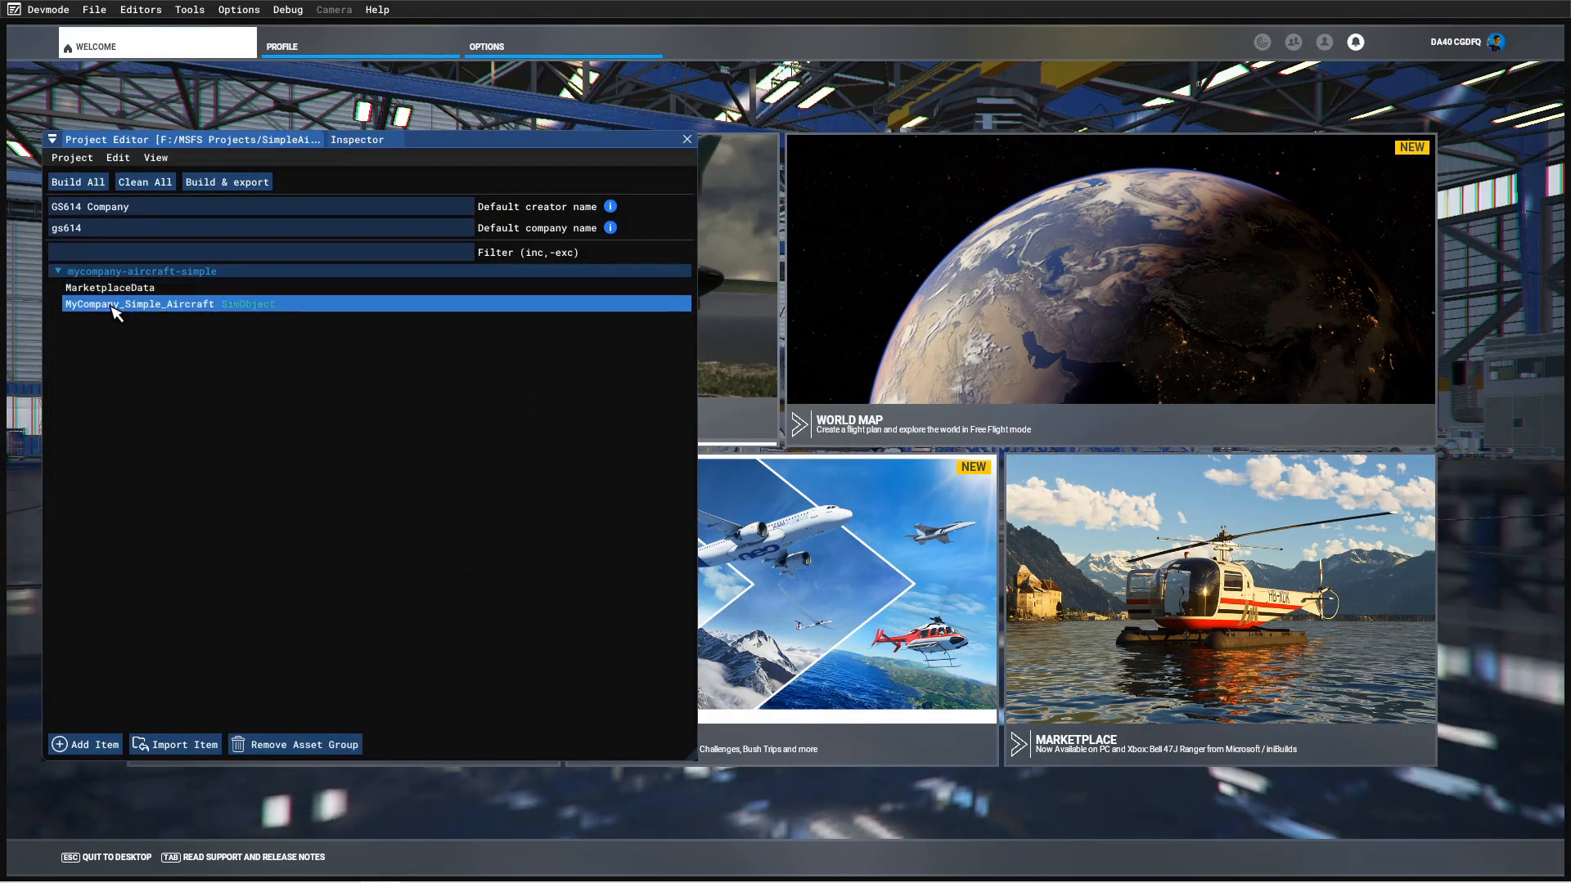
{"action": "left_click", "coordinate": [360, 140]}
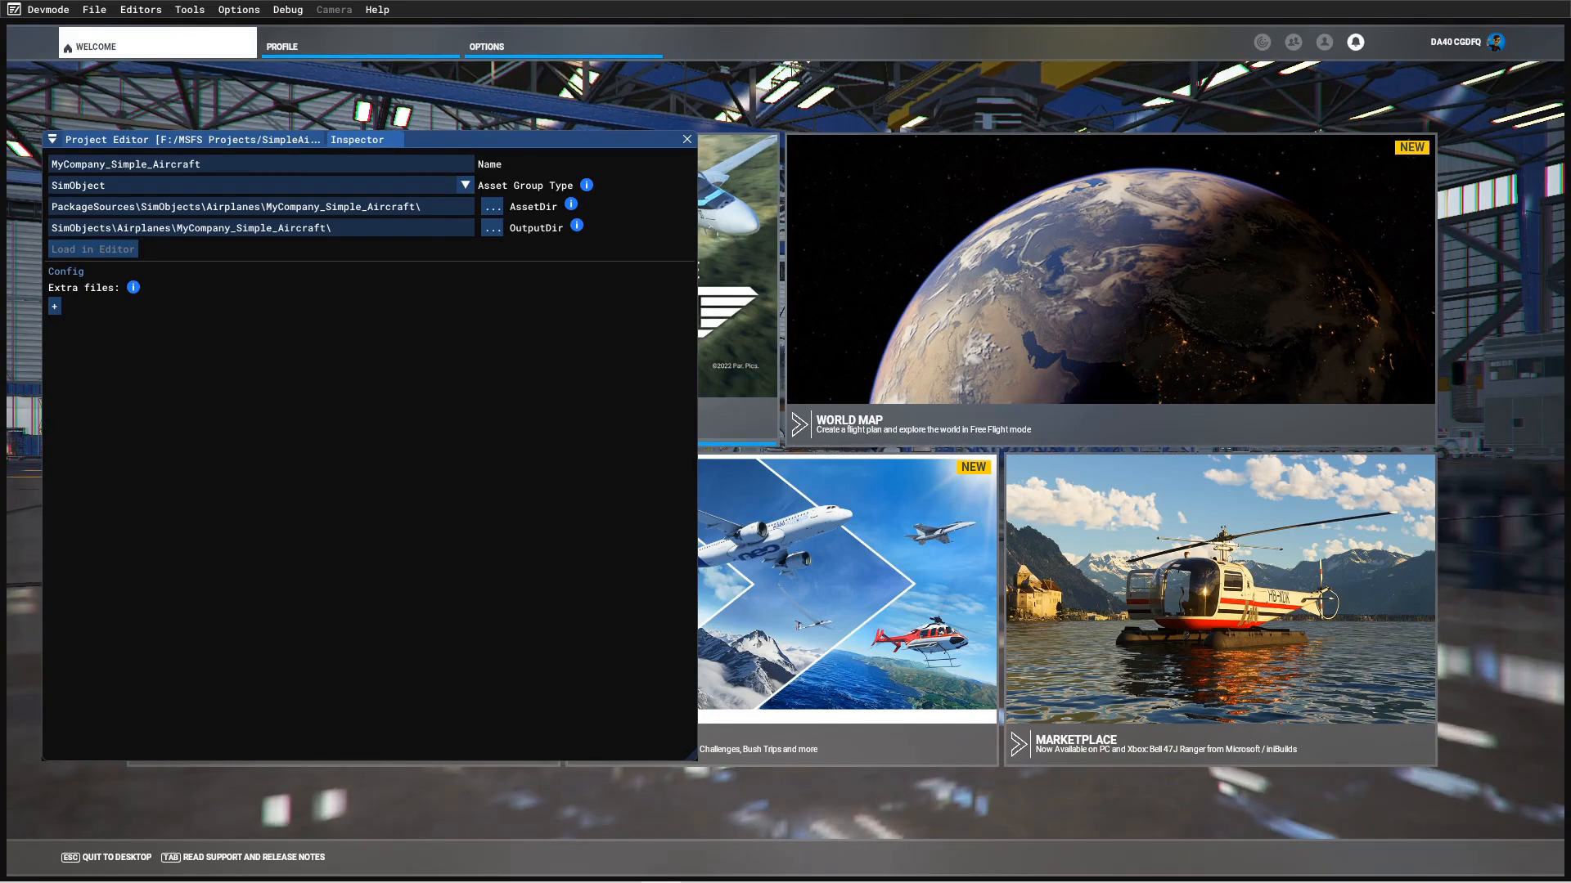
- Return to the mycompany-aircraft-simple package and inspect its company and package name settings
{"action": "left_click", "coordinate": [137, 142]}
{"action": "left_click", "coordinate": [155, 271]}
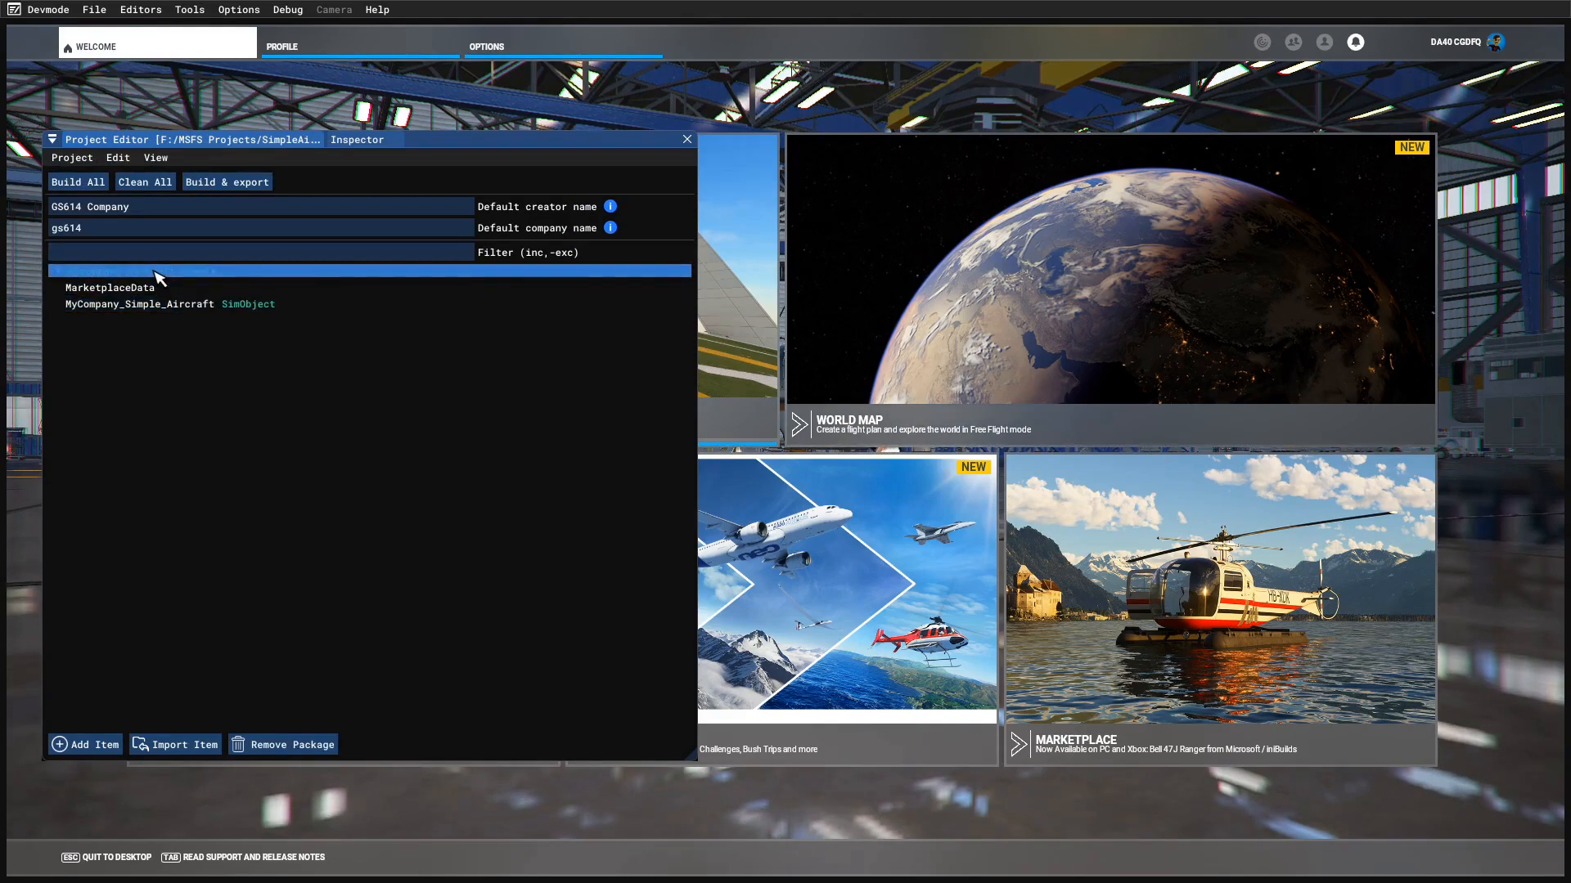
{"action": "left_click", "coordinate": [360, 141]}
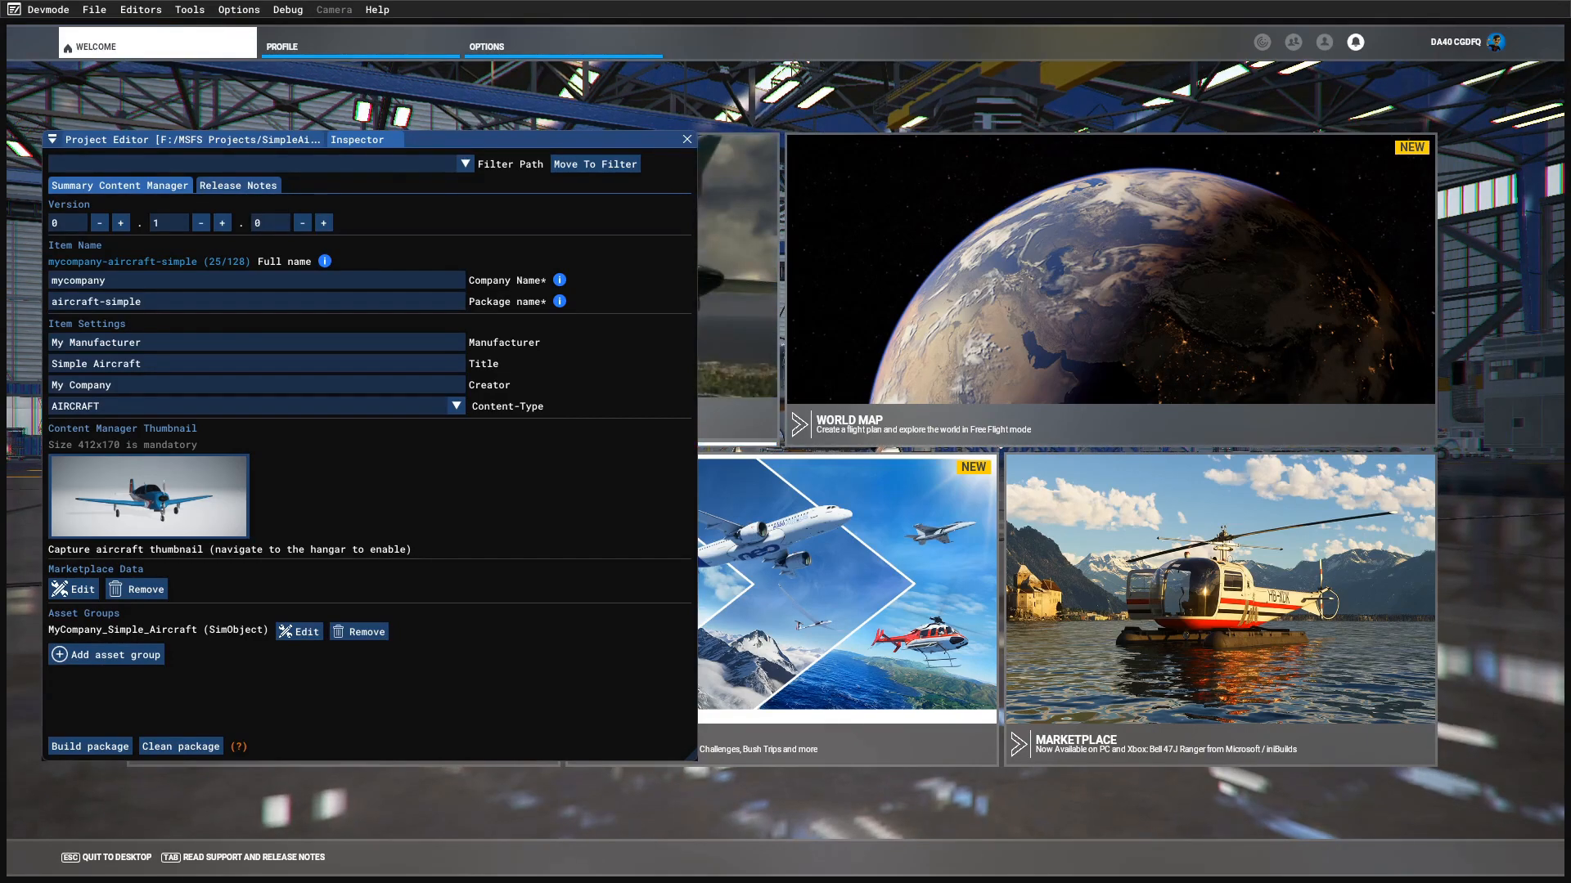
- Bring in the File Explorer window and examine how the package folders in the MSFS Community folder are named
{"action": "left_click_drag", "start_coordinate": [0, 261], "coordinate": [260, 230]}
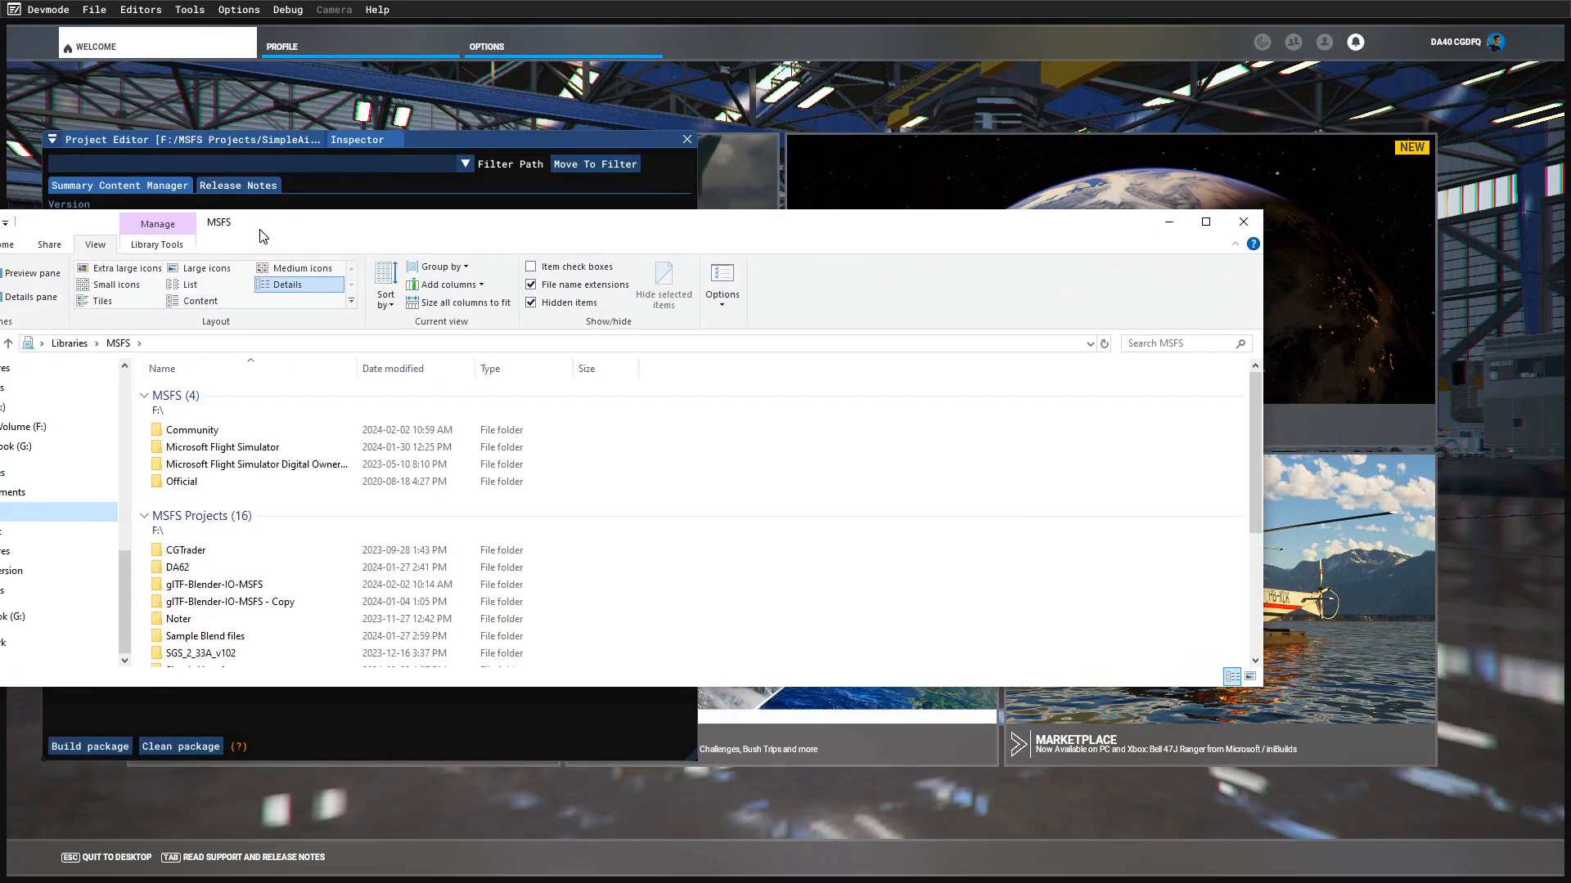
{"action": "double_click", "coordinate": [190, 431]}
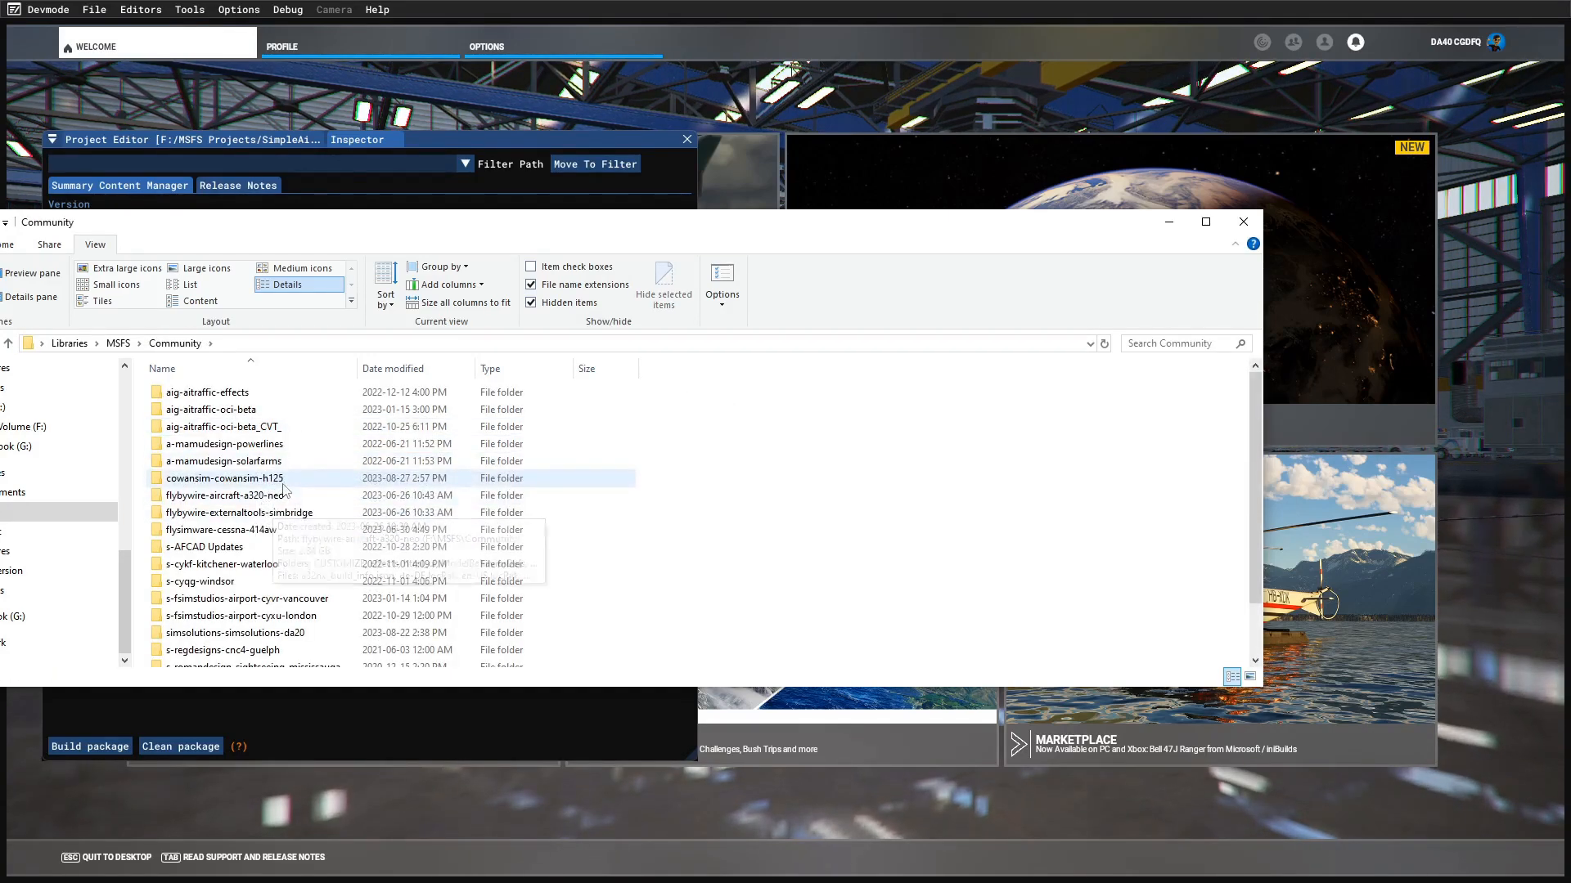
{"action": "scroll", "coordinate": [284, 490], "scroll_direction": "down", "scroll_amount": 1}
{"action": "scroll", "coordinate": [282, 489], "scroll_direction": "down", "scroll_amount": 1}
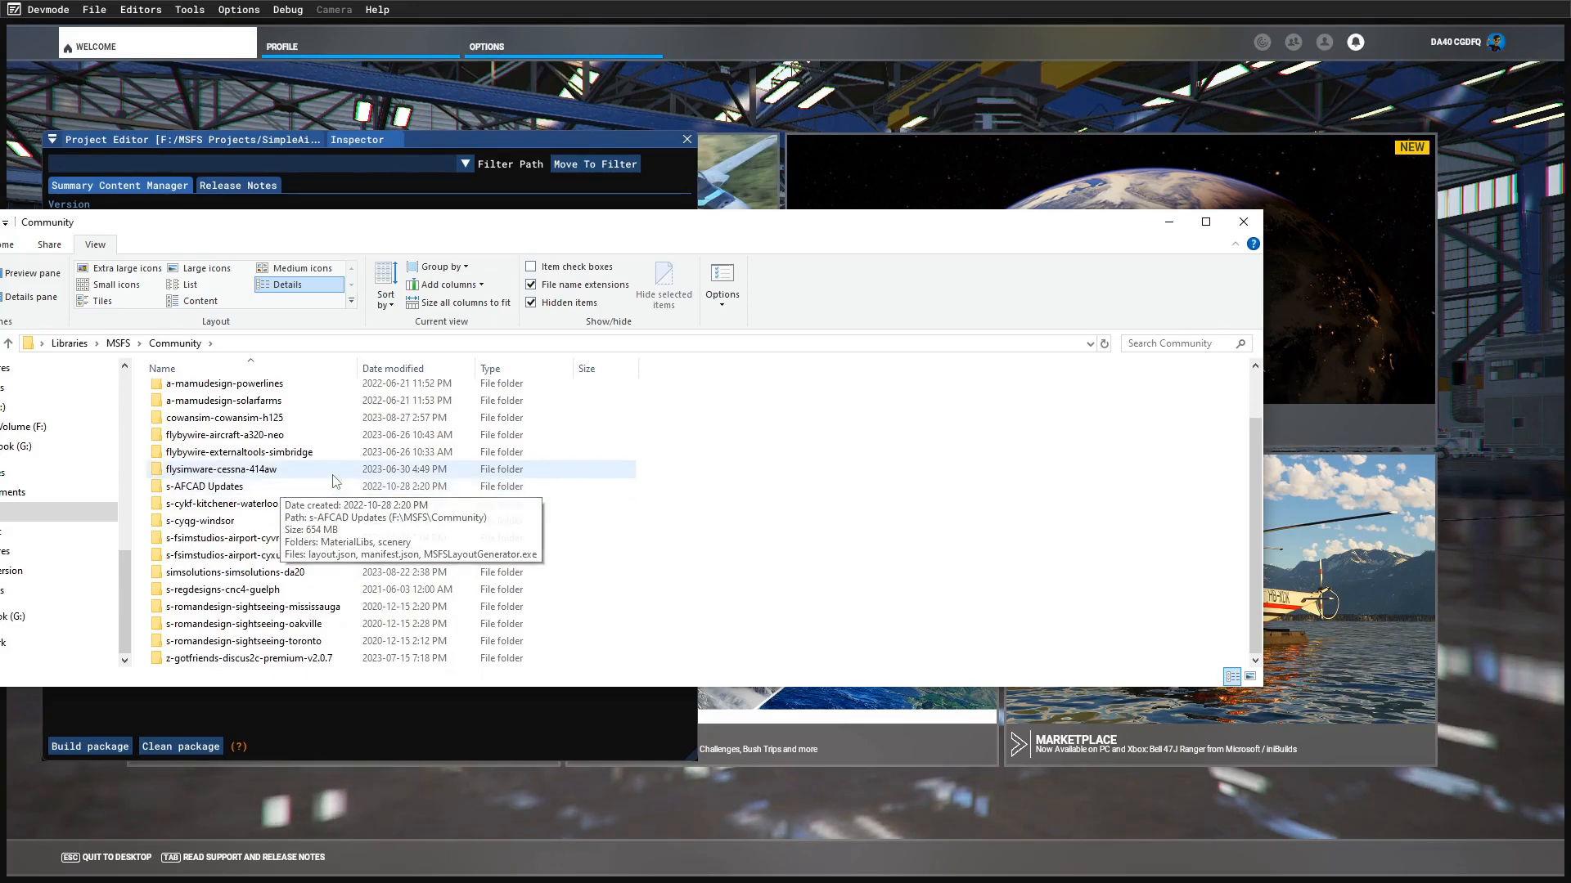
{"action": "left_click", "coordinate": [183, 439]}
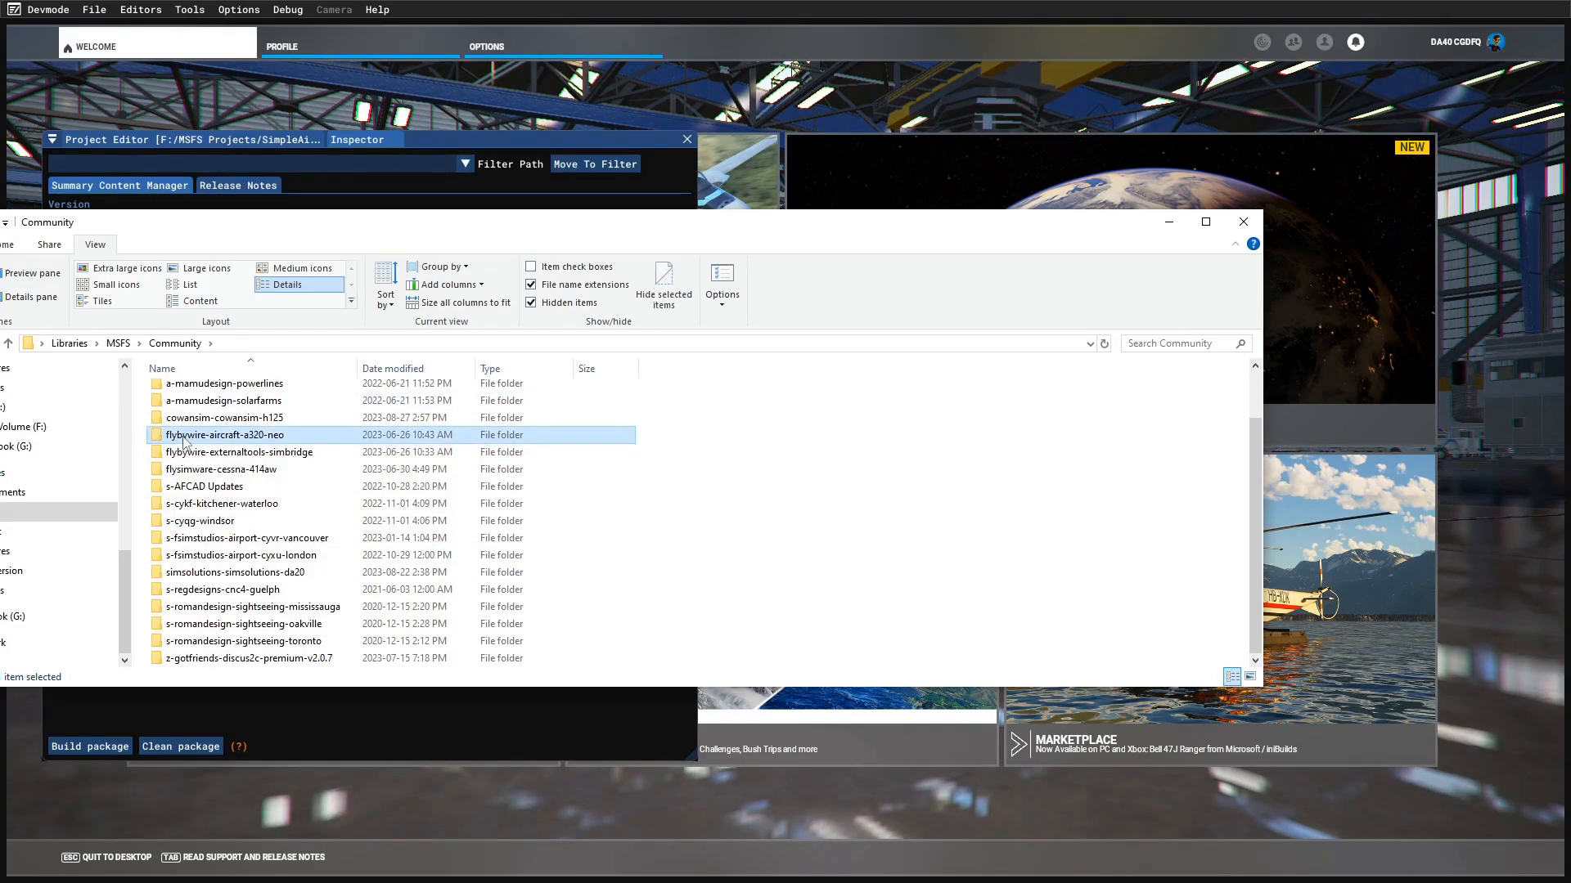
{"action": "left_click", "coordinate": [258, 437]}
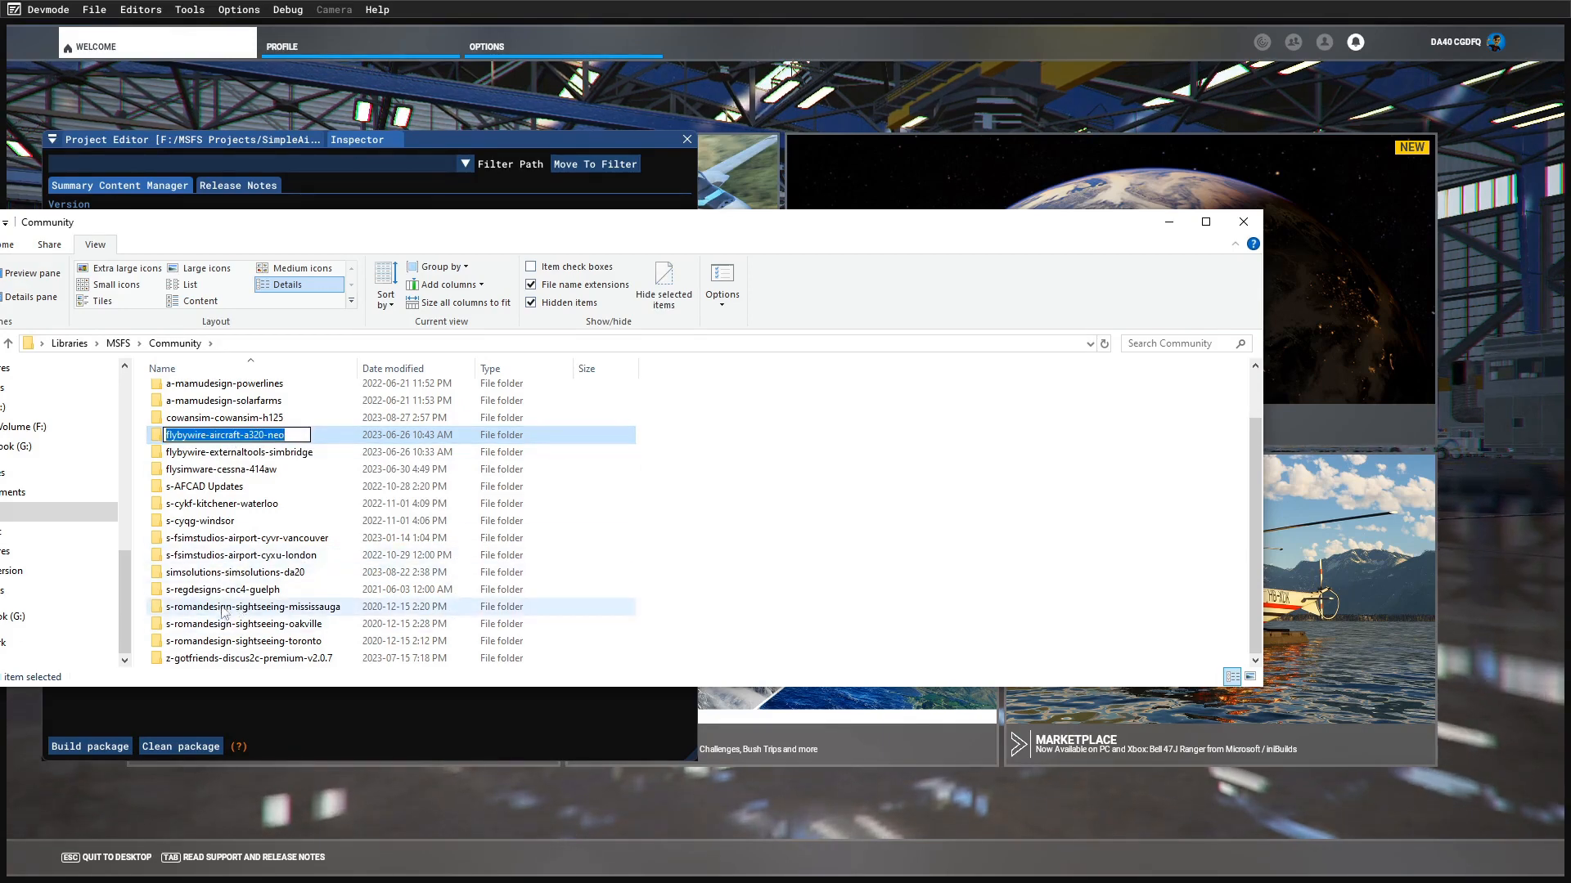
{"action": "left_click", "coordinate": [319, 607]}
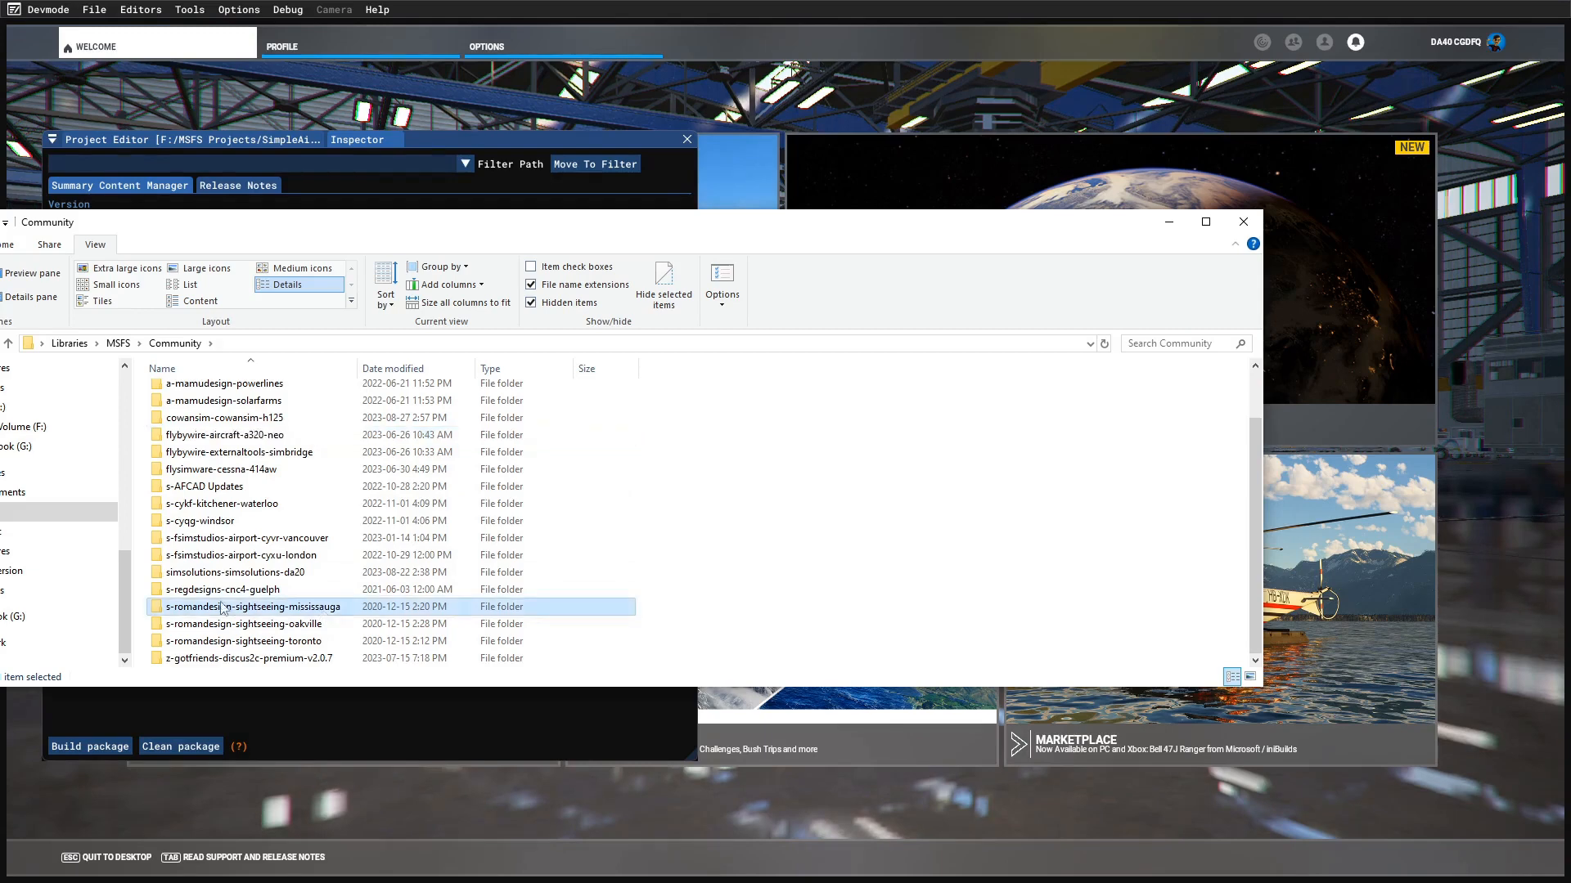
{"action": "left_click", "coordinate": [194, 611]}
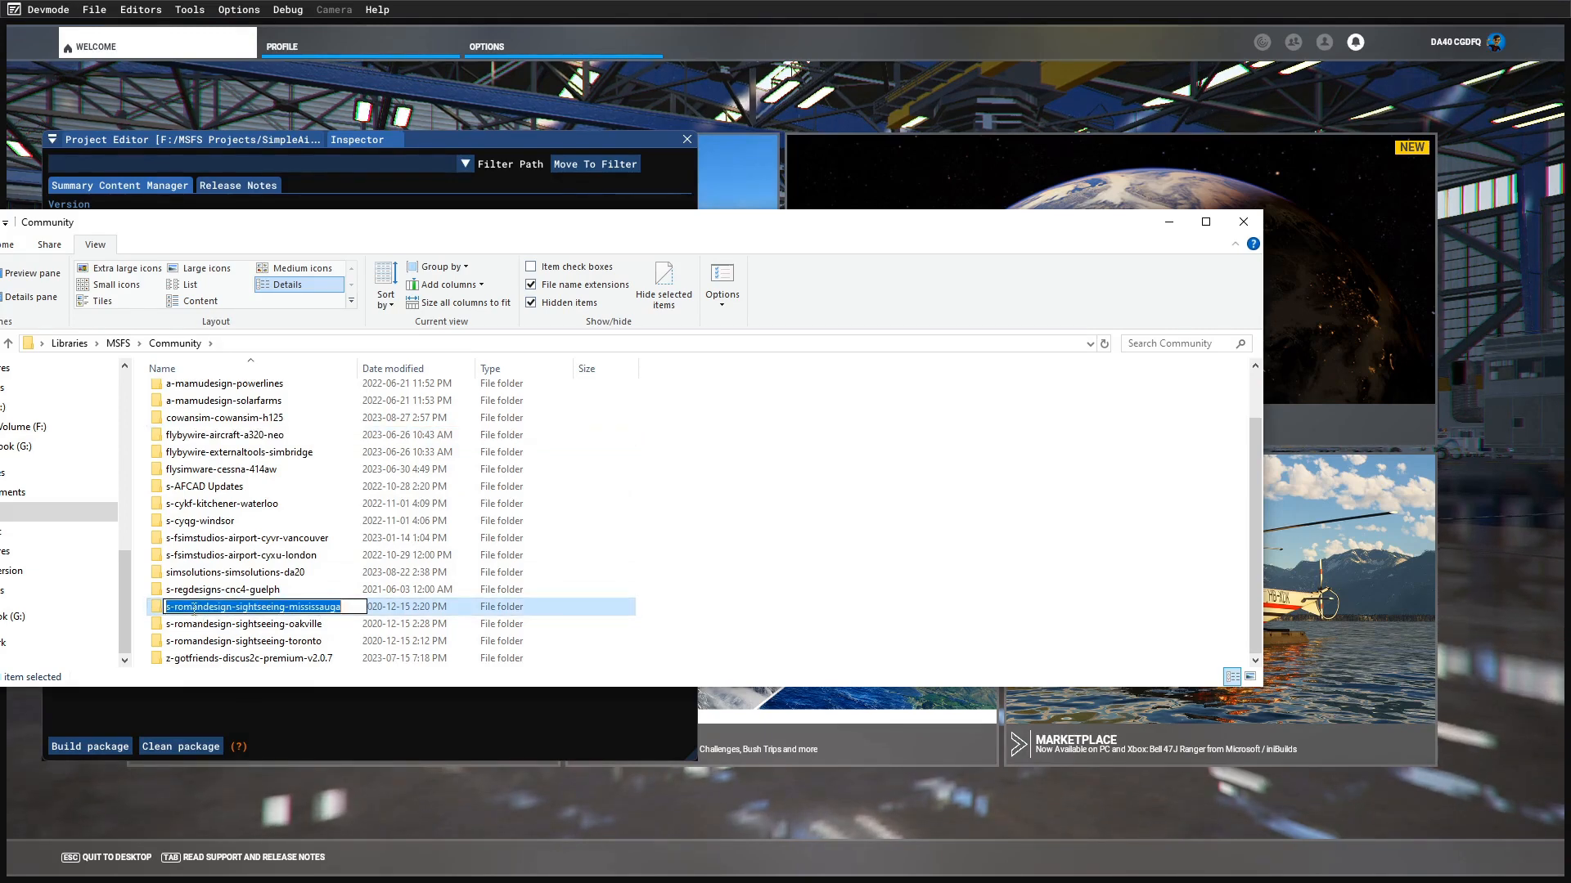
{"action": "left_click", "coordinate": [193, 607]}
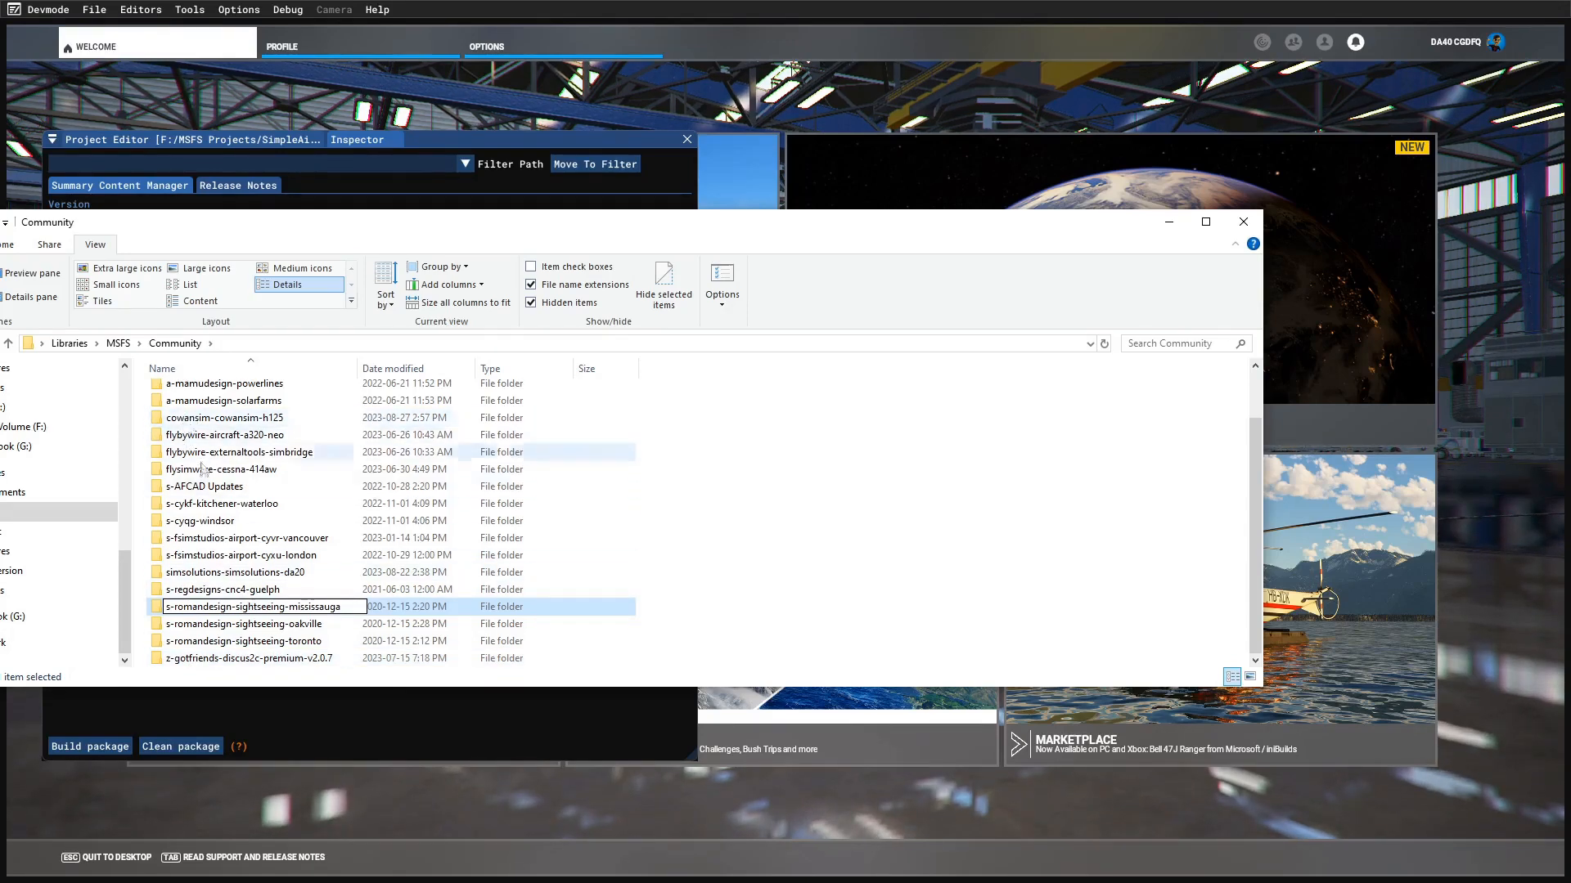
- Open the Official\OneStore folder under MSFS and examine the naming pattern of its aircraft and airport package folders
{"action": "left_click", "coordinate": [117, 343]}
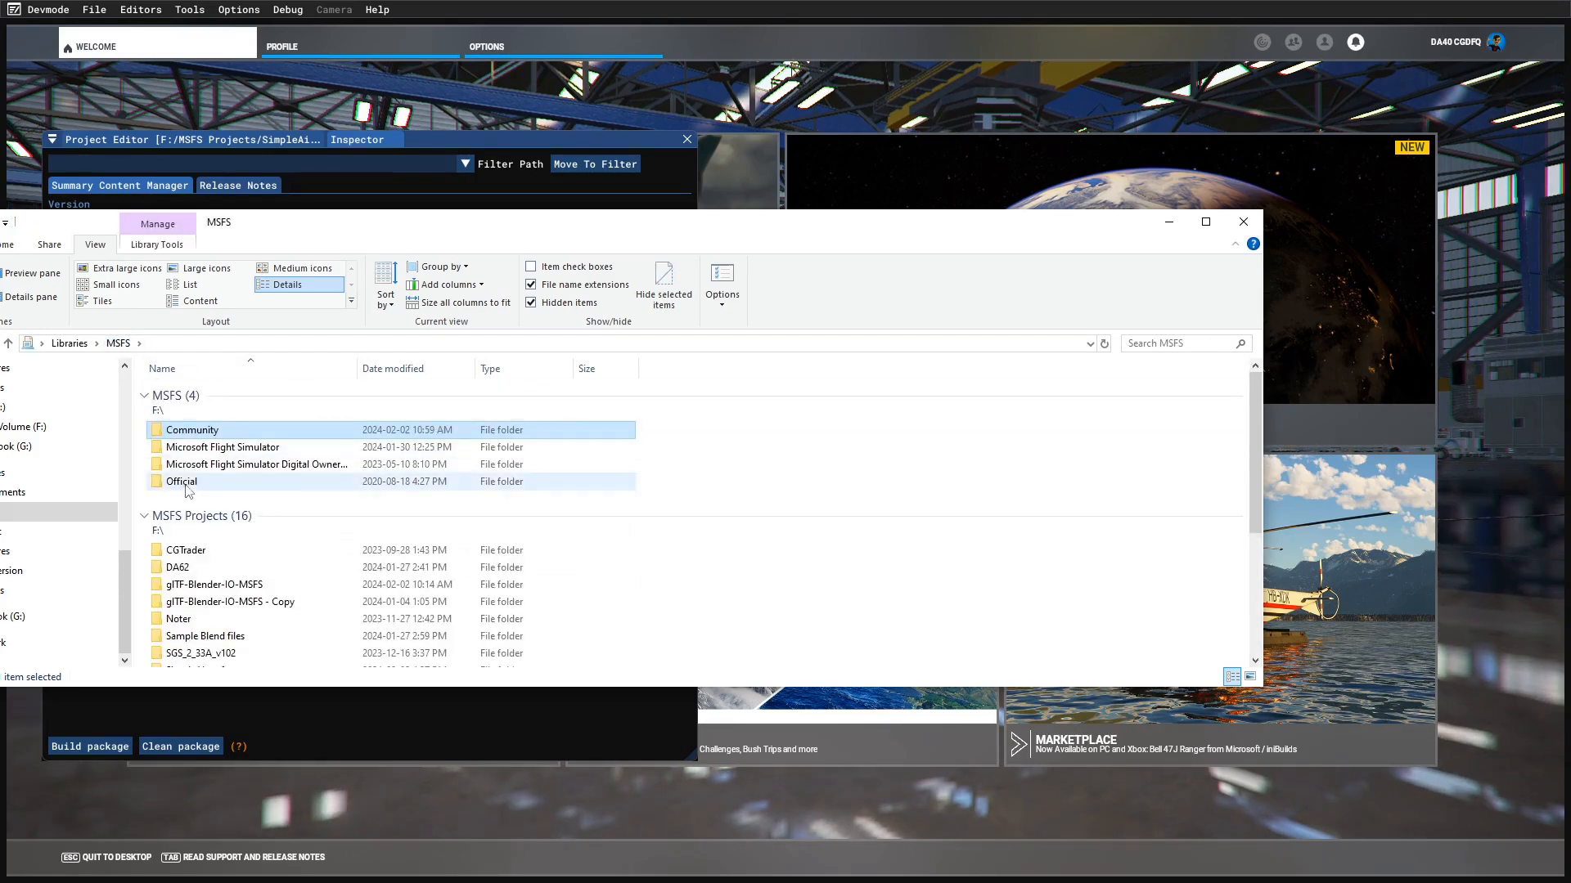
{"action": "double_click", "coordinate": [184, 484]}
{"action": "double_click", "coordinate": [198, 391]}
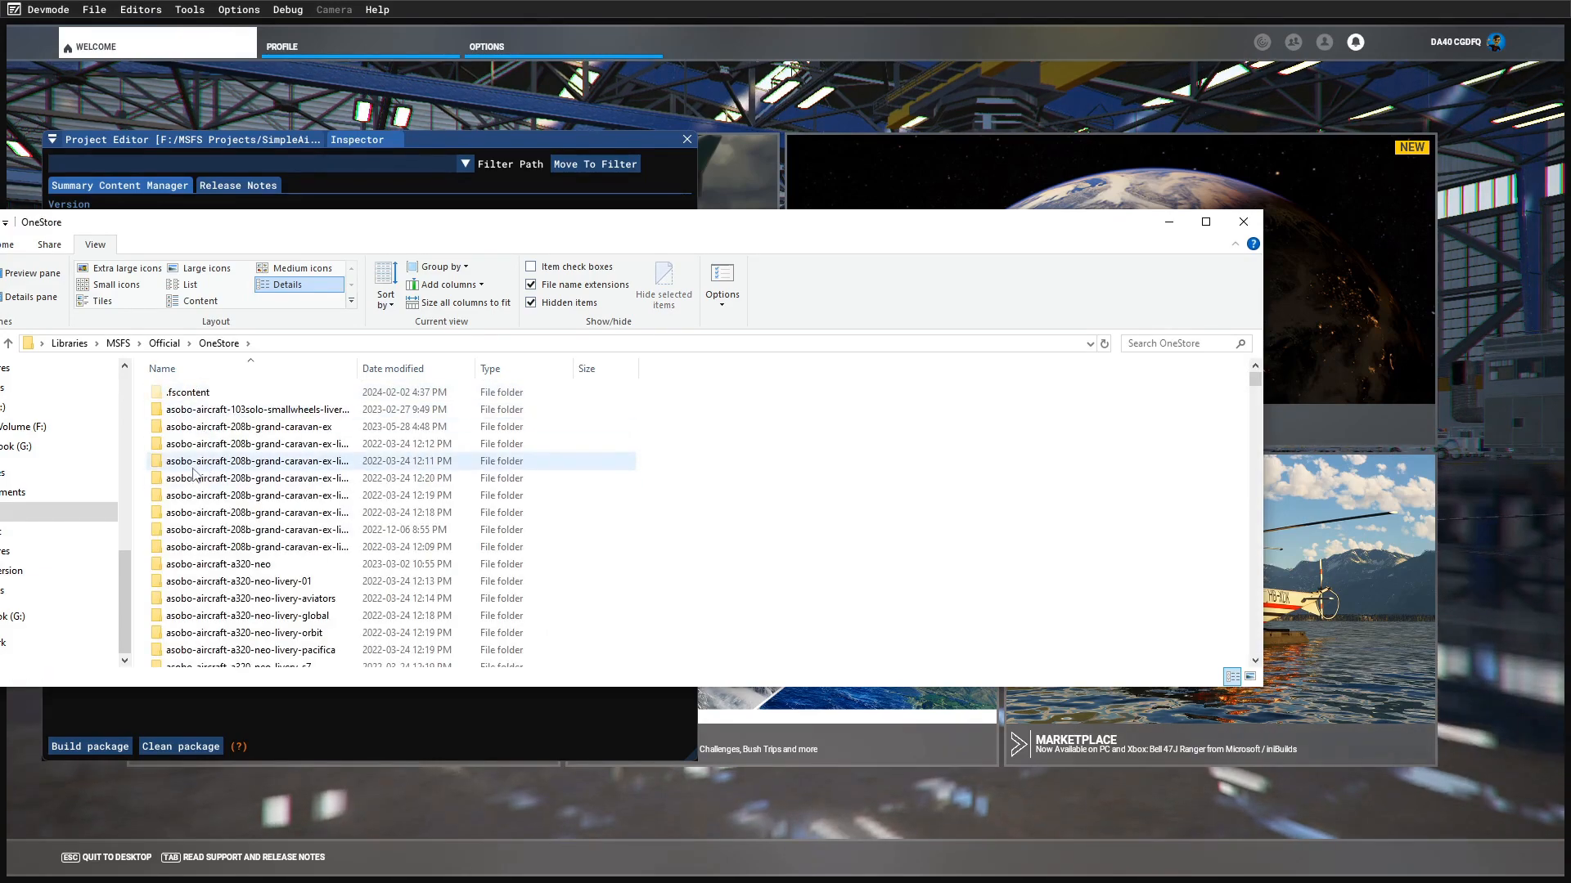
{"action": "scroll", "coordinate": [195, 472], "scroll_direction": "down", "scroll_amount": 15}
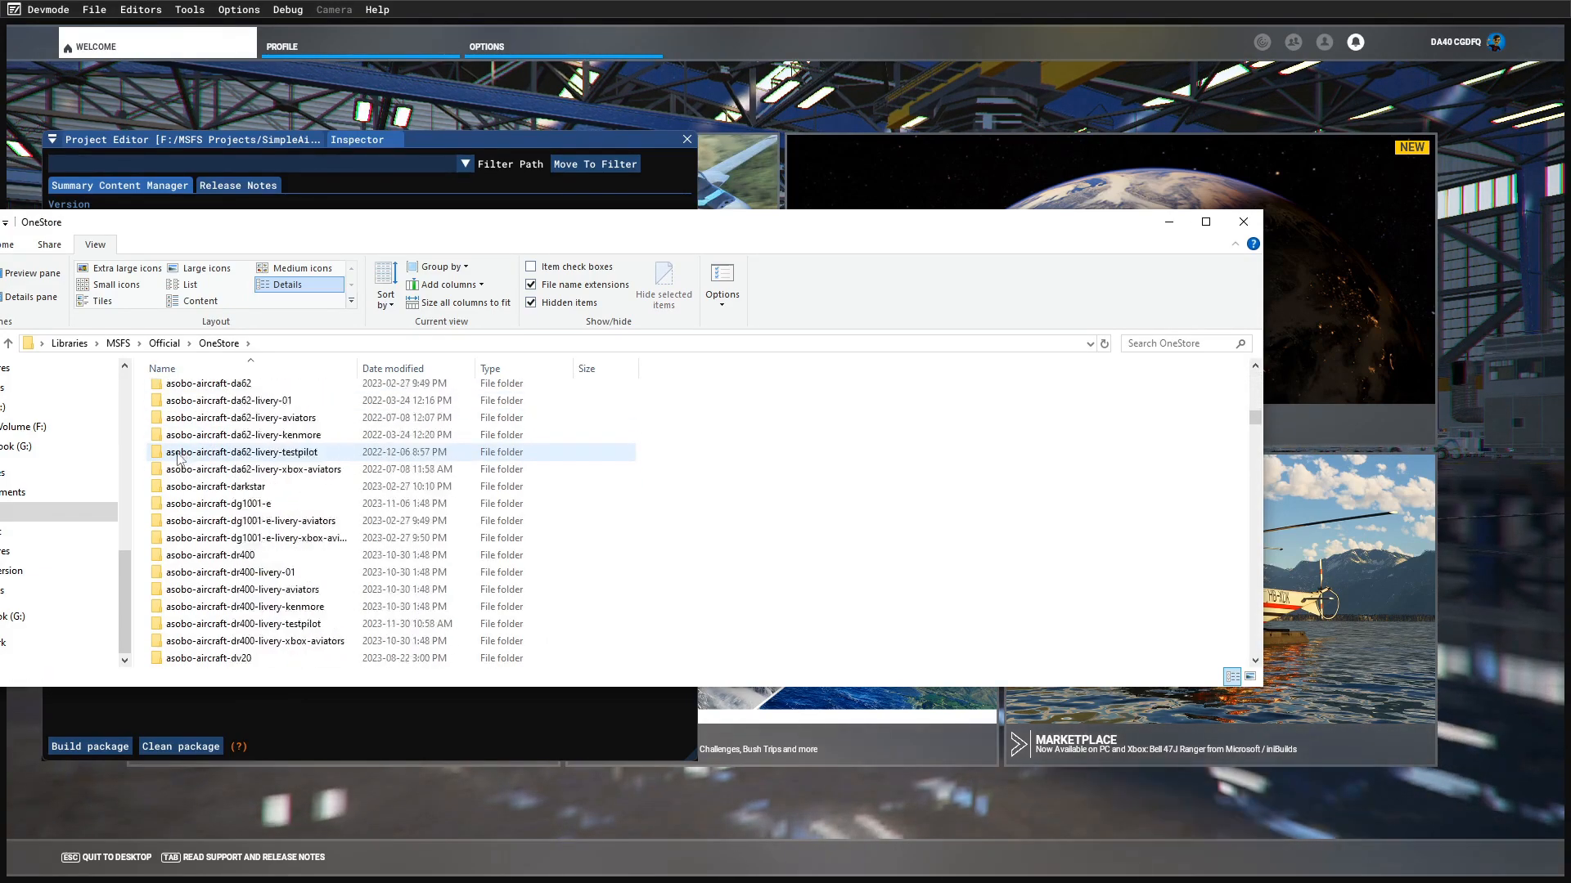
{"action": "scroll", "coordinate": [178, 458], "scroll_direction": "down", "scroll_amount": 20}
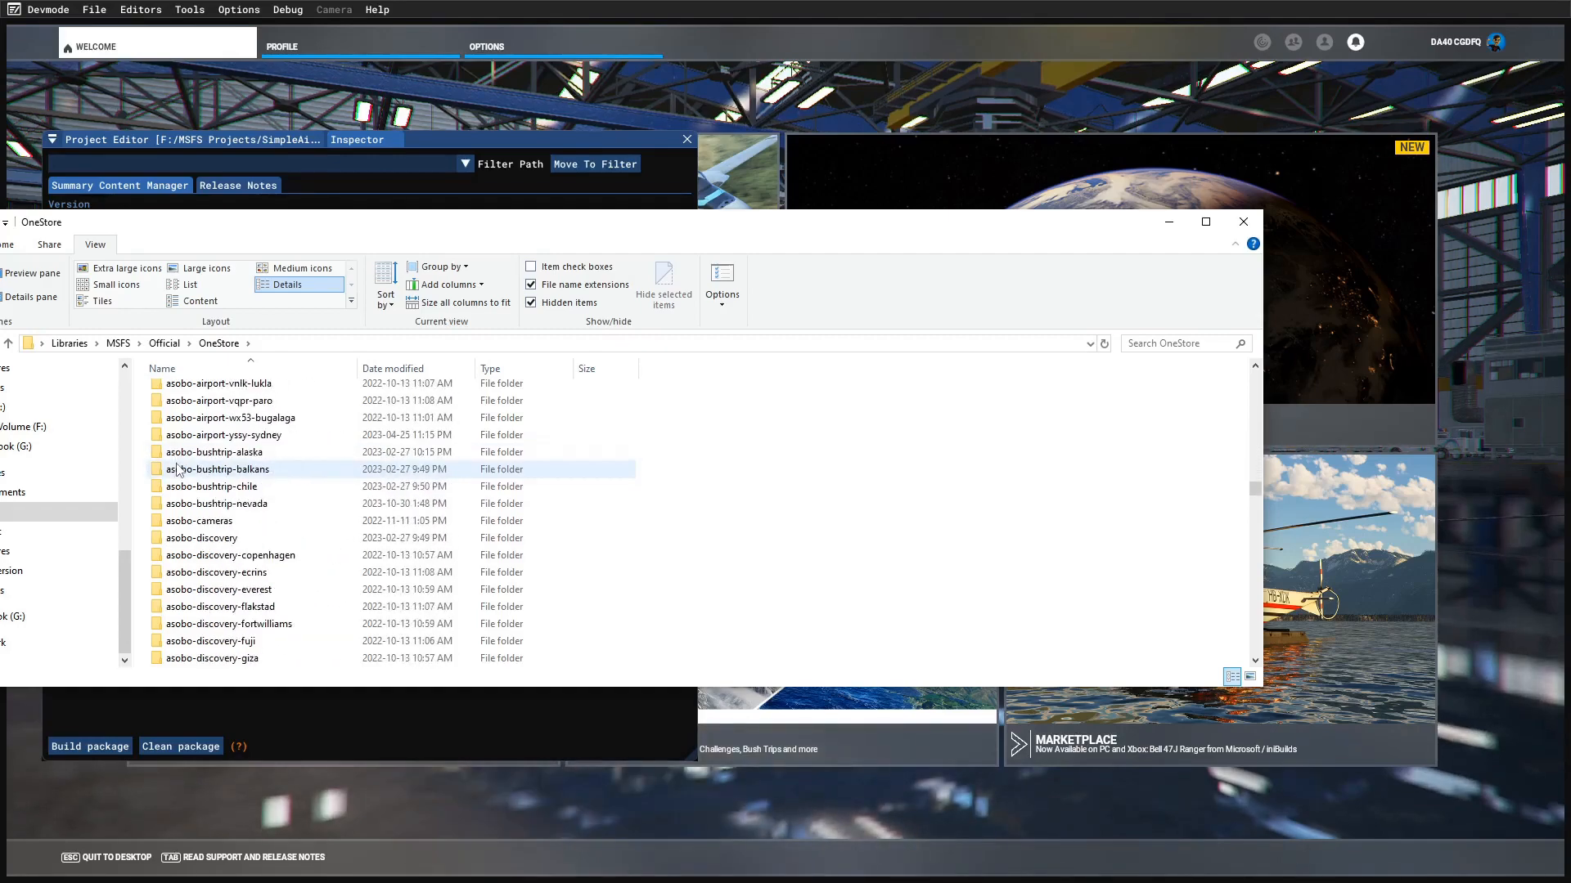
{"action": "scroll", "coordinate": [178, 469], "scroll_direction": "down", "scroll_amount": 20}
{"action": "scroll", "coordinate": [177, 470], "scroll_direction": "down", "scroll_amount": 20}
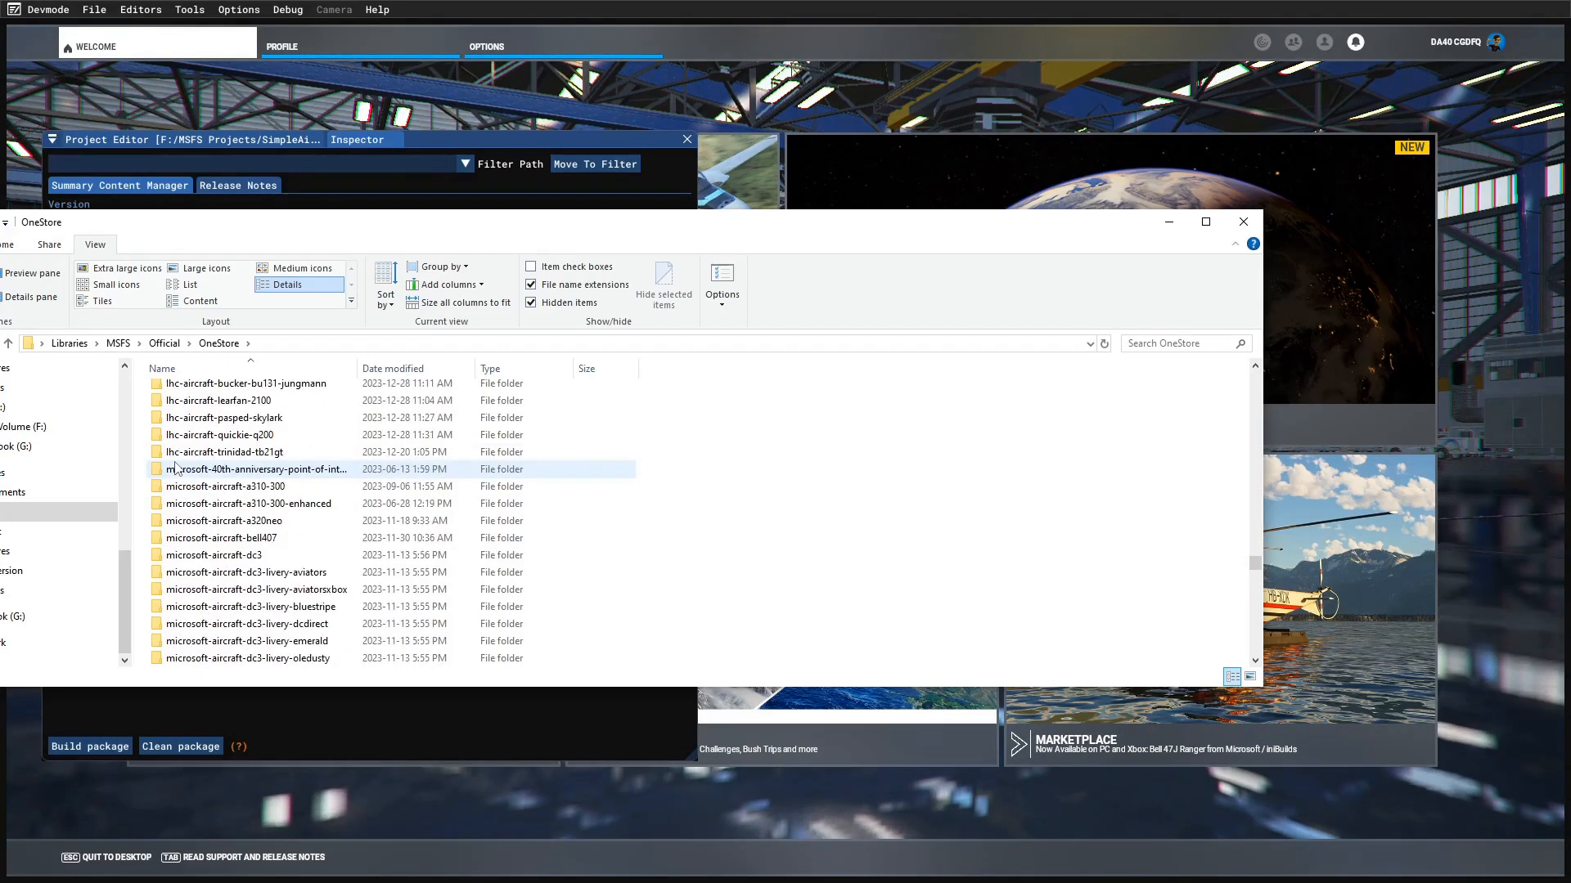
{"action": "scroll", "coordinate": [194, 488], "scroll_direction": "down", "scroll_amount": 10}
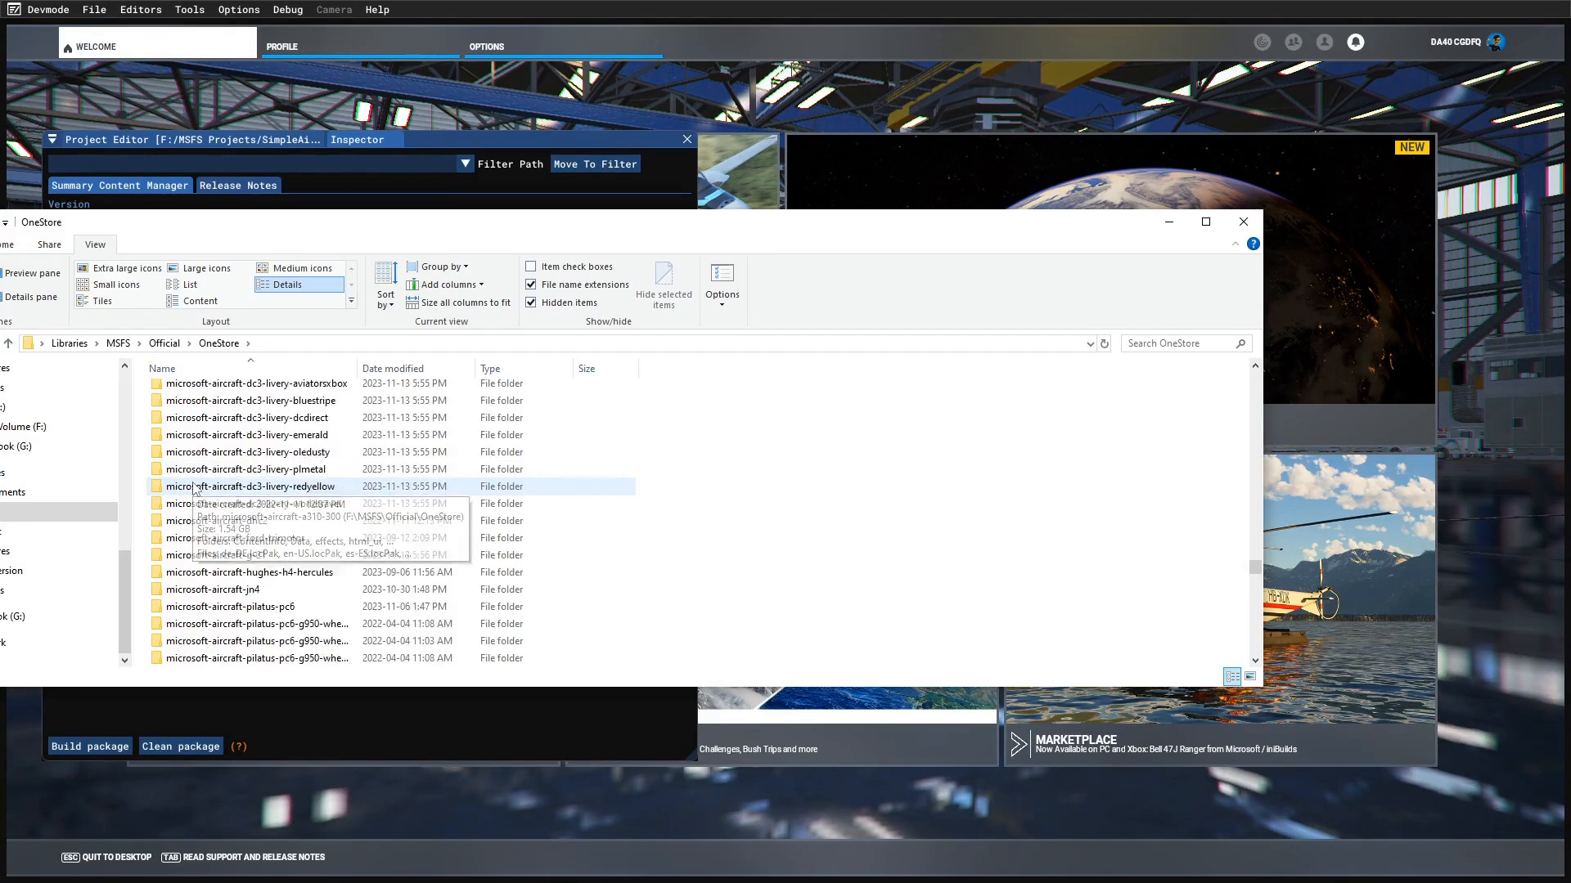
{"action": "scroll", "coordinate": [194, 489], "scroll_direction": "down", "scroll_amount": 1}
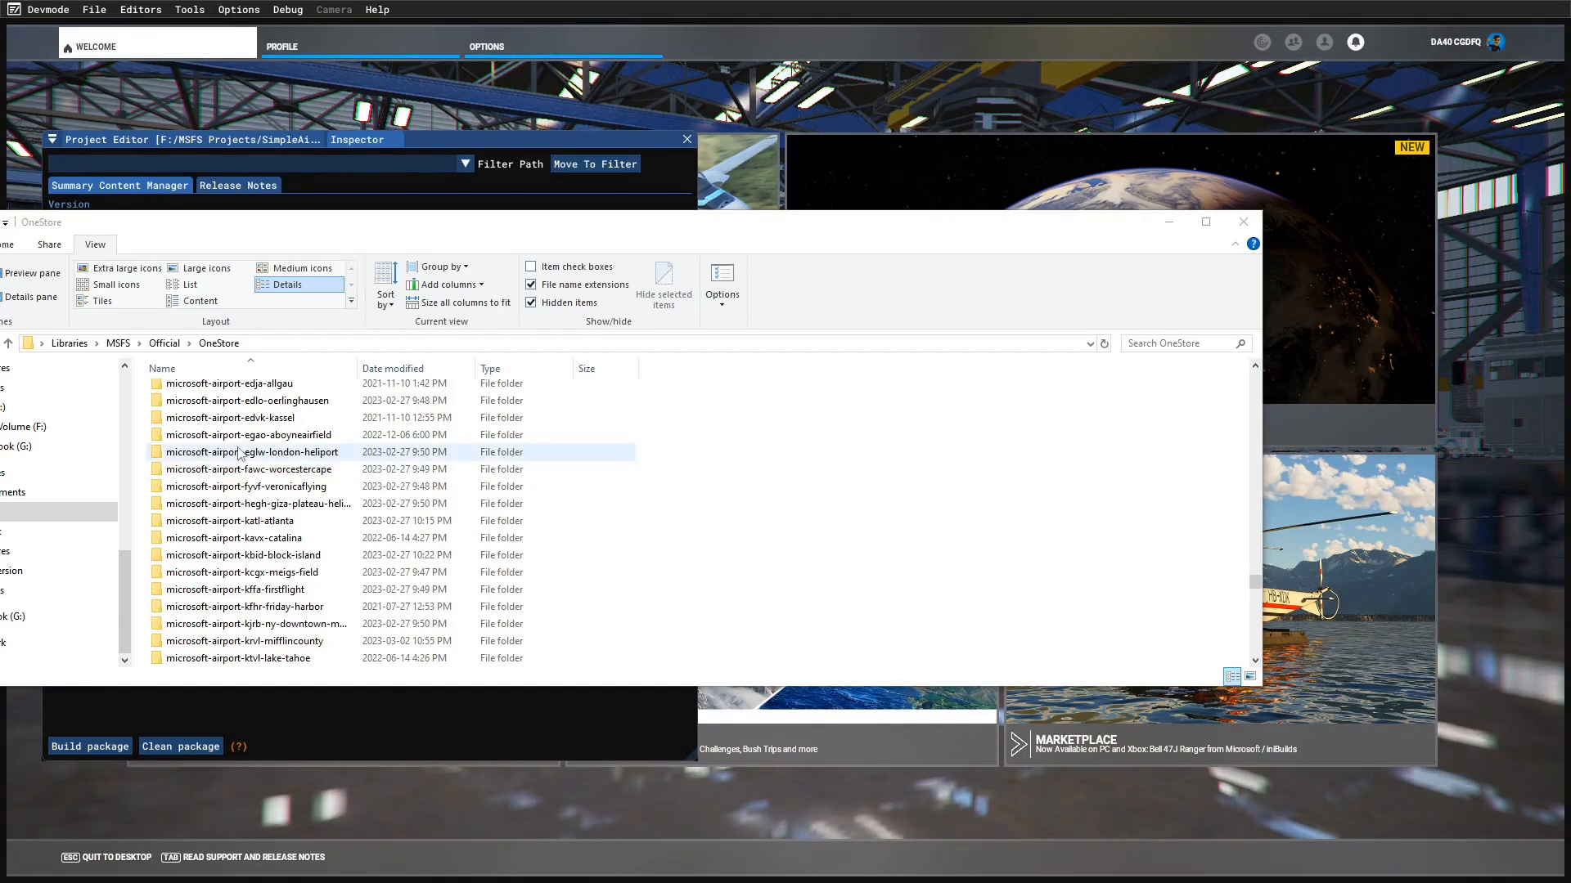
{"action": "scroll", "coordinate": [244, 544], "scroll_direction": "up", "scroll_amount": 15}
{"action": "scroll", "coordinate": [244, 549], "scroll_direction": "up", "scroll_amount": 10}
{"action": "scroll", "coordinate": [242, 548], "scroll_direction": "up", "scroll_amount": 15}
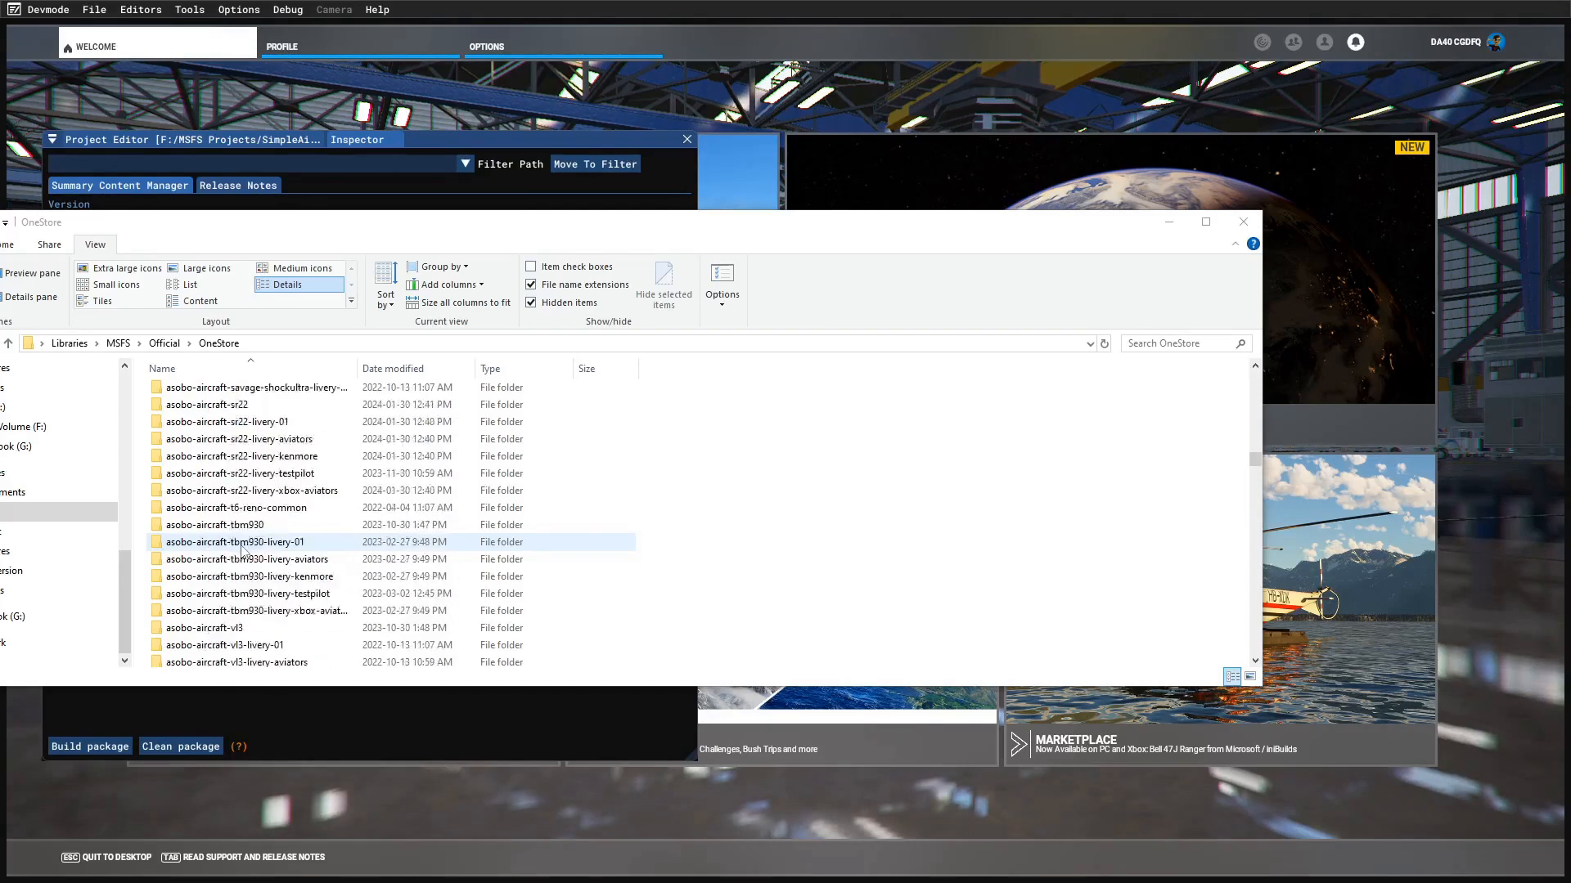
{"action": "scroll", "coordinate": [237, 546], "scroll_direction": "up", "scroll_amount": 12}
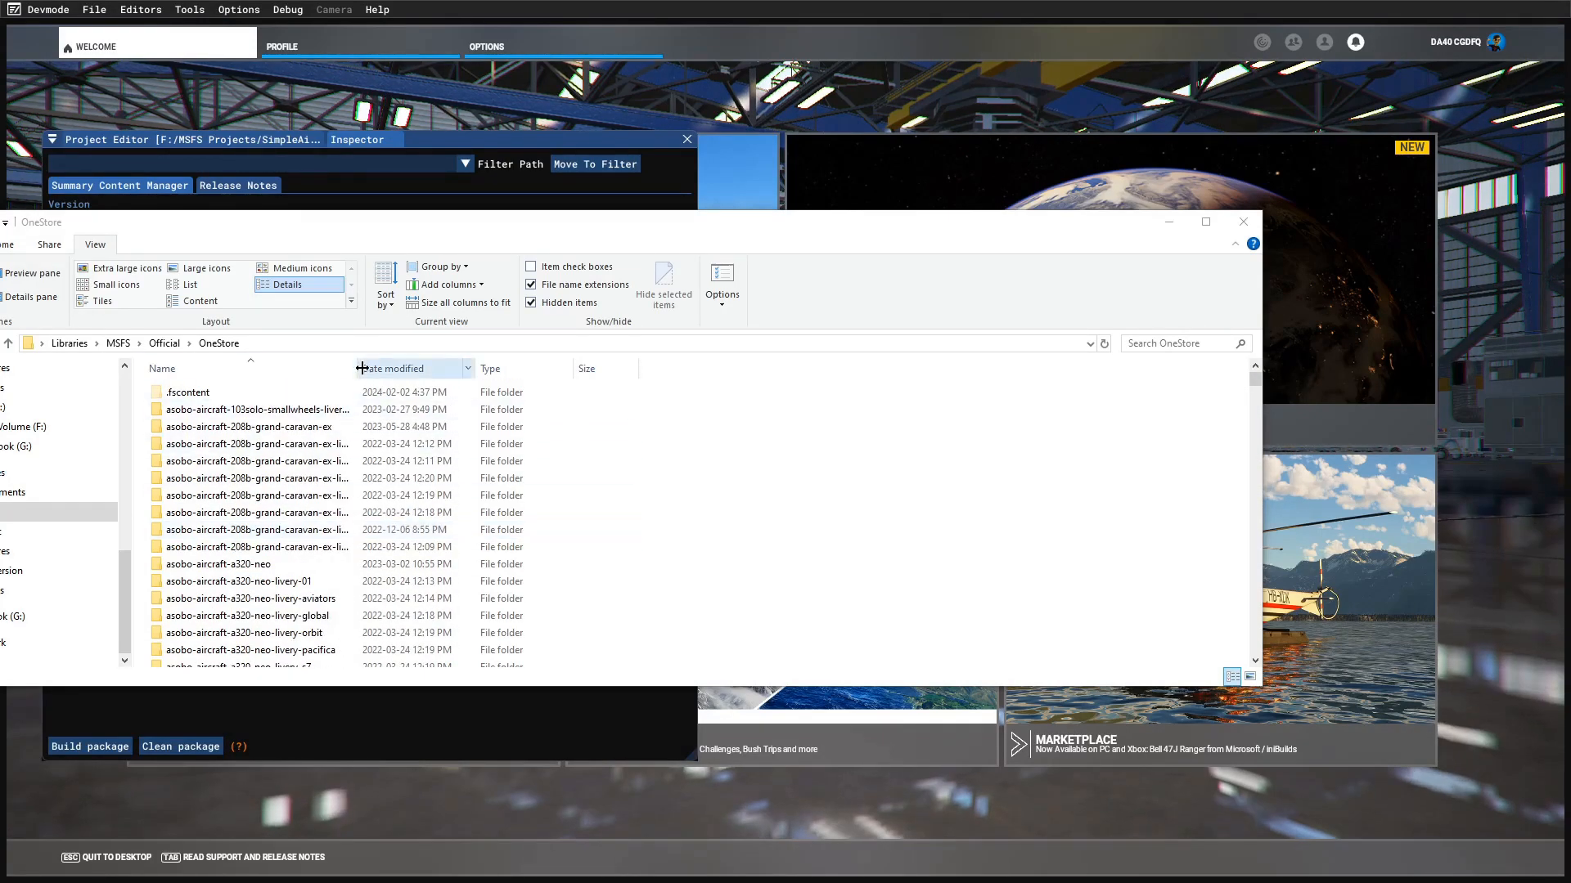
- Widen the Name column to read the full OneStore package names, and move File Explorer away from the simulator
{"action": "left_click_drag", "start_coordinate": [507, 367], "coordinate": [502, 368]}
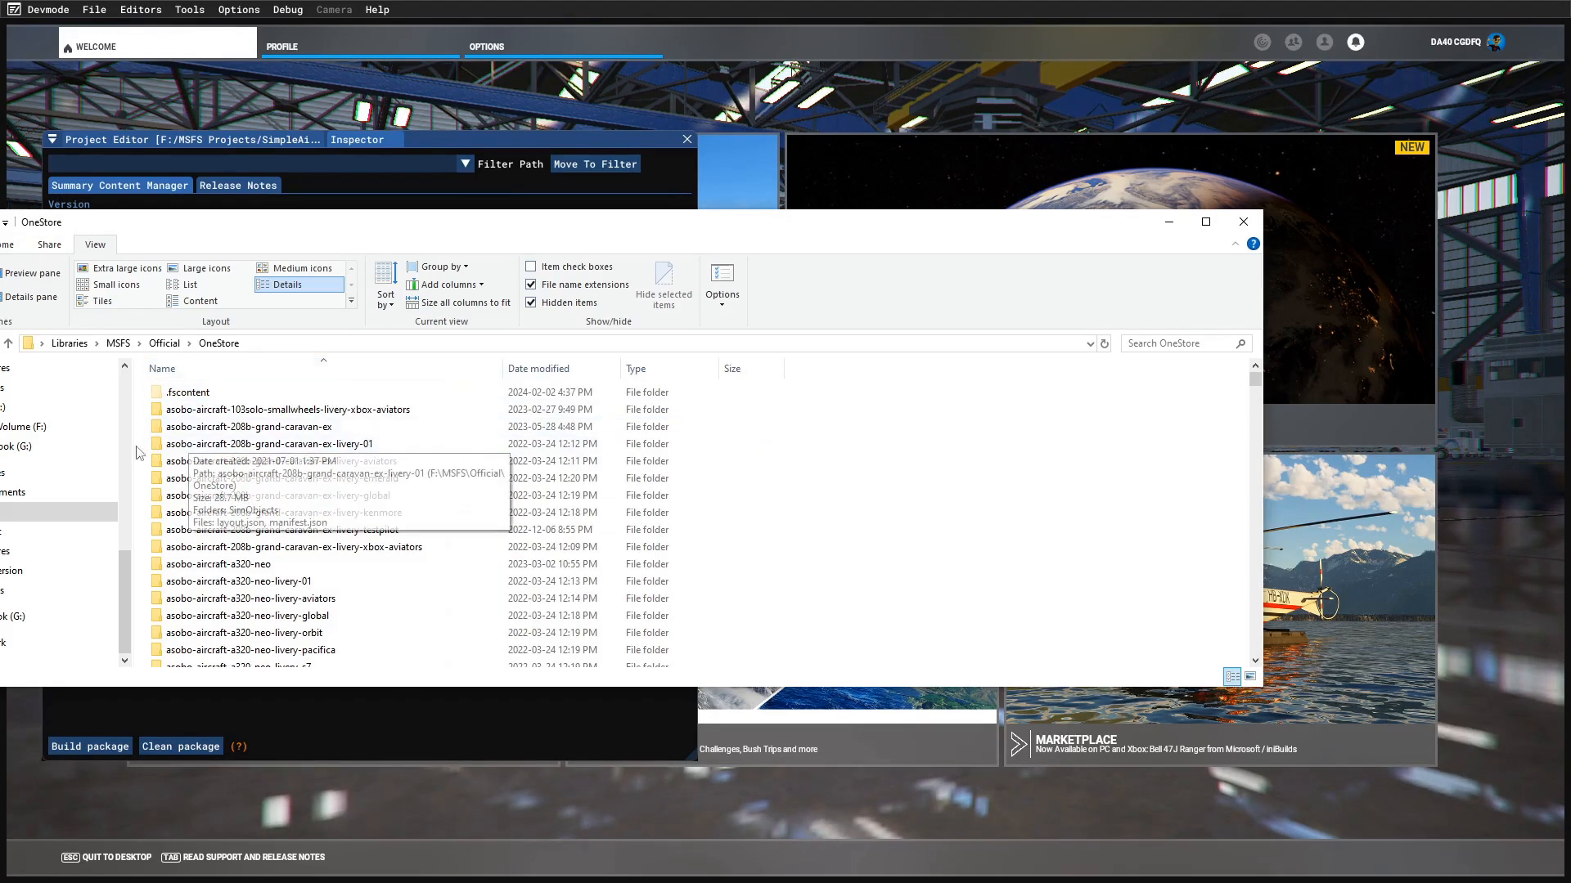
{"action": "mouse_move", "coordinate": [227, 435]}
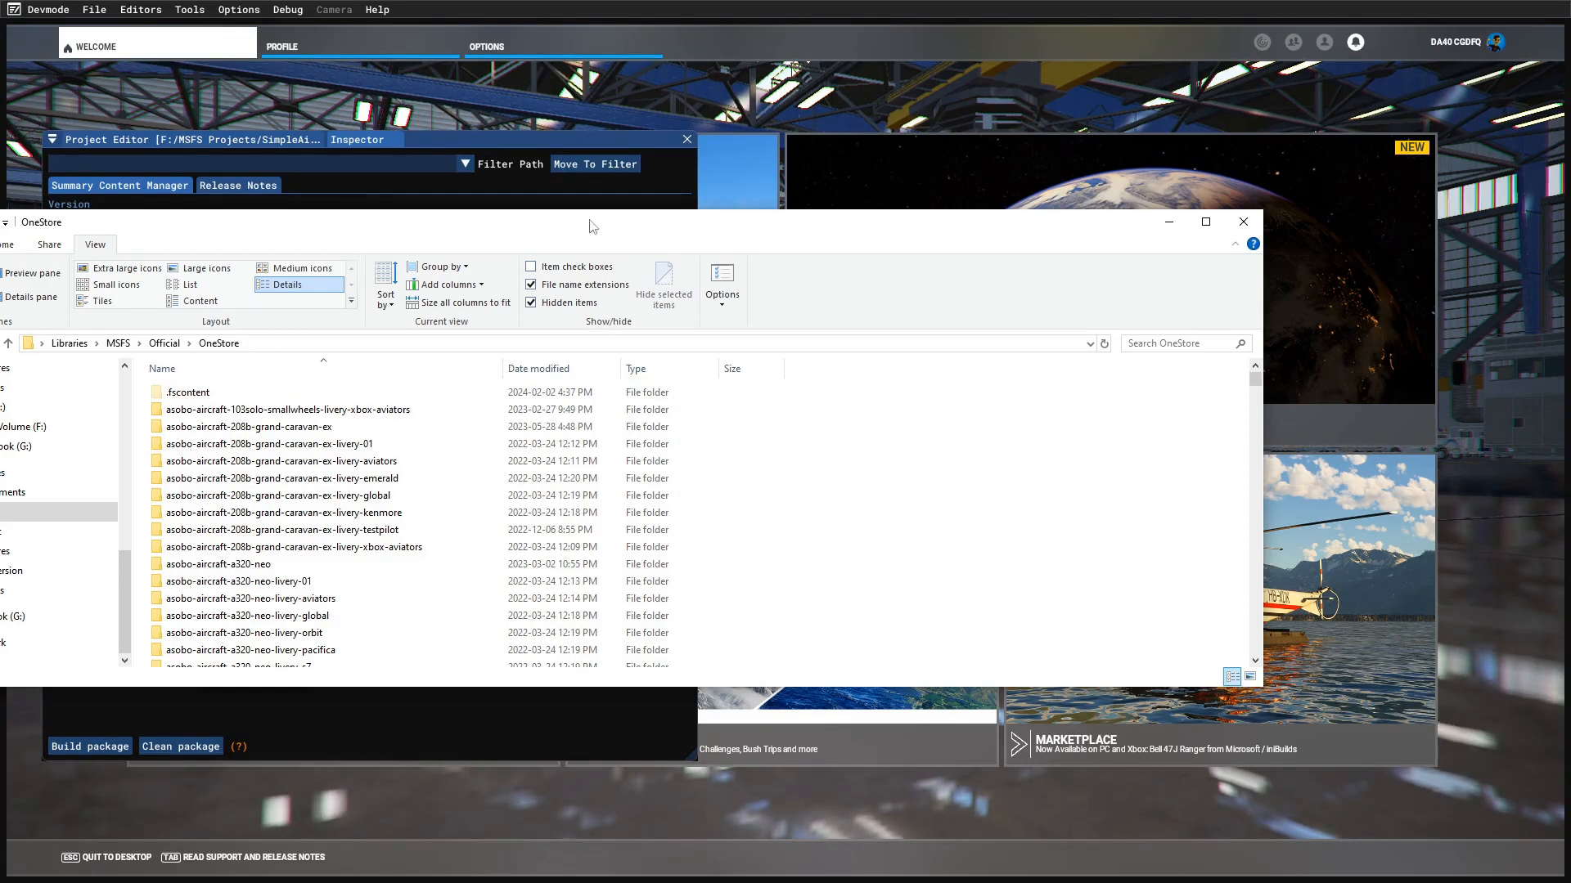
{"action": "left_click_drag", "start_coordinate": [787, 225], "coordinate": [0, 389]}
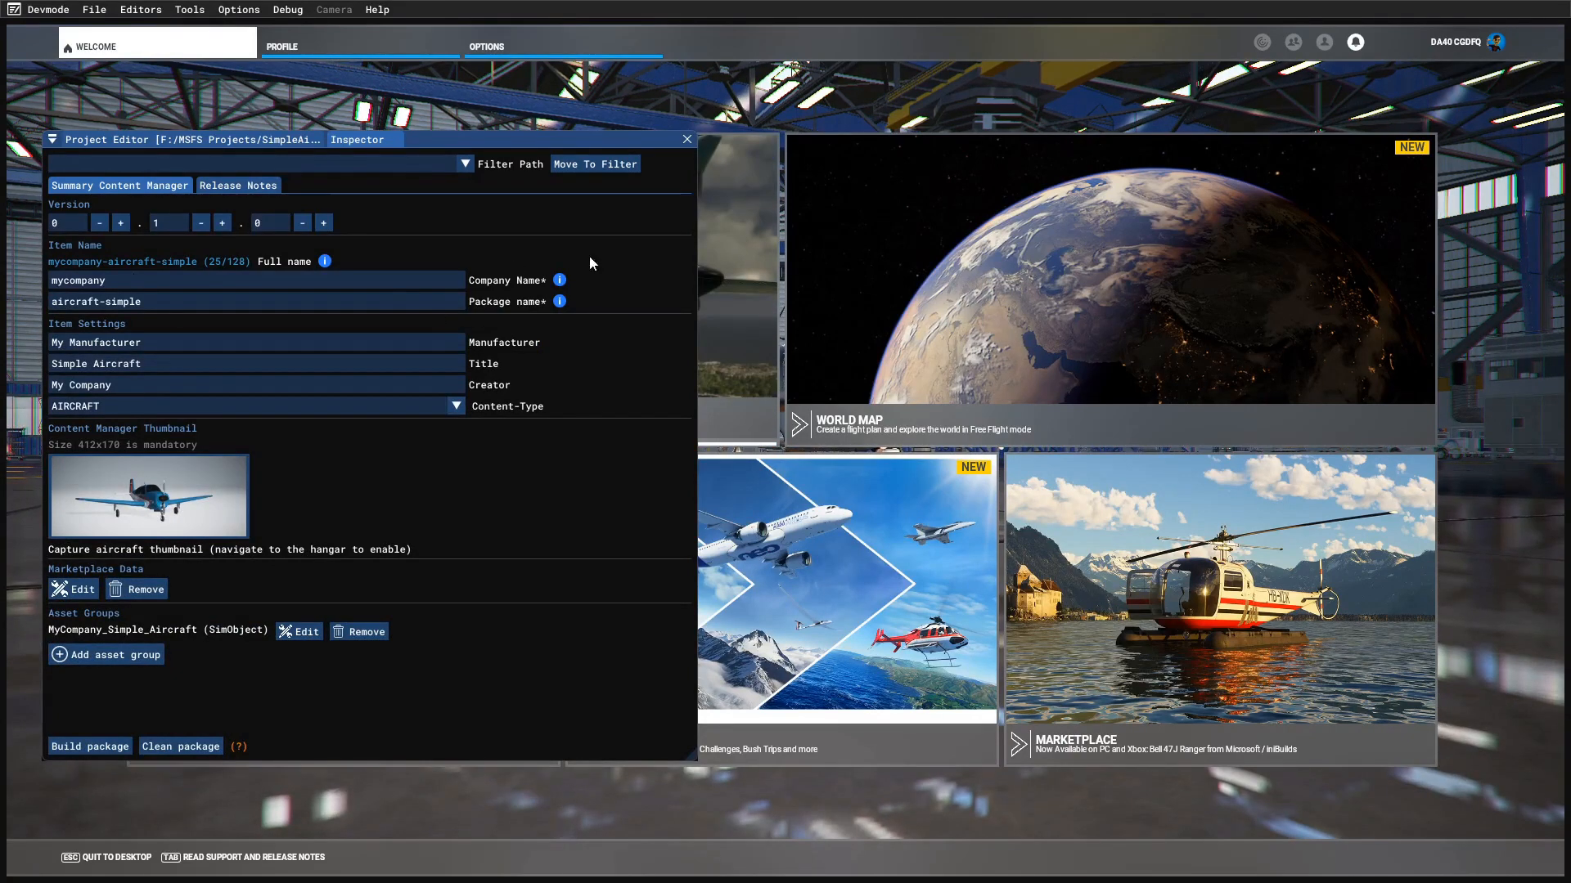
- Set the aircraft package's company name to gs614
{"action": "left_click", "coordinate": [105, 283]}
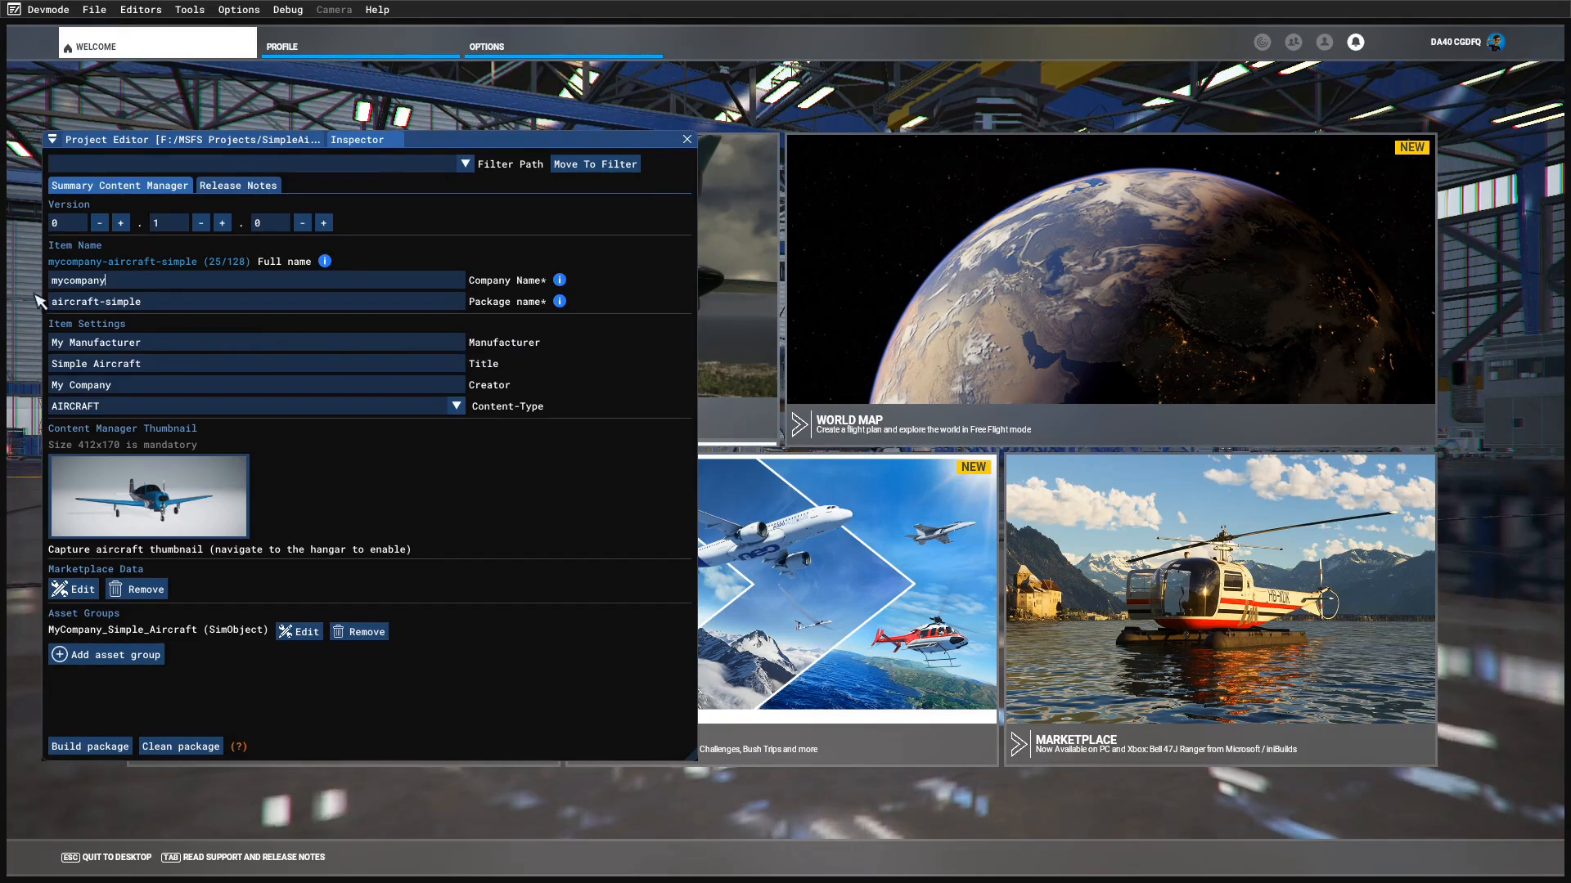
{"action": "left_click_drag", "start_coordinate": [118, 282], "coordinate": [32, 286]}
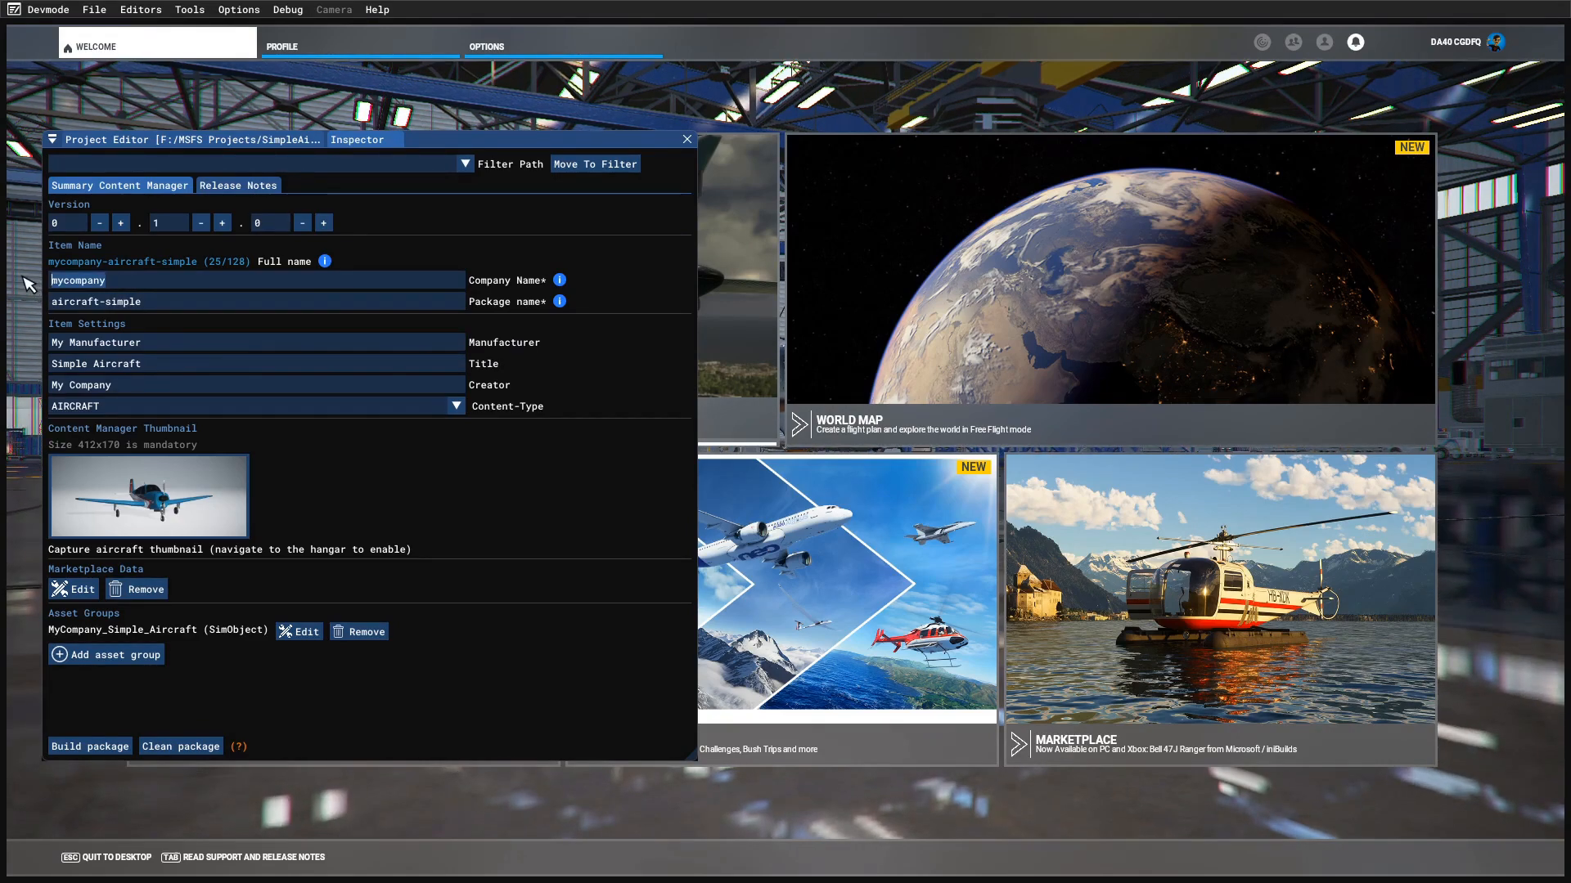
{"action": "type", "text": "gs614"}
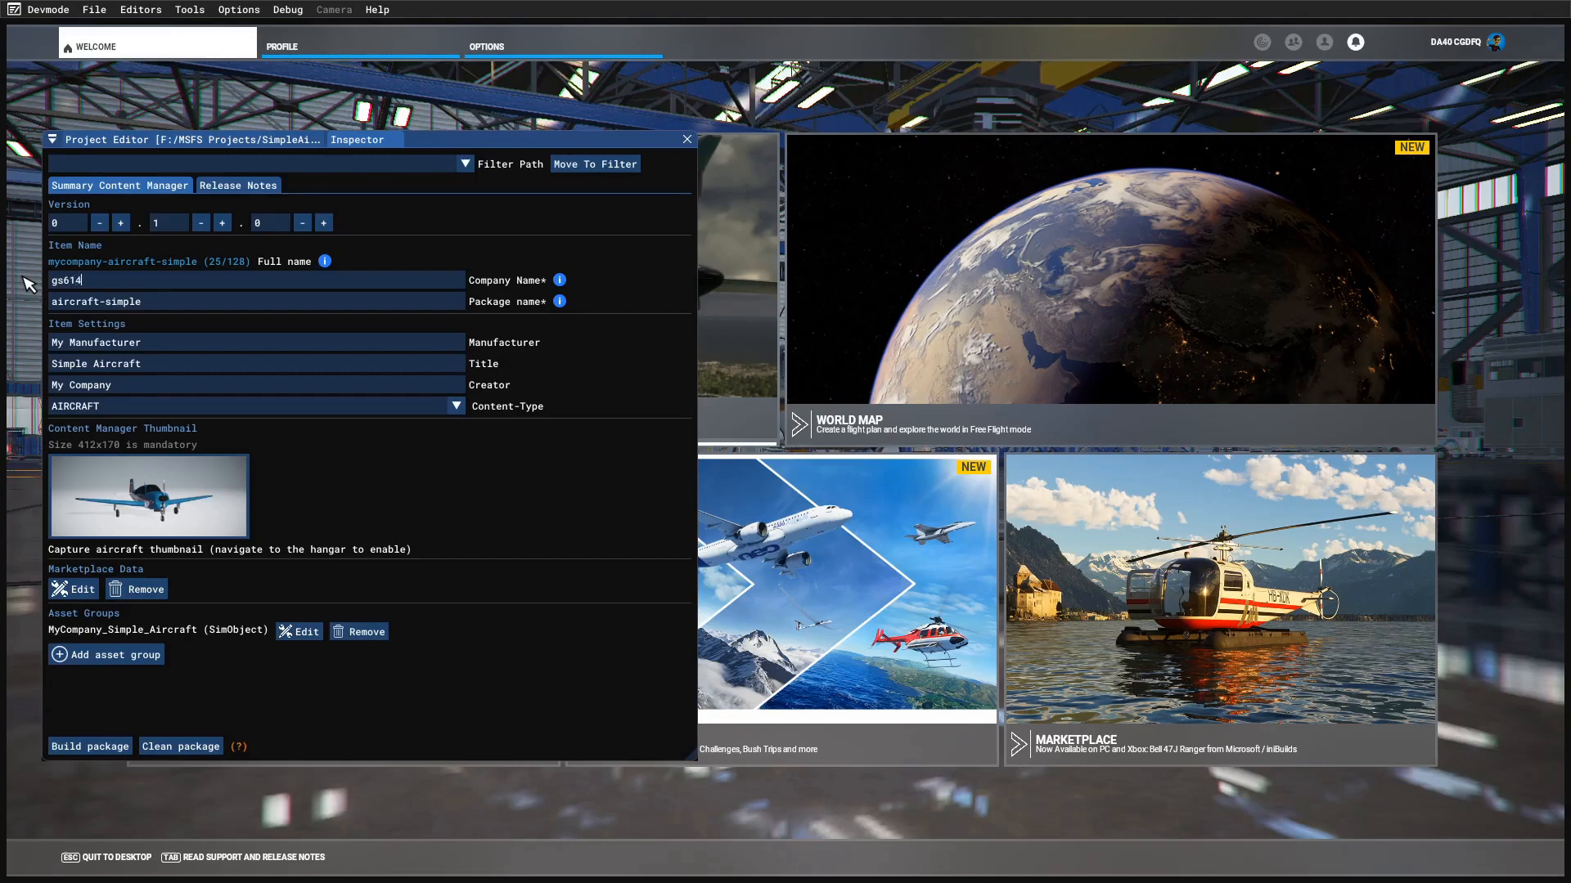
{"action": "key", "text": "Return"}
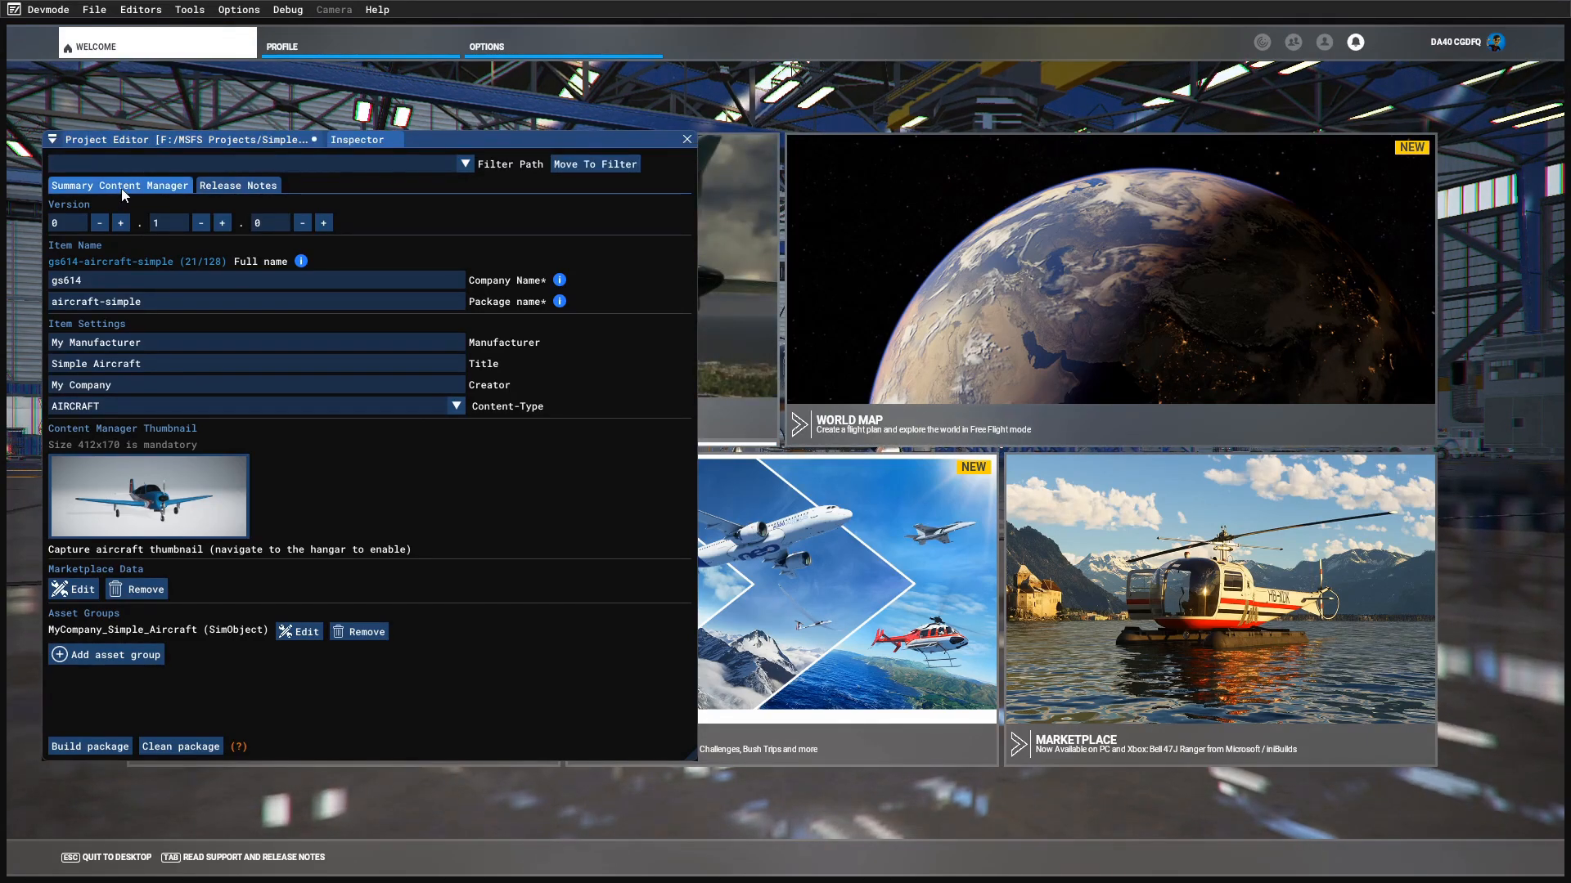
- Expand the gs614-aircraft-simple package in the Project Editor and open its MarketplaceData item in the Inspector
{"action": "left_click", "coordinate": [249, 141]}
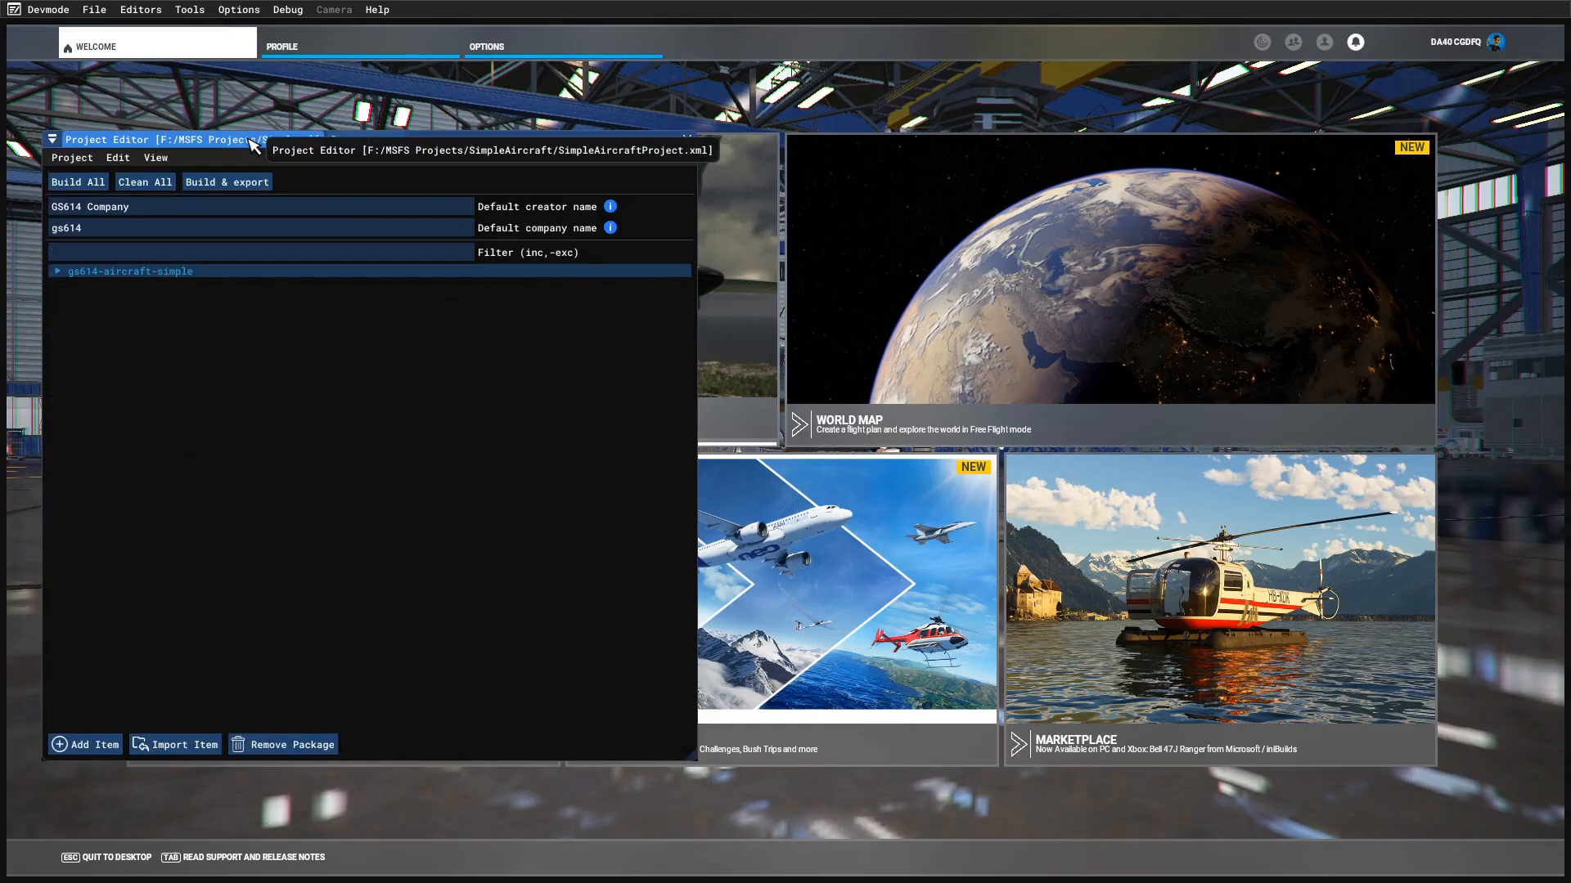
{"action": "left_click", "coordinate": [57, 271]}
{"action": "left_click", "coordinate": [63, 305]}
{"action": "left_click", "coordinate": [91, 292]}
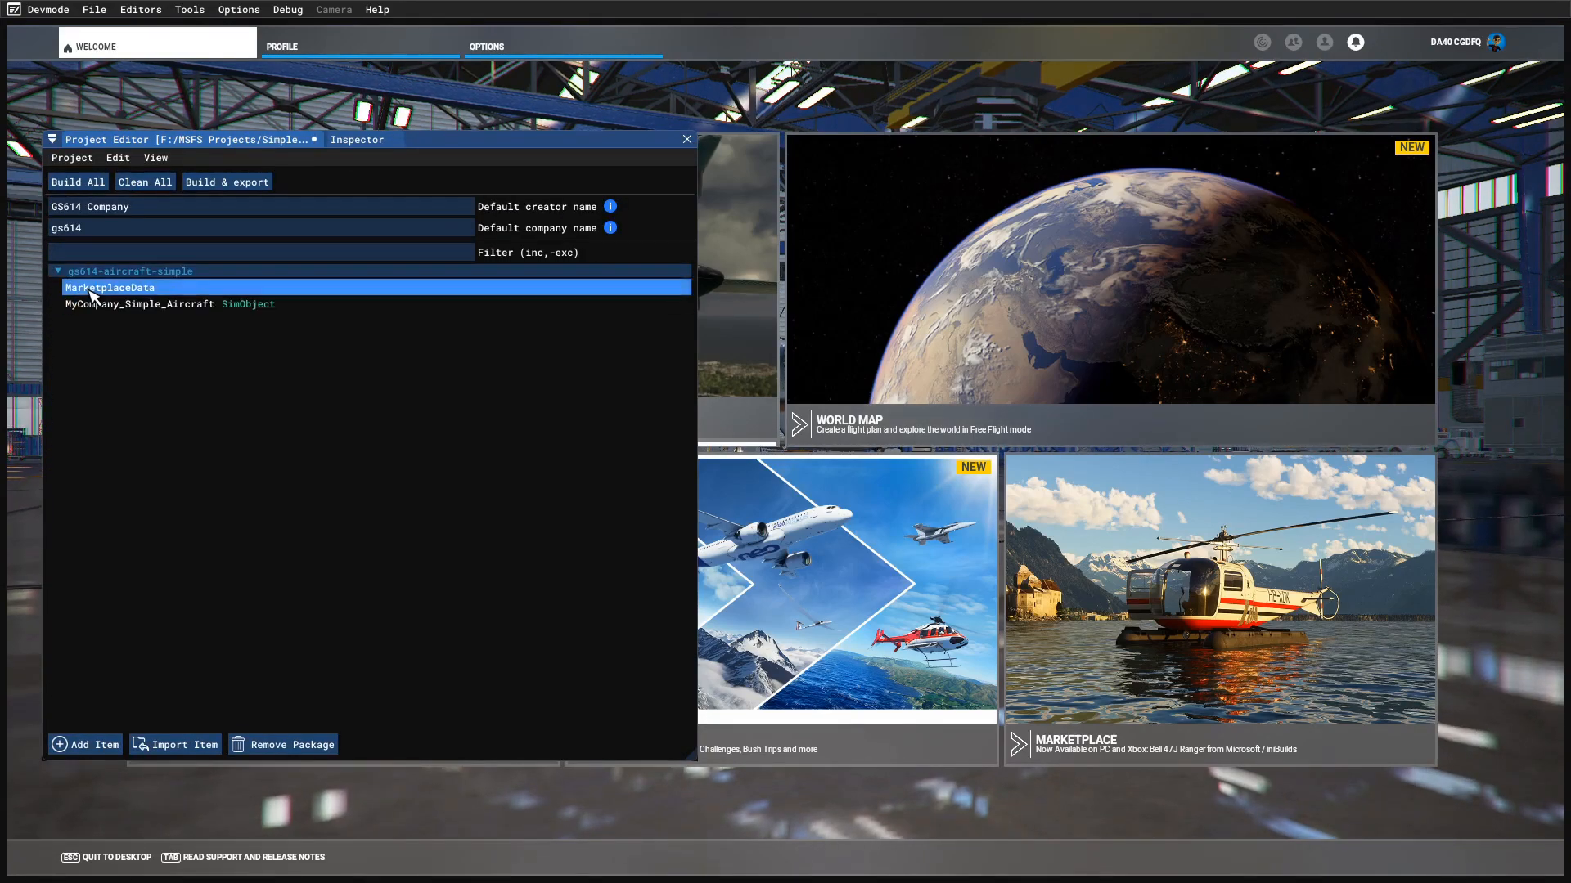
{"action": "left_click", "coordinate": [357, 140]}
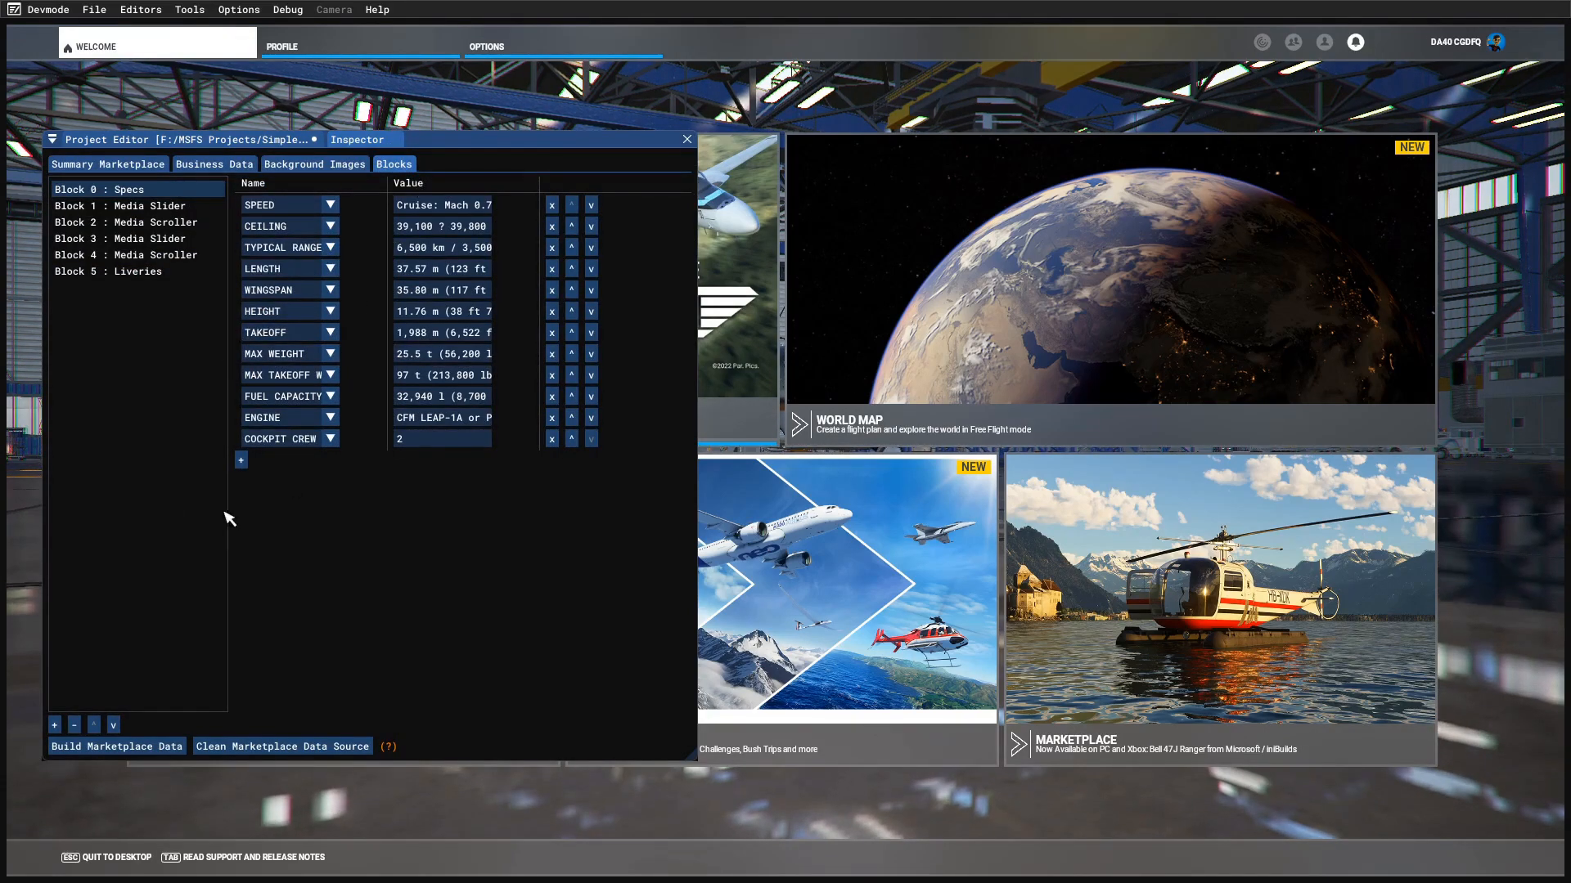
- Review the marketplace summary, business data and background images of the gs614-aircraft-simple package
{"action": "left_click", "coordinate": [106, 164]}
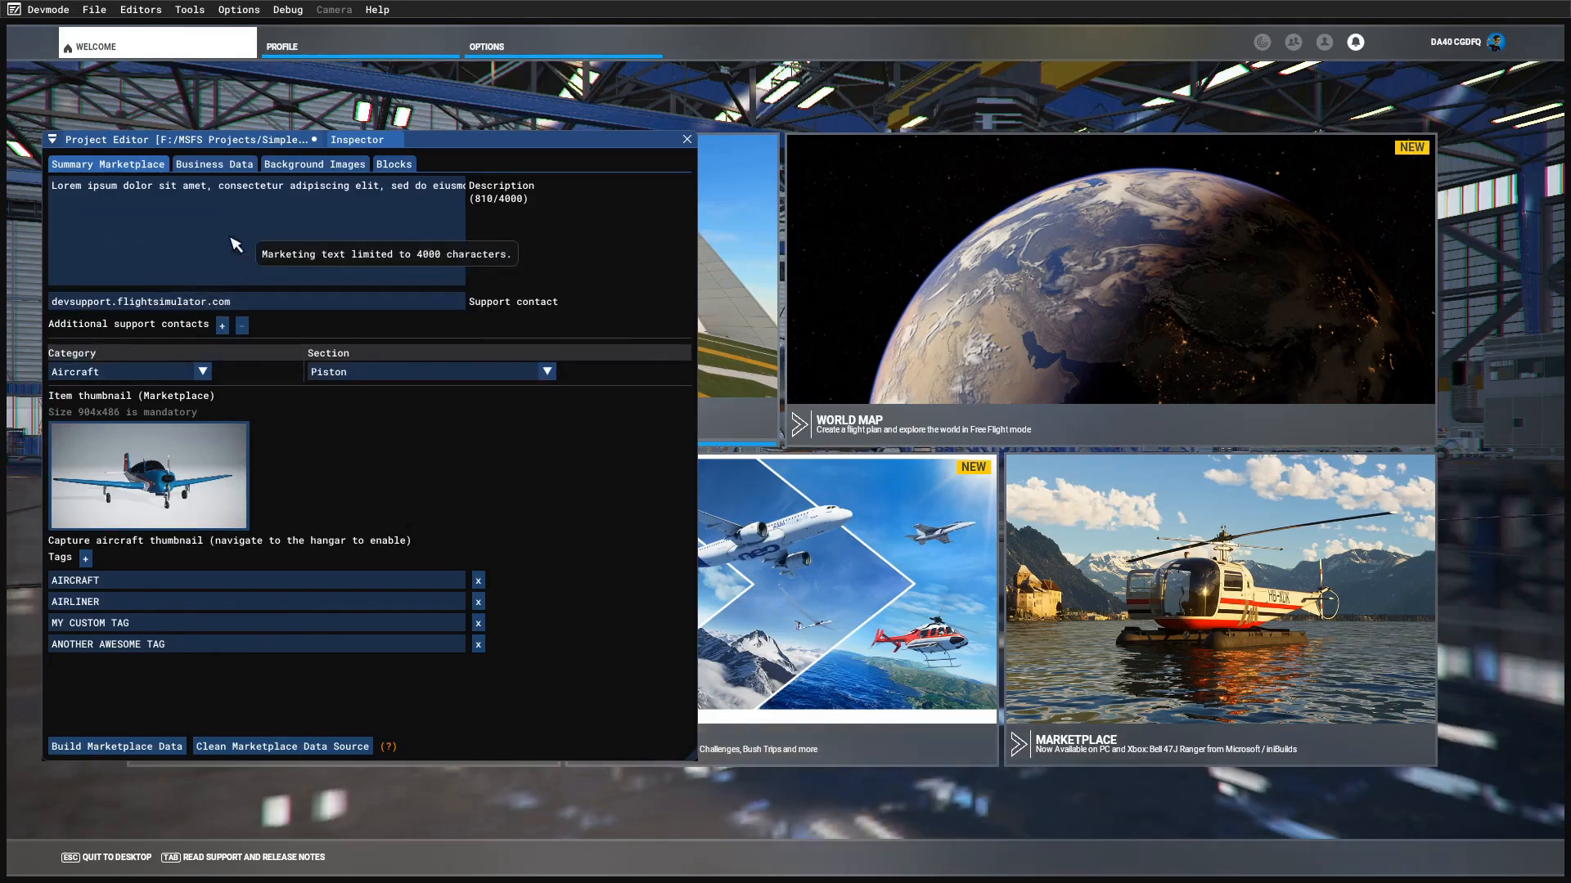
{"action": "left_click", "coordinate": [215, 164]}
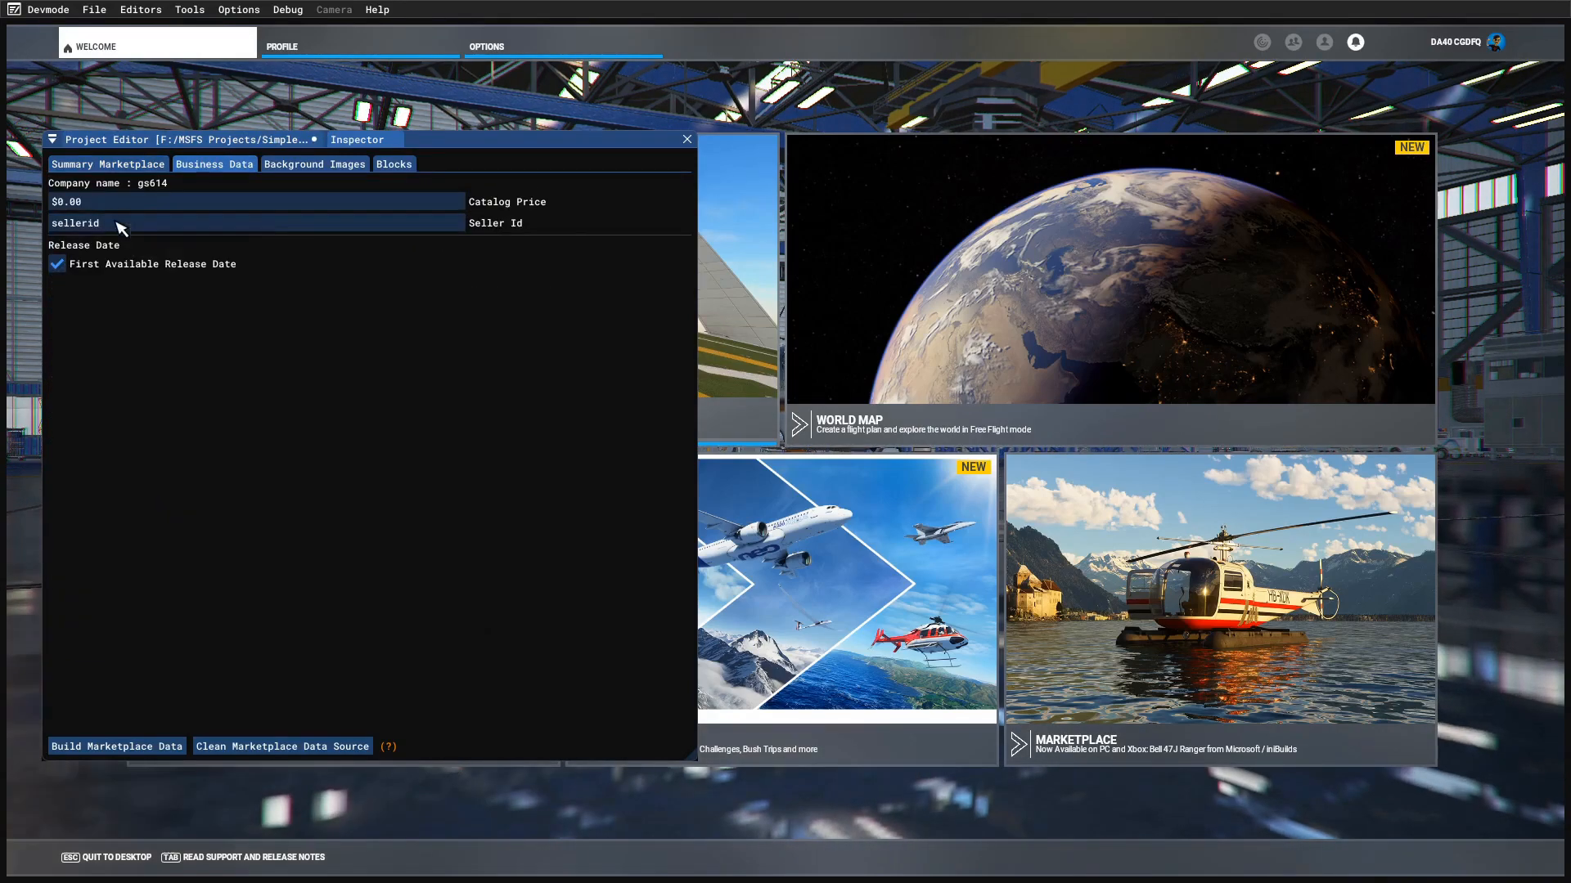
{"action": "left_click", "coordinate": [308, 165]}
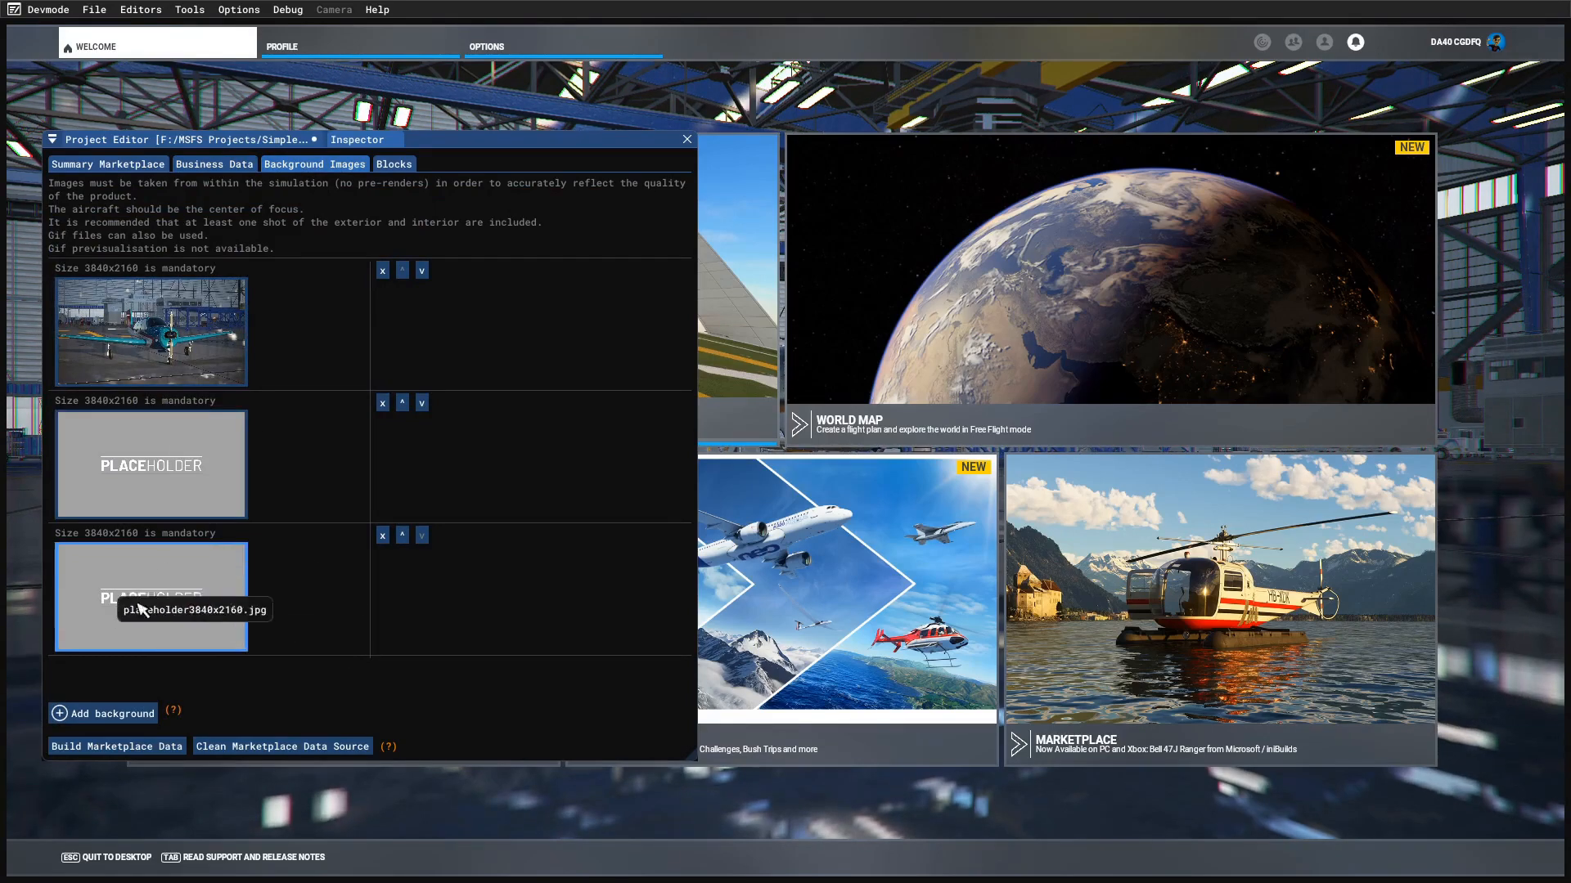
- Review the marketplace blocks of the gs614-aircraft-simple package, from Specs through the media sliders and scrollers to Liveries
{"action": "left_click", "coordinate": [394, 166]}
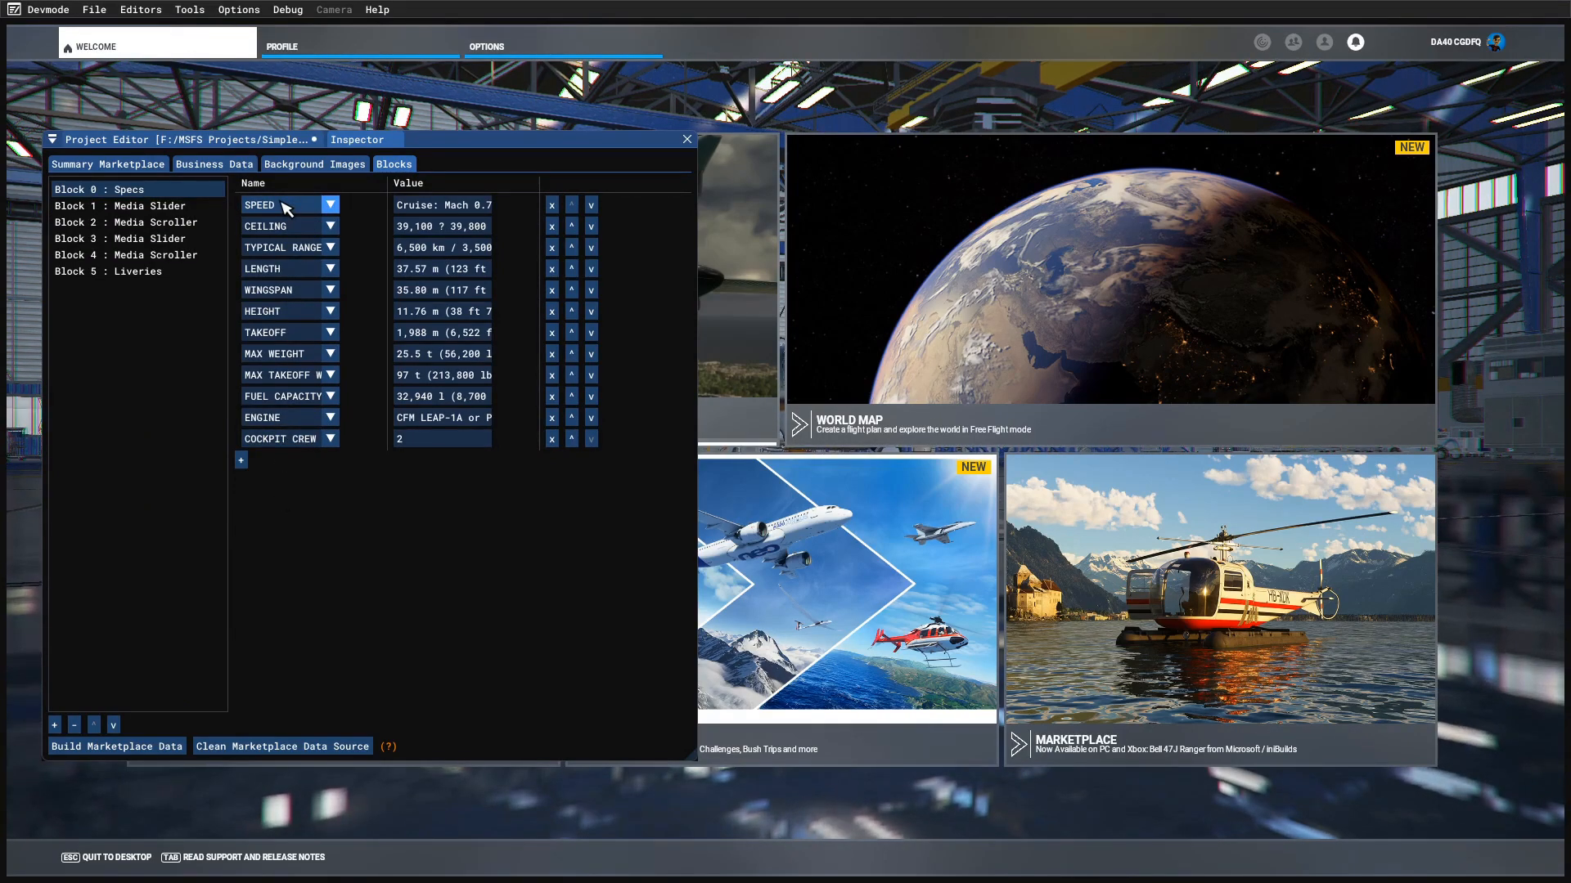
{"action": "left_click", "coordinate": [176, 207]}
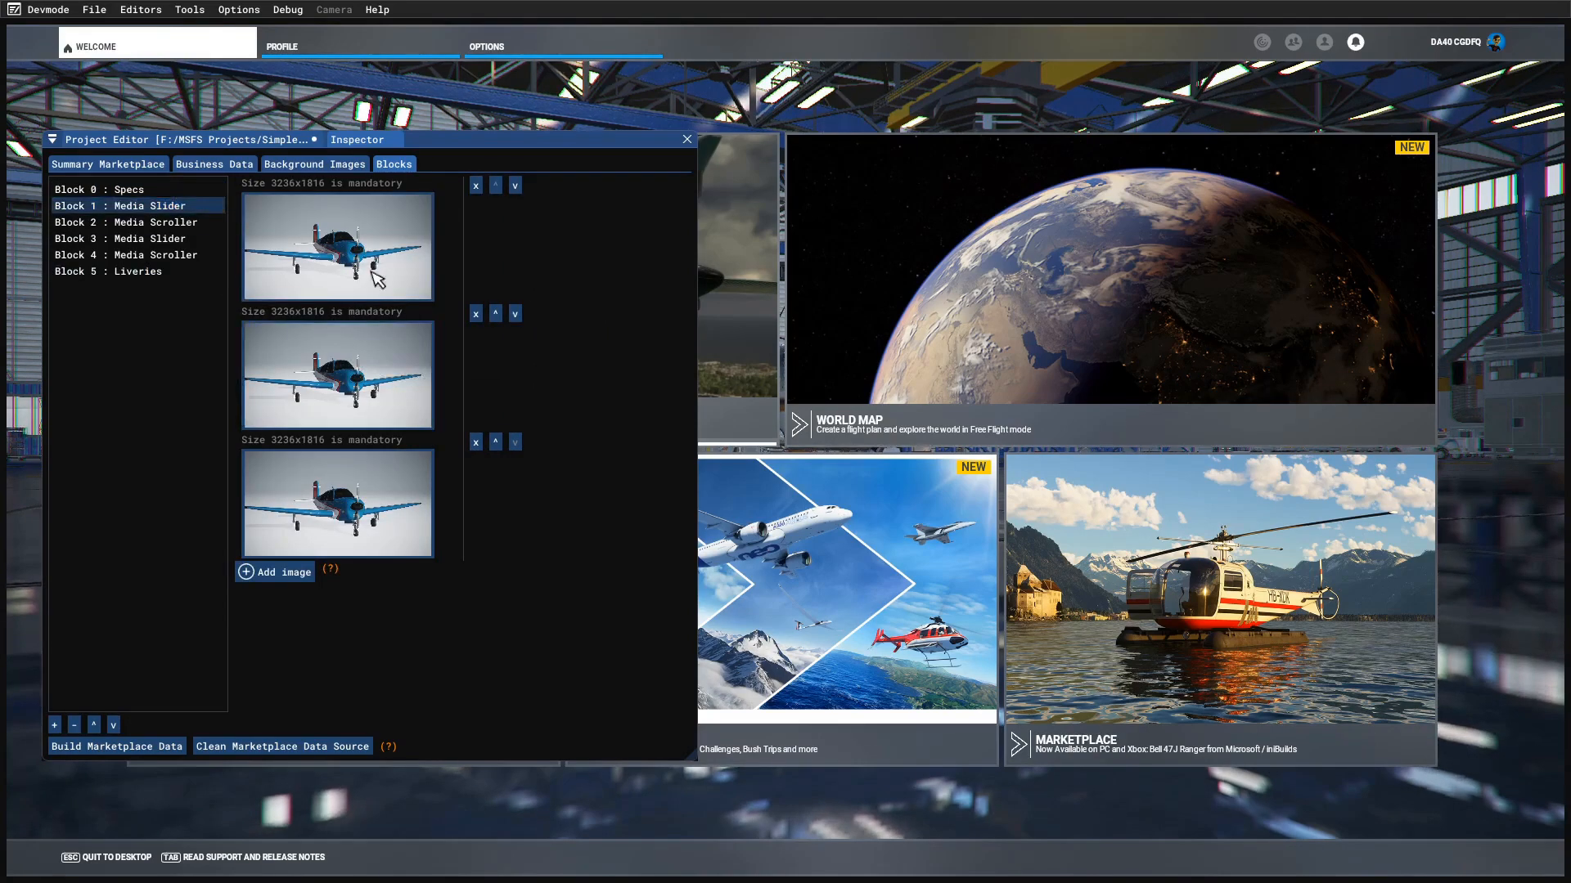
{"action": "left_click", "coordinate": [159, 222]}
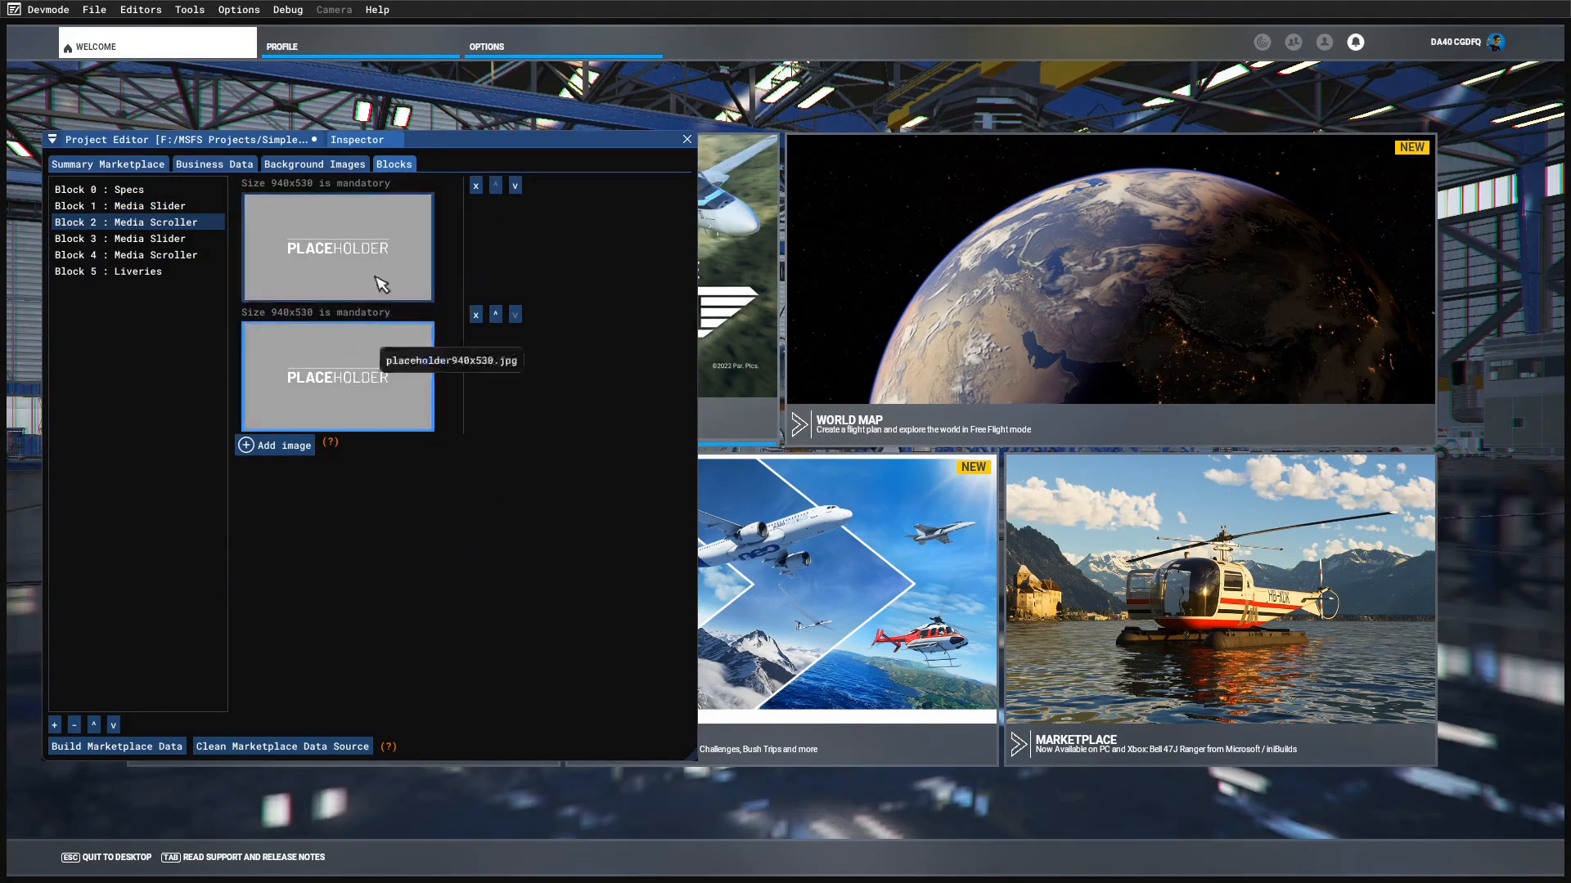
{"action": "left_click", "coordinate": [122, 240]}
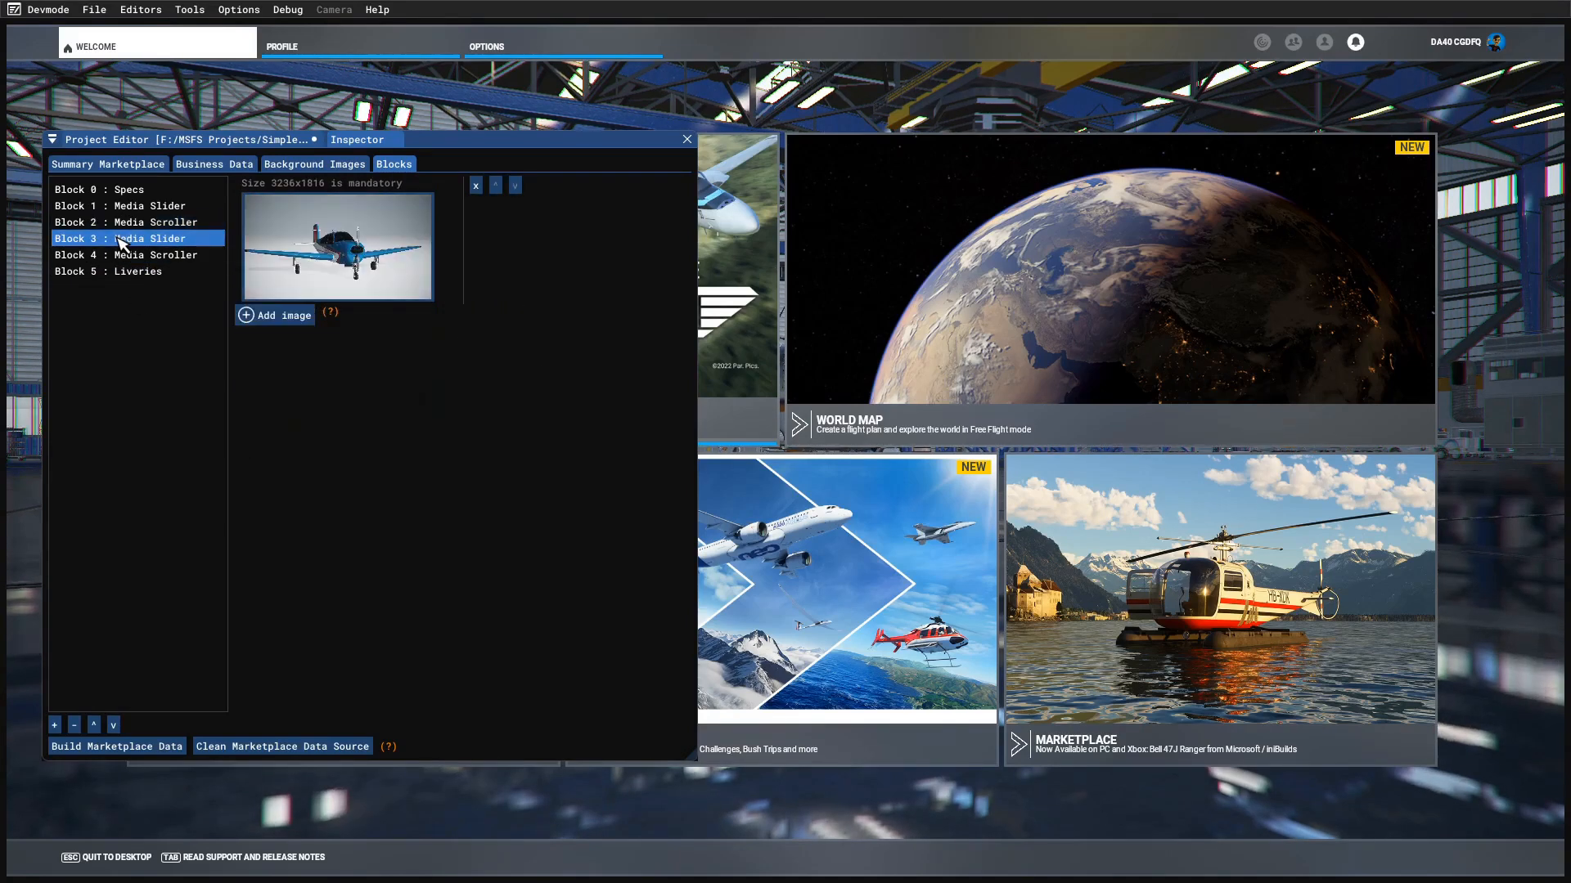
{"action": "left_click", "coordinate": [160, 256]}
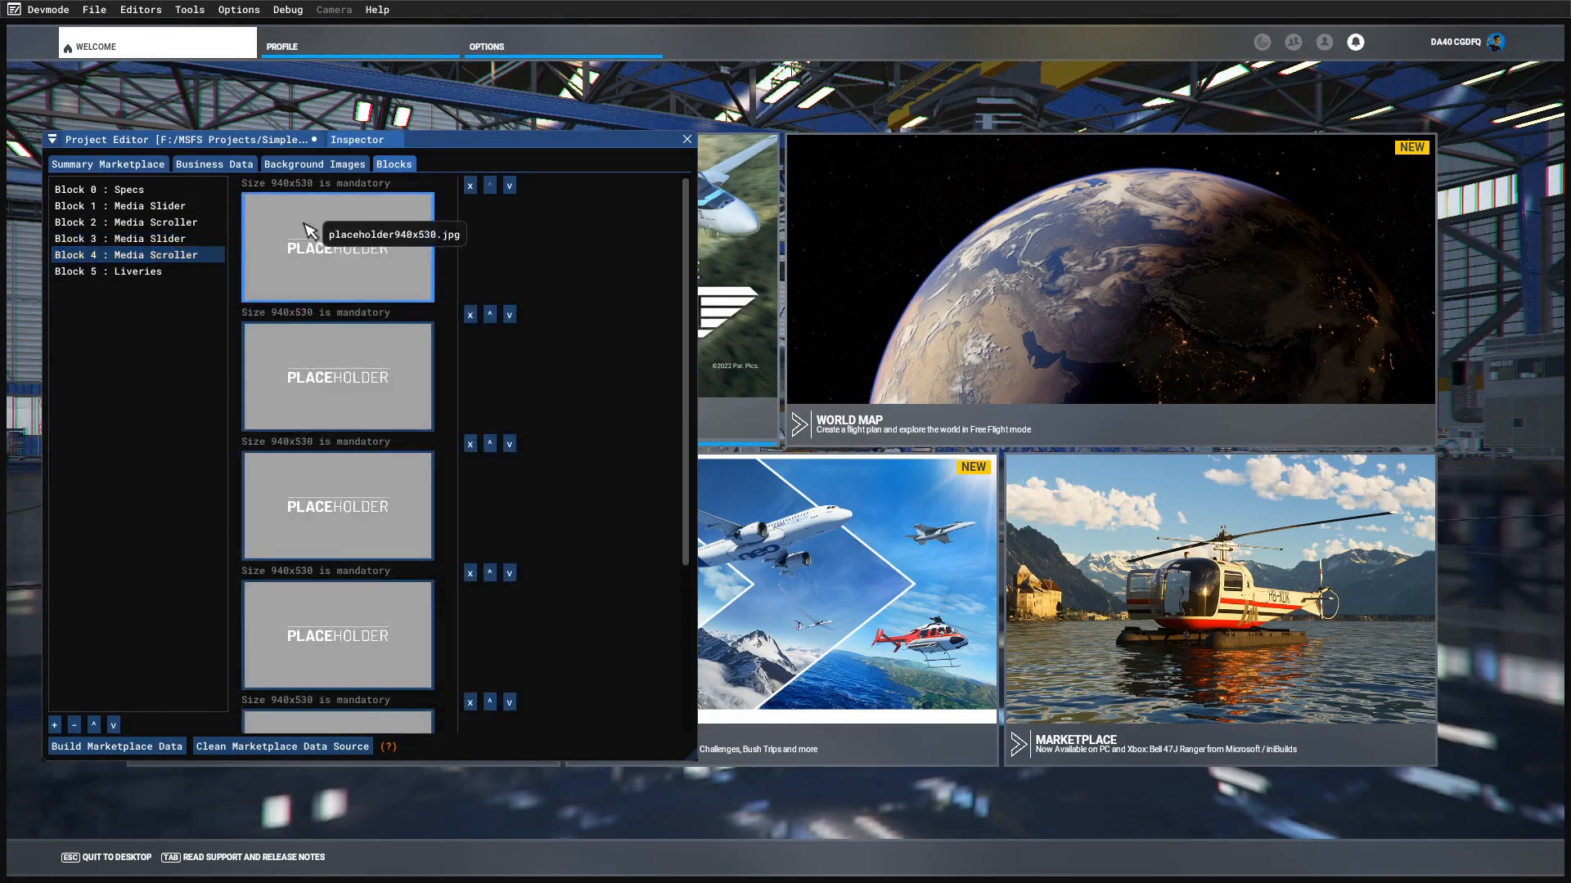
{"action": "left_click", "coordinate": [125, 273]}
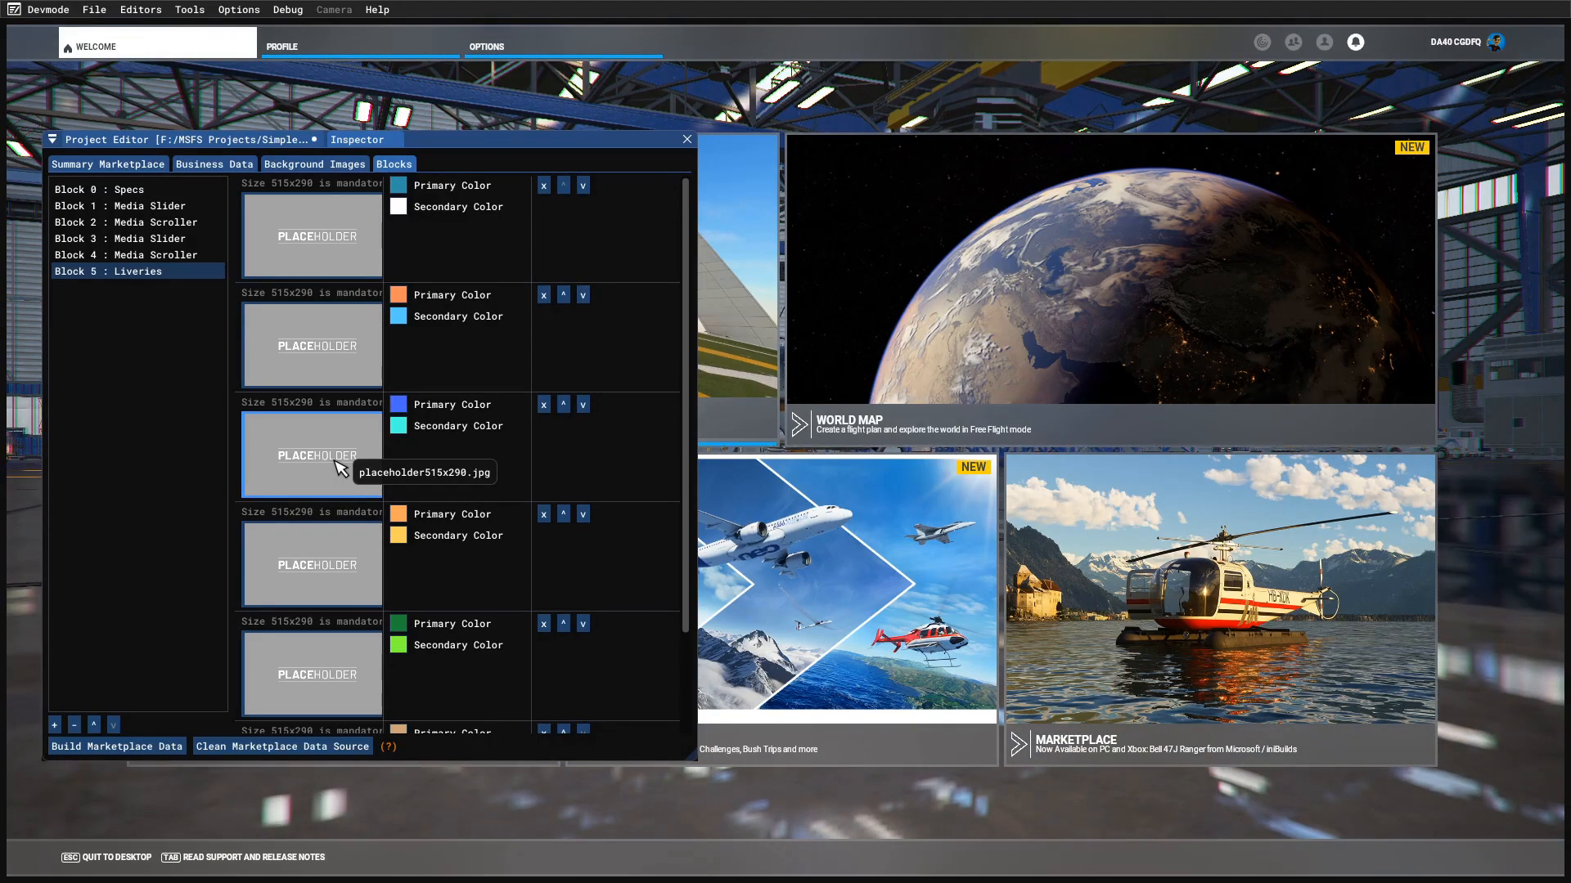
- Check the gs614-aircraft-simple package's content summary in the Inspector, and save the project
{"action": "left_click", "coordinate": [204, 143]}
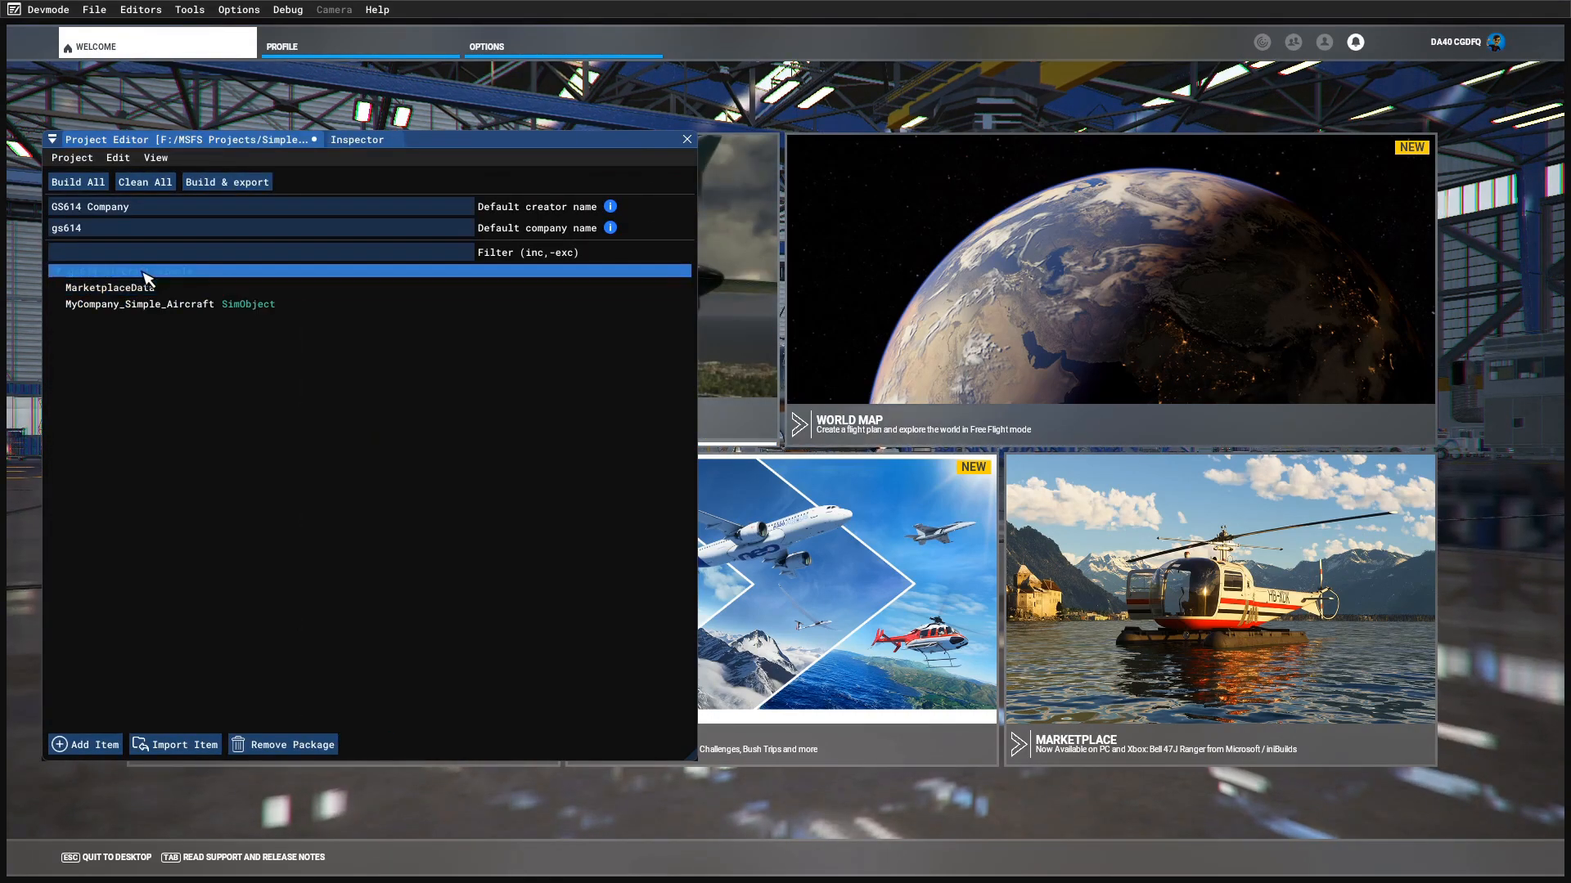
{"action": "left_click", "coordinate": [358, 140]}
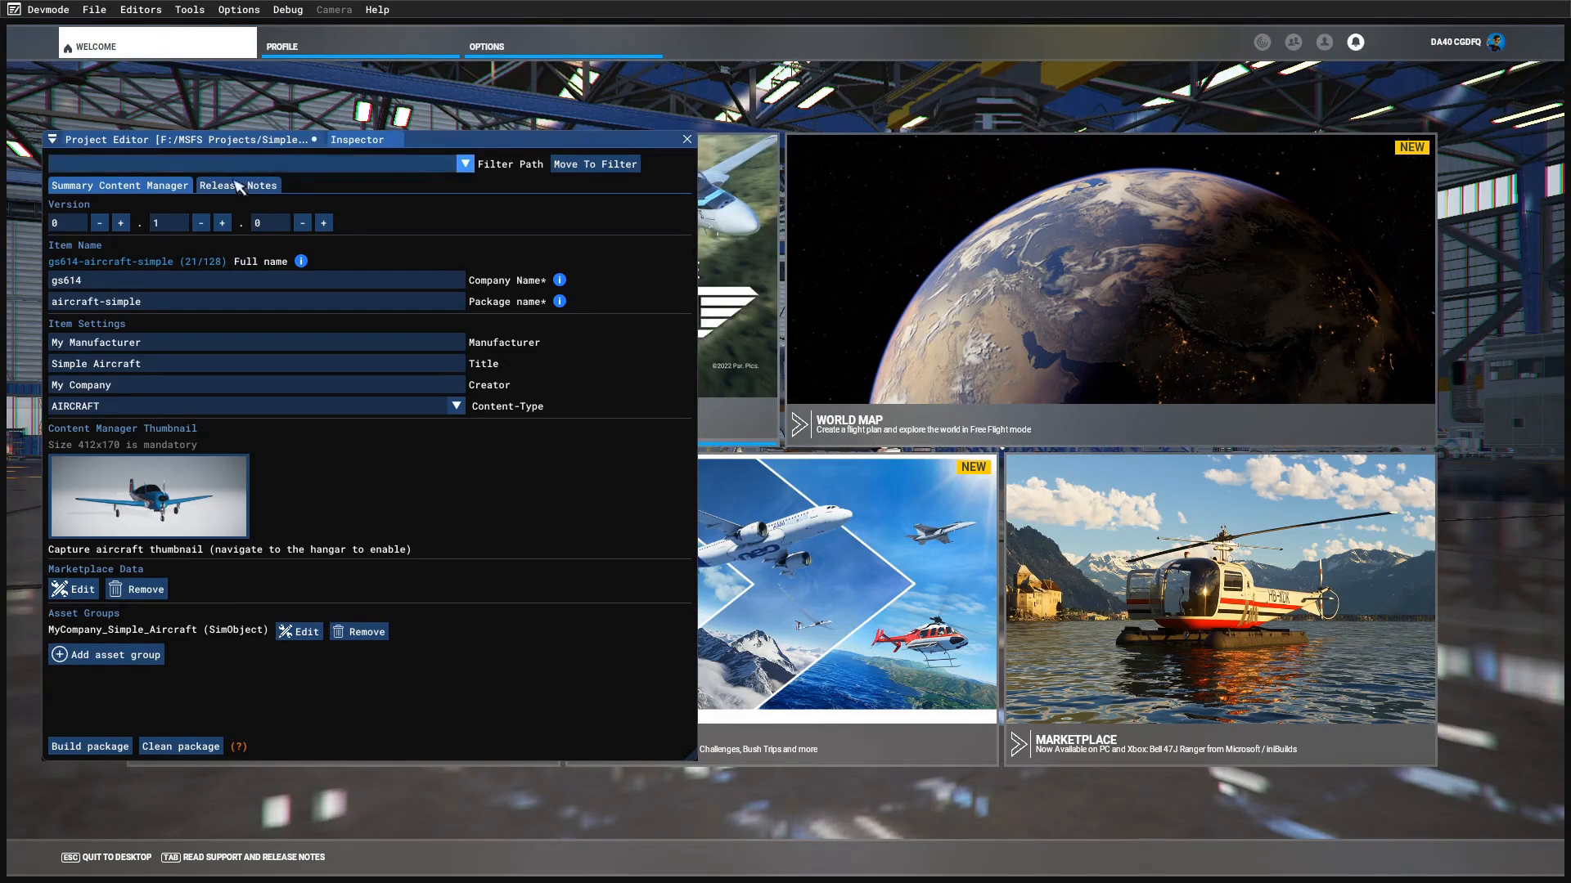
{"action": "left_click", "coordinate": [112, 146]}
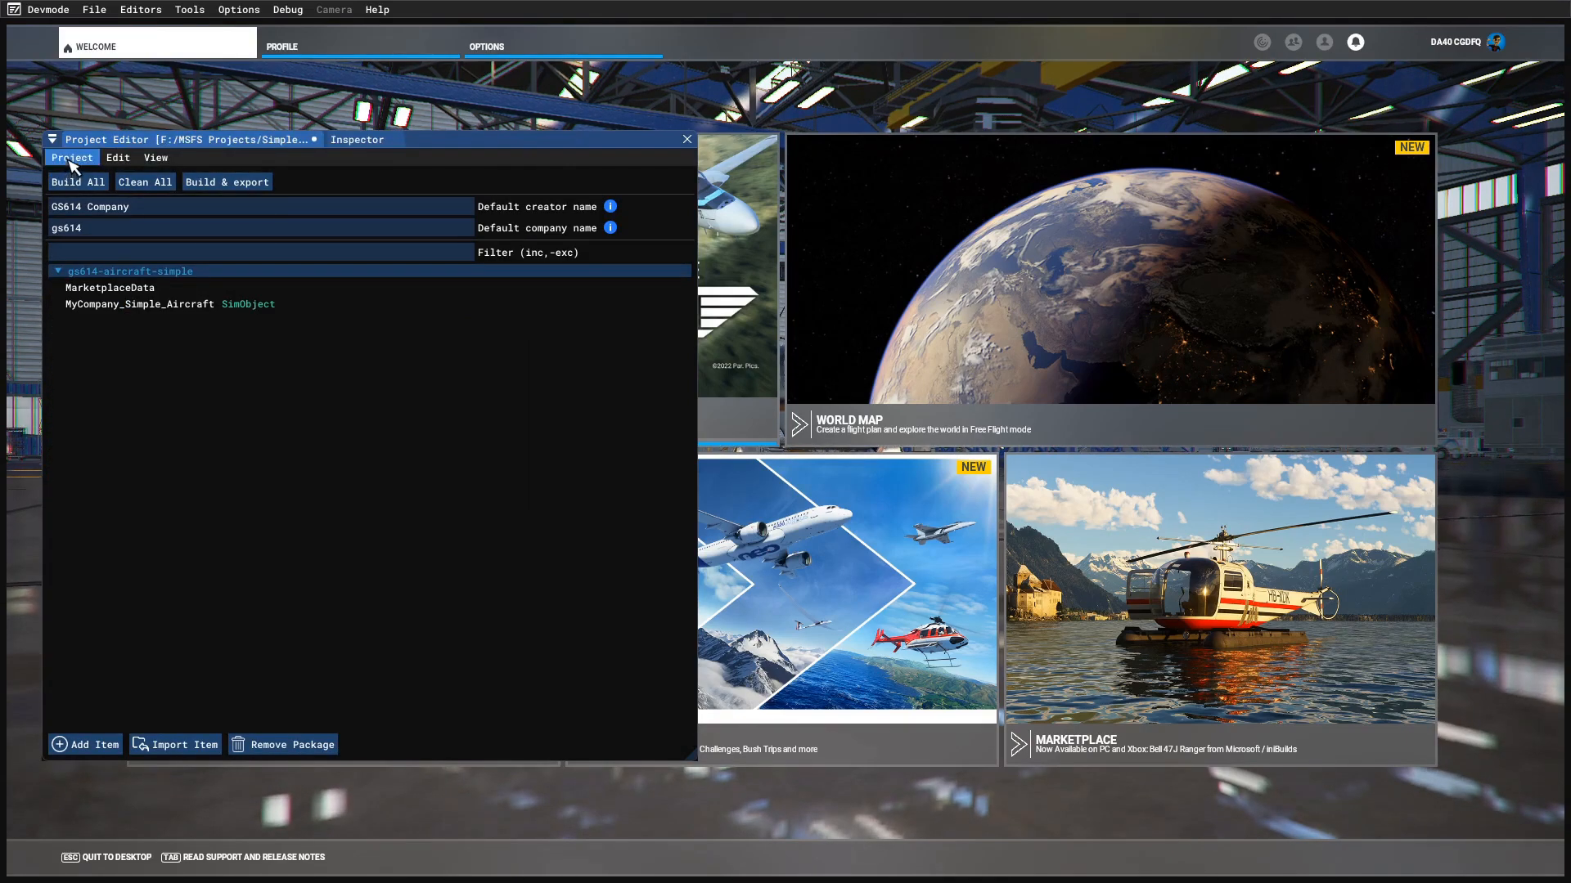
{"action": "left_click", "coordinate": [70, 161]}
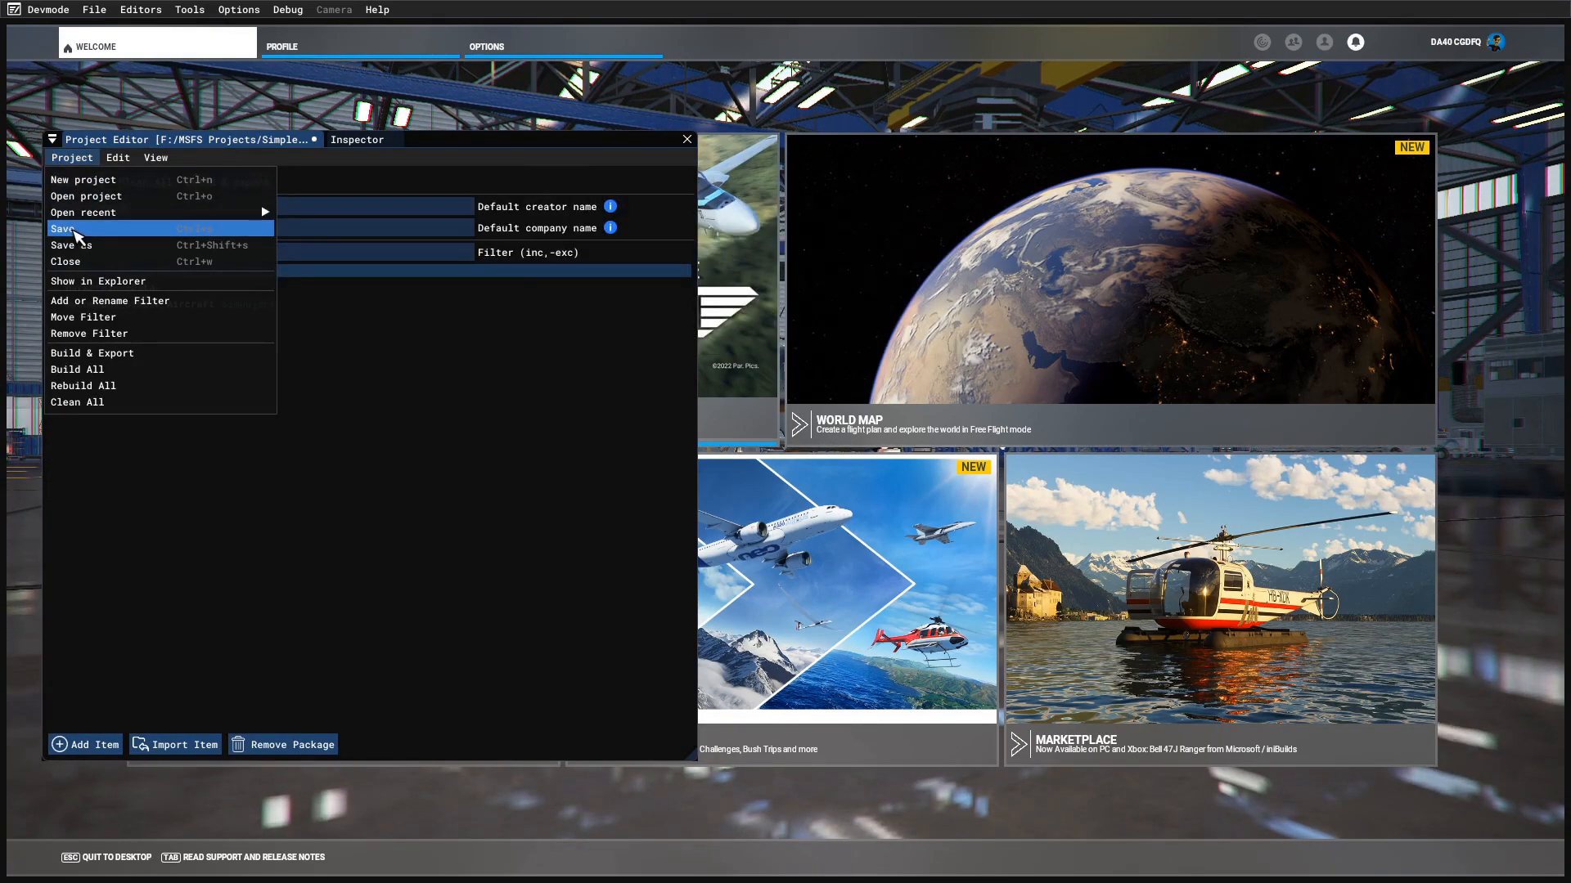
{"action": "left_click", "coordinate": [76, 232]}
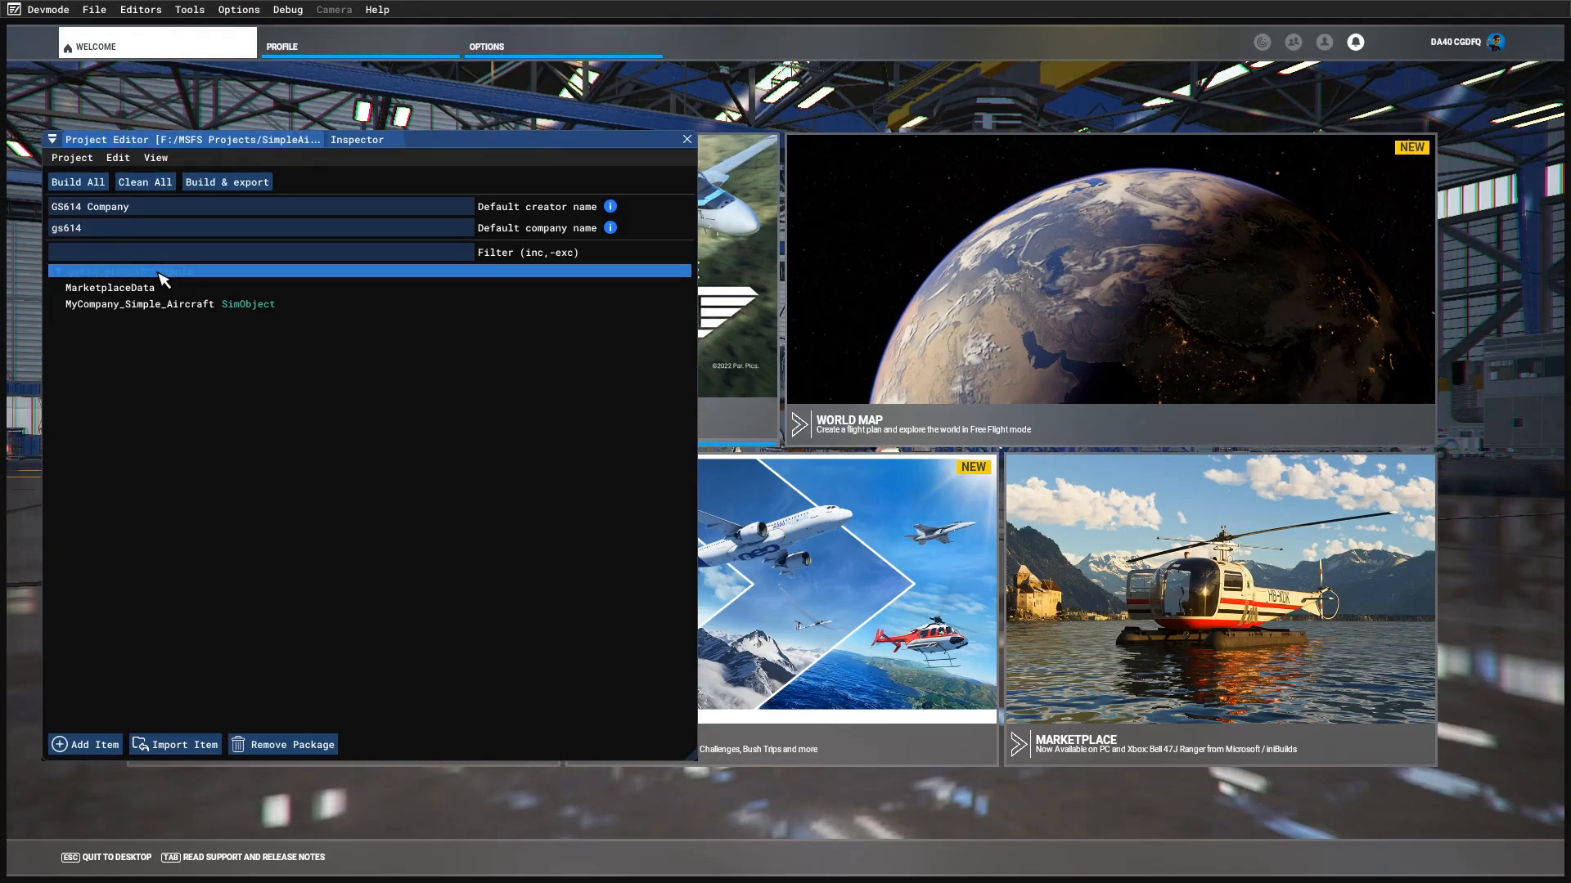
- Build the gs614-aircraft-simple package from its content summary in the Inspector
{"action": "left_click", "coordinate": [360, 143]}
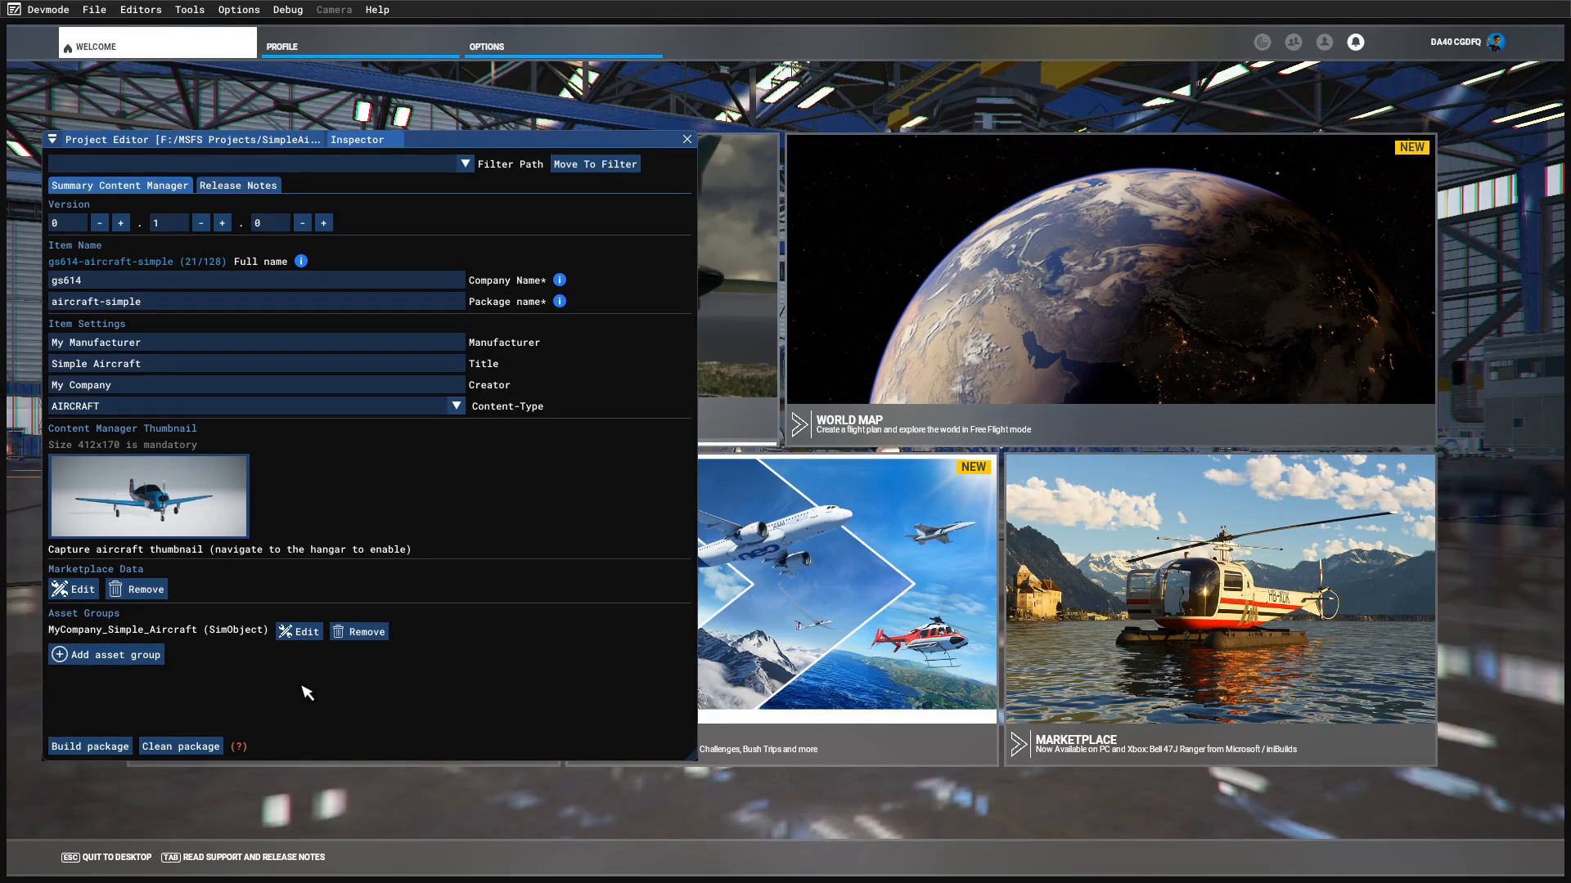
{"action": "left_click", "coordinate": [95, 748]}
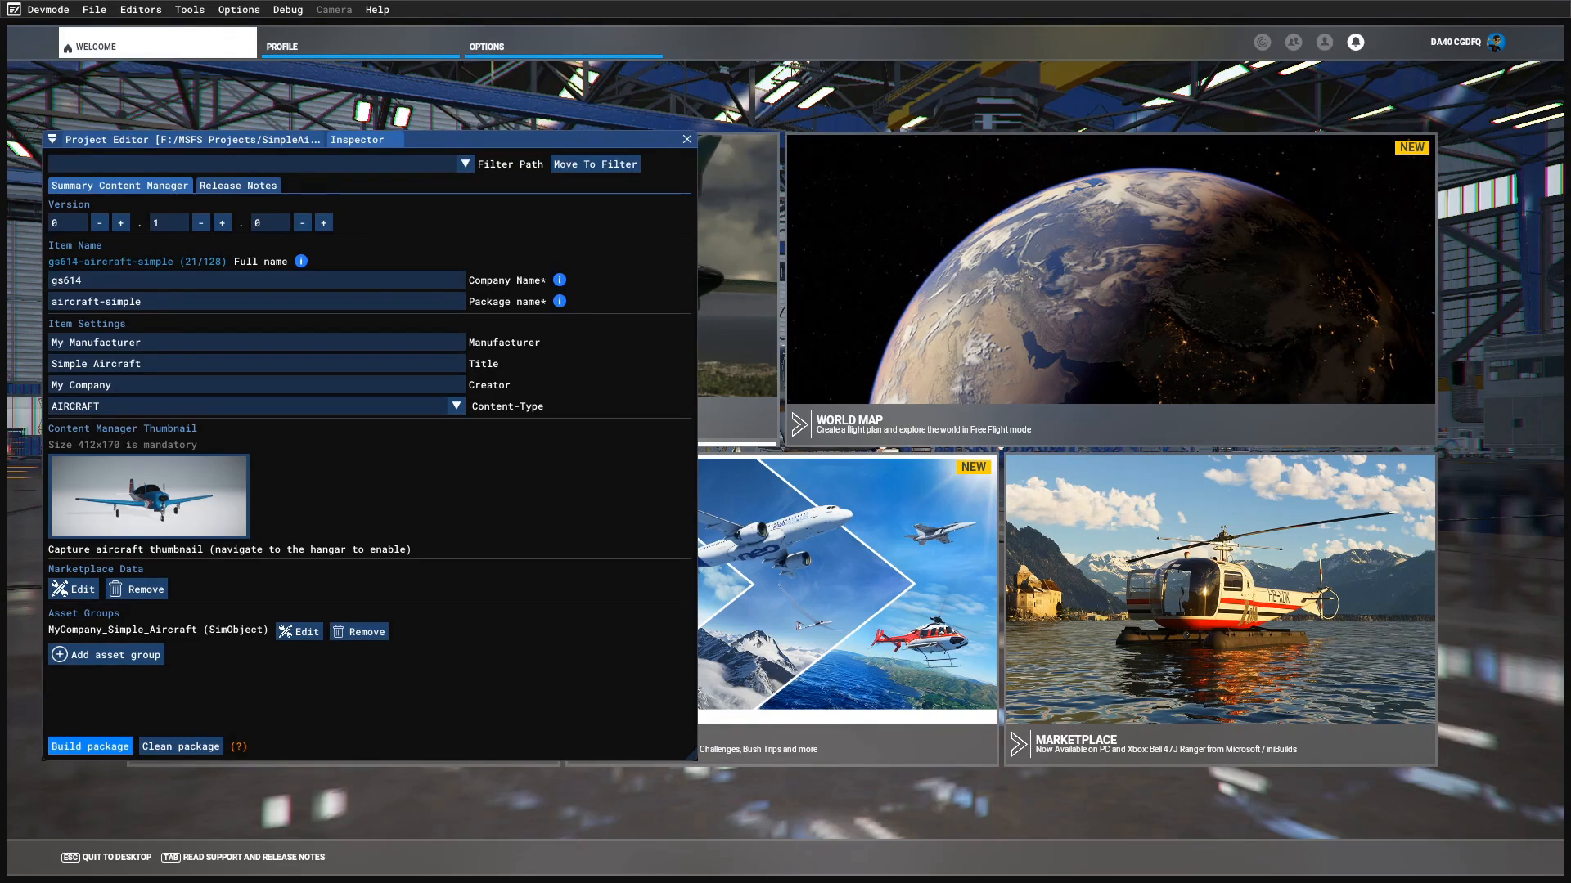
{"action": "left_click", "coordinate": [90, 746]}
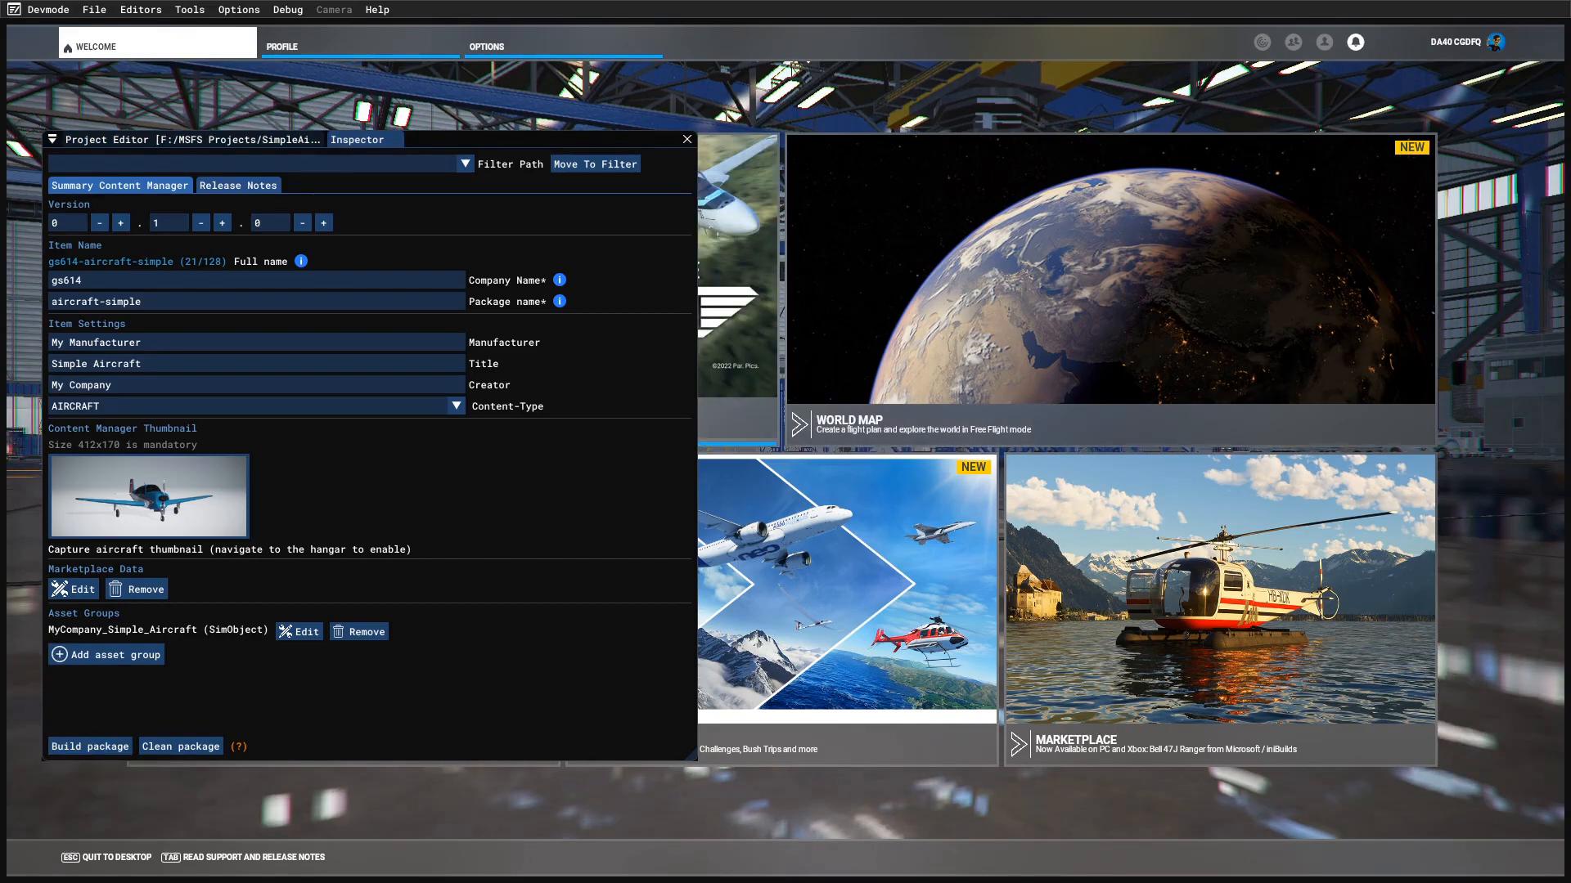
- Dock the Console alongside the Project Editor and Inspector, and widen the combined window to make the message descriptions readable
{"action": "left_click_drag", "start_coordinate": [92, 273], "coordinate": [1059, 305]}
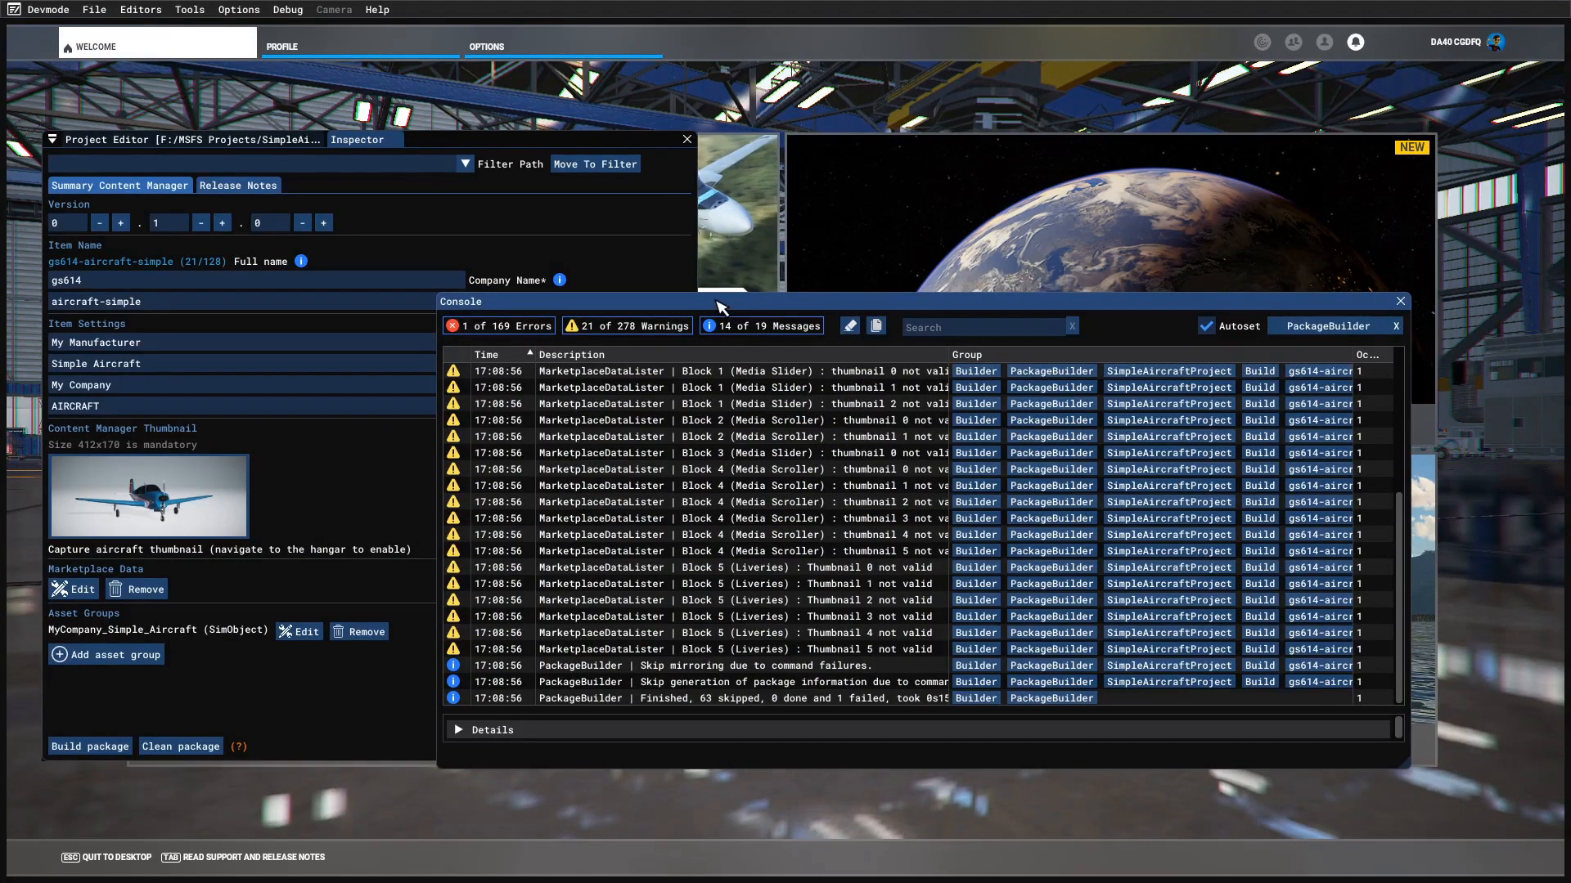
{"action": "left_click_drag", "start_coordinate": [492, 308], "coordinate": [472, 152]}
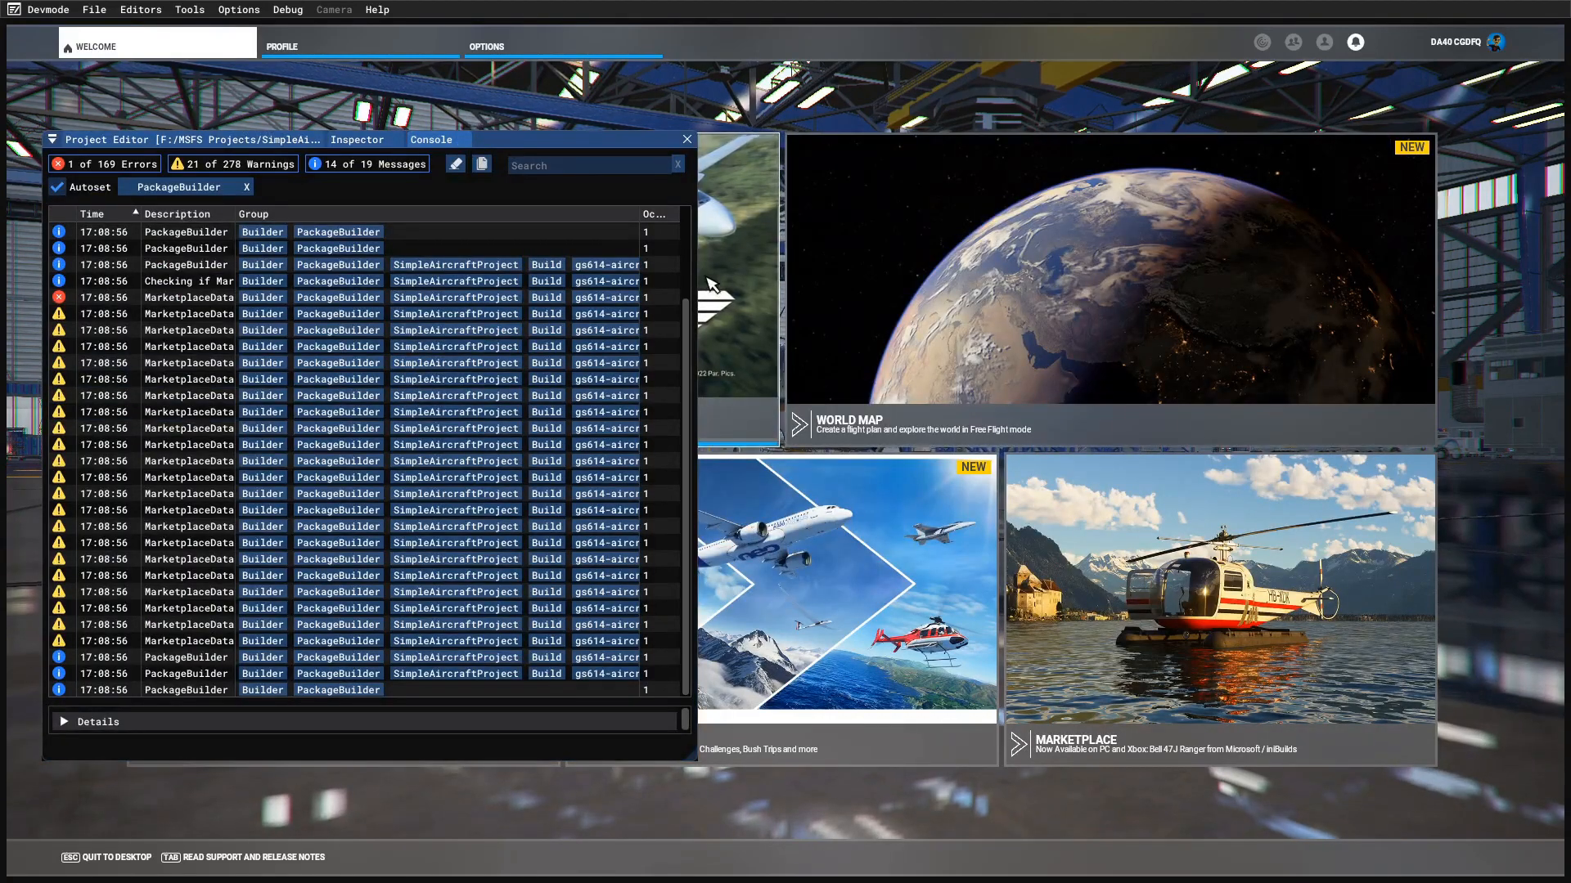
{"action": "left_click_drag", "start_coordinate": [697, 284], "coordinate": [1153, 294]}
- Read through the package build messages in the Console and expand the details of the MarketplaceData error
{"action": "left_click", "coordinate": [481, 330]}
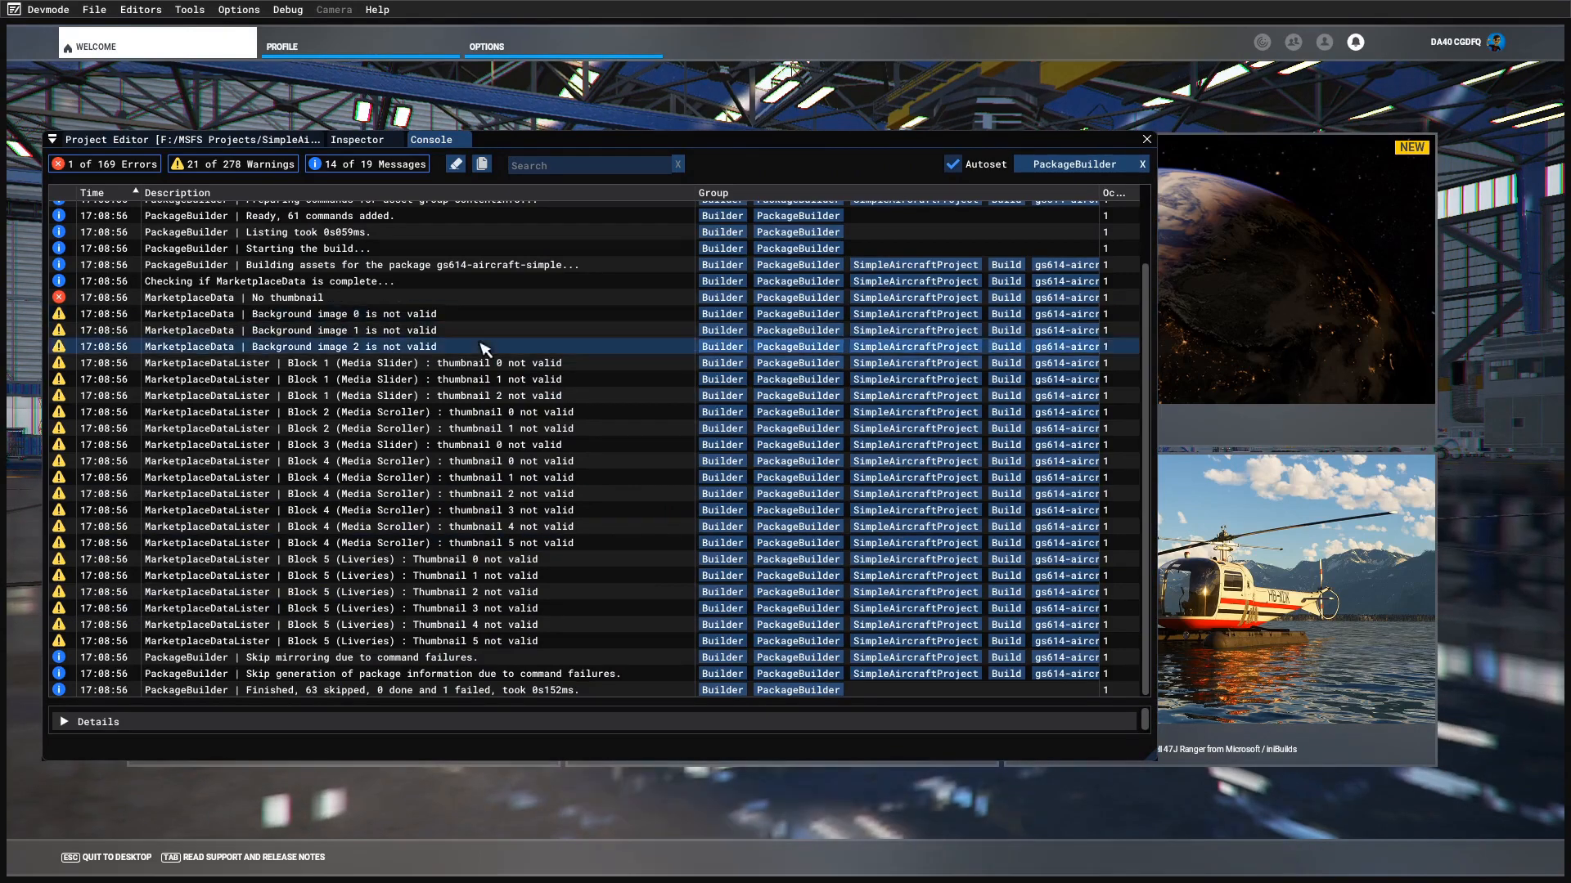
{"action": "scroll", "coordinate": [375, 340], "scroll_direction": "up", "scroll_amount": 3}
{"action": "left_click", "coordinate": [372, 340]}
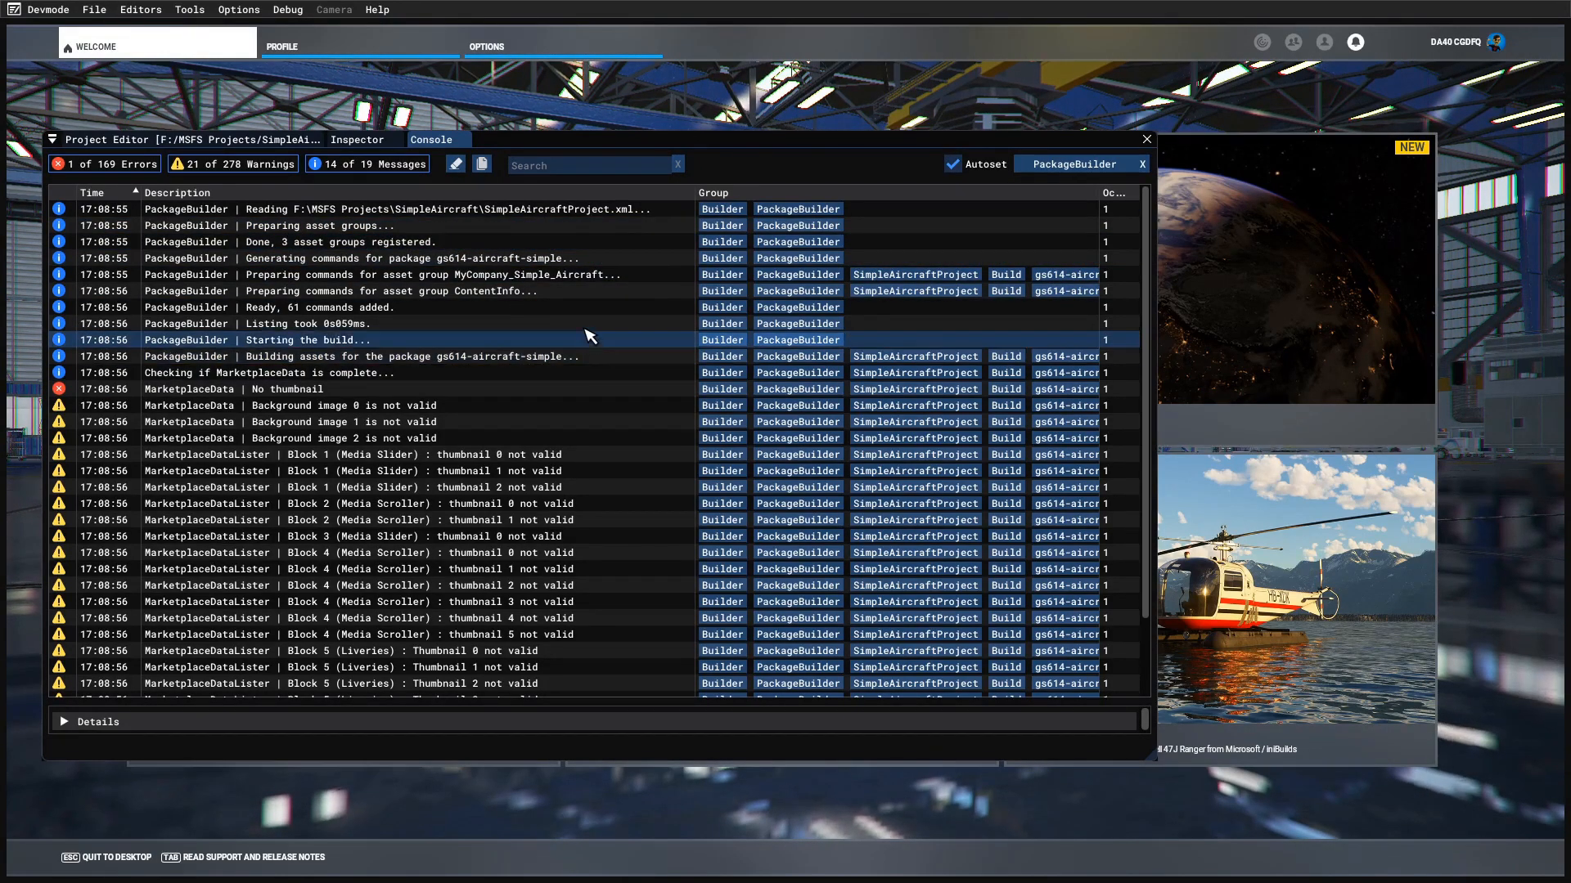
{"action": "scroll", "coordinate": [585, 310], "scroll_direction": "down", "scroll_amount": 3}
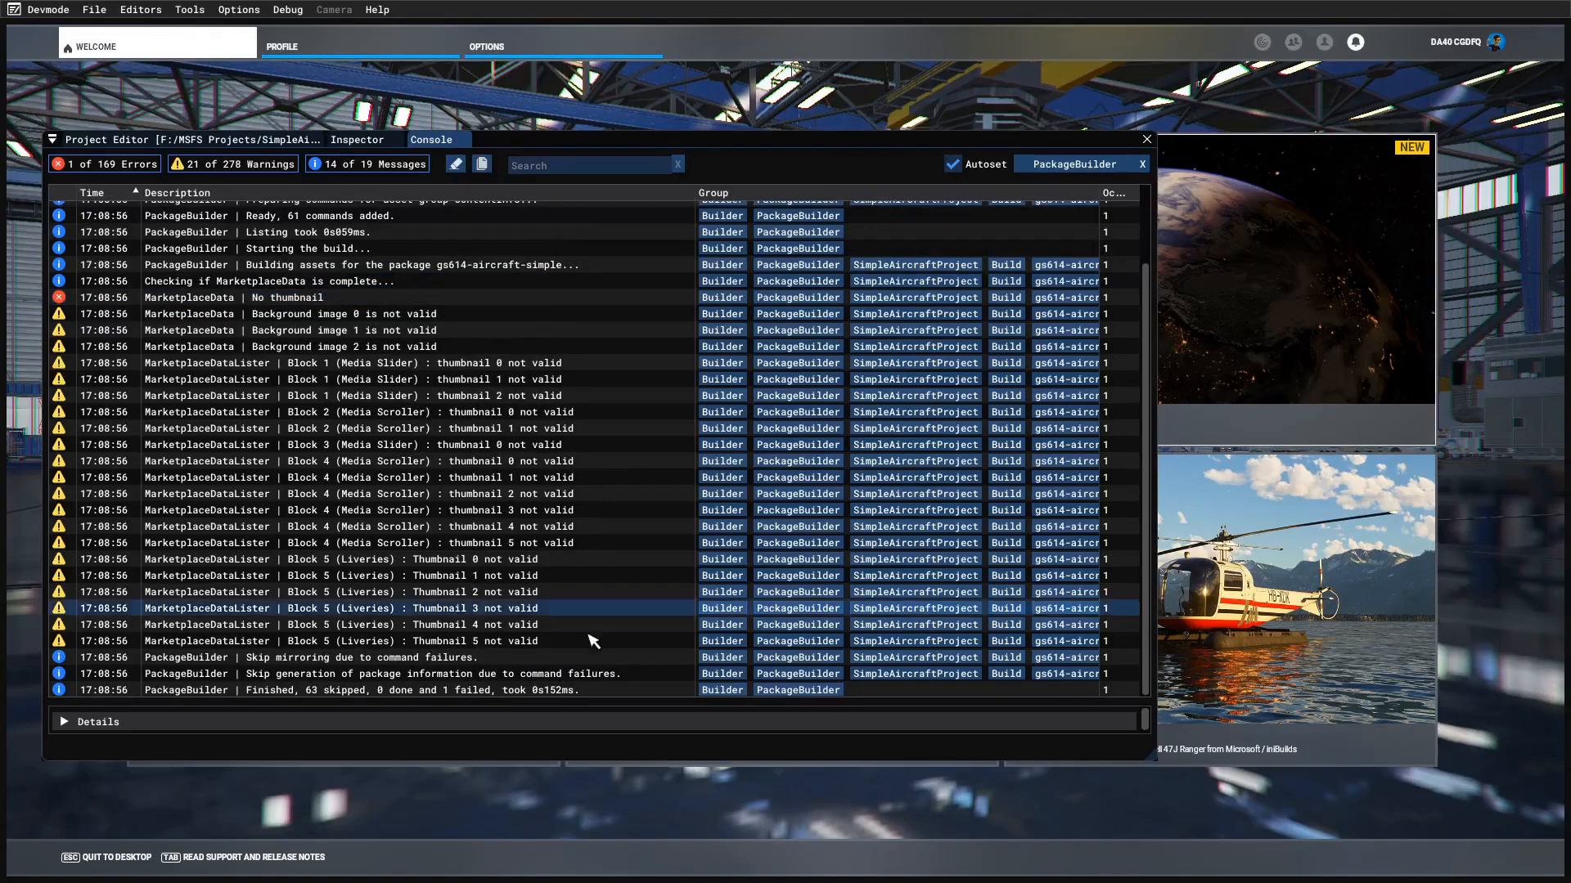
{"action": "left_click", "coordinate": [472, 690]}
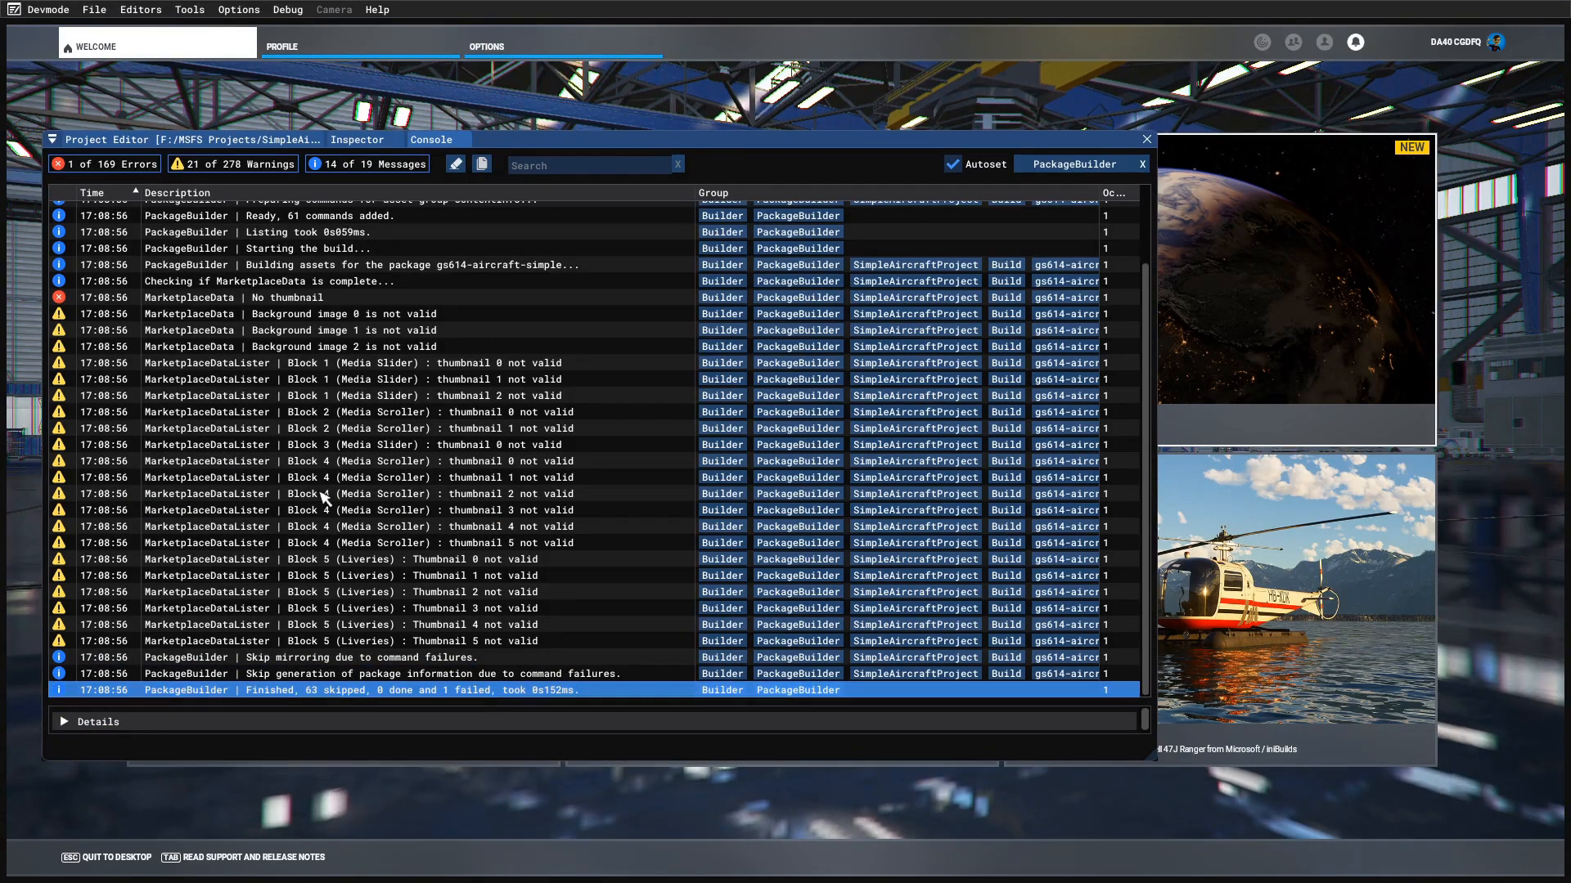
{"action": "left_click", "coordinate": [212, 301]}
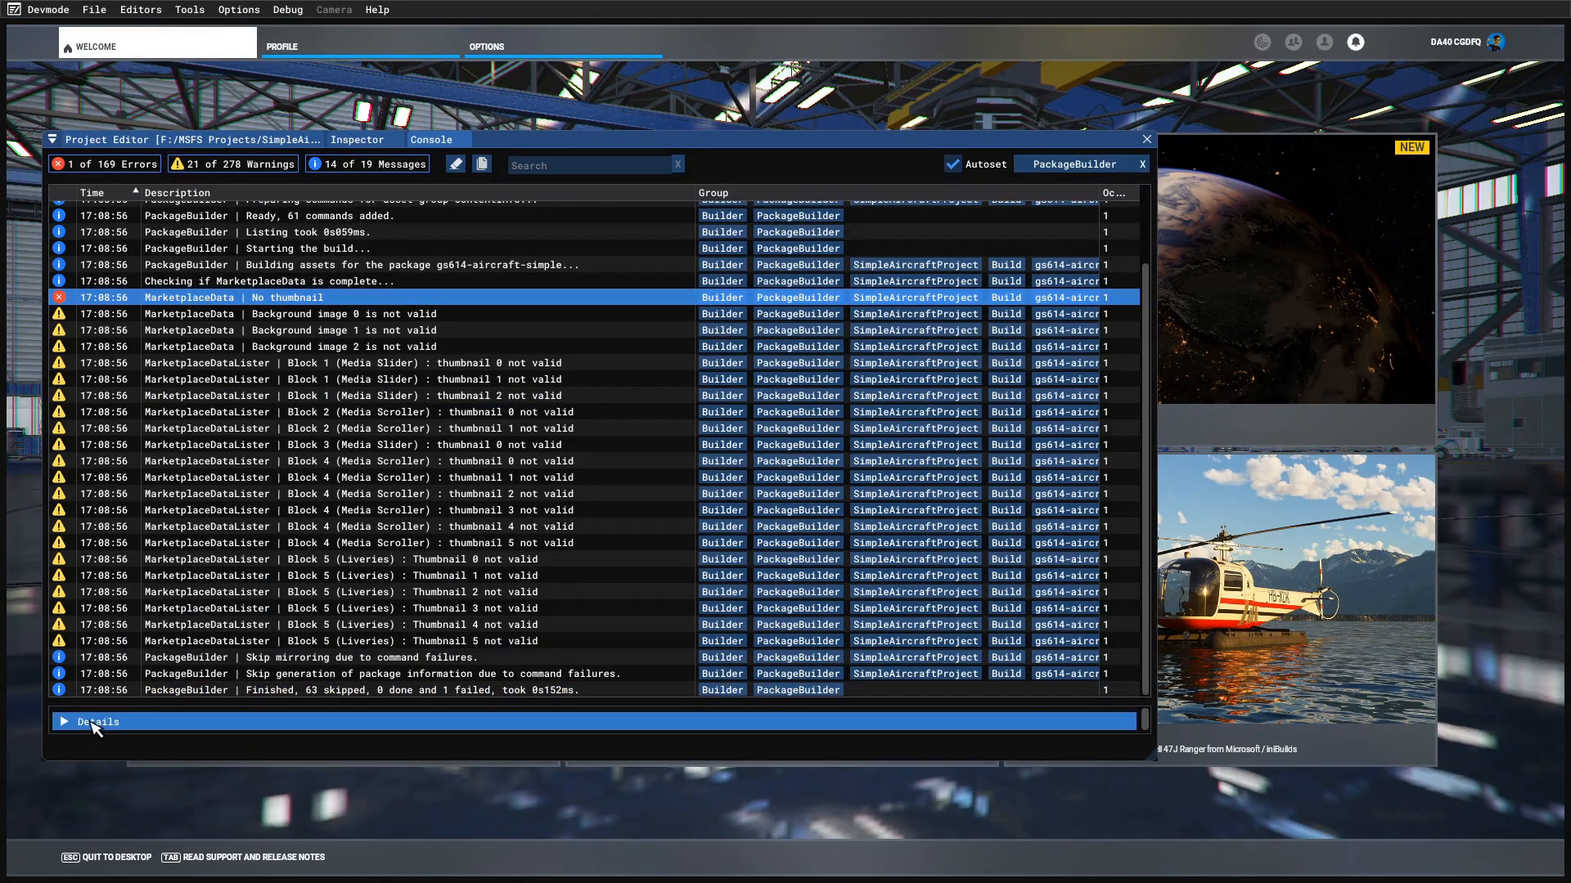
{"action": "left_click", "coordinate": [81, 722]}
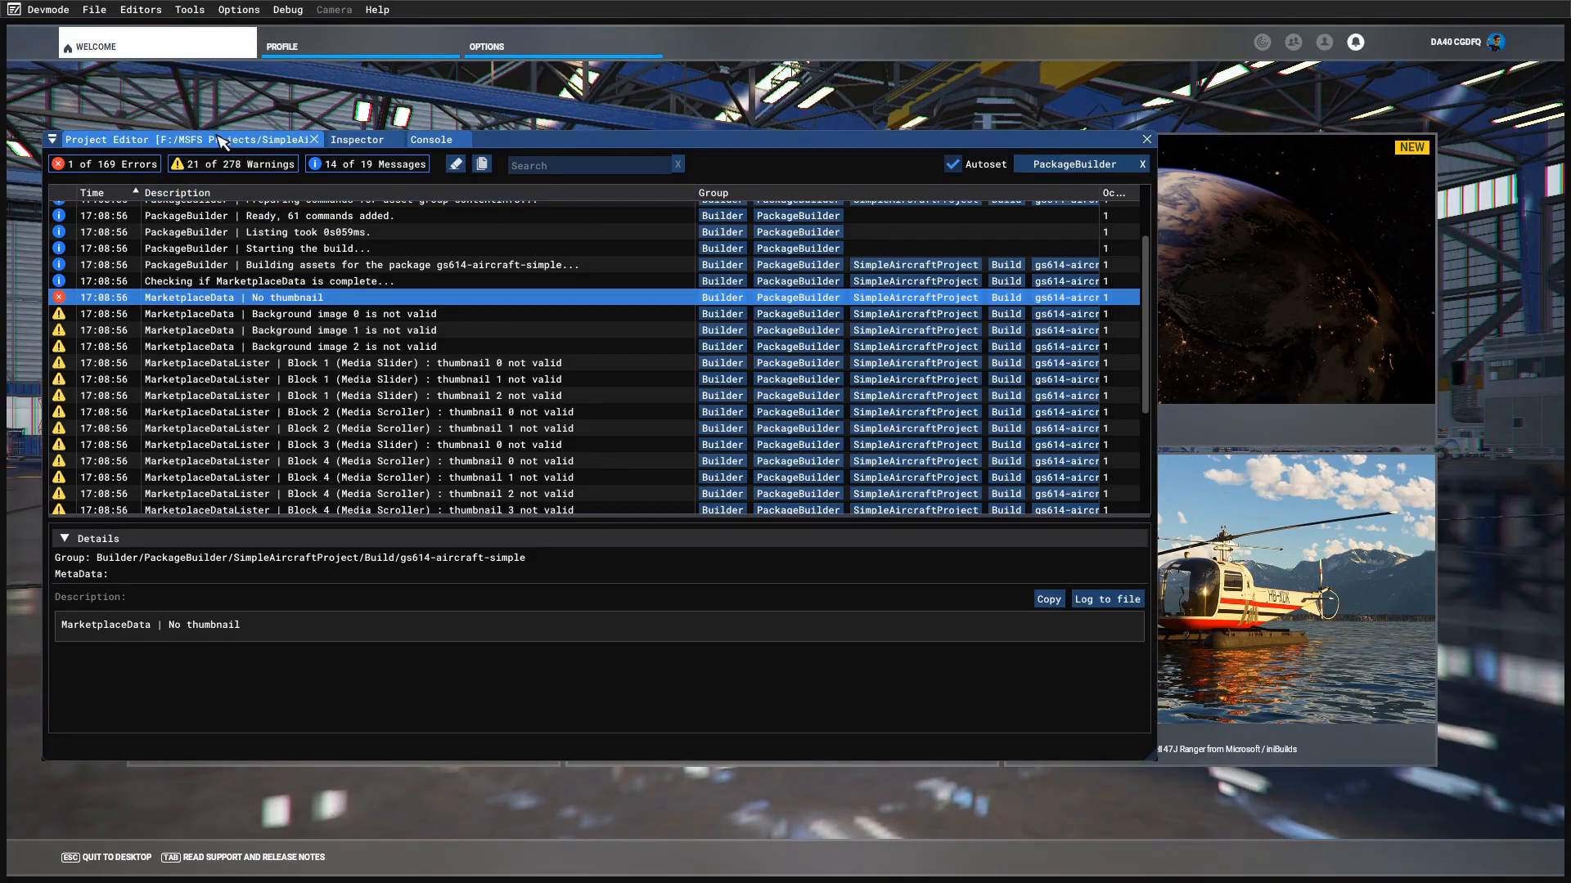
- Inspect the package's MarketplaceData item and check the item thumbnail in its marketplace summary
{"action": "left_click", "coordinate": [219, 140]}
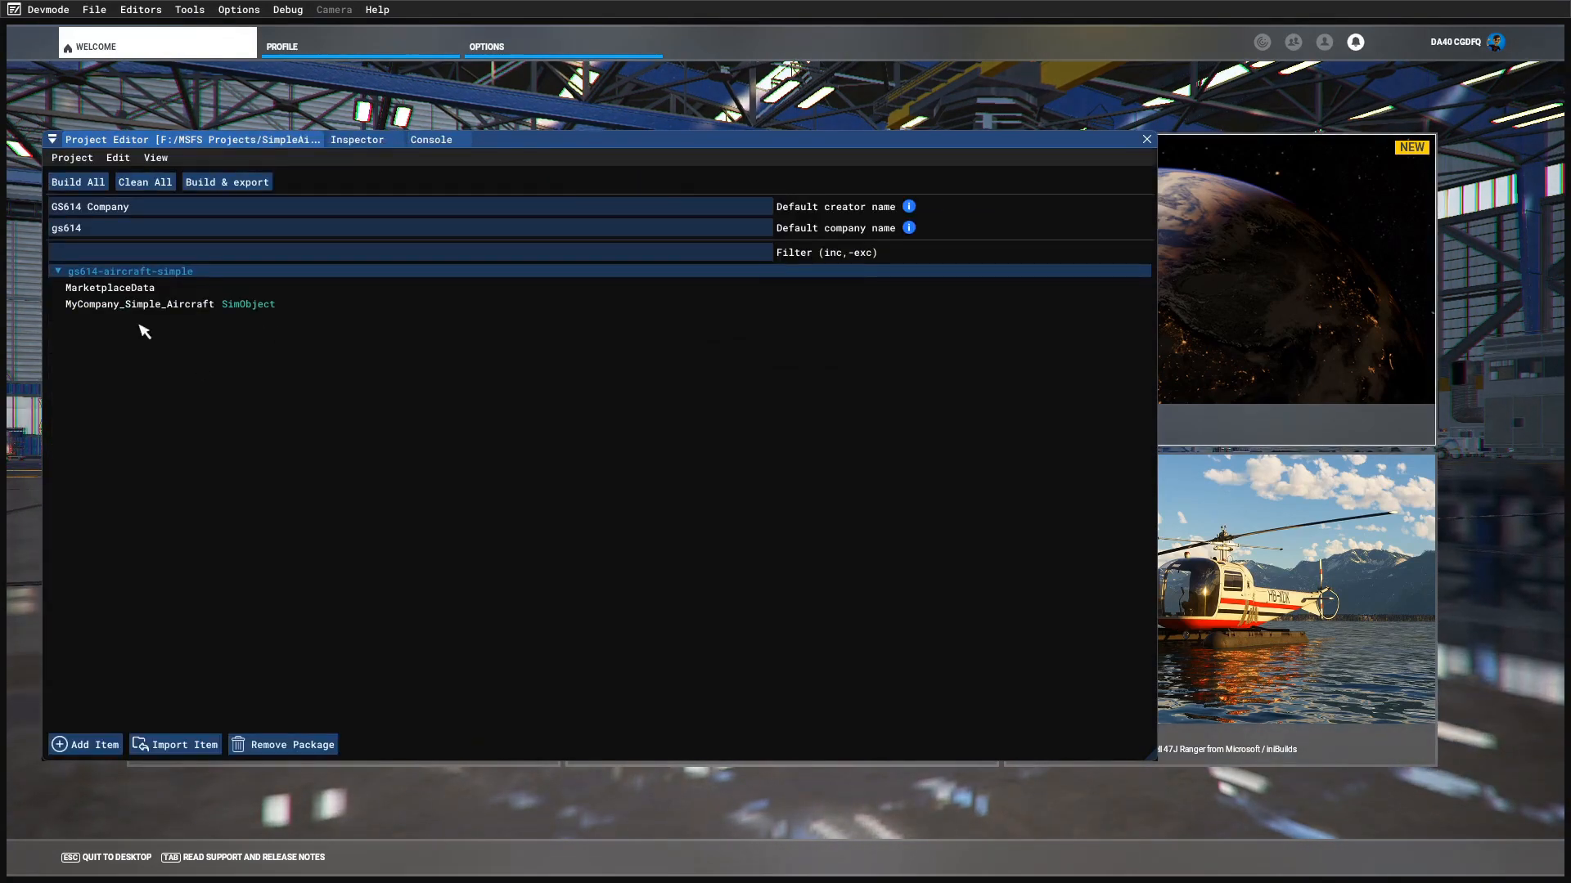
{"action": "left_click", "coordinate": [123, 288]}
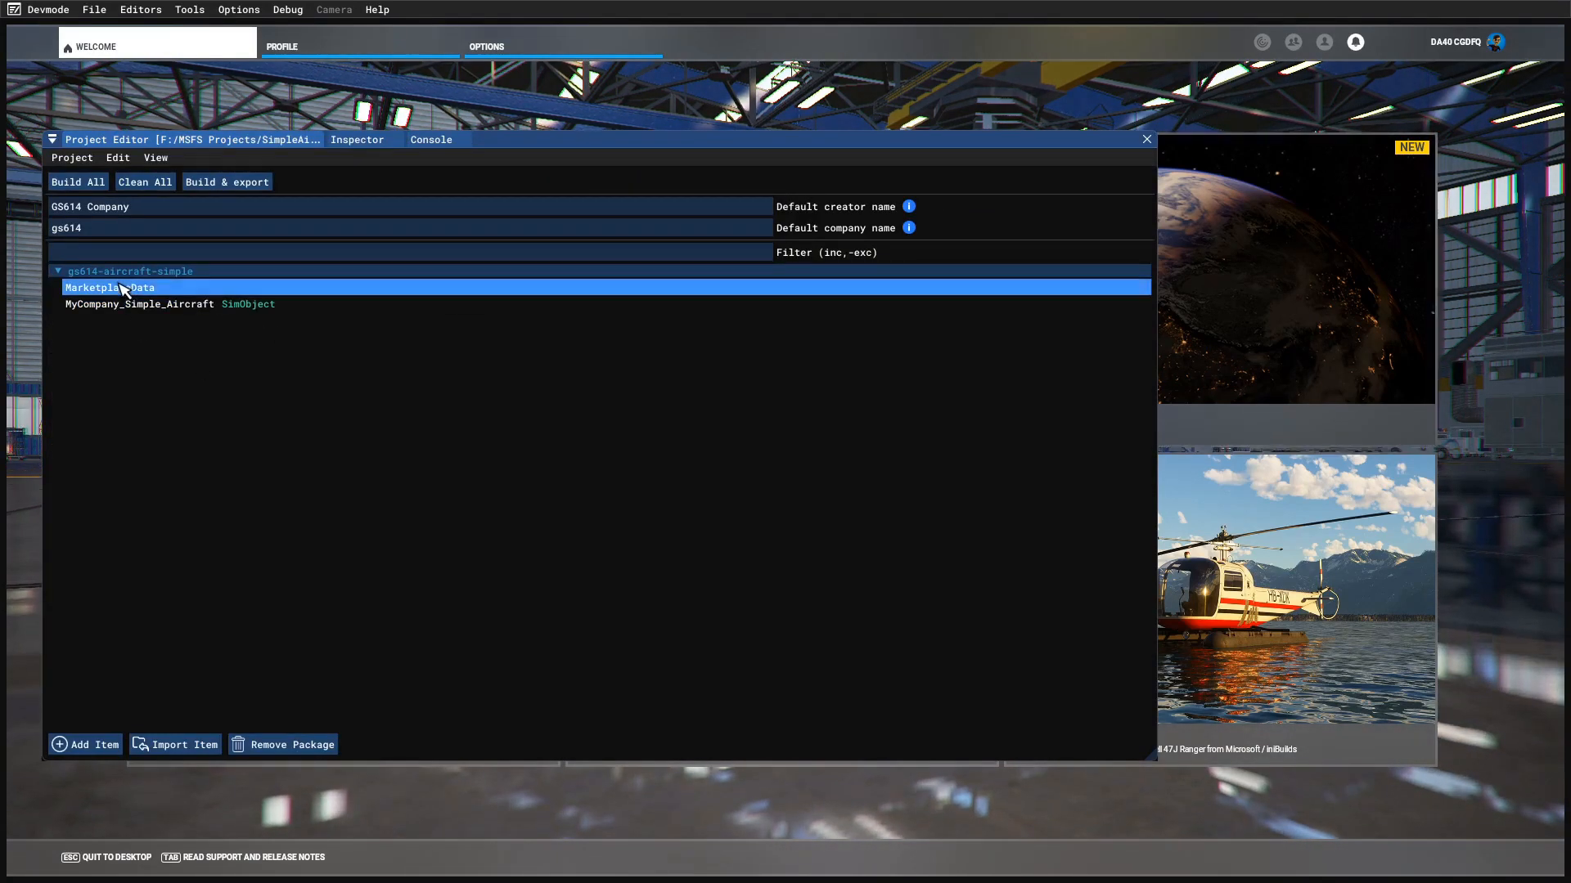
{"action": "left_click", "coordinate": [364, 141]}
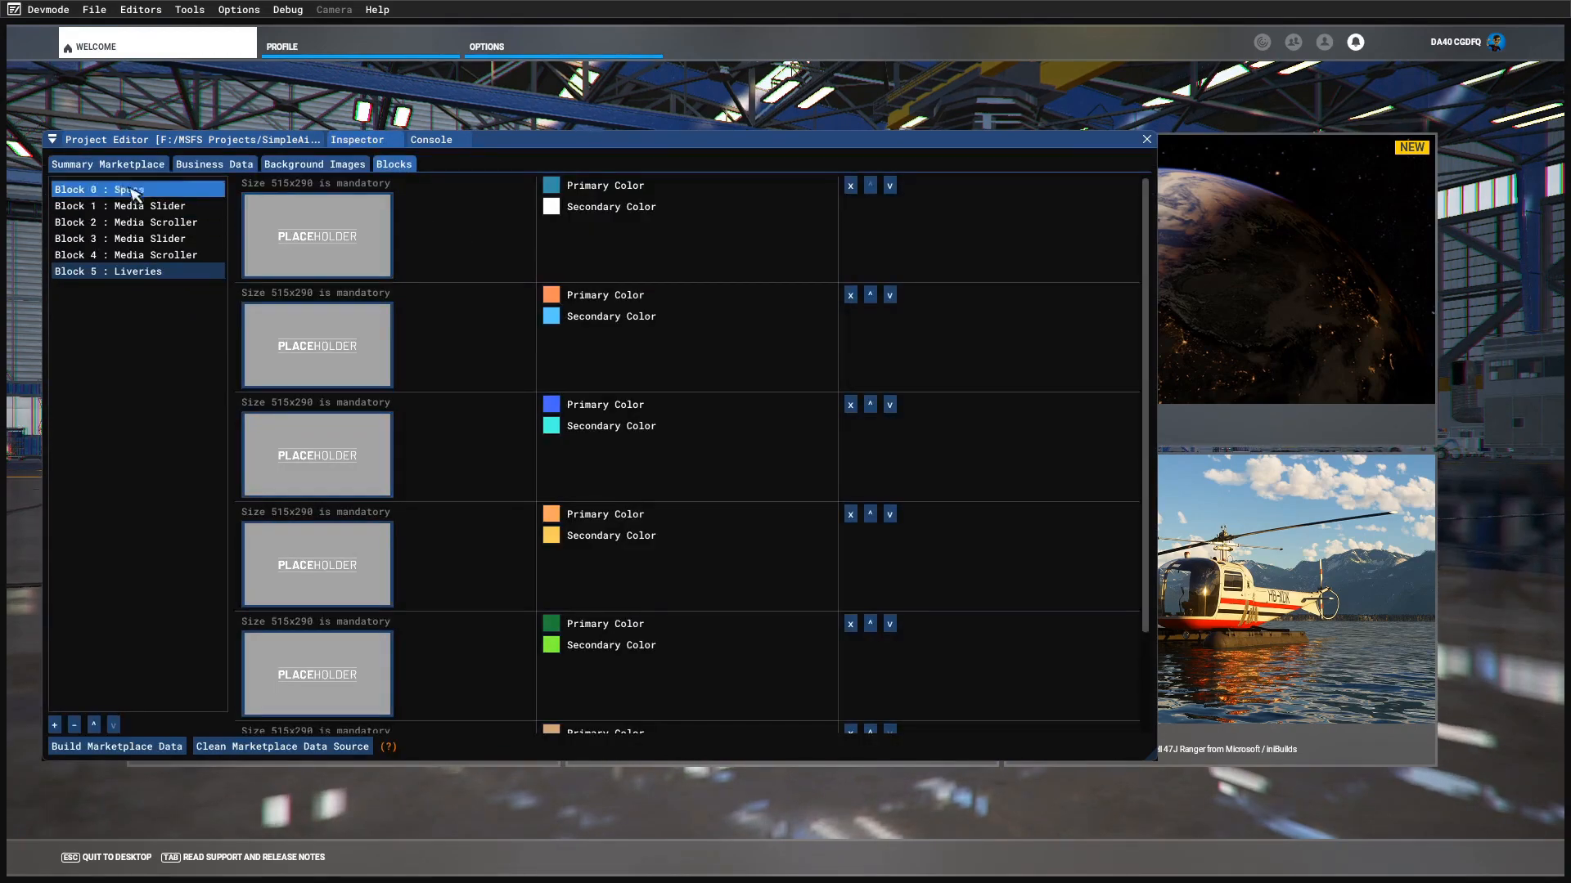
{"action": "left_click", "coordinate": [114, 164]}
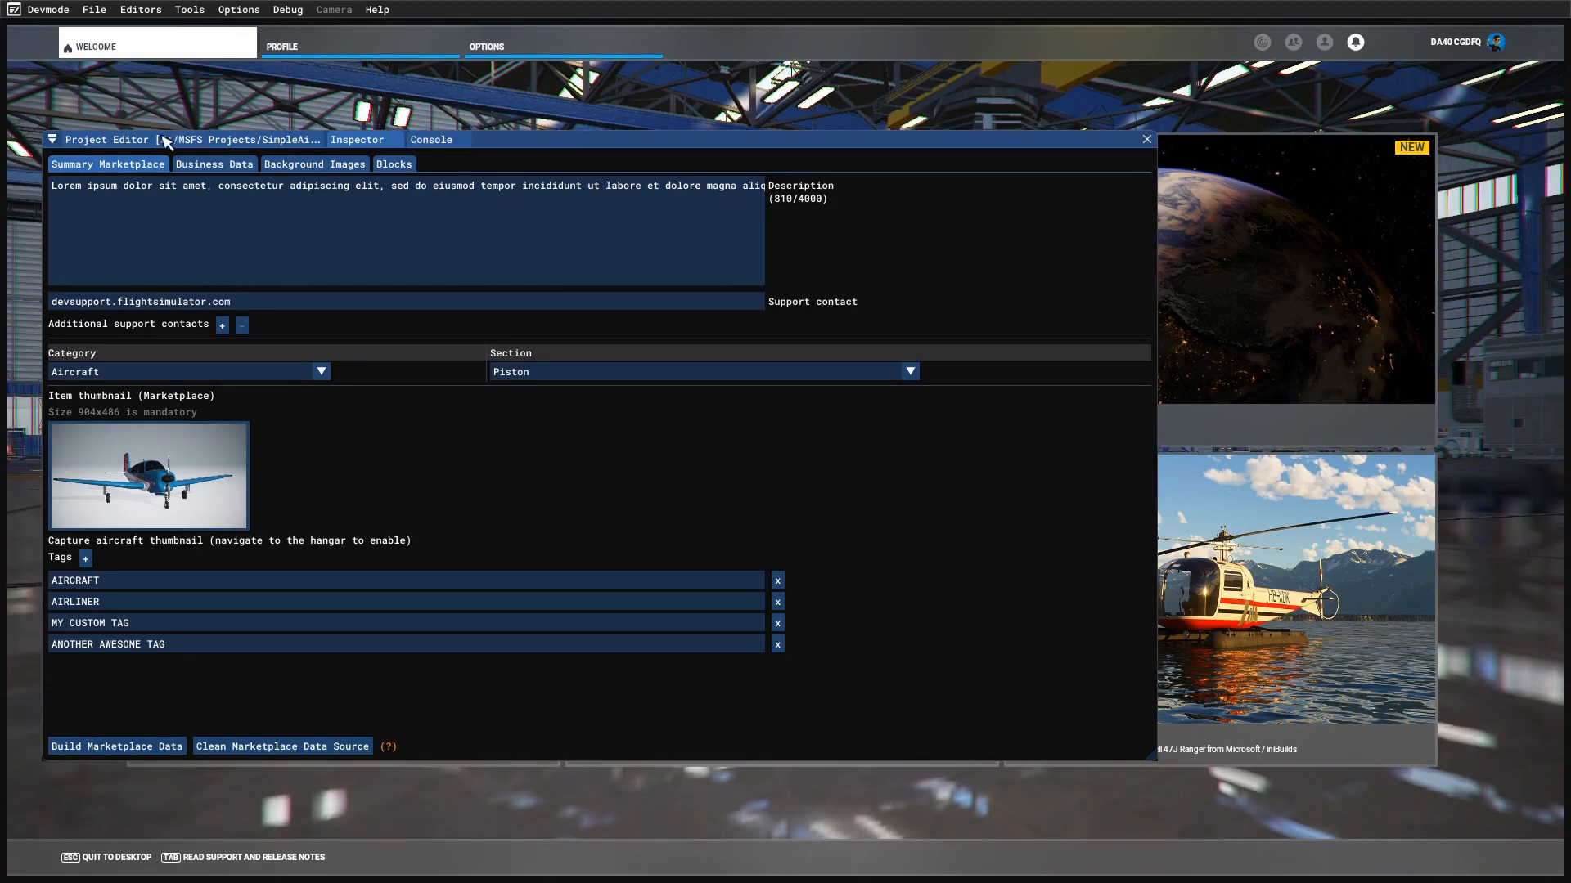
- Return to the Project Editor, shift its window slightly down, and bring File Explorer's SimpleAircraft folder in front of the simulator
{"action": "left_click", "coordinate": [135, 146]}
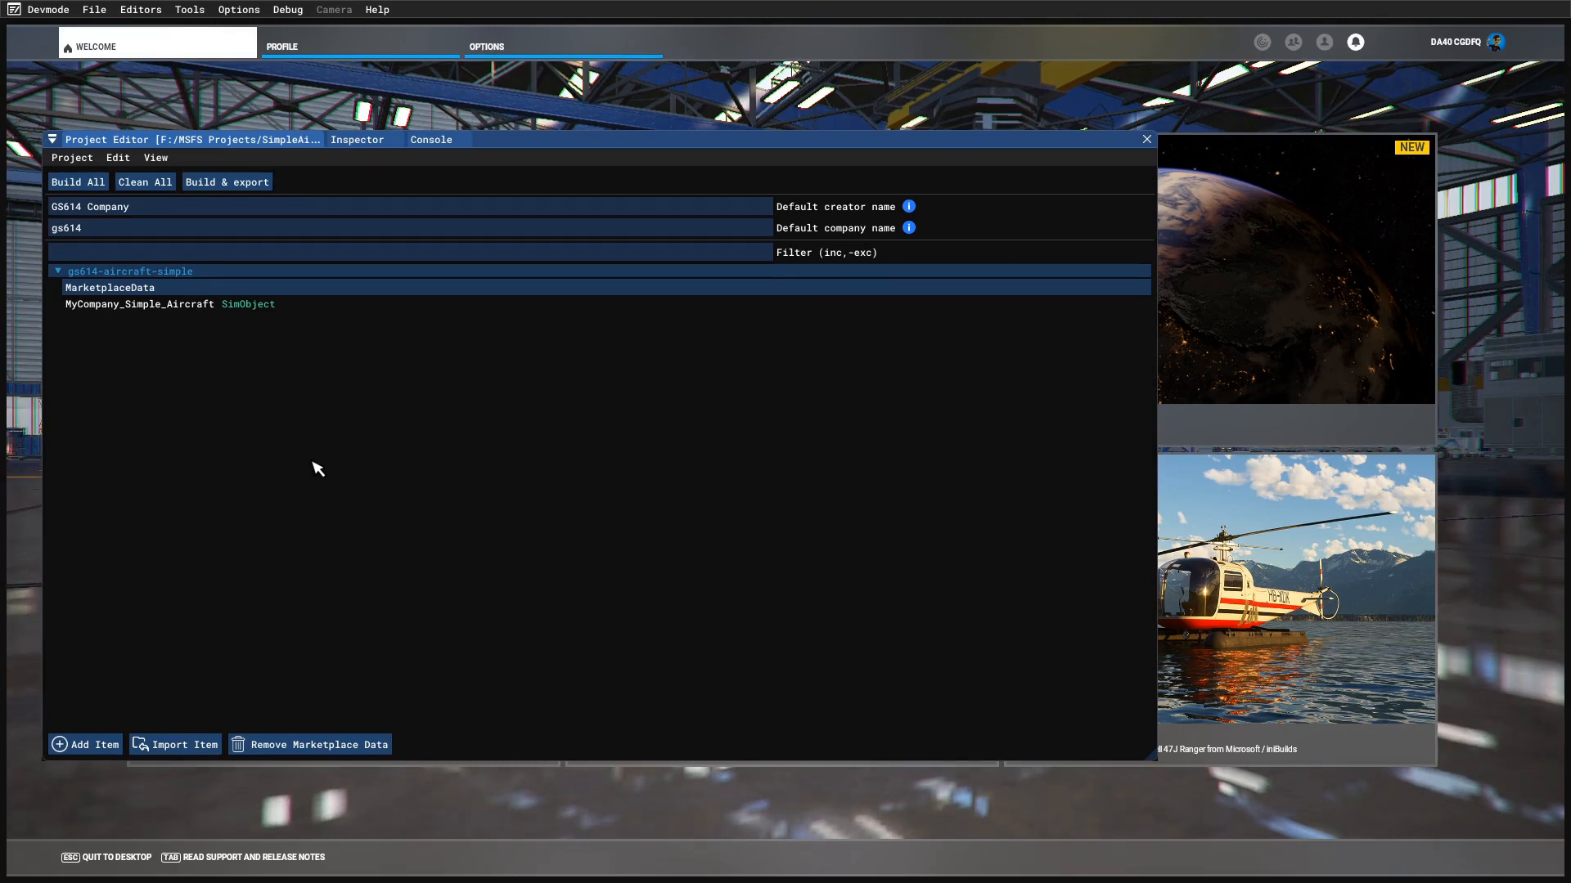
{"action": "left_click_drag", "start_coordinate": [315, 472], "coordinate": [333, 511]}
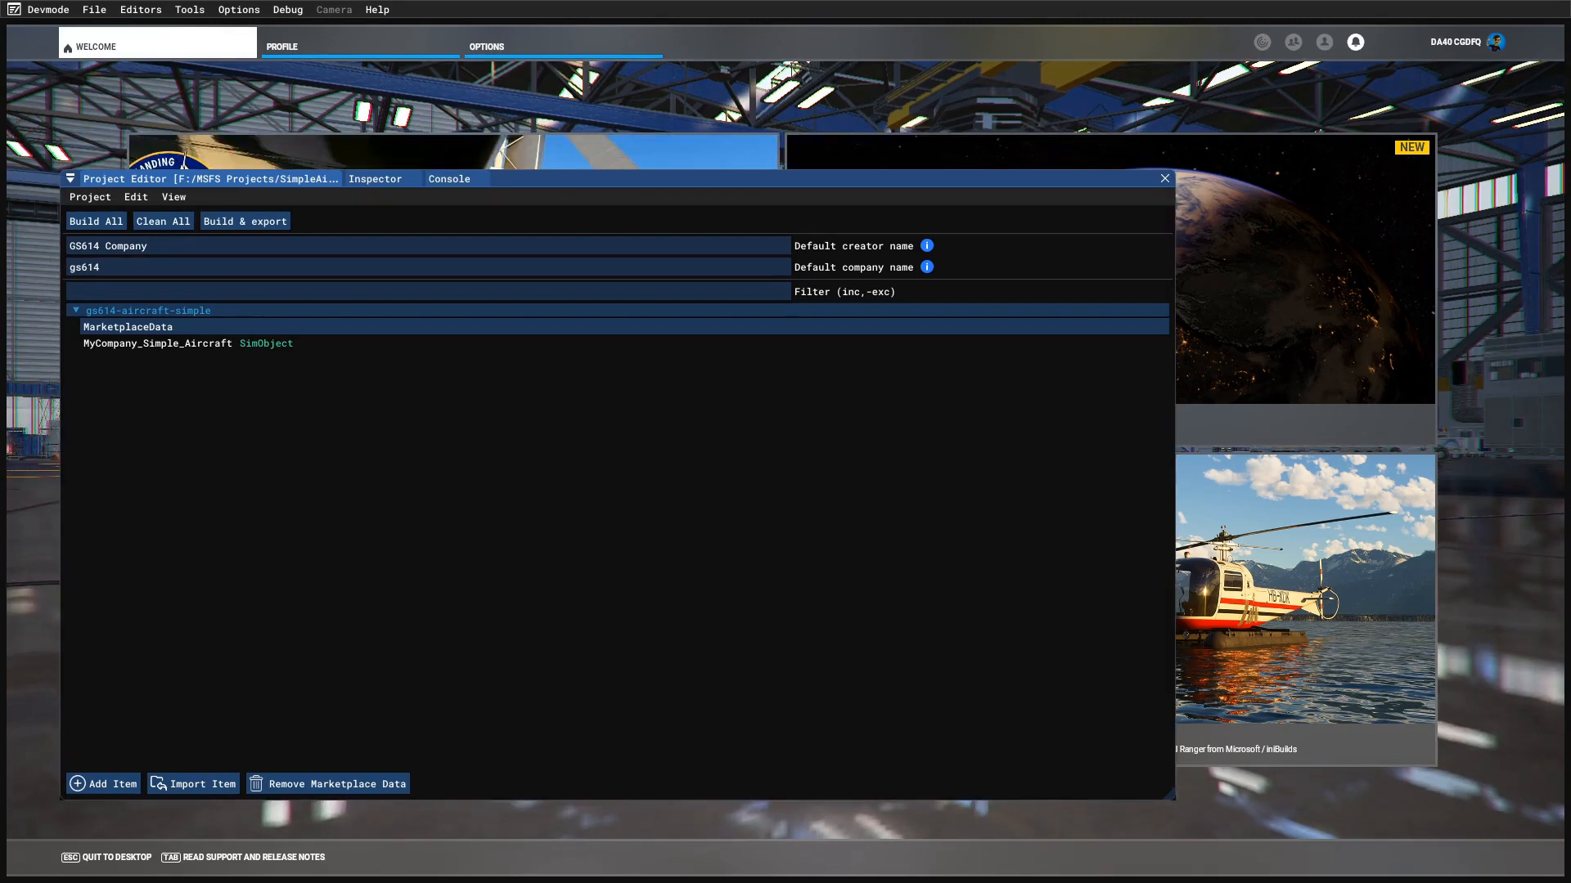
{"action": "left_click_drag", "start_coordinate": [0, 329], "coordinate": [416, 356]}
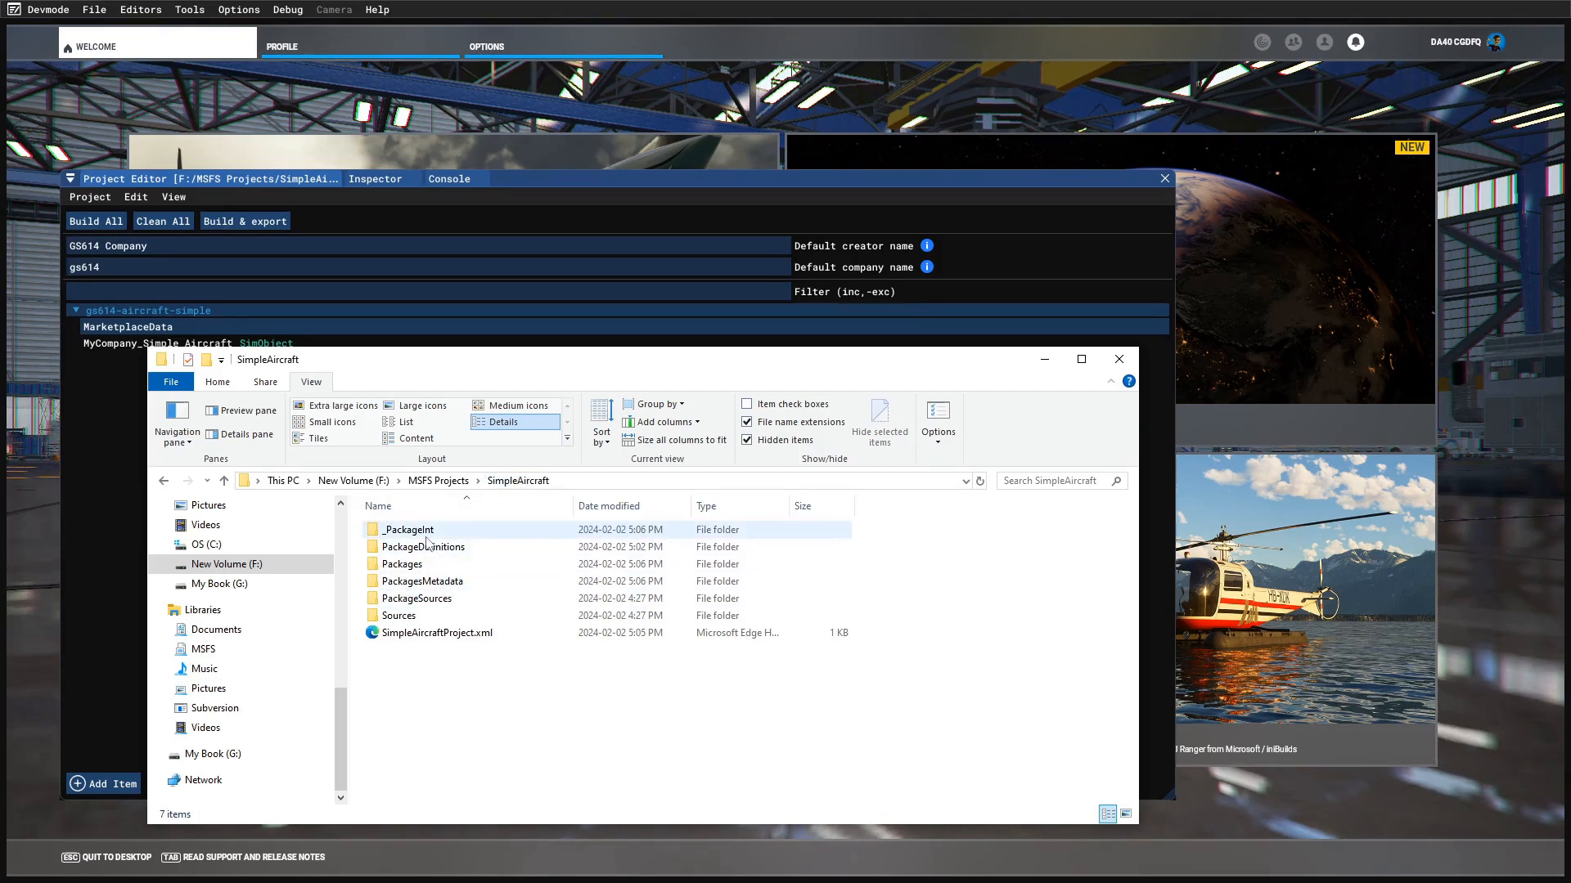
- Examine the _PackageInt, Packages and PackagesMetadata folders generated in the SimpleAircraft project folder, and return to the simulator
{"action": "mouse_move", "coordinate": [426, 536]}
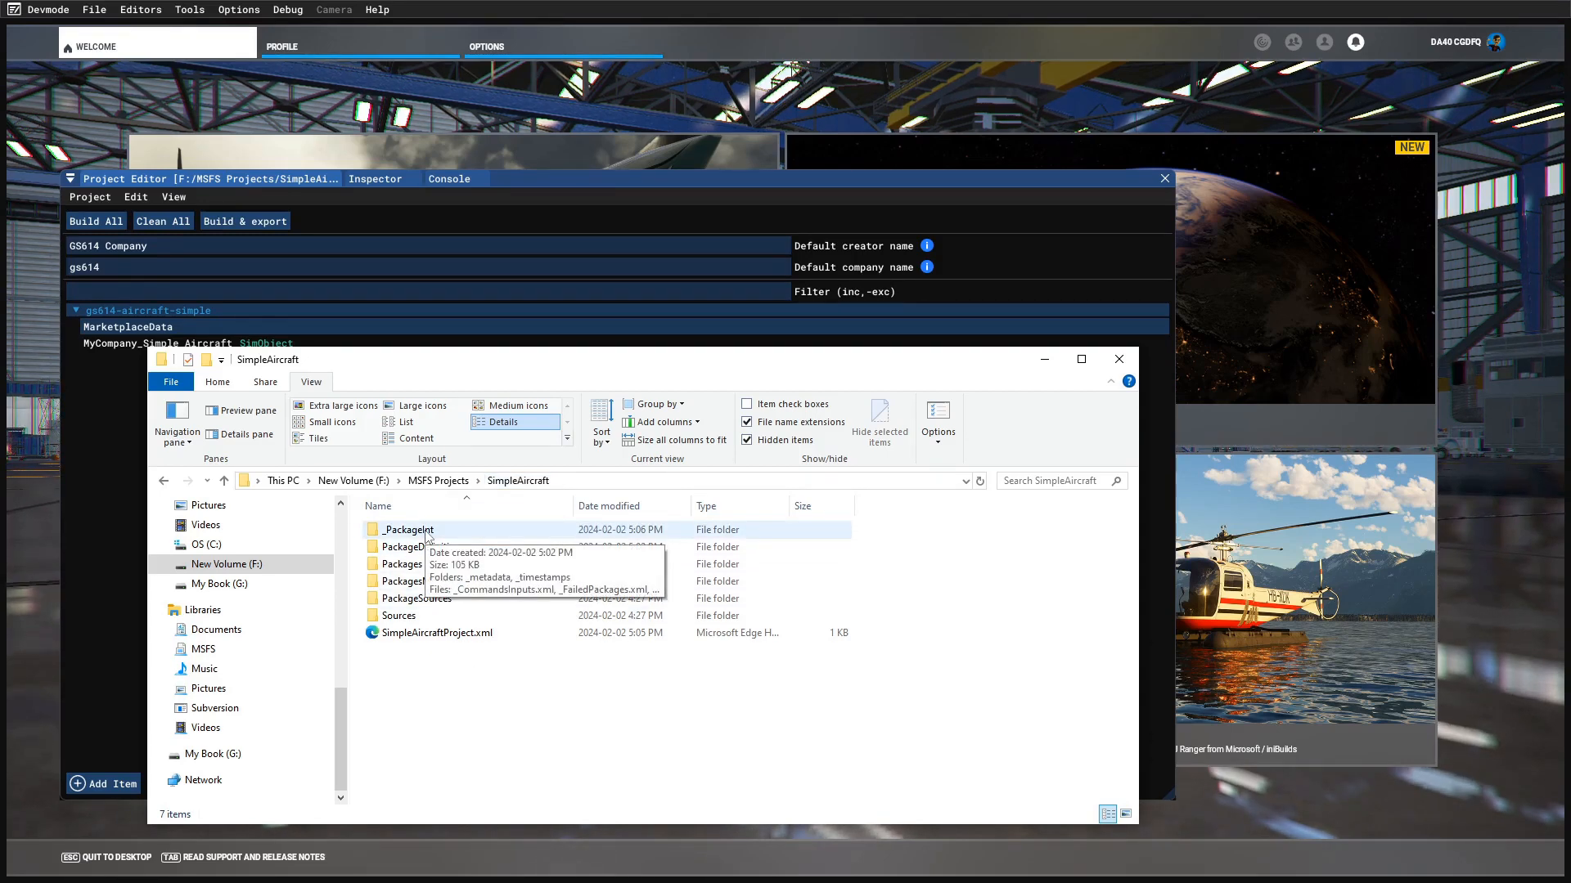
{"action": "left_click", "coordinate": [407, 533]}
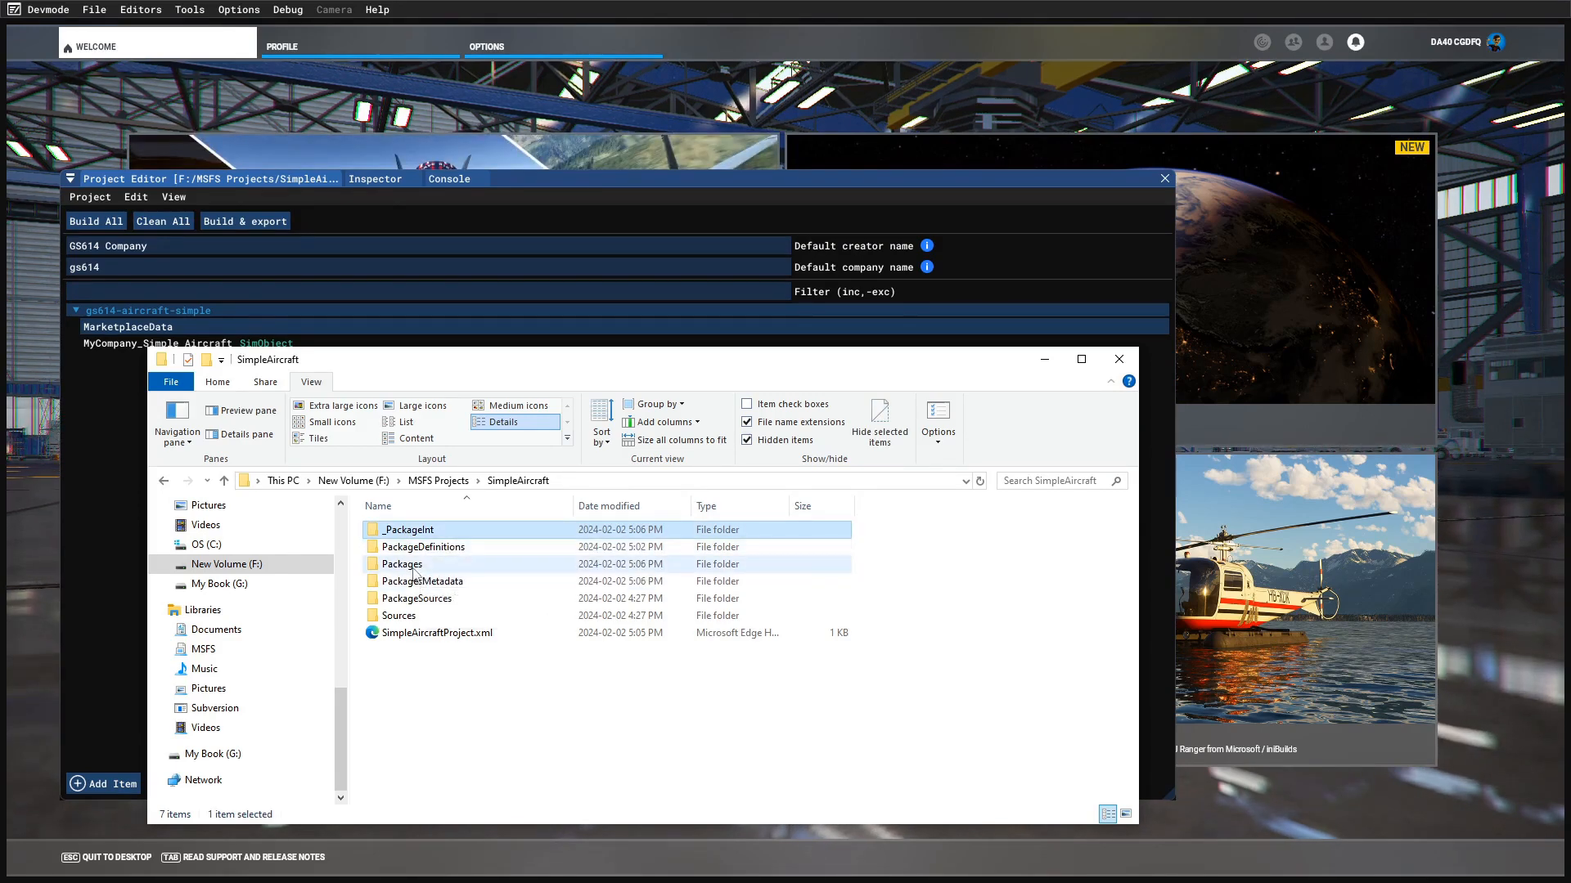
{"action": "left_click", "coordinate": [450, 564]}
{"action": "left_click", "coordinate": [451, 583]}
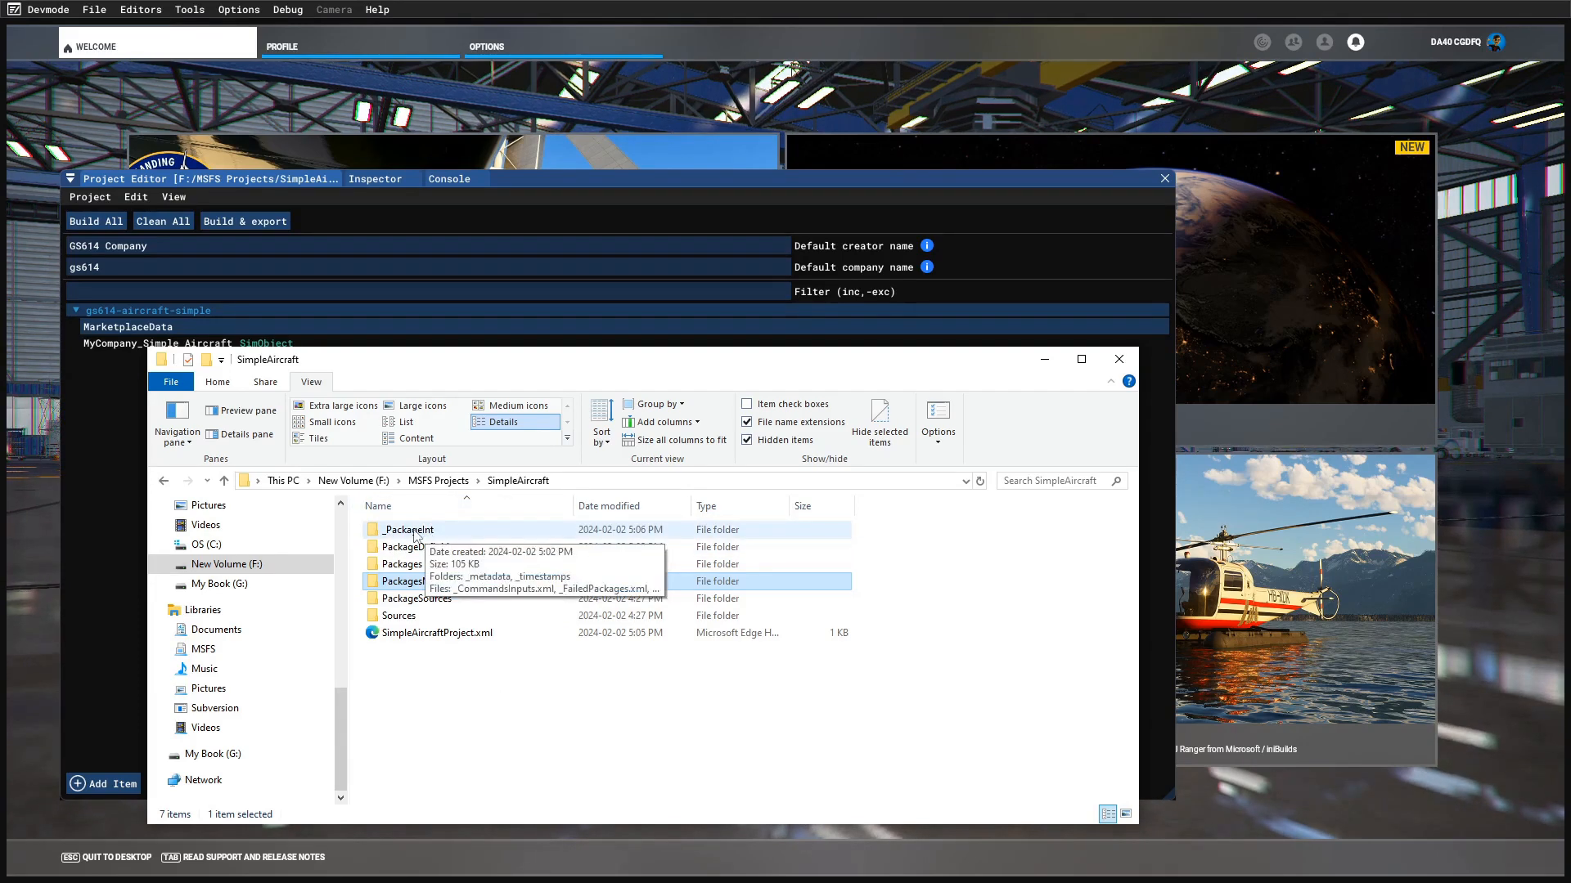
{"action": "left_click", "coordinate": [413, 564]}
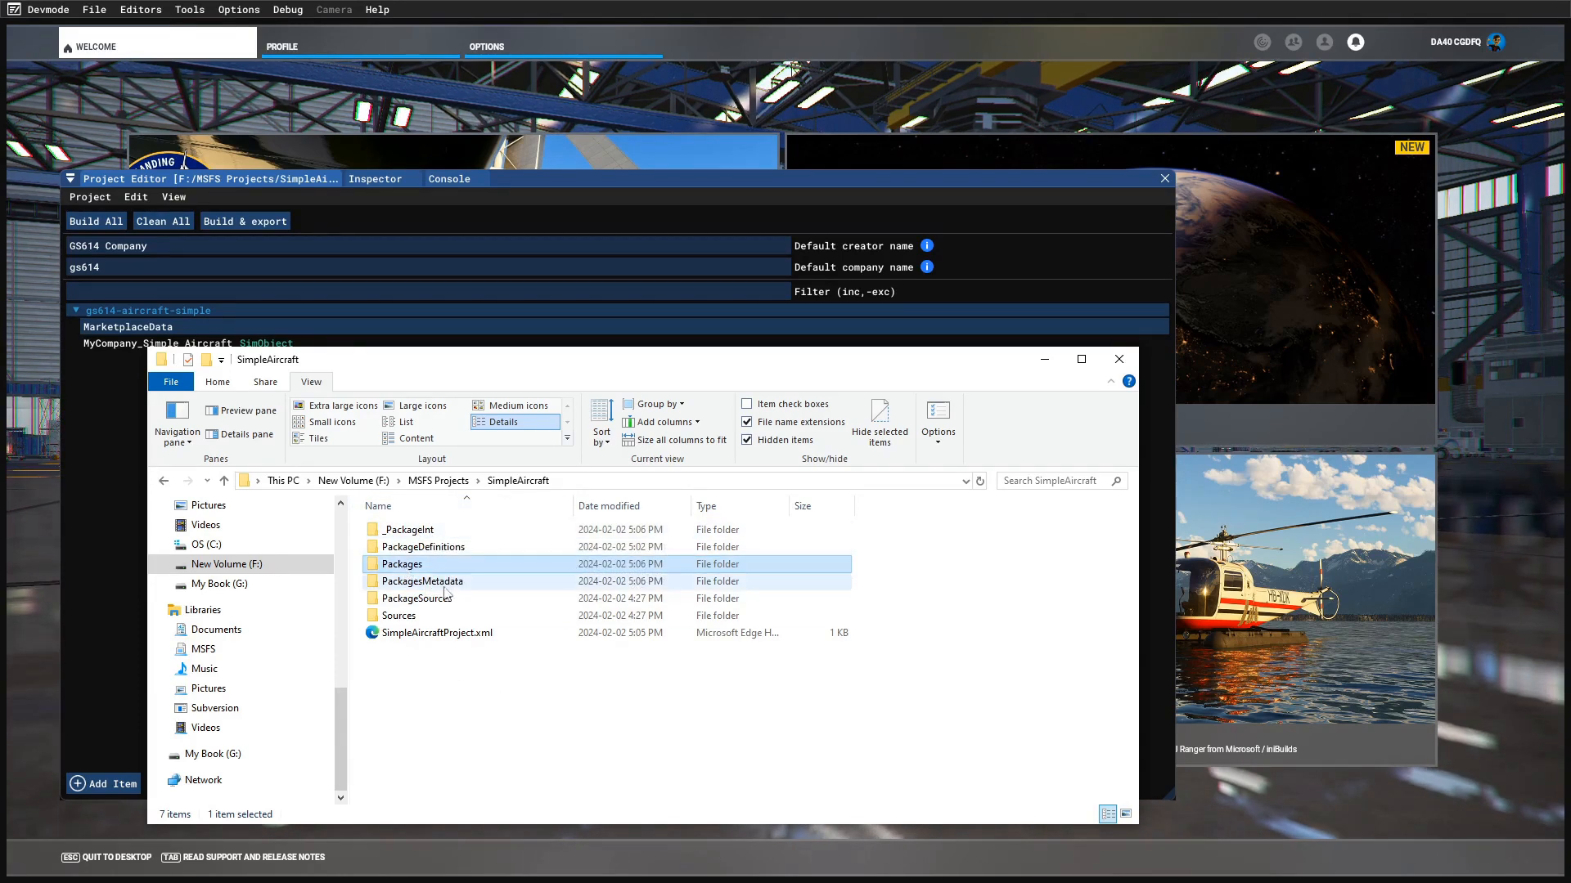
{"action": "left_click", "coordinate": [429, 584]}
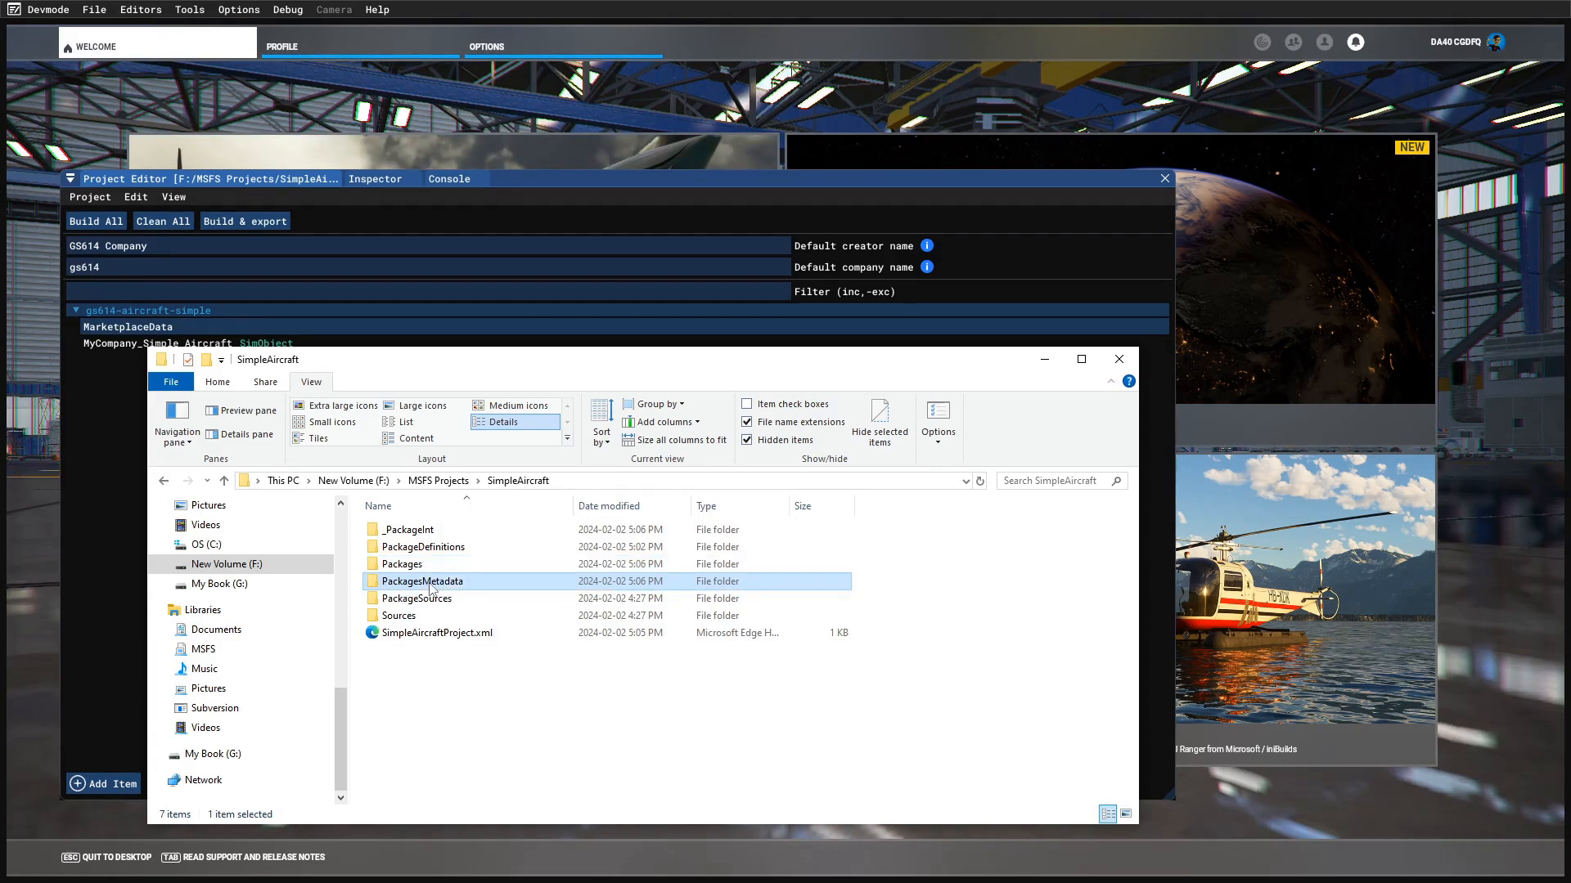
{"action": "key", "text": "alt+Tab"}
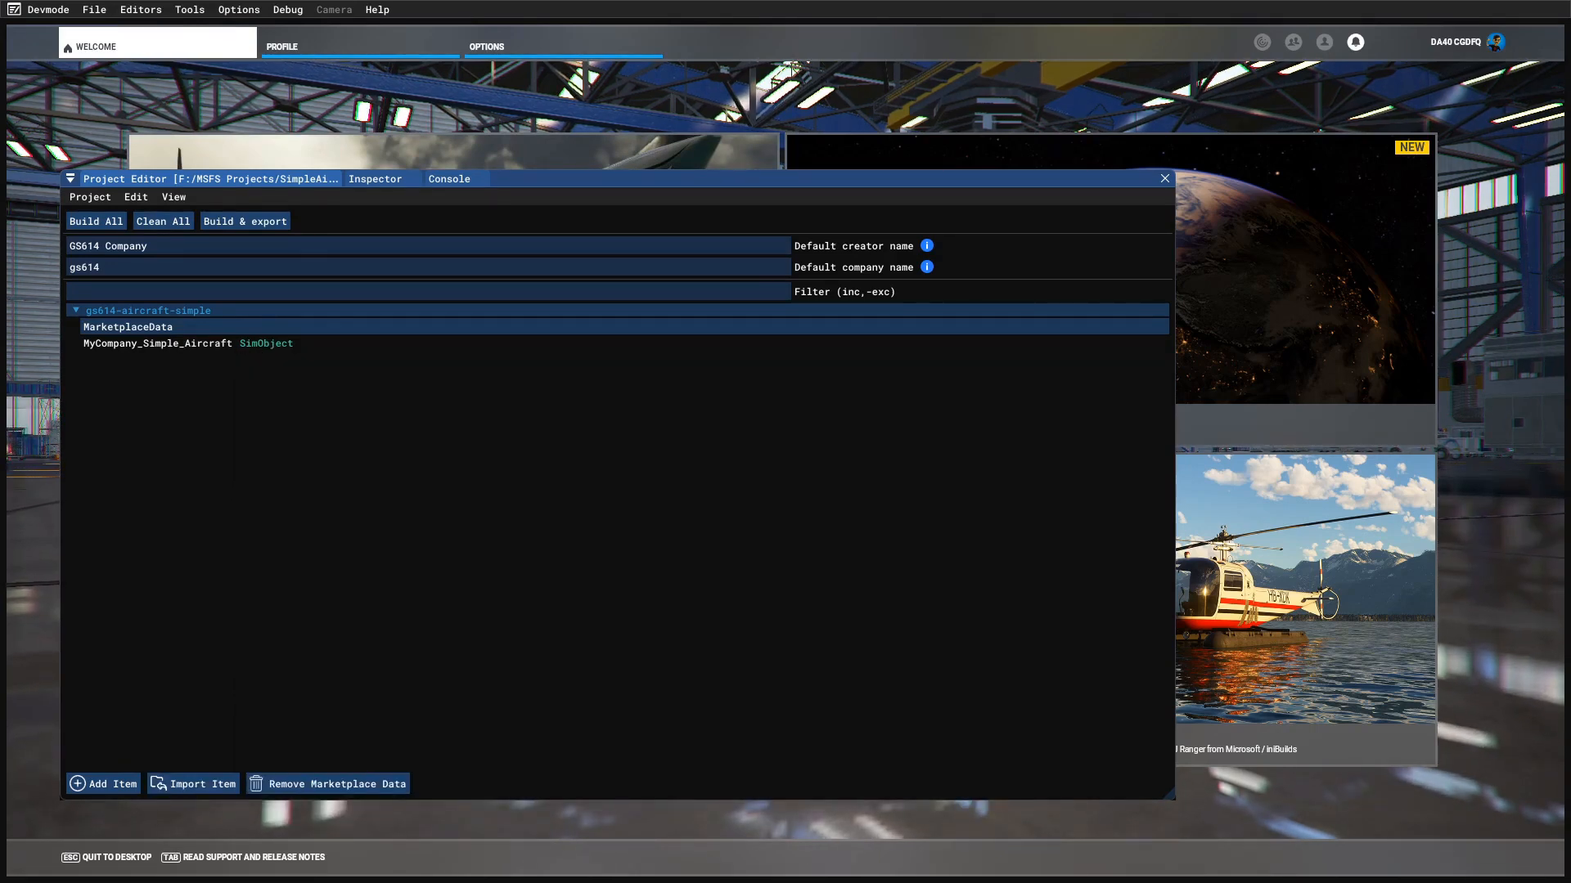
- Review the thumbnail messages in the Console with the details collapsed, and bring File Explorer's SimpleAircraft project folder to the front
{"action": "left_click", "coordinate": [455, 177]}
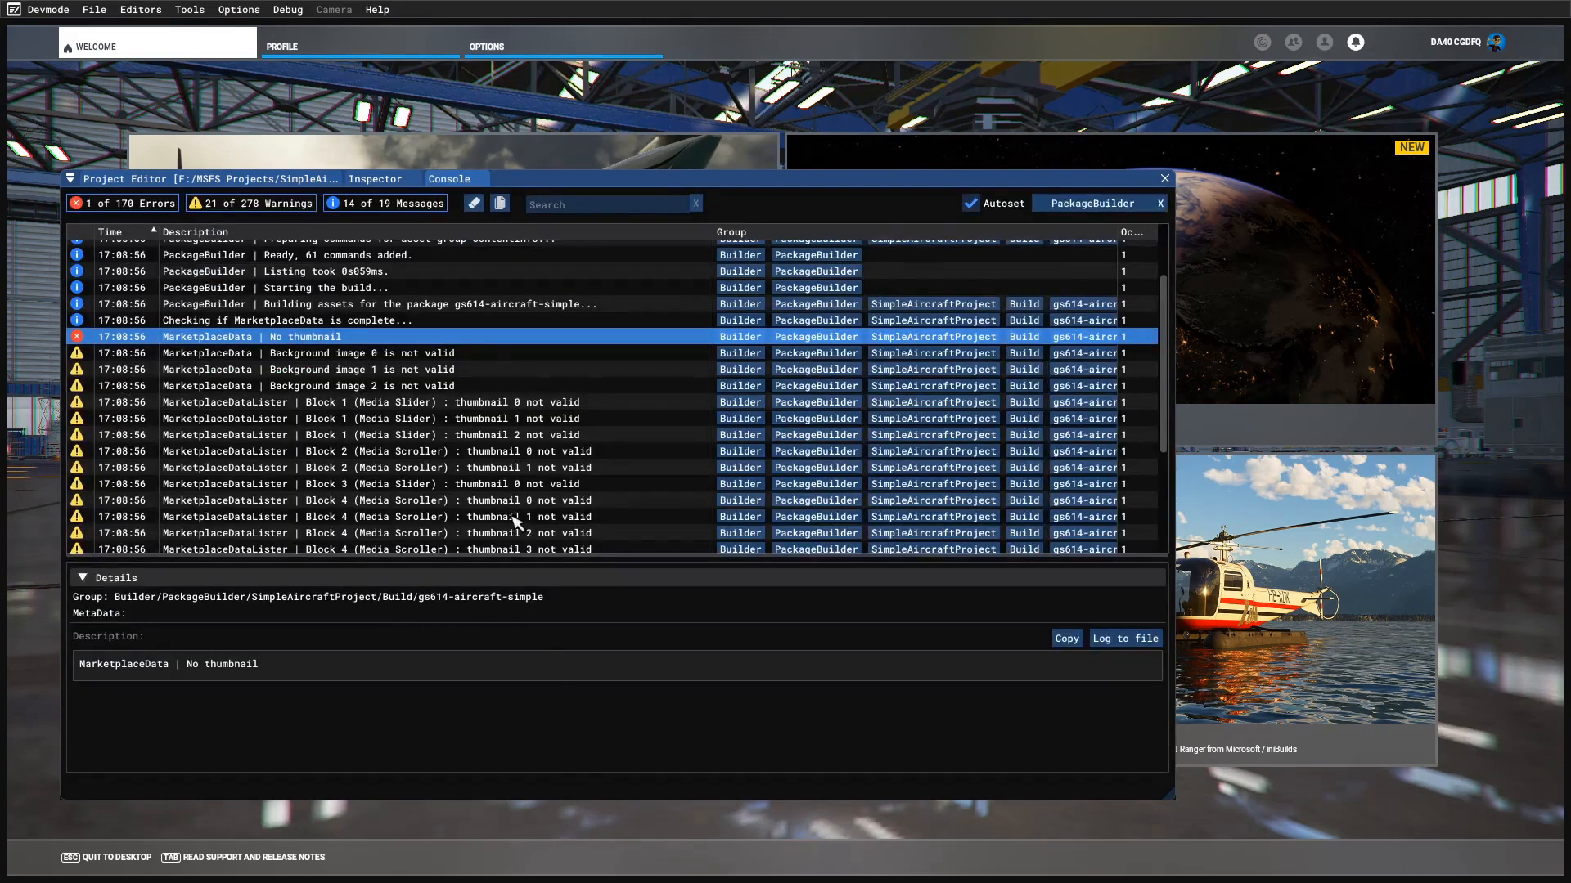
{"action": "left_click", "coordinate": [85, 579]}
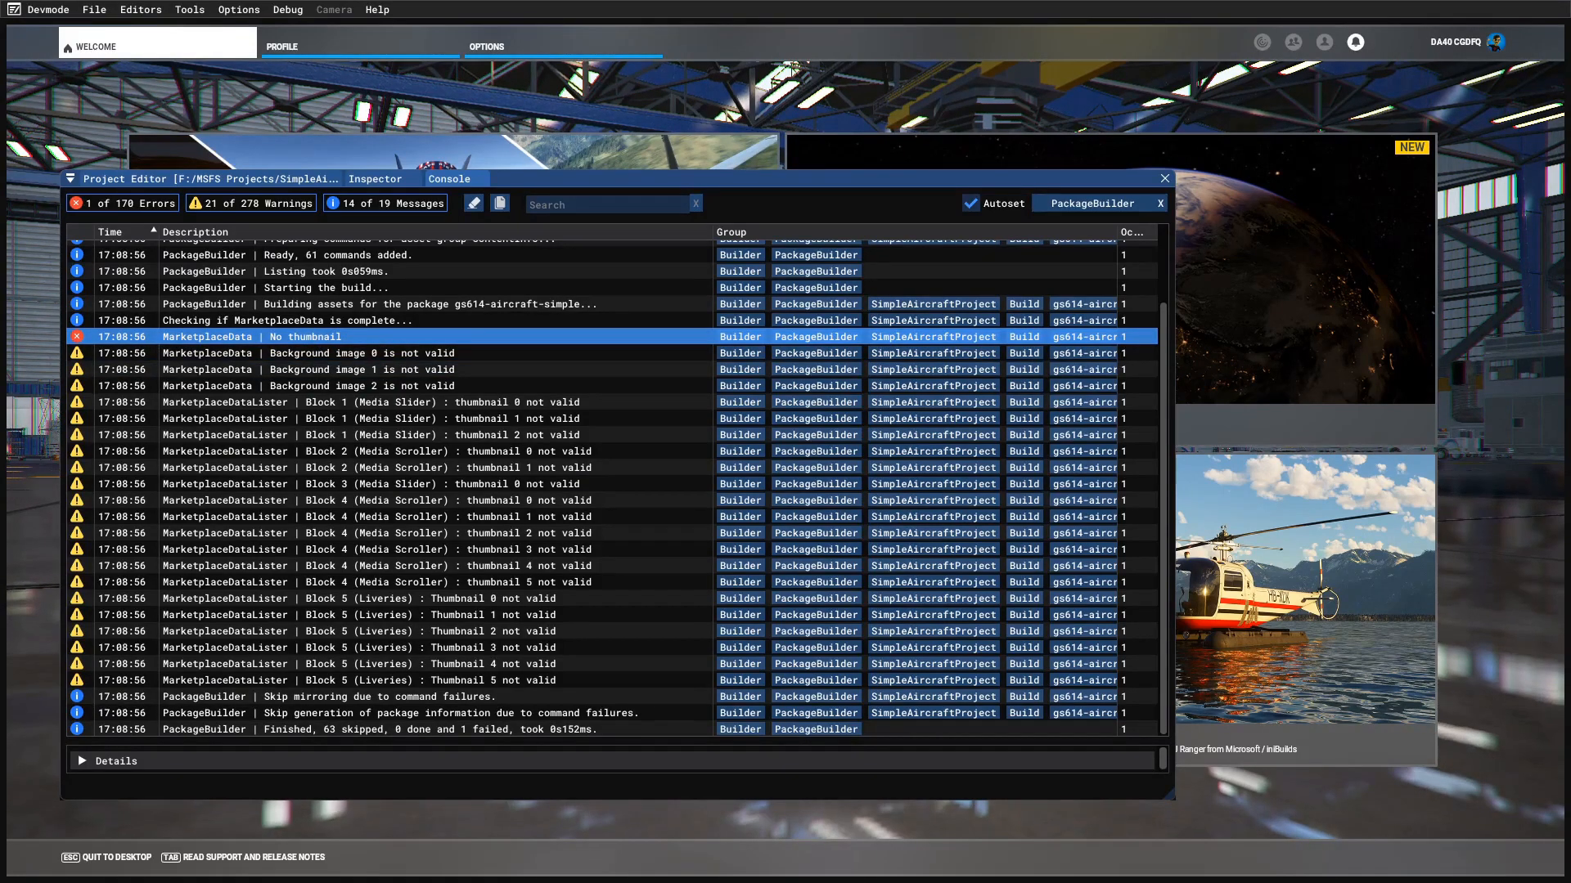
{"action": "left_click_drag", "start_coordinate": [0, 321], "coordinate": [414, 261]}
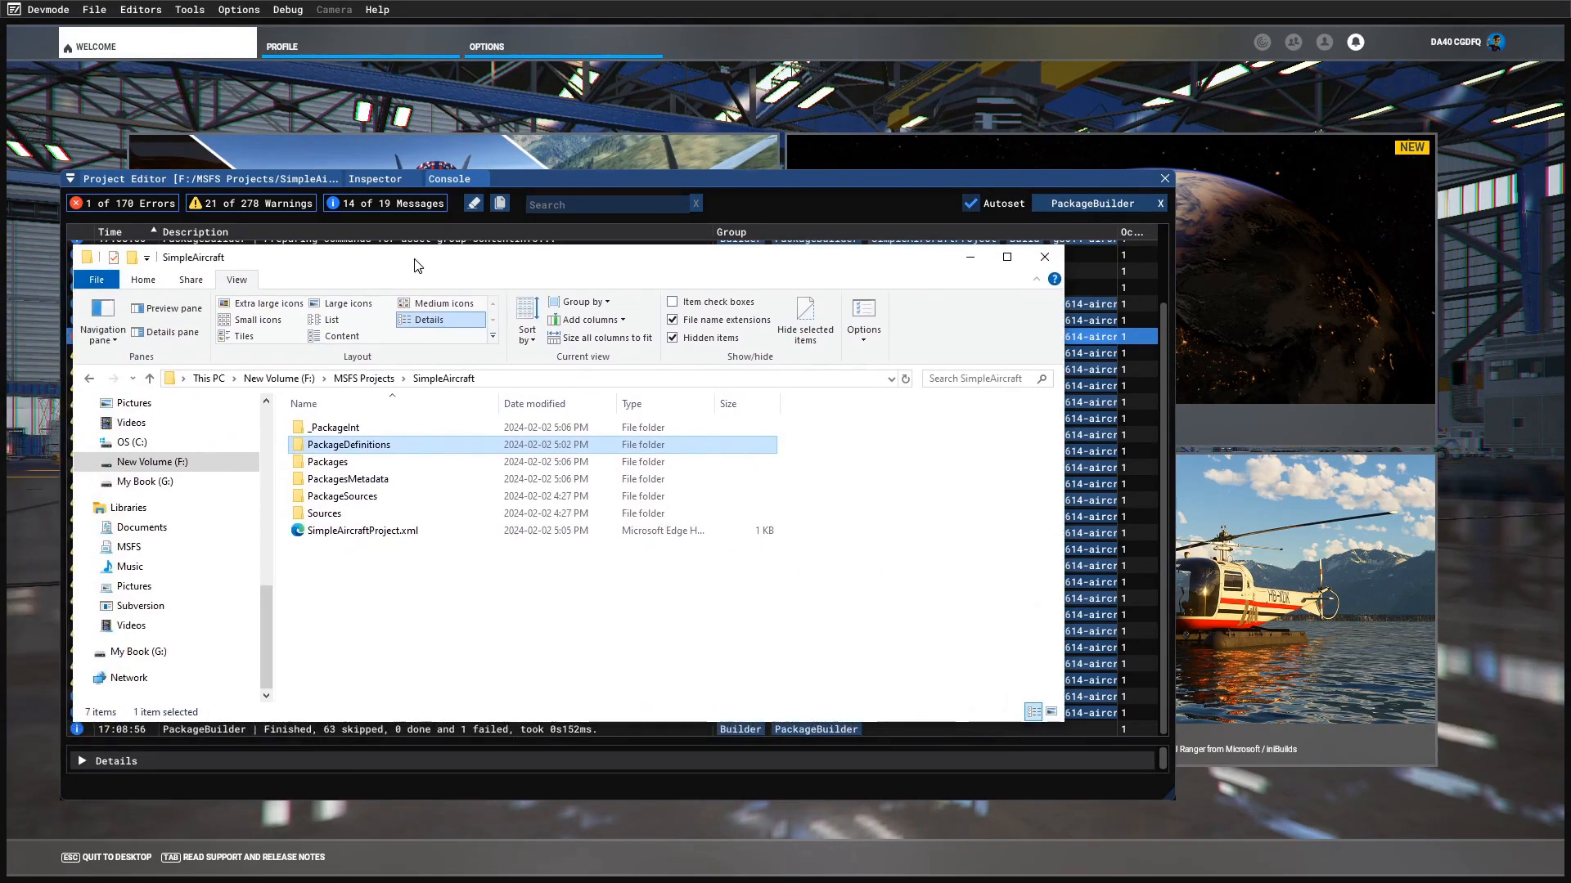
- Examine the ContentInfo and MarketplaceData folders of gs614-aircraft-simple inside the project's PackageDefinitions folder
{"action": "double_click", "coordinate": [350, 446]}
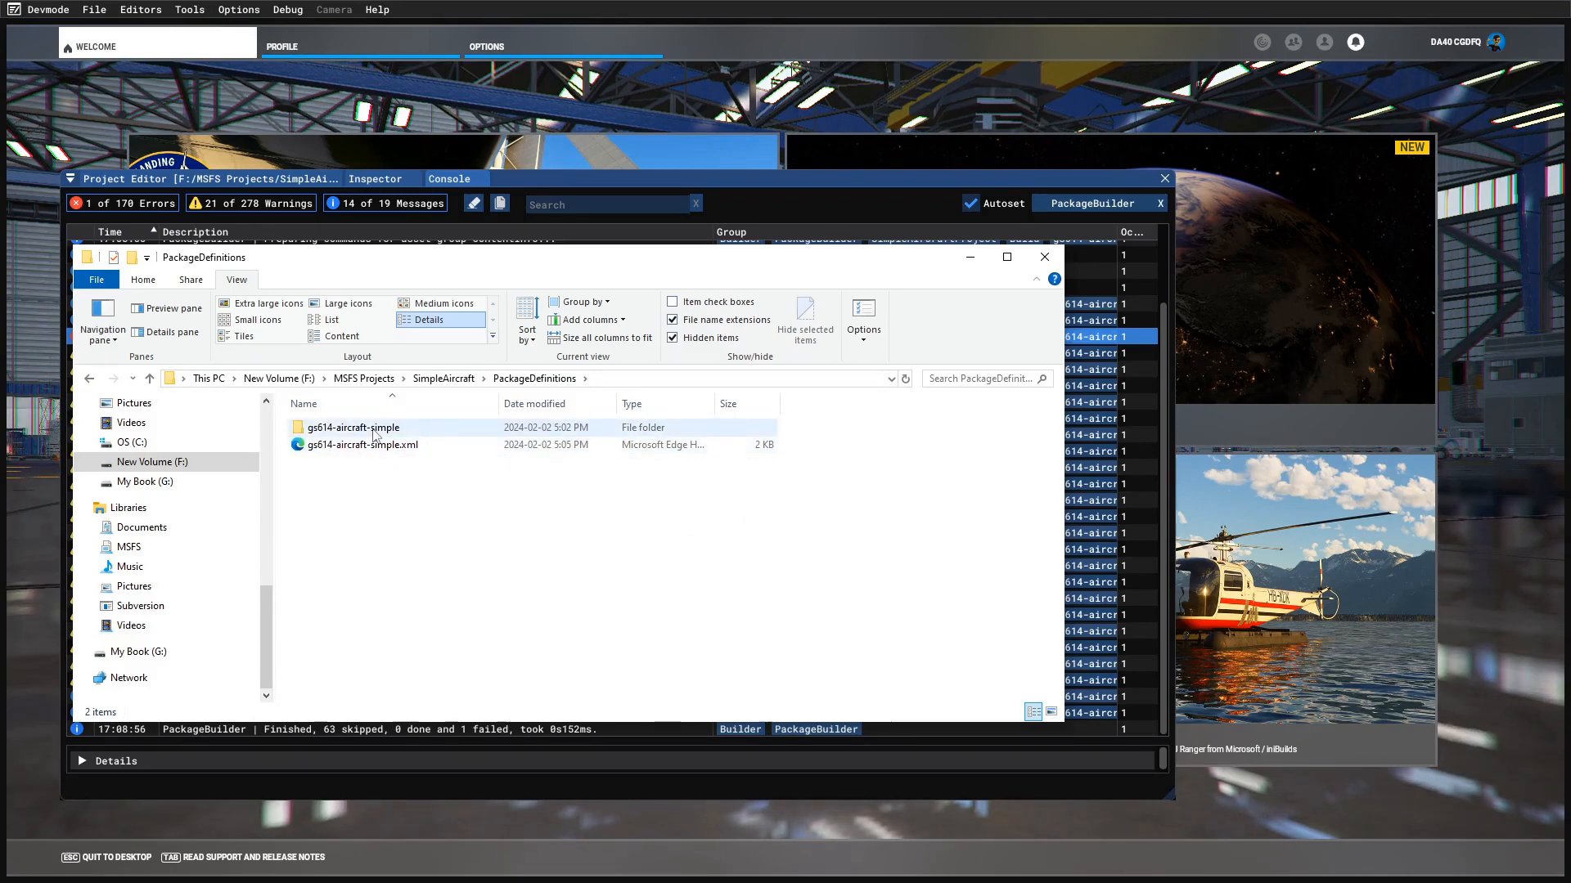
{"action": "double_click", "coordinate": [360, 428]}
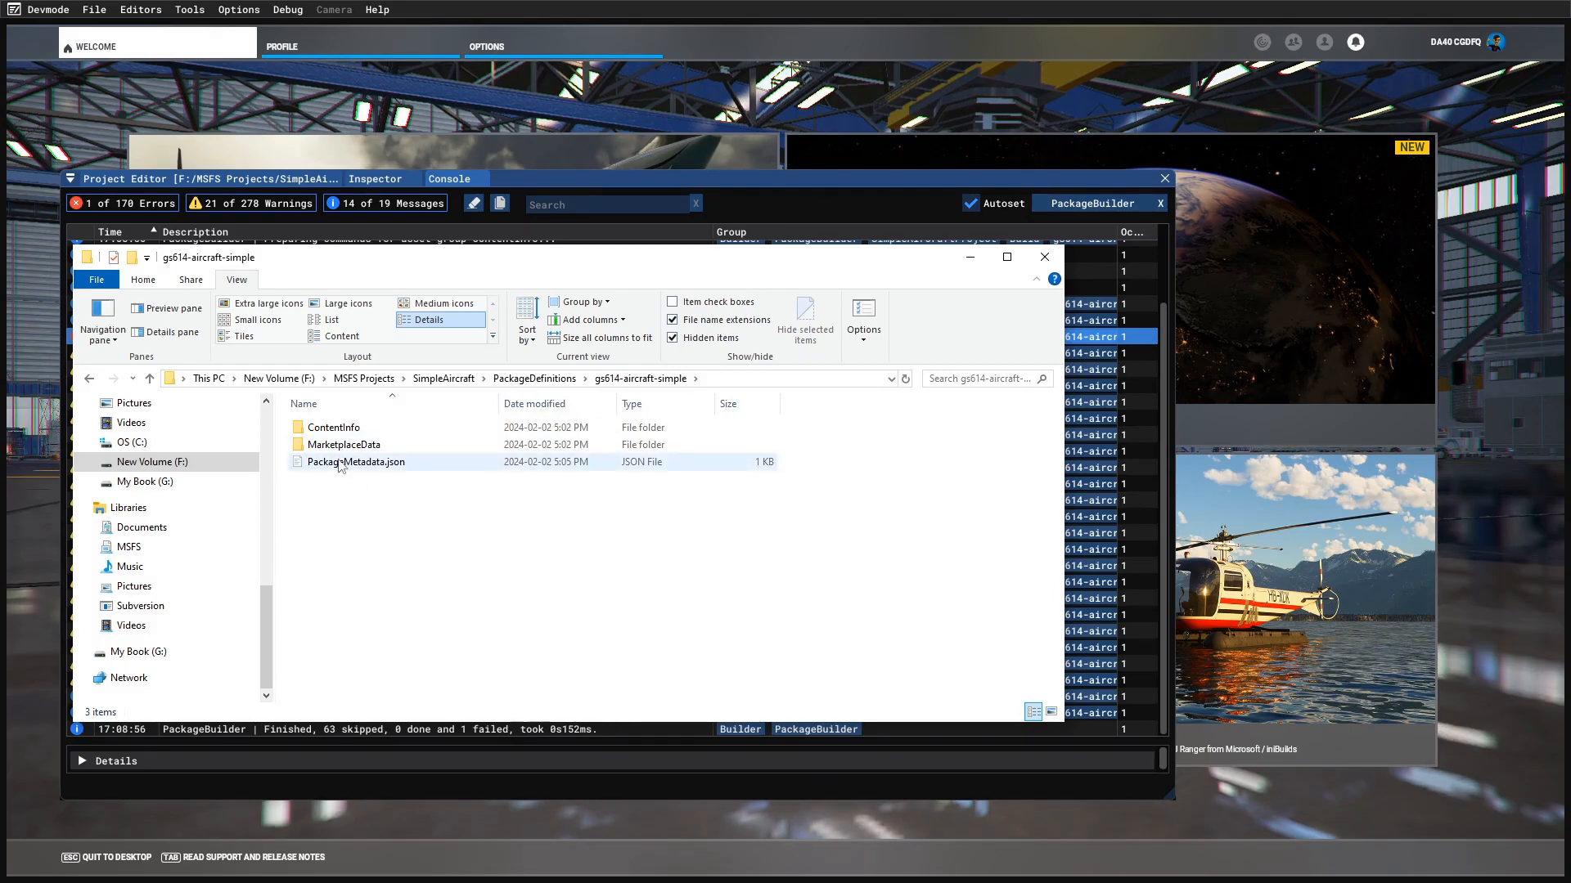
{"action": "double_click", "coordinate": [335, 428]}
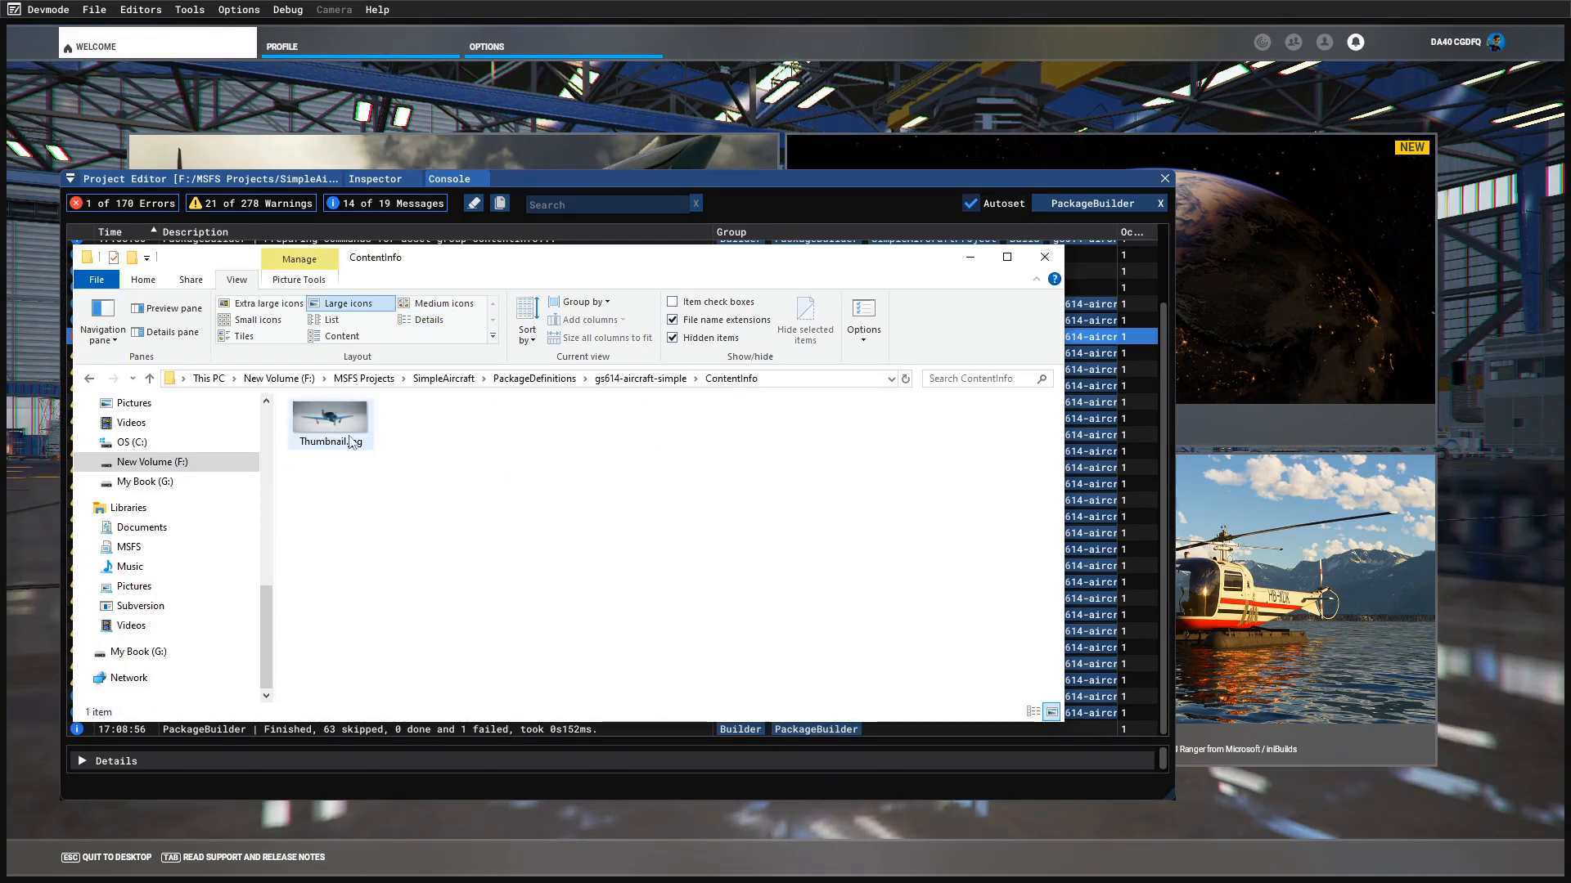
{"action": "left_click", "coordinate": [645, 380]}
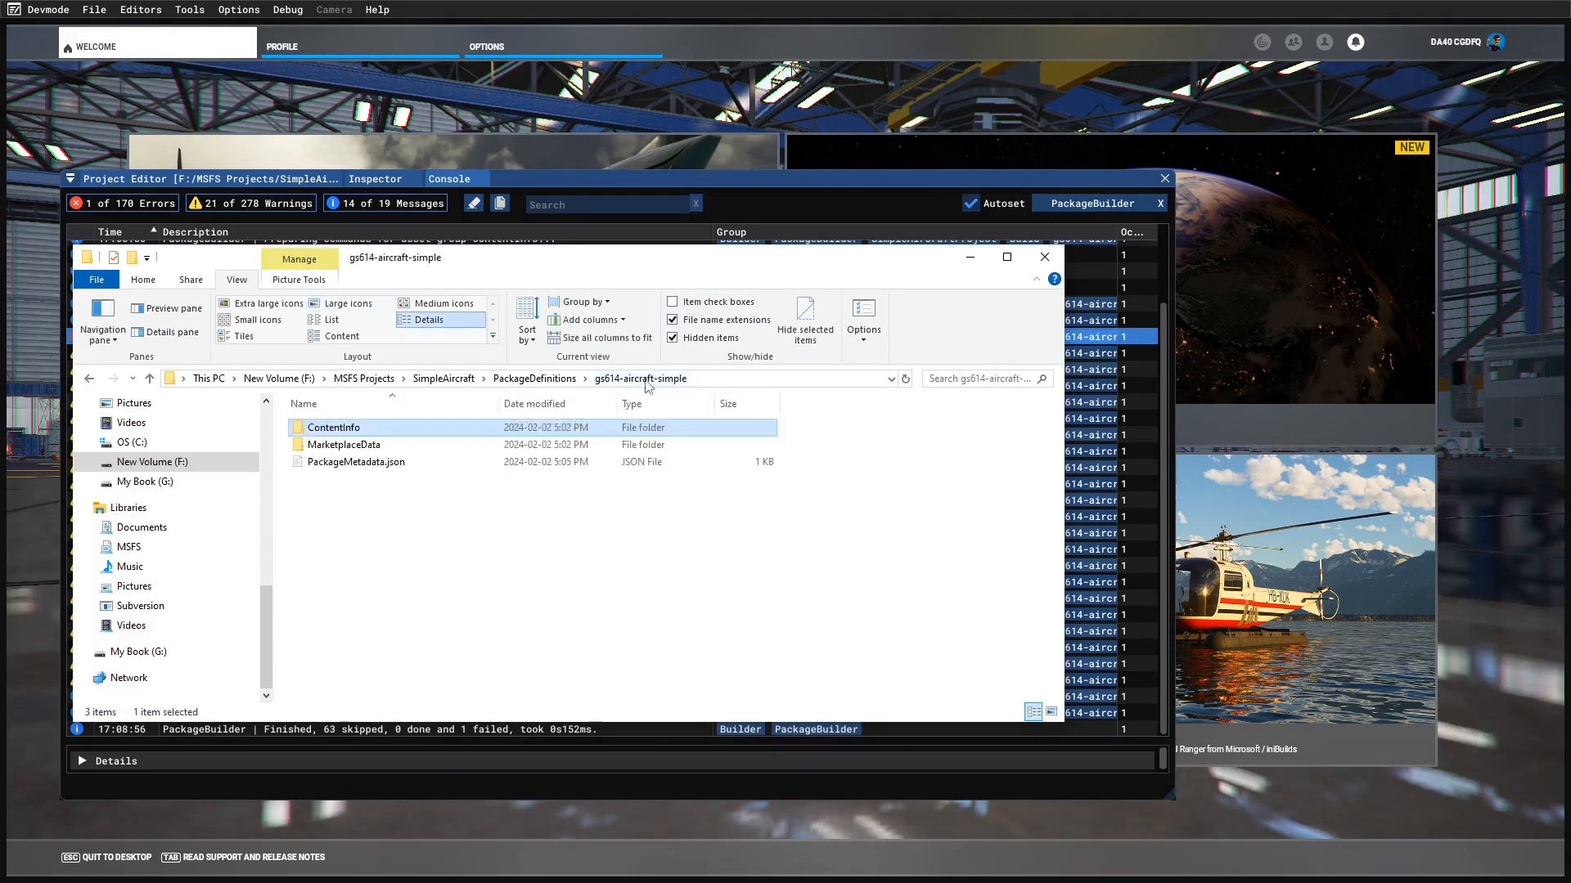
{"action": "double_click", "coordinate": [342, 449]}
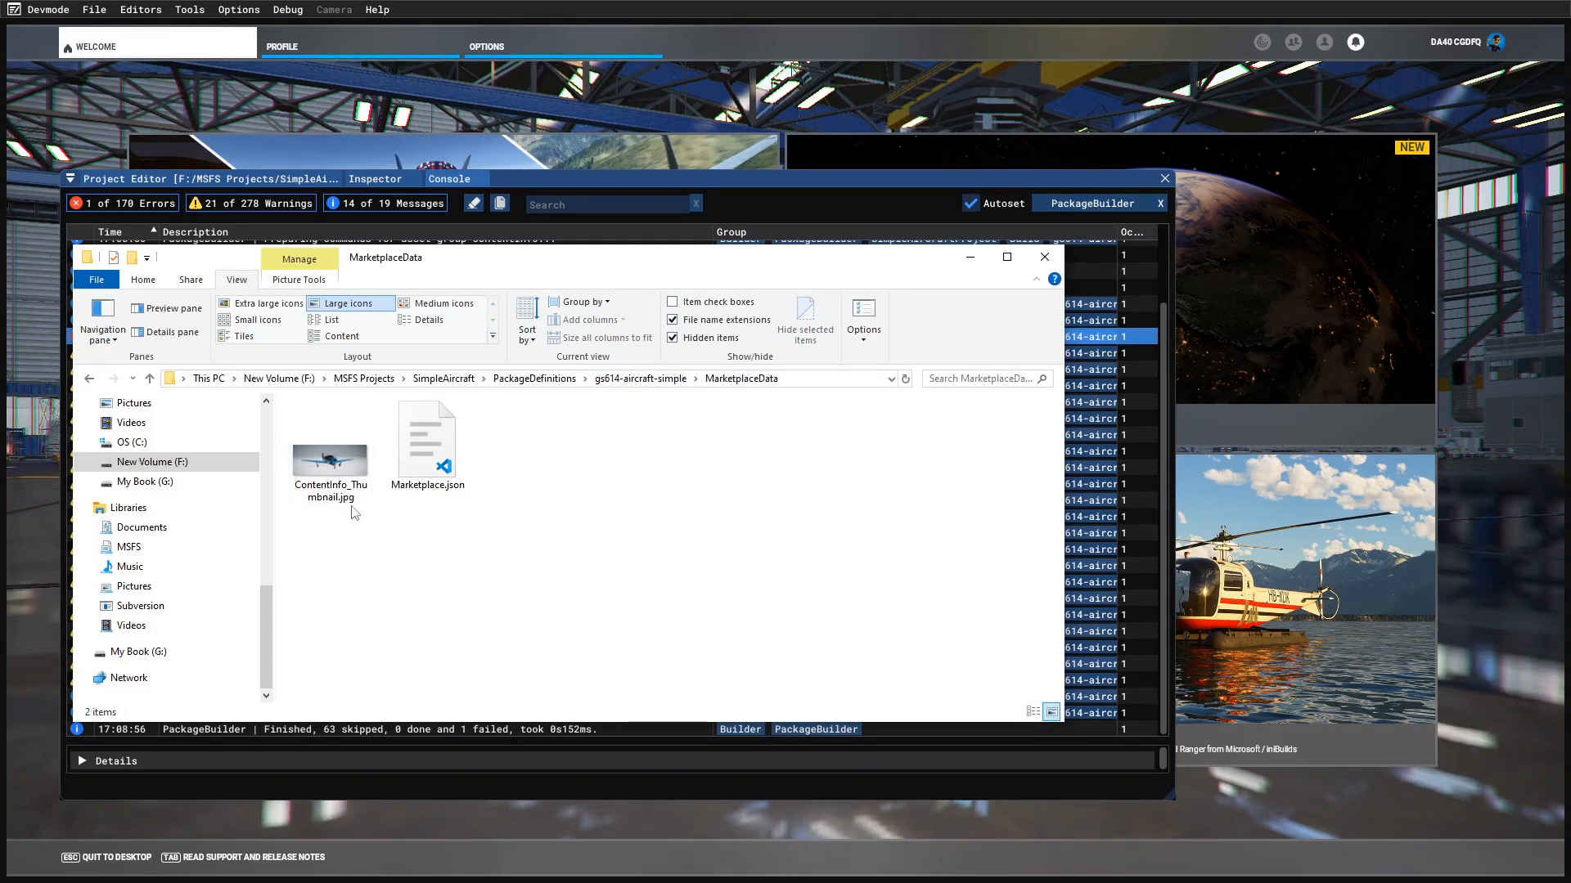
{"action": "left_click", "coordinate": [634, 379]}
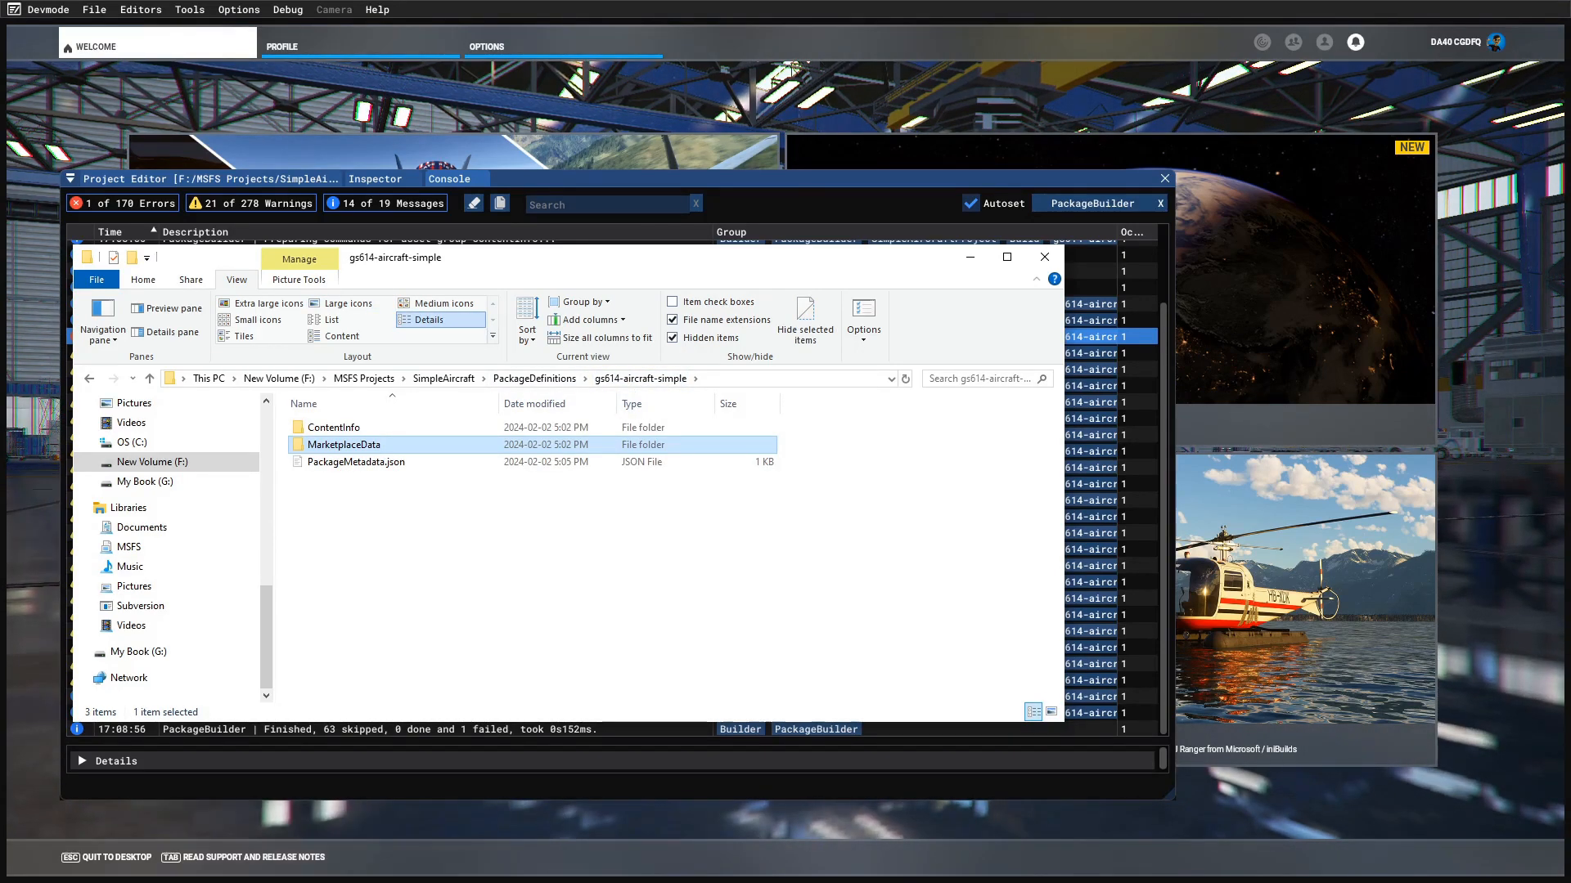
- In the second File Explorer window, open the MSFS SDK sample SimpleAircraft's PackageDefinitions folder and place that window beside the project's
{"action": "key", "text": "alt+Tab"}
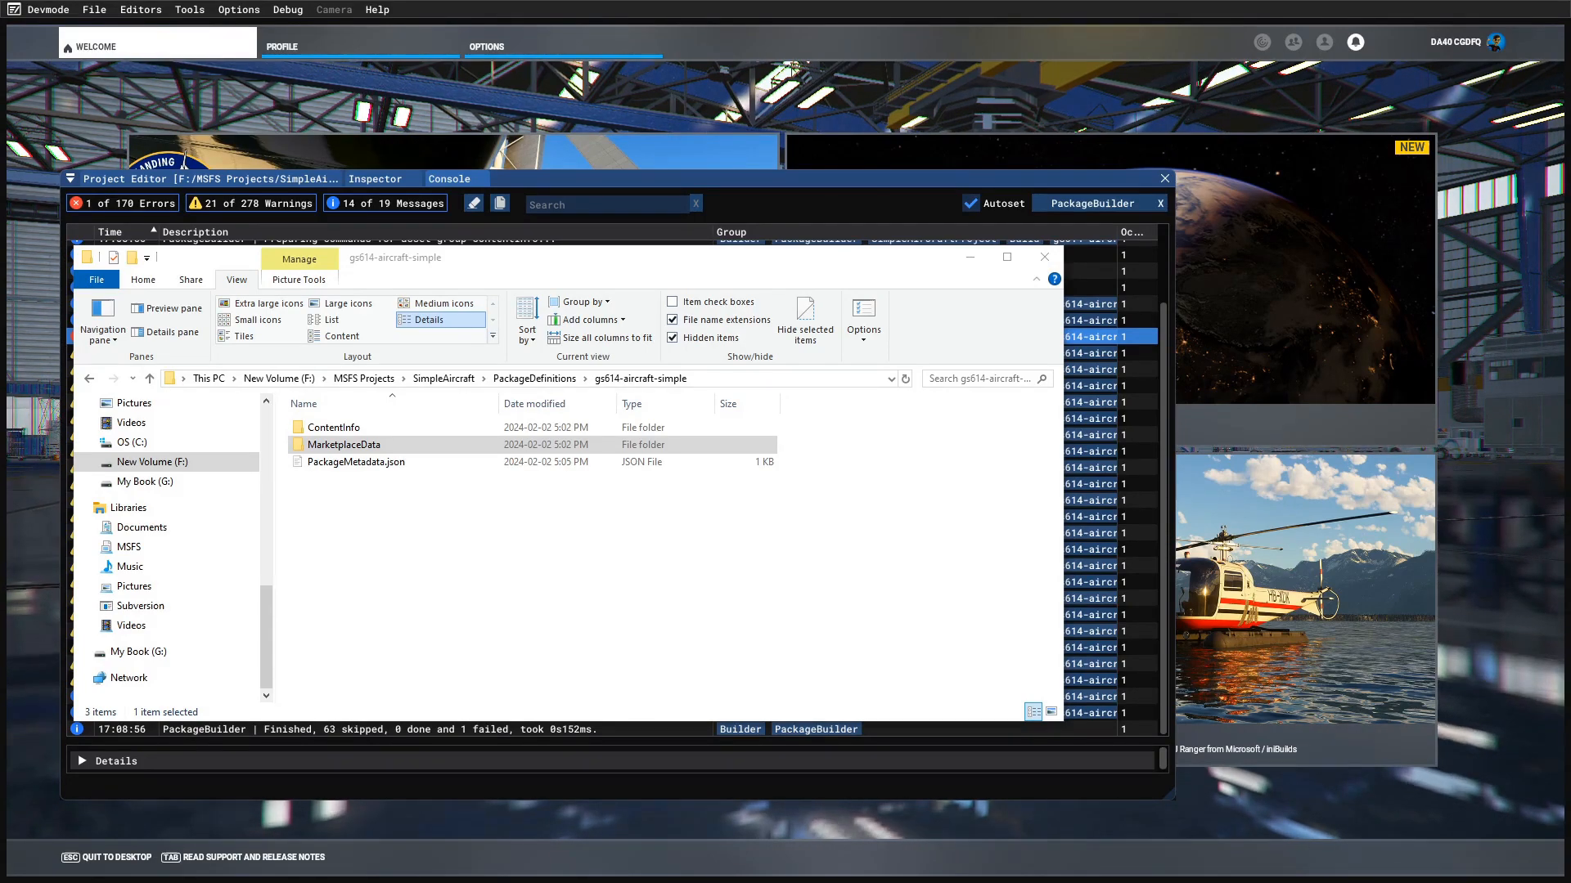
{"action": "left_click_drag", "start_coordinate": [0, 352], "coordinate": [423, 288]}
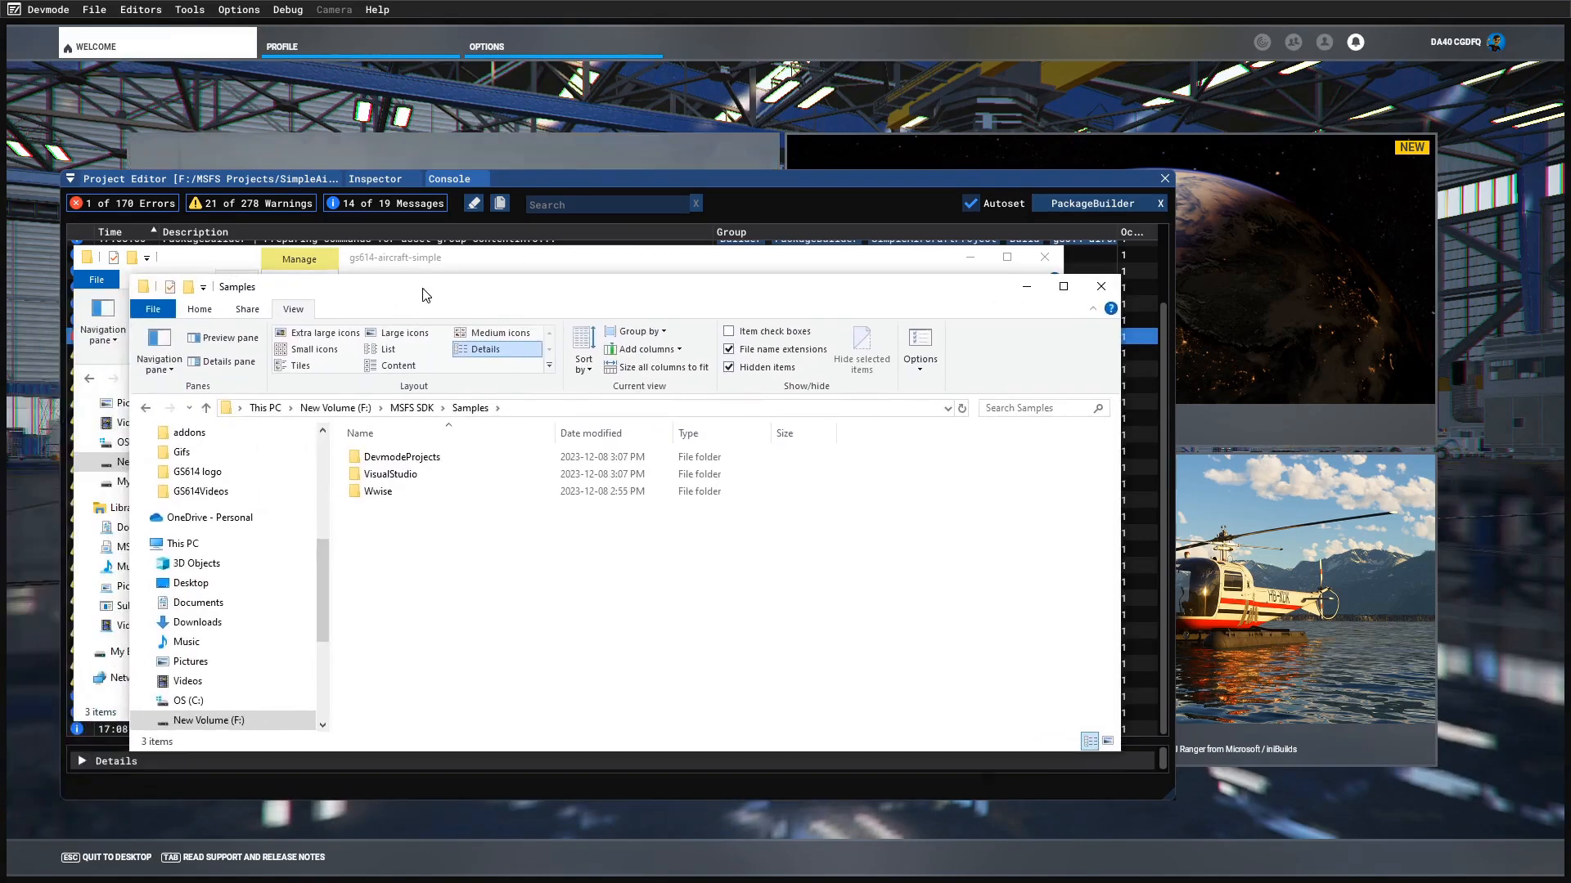
{"action": "scroll", "coordinate": [331, 574], "scroll_direction": "down", "scroll_amount": 3}
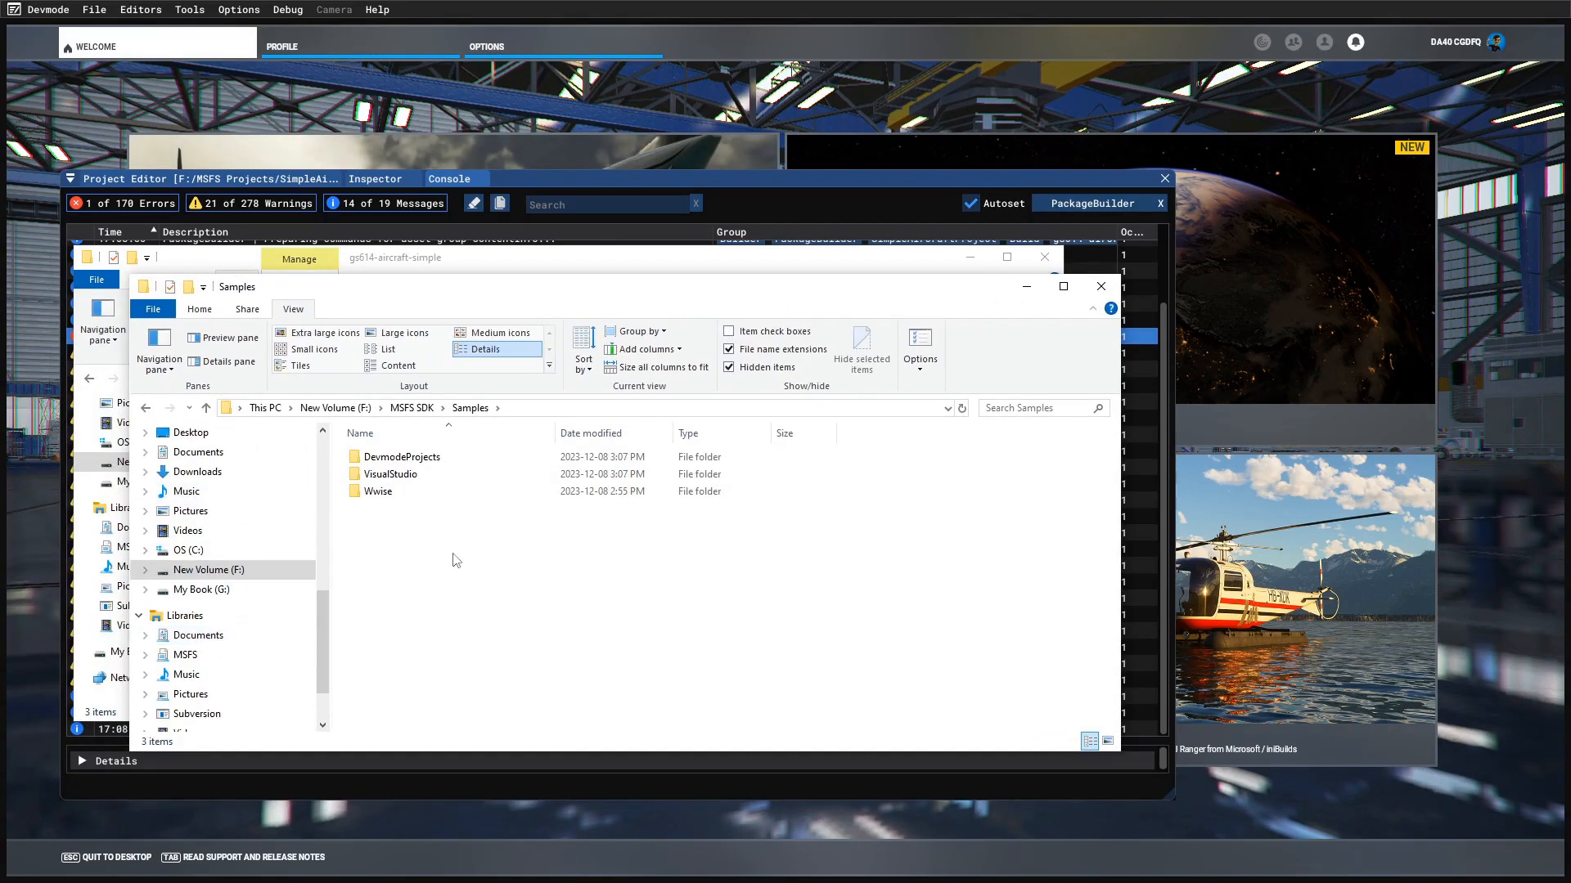
{"action": "double_click", "coordinate": [406, 460]}
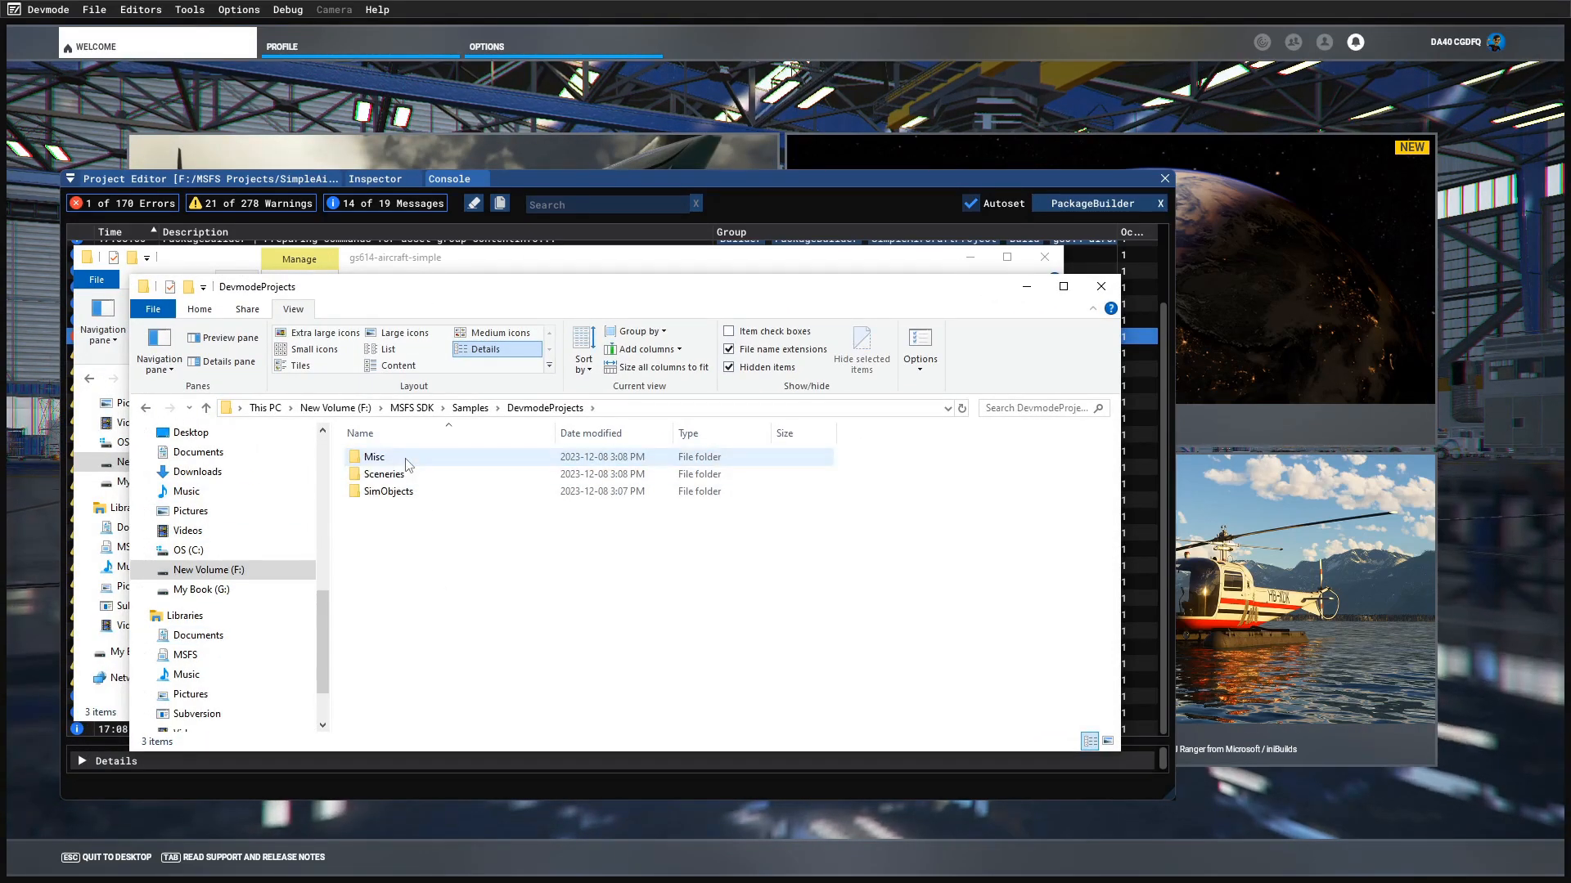
{"action": "left_click", "coordinate": [402, 493]}
{"action": "double_click", "coordinate": [402, 494]}
{"action": "double_click", "coordinate": [387, 457]}
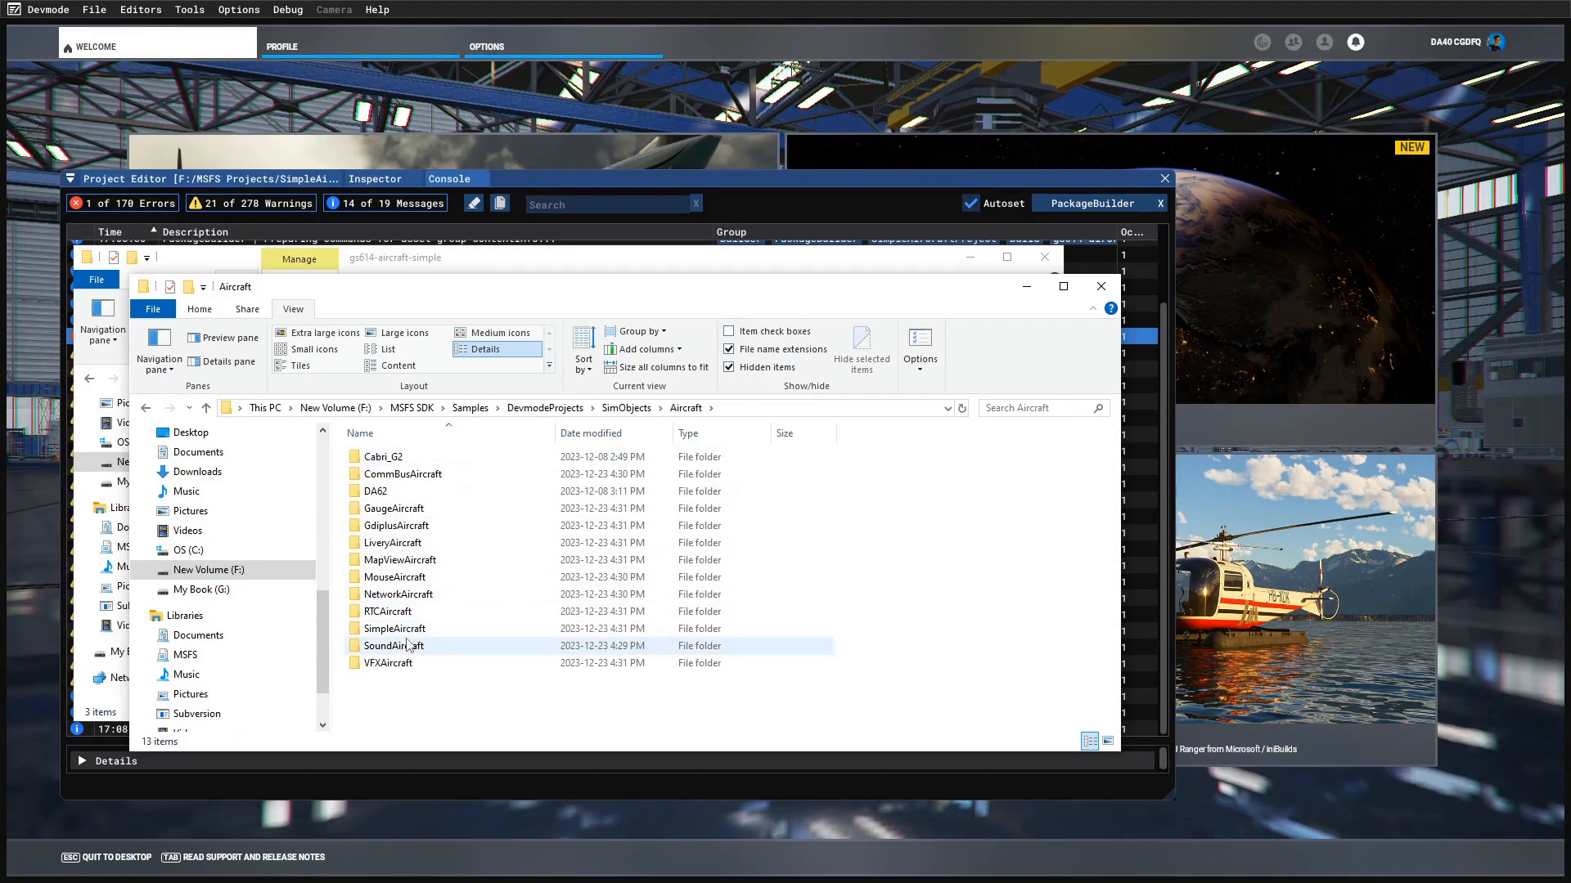
{"action": "double_click", "coordinate": [409, 630]}
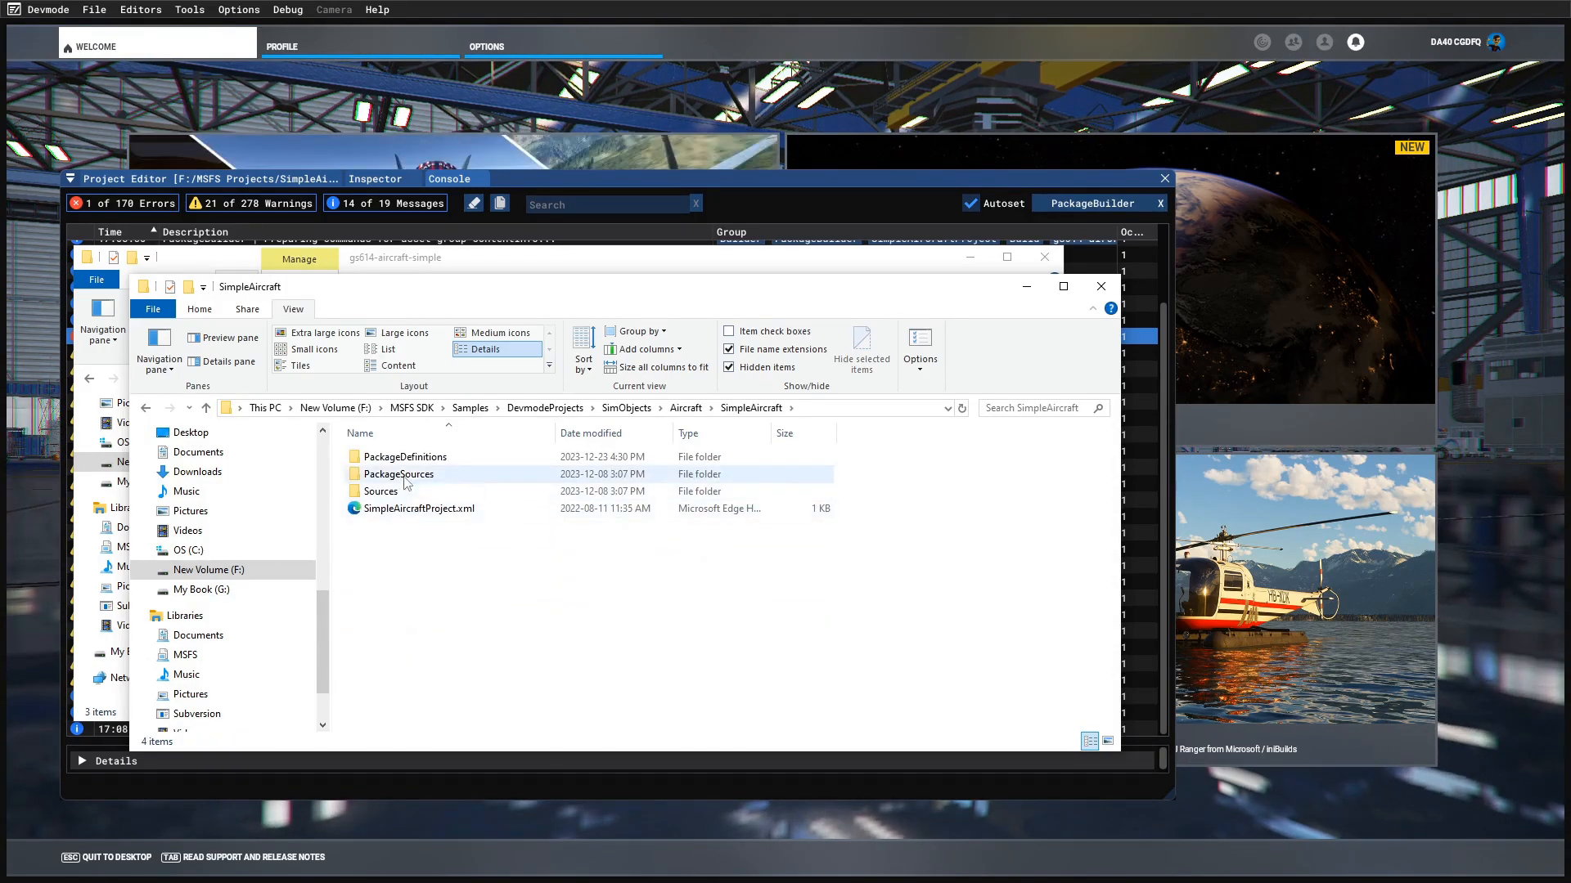
{"action": "double_click", "coordinate": [419, 458]}
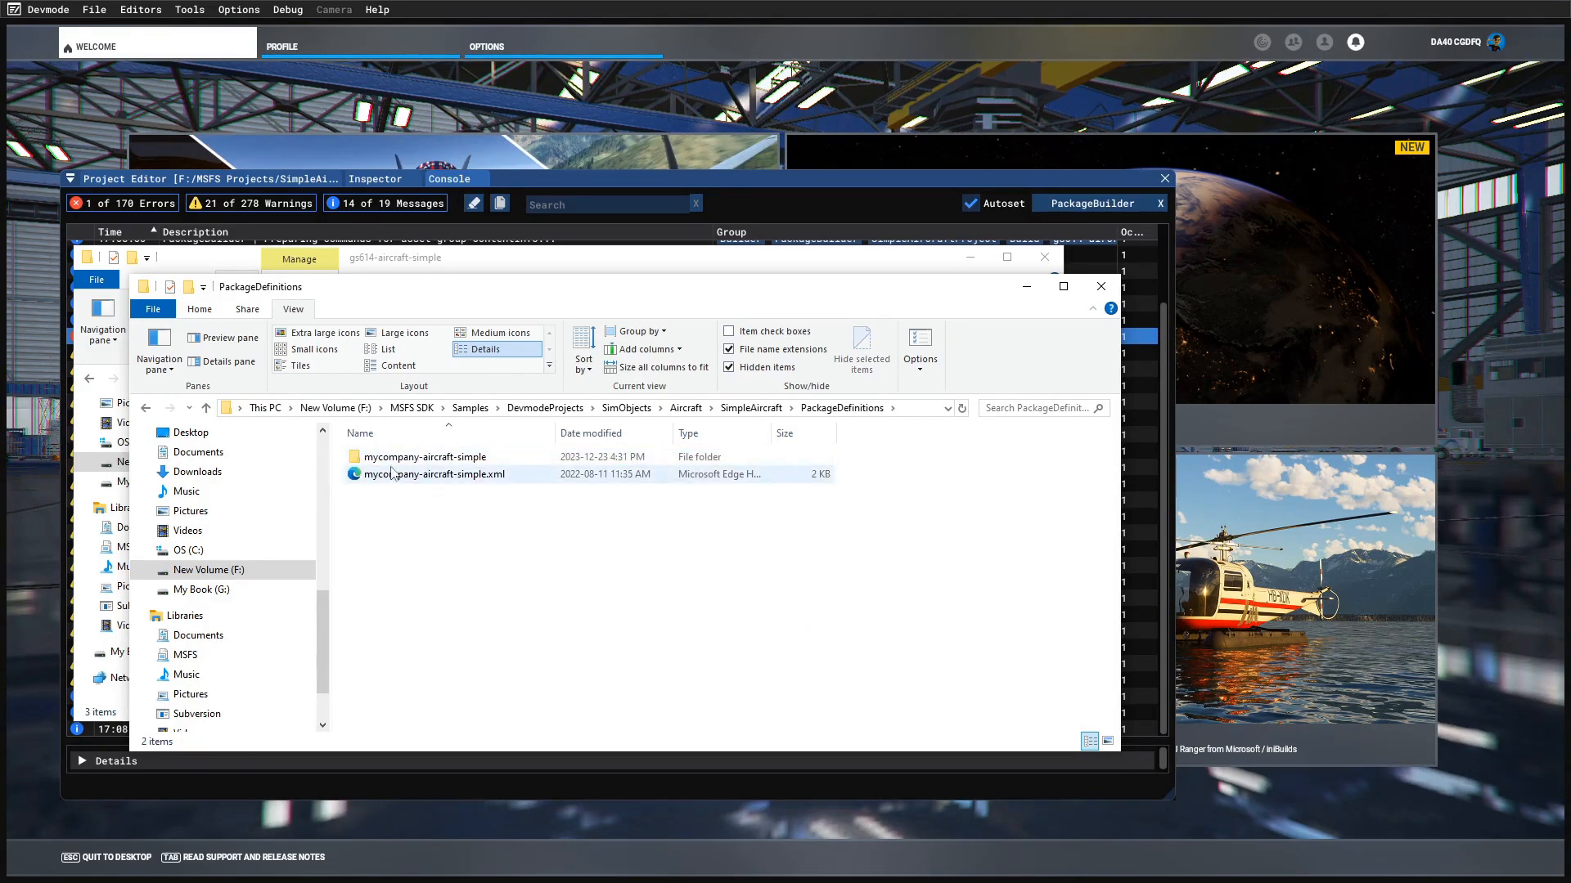
{"action": "left_click_drag", "start_coordinate": [411, 293], "coordinate": [869, 254]}
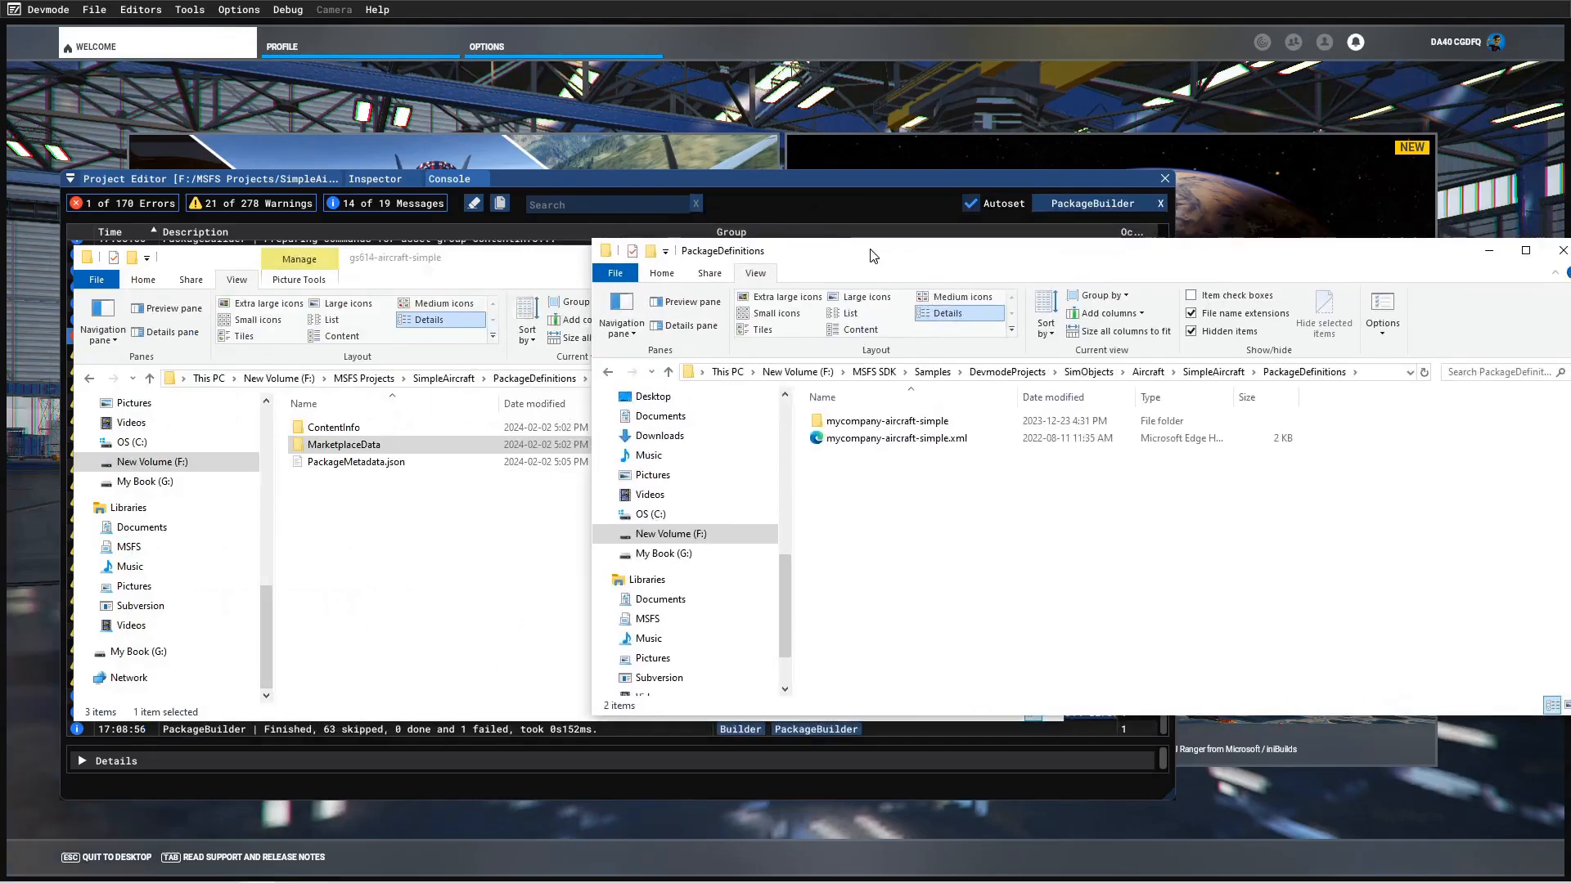
- Compare the ContentInfo folder of the sample's mycompany-aircraft-simple package with that of the project's gs614-aircraft-simple package
{"action": "left_click", "coordinate": [852, 420]}
{"action": "double_click", "coordinate": [852, 420]}
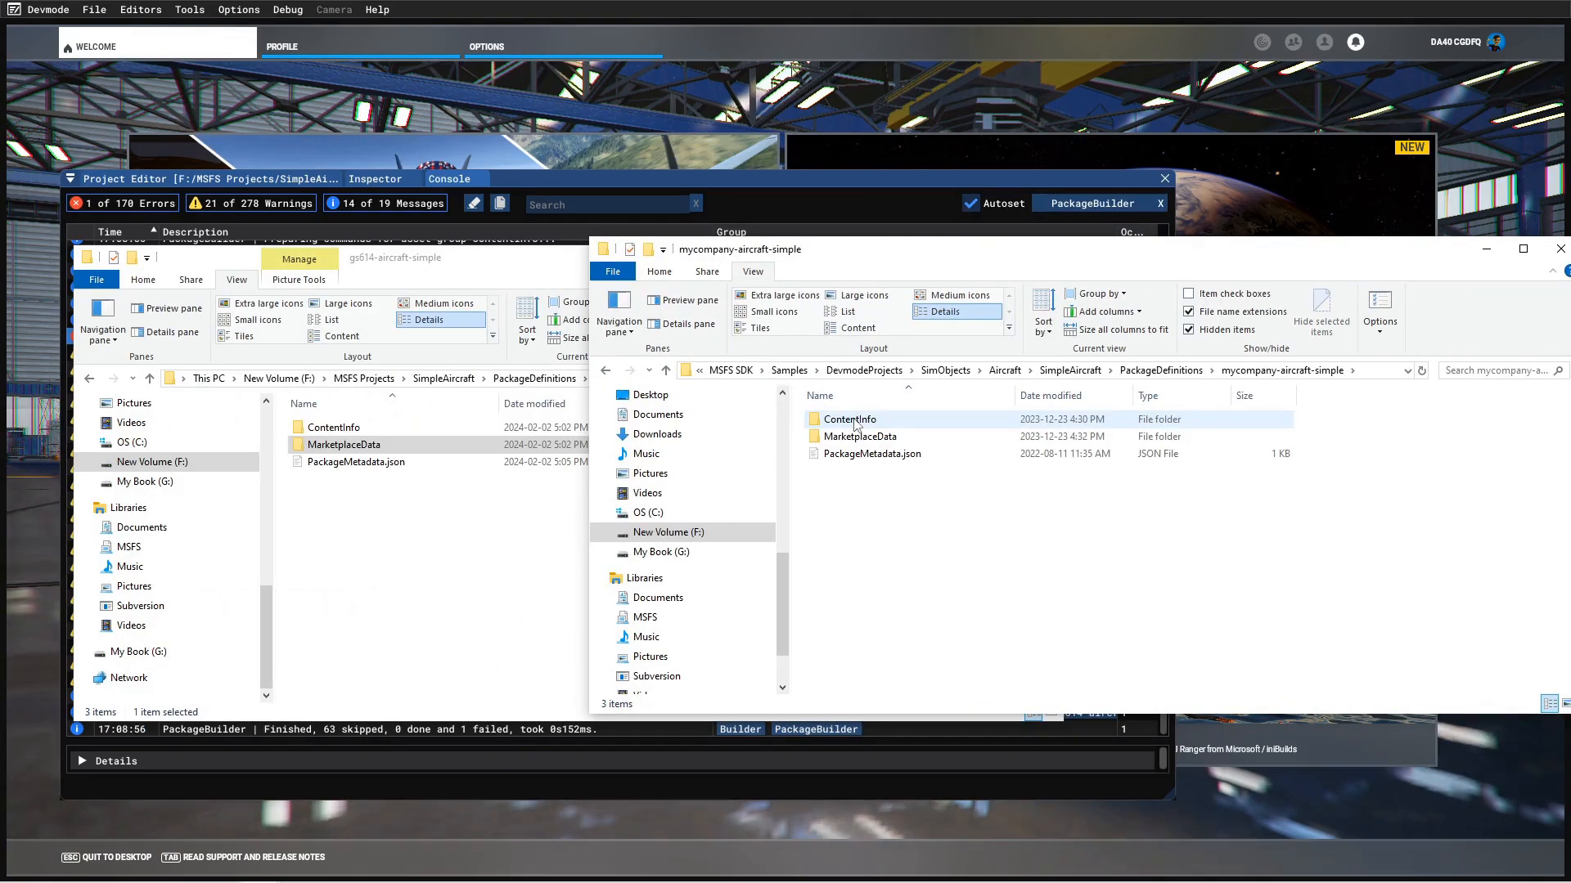
{"action": "double_click", "coordinate": [852, 422]}
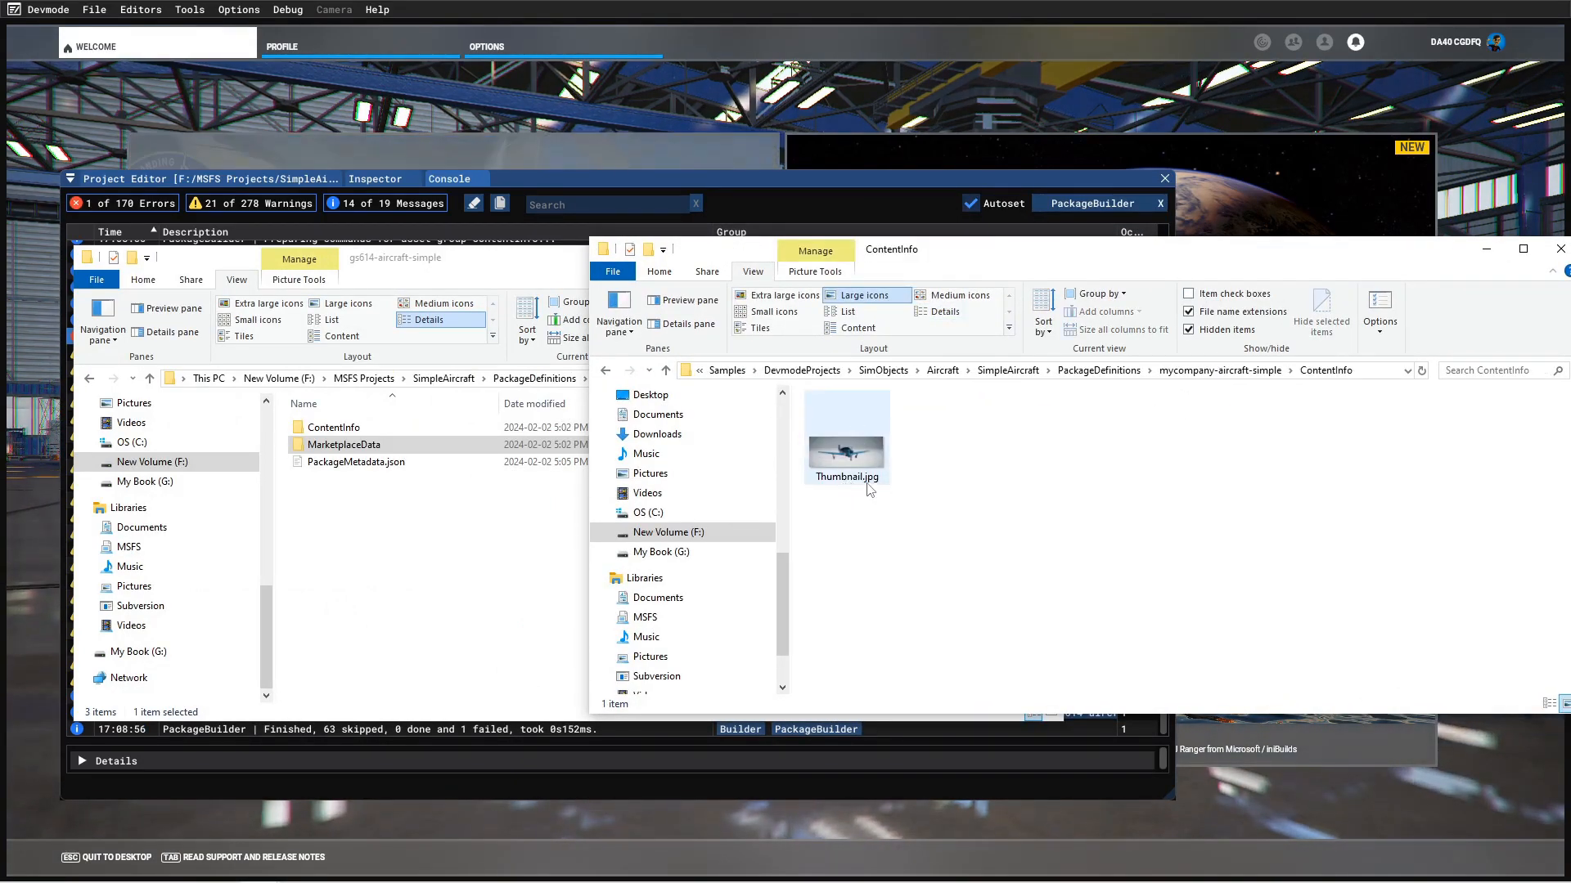
{"action": "left_click", "coordinate": [332, 429]}
{"action": "double_click", "coordinate": [332, 429]}
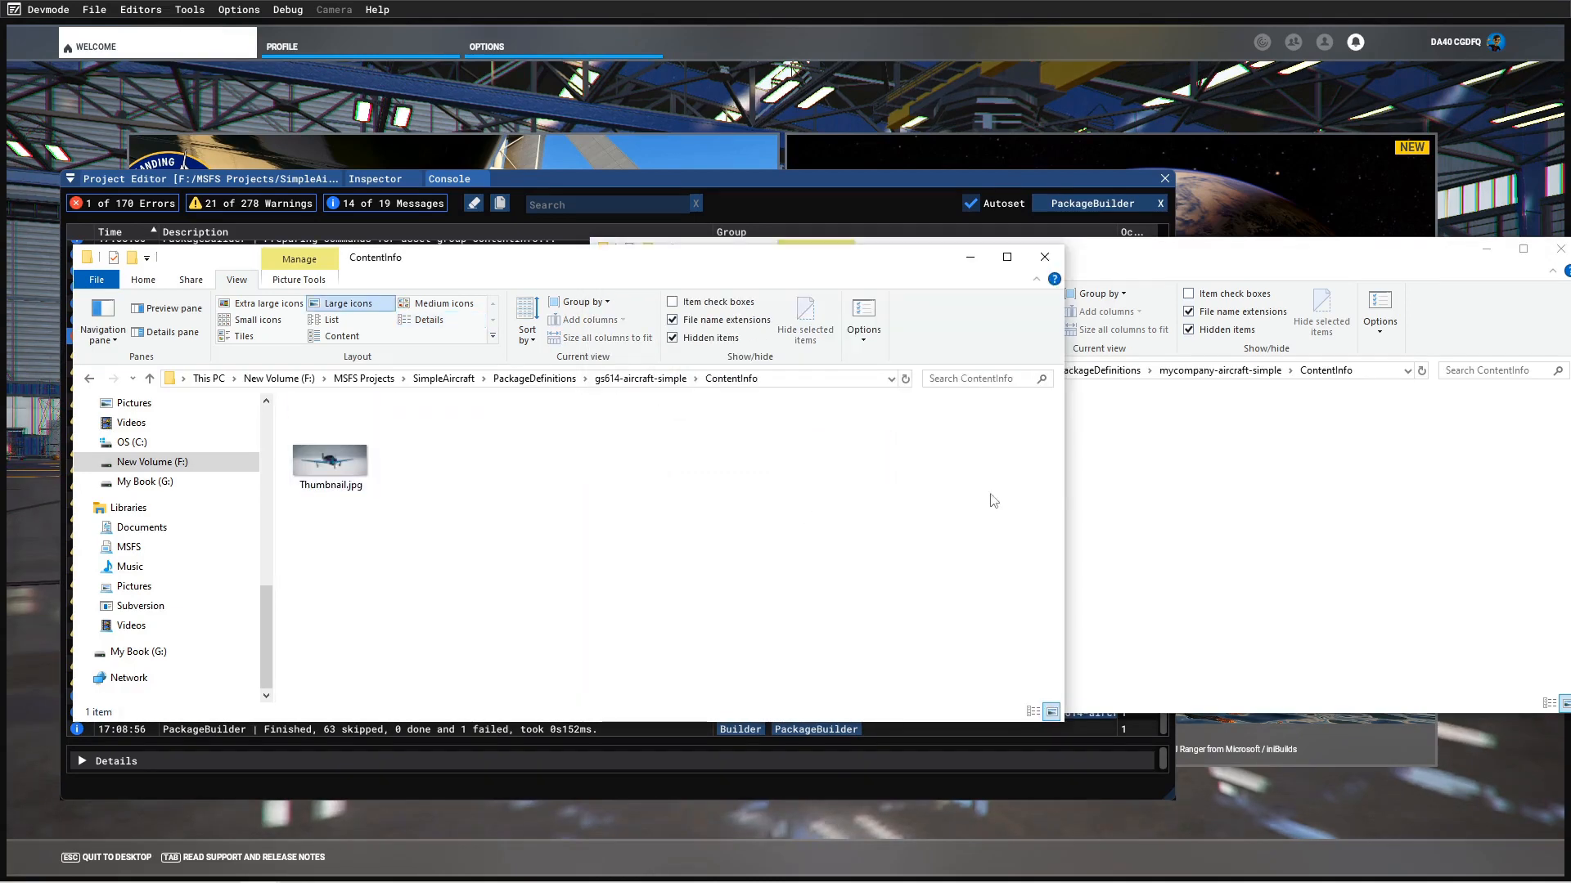
{"action": "left_click", "coordinate": [1244, 484]}
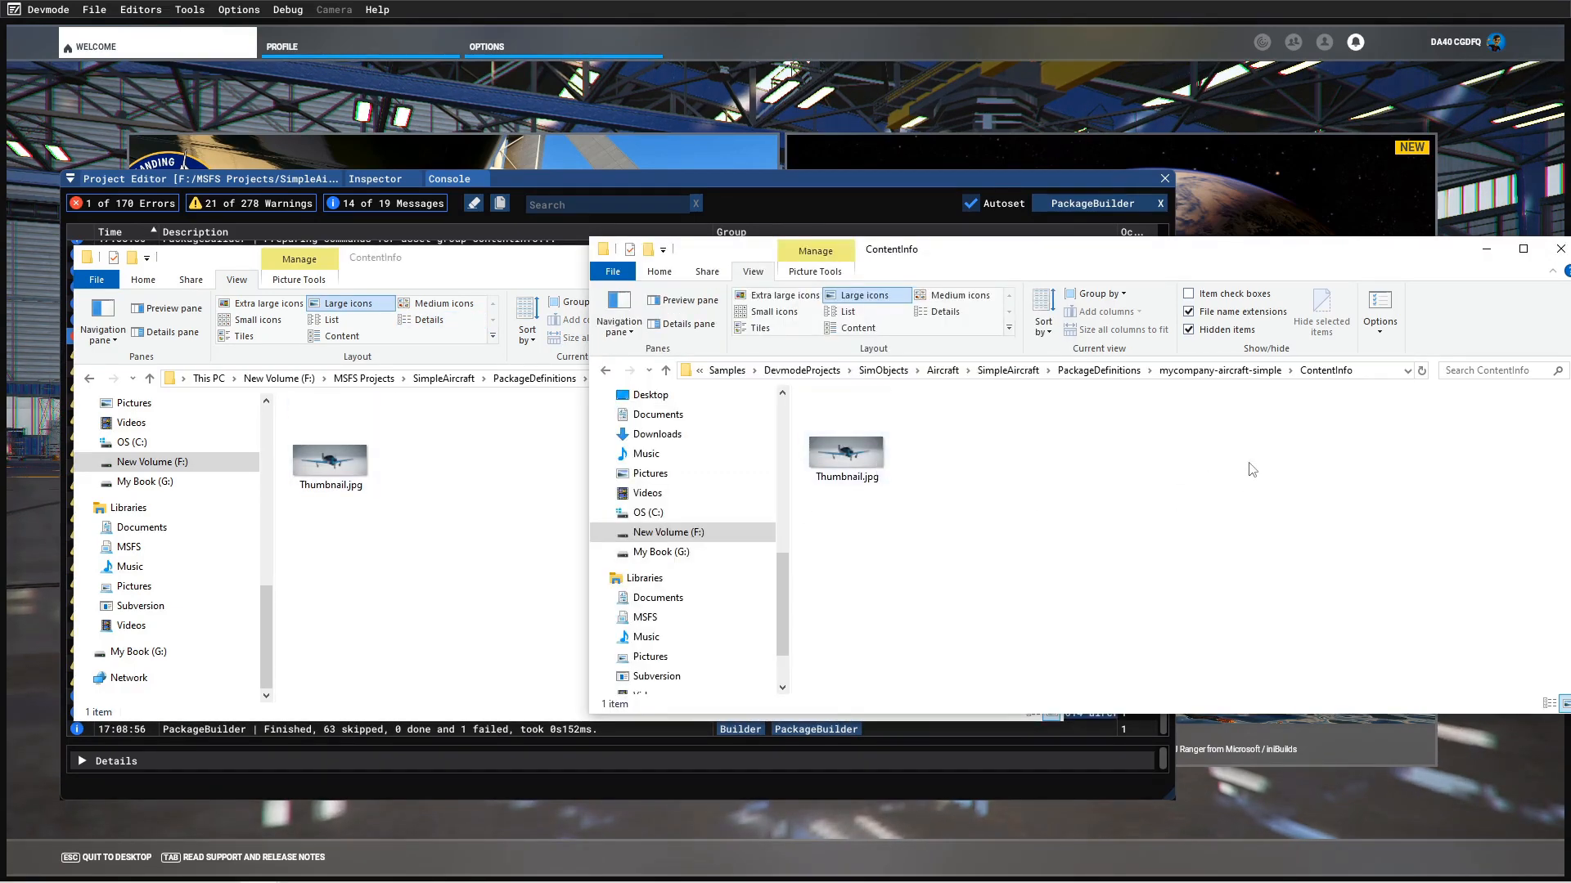
- Open the MarketplaceData folders of both packages side by side, with the sample's window fully in view
{"action": "left_click", "coordinate": [1220, 371]}
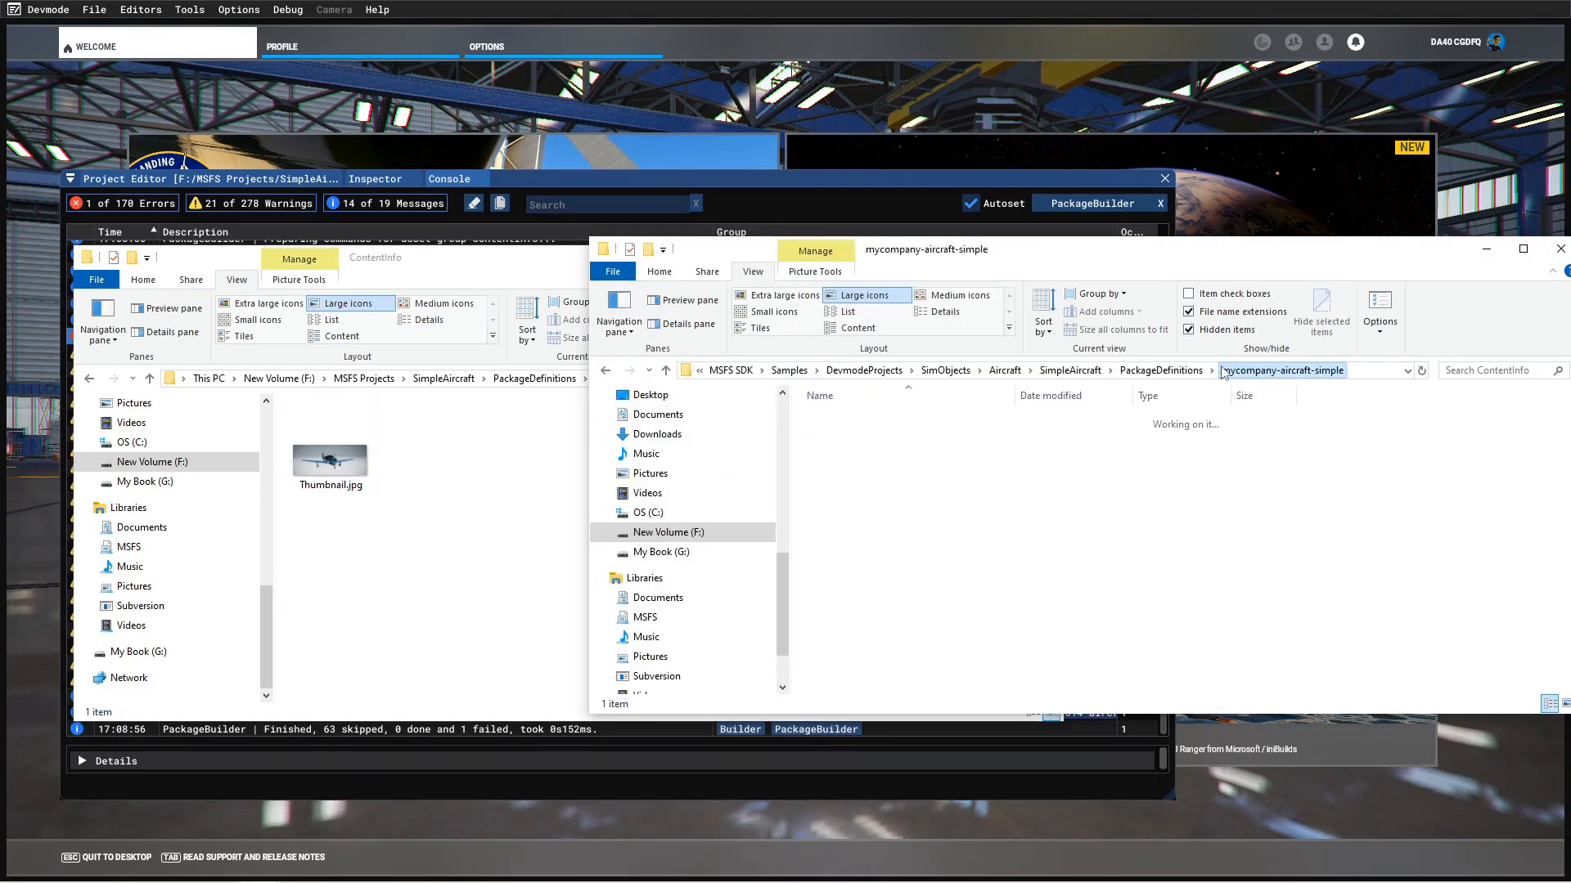
{"action": "left_click", "coordinate": [532, 261]}
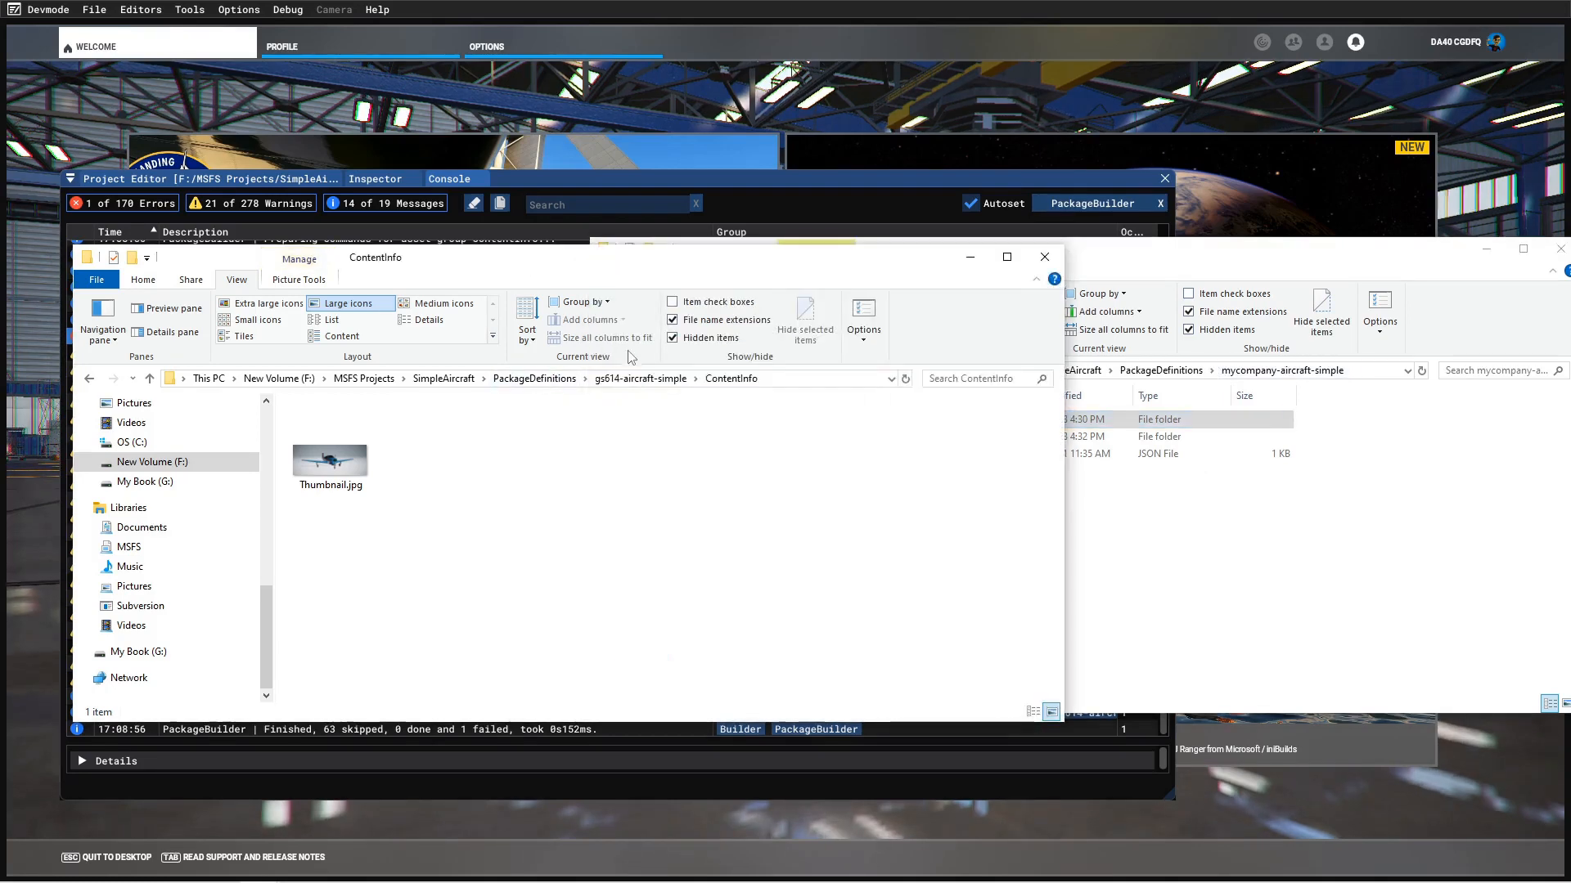
{"action": "left_click", "coordinate": [643, 379]}
{"action": "double_click", "coordinate": [311, 446]}
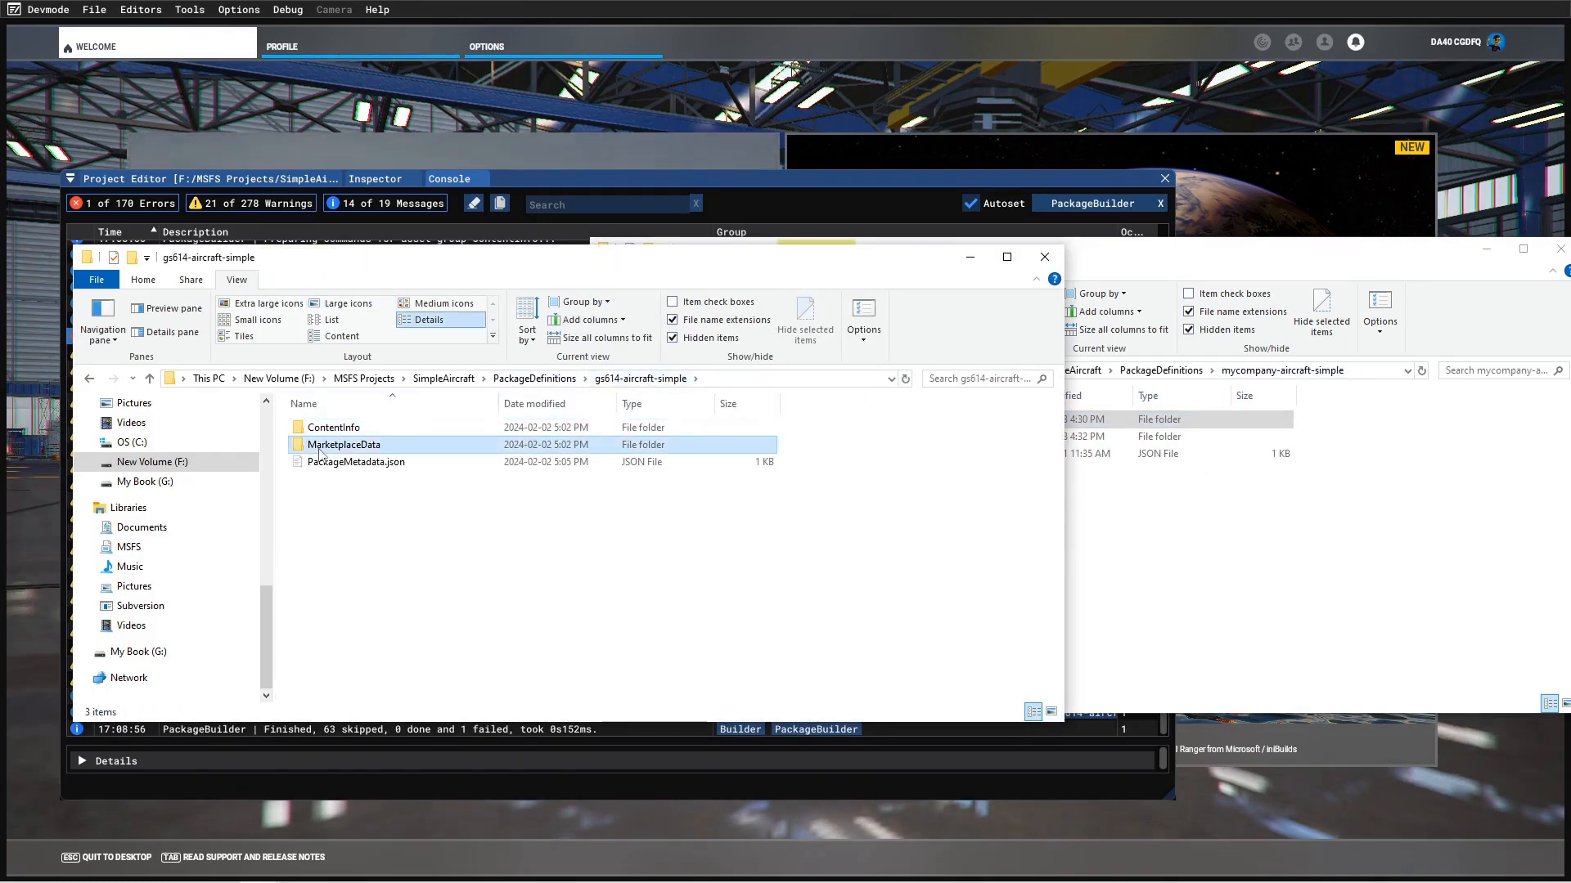
{"action": "left_click", "coordinate": [1267, 534]}
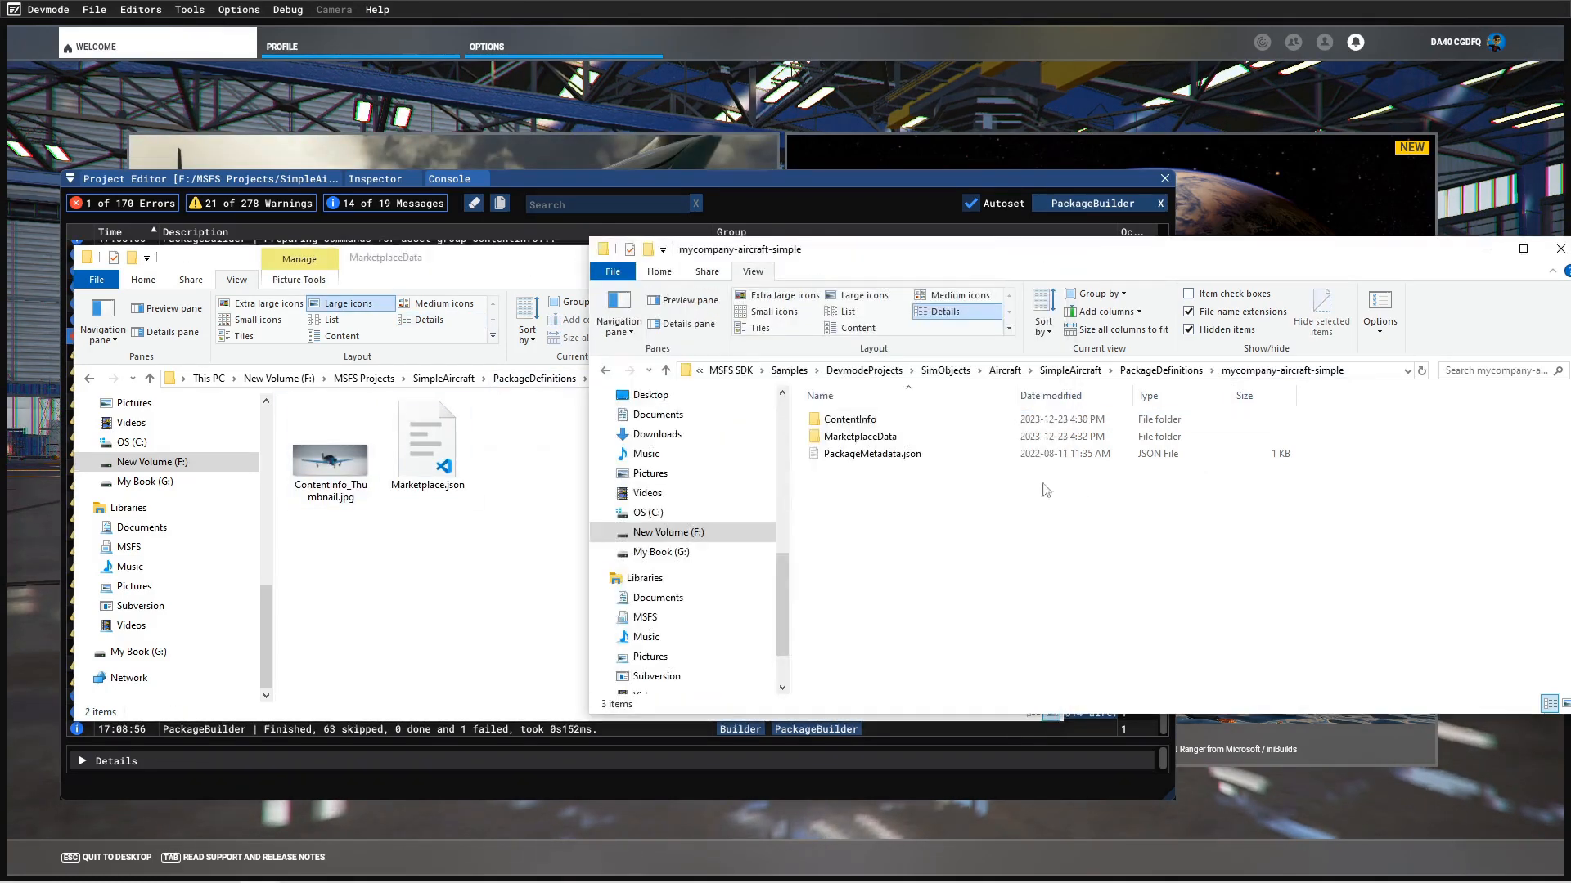
{"action": "double_click", "coordinate": [860, 437]}
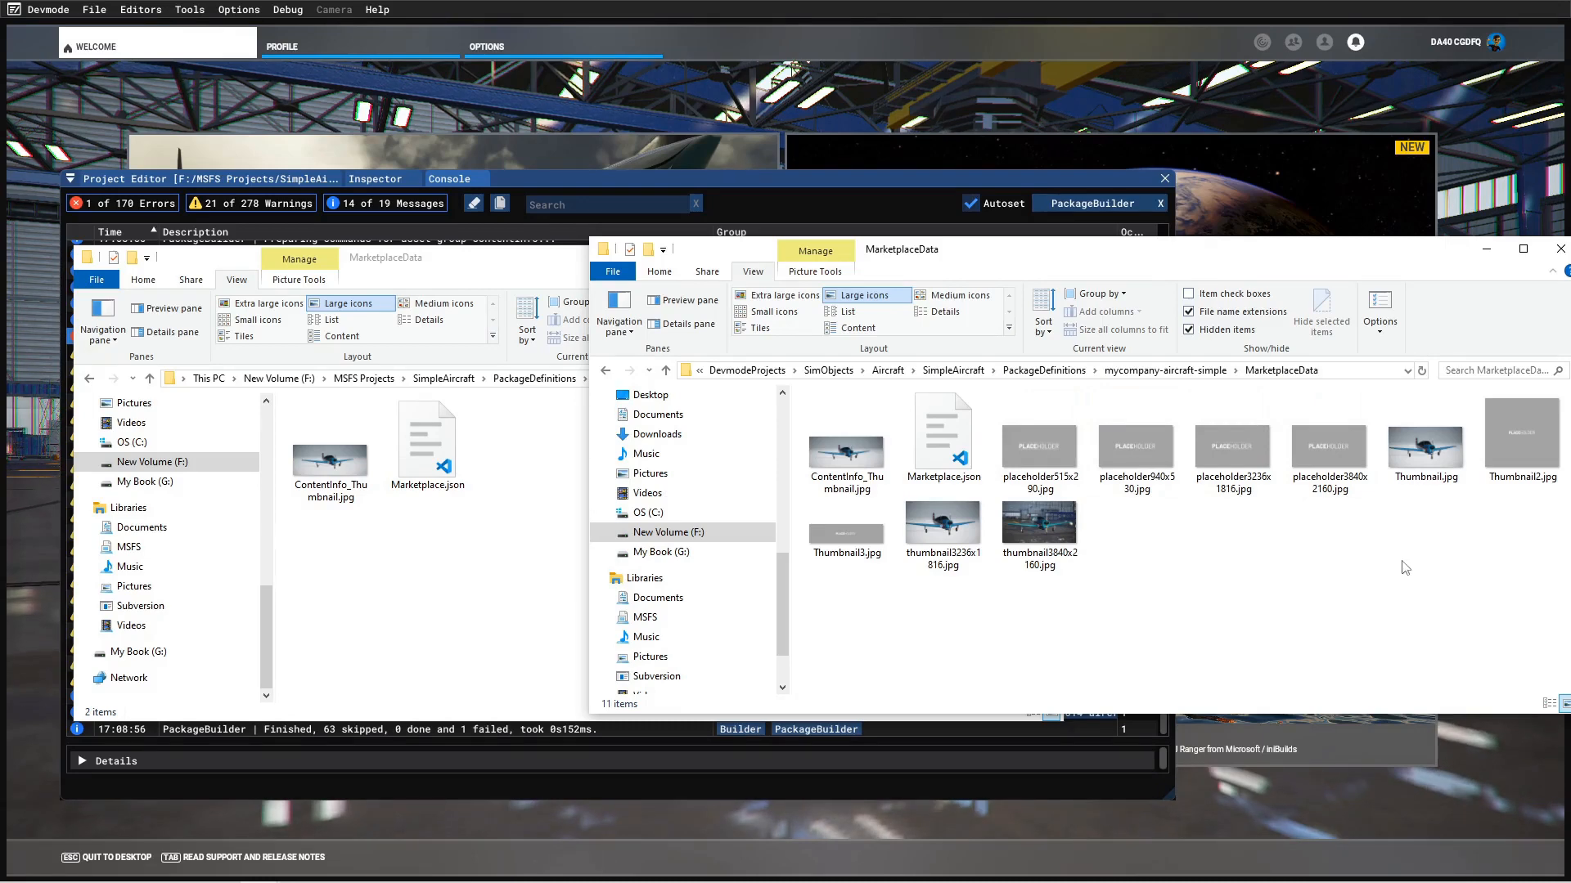
{"action": "left_click_drag", "start_coordinate": [1108, 252], "coordinate": [1052, 248]}
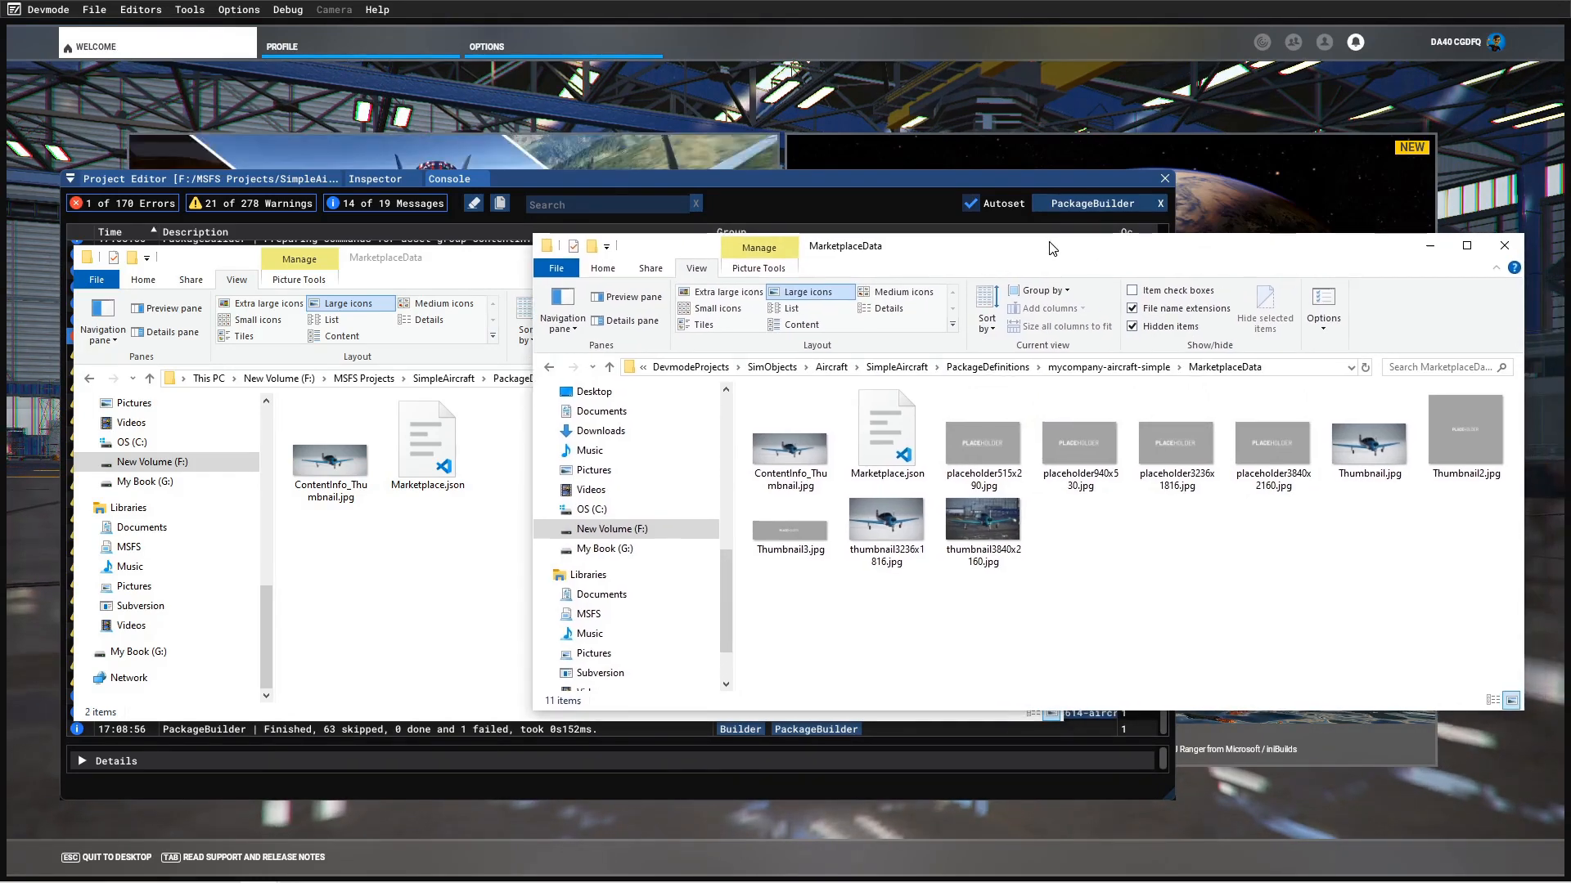
- Copy the nine images from placeholder515x290.jpg through thumbnail3840x2160.jpg from the sample's MarketplaceData folder into gs614-aircraft-simple's MarketplaceData folder
{"action": "left_click", "coordinate": [994, 448]}
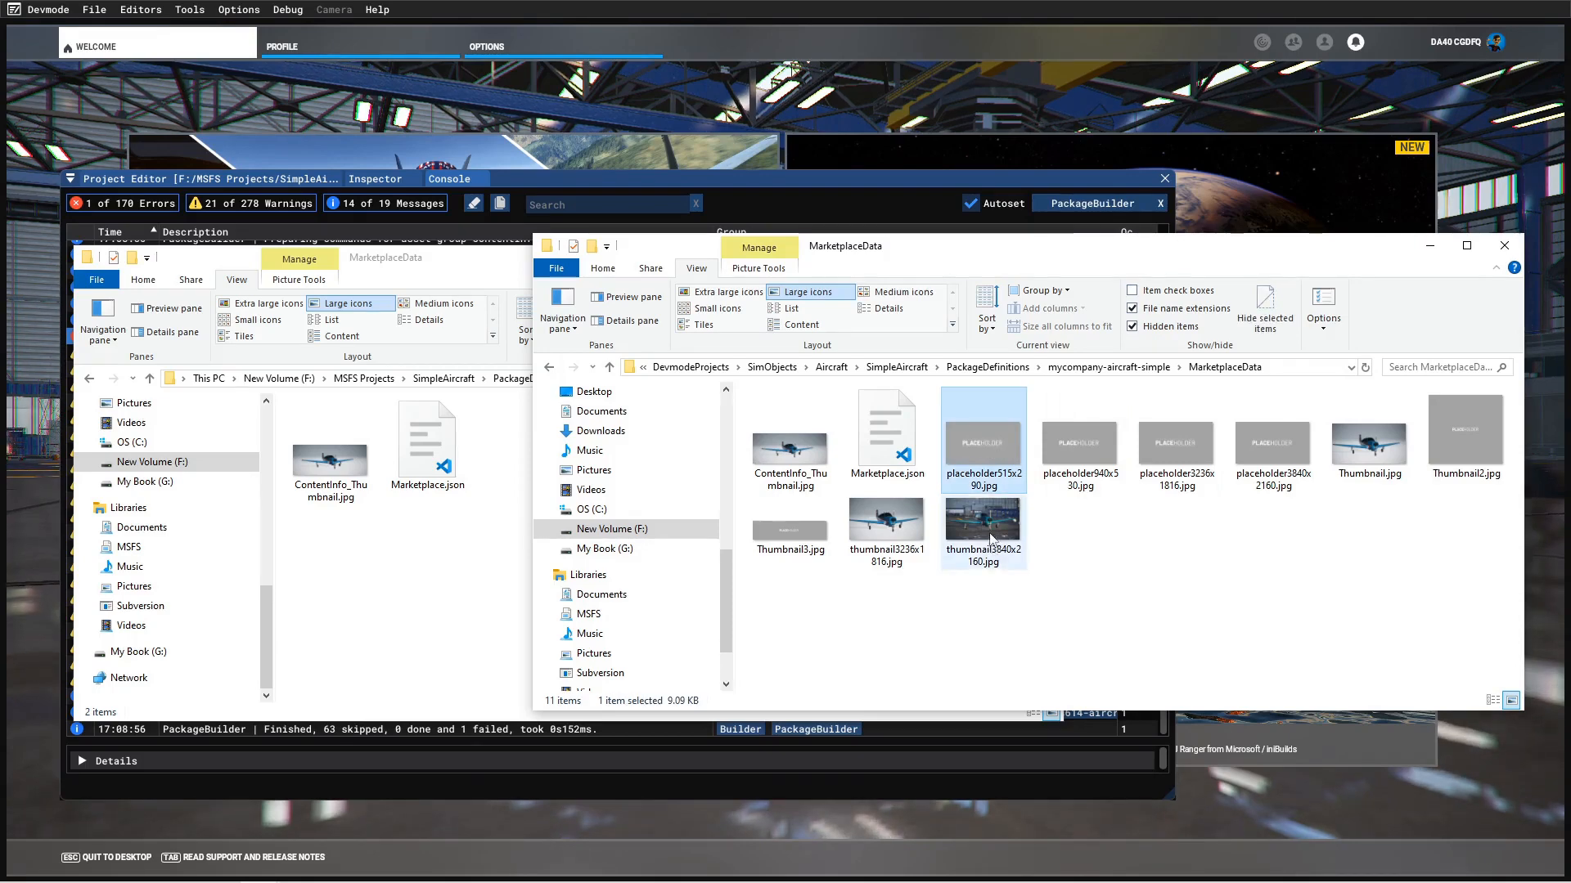
{"action": "left_click", "coordinate": [992, 540], "text": "shift"}
{"action": "right_click", "coordinate": [993, 538]}
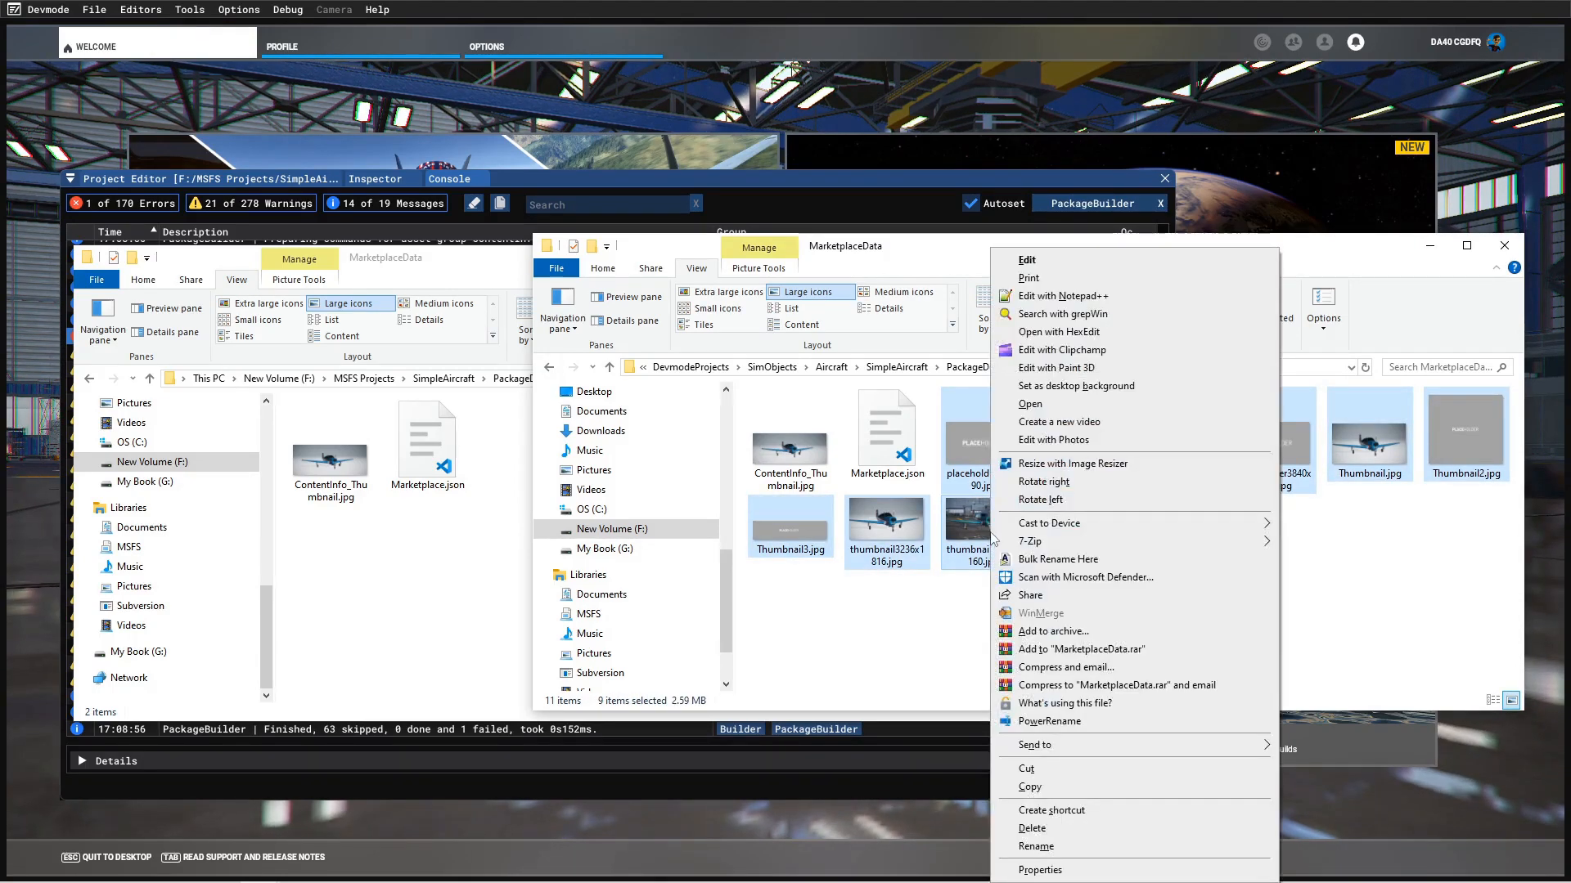
{"action": "left_click", "coordinate": [1041, 791]}
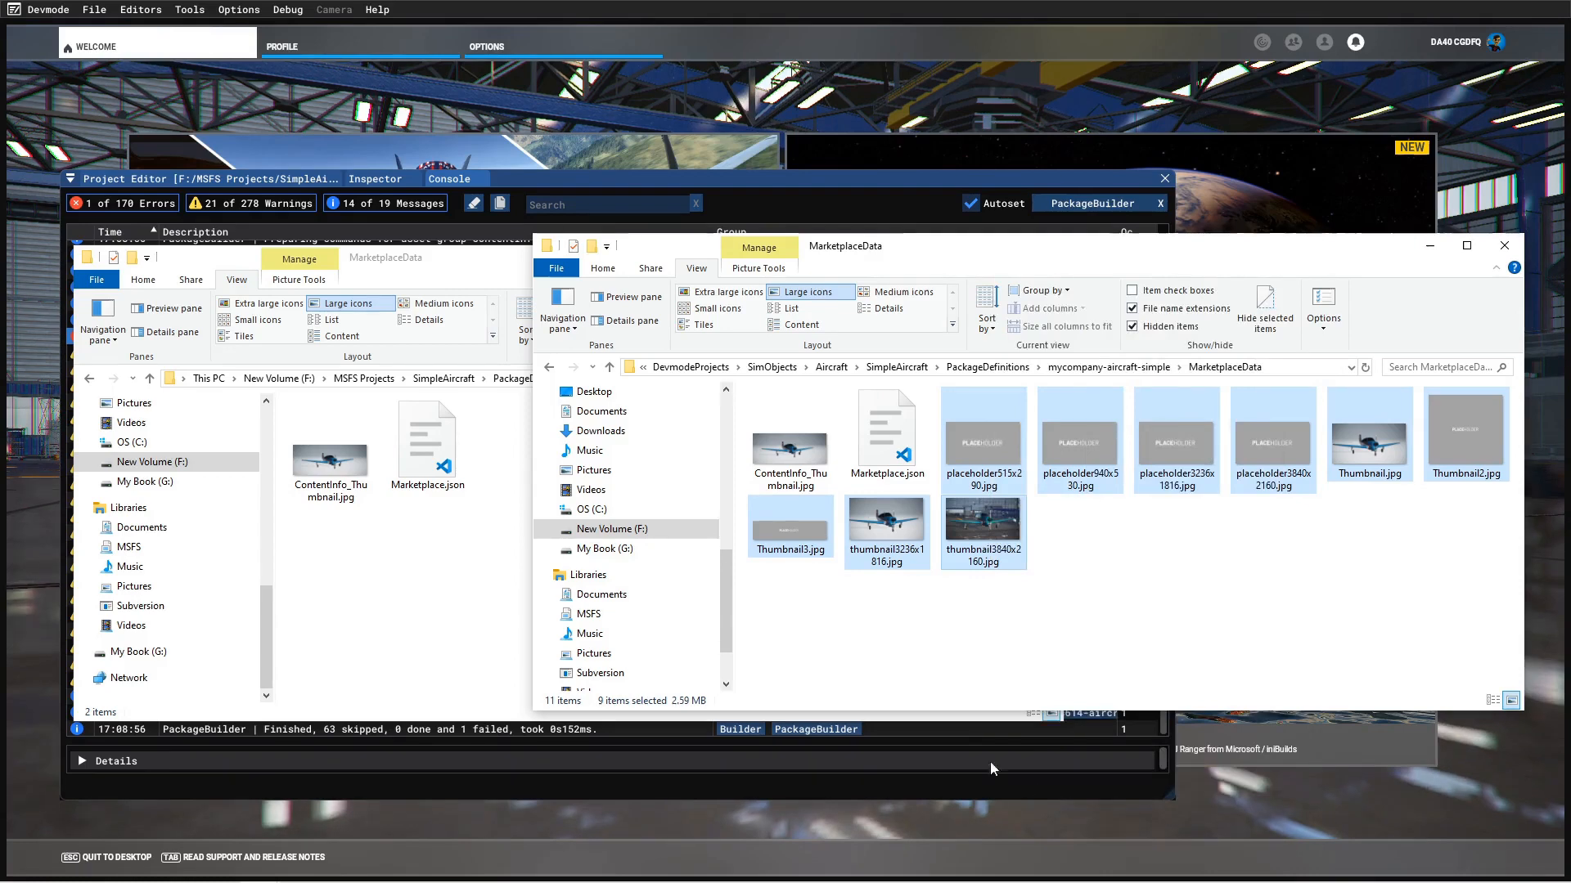
{"action": "left_click", "coordinate": [393, 540]}
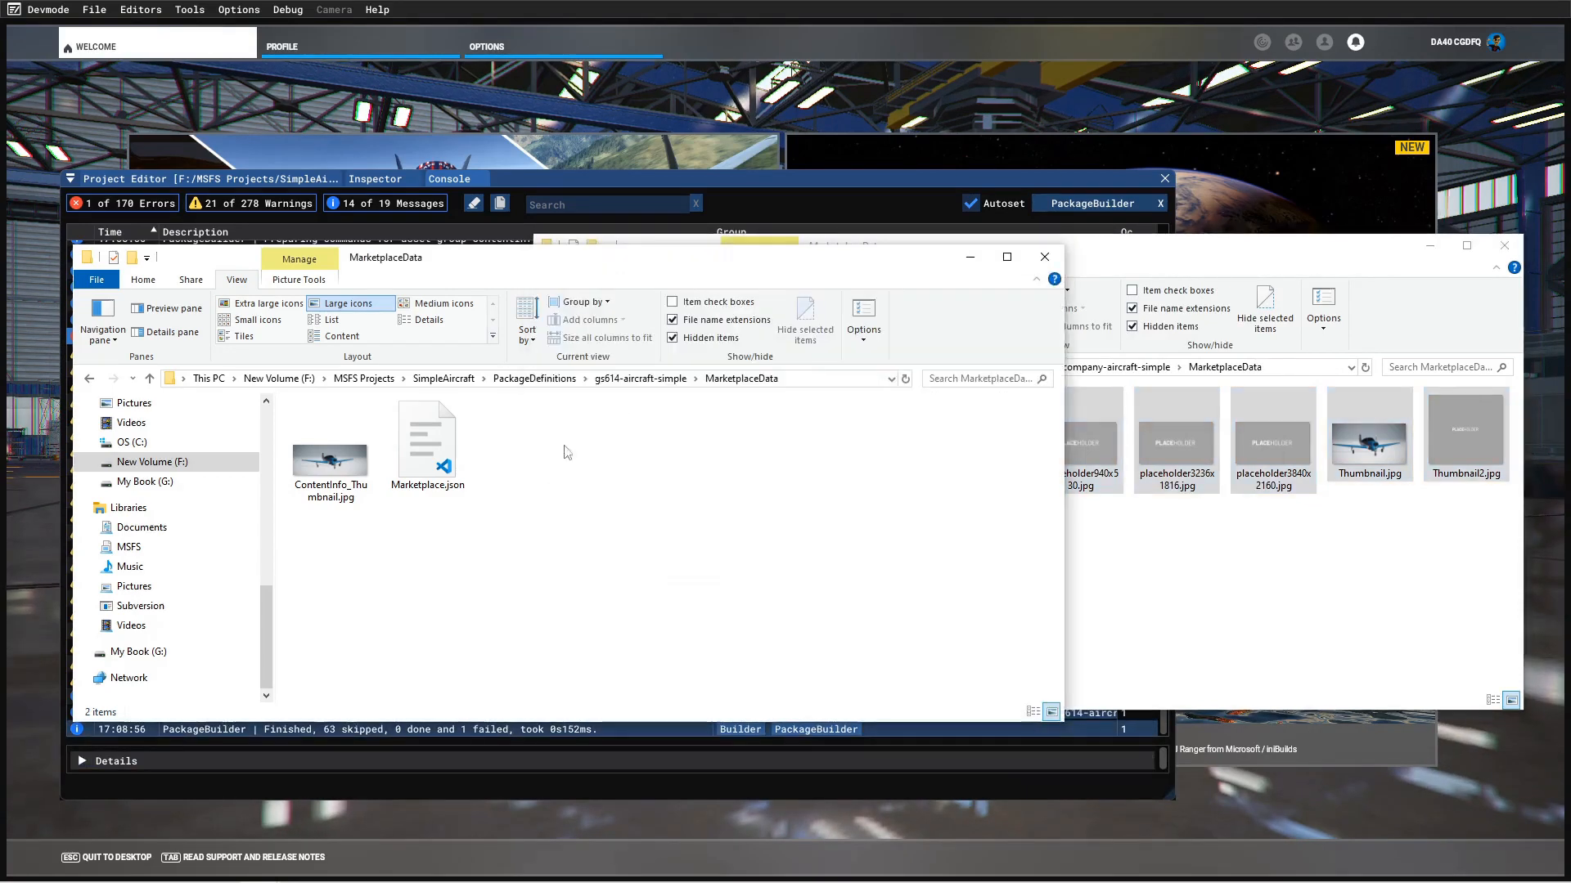
{"action": "right_click", "coordinate": [457, 553]}
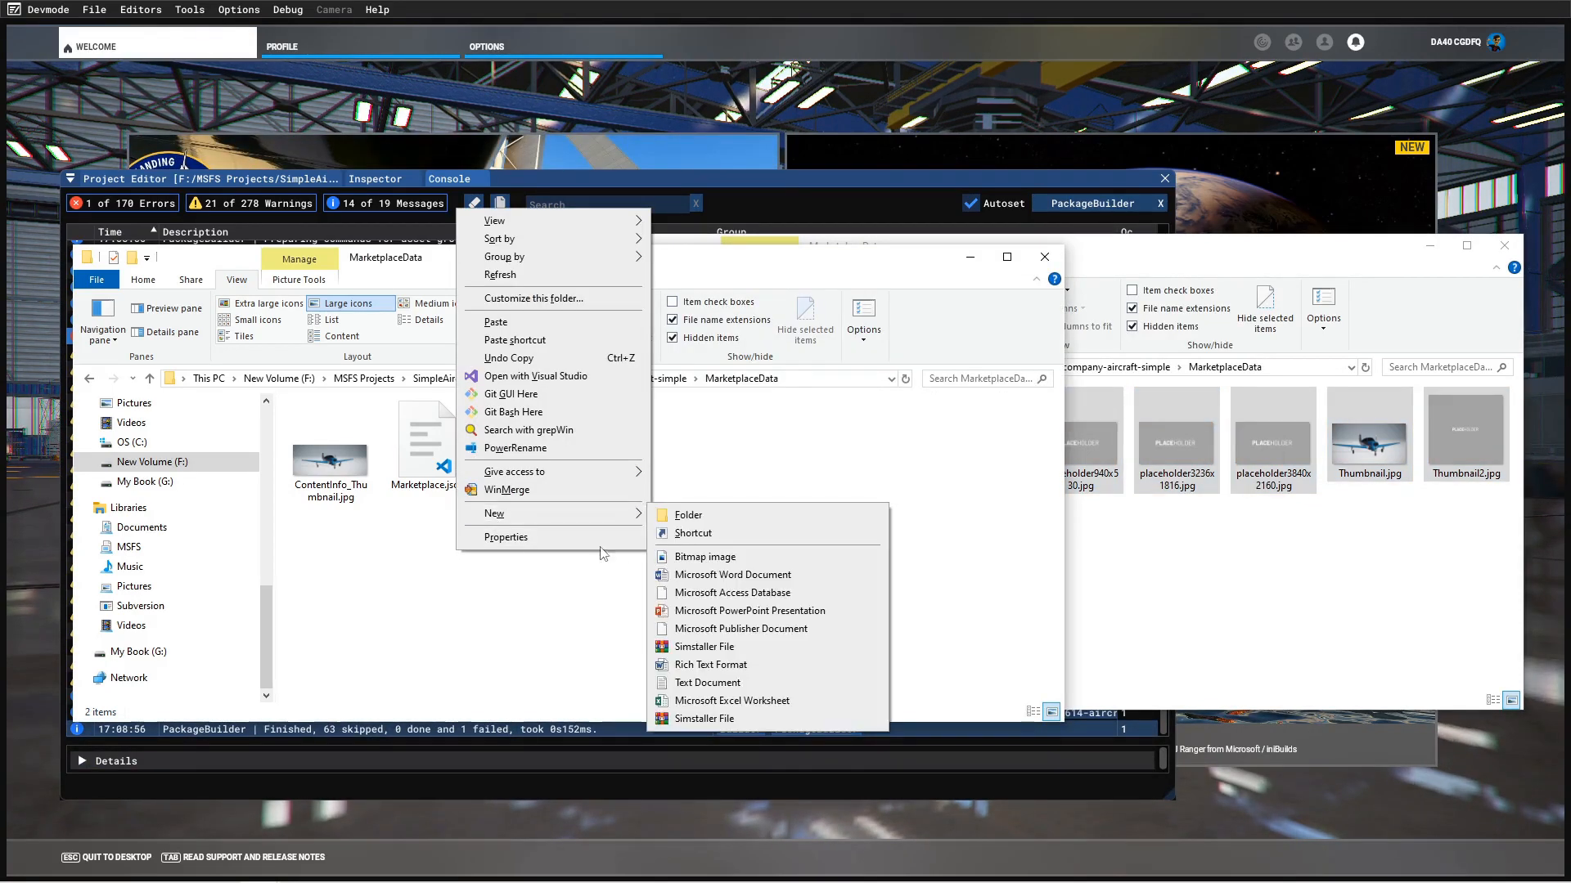
{"action": "left_click", "coordinate": [496, 322]}
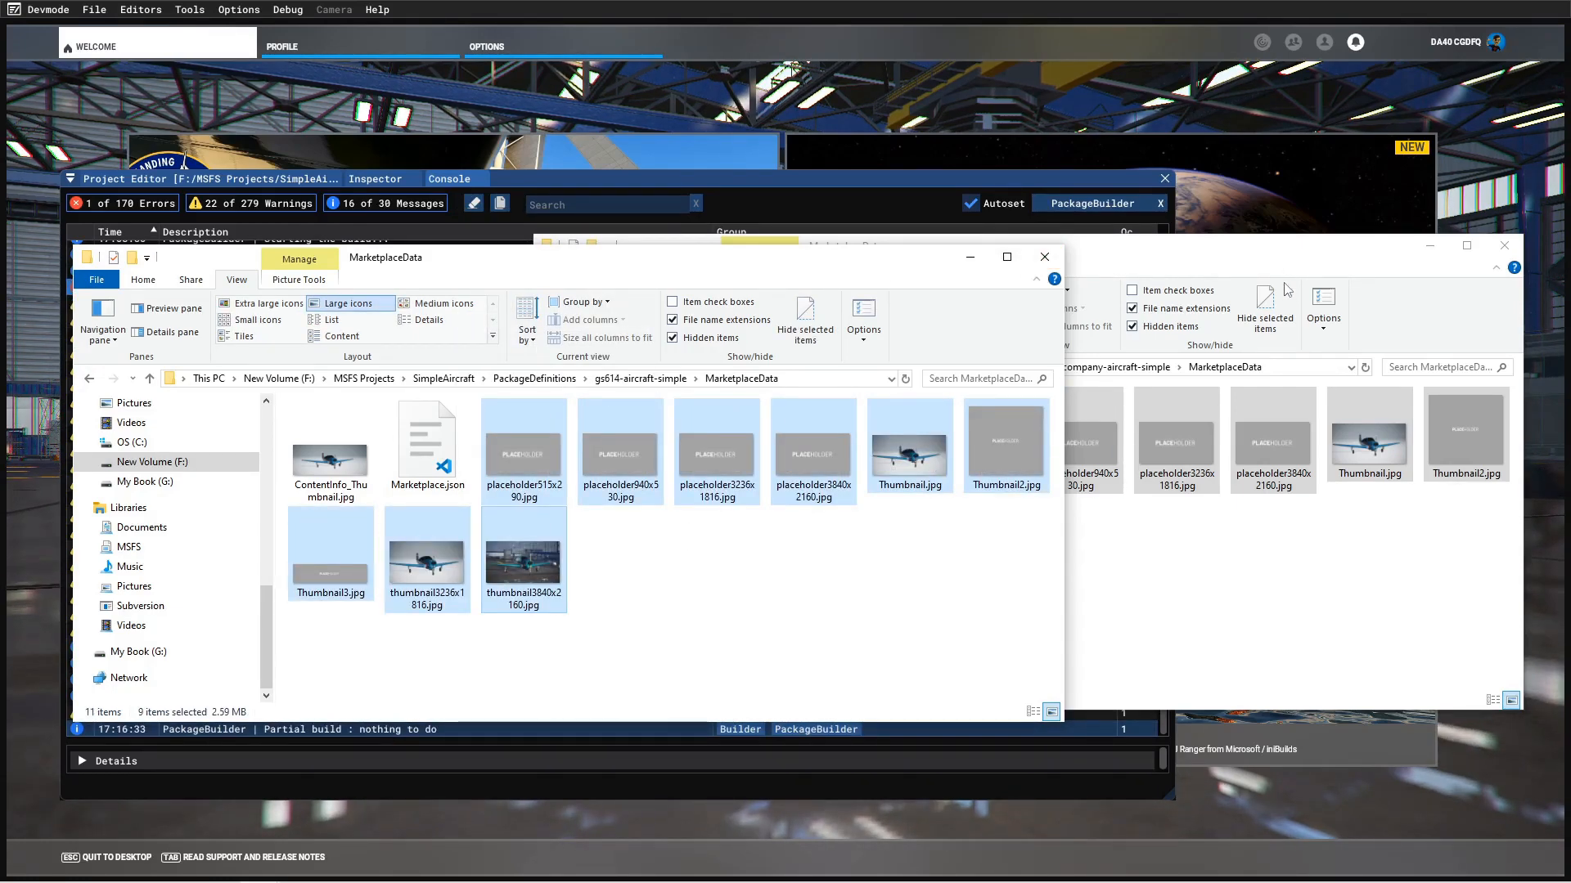
- Move the SDK sample's File Explorer window out of the way and return to the simulator's Console
{"action": "left_click", "coordinate": [1272, 257]}
{"action": "left_click_drag", "start_coordinate": [1278, 246], "coordinate": [0, 381]}
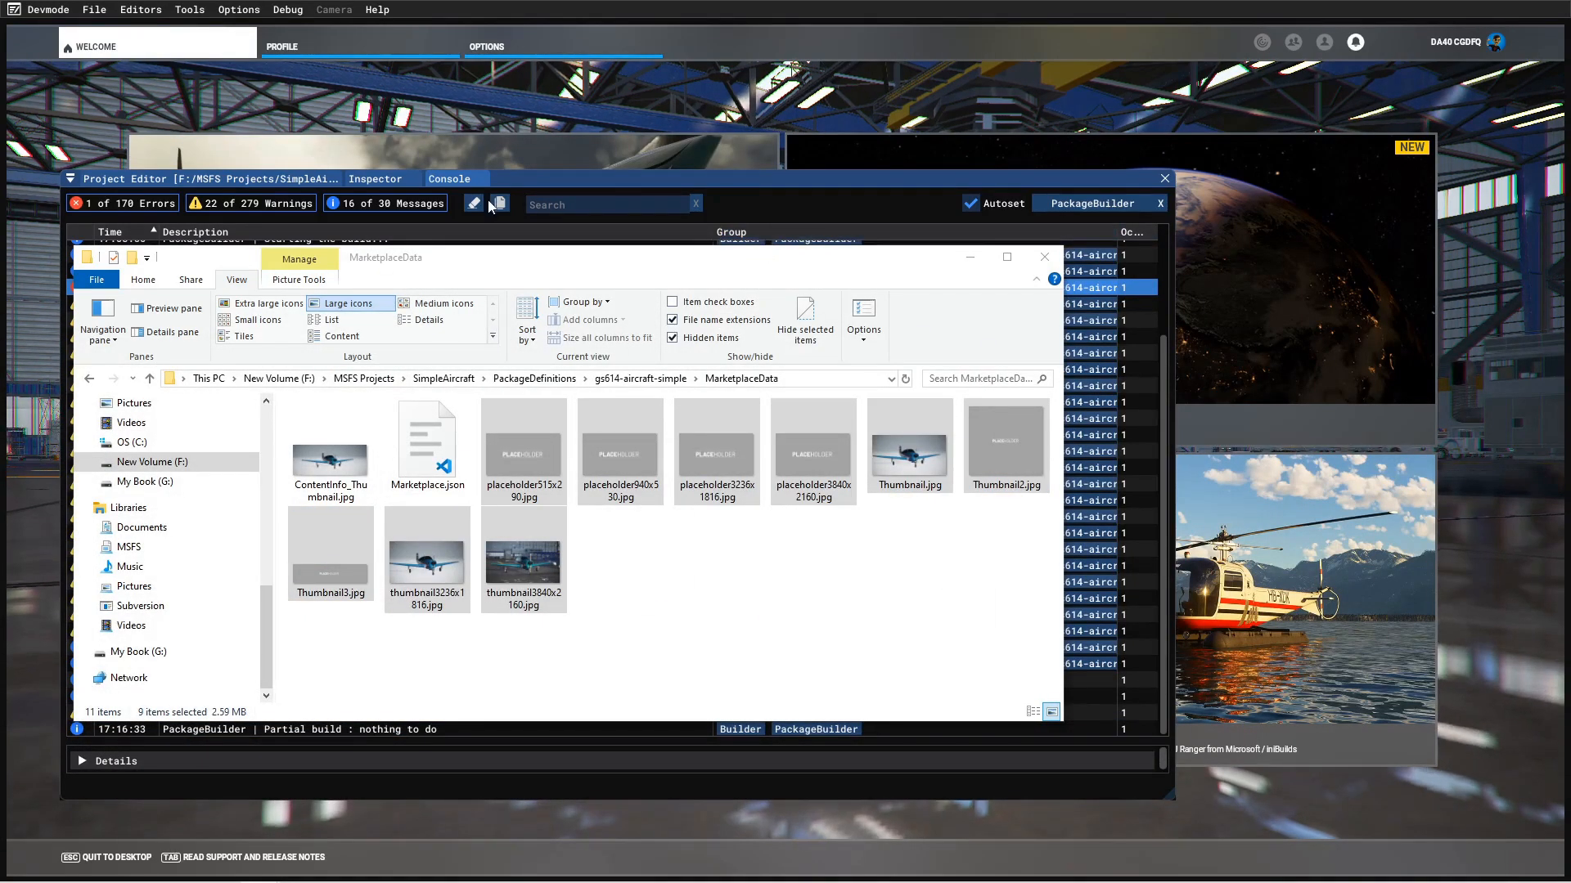
{"action": "left_click", "coordinate": [587, 187]}
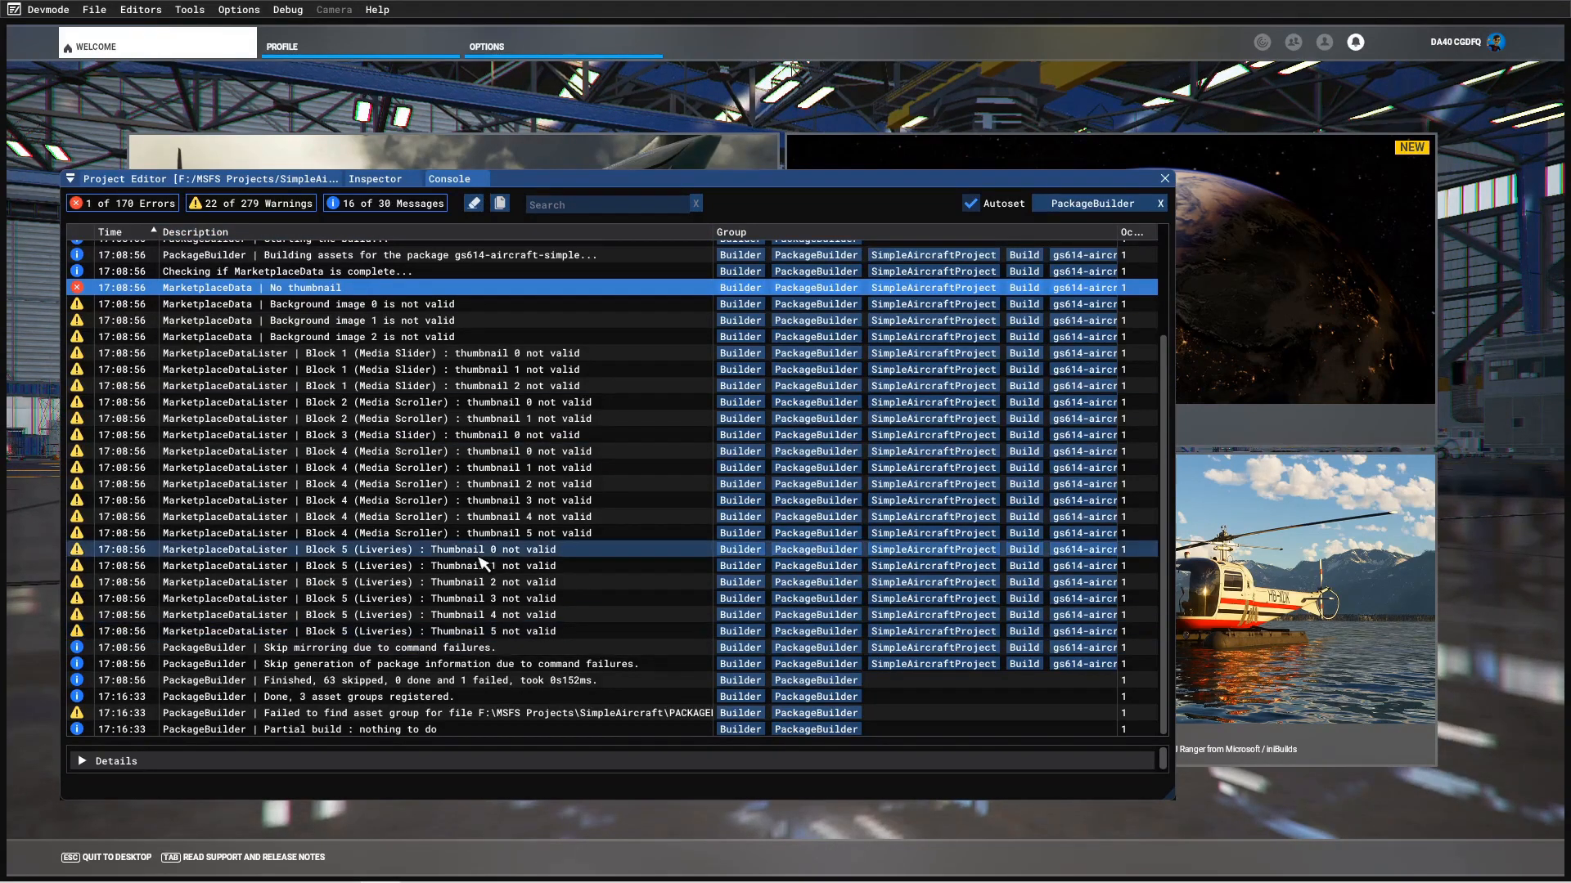
- Clear the Console, then rebuild the gs614-aircraft-simple package and check its build log
{"action": "left_click", "coordinate": [474, 203]}
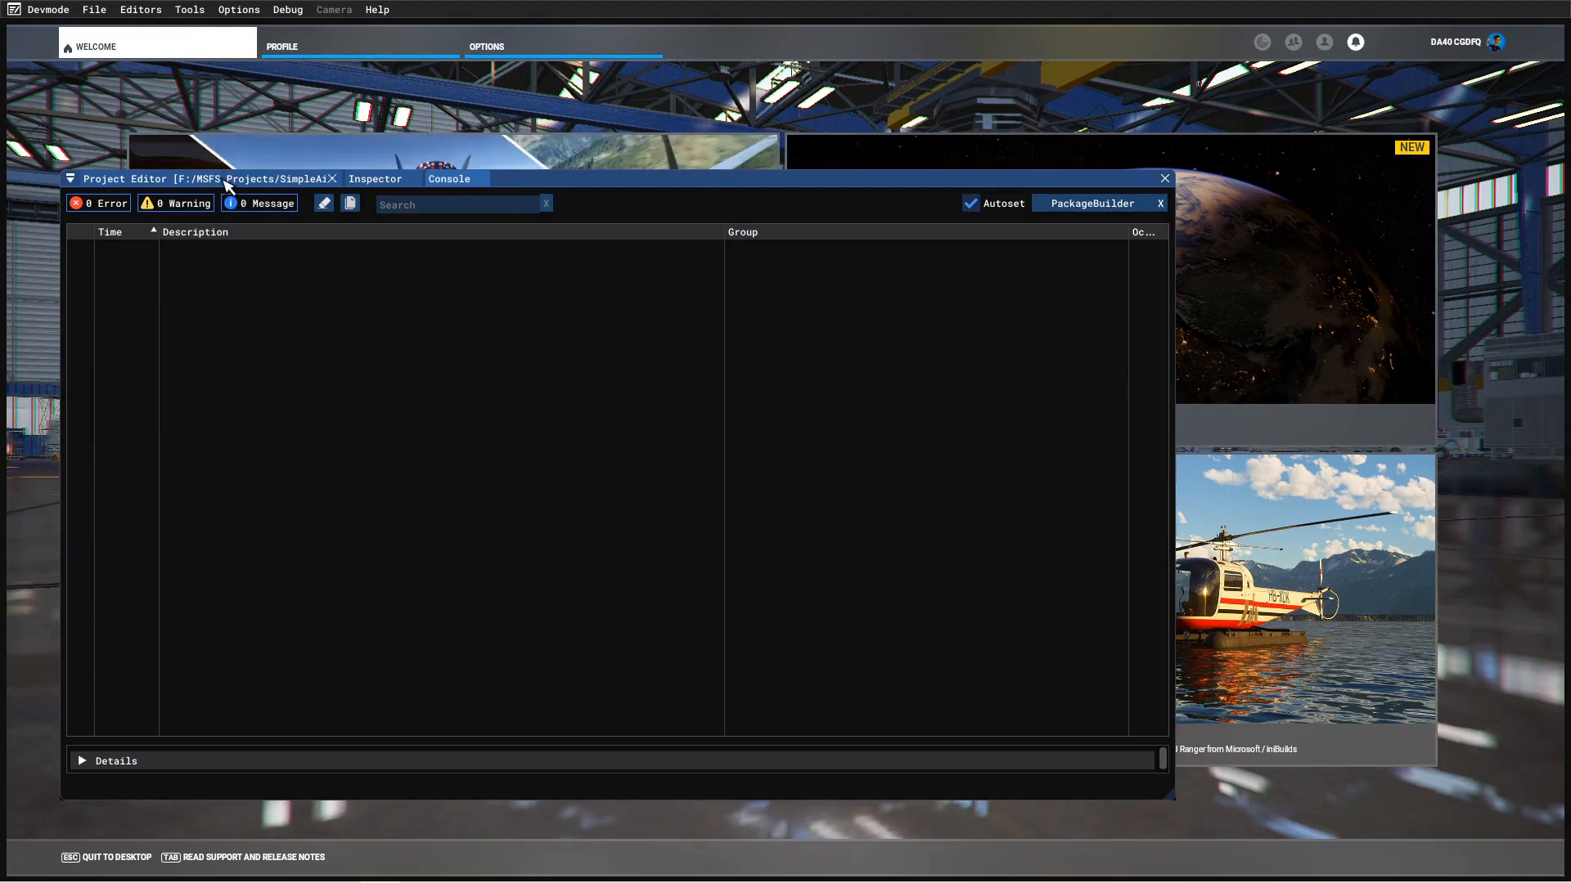
{"action": "left_click", "coordinate": [227, 180]}
{"action": "left_click", "coordinate": [119, 313]}
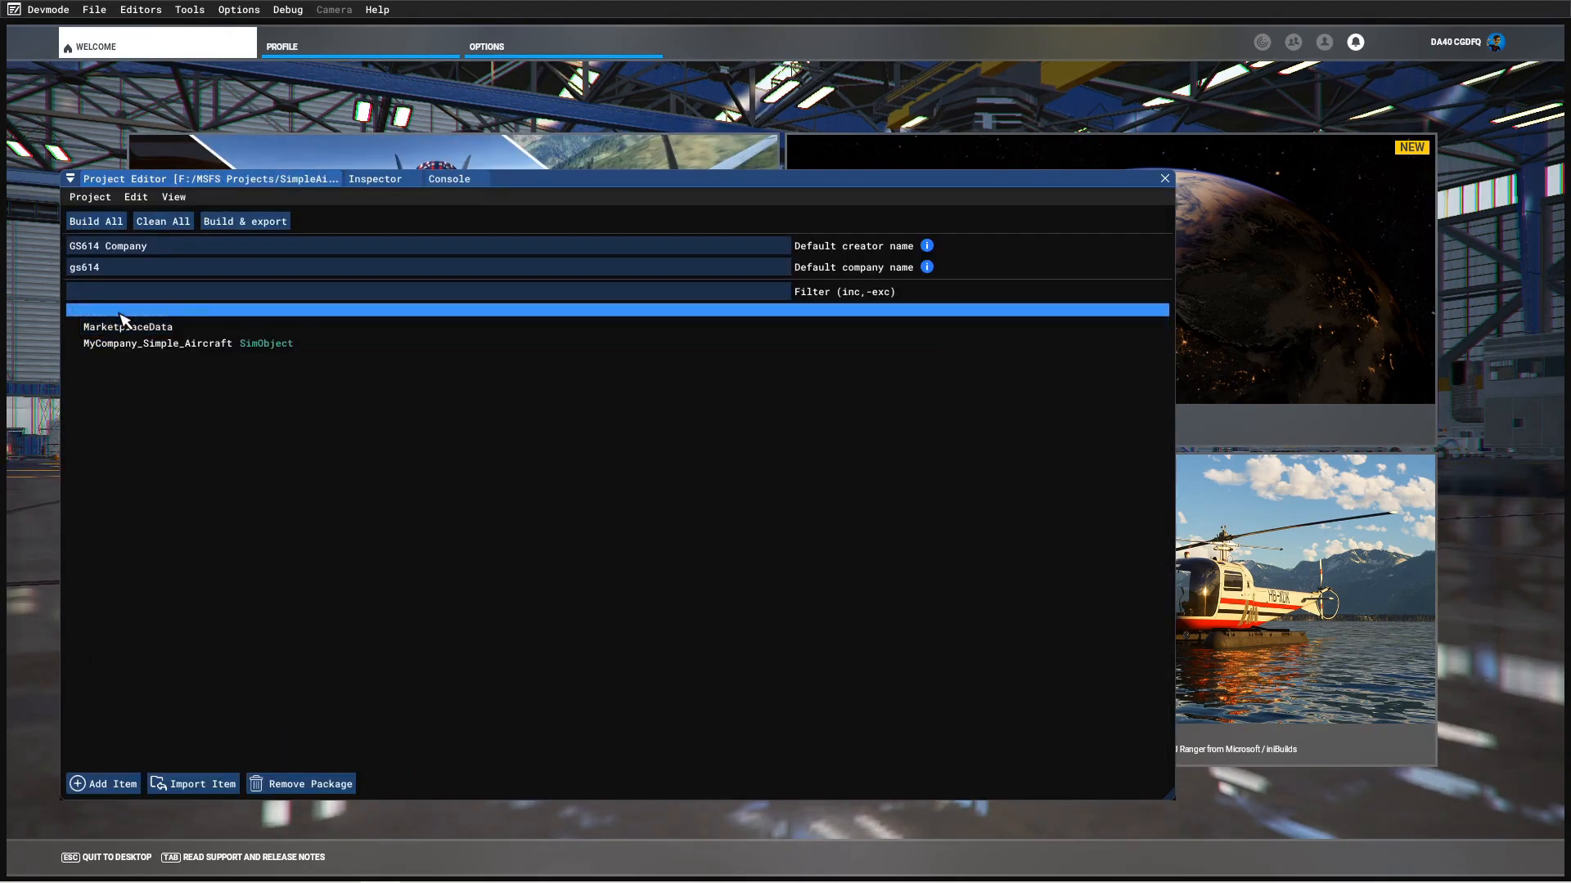
{"action": "left_click", "coordinate": [376, 180]}
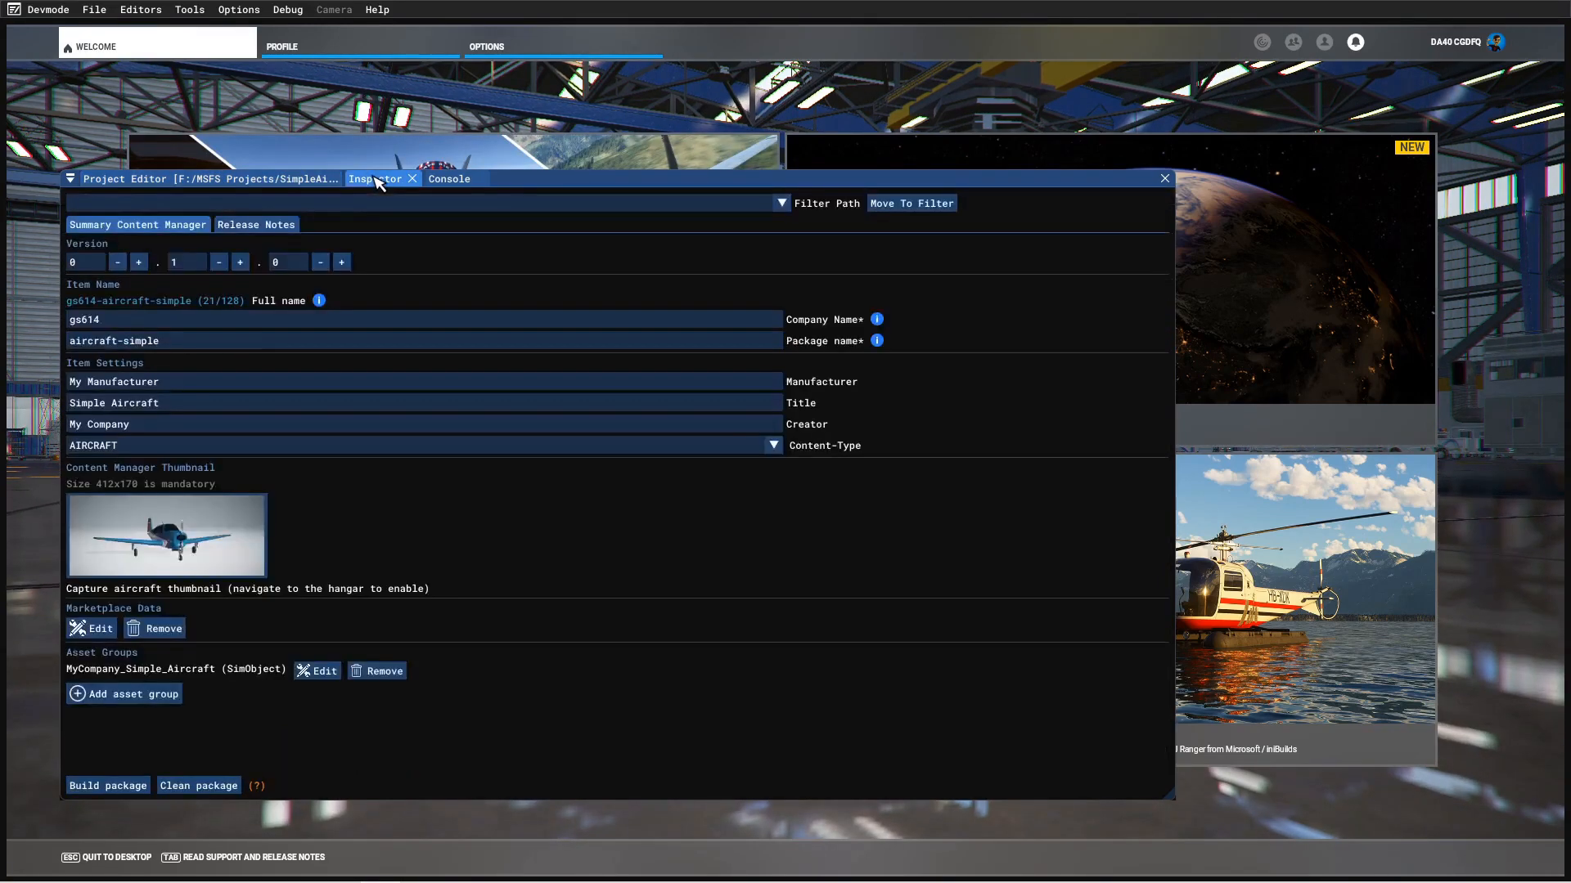
{"action": "left_click", "coordinate": [97, 787]}
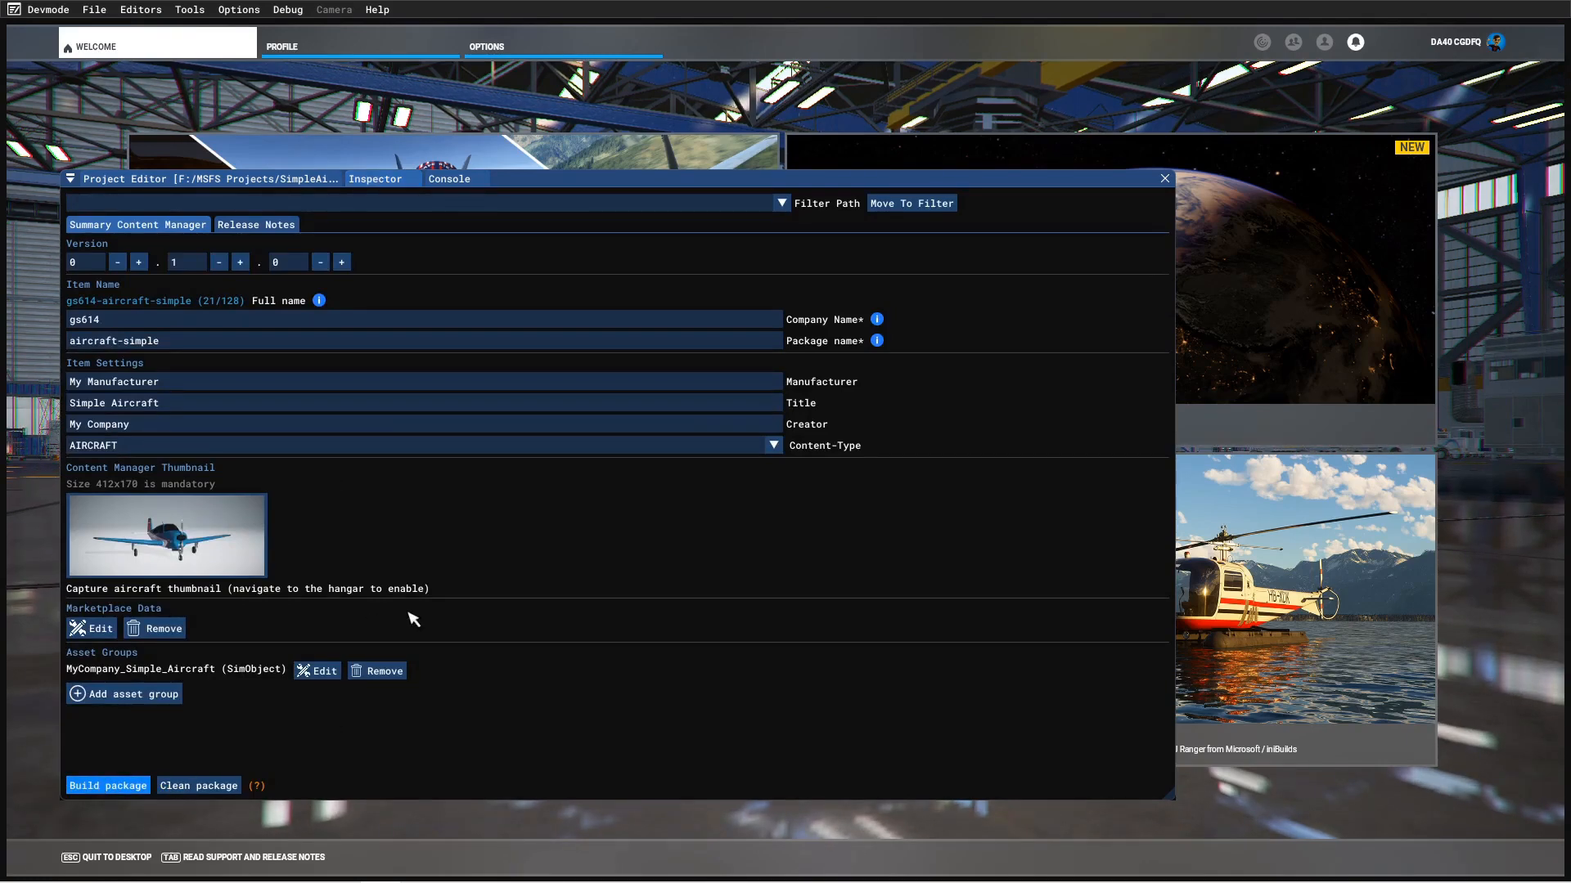
{"action": "left_click", "coordinate": [450, 179]}
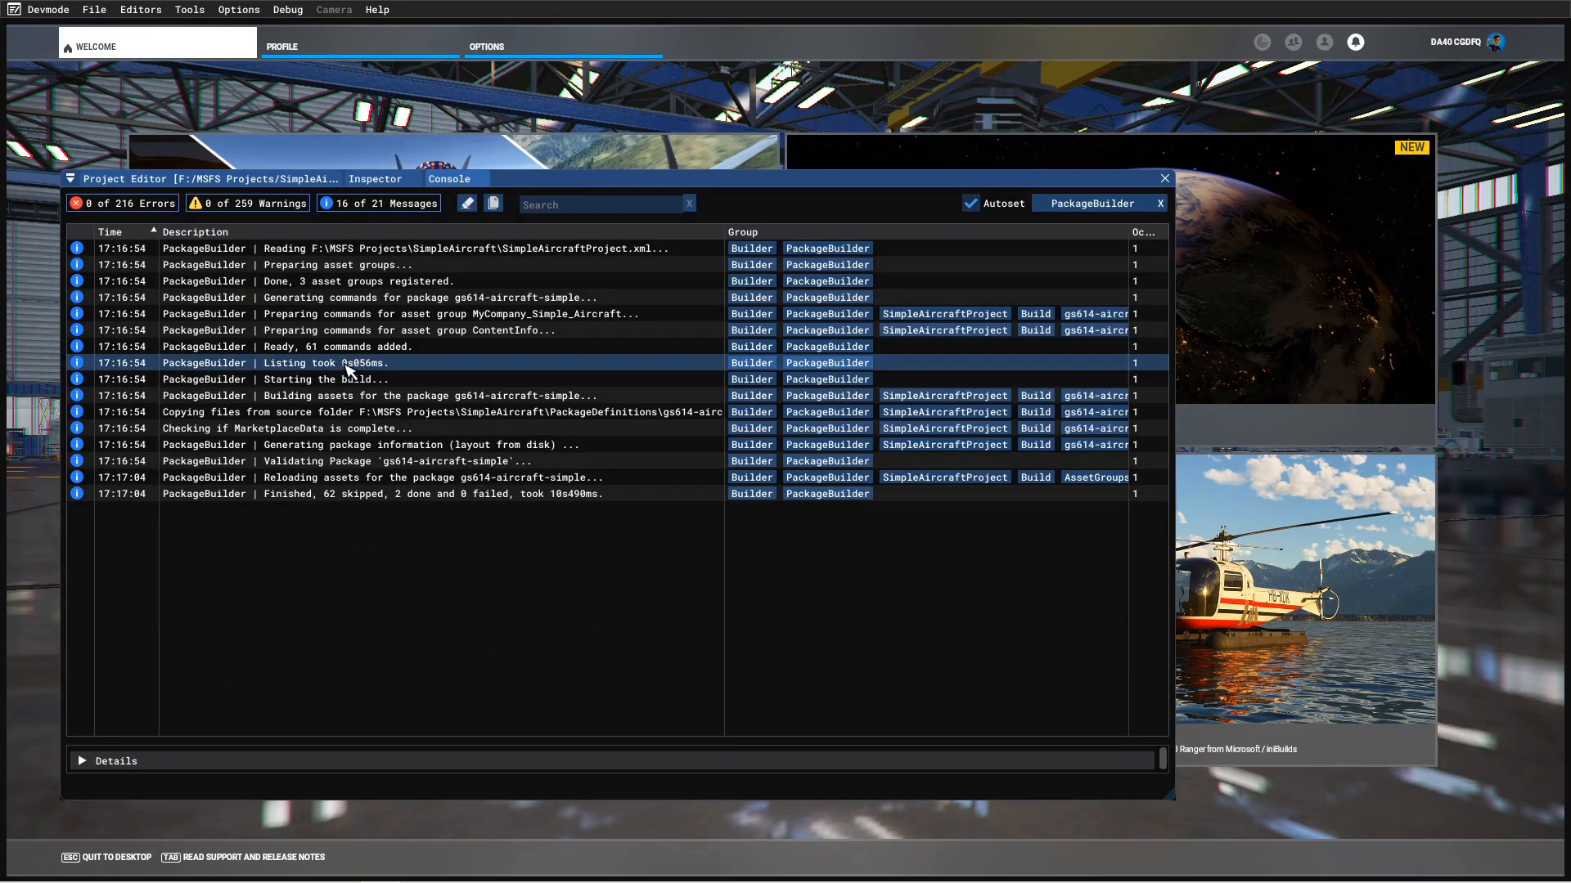
{"action": "left_click", "coordinate": [455, 499]}
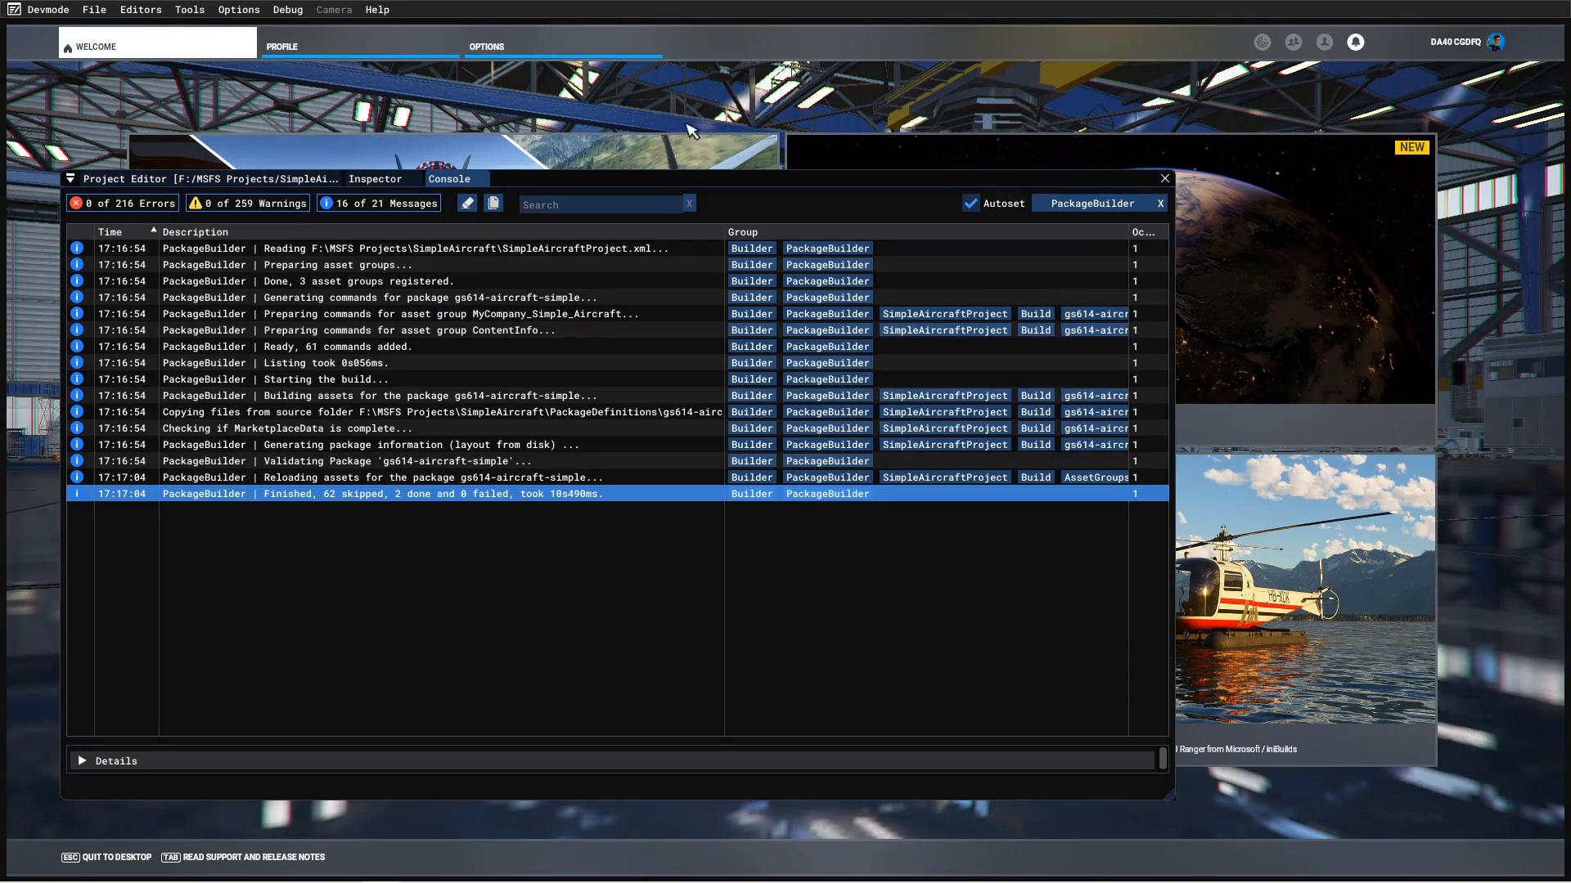
- Close the developer windows and choose My Manufacturer's Simple Aircraft as the World Map aircraft
{"action": "left_click", "coordinate": [1165, 178]}
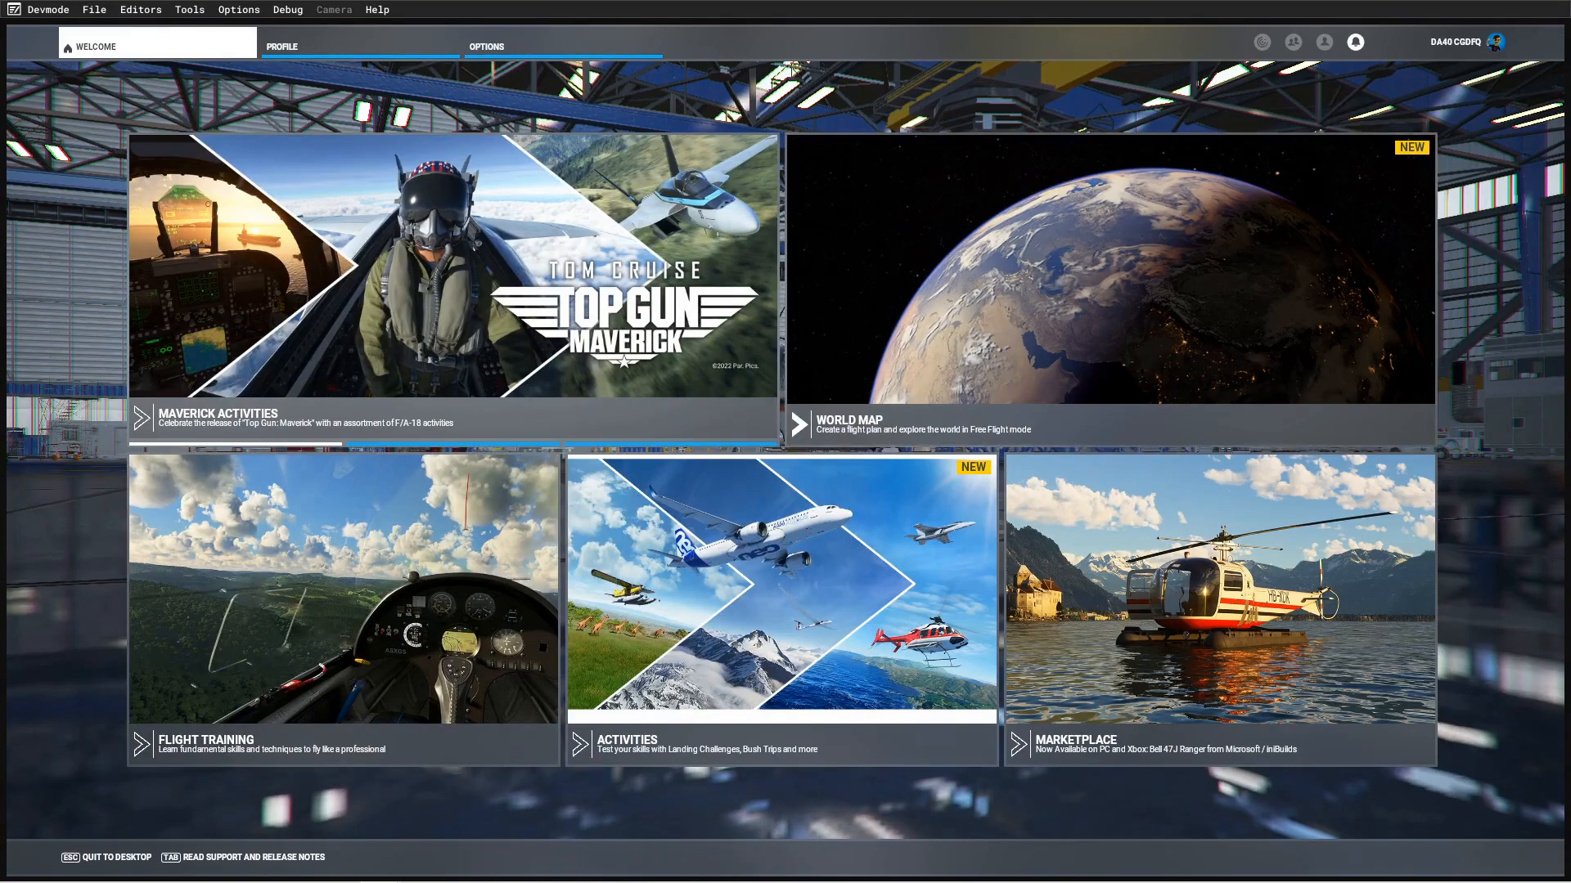
{"action": "left_click", "coordinate": [1103, 294]}
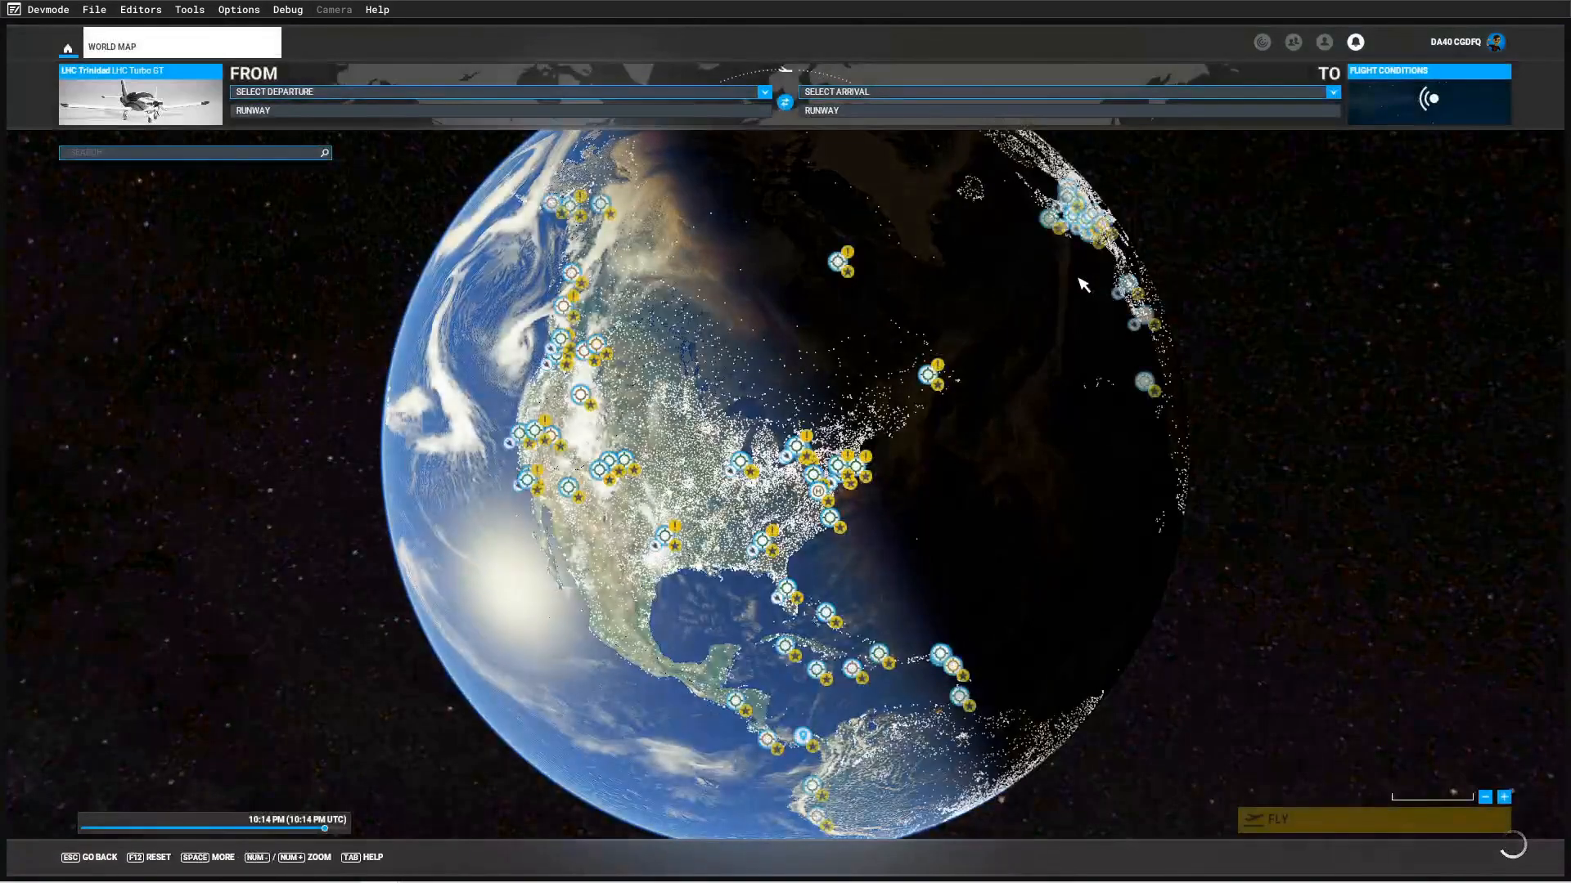
{"action": "left_click", "coordinate": [129, 103]}
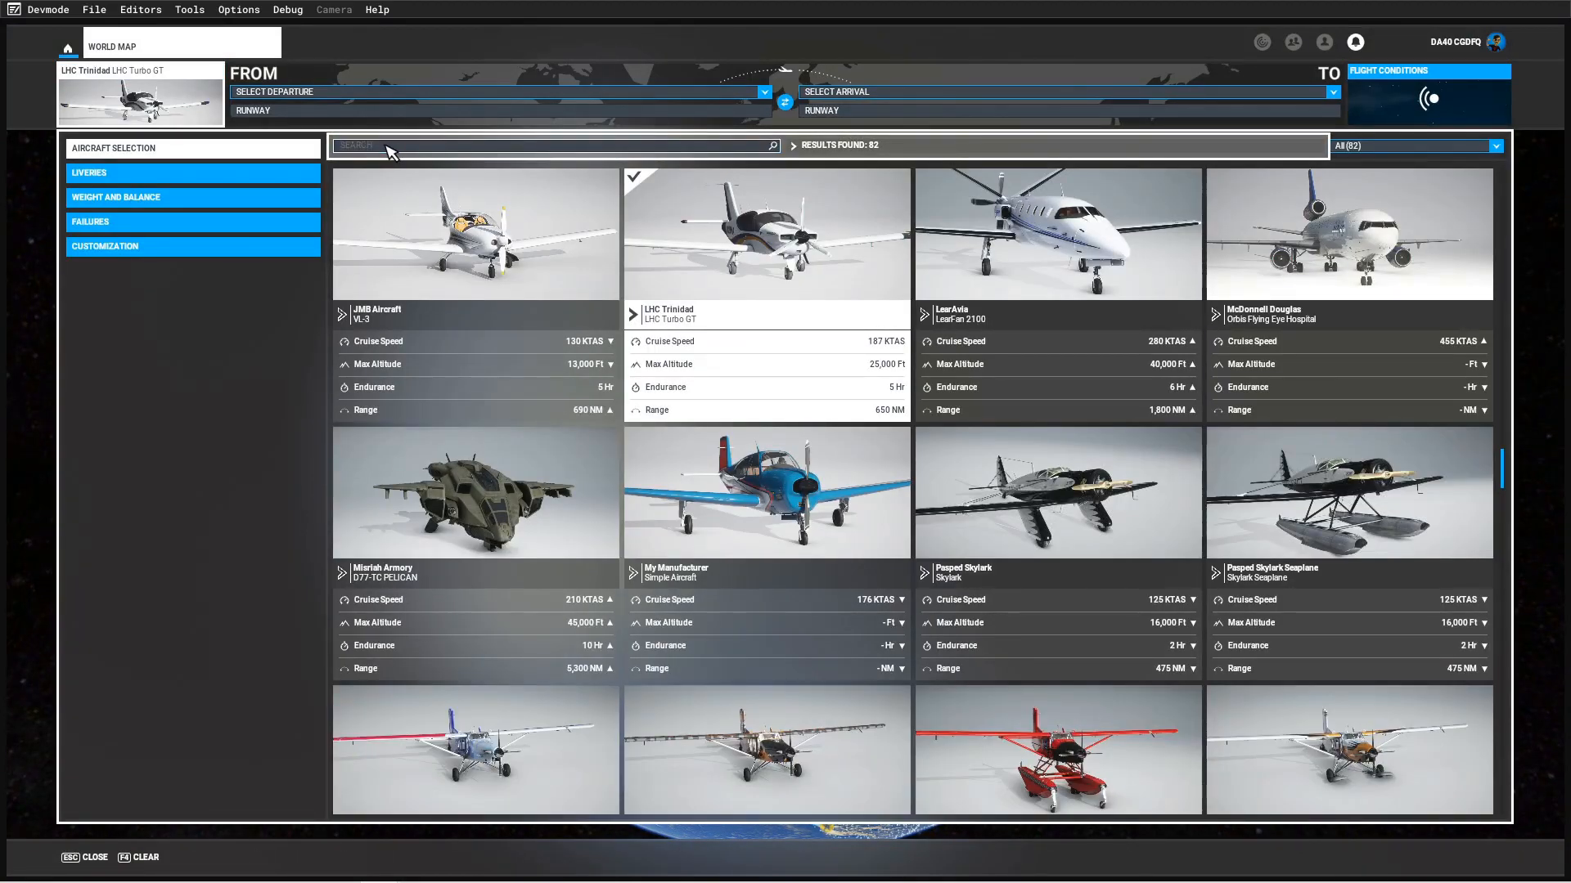
{"action": "scroll", "coordinate": [430, 422], "scroll_direction": "up", "scroll_amount": 4}
{"action": "scroll", "coordinate": [430, 422], "scroll_direction": "down", "scroll_amount": 3}
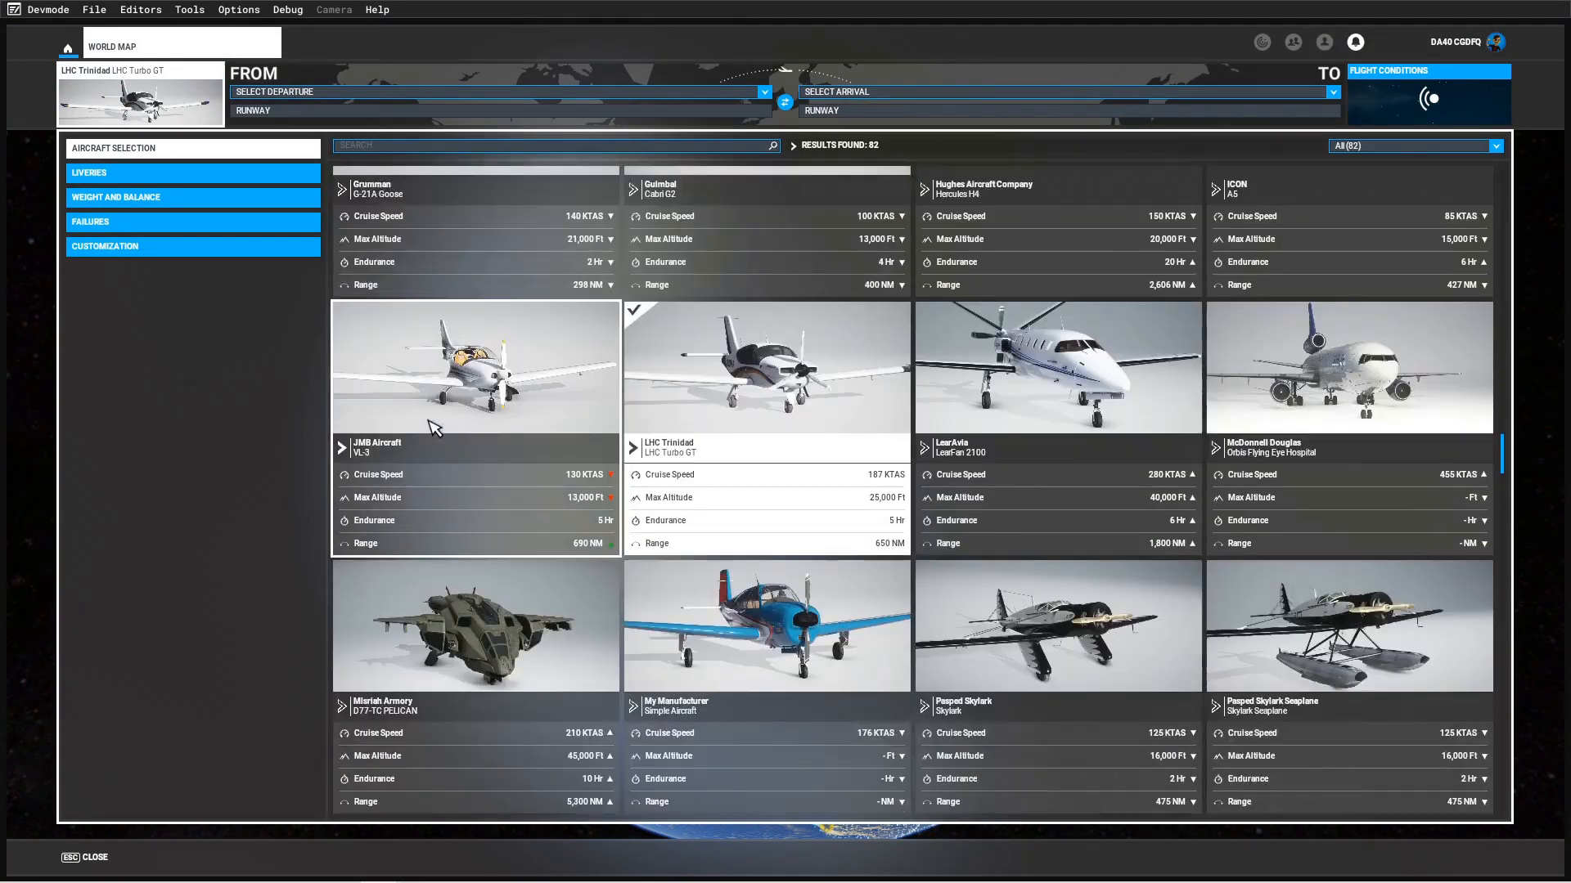
{"action": "scroll", "coordinate": [488, 597], "scroll_direction": "down", "scroll_amount": 2}
{"action": "left_click", "coordinate": [736, 408]}
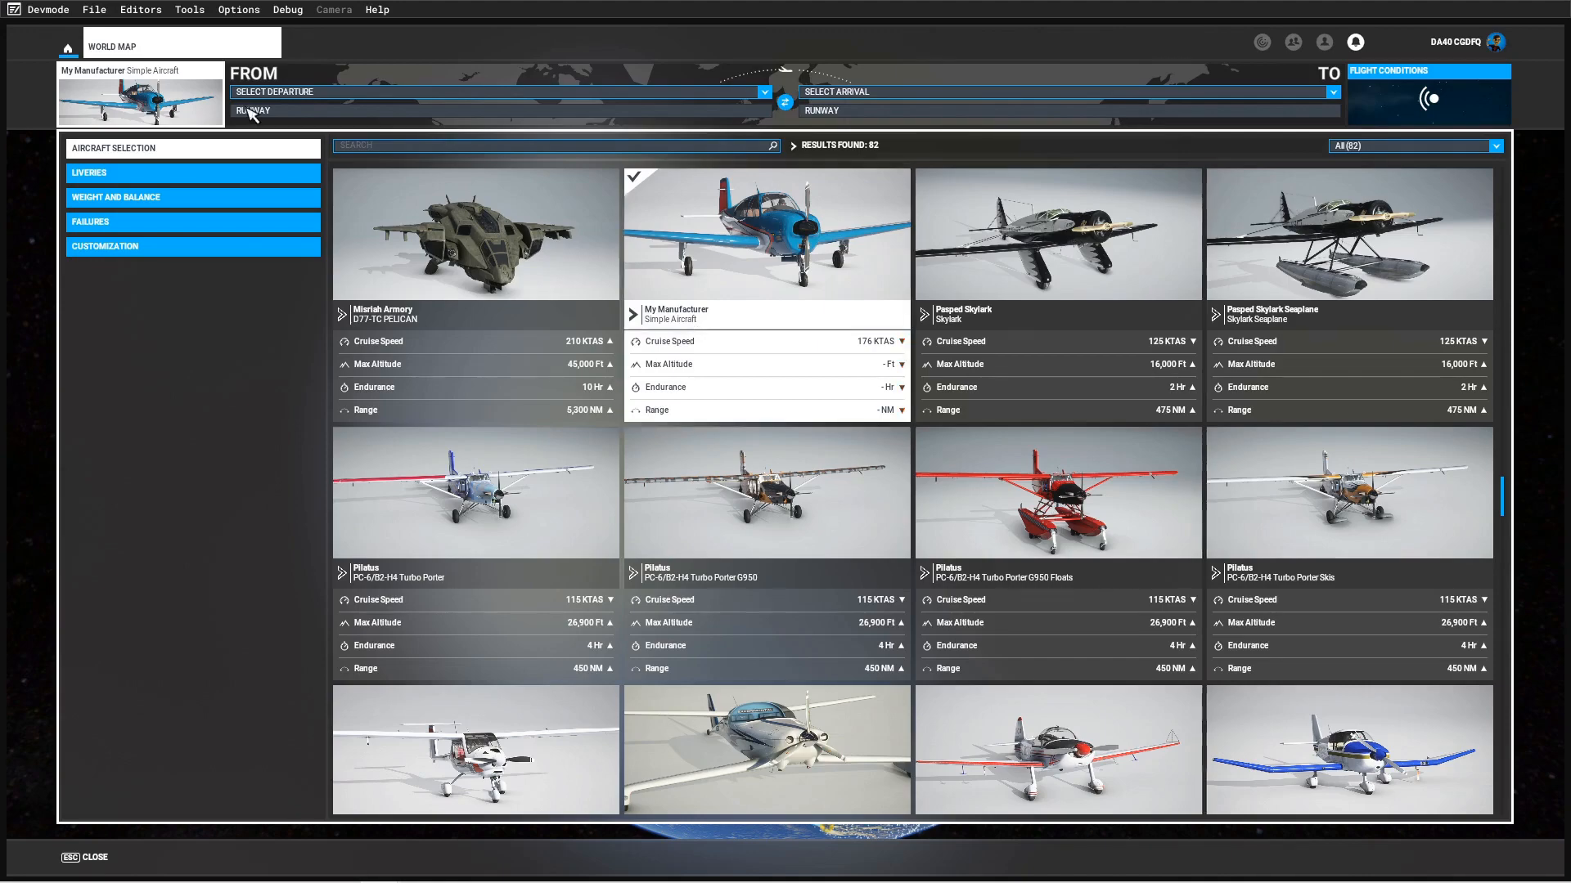
- Set the departure to CYCE Huron, Centralia, and start the flight from the runway
{"action": "left_click", "coordinate": [272, 93]}
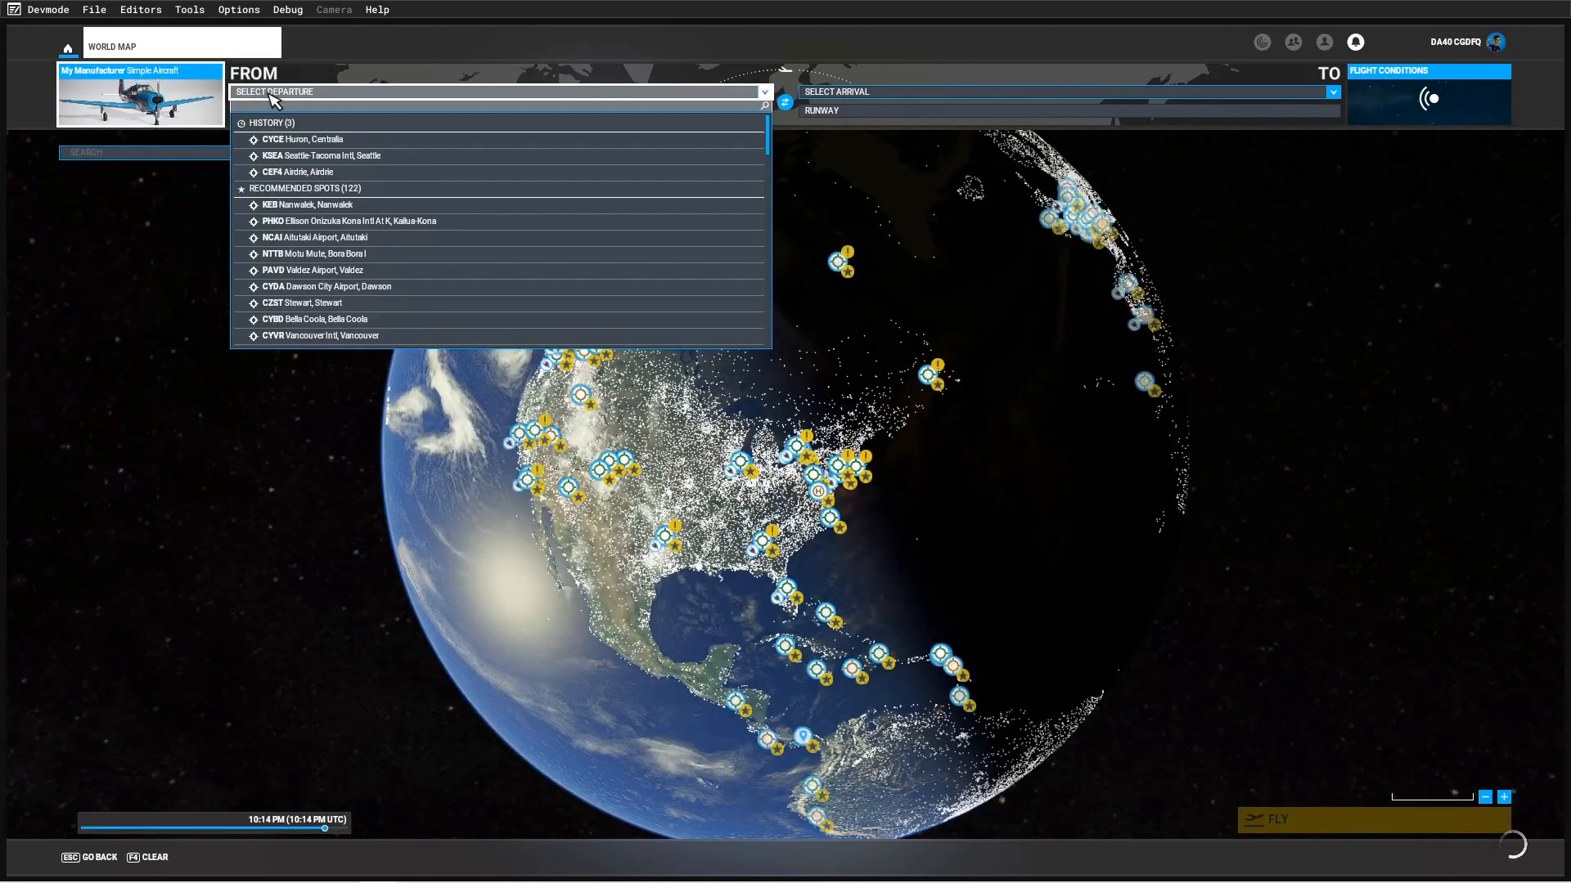
{"action": "left_click", "coordinate": [301, 108]}
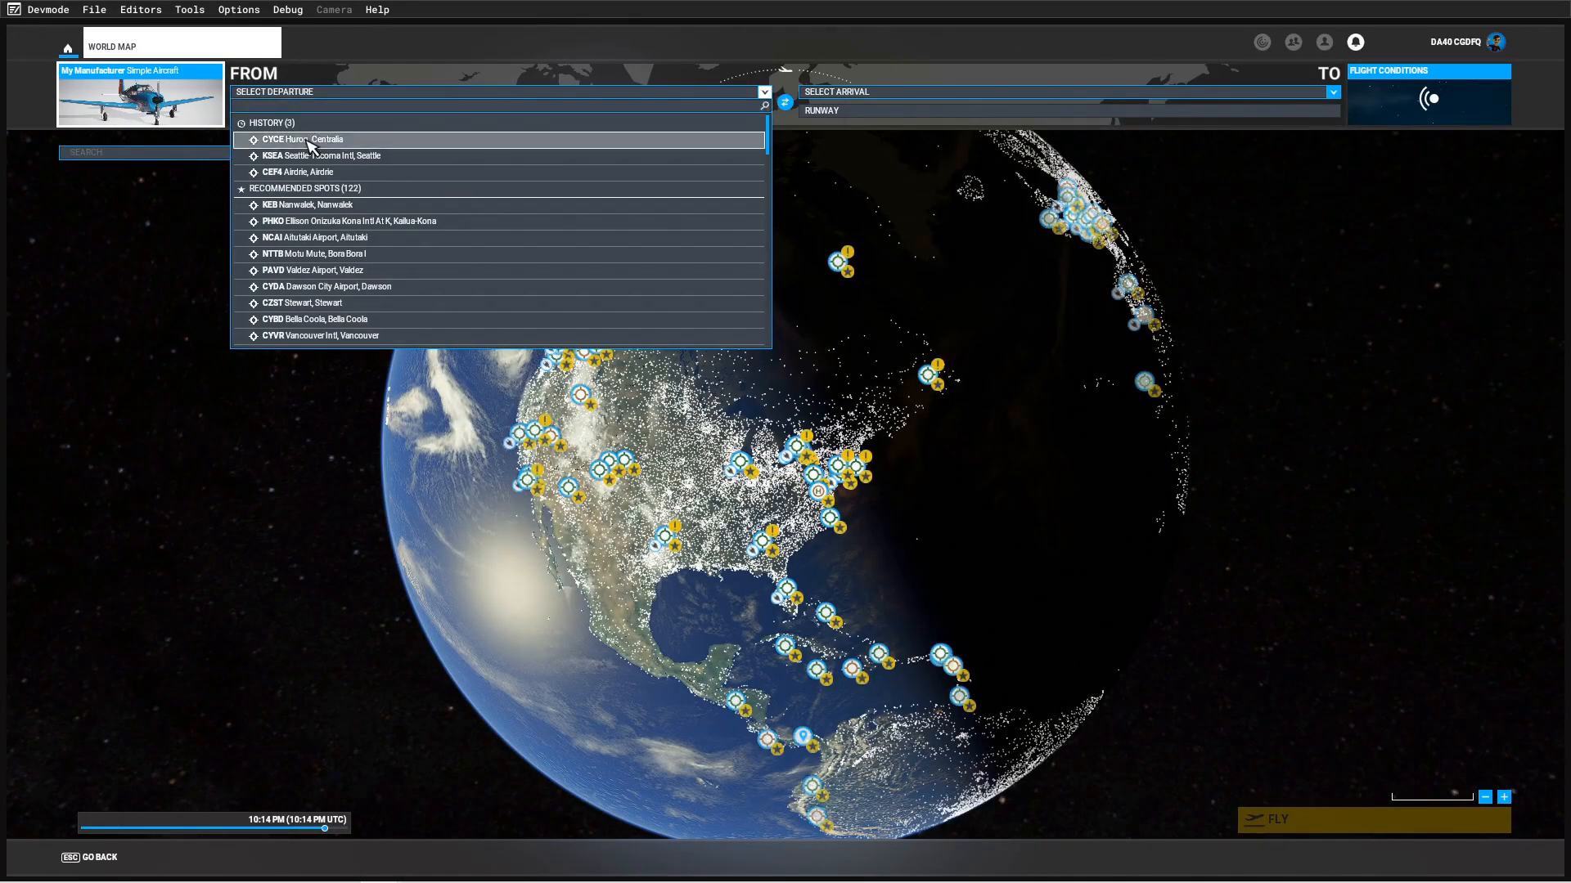
{"action": "left_click", "coordinate": [303, 139]}
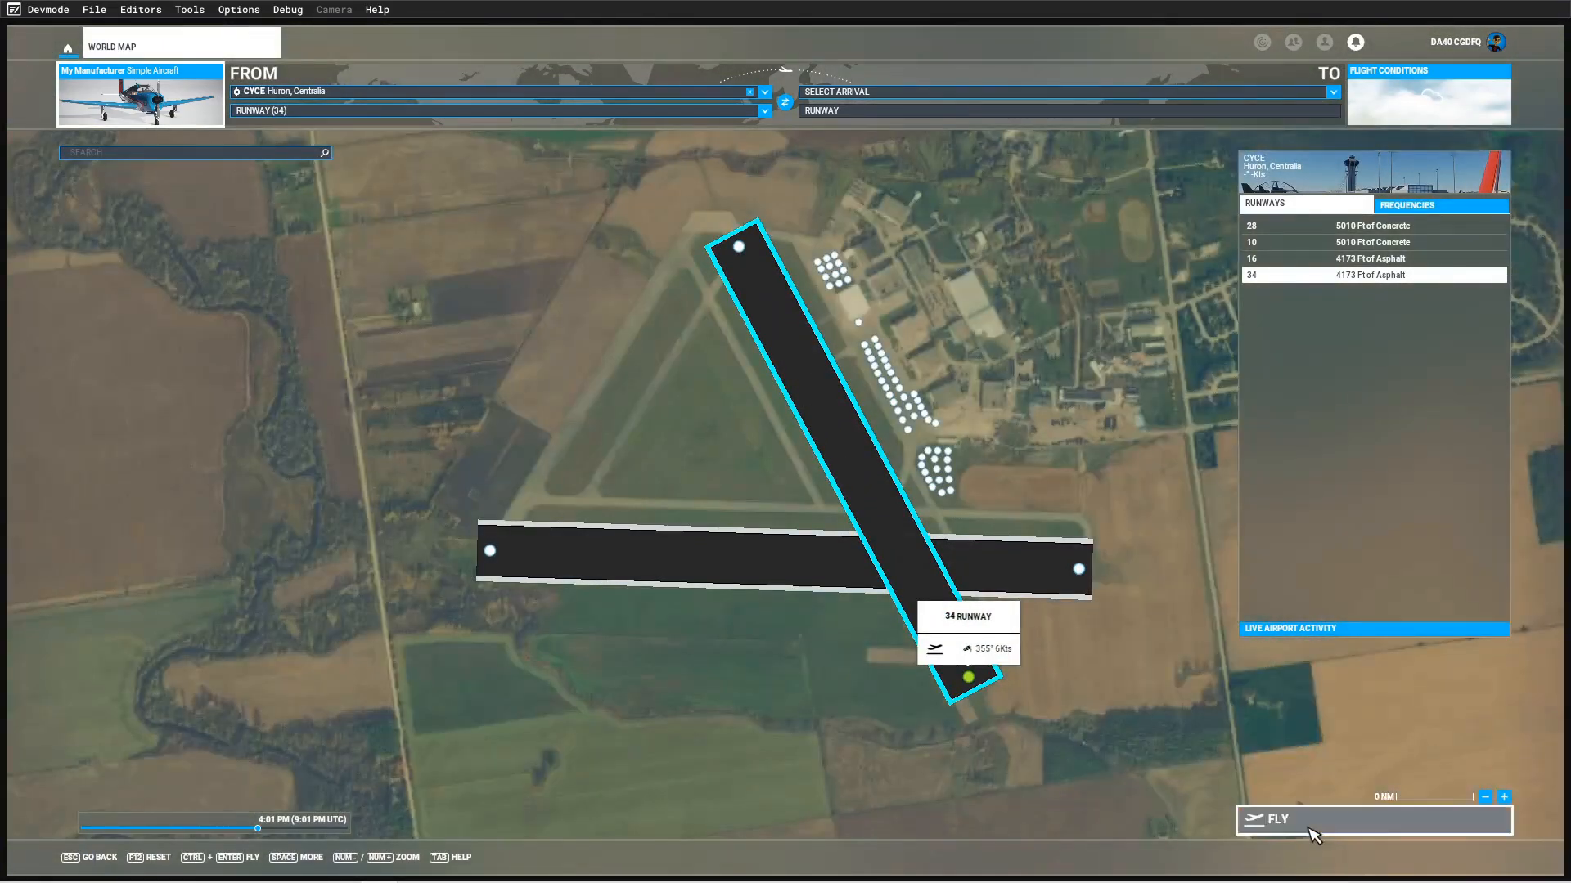
{"action": "left_click", "coordinate": [1312, 834]}
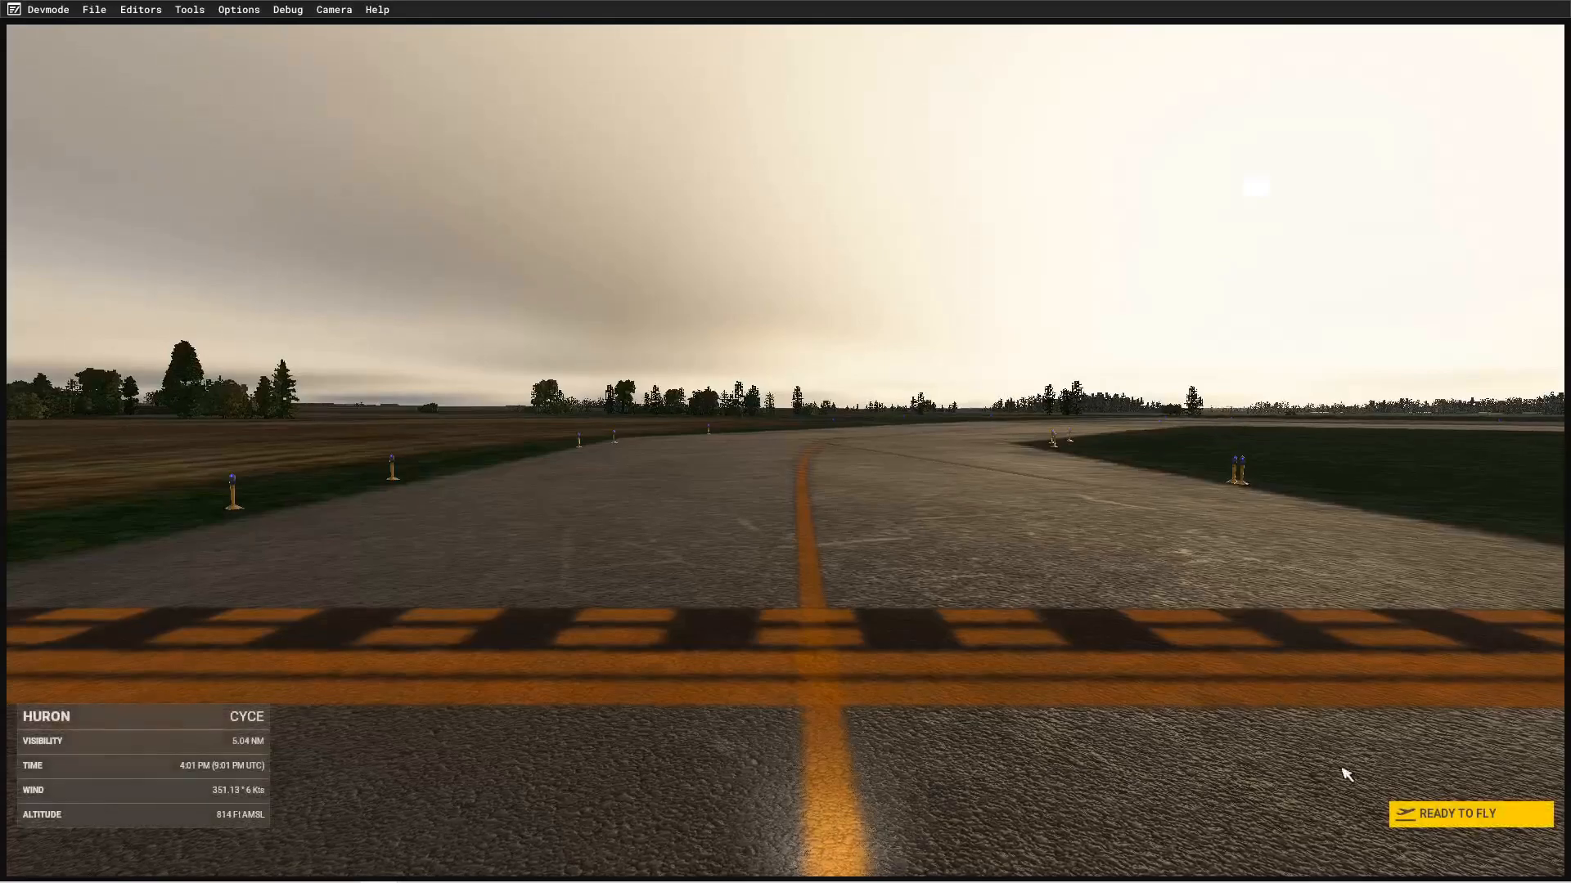
{"action": "left_click", "coordinate": [1437, 817]}
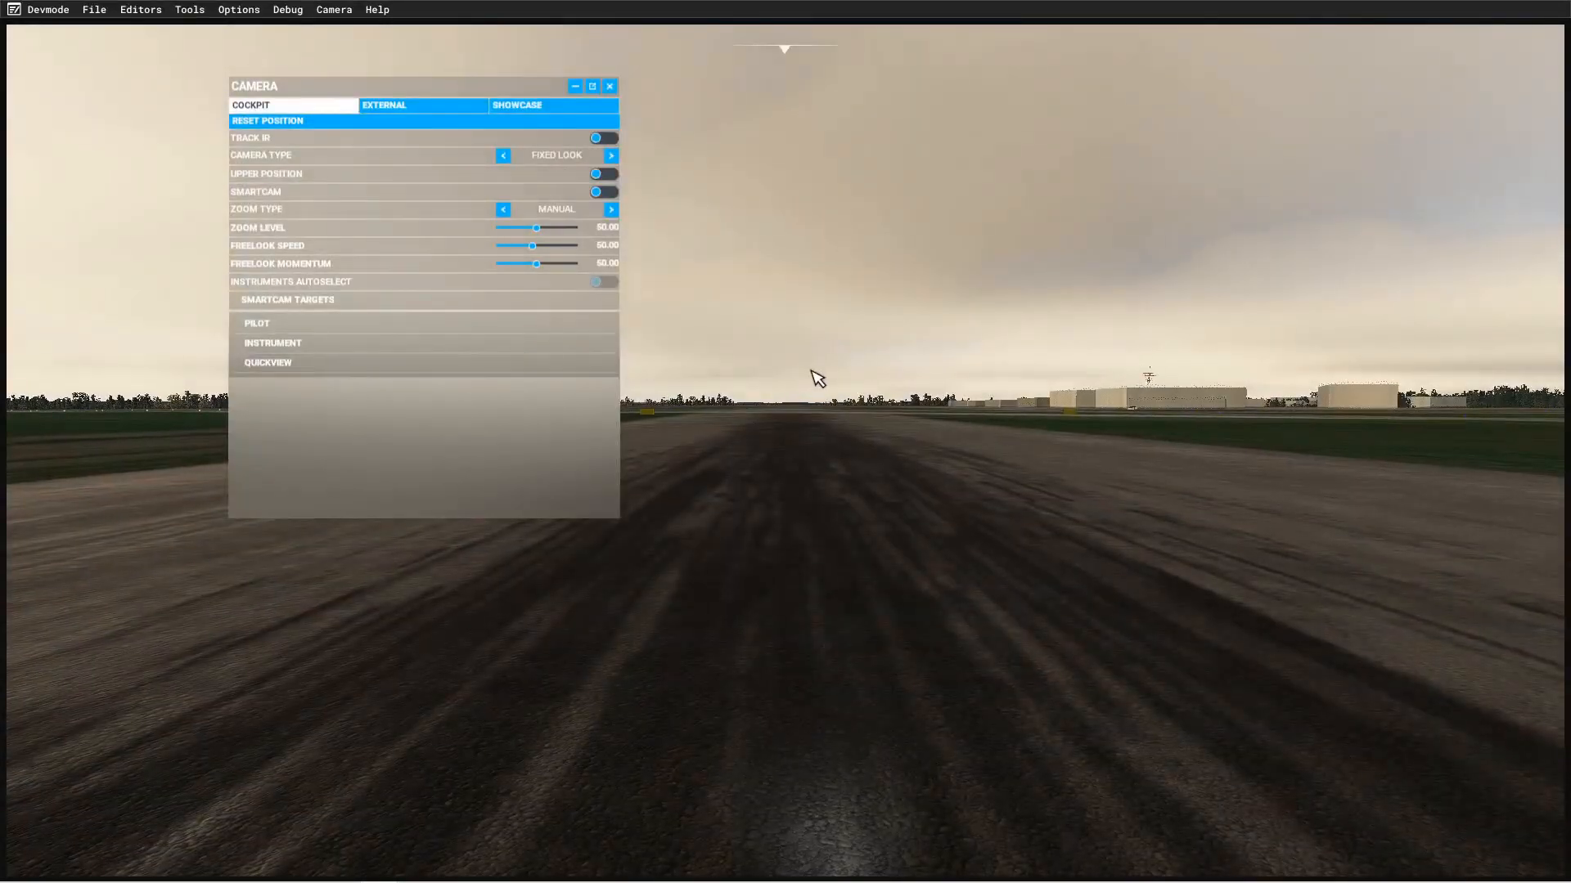
- Move the Camera window aside and switch to the external camera to inspect the Simple Aircraft from the side
{"action": "left_click_drag", "start_coordinate": [484, 88], "coordinate": [306, 101]}
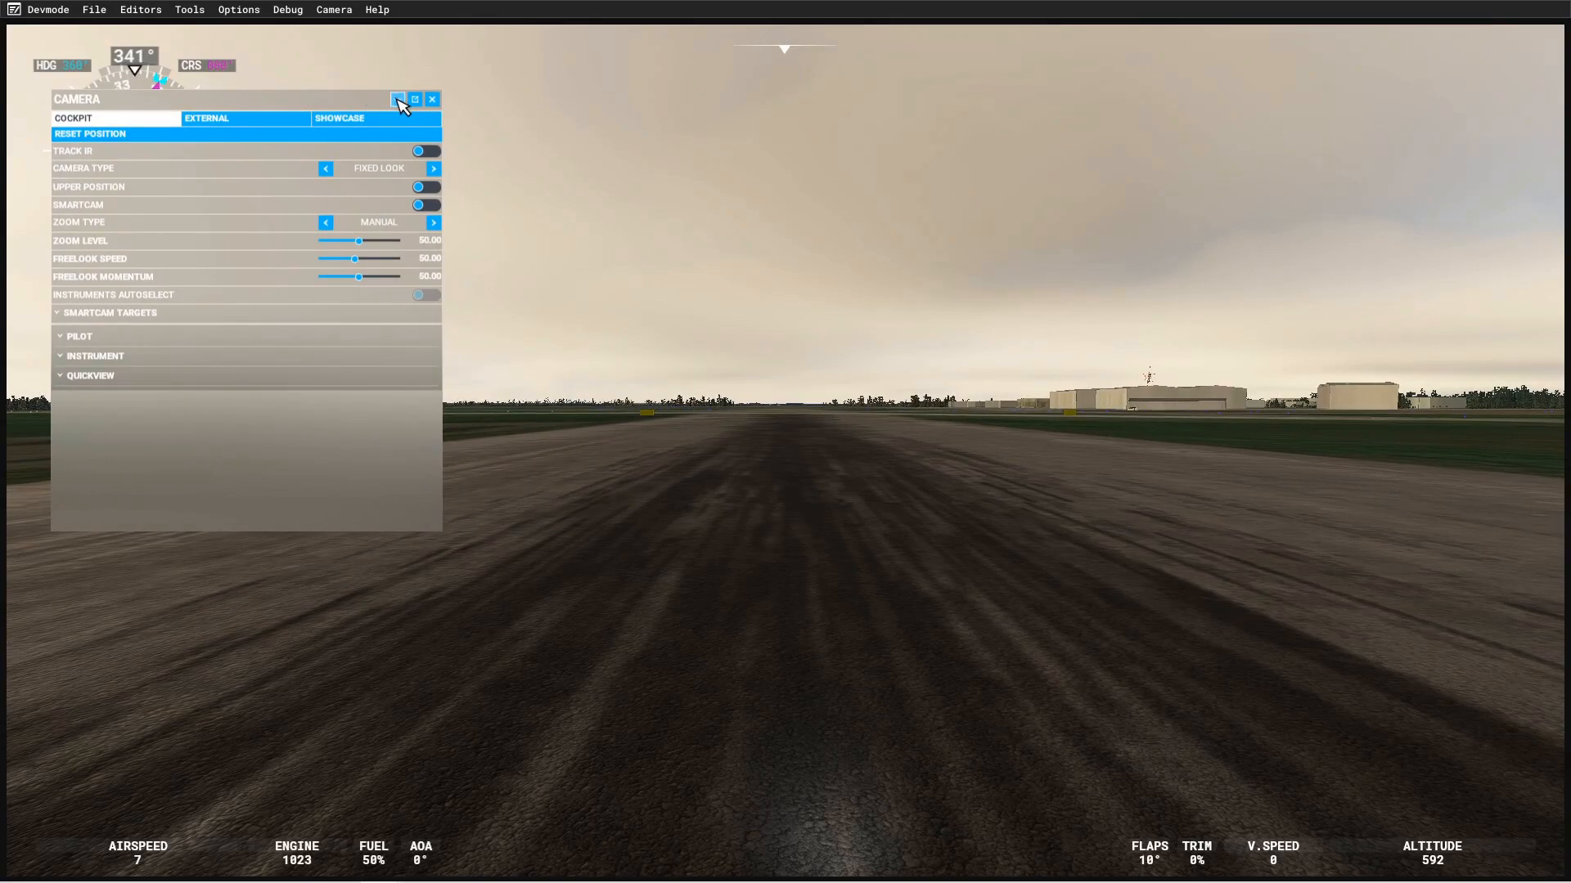
{"action": "mouse_move", "coordinate": [1017, 347]}
{"action": "left_mouse_down"}
{"action": "mouse_move", "coordinate": [1017, 589]}
{"action": "mouse_move", "coordinate": [1009, 336]}
{"action": "left_mouse_up"}
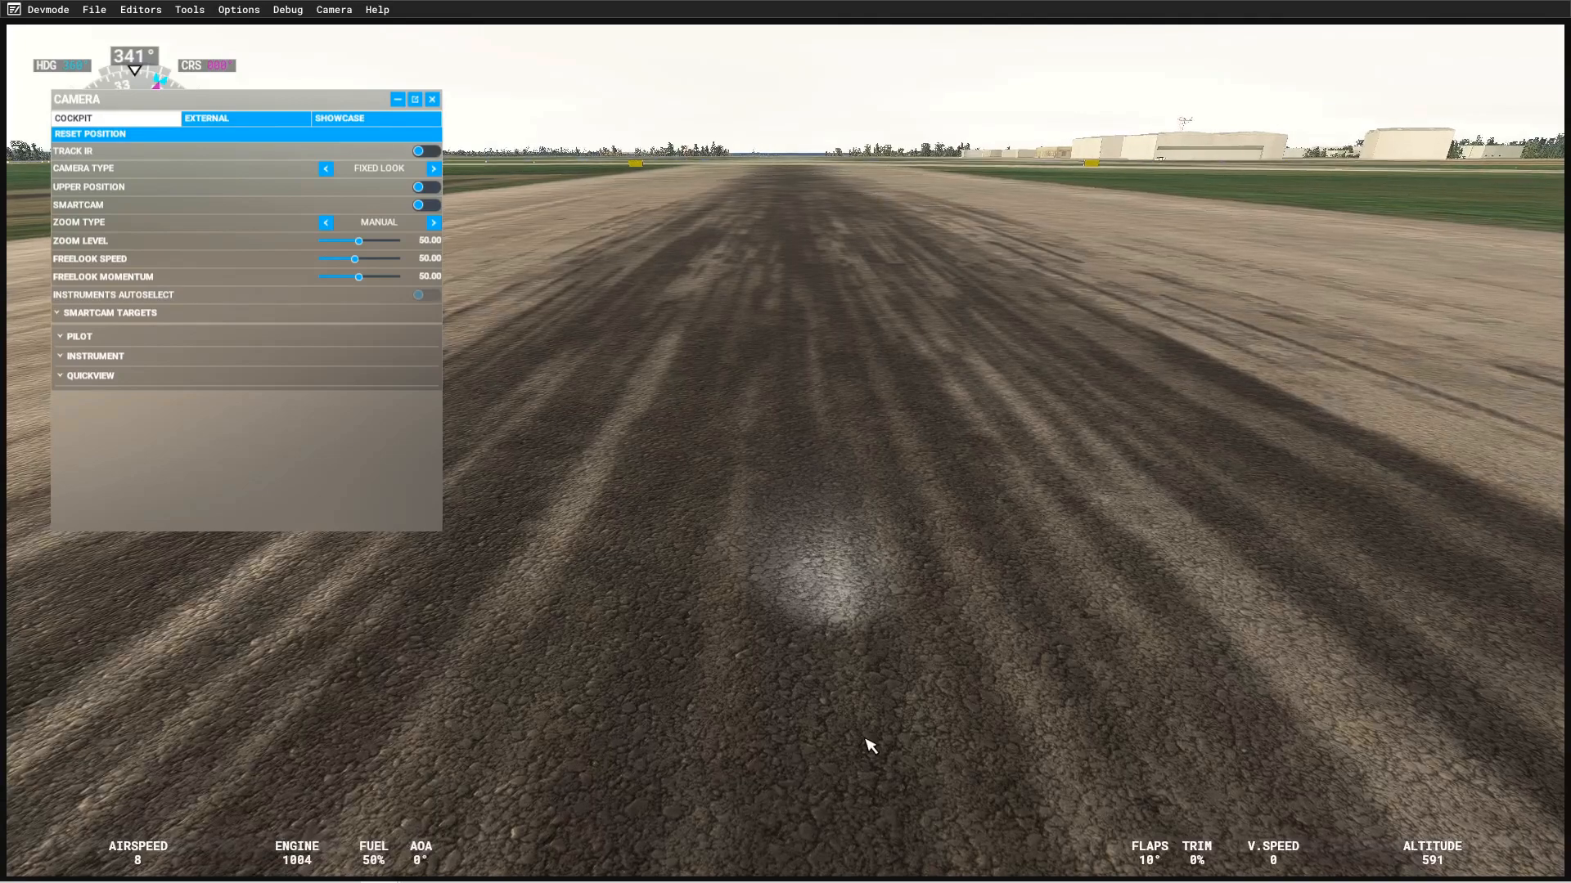
{"action": "left_click", "coordinate": [222, 122]}
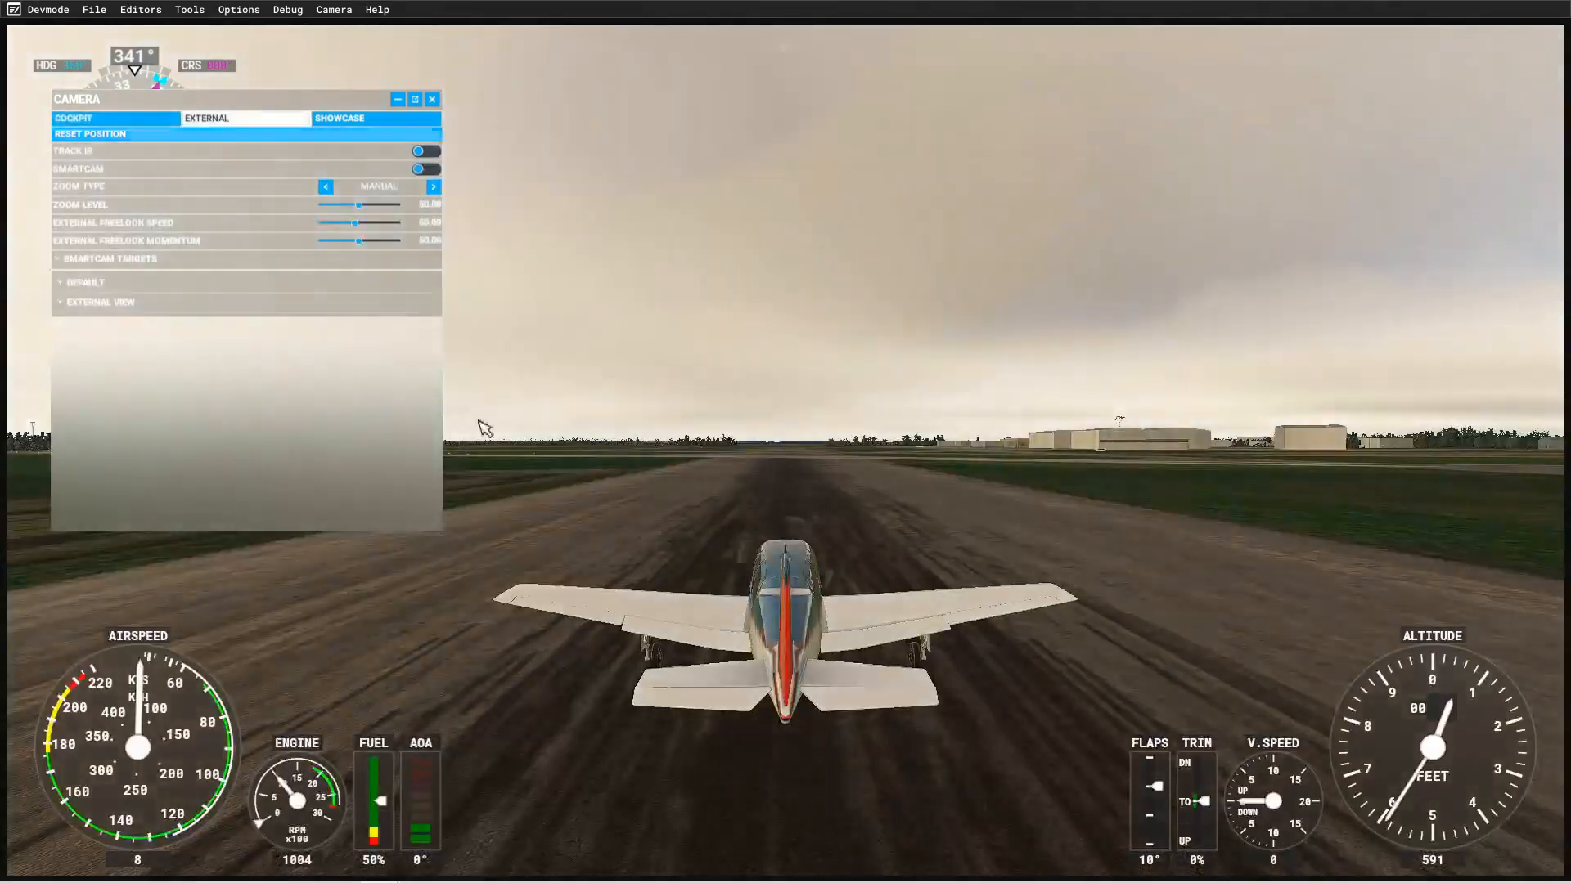
{"action": "left_click_drag", "start_coordinate": [1024, 413], "coordinate": [1244, 413]}
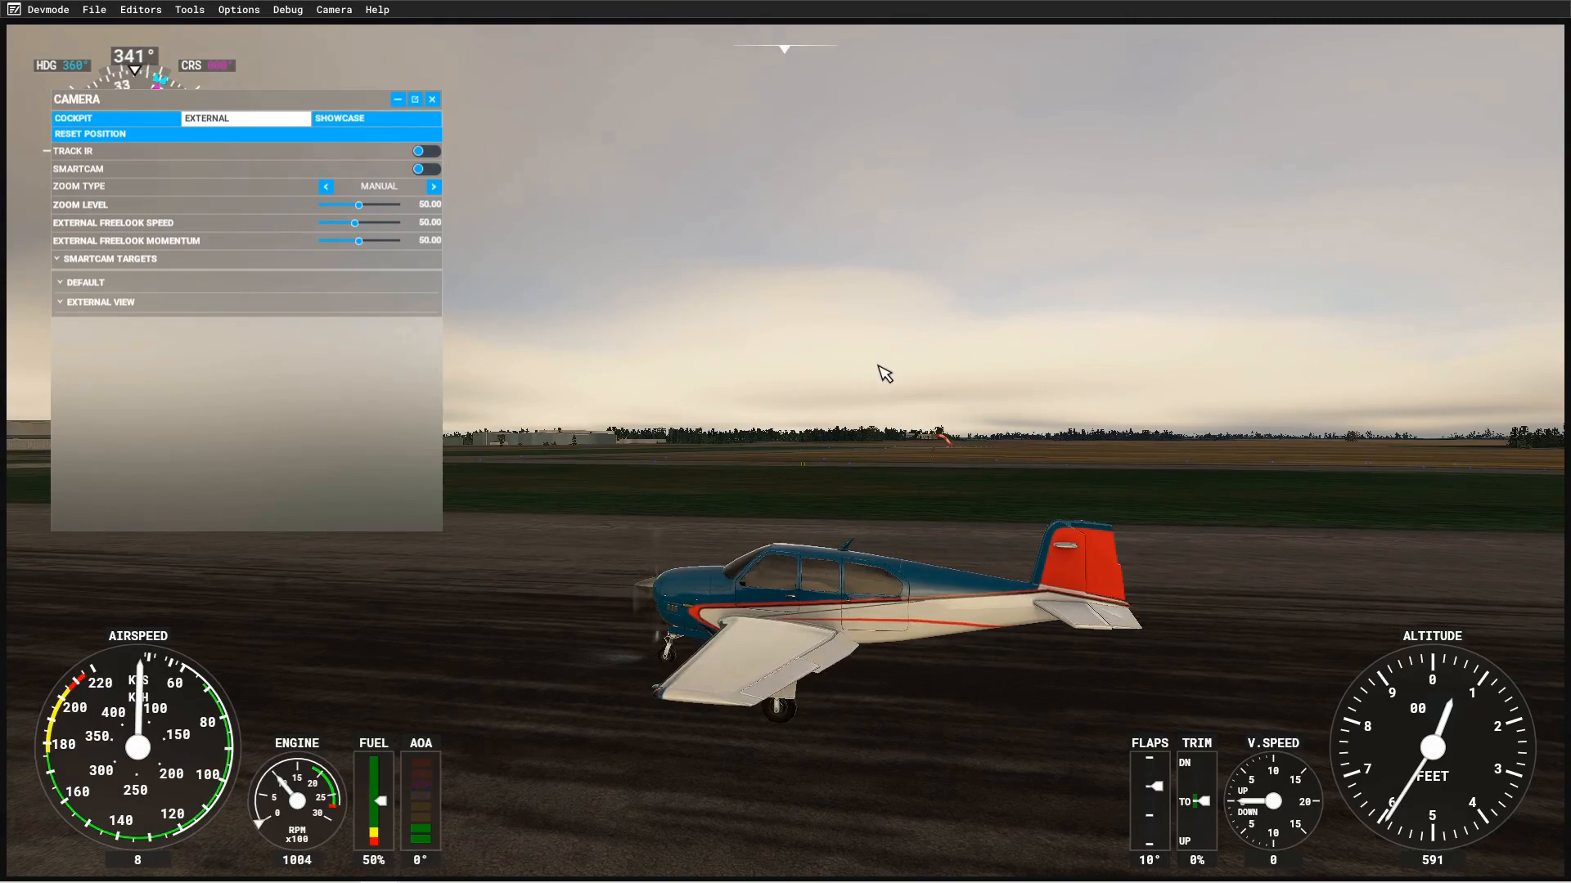
- Collapse the Camera window and watch the Simple Aircraft from outside during takeoff
{"action": "right_click", "coordinate": [803, 349]}
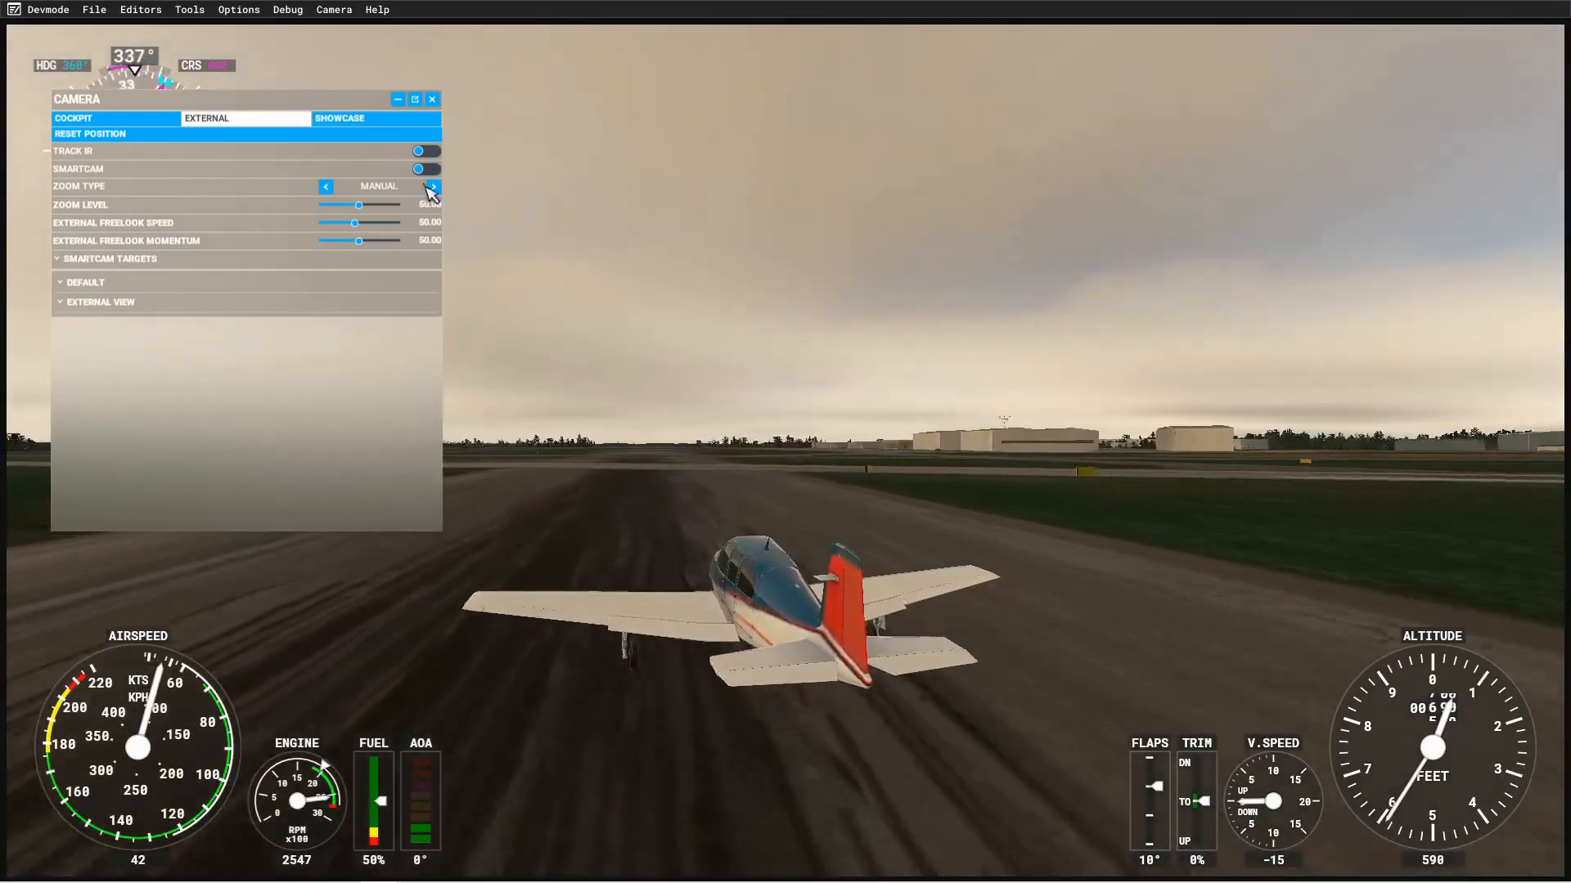
{"action": "left_click", "coordinate": [398, 98]}
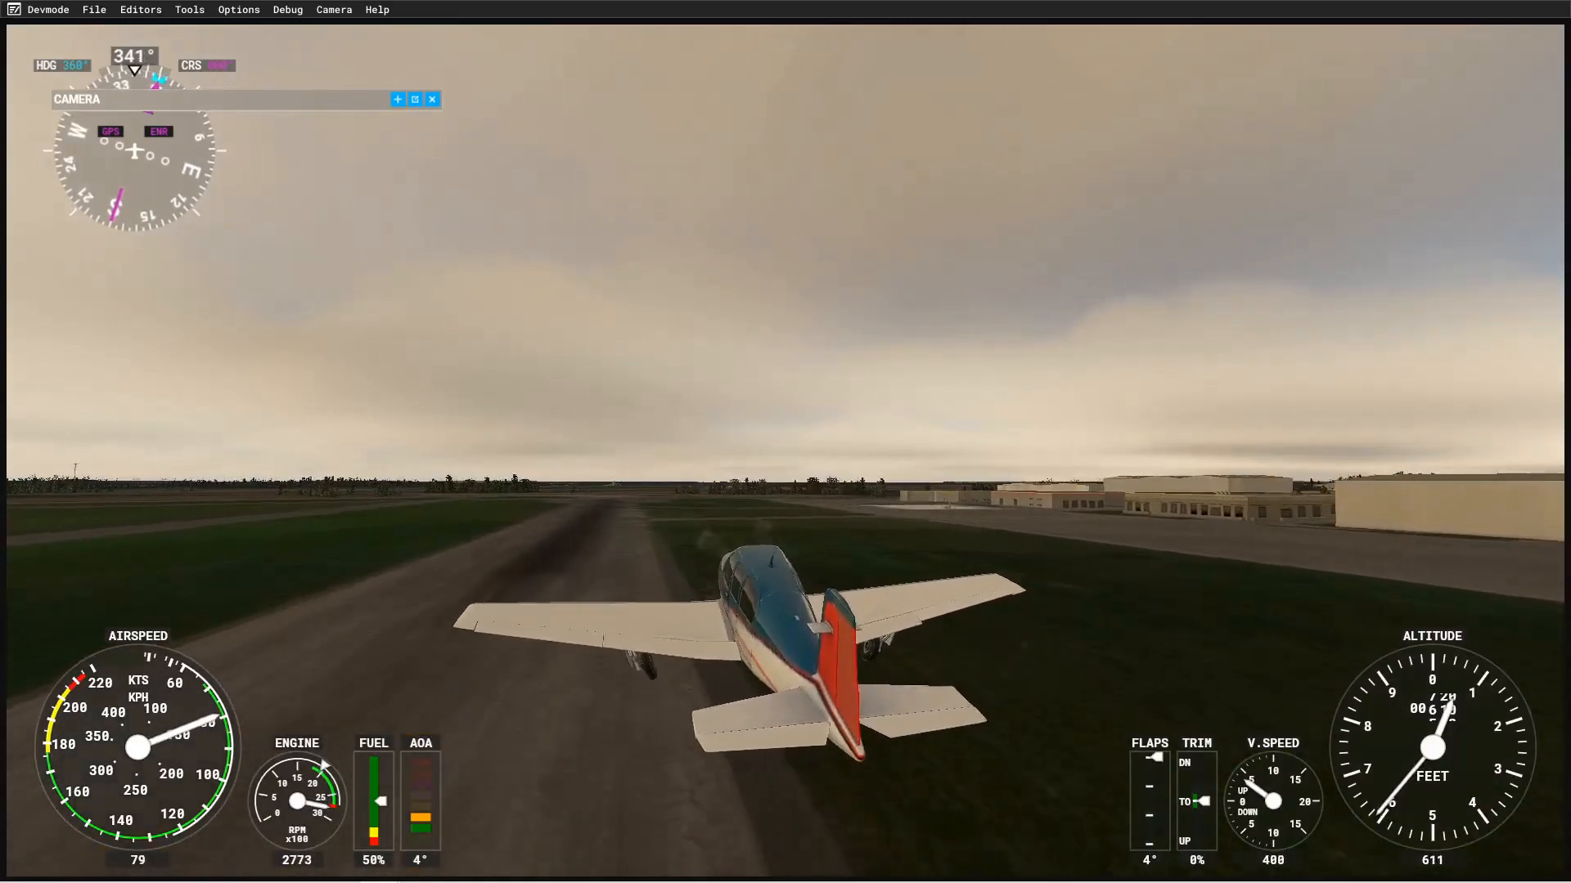
{"action": "left_click_drag", "start_coordinate": [1092, 315], "coordinate": [762, 382]}
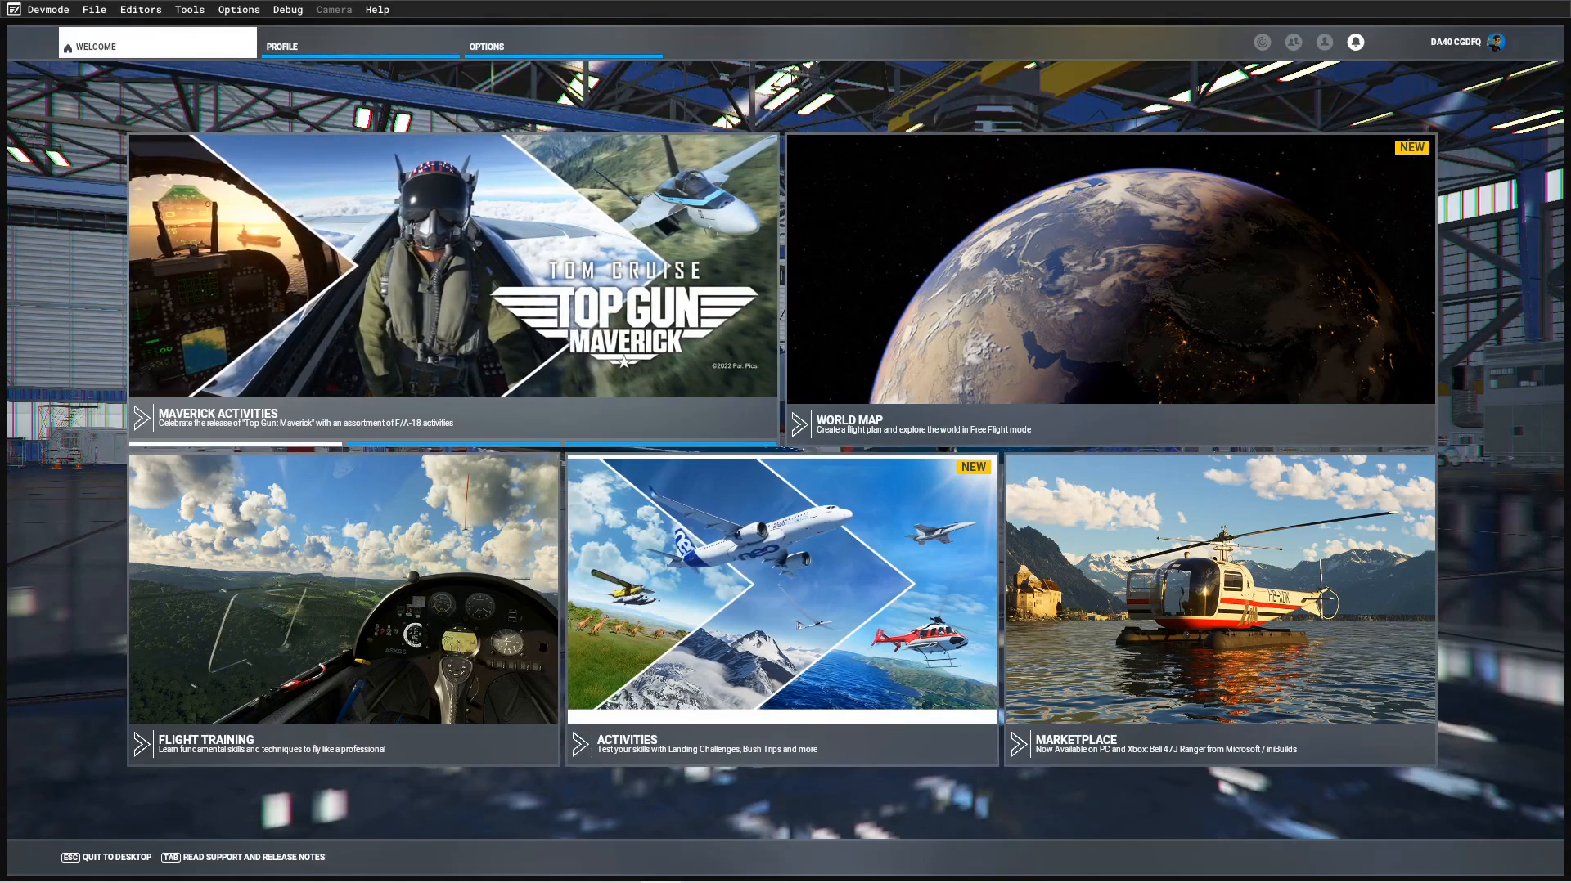
- Bring back the Console, reopen the recent SimpleAircraft project, and group the Project Editor and Inspector with the Console
{"action": "left_click_drag", "start_coordinate": [0, 294], "coordinate": [977, 208]}
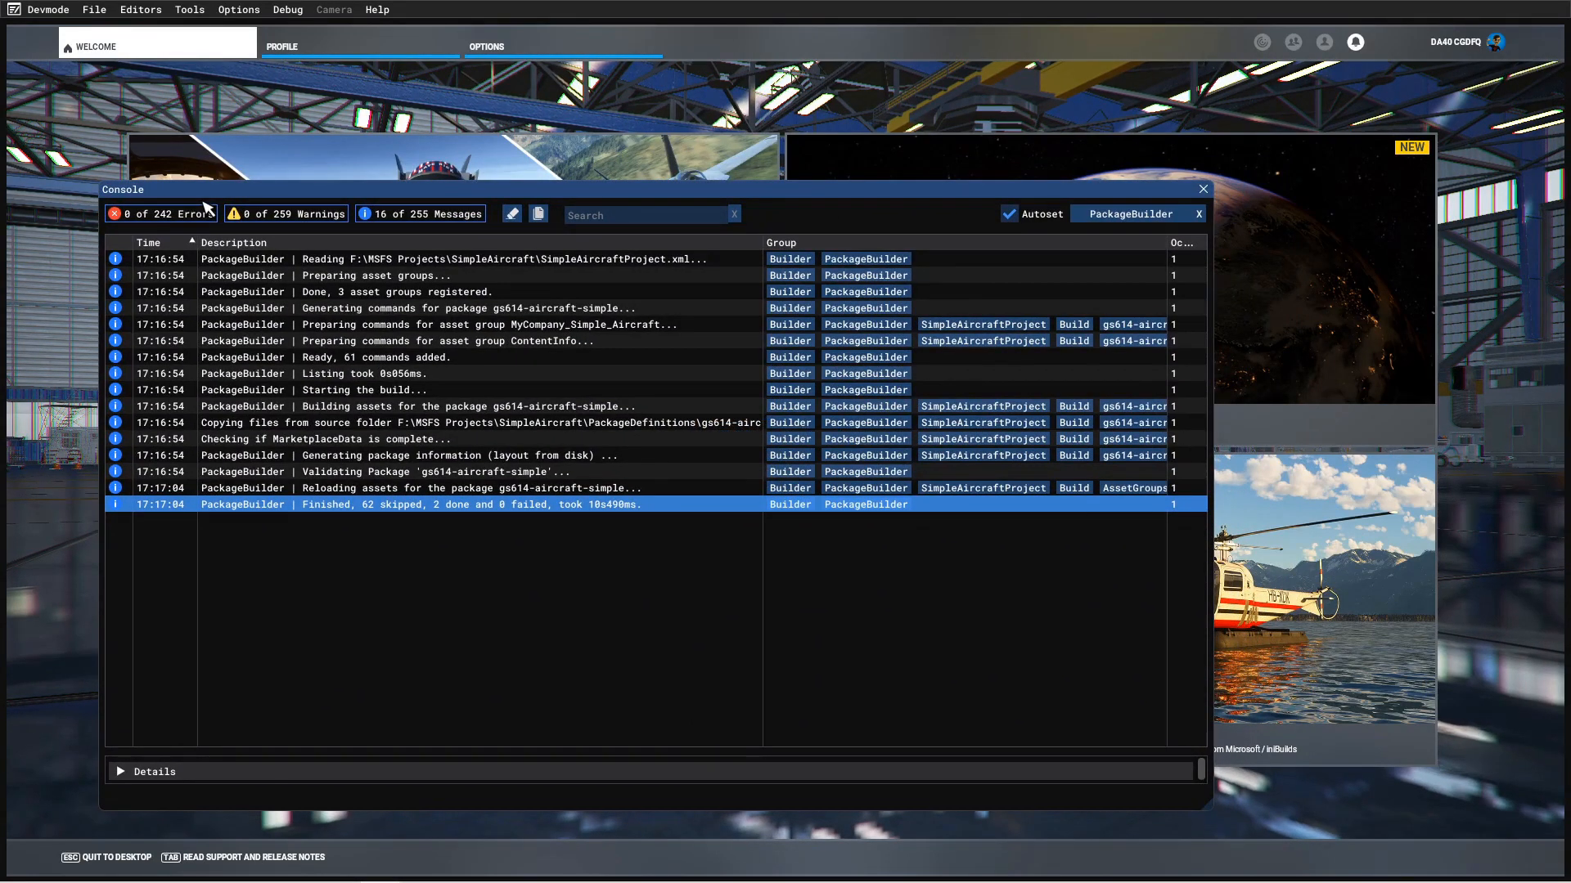
{"action": "left_click", "coordinate": [94, 10]}
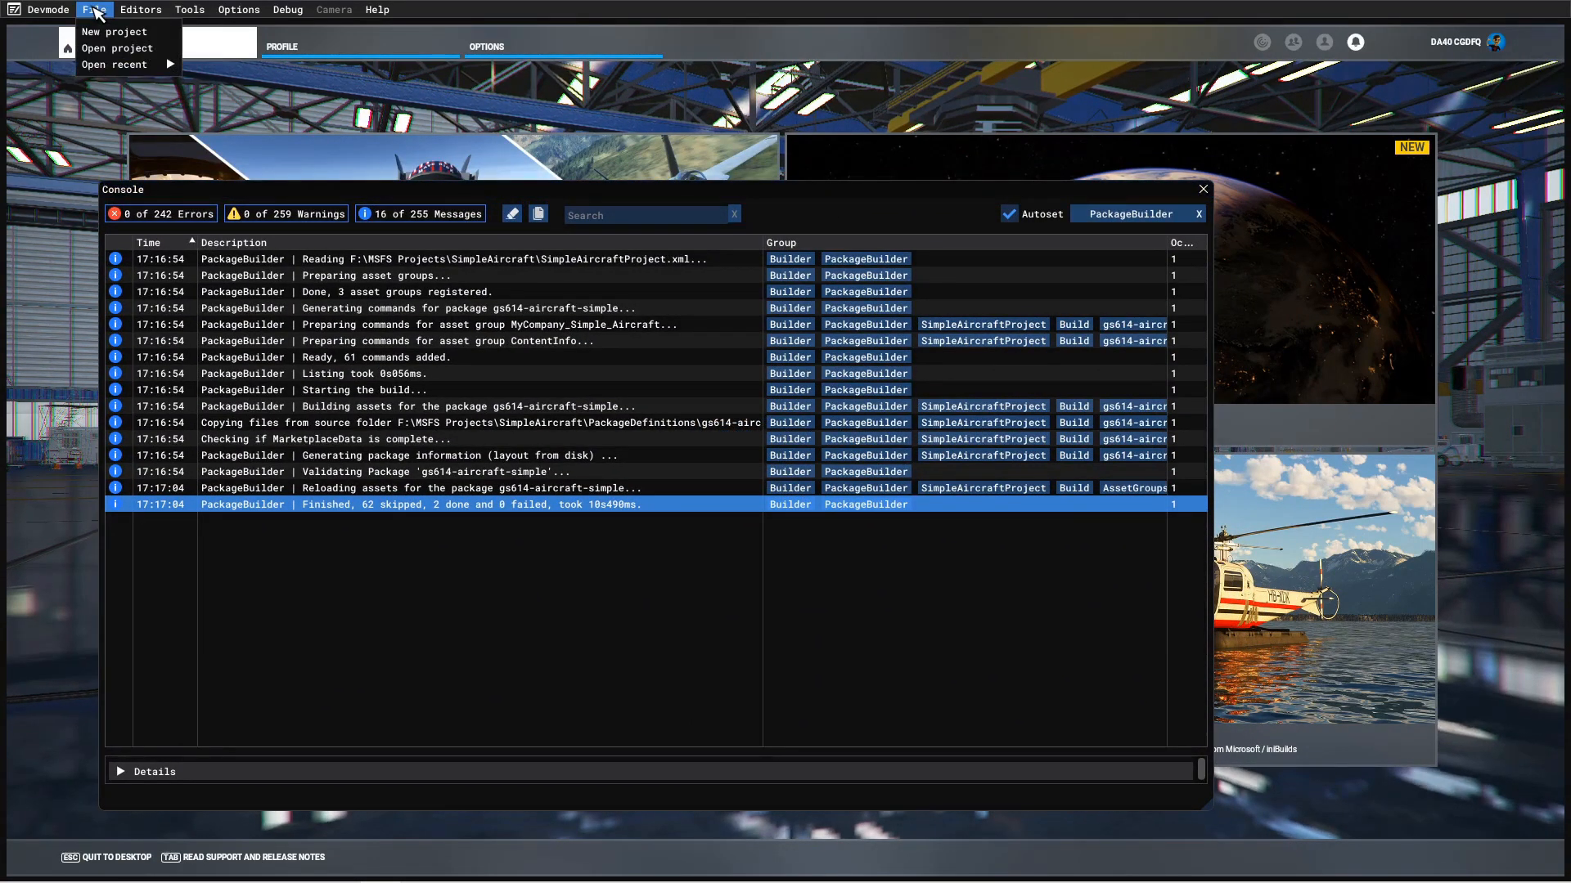
{"action": "mouse_move", "coordinate": [106, 69]}
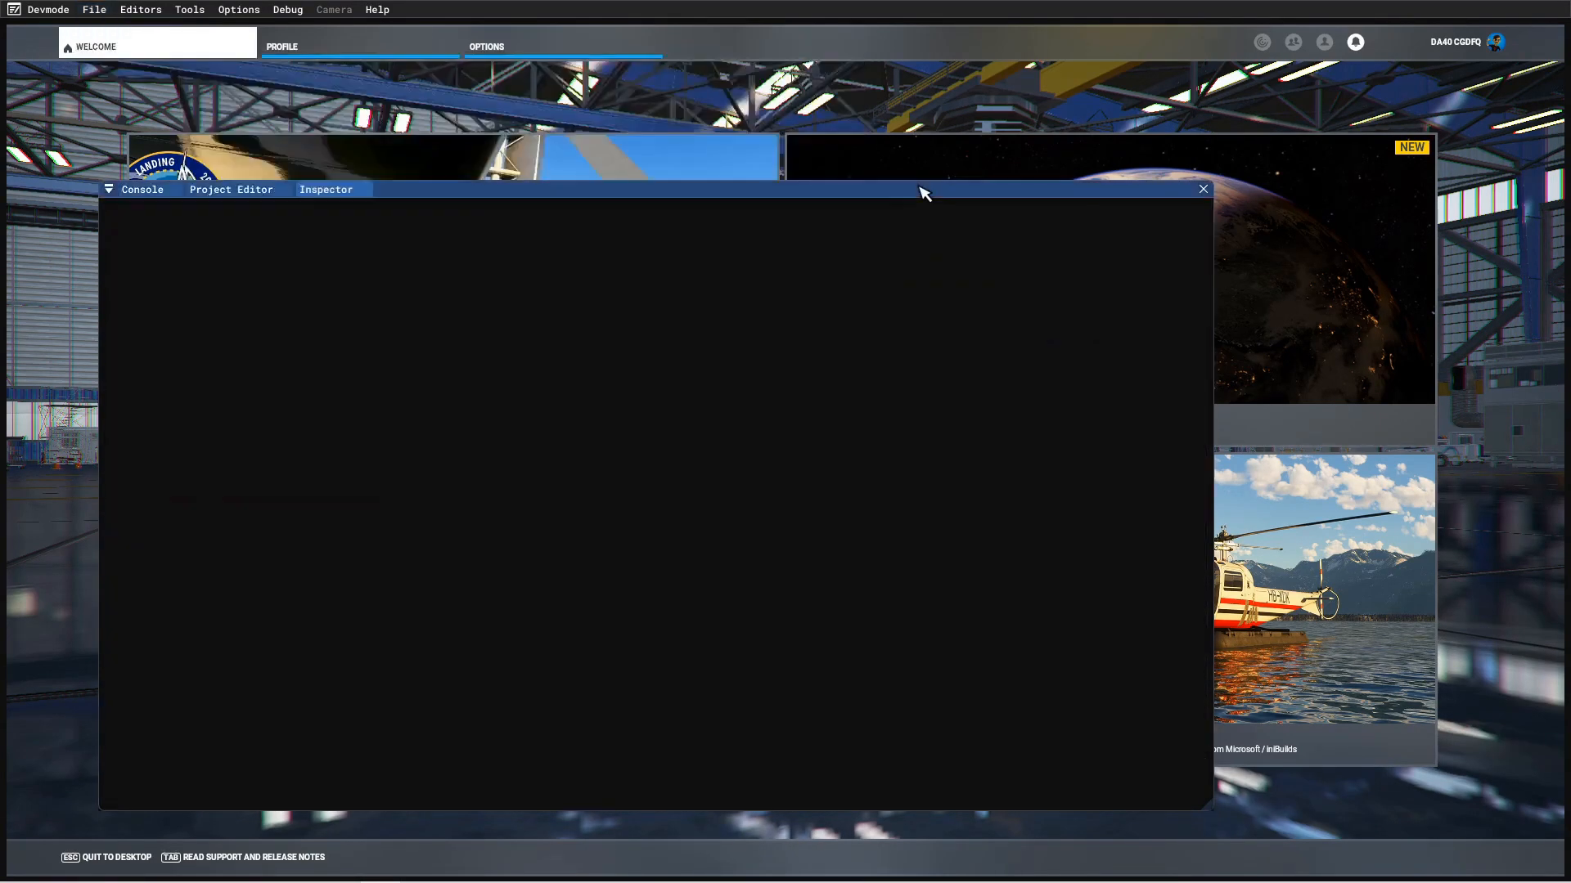
- Examine the gs614-aircraft-simple package's version, item settings, thumbnail and asset groups in the Inspector
{"action": "left_click", "coordinate": [237, 195]}
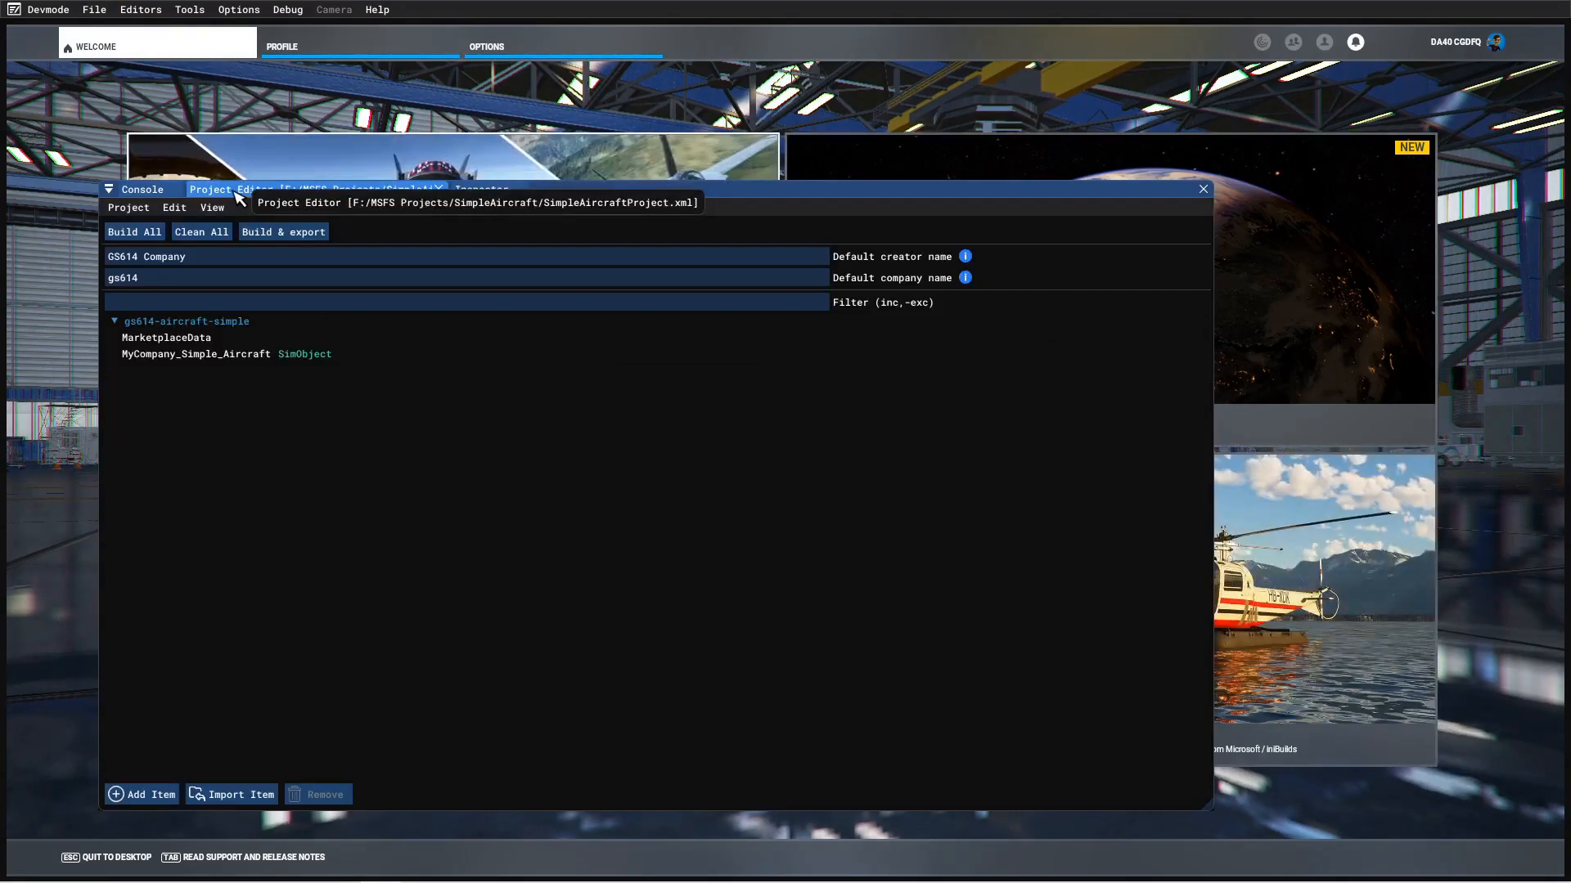
{"action": "left_click", "coordinate": [204, 322]}
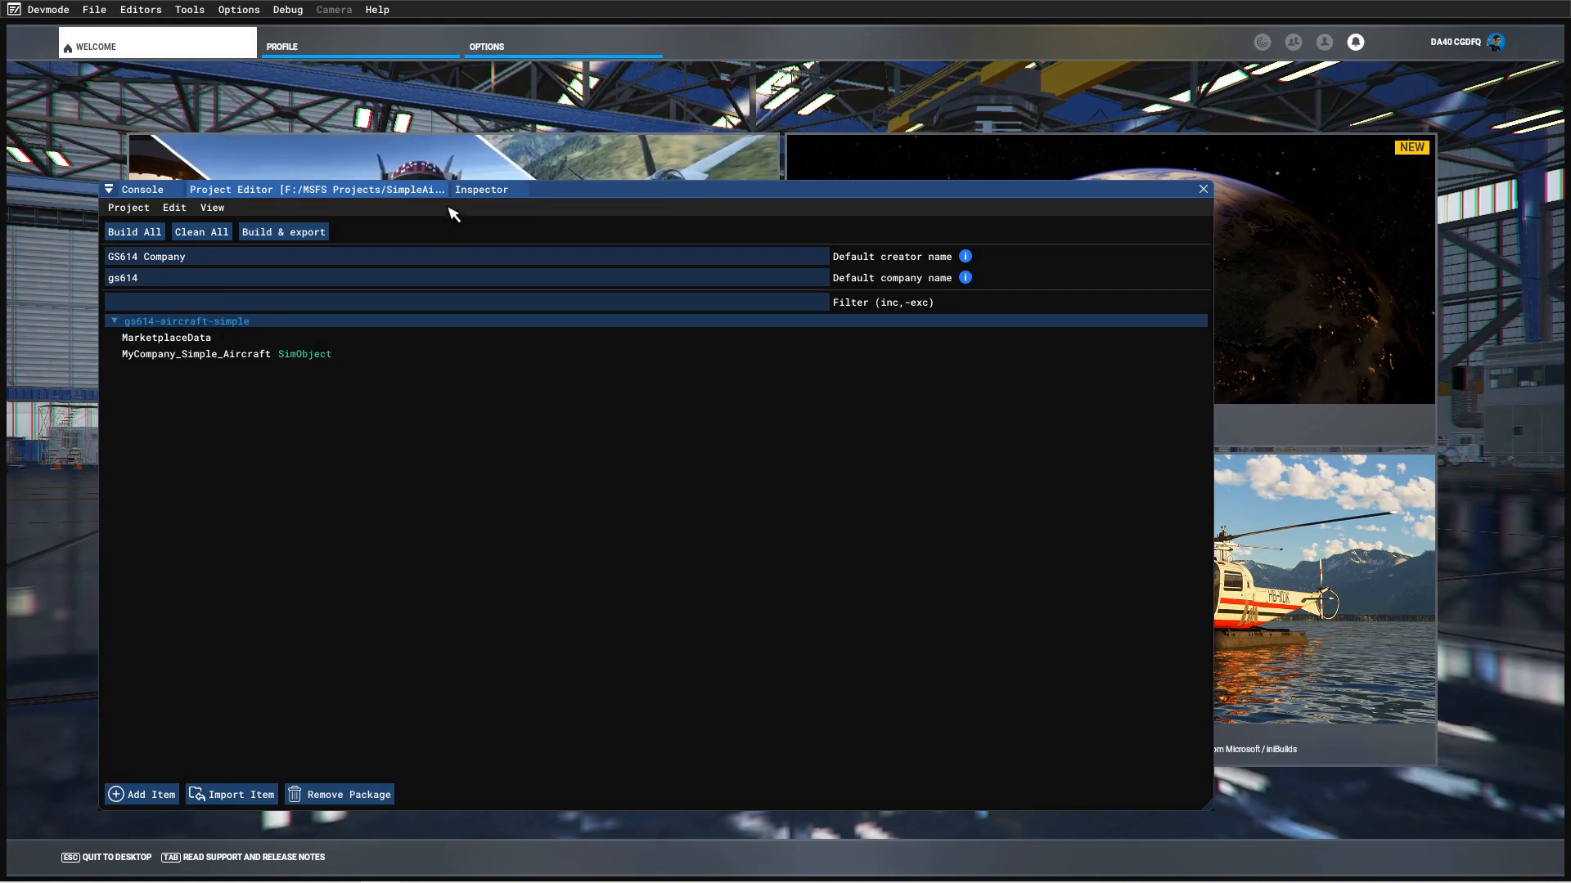
{"action": "left_click", "coordinate": [475, 193]}
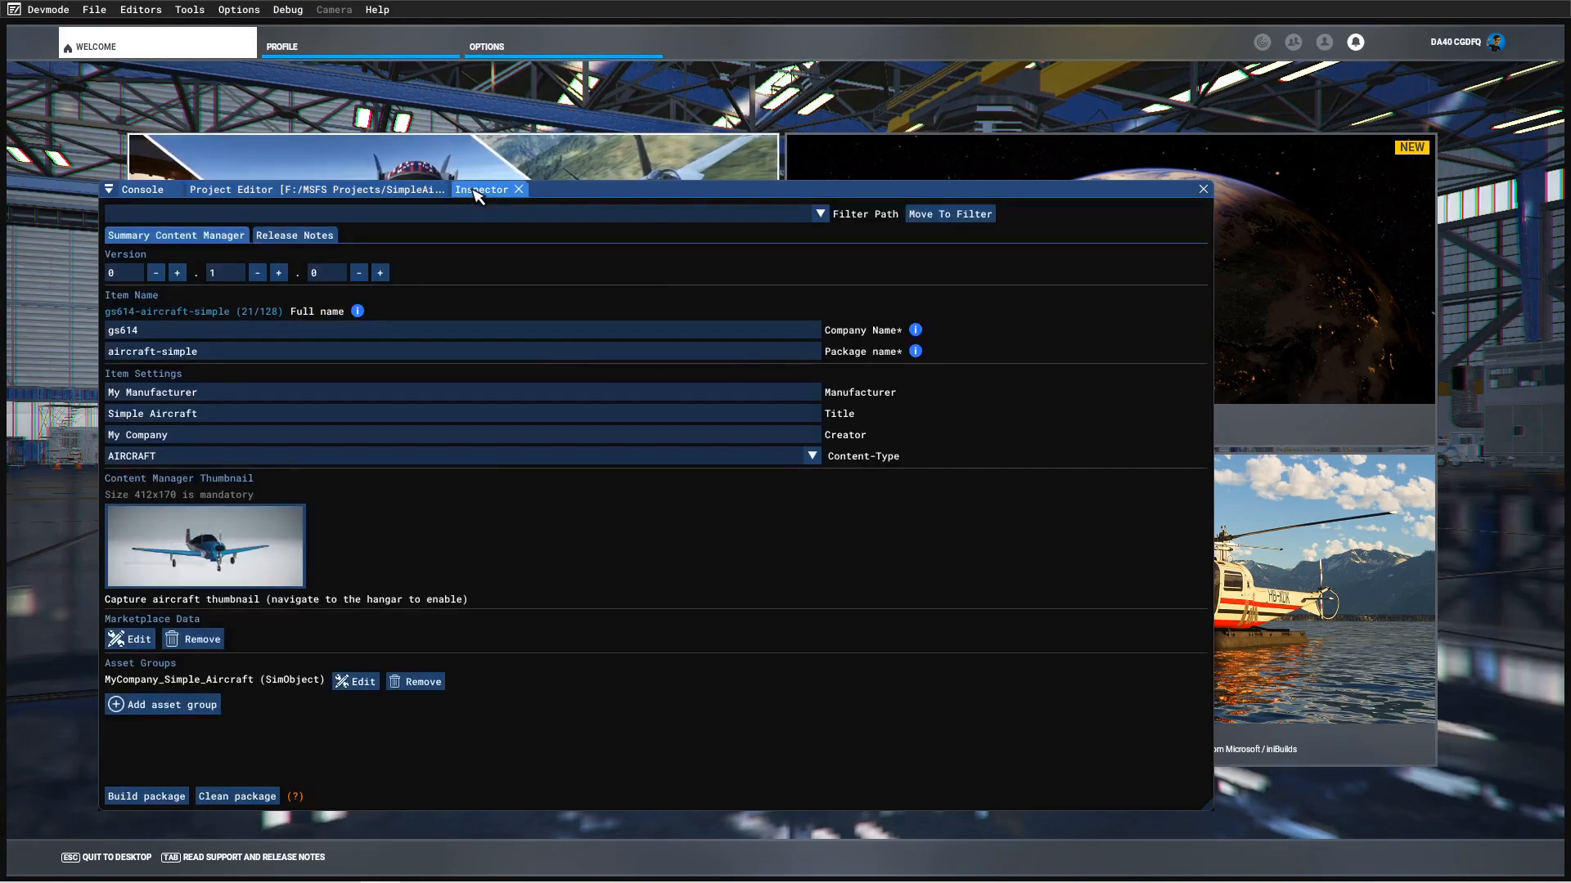
- Select MarketplaceData in the gs614-aircraft-simple package and review its marketplace summary, business data and background images in the Inspector
{"action": "left_click", "coordinate": [228, 191]}
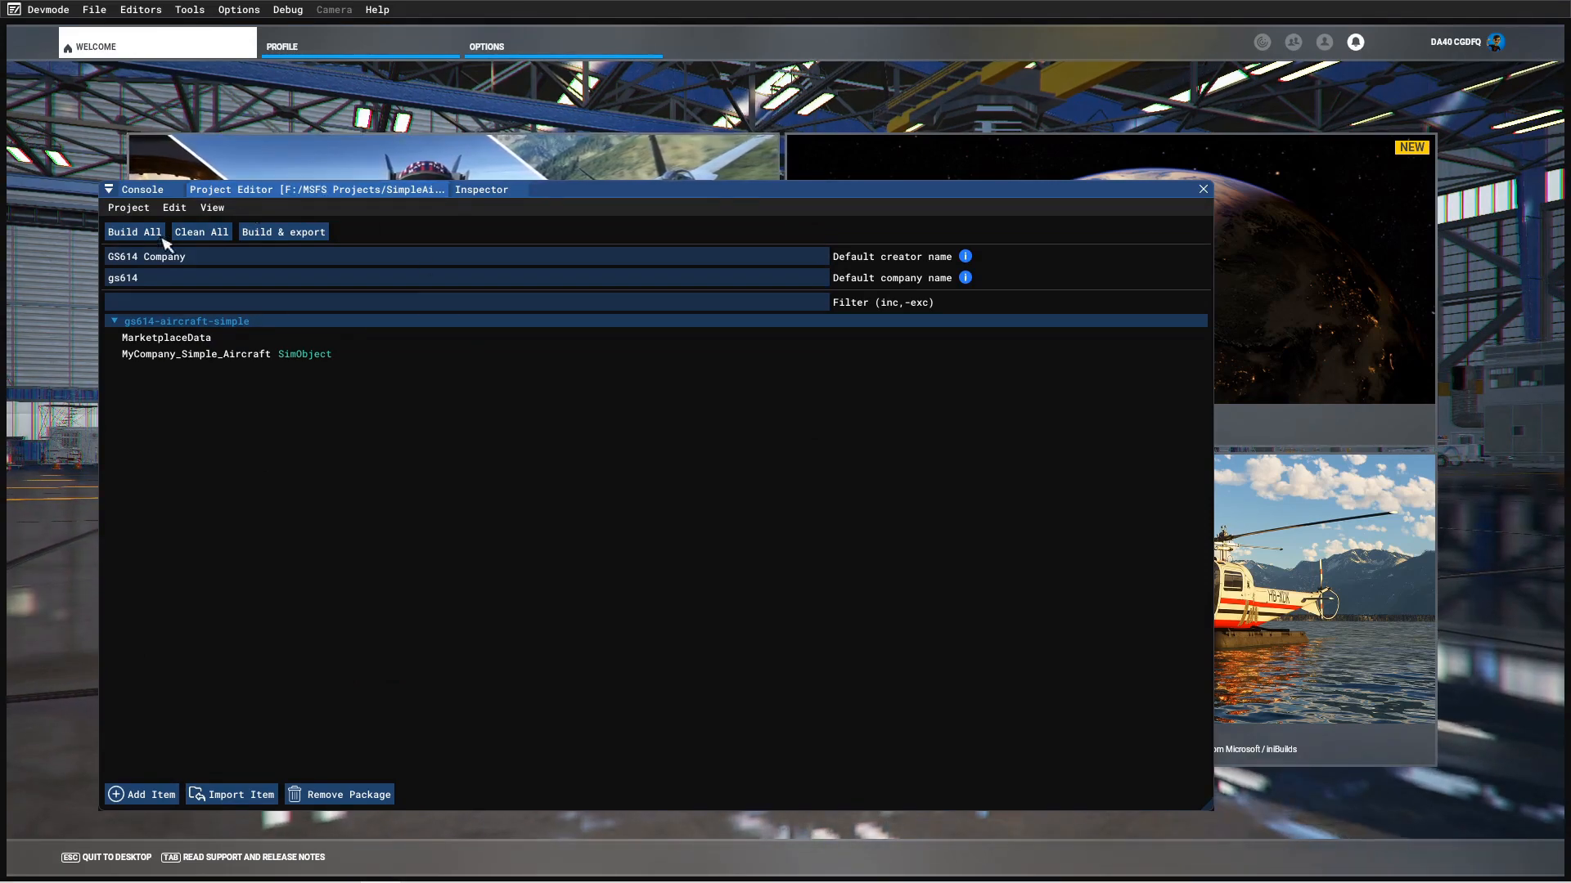
{"action": "left_click", "coordinate": [189, 338]}
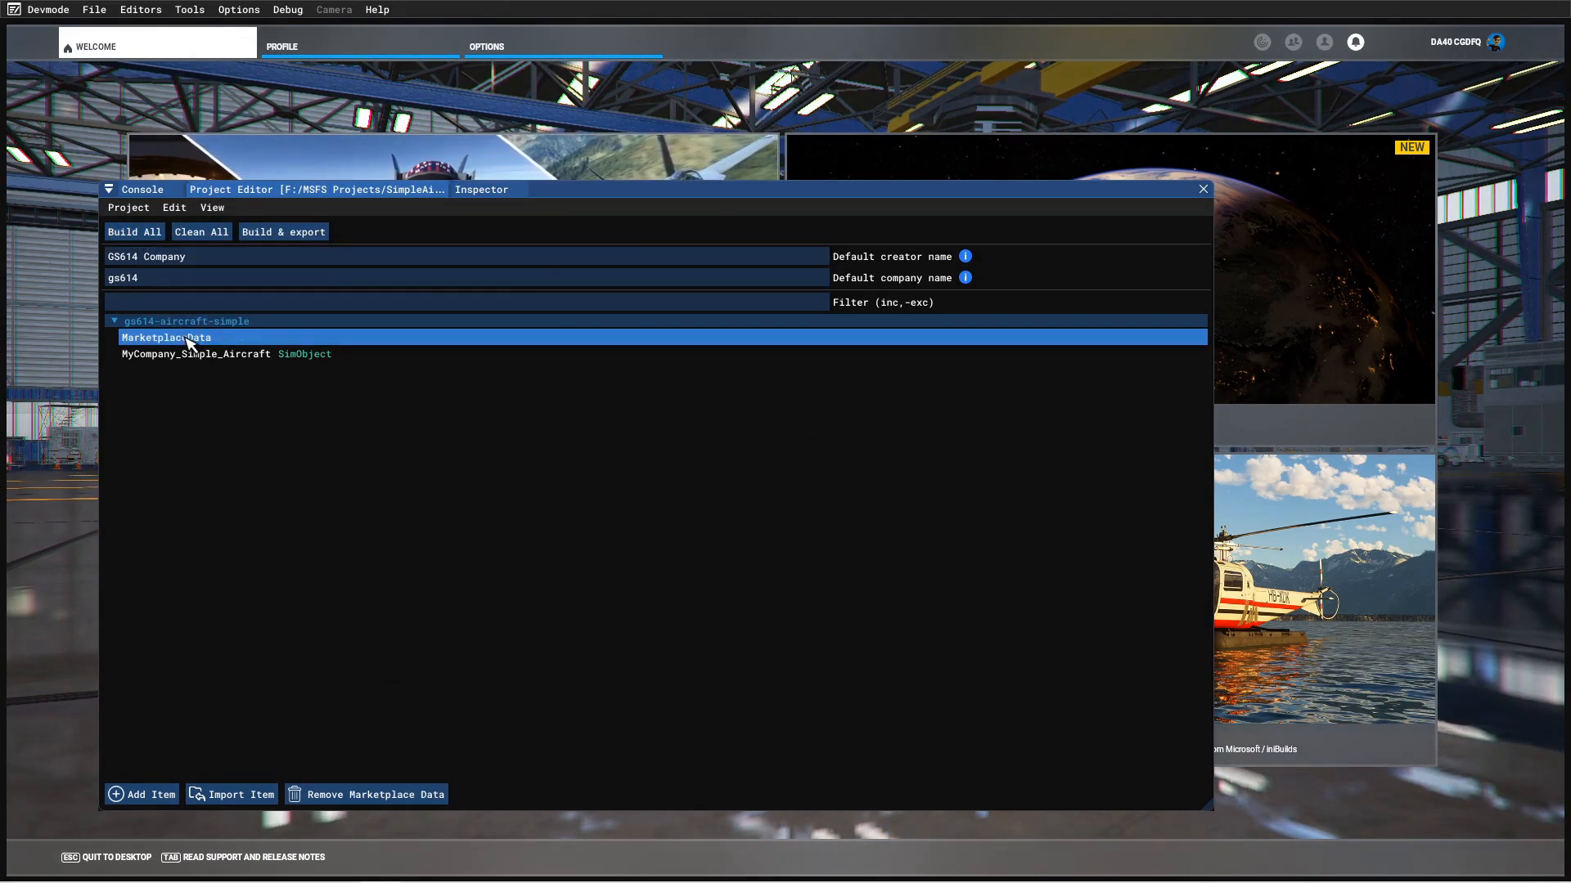
{"action": "left_click", "coordinate": [490, 190]}
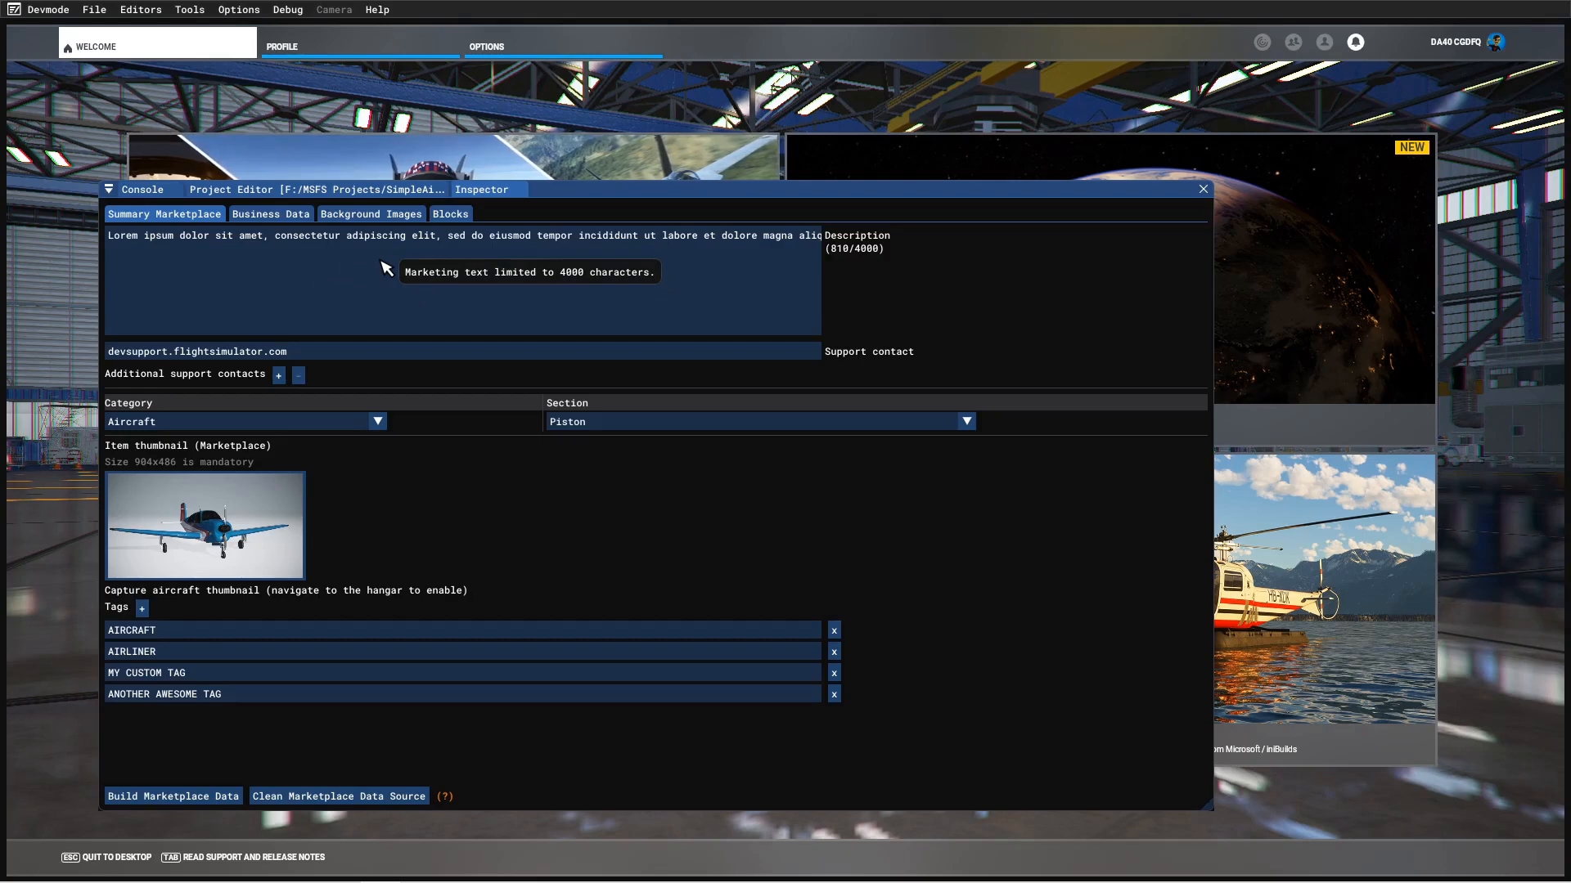
{"action": "left_click", "coordinate": [257, 216]}
{"action": "left_click", "coordinate": [354, 216]}
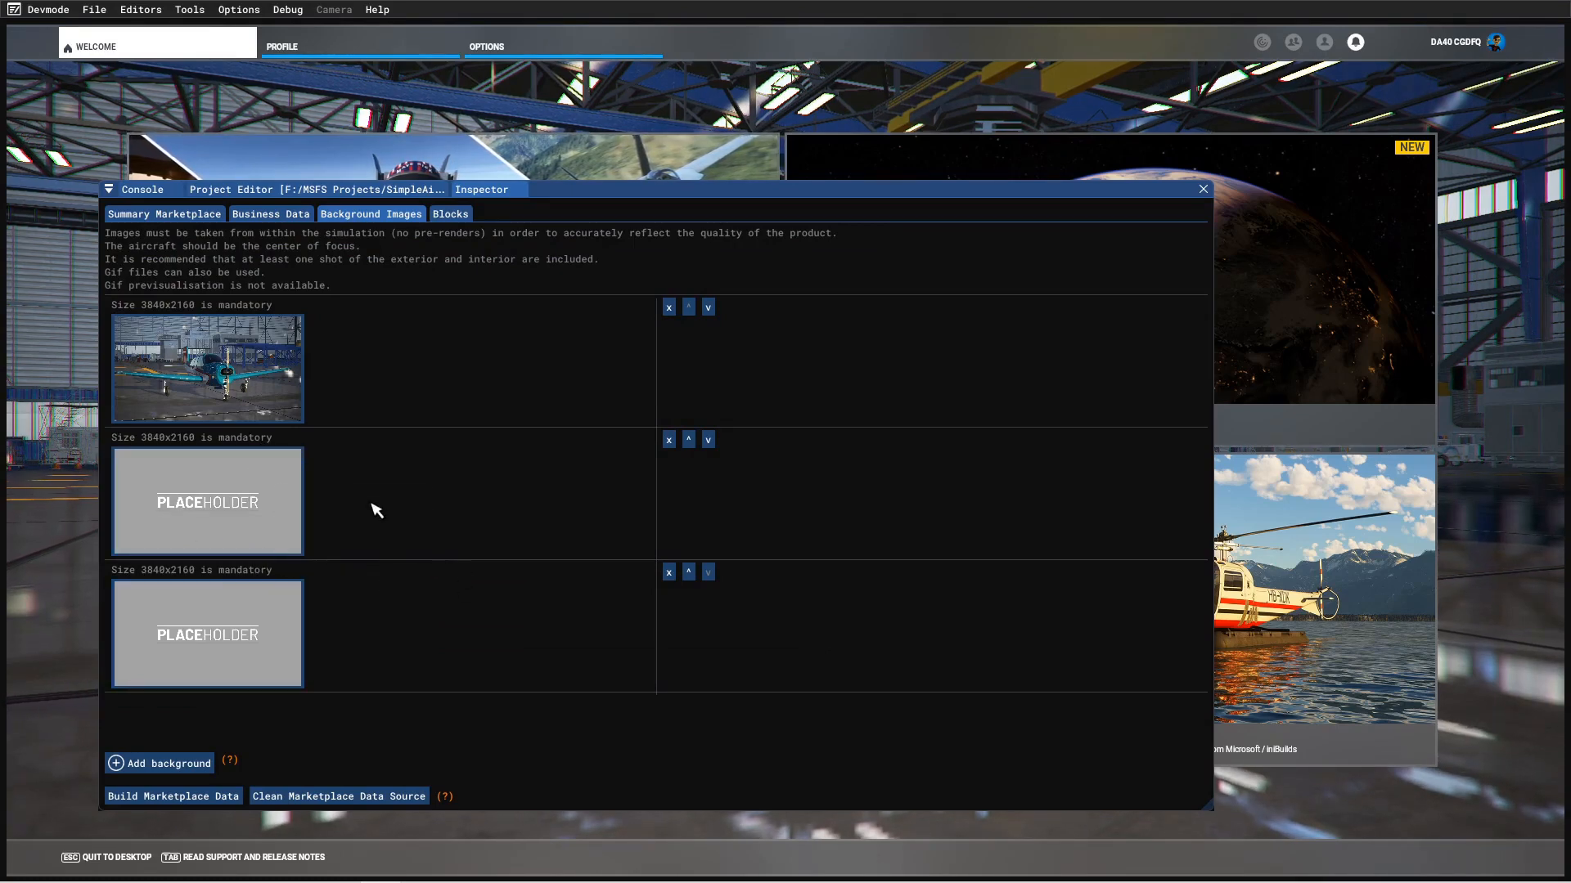
- Review the MarketplaceData content blocks, from Specs through the Media Slider and Media Scroller blocks to Liveries
{"action": "left_click", "coordinate": [446, 217]}
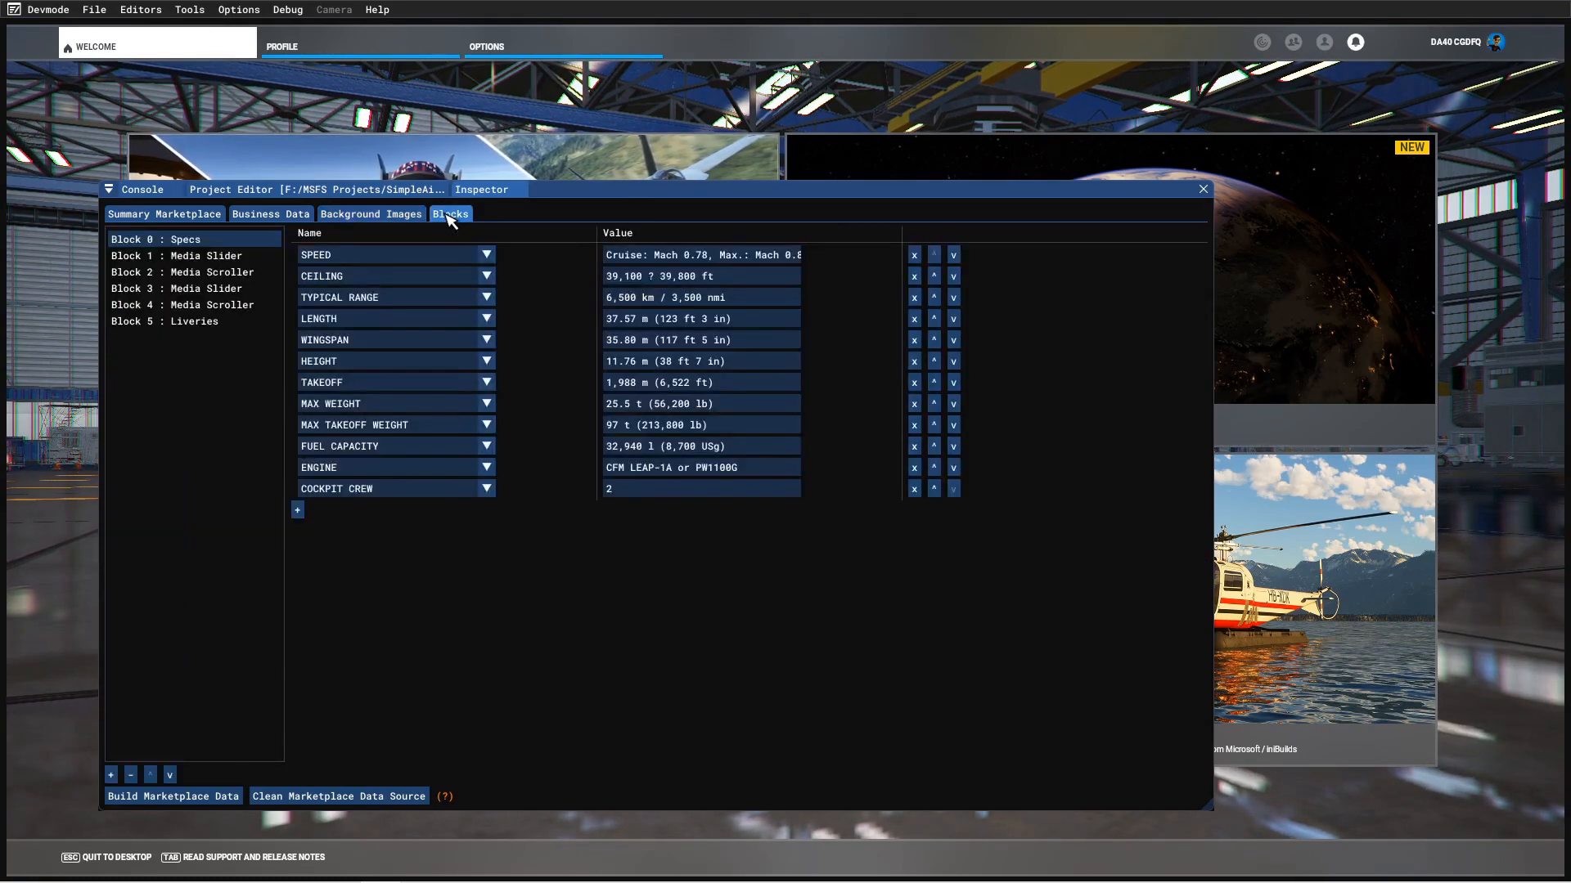
{"action": "left_click", "coordinate": [219, 257]}
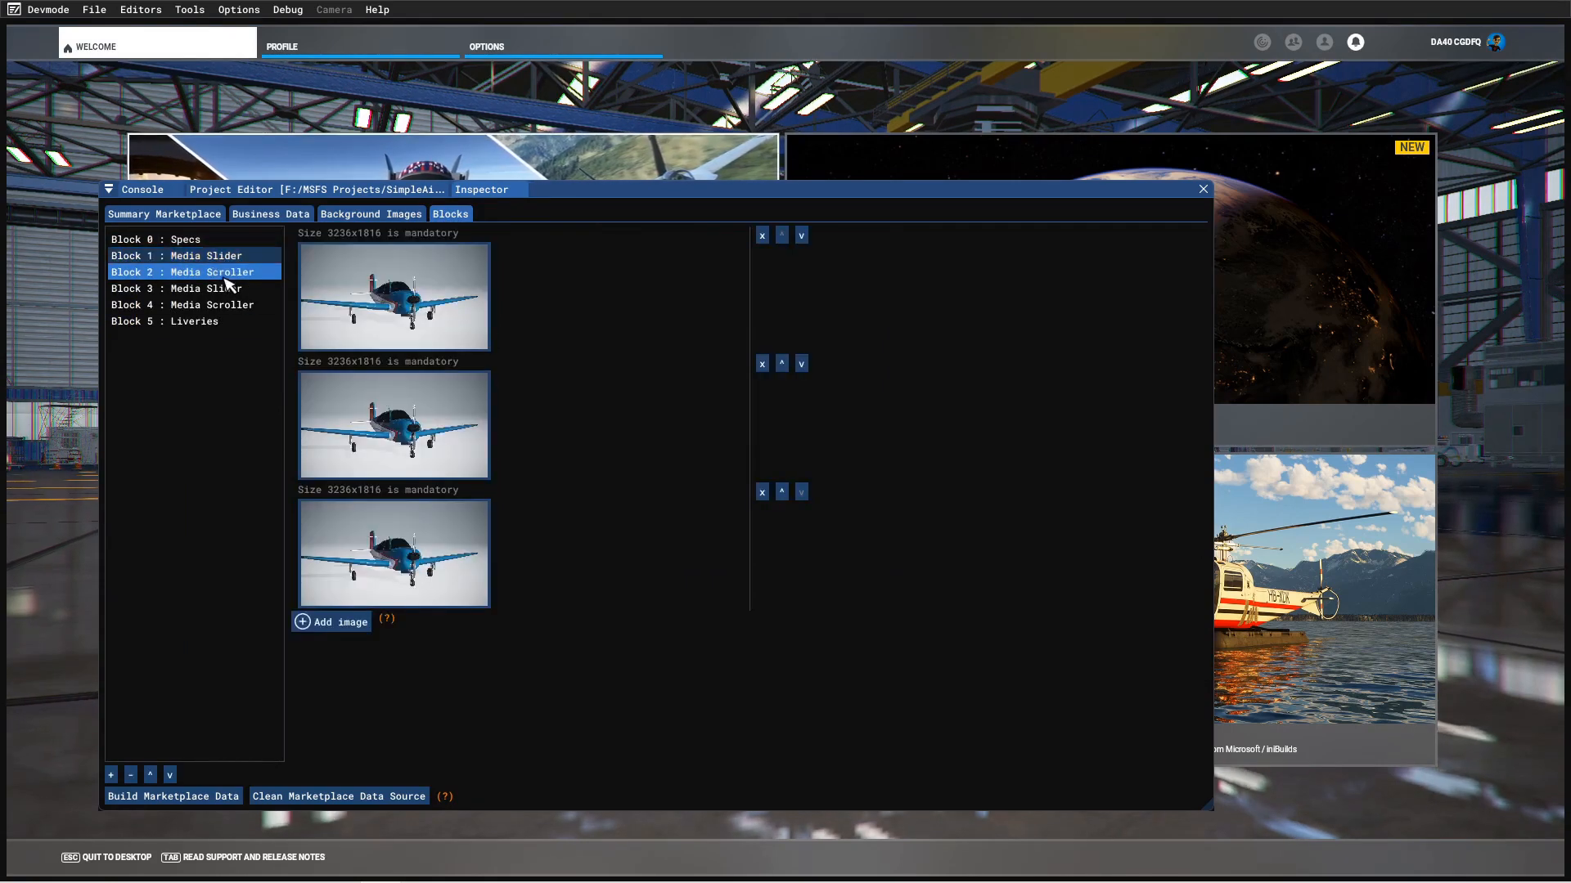
{"action": "left_click", "coordinate": [225, 278]}
{"action": "left_click", "coordinate": [226, 290]}
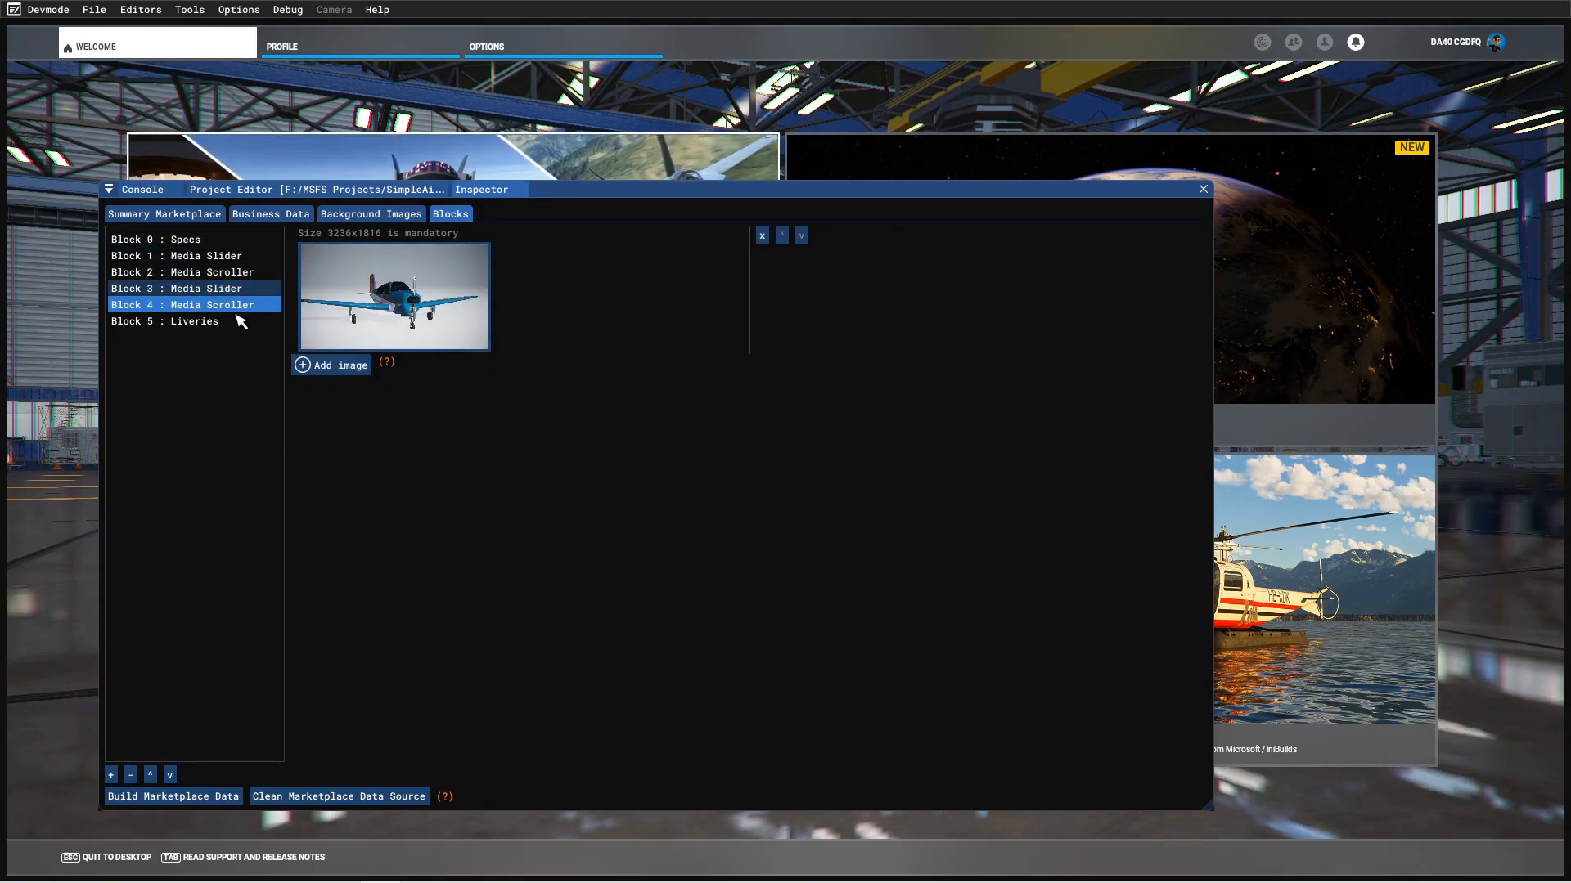
{"action": "left_click", "coordinate": [212, 322]}
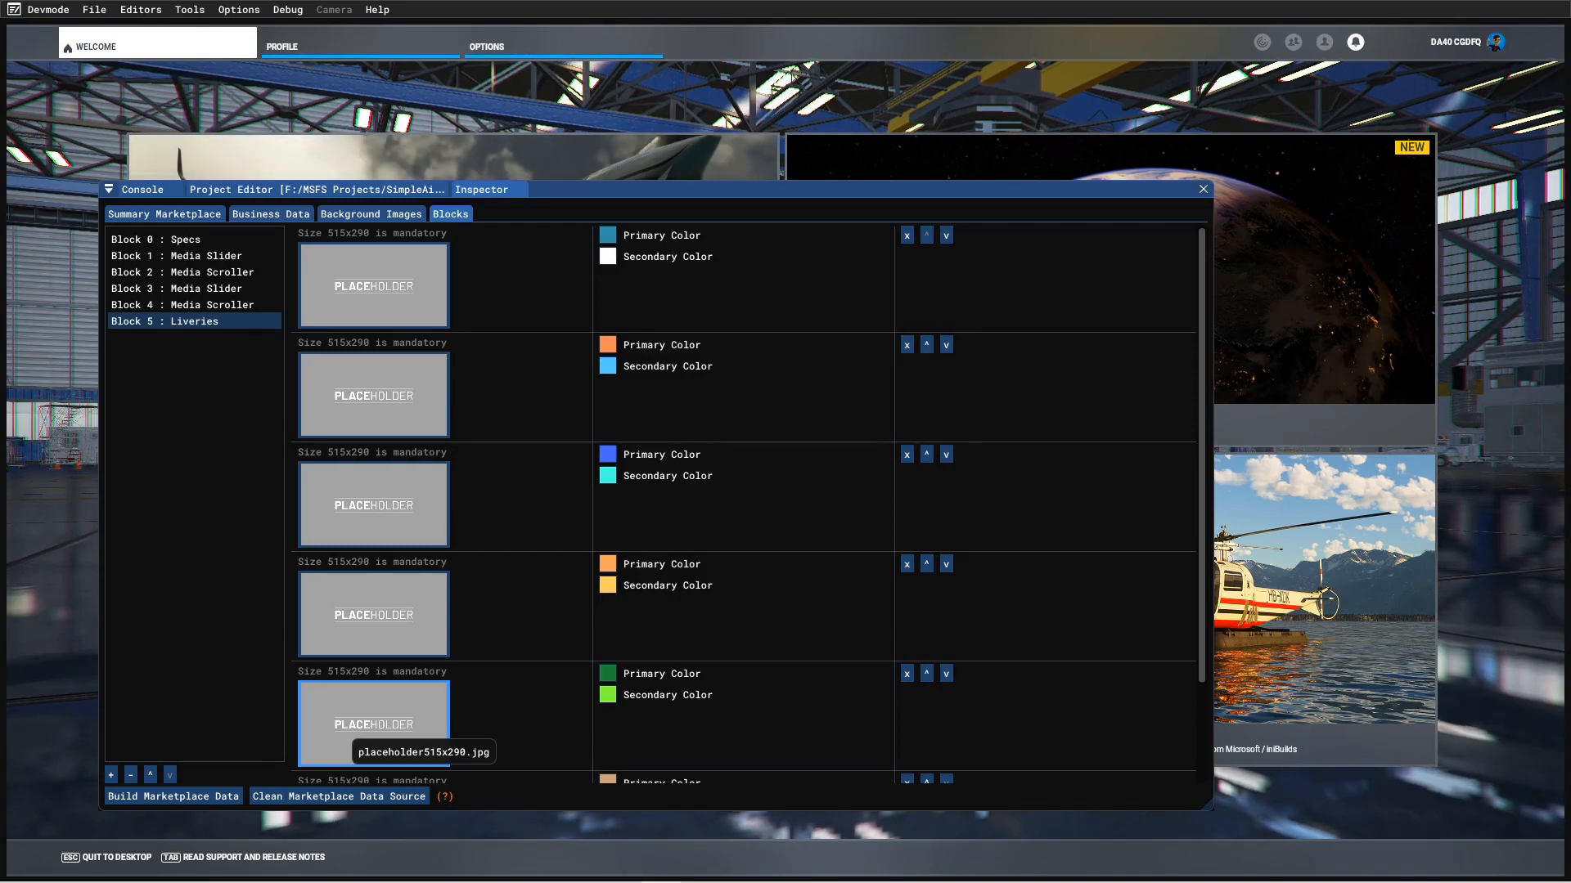
- Open the Aircraft Editor and group it with the Console, Project Editor and Inspector
{"action": "left_click", "coordinate": [153, 15]}
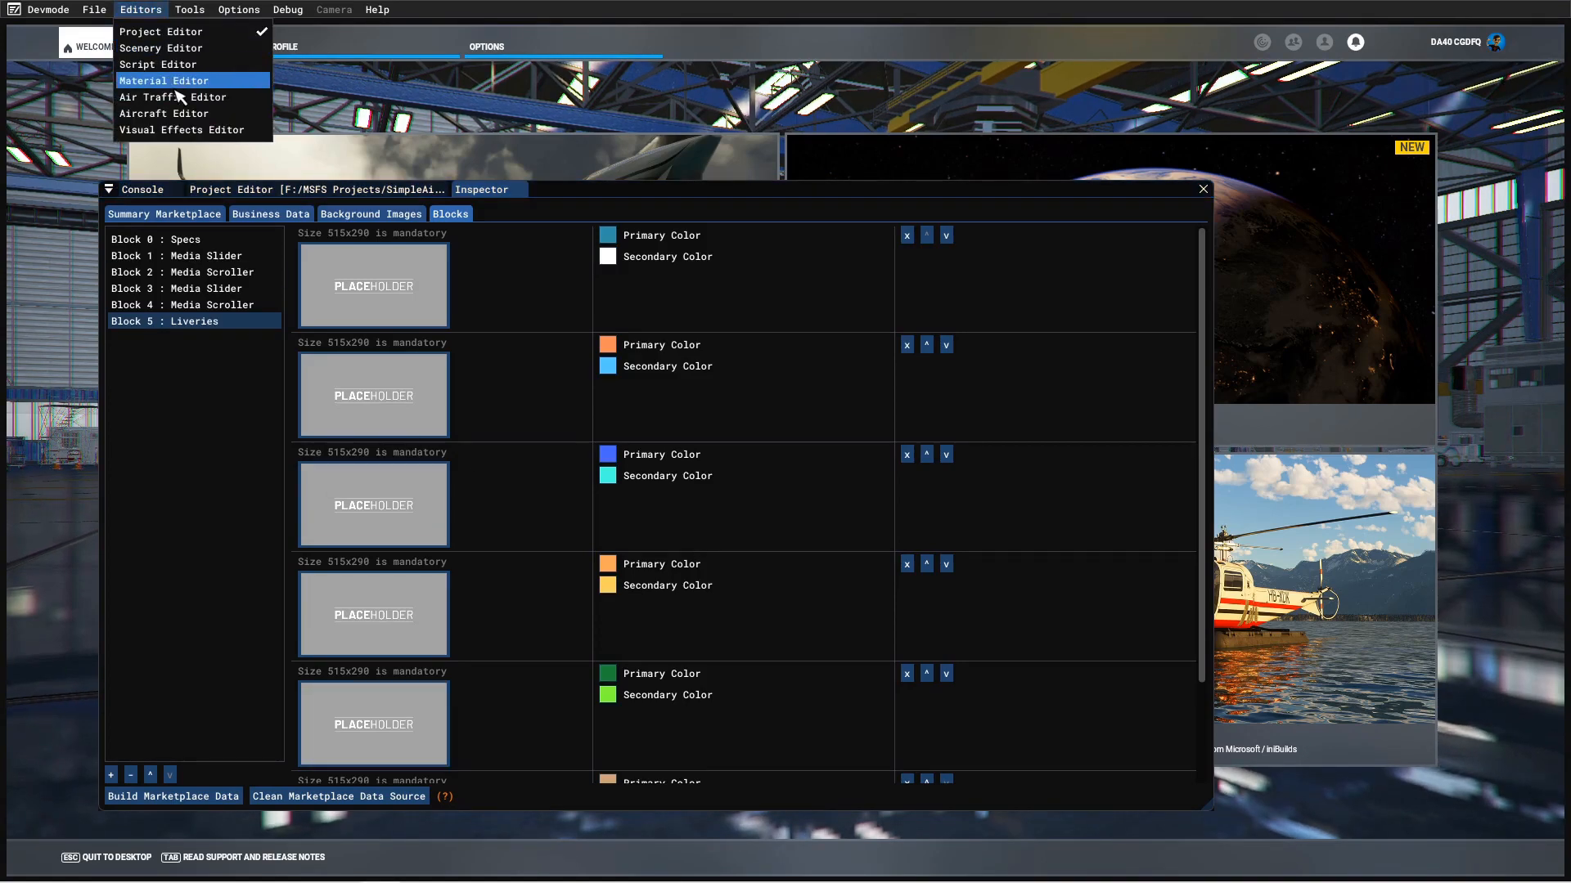
{"action": "left_click", "coordinate": [180, 115]}
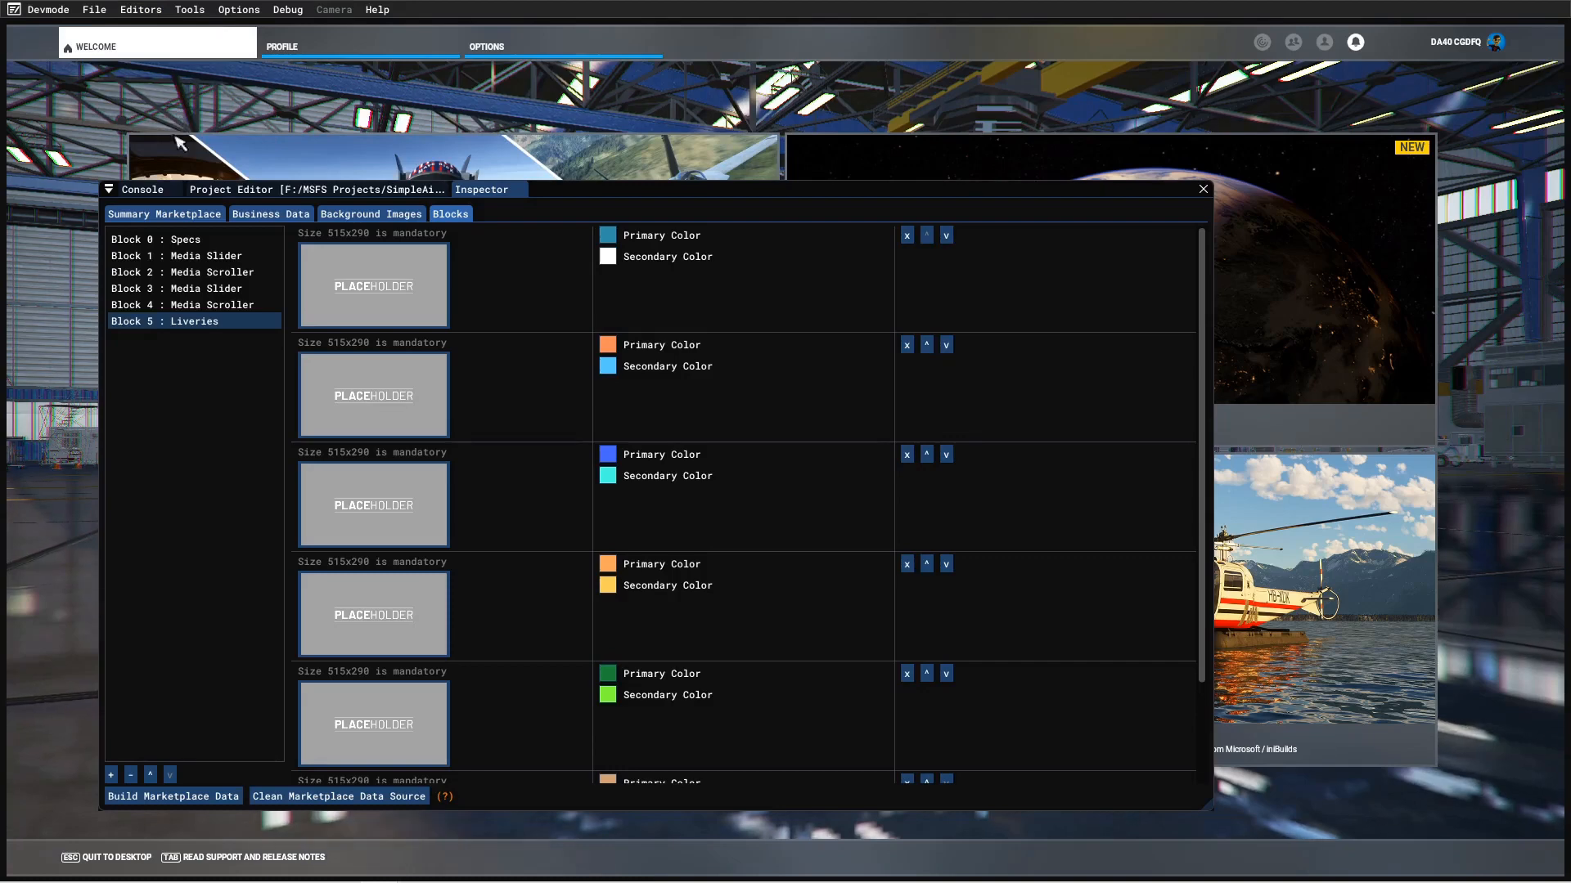
{"action": "left_click_drag", "start_coordinate": [0, 270], "coordinate": [742, 201]}
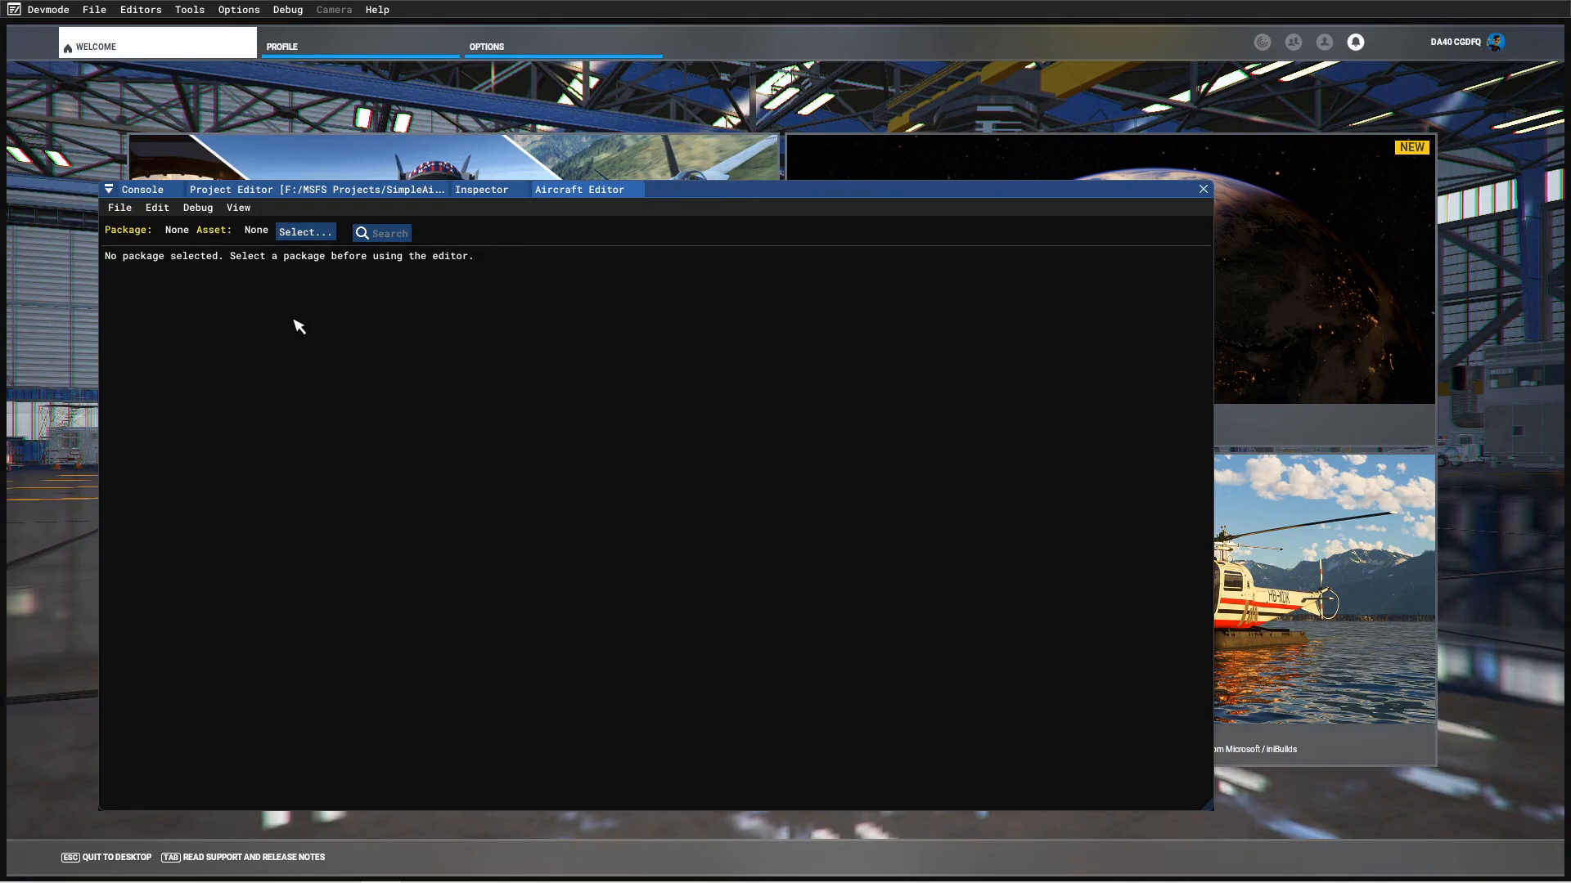
- Load the MyCompany_Simple_Aircraft asset from the gs614-aircraft-simple package into the Aircraft Editor
{"action": "left_click", "coordinate": [324, 233]}
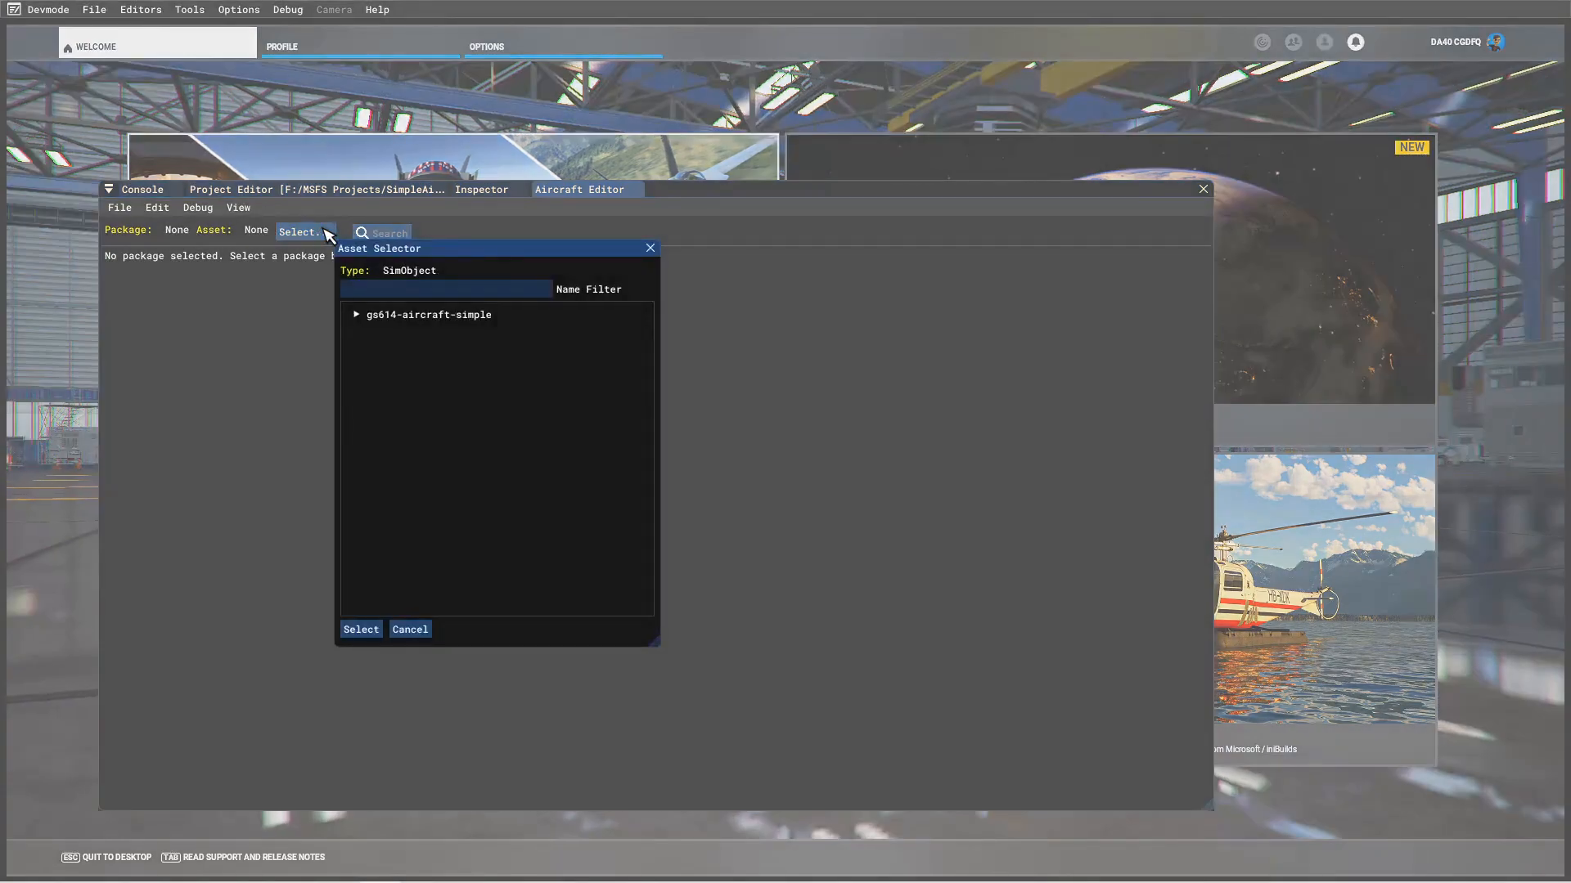
{"action": "left_click", "coordinate": [359, 315]}
{"action": "left_click", "coordinate": [458, 316]}
{"action": "left_click", "coordinate": [356, 316]}
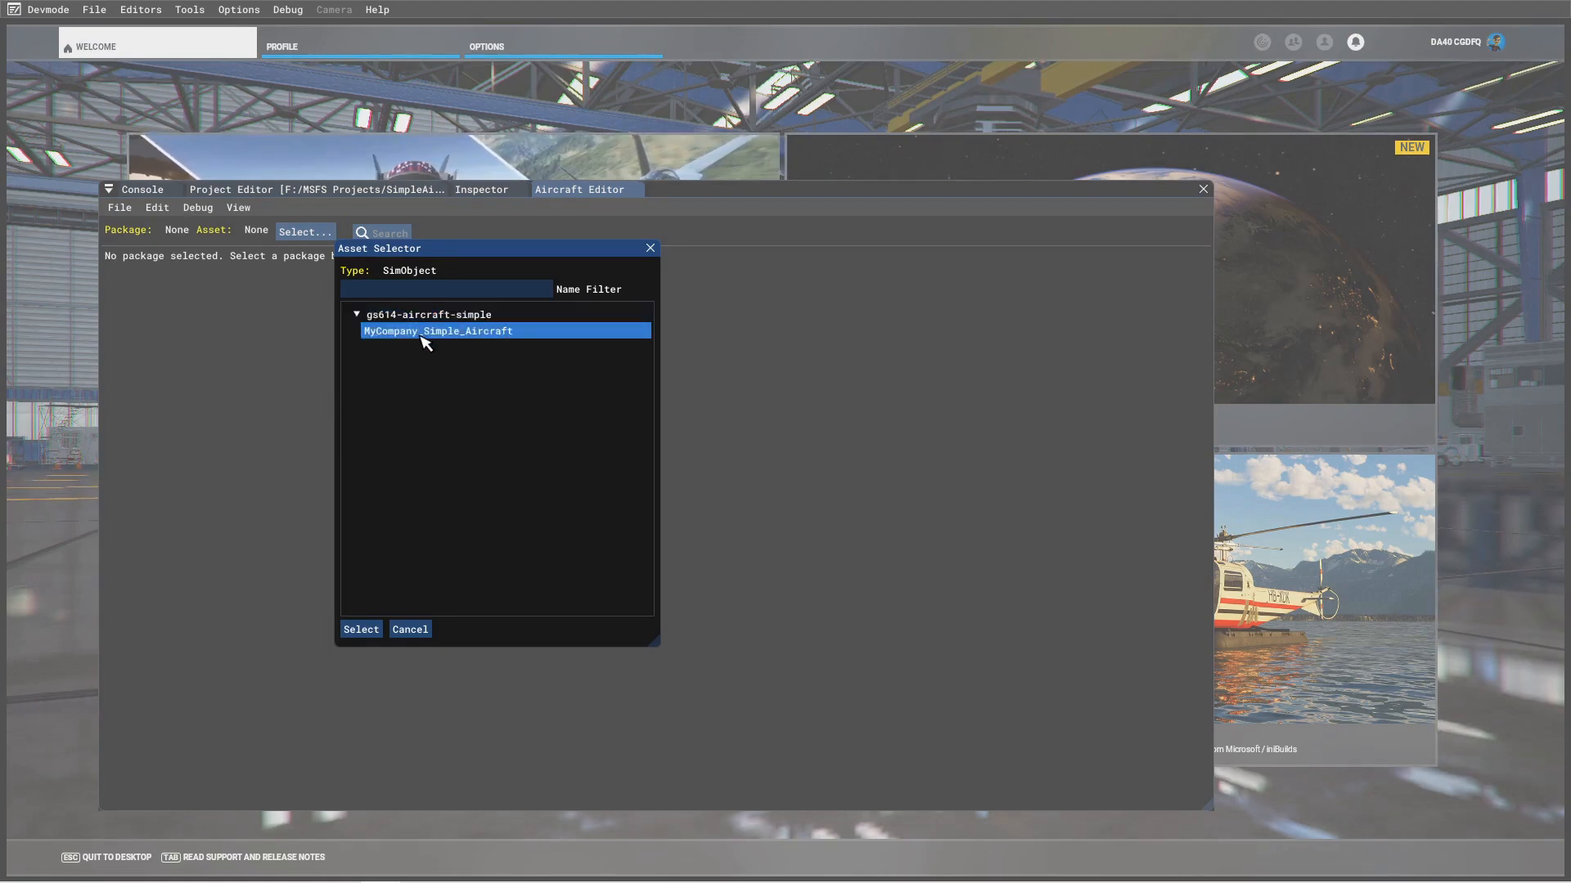
{"action": "left_click", "coordinate": [361, 629]}
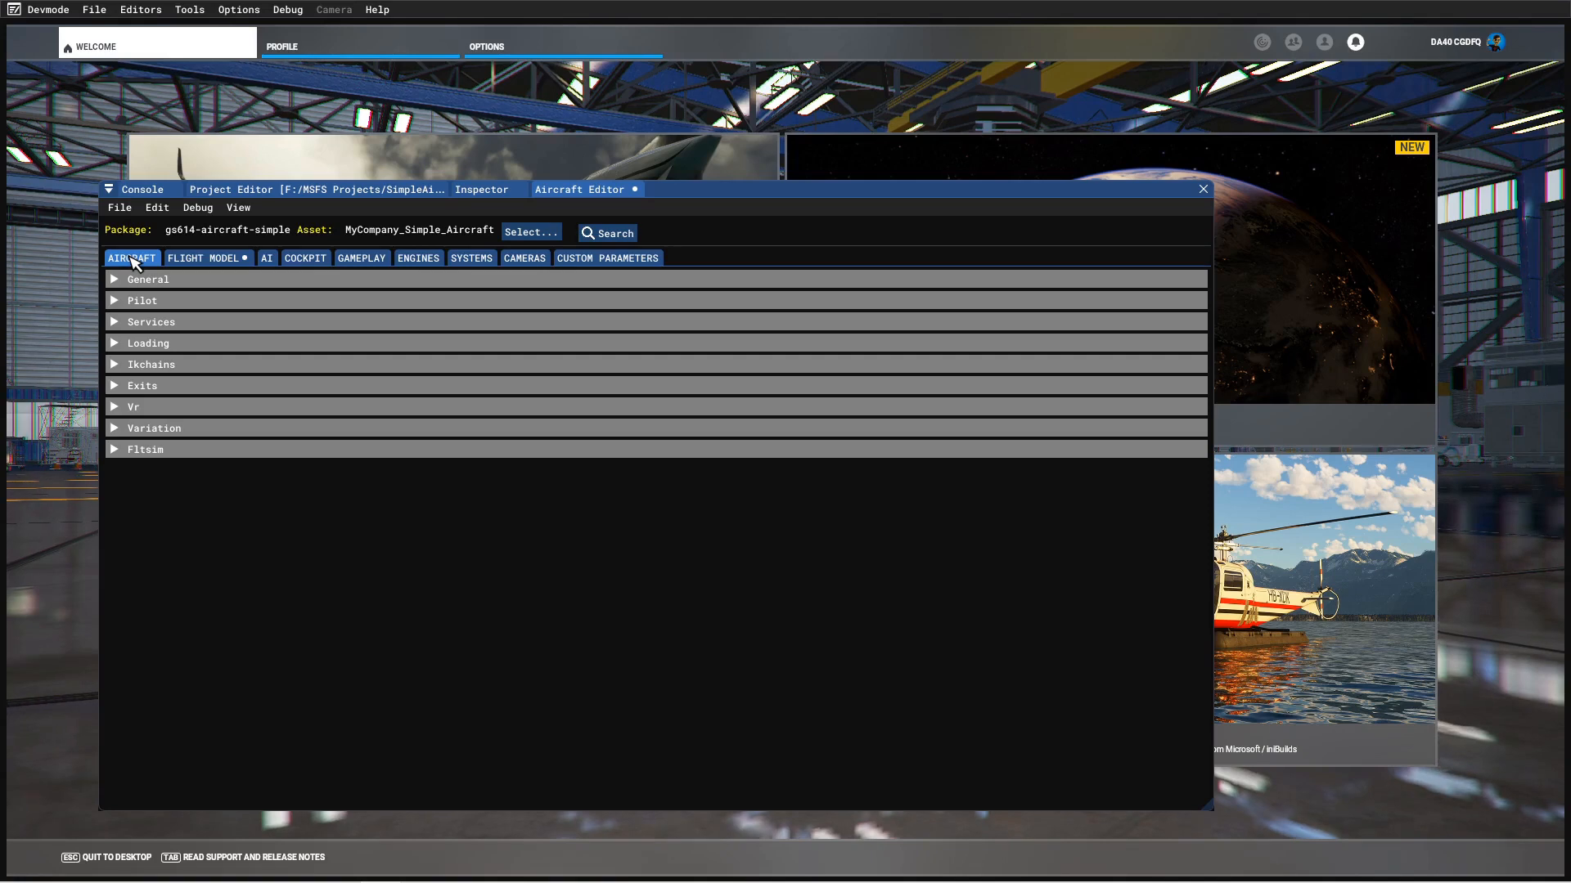
- Examine the aircraft's General, Pilot, Services, Loading, Exits and Vr sections in the Aircraft Editor, collapsing each one after viewing
{"action": "left_click", "coordinate": [117, 281]}
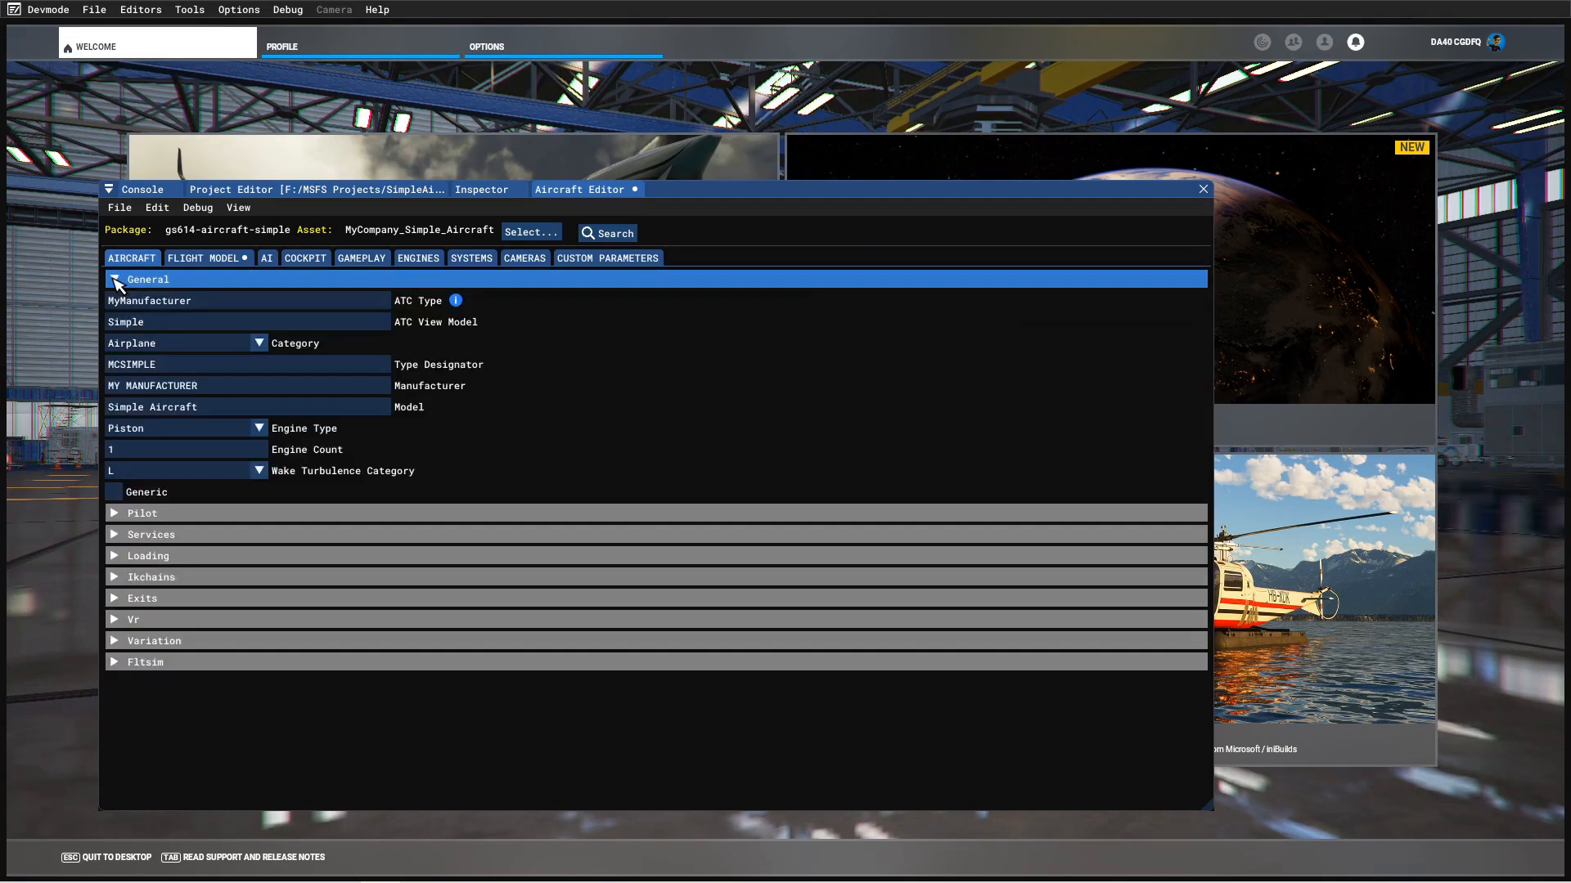
{"action": "left_click", "coordinate": [116, 280]}
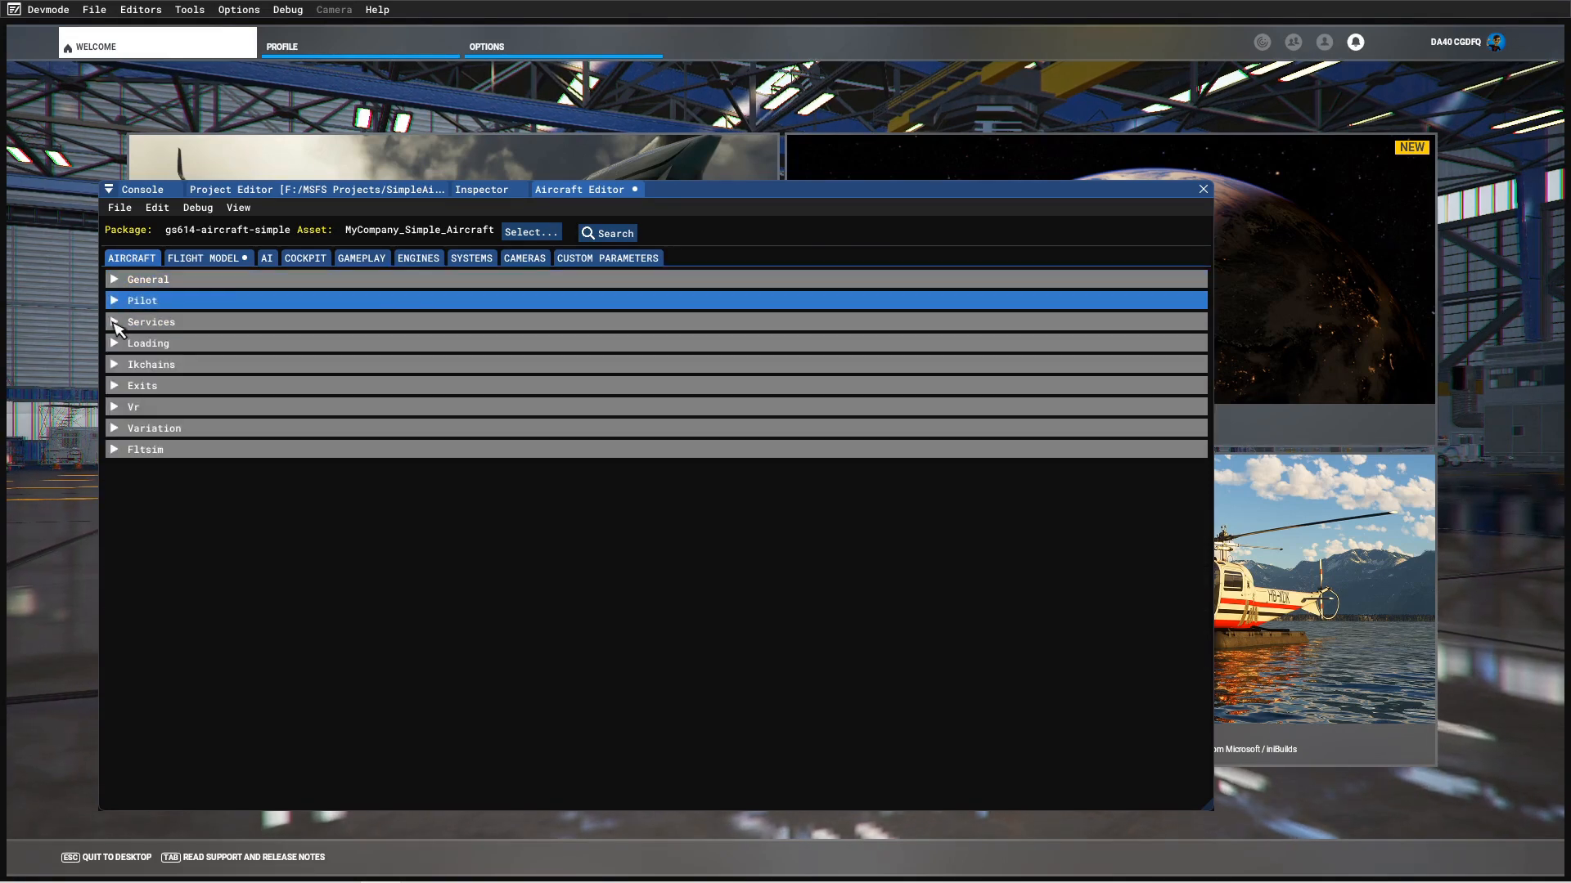
{"action": "left_click", "coordinate": [117, 301]}
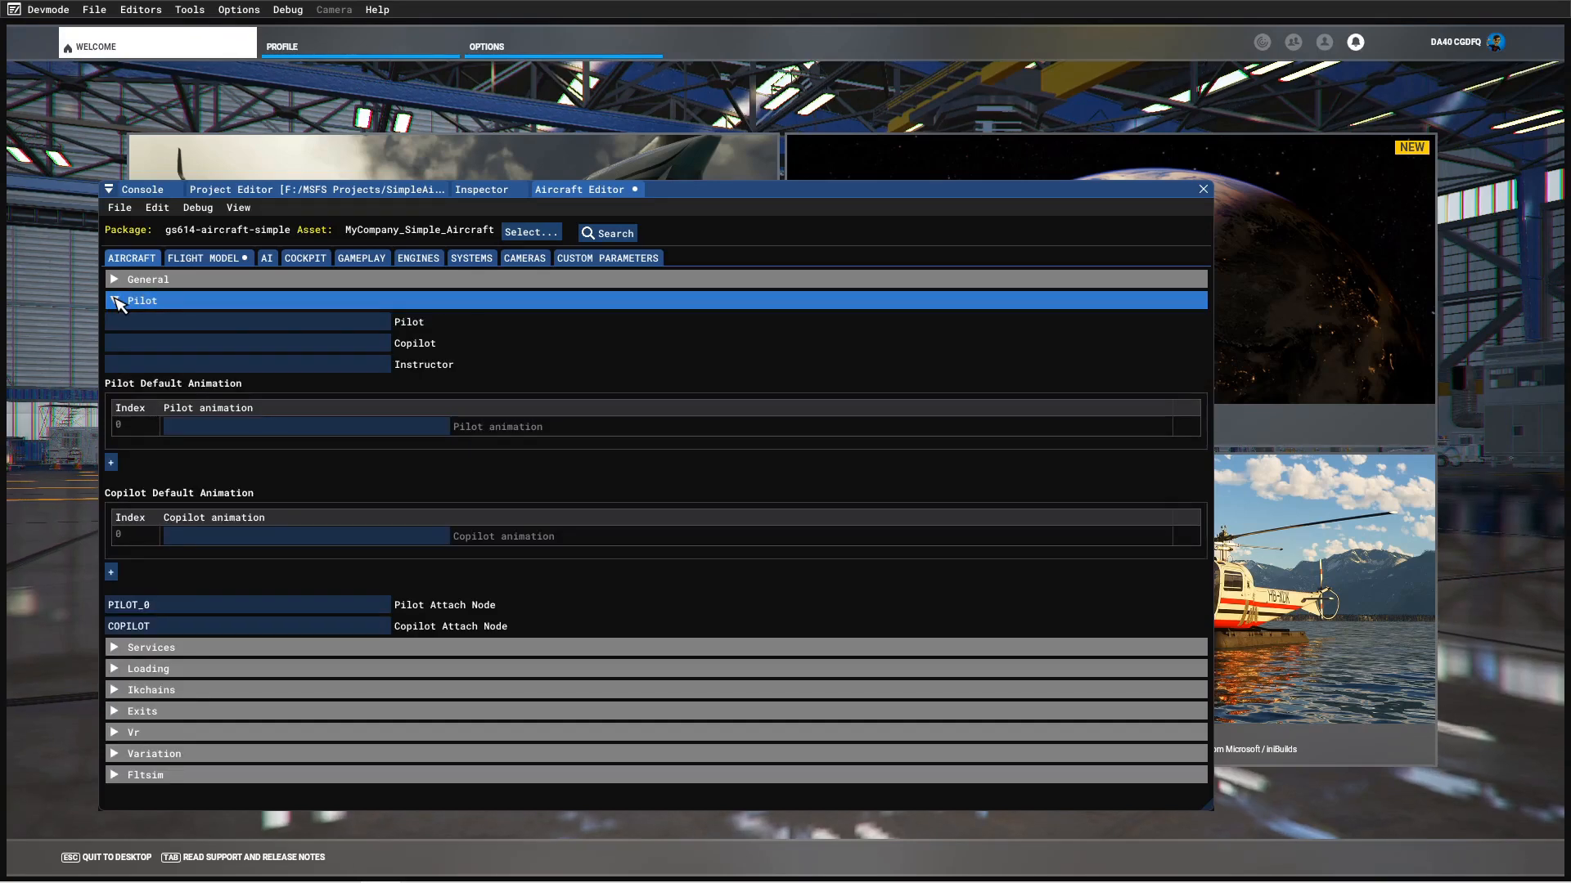
{"action": "left_click", "coordinate": [117, 301]}
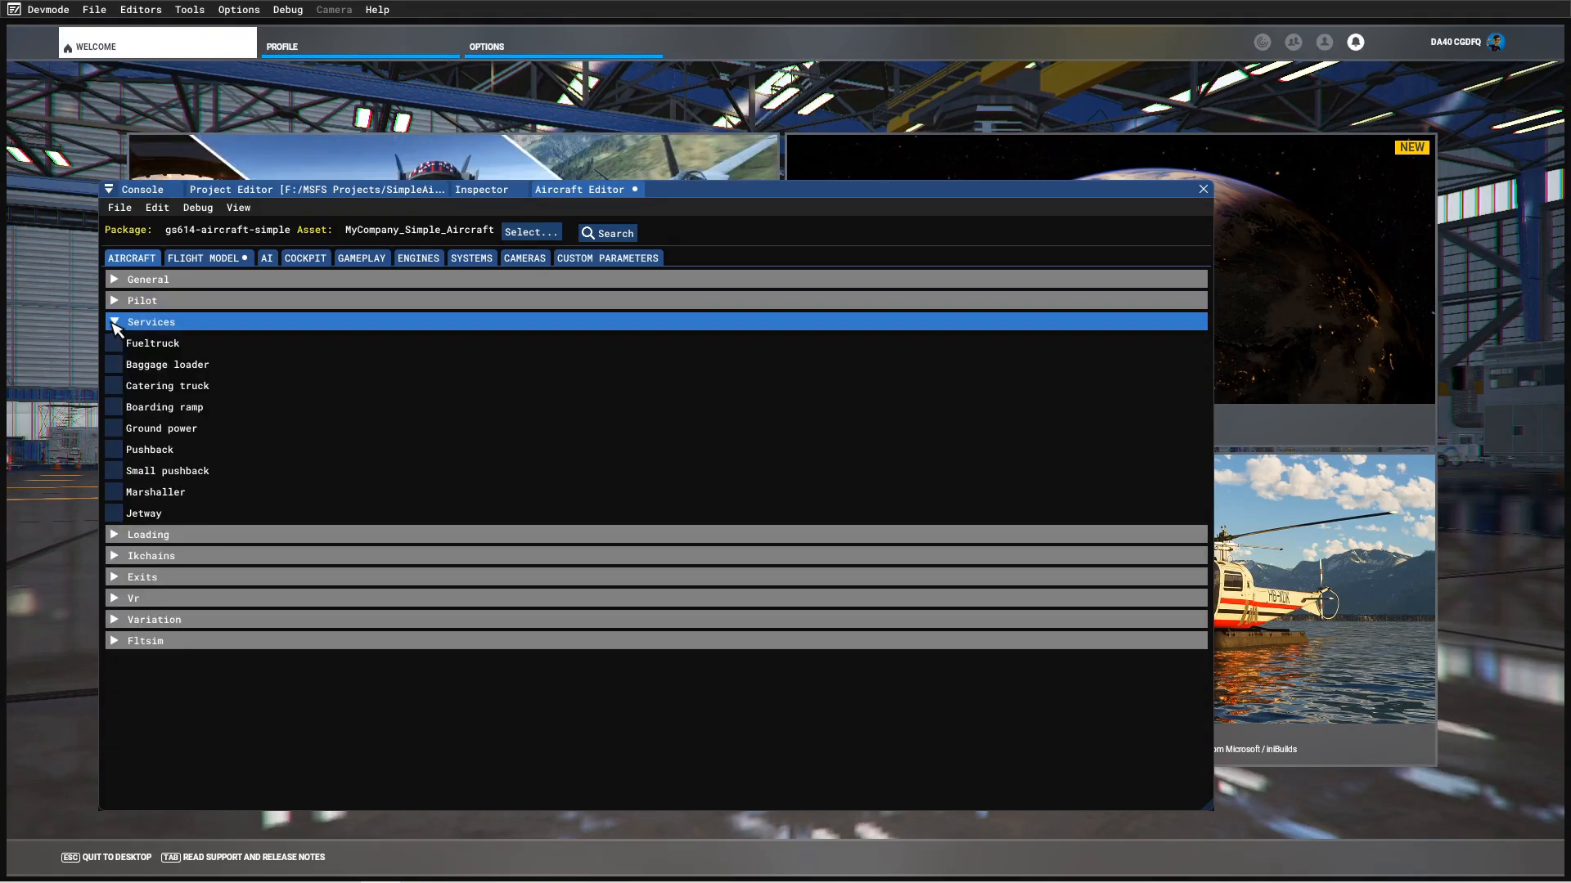
{"action": "left_click", "coordinate": [115, 324]}
{"action": "left_click", "coordinate": [115, 345]}
{"action": "left_click", "coordinate": [116, 345]}
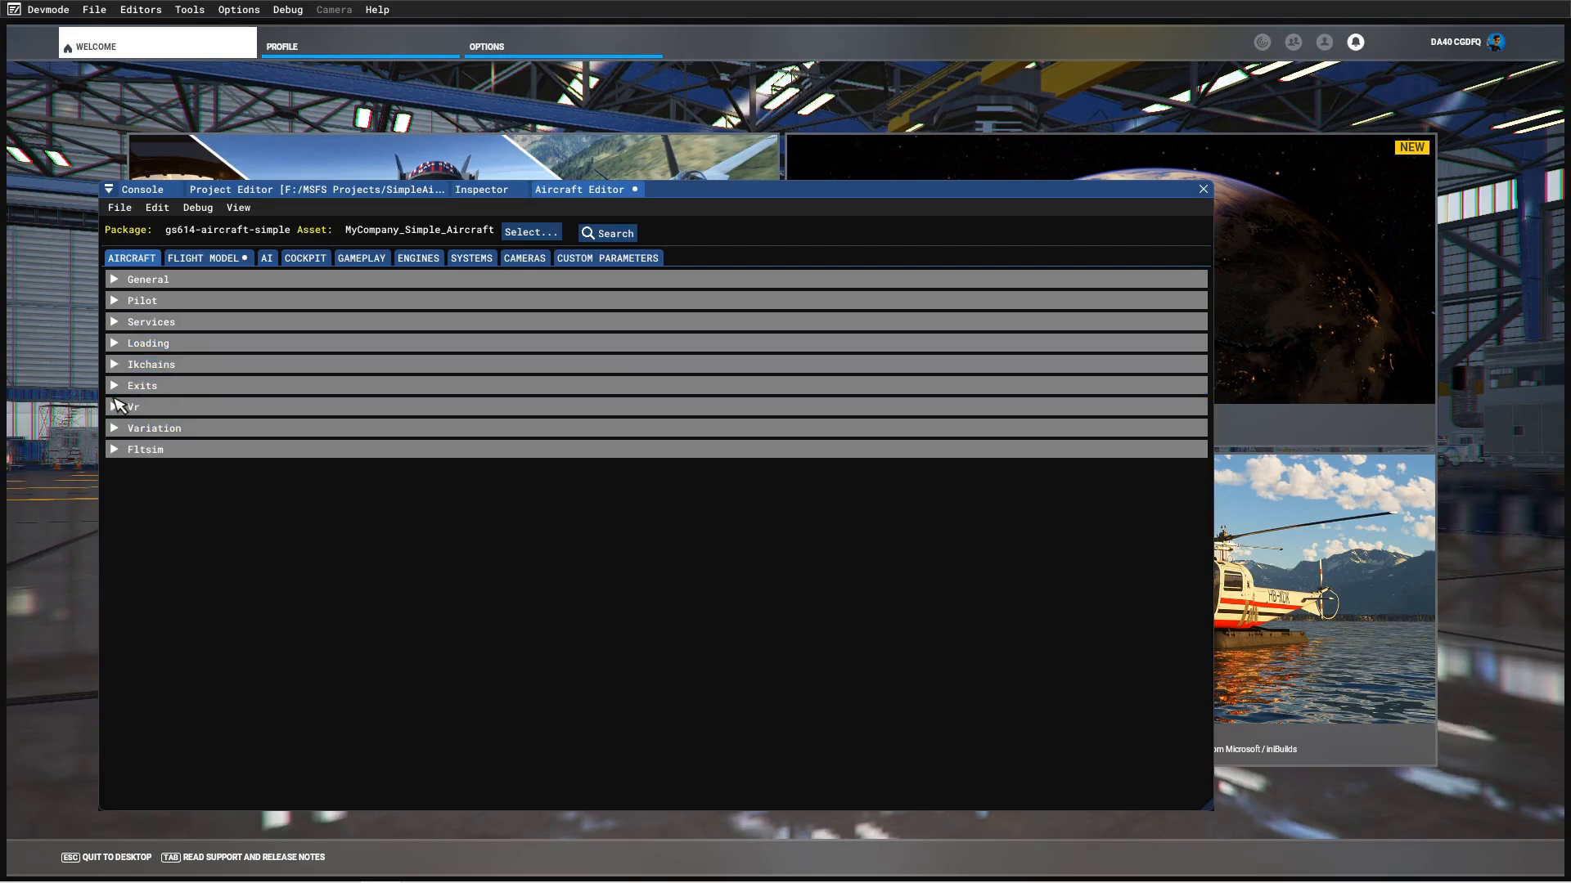
{"action": "left_click", "coordinate": [115, 387]}
{"action": "left_click", "coordinate": [116, 387]}
{"action": "left_click", "coordinate": [116, 408]}
{"action": "left_click", "coordinate": [116, 408]}
- Examine the Weight and balance section of the aircraft's flight model, then collapse it
{"action": "left_click", "coordinate": [193, 261]}
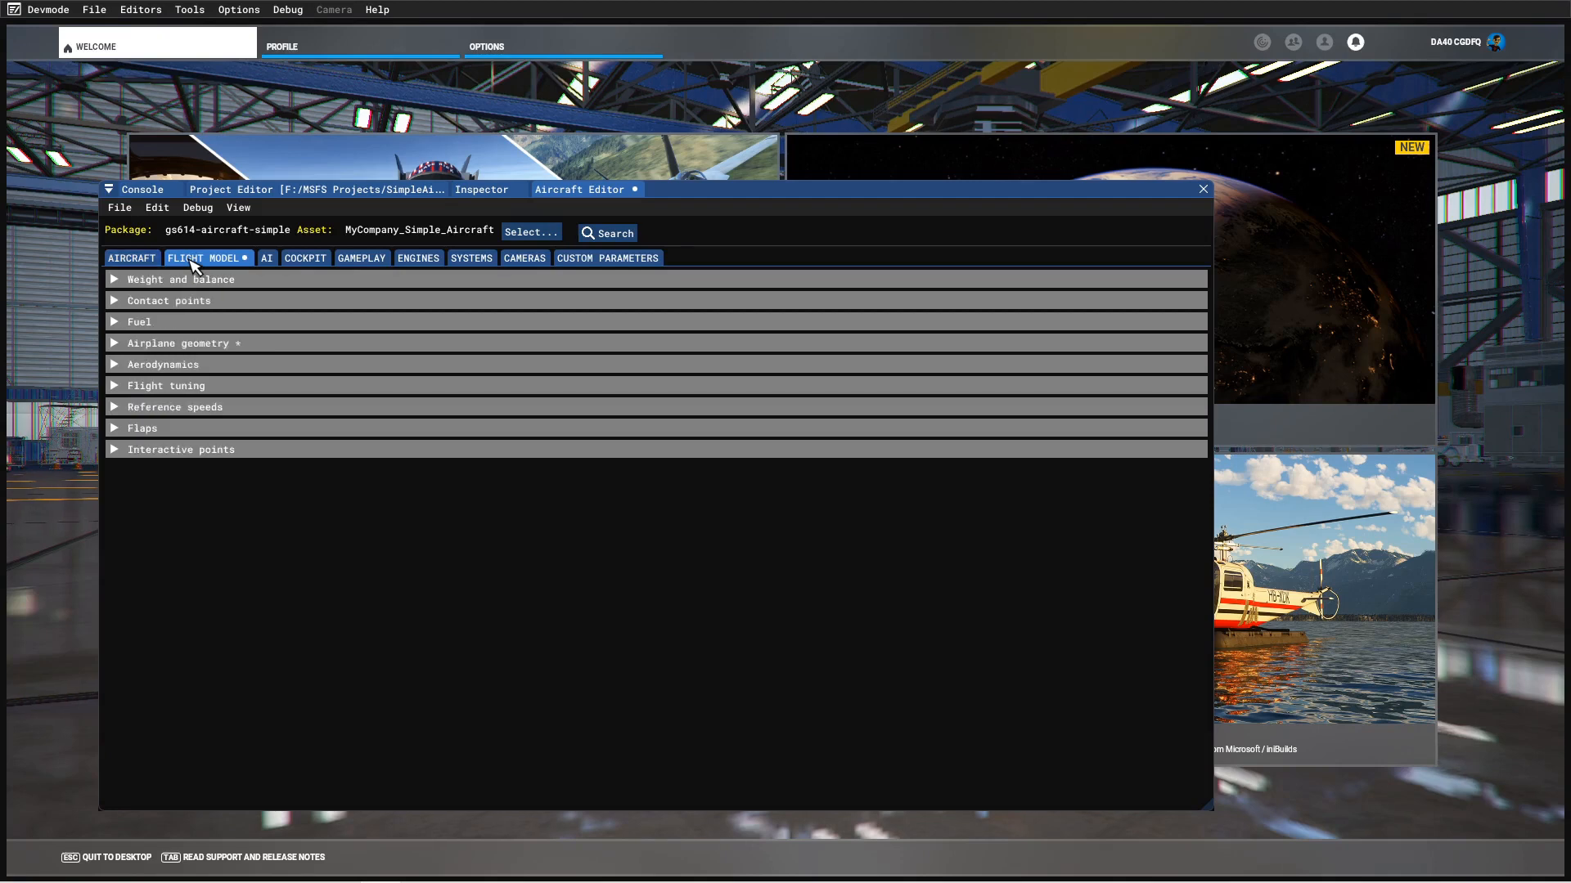
{"action": "left_click", "coordinate": [115, 280]}
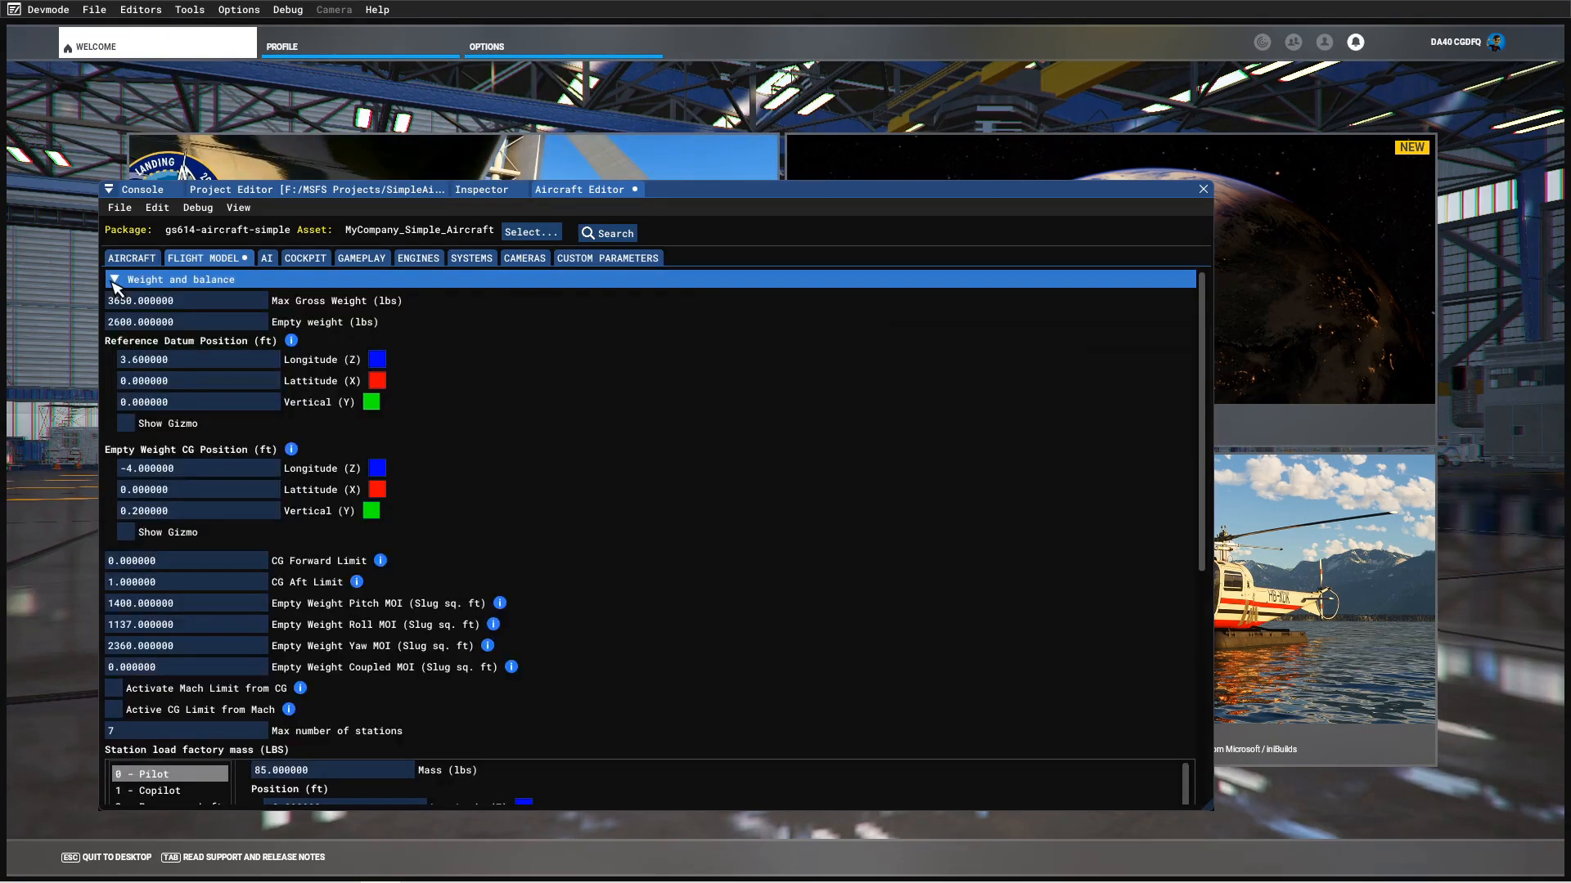
{"action": "left_click", "coordinate": [114, 281]}
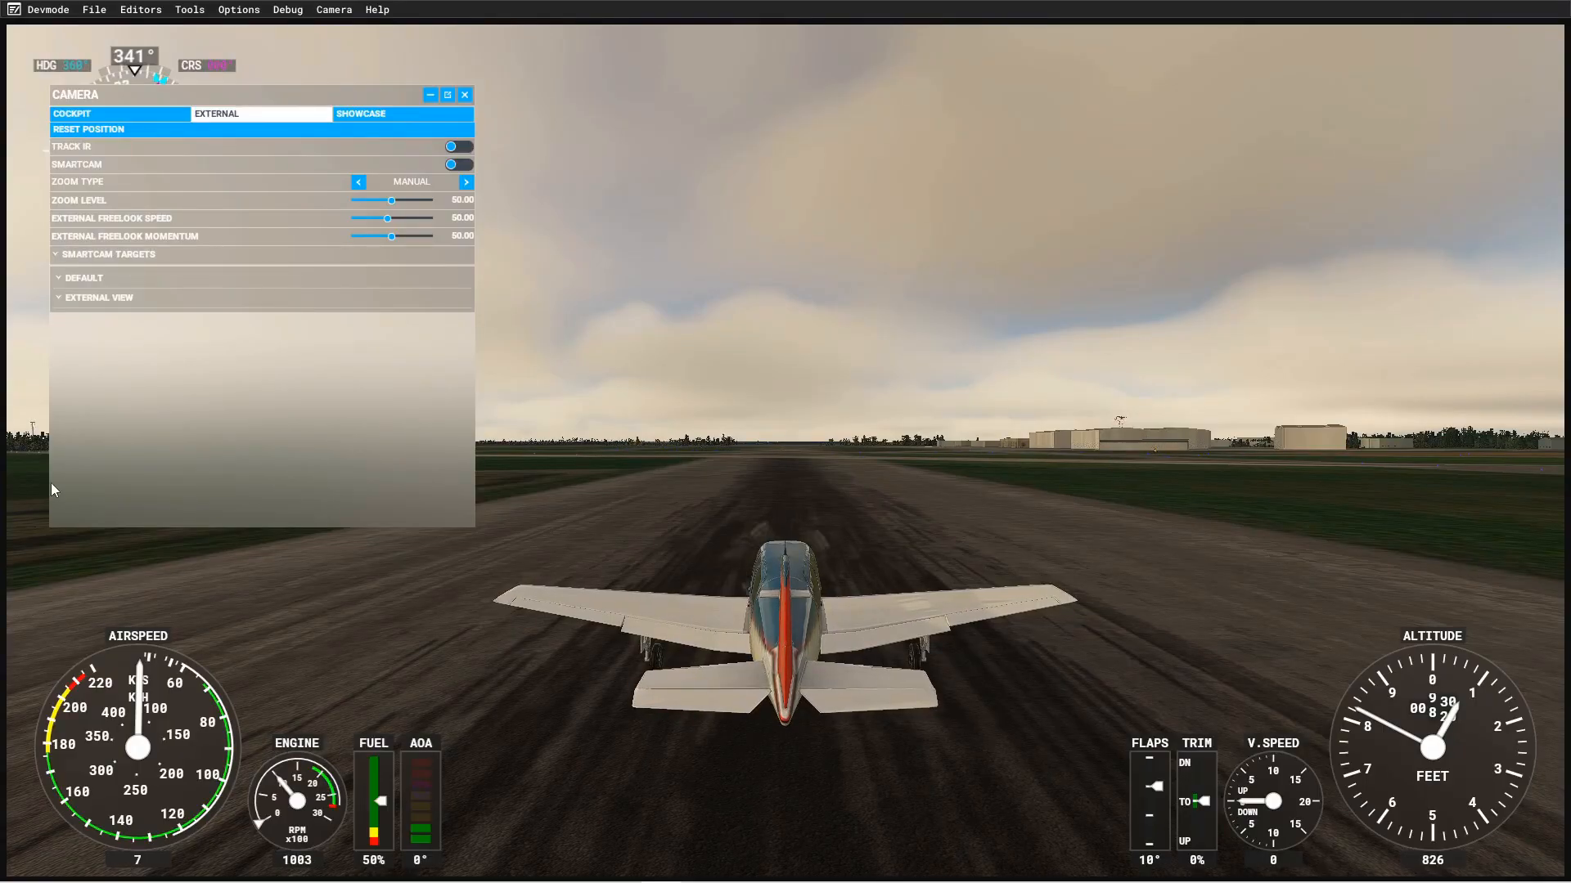
- Bring the Project Editor over the runway view, select the gs614-aircraft-simple package, and move the window group back off the view
{"action": "left_click_drag", "start_coordinate": [0, 368], "coordinate": [946, 199]}
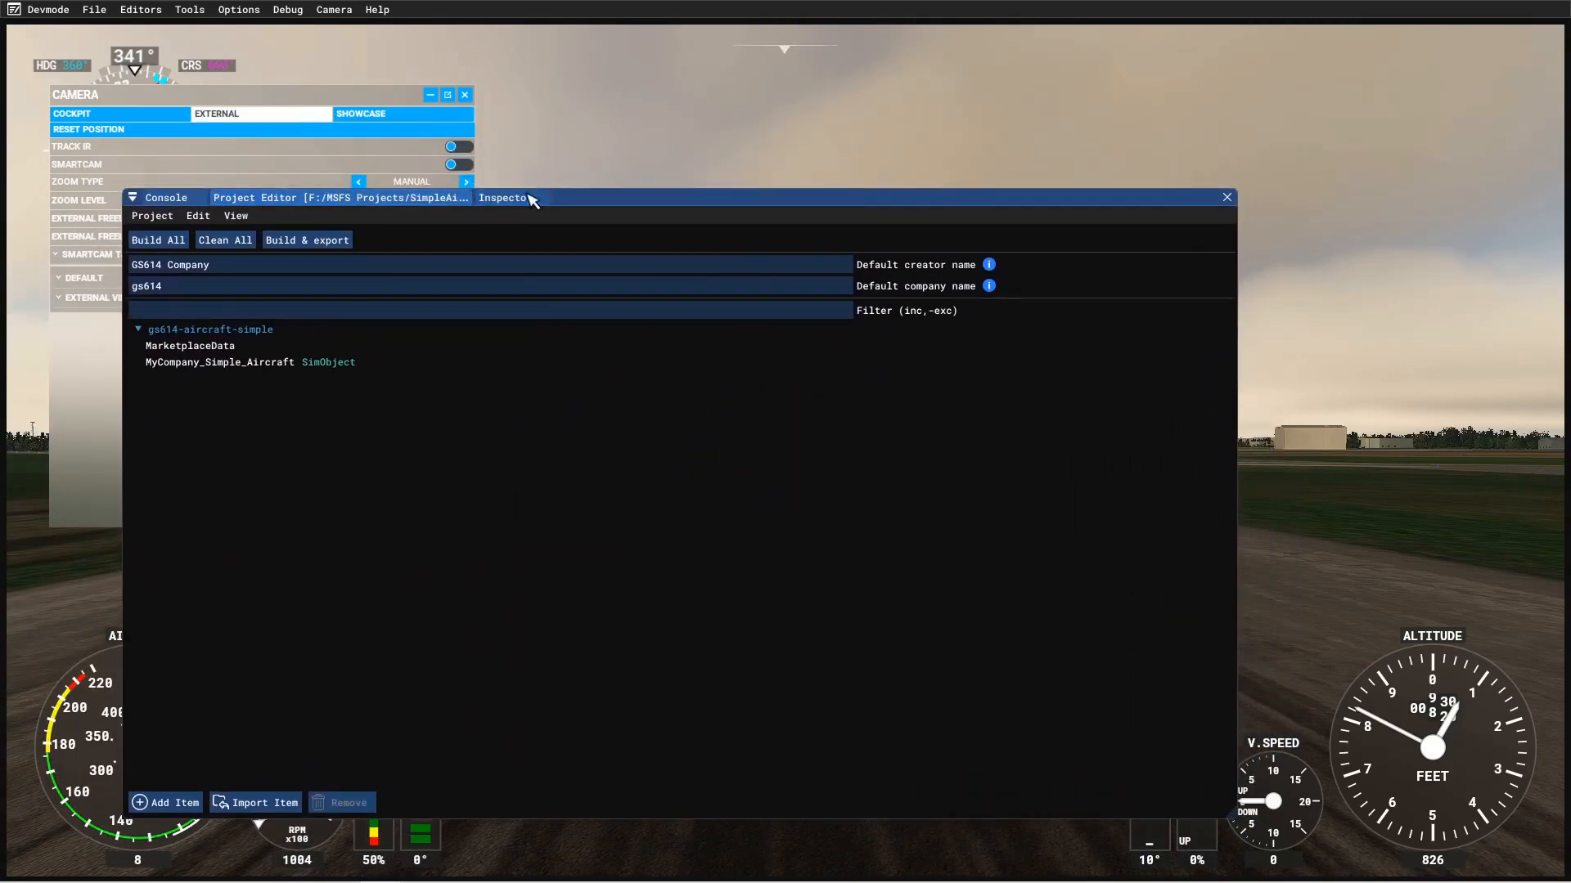
{"action": "left_click", "coordinate": [212, 331]}
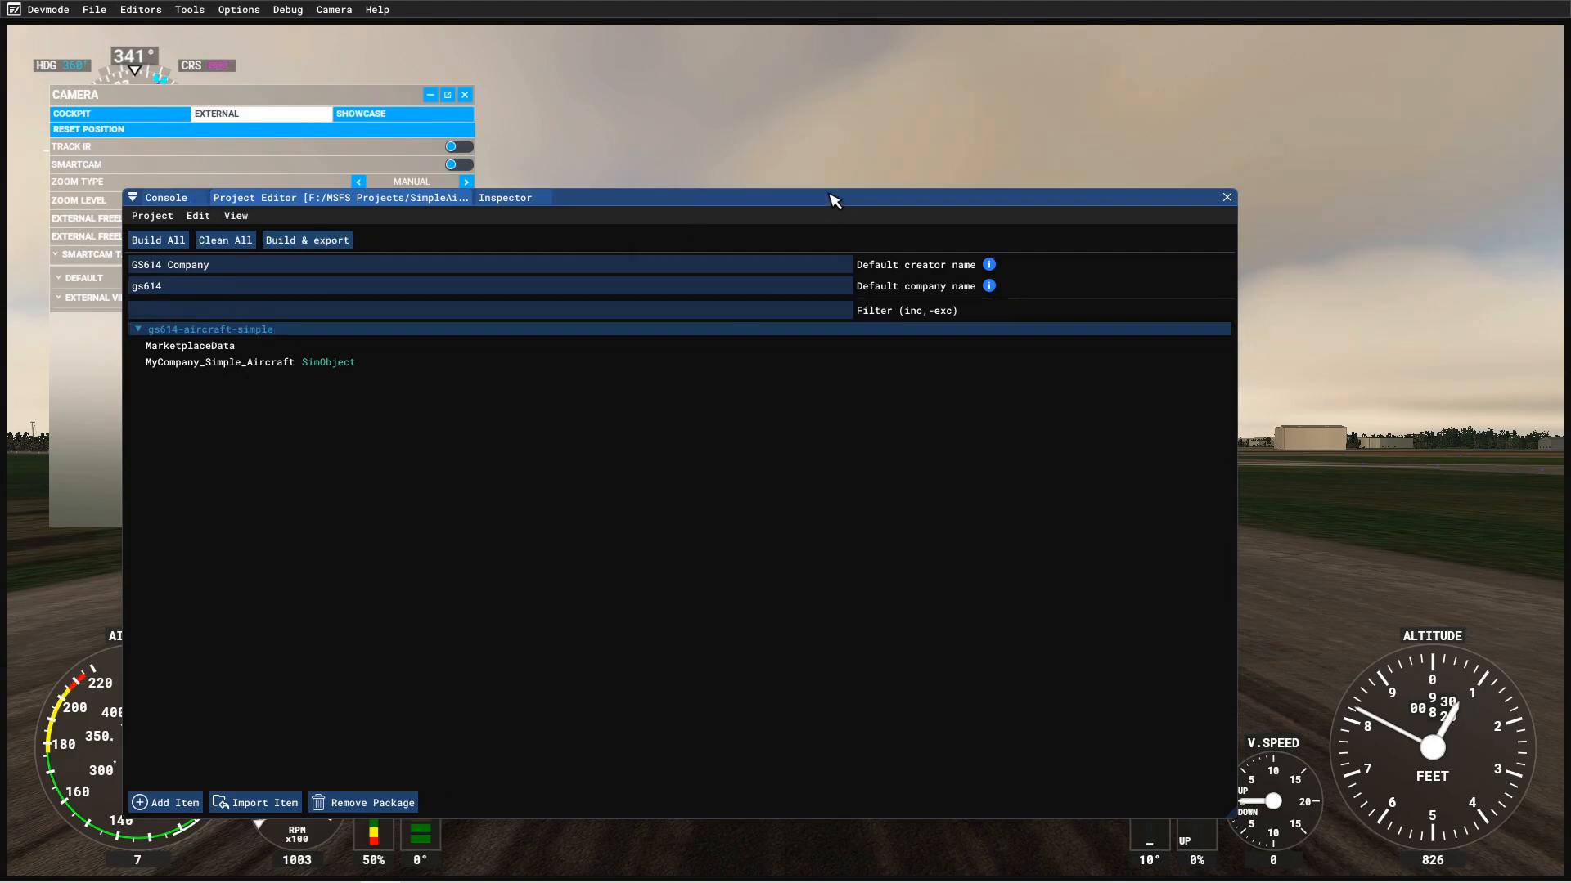
{"action": "left_click_drag", "start_coordinate": [830, 196], "coordinate": [0, 409]}
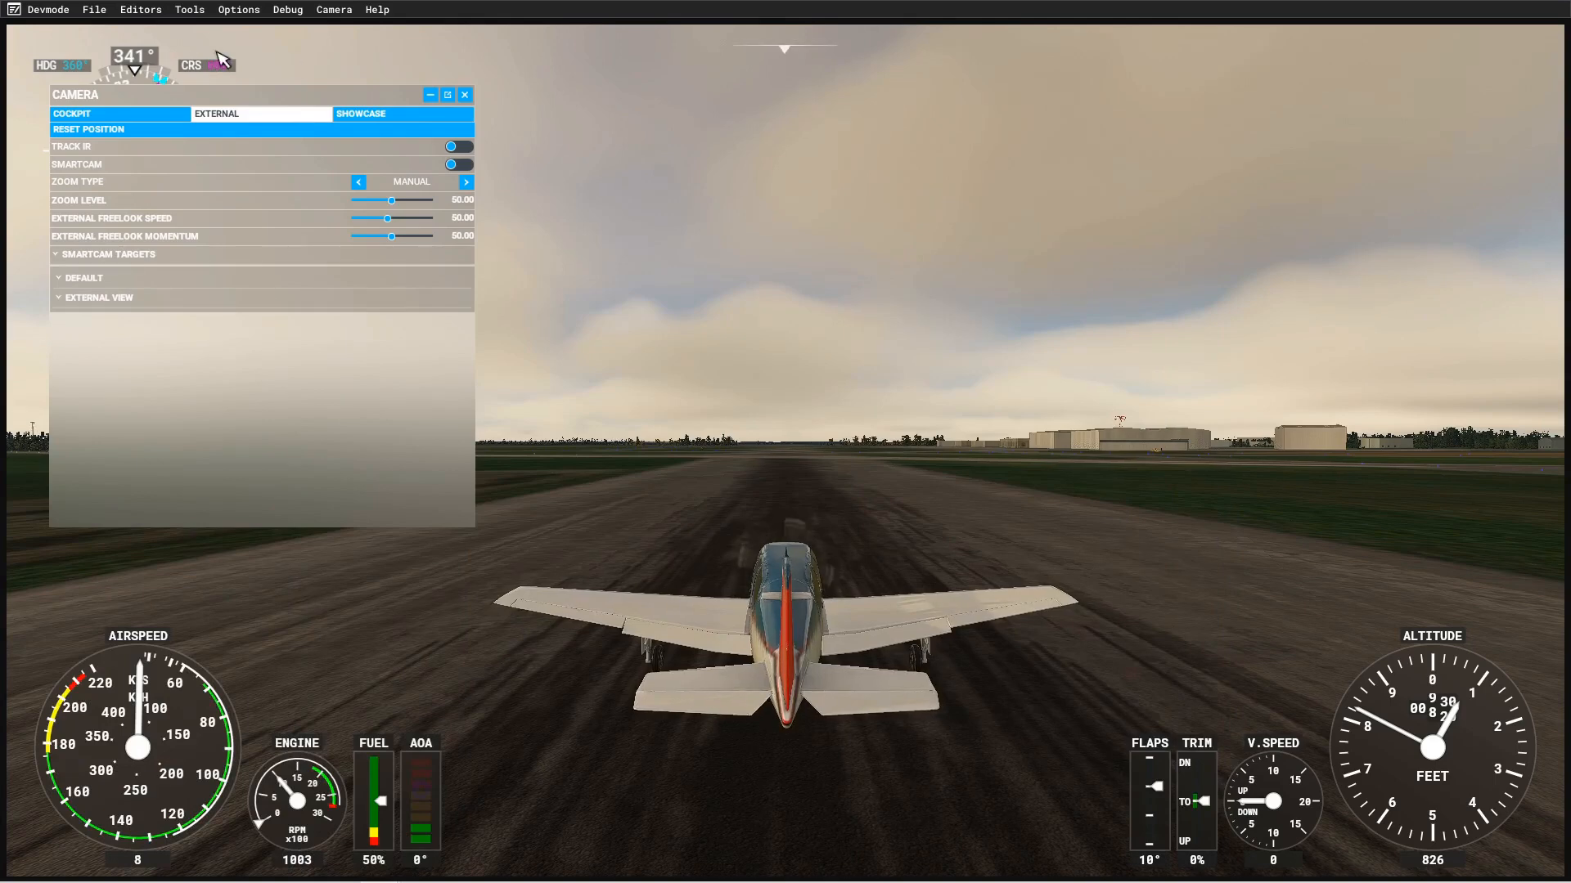
- Open the Behaviors tool, group BehaviourDebug with the Console windows, and expand its list of model XML files
{"action": "left_click", "coordinate": [193, 9]}
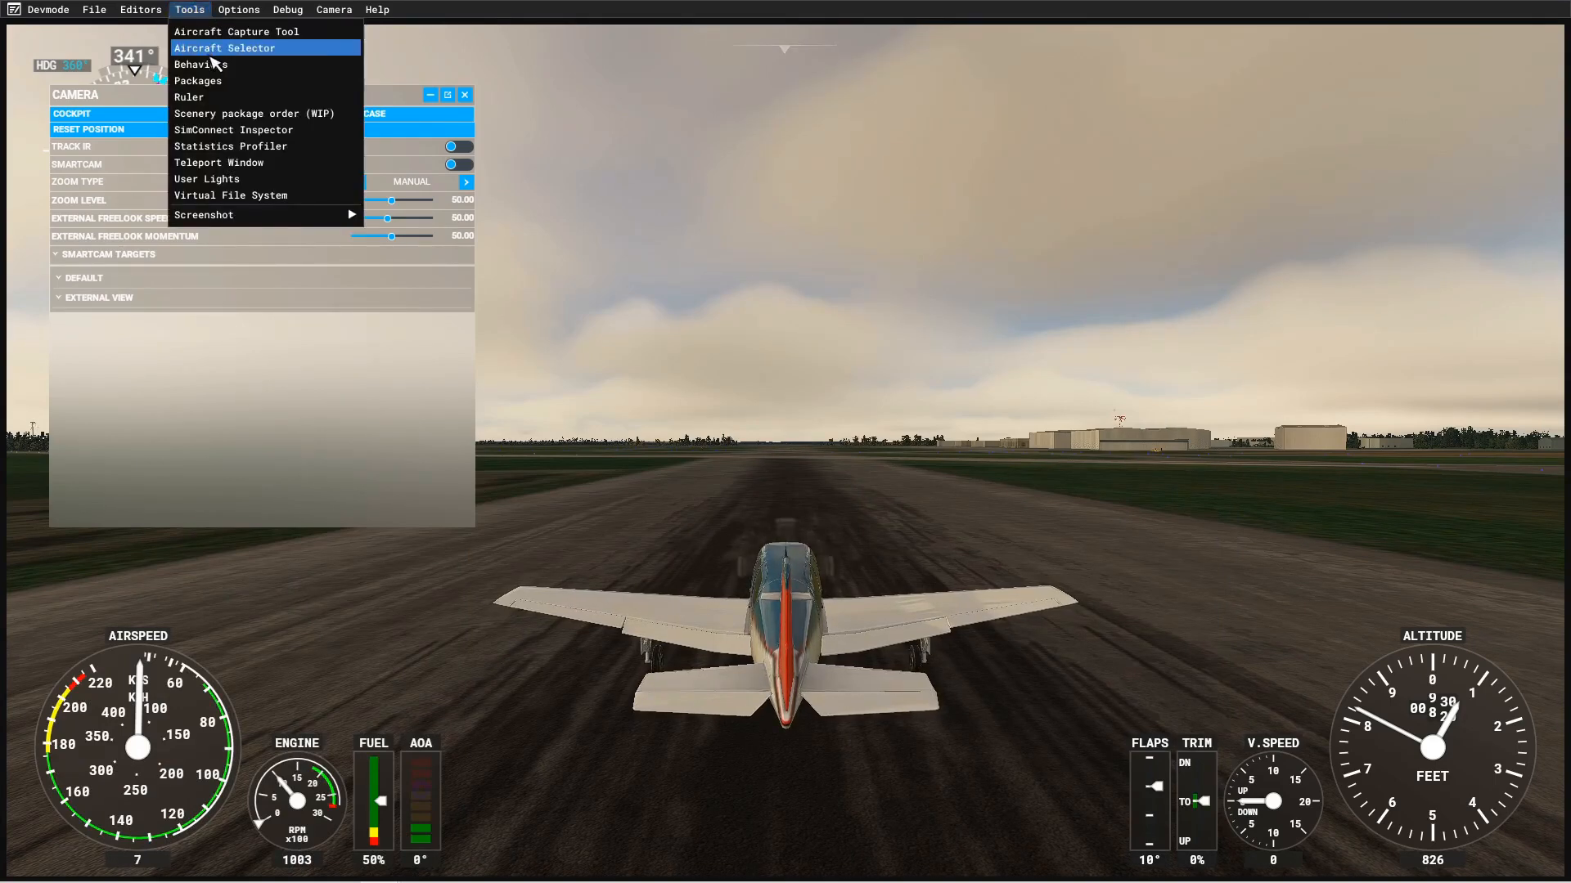
{"action": "left_click", "coordinate": [209, 65]}
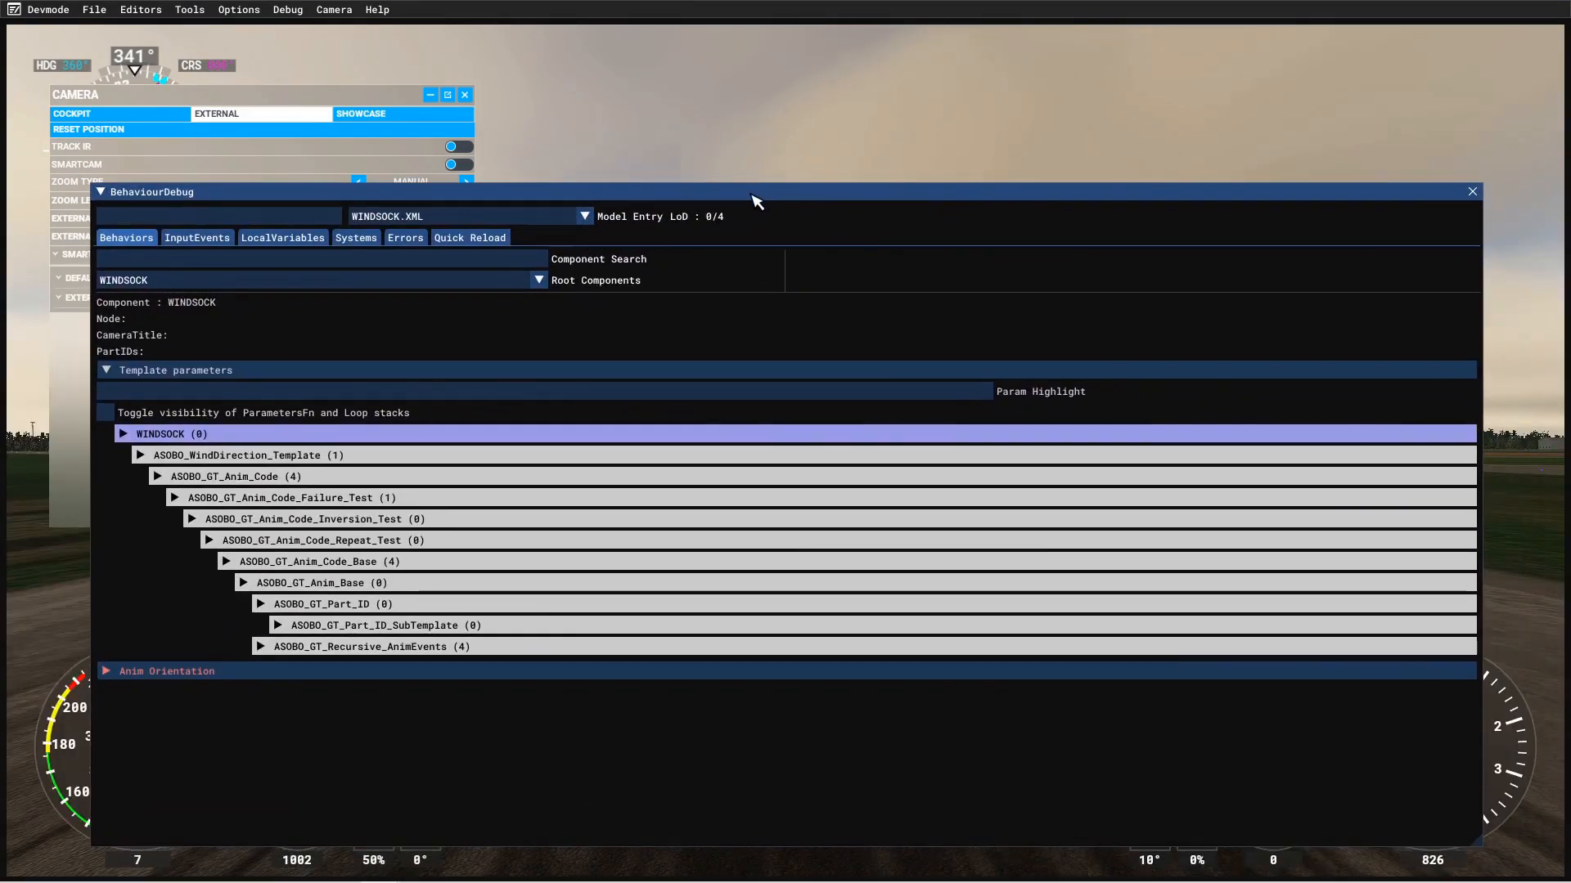
{"action": "left_click_drag", "start_coordinate": [751, 195], "coordinate": [0, 373]}
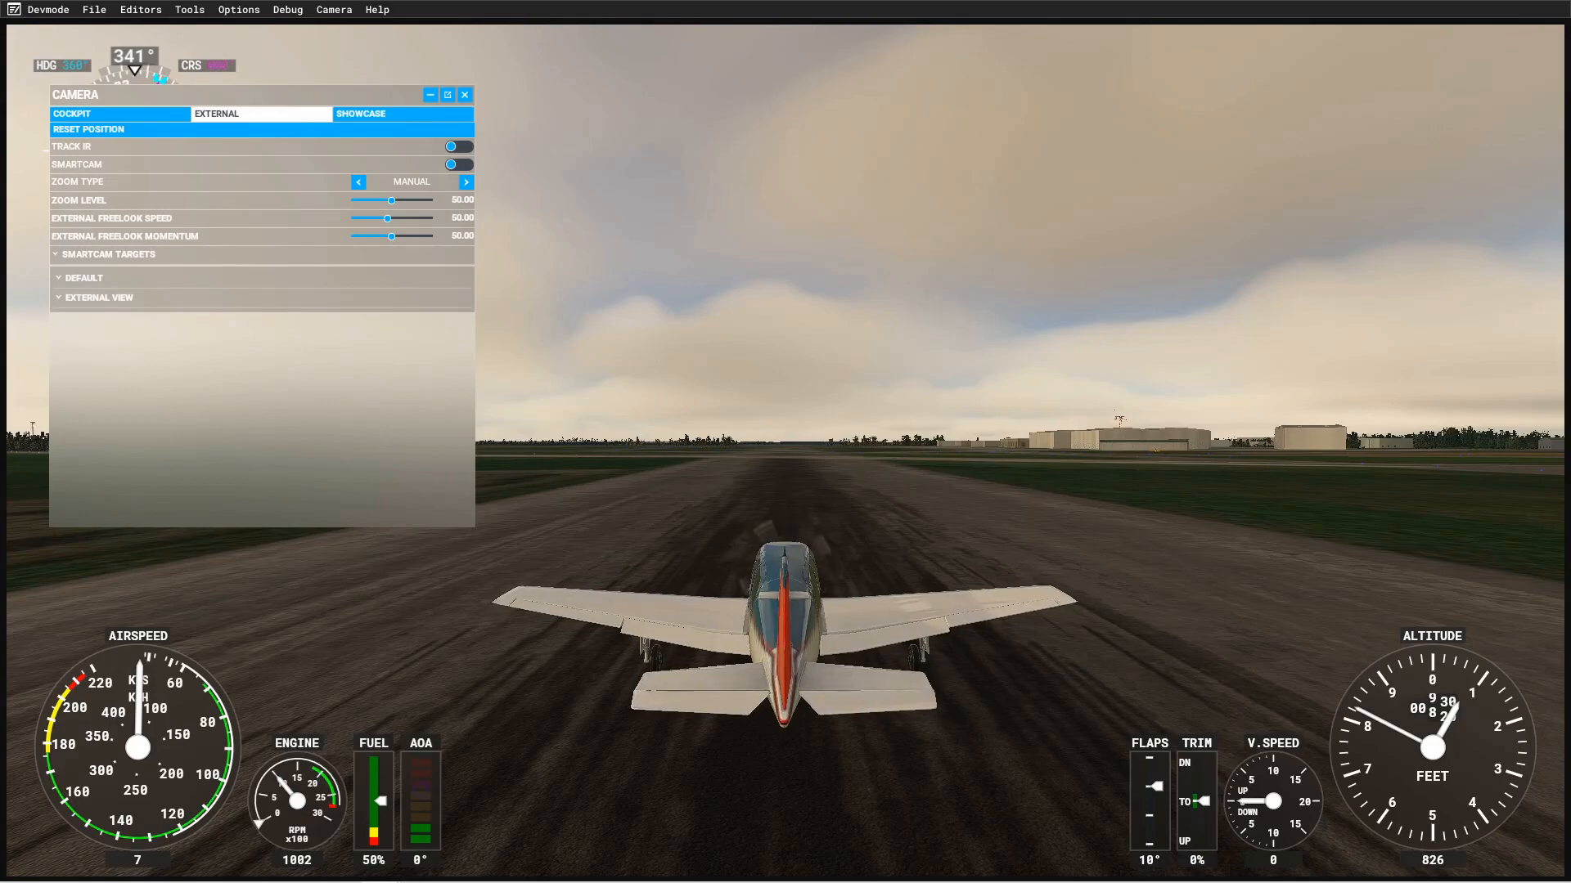
{"action": "left_click_drag", "start_coordinate": [0, 373], "coordinate": [728, 159]}
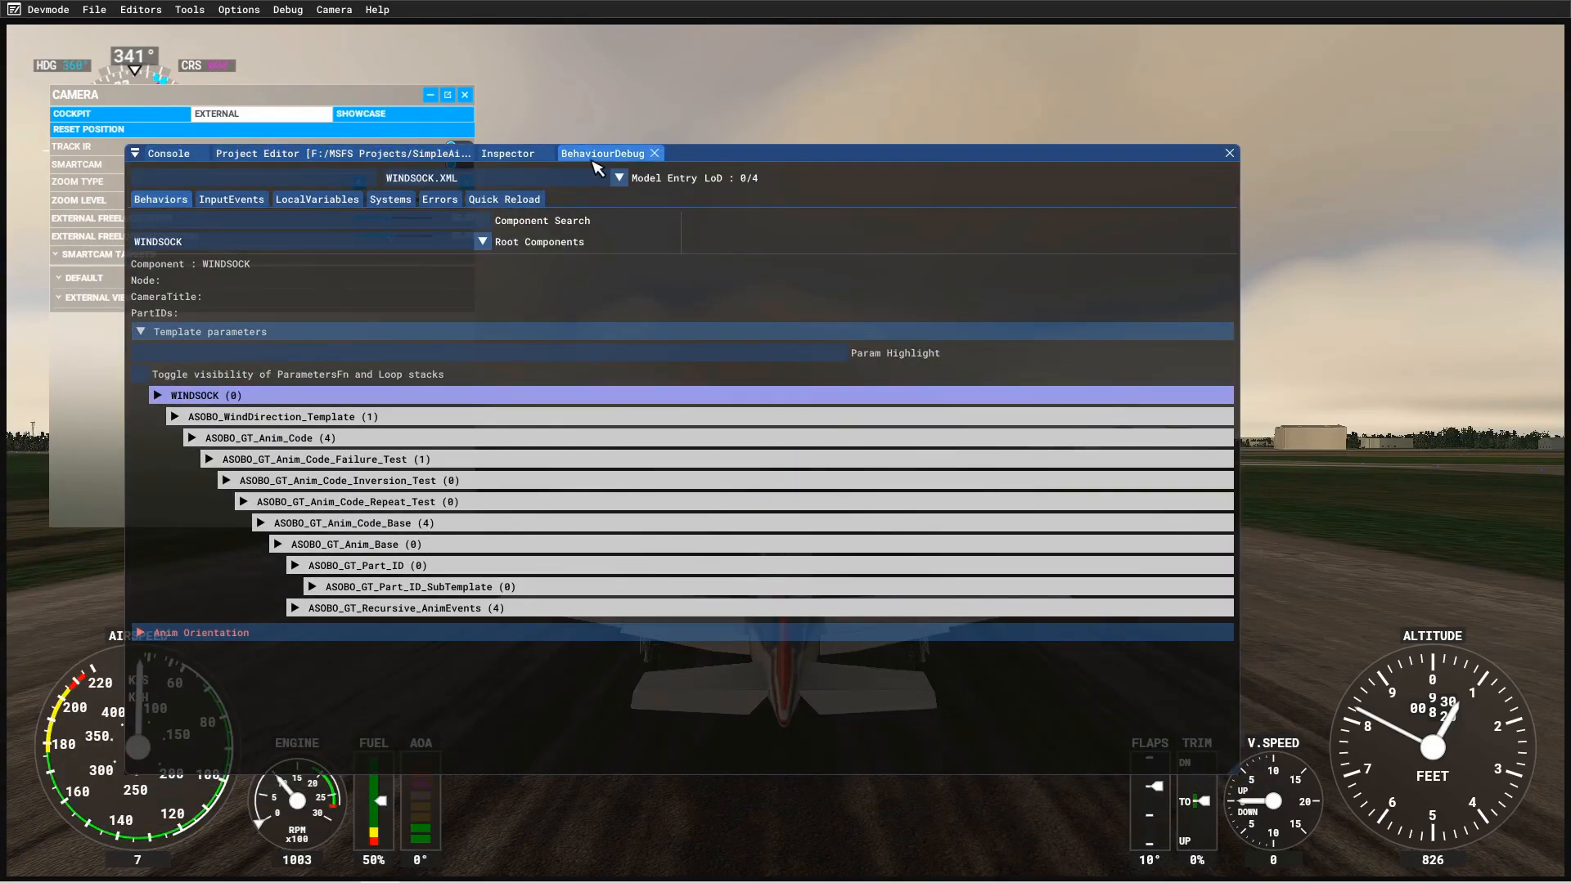
{"action": "left_click", "coordinate": [588, 145]}
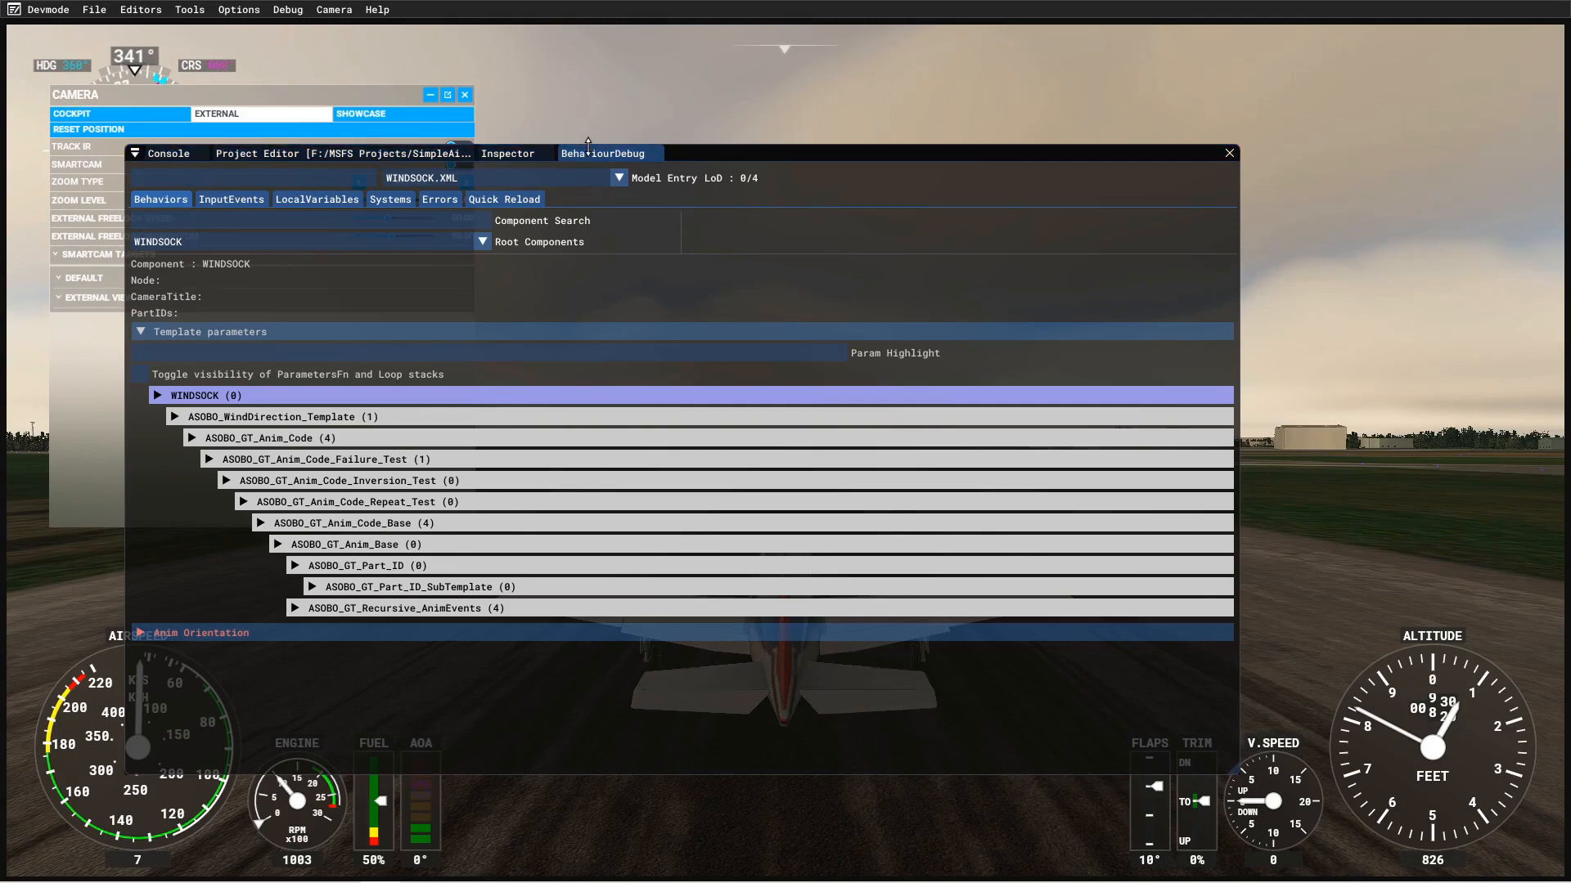
{"action": "left_click", "coordinate": [619, 177]}
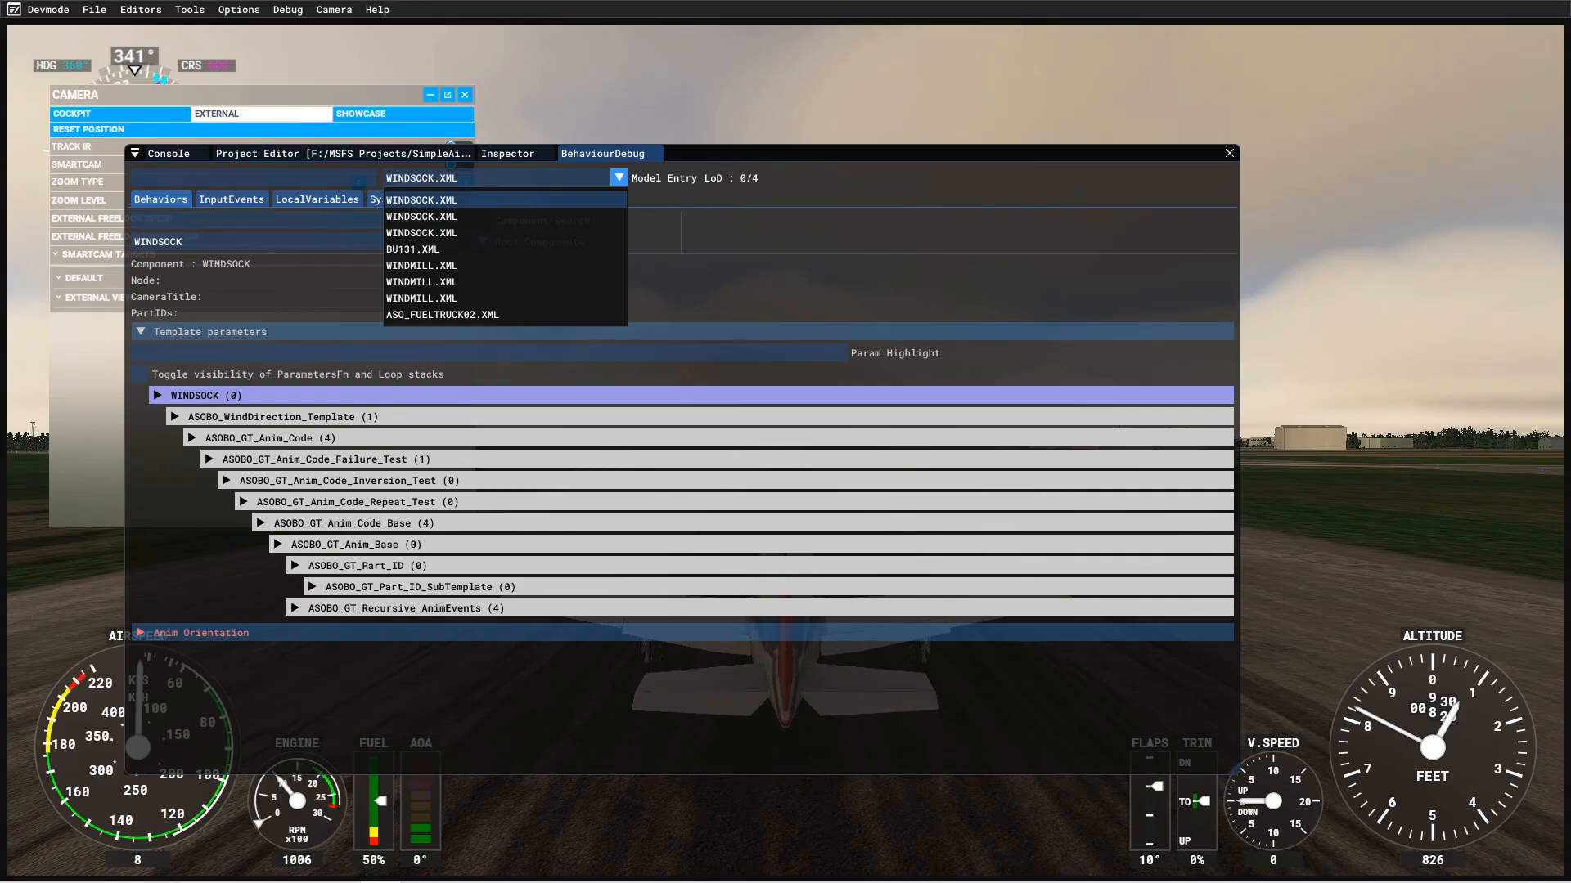
- Switch to File Explorer and open the model folder of MyCompany_Simple_Aircraft under PackageSources\SimObjects\Airplanes in the SimpleAircraft project
{"action": "left_click_drag", "start_coordinate": [0, 278], "coordinate": [425, 338]}
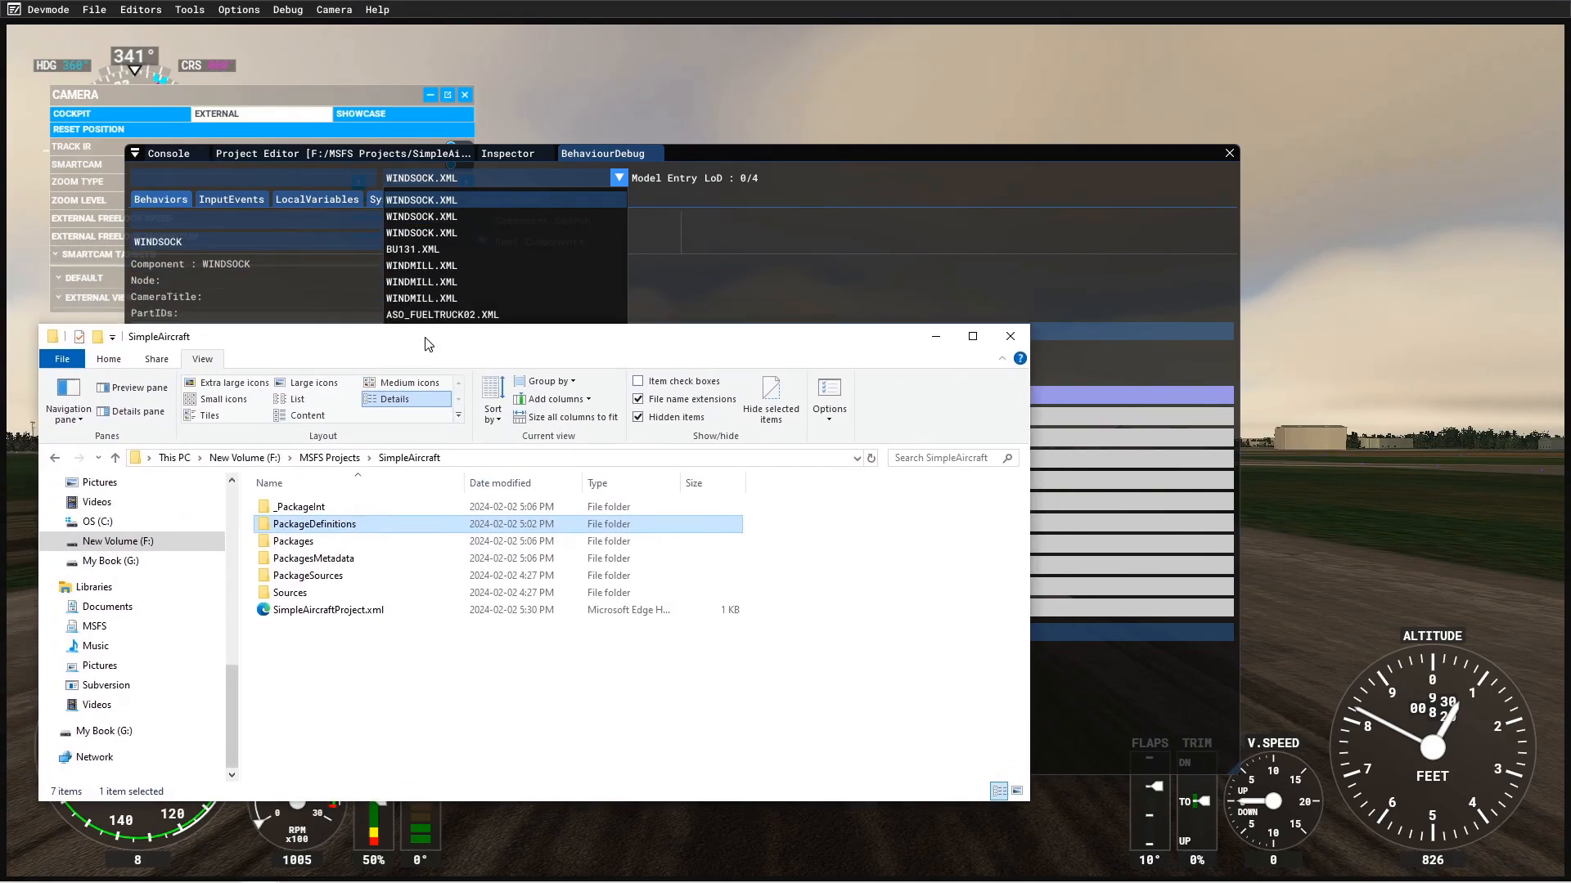
{"action": "left_click", "coordinate": [310, 578]}
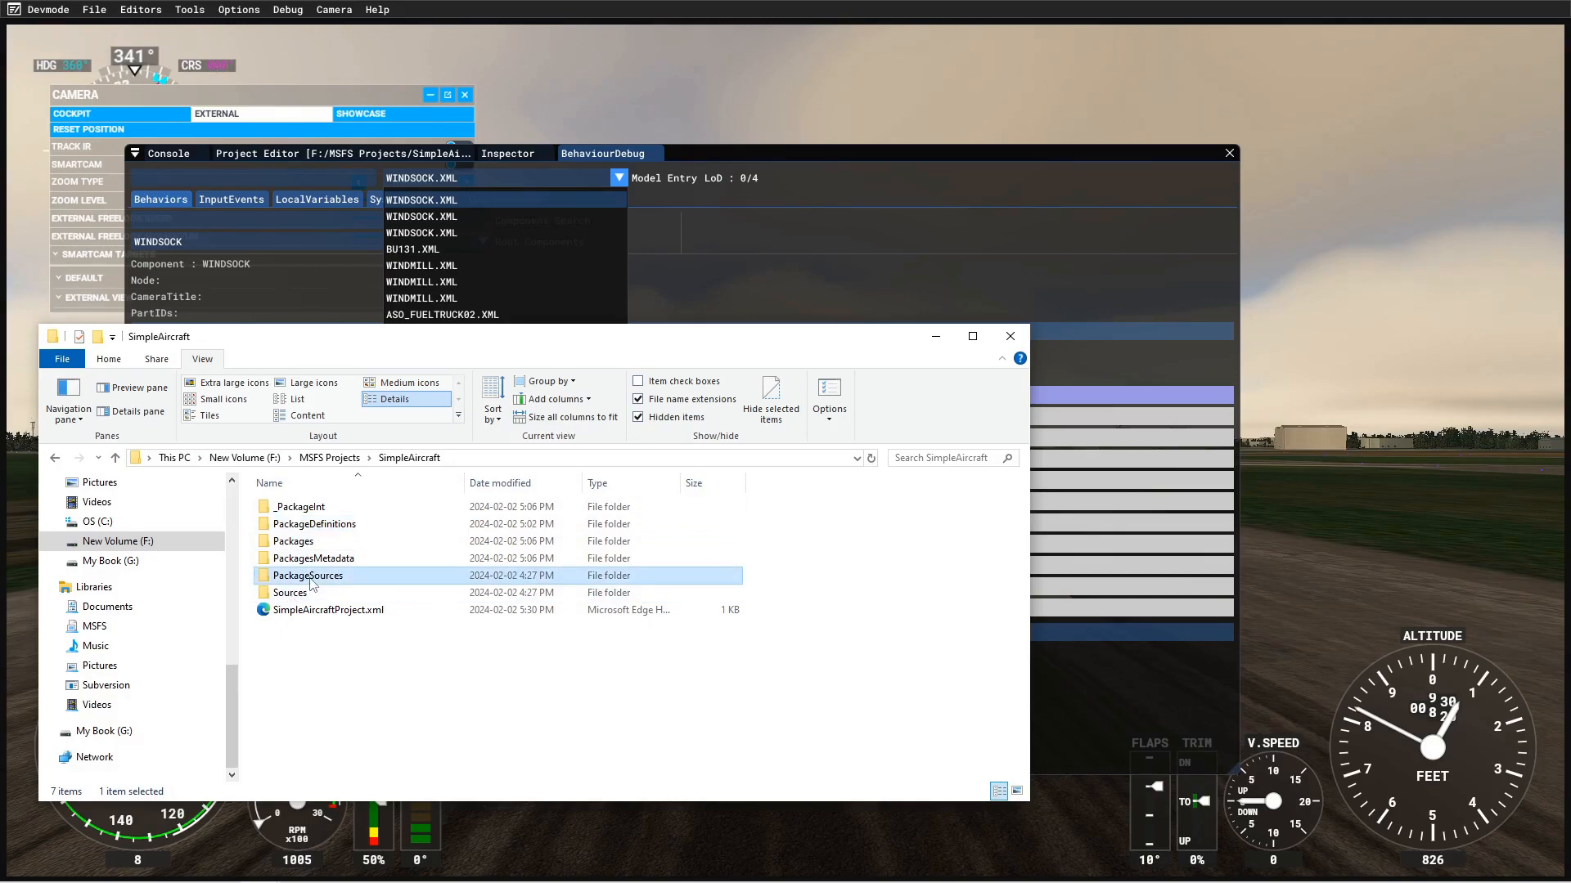
{"action": "double_click", "coordinate": [310, 580]}
{"action": "double_click", "coordinate": [302, 509]}
{"action": "double_click", "coordinate": [299, 509]}
{"action": "double_click", "coordinate": [299, 508]}
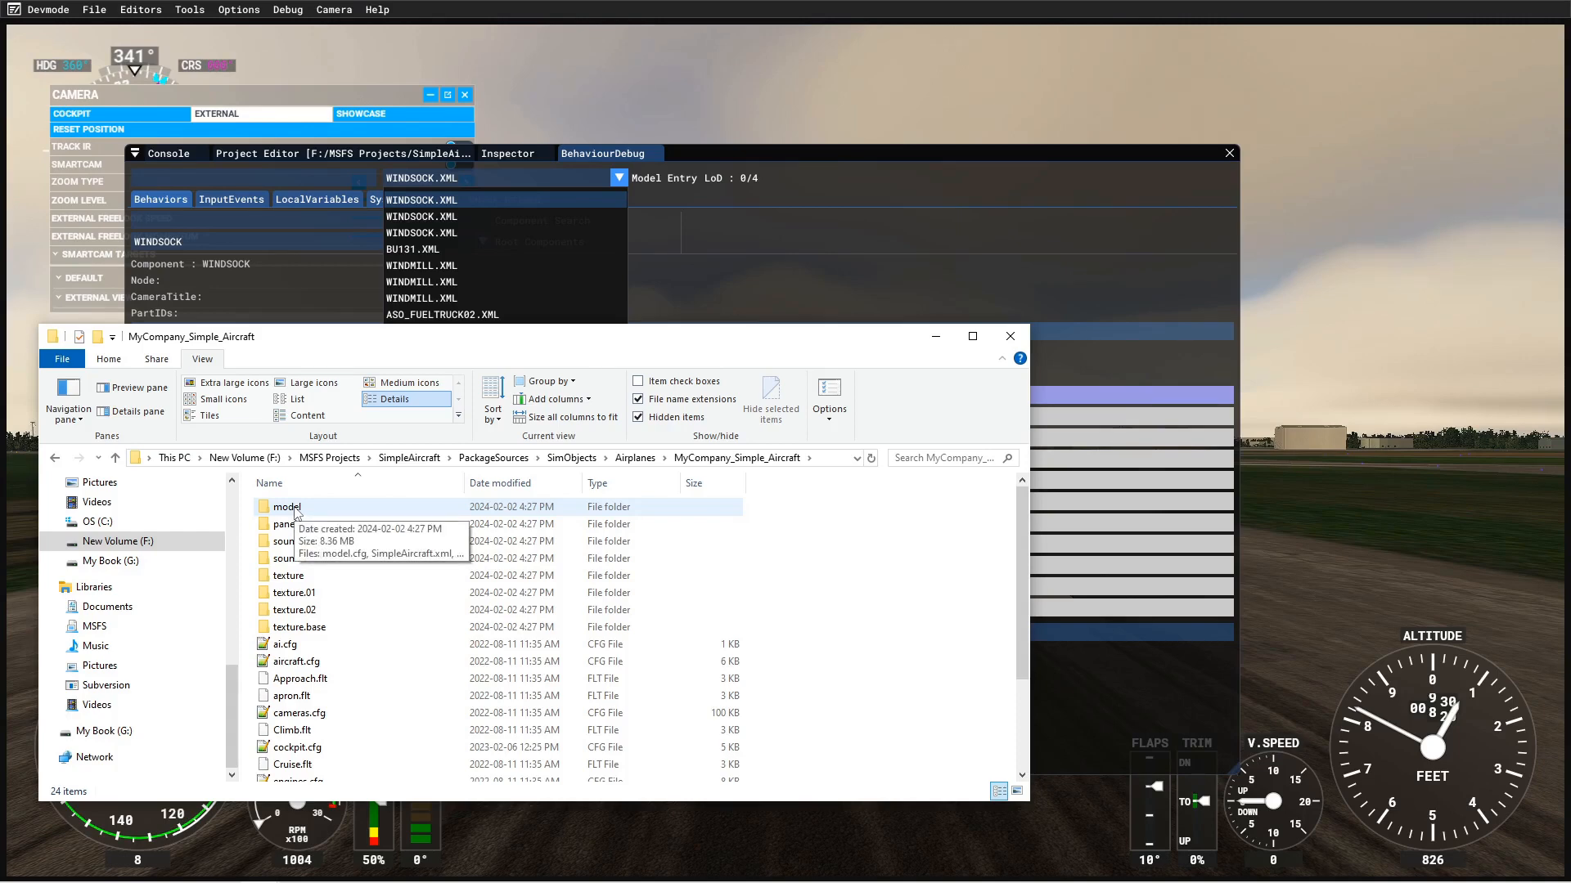
{"action": "double_click", "coordinate": [296, 508]}
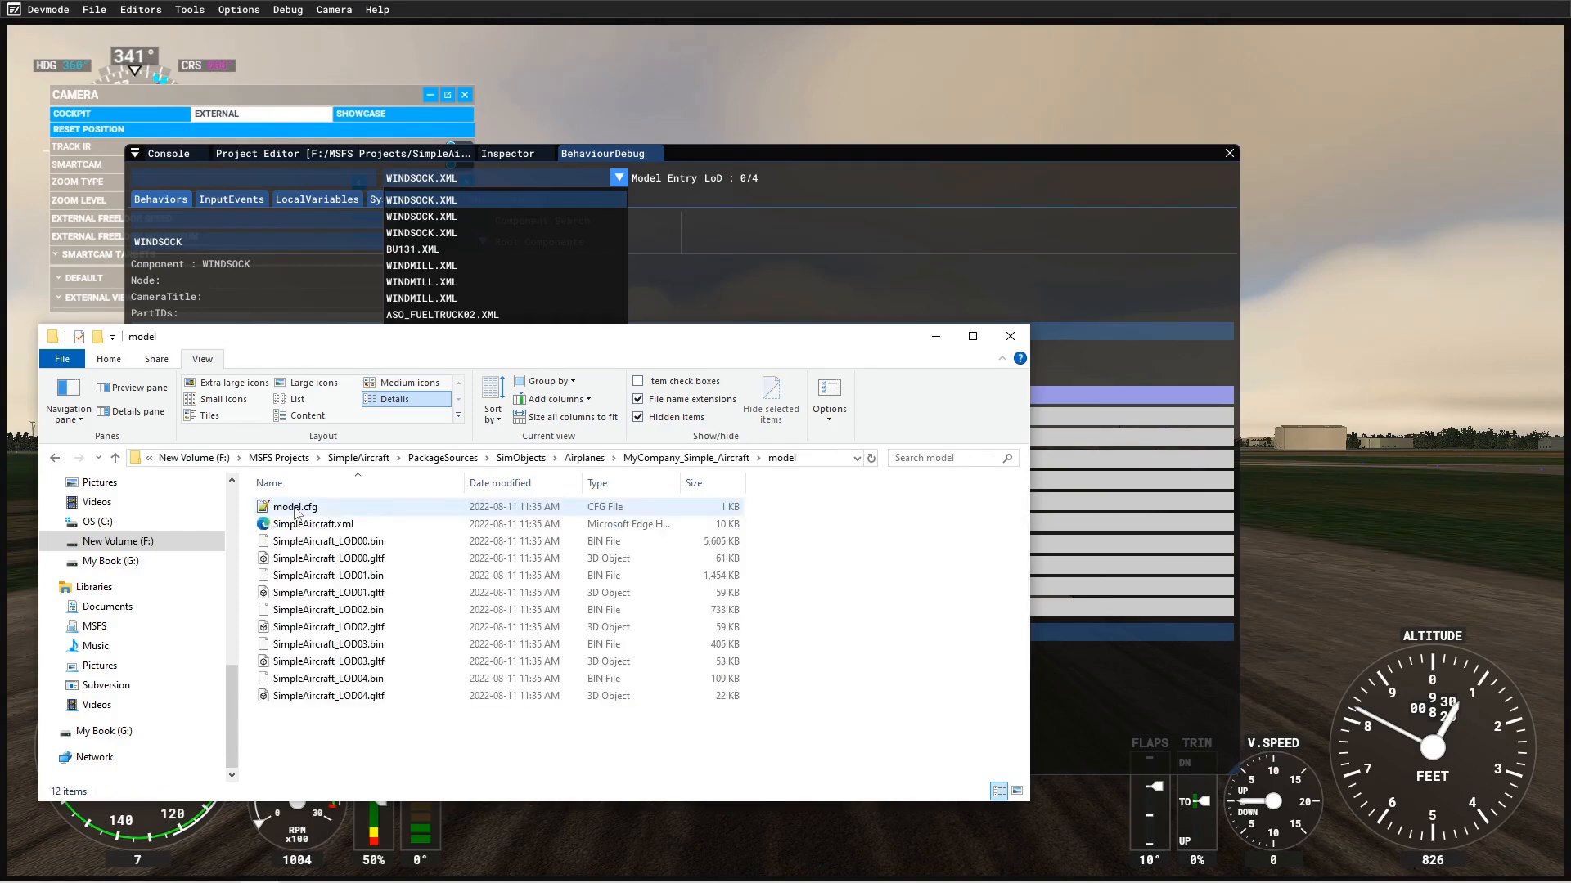
- Open SimpleAircraft.xml from the model folder in Notepad++ and move its window fully into view
{"action": "left_click", "coordinate": [299, 527]}
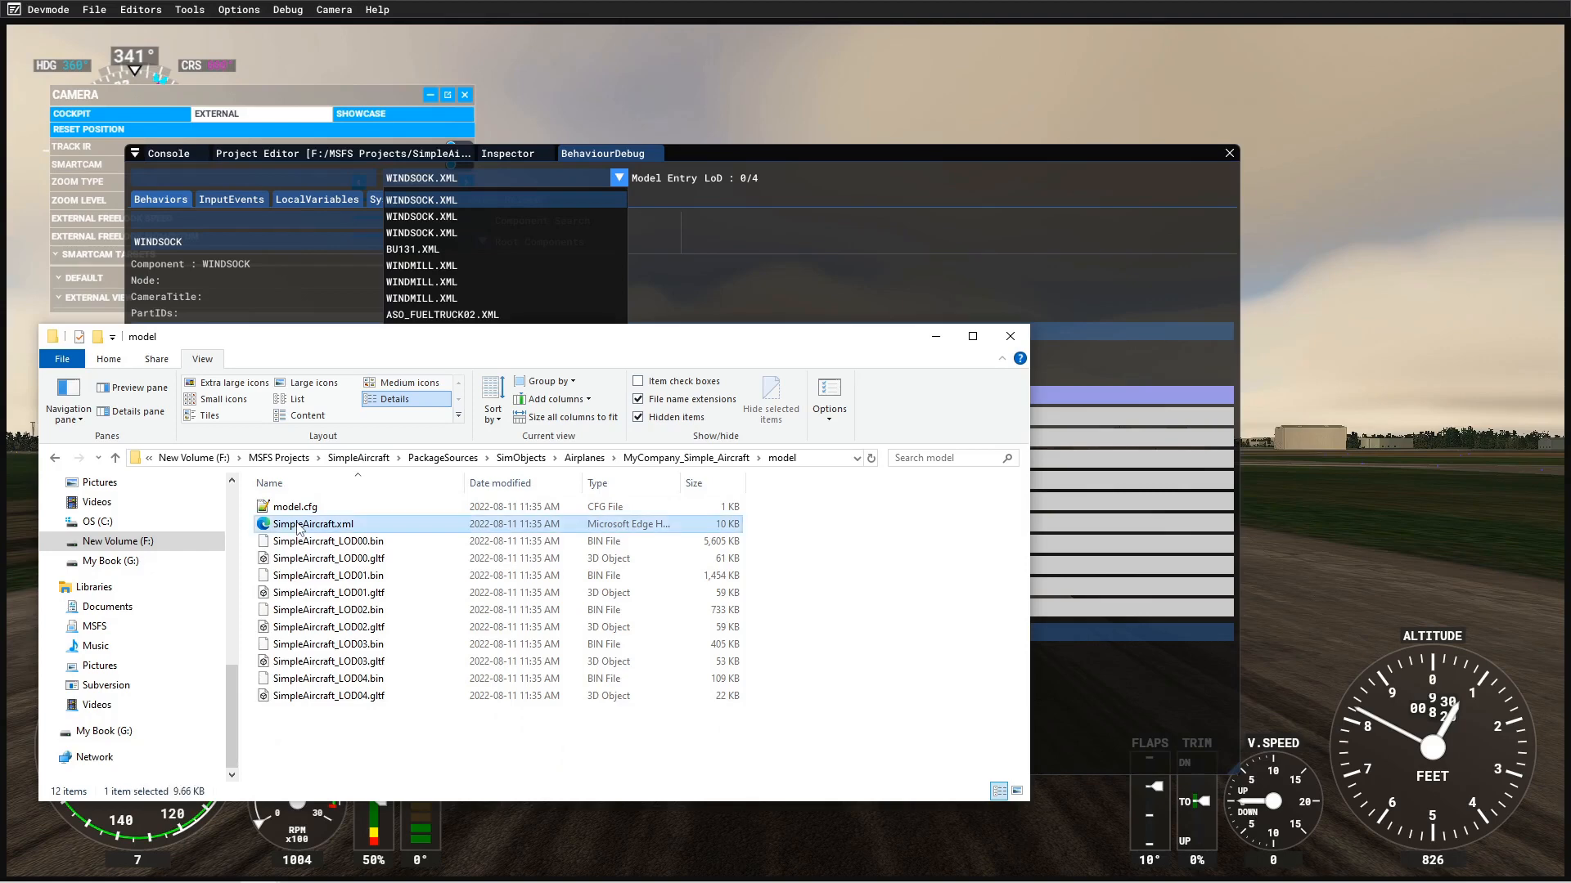
{"action": "right_click", "coordinate": [298, 527]}
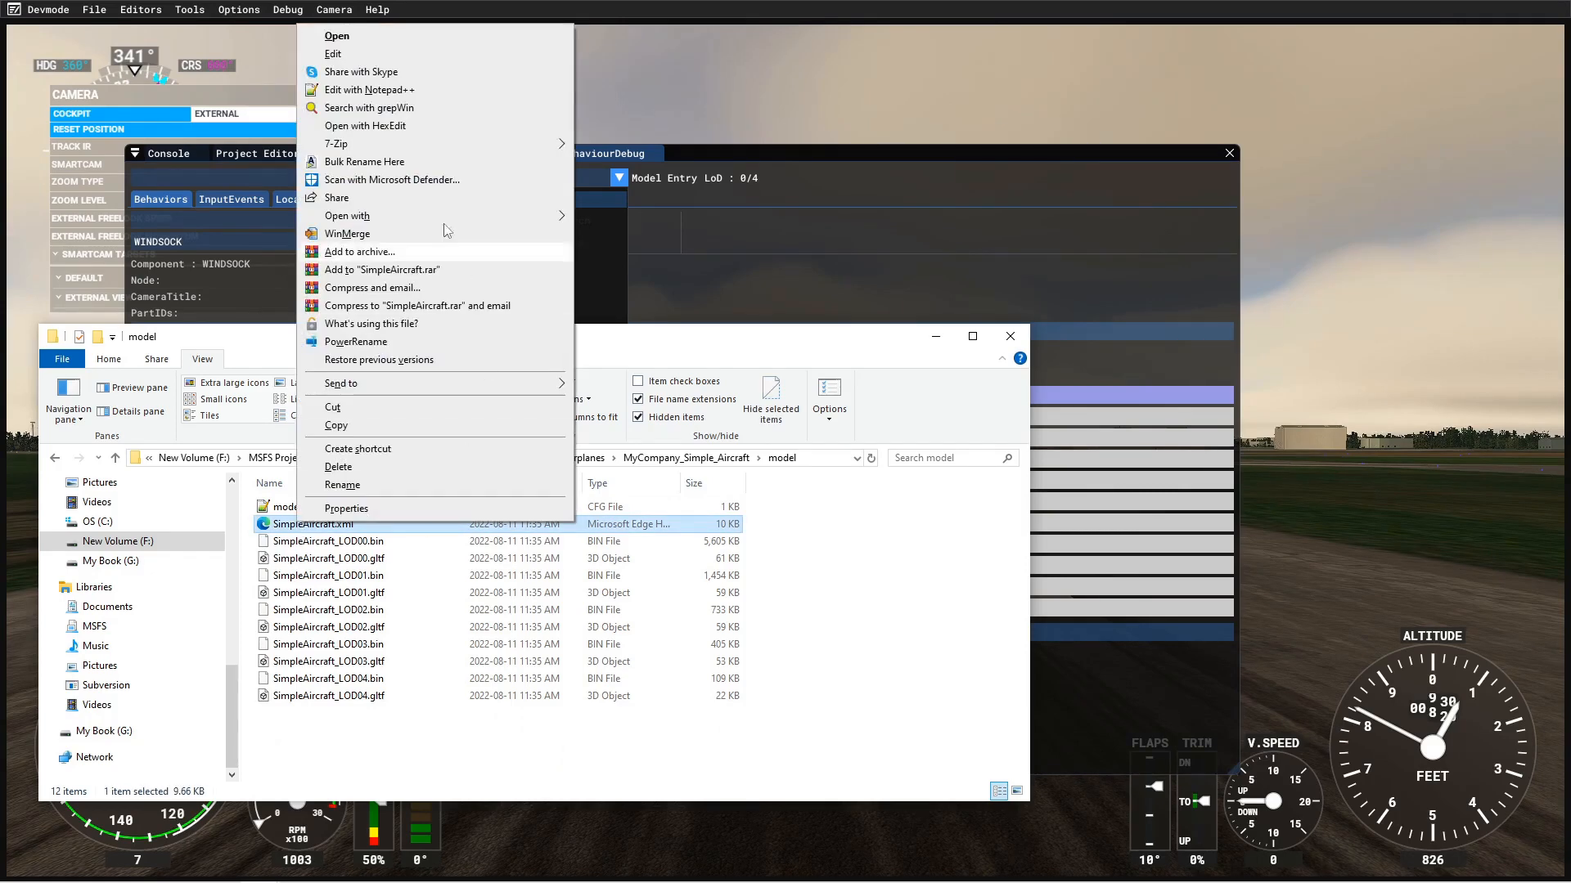
{"action": "left_click", "coordinate": [388, 91]}
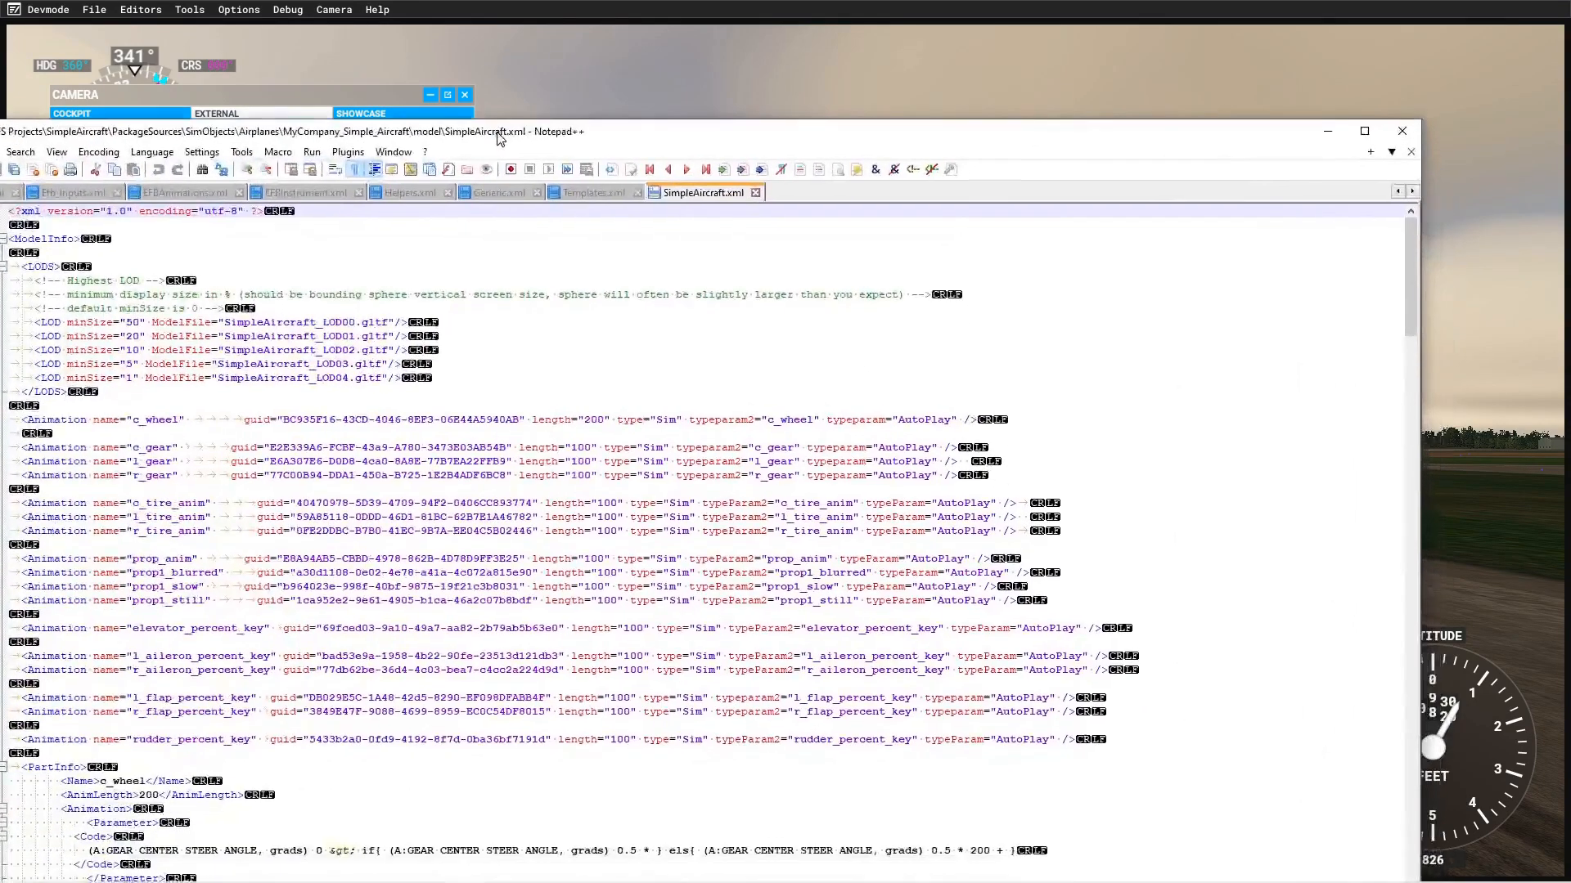
{"action": "left_click_drag", "start_coordinate": [500, 137], "coordinate": [653, 102]}
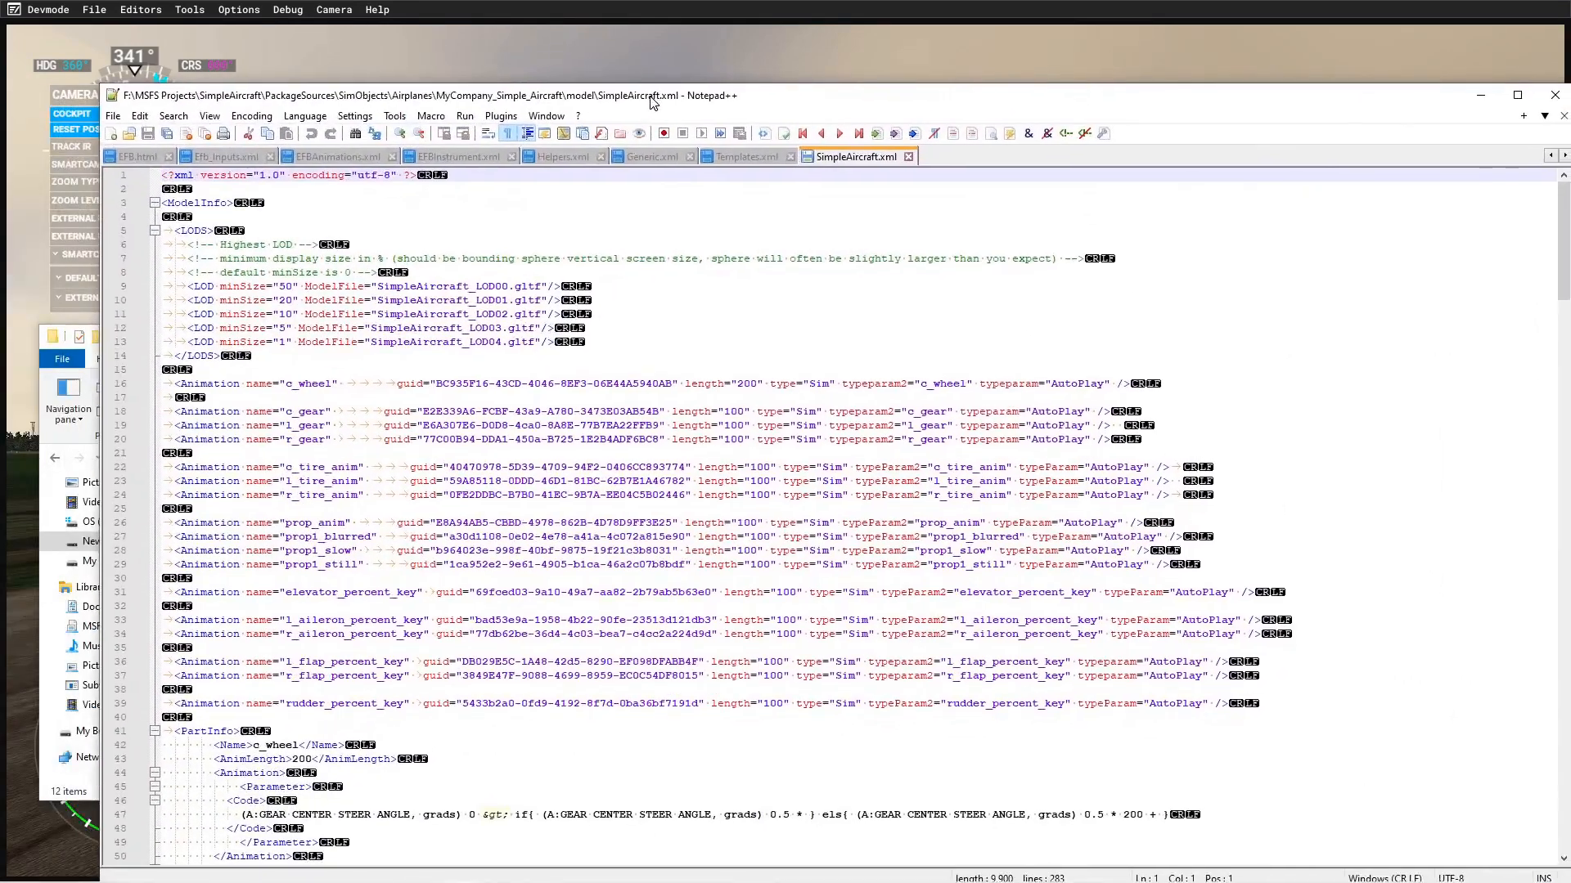
- Examine the Animation and PartInfo entries in SimpleAircraft.xml through to the end of the file
{"action": "double_click", "coordinate": [213, 380]}
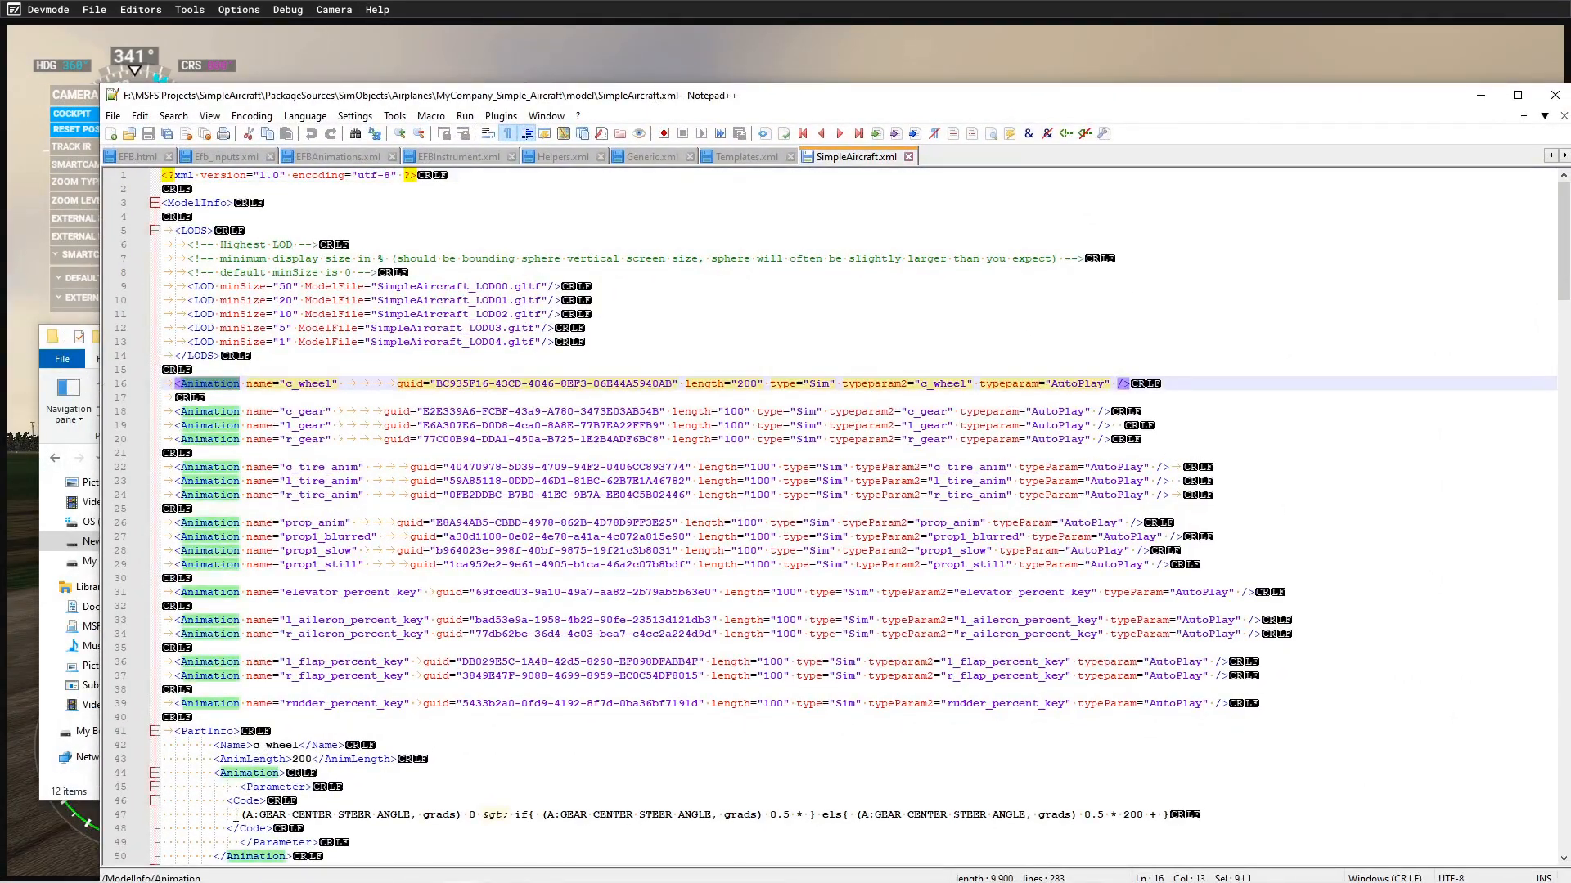
{"action": "scroll", "coordinate": [202, 731], "scroll_direction": "down", "scroll_amount": 4}
{"action": "double_click", "coordinate": [208, 564]}
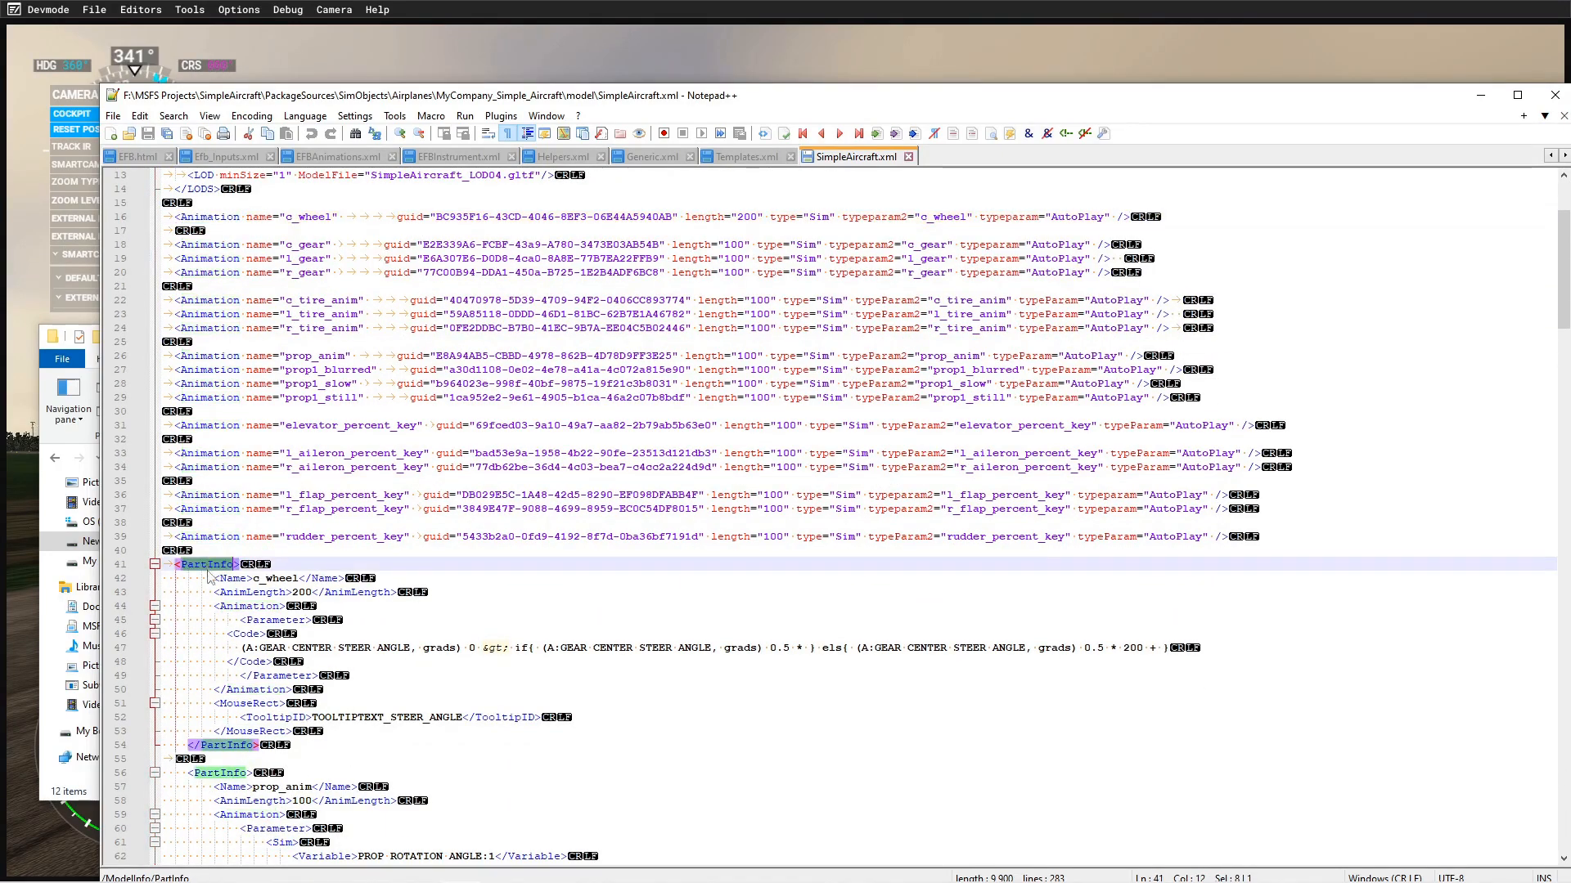
{"action": "scroll", "coordinate": [398, 696], "scroll_direction": "up", "scroll_amount": 4}
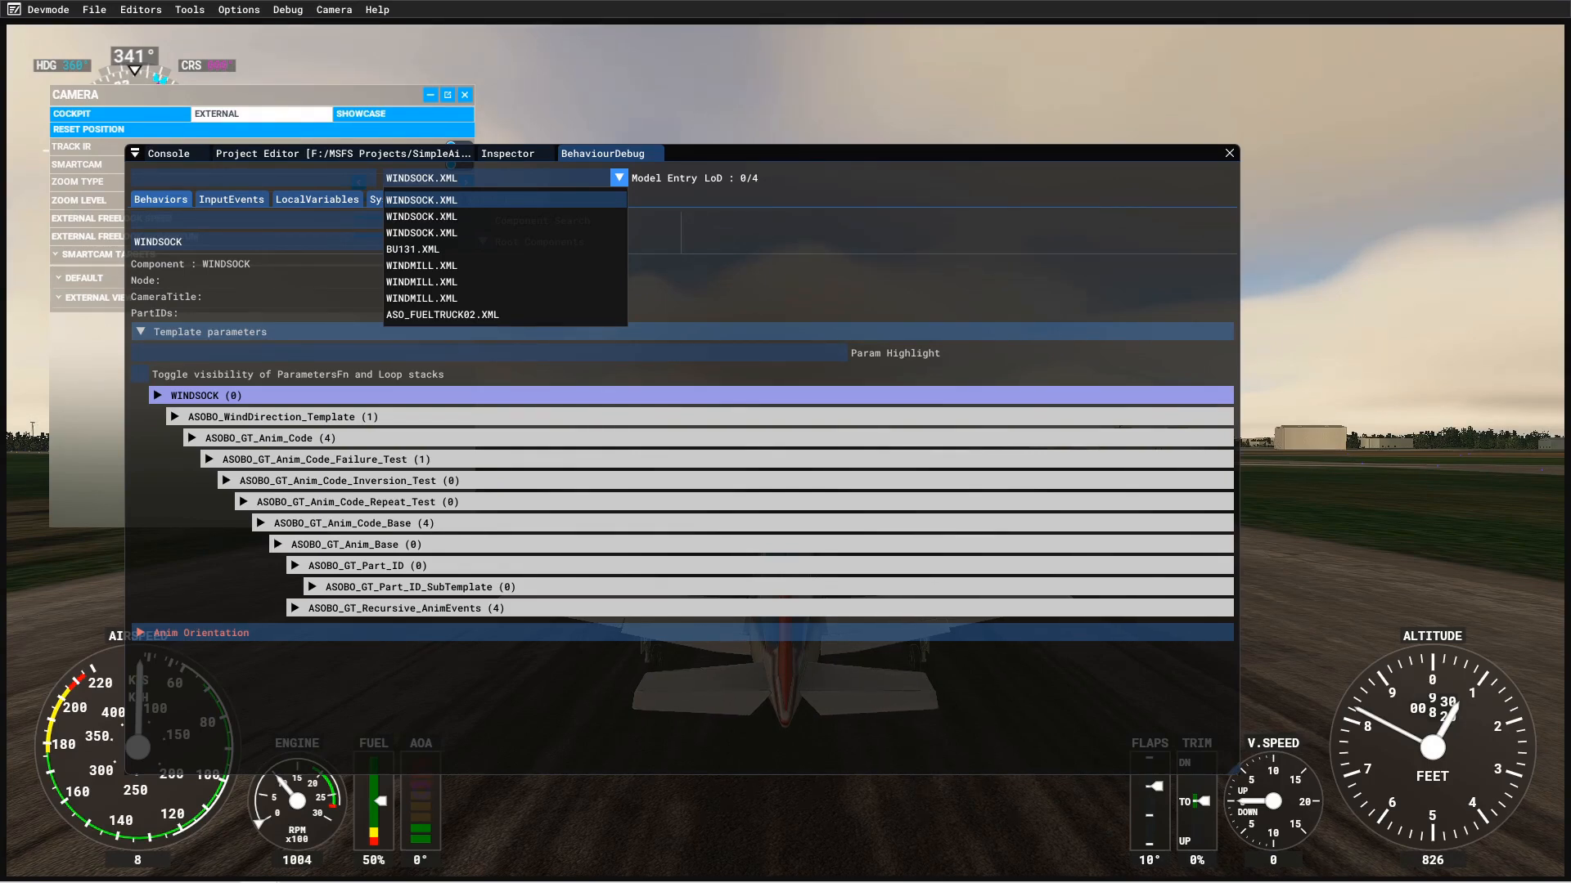
{"action": "left_click_drag", "start_coordinate": [0, 154], "coordinate": [489, 46]}
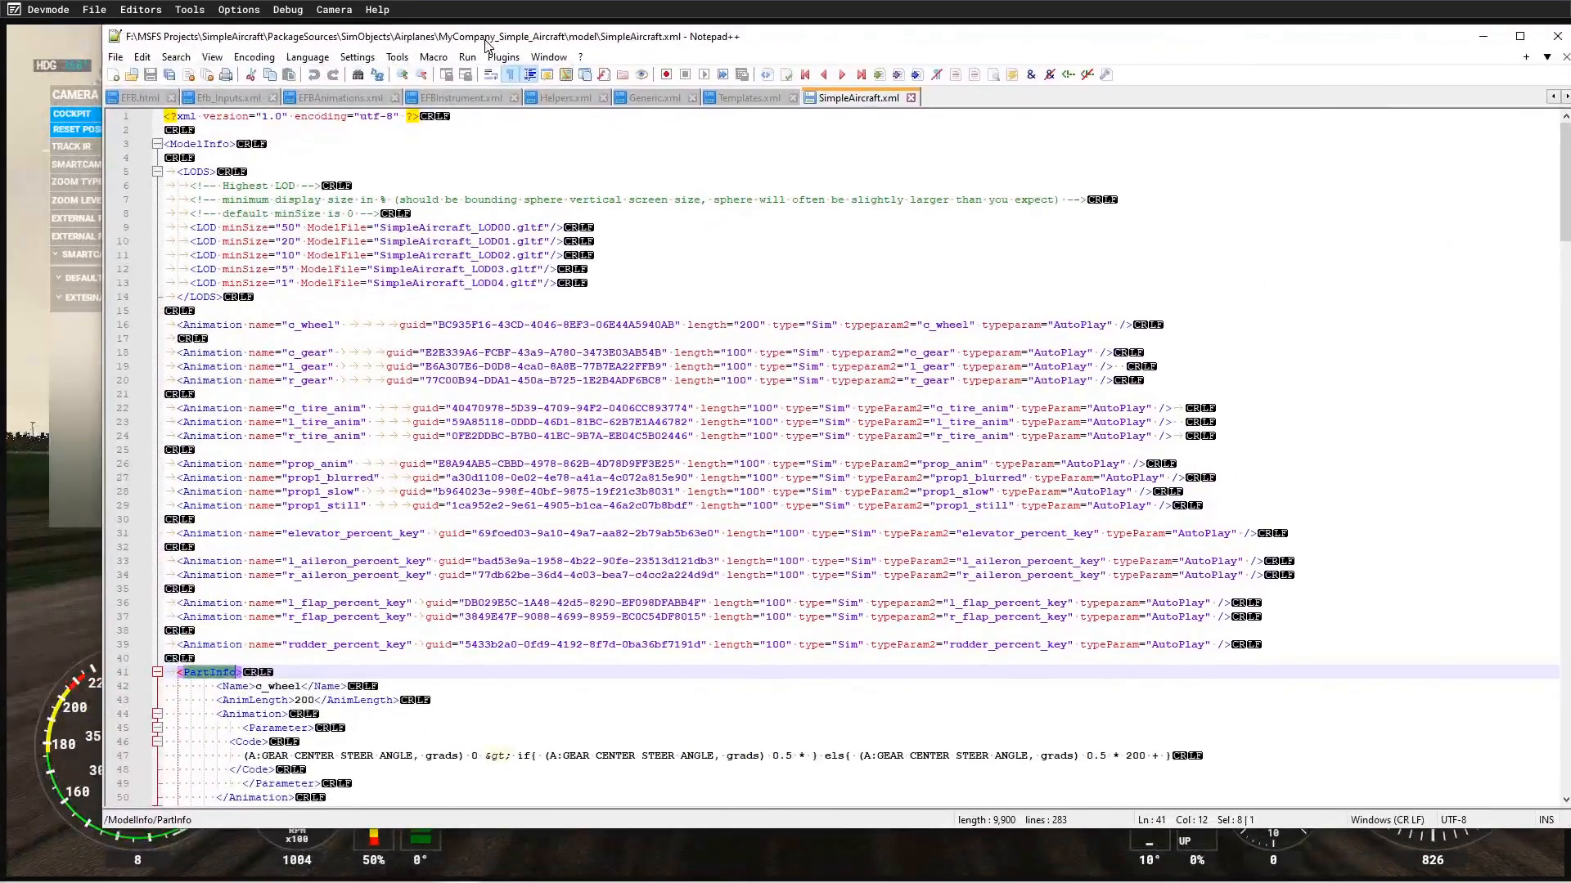
{"action": "scroll", "coordinate": [219, 487], "scroll_direction": "down", "scroll_amount": 20}
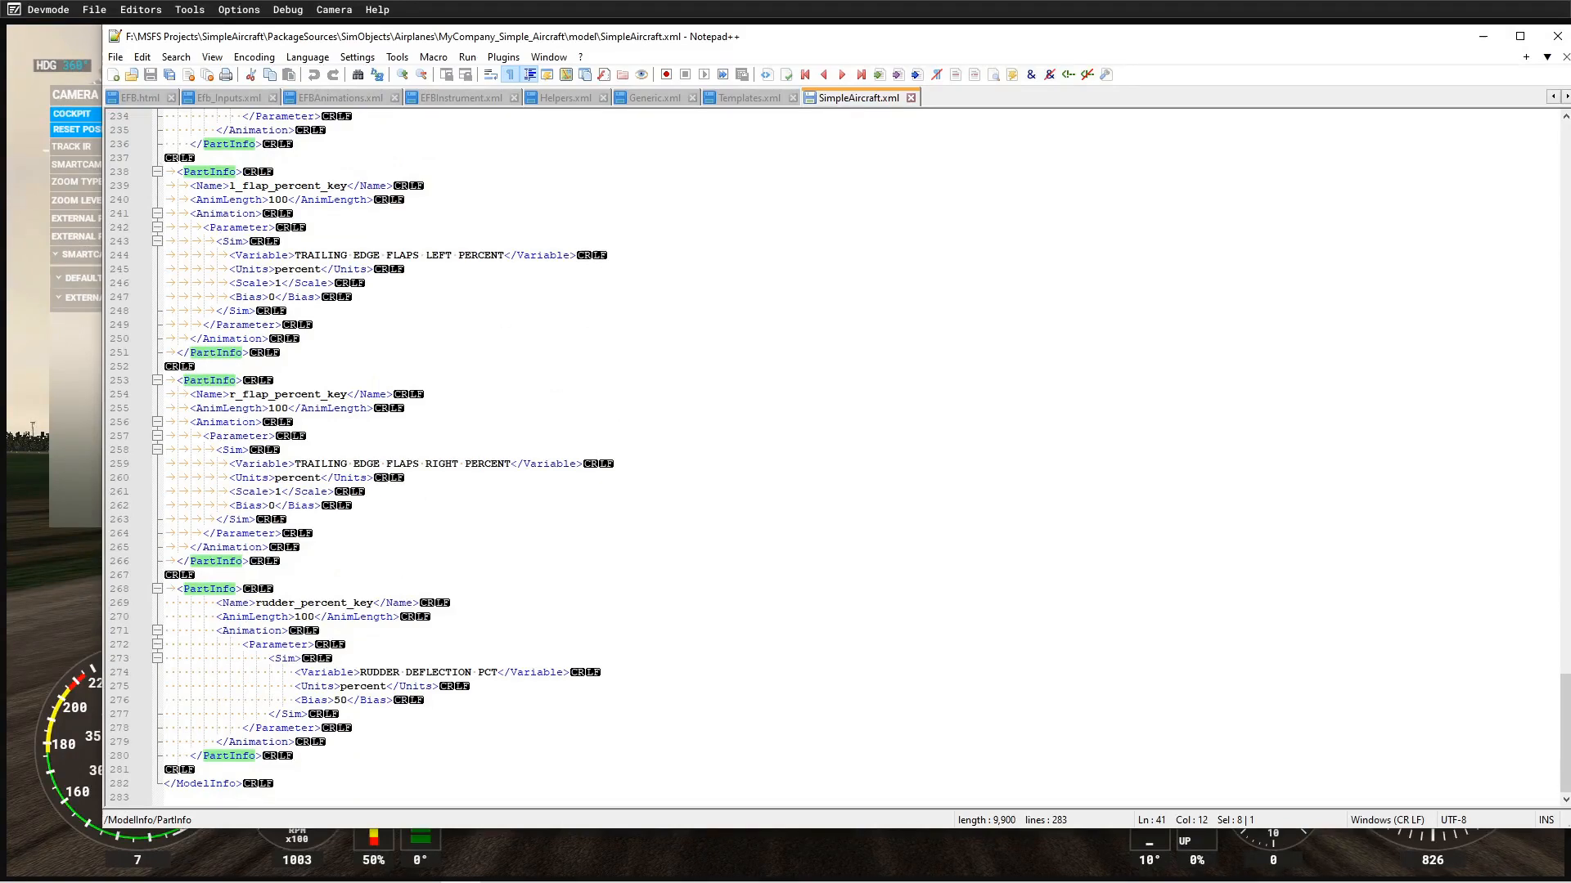
- Insert a Behaviors section before the closing ModelInfo tag, including Asobo\Exterior.xml, Asobo\Generic\FX.xml and an empty HANDLING component, and save the file
{"action": "key", "text": "alt+Tab"}
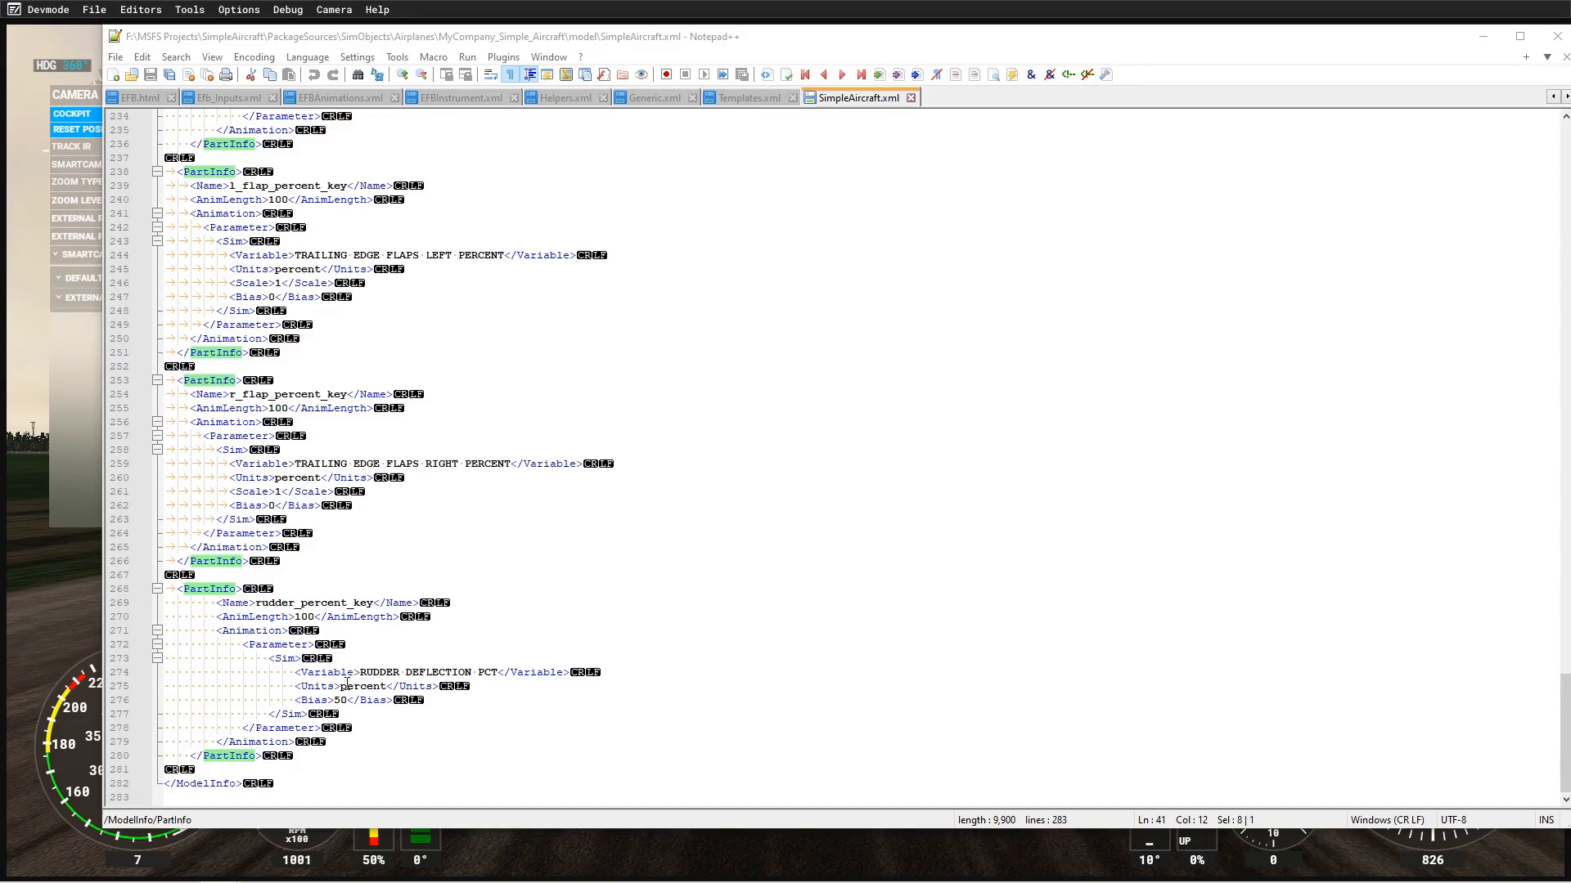
{"action": "left_click", "coordinate": [220, 767]}
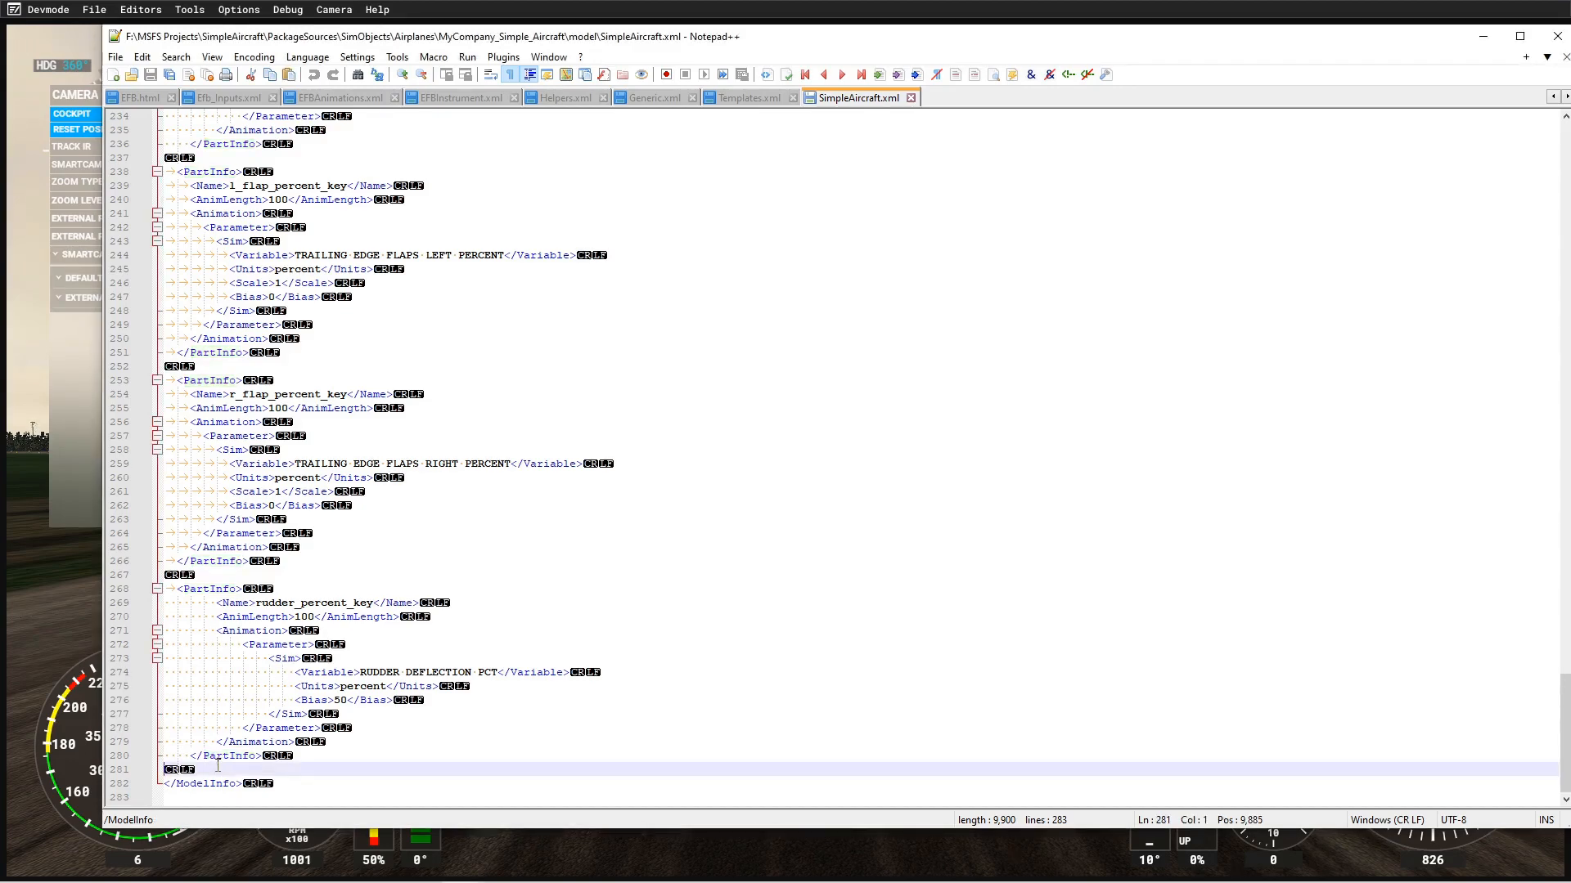
{"action": "type", "text": "<Behaviors> \t\t<Include ModelBehaviorFile=\"Asobo\\Exterior.xml\"/> \t\t<Include ModelBehaviorFile=\"Asobo\\Generic\\FX.xml\"/> \t\t<Component ID=\"HANDLING\"> \t\t</Component> \t</Behaviors>"}
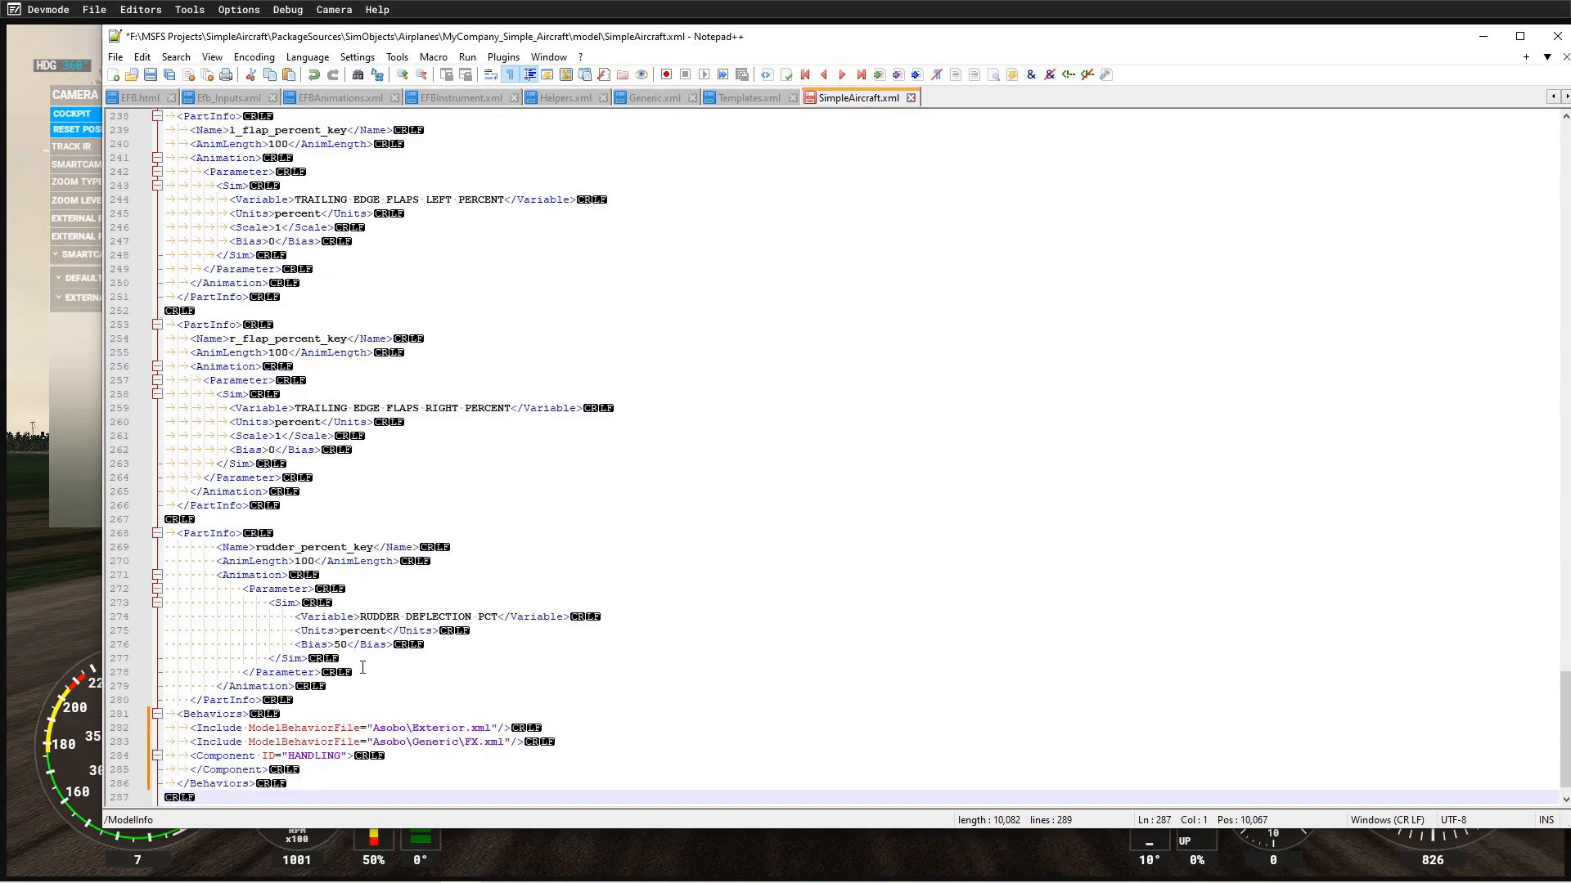
{"action": "scroll", "coordinate": [330, 778], "scroll_direction": "down", "scroll_amount": 1}
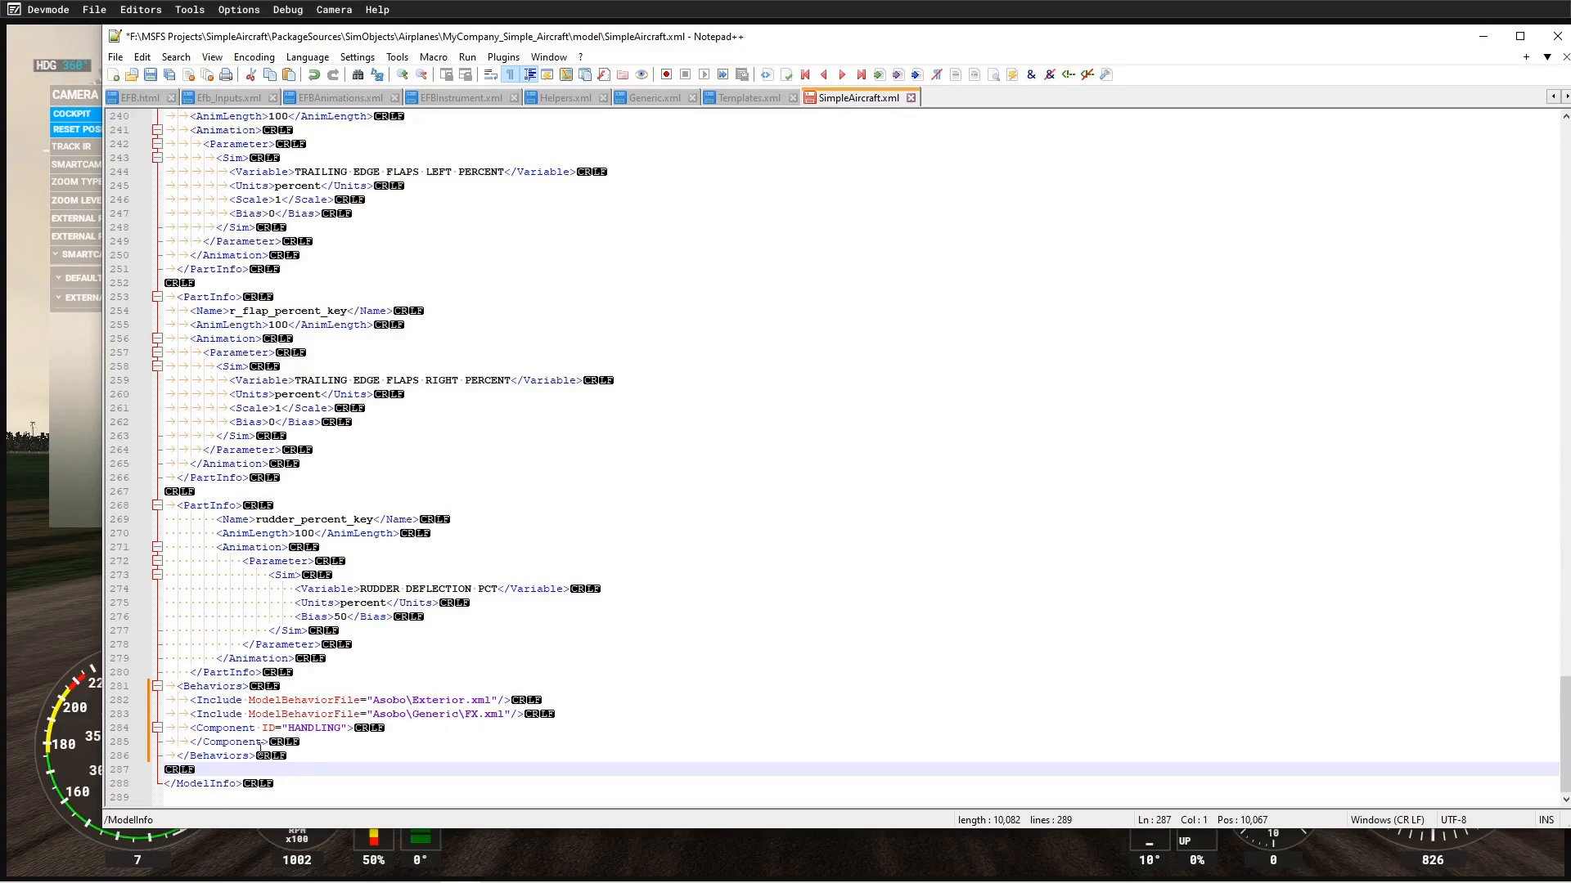
{"action": "double_click", "coordinate": [236, 728]}
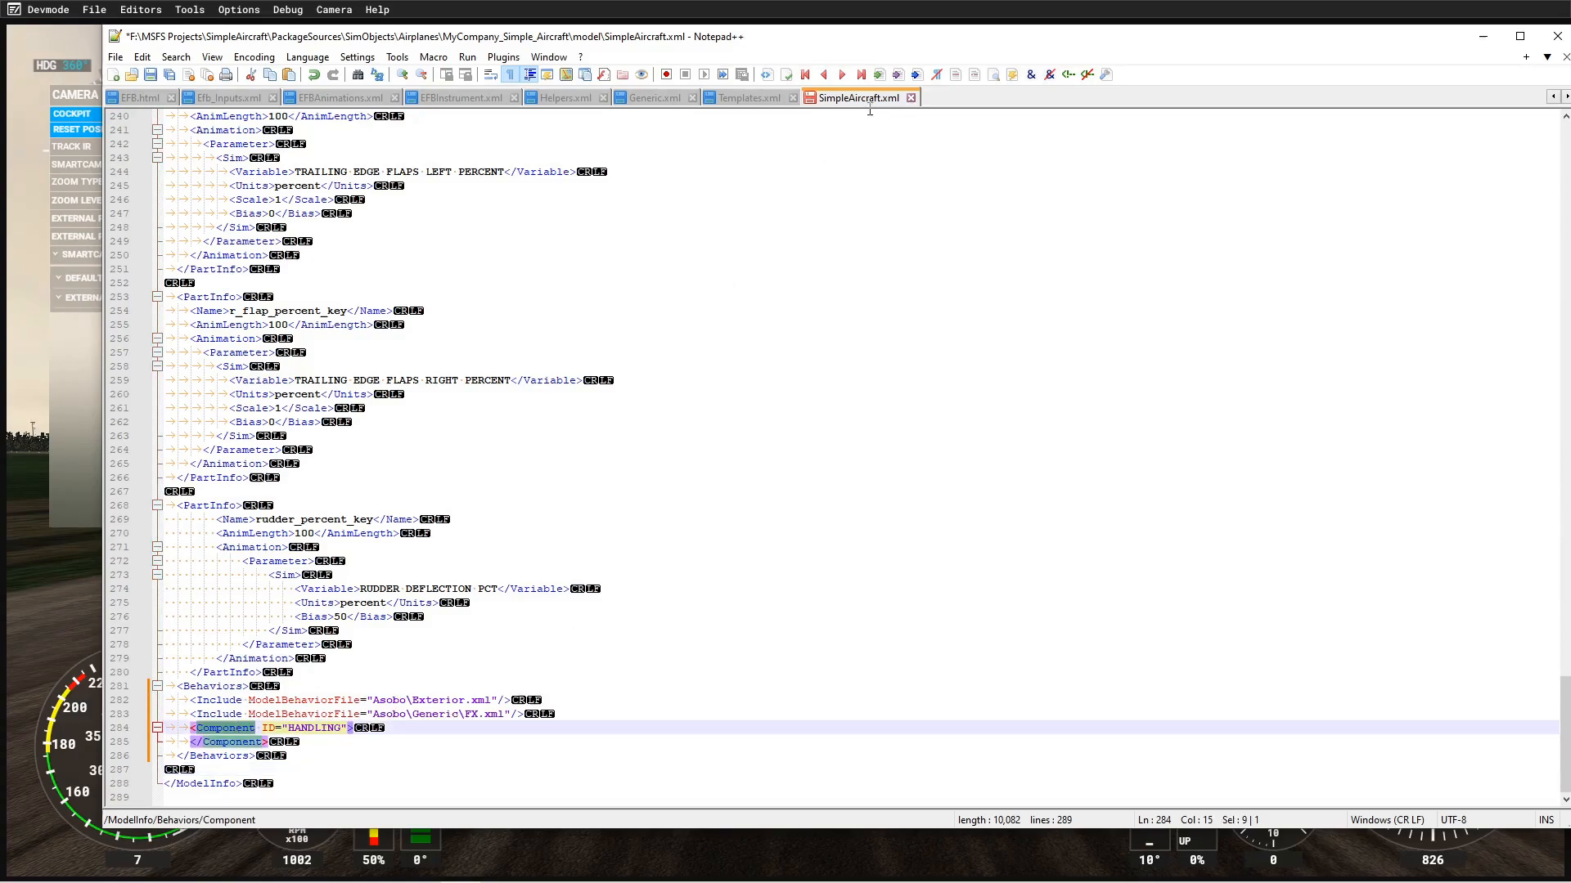
{"action": "right_click", "coordinate": [869, 97]}
{"action": "left_click", "coordinate": [905, 144]}
- Switch back to Microsoft Flight Simulator, build the gs614-aircraft-simple package from the Inspector, and check the build messages in the Console
{"action": "left_click", "coordinate": [77, 392]}
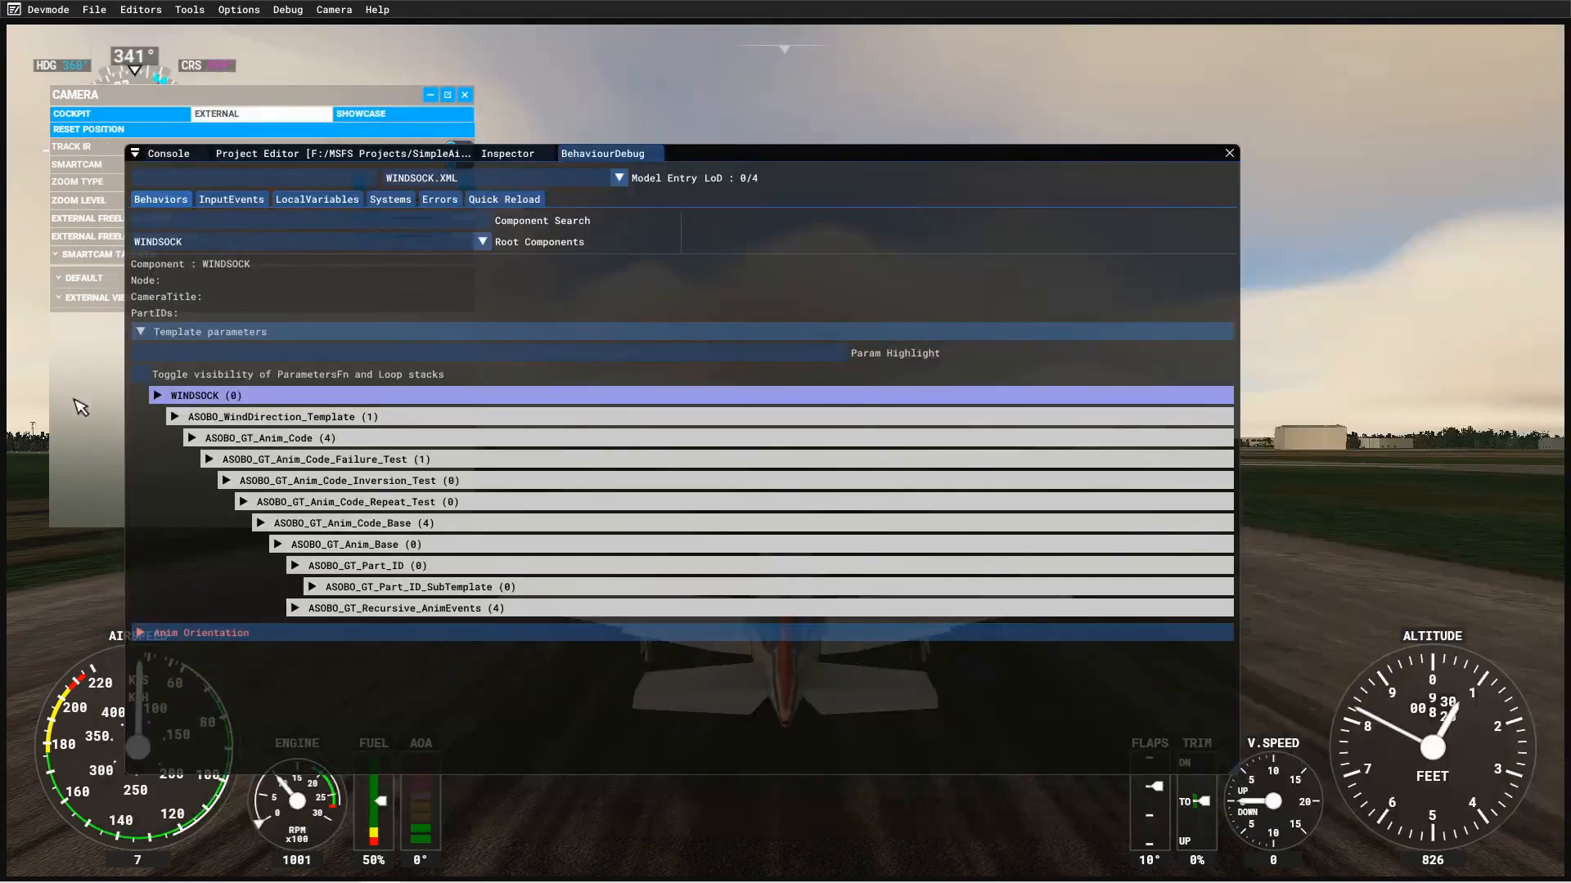
{"action": "left_click", "coordinate": [385, 154]}
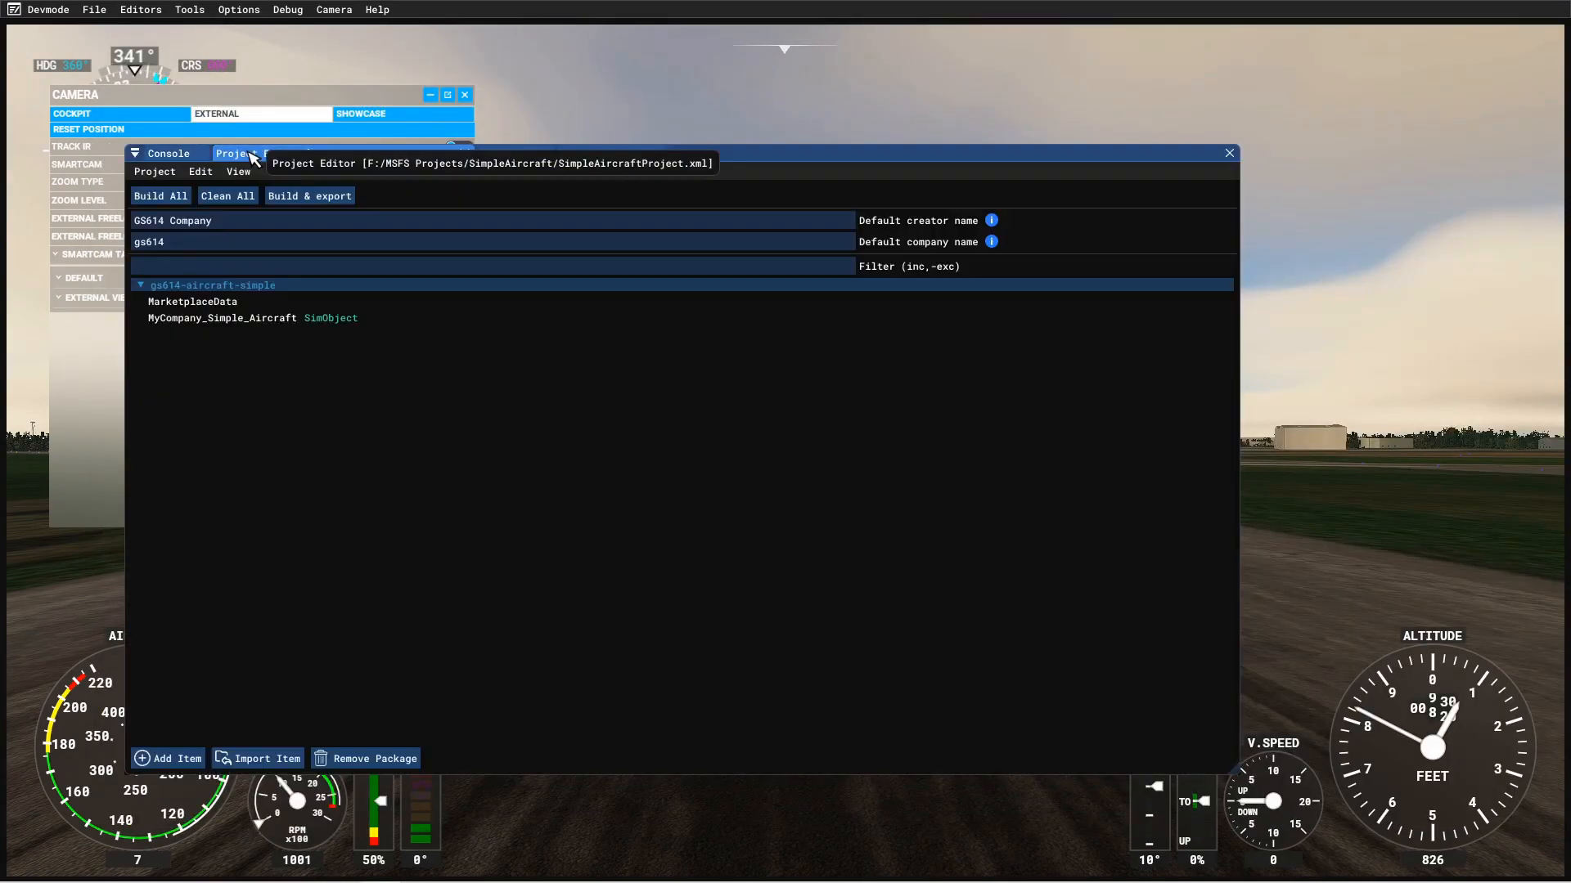
{"action": "left_click", "coordinate": [262, 287]}
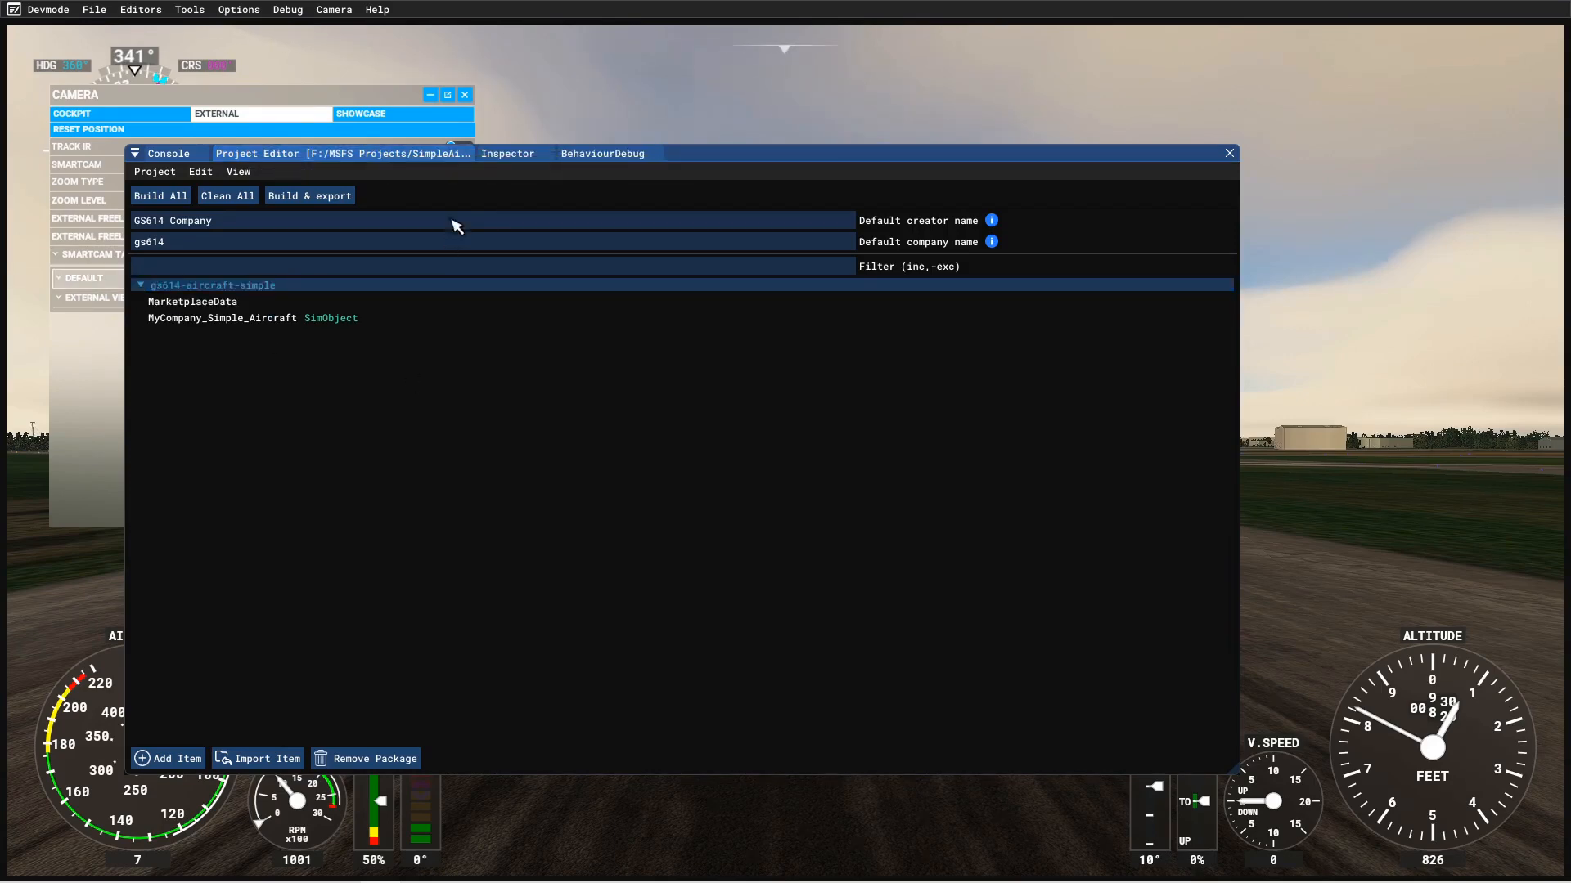
{"action": "left_click", "coordinate": [508, 156]}
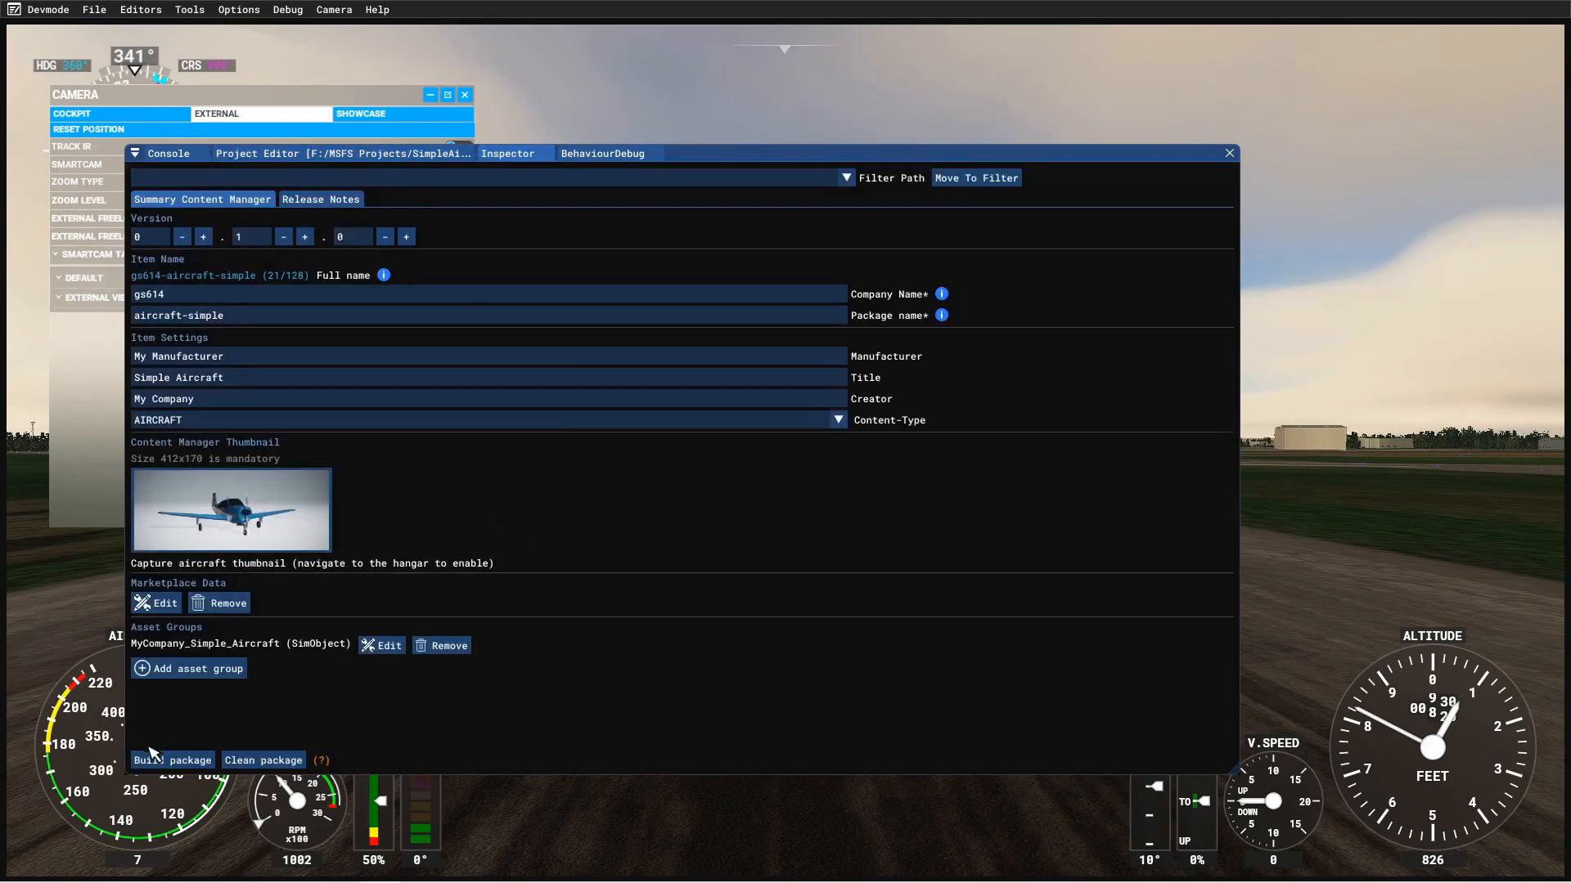
{"action": "left_click", "coordinate": [159, 763]}
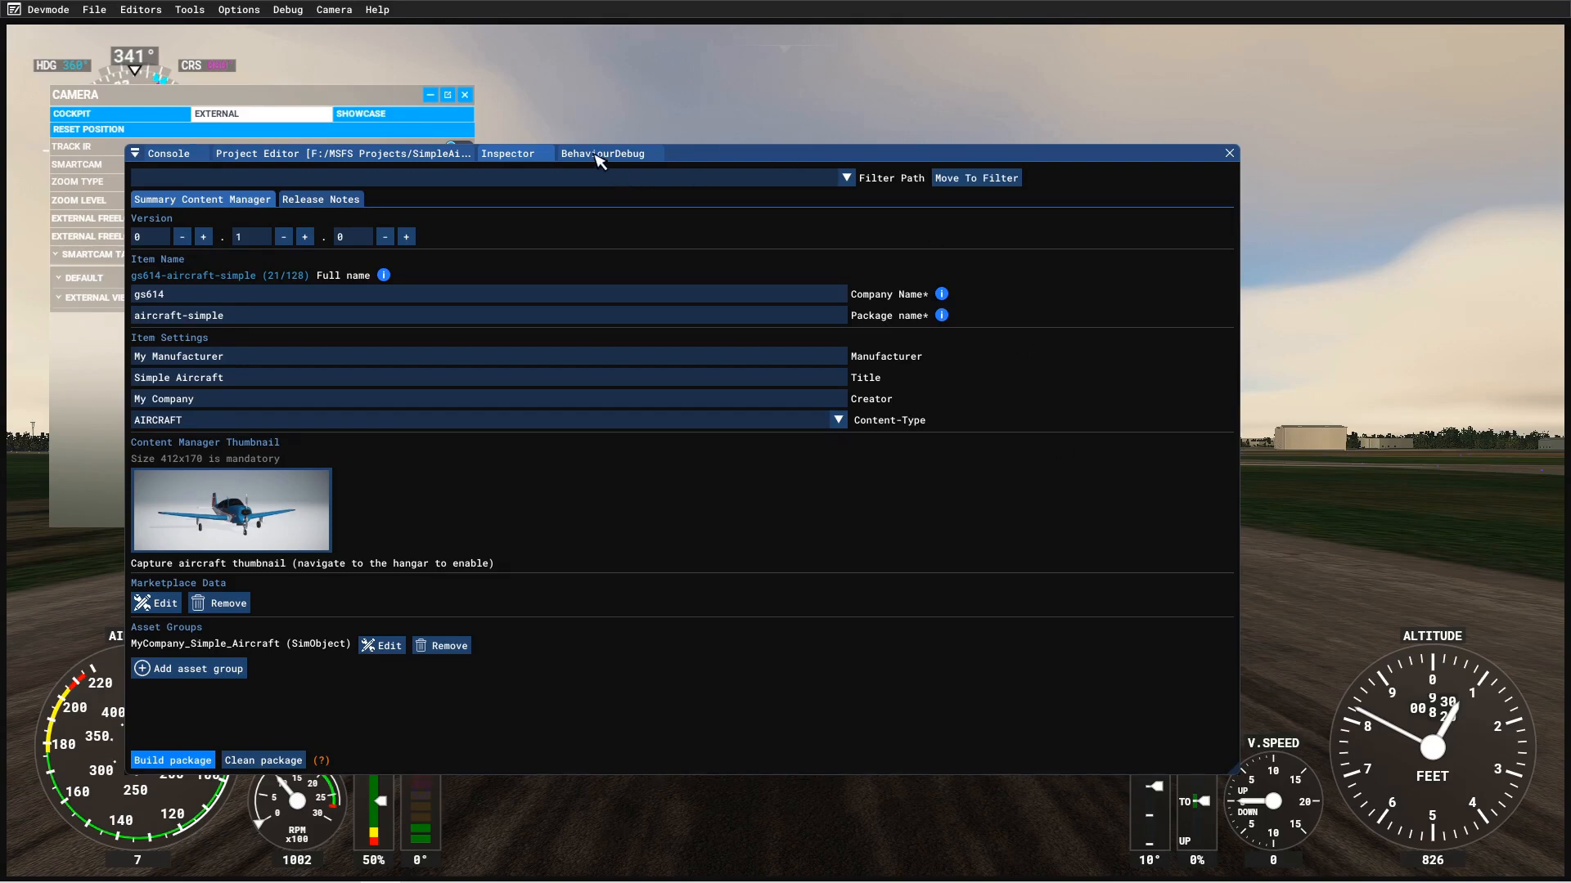
{"action": "left_click", "coordinate": [170, 154]}
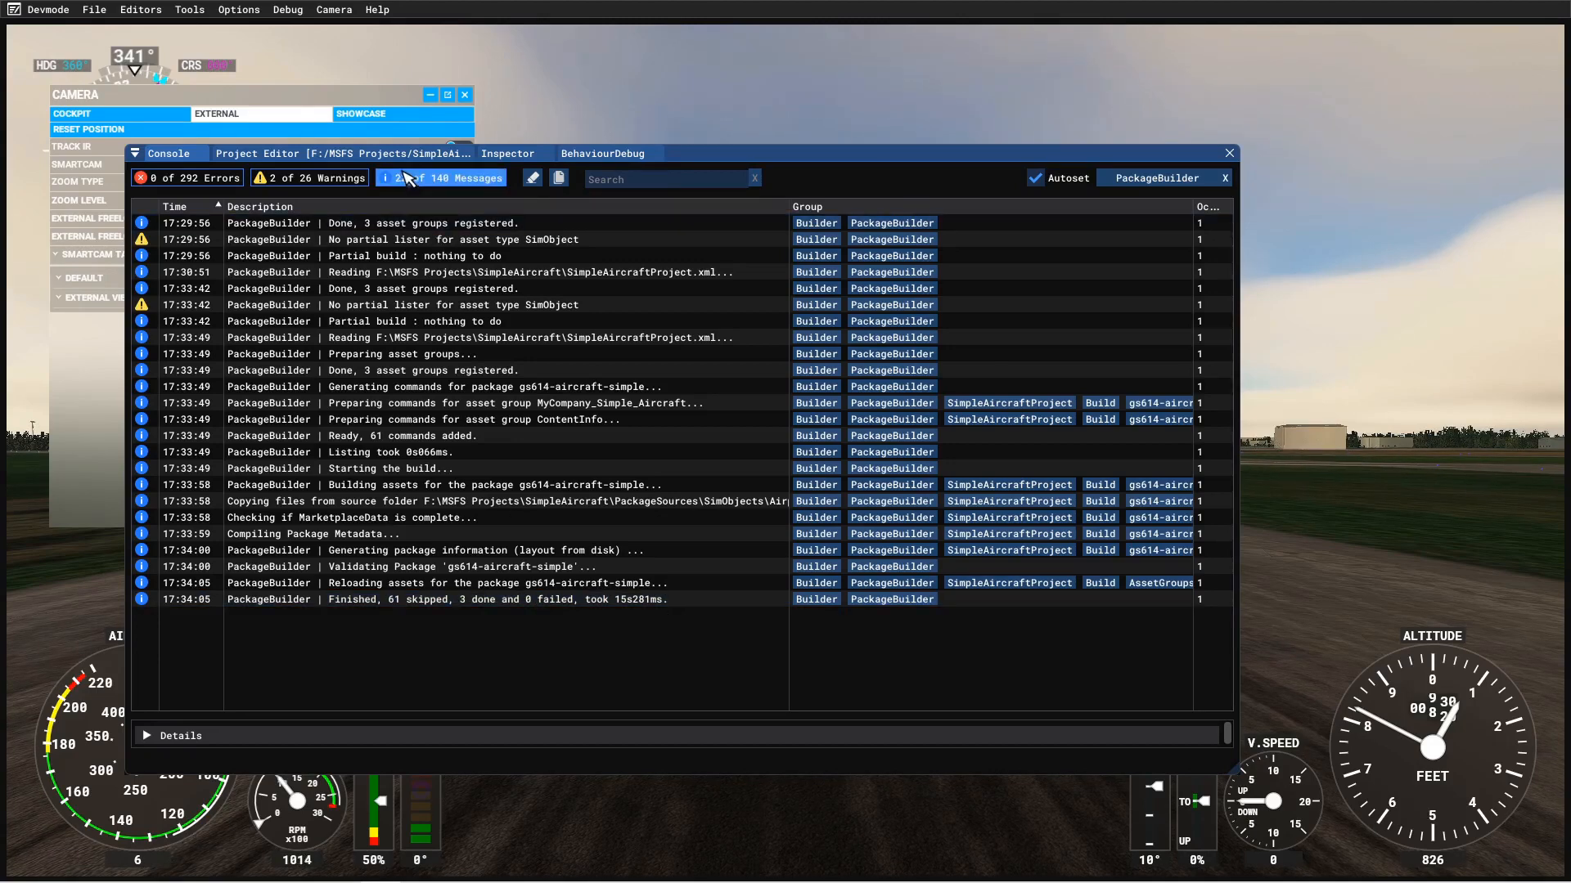
- Show the behaviors of SIMPLEAIRCRAFT.XML in BehaviourDebug
{"action": "left_click", "coordinate": [601, 156]}
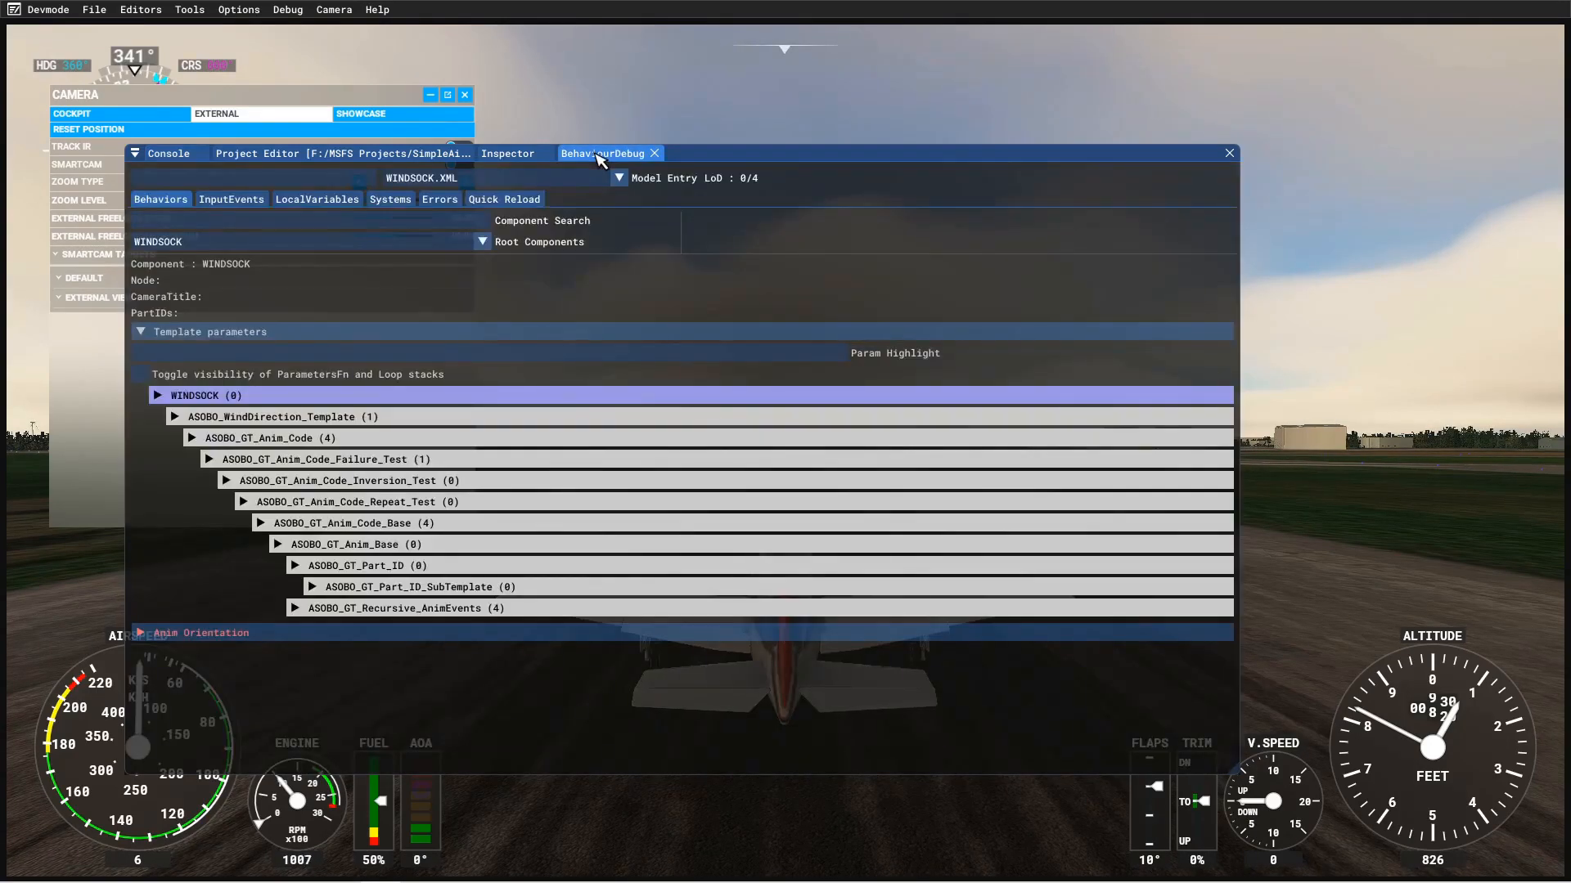
{"action": "left_click", "coordinate": [619, 178]}
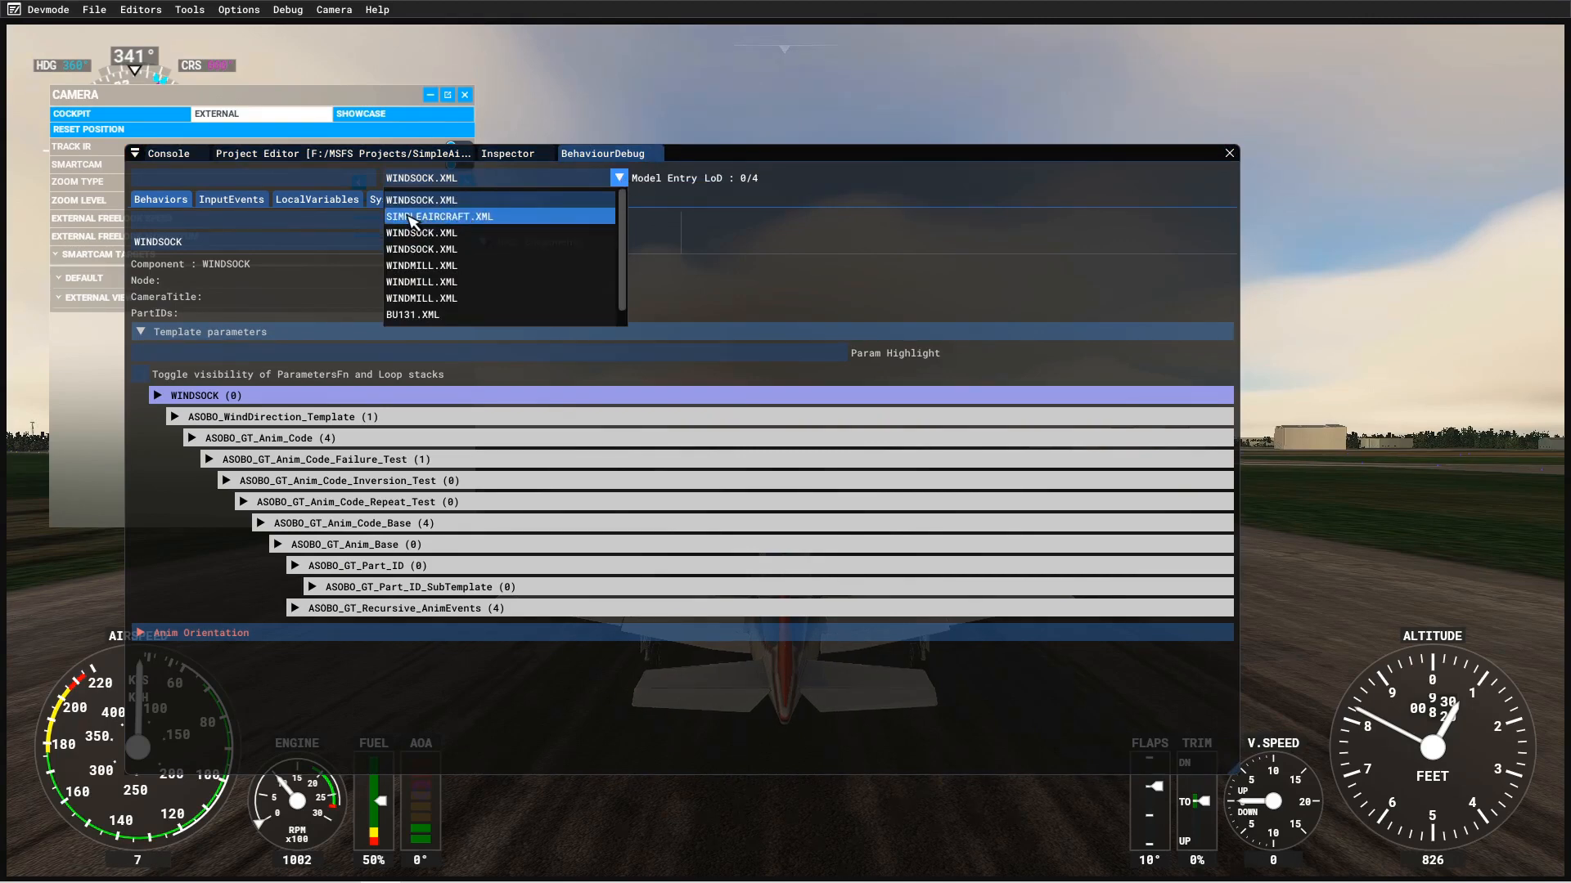
{"action": "left_click", "coordinate": [435, 220]}
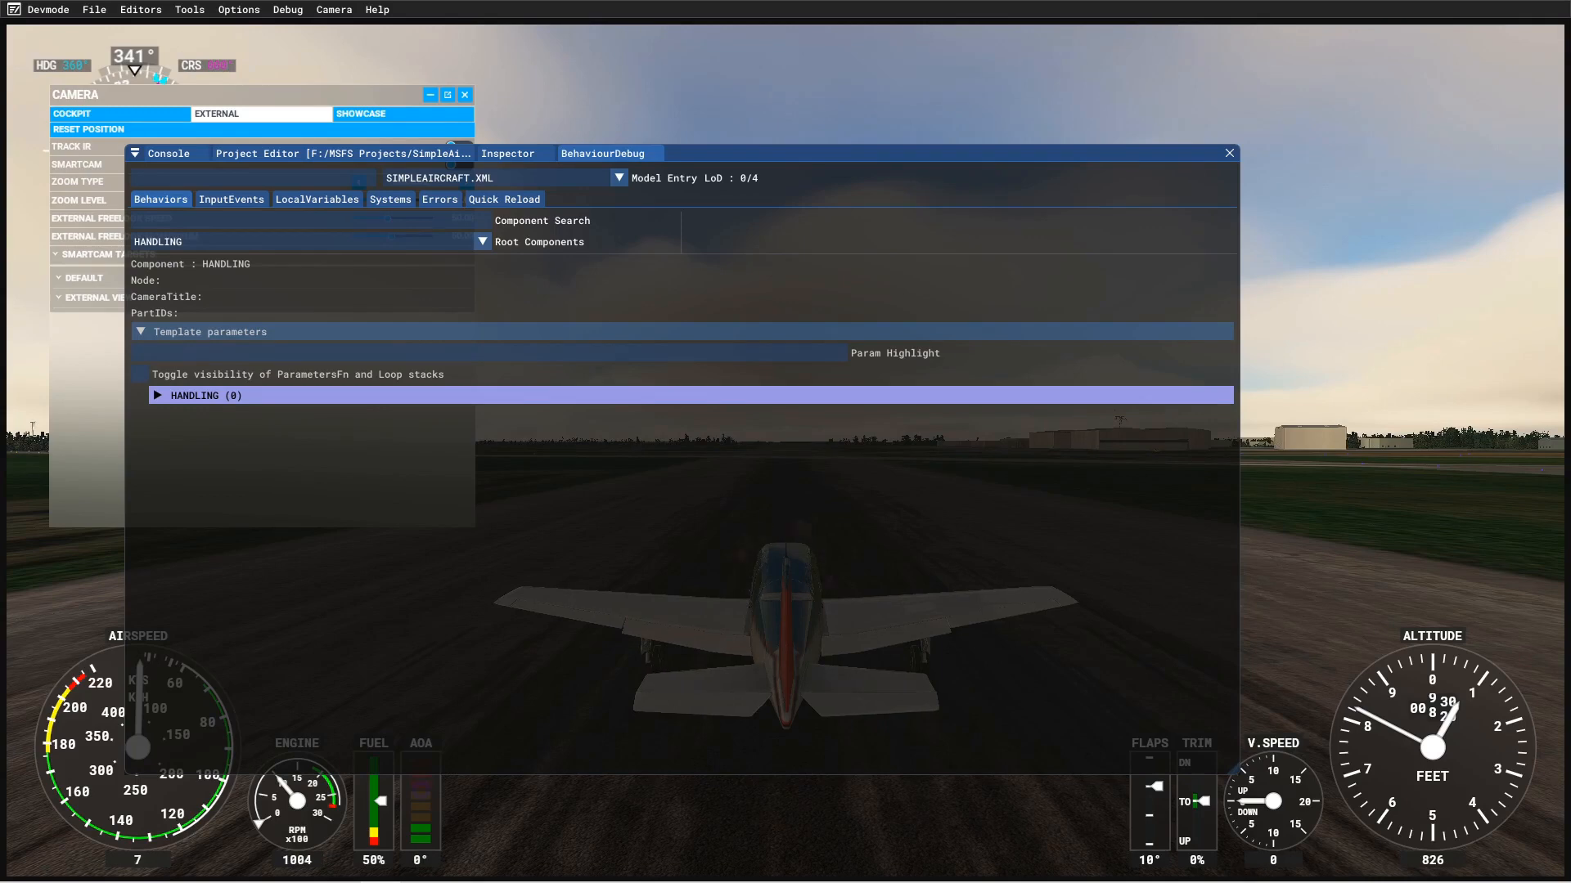
{"action": "scroll", "coordinate": [785, 490], "scroll_direction": "down", "scroll_amount": 3}
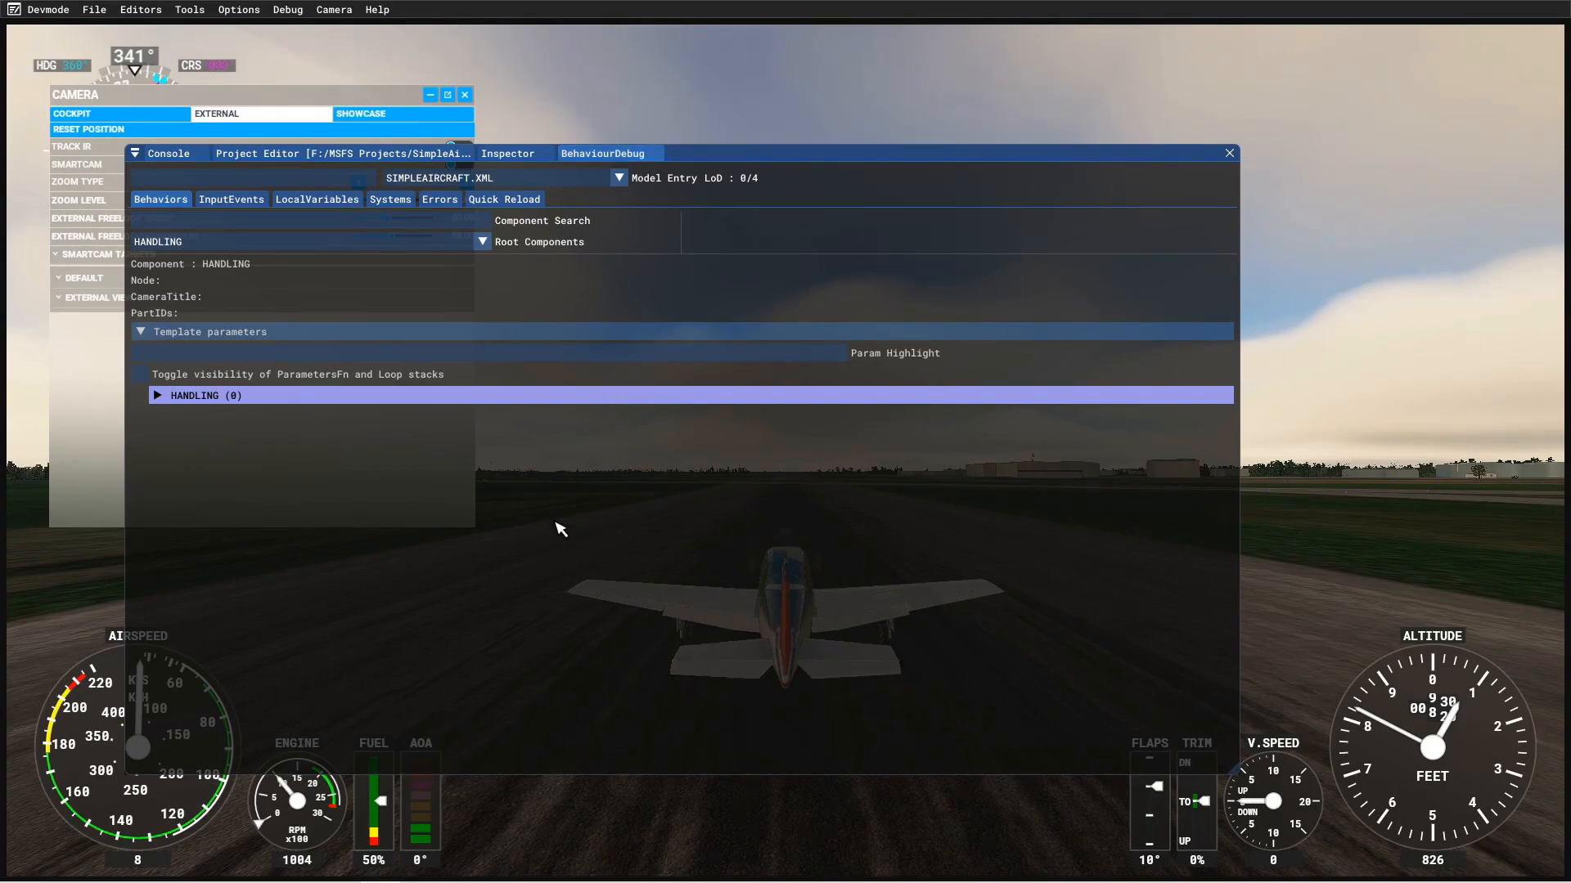
- Pause the flight, switch to File Explorer, and open aircraft.cfg from the MyCompany_Simple_Aircraft folder in Notepad++
{"action": "key", "text": "Escape"}
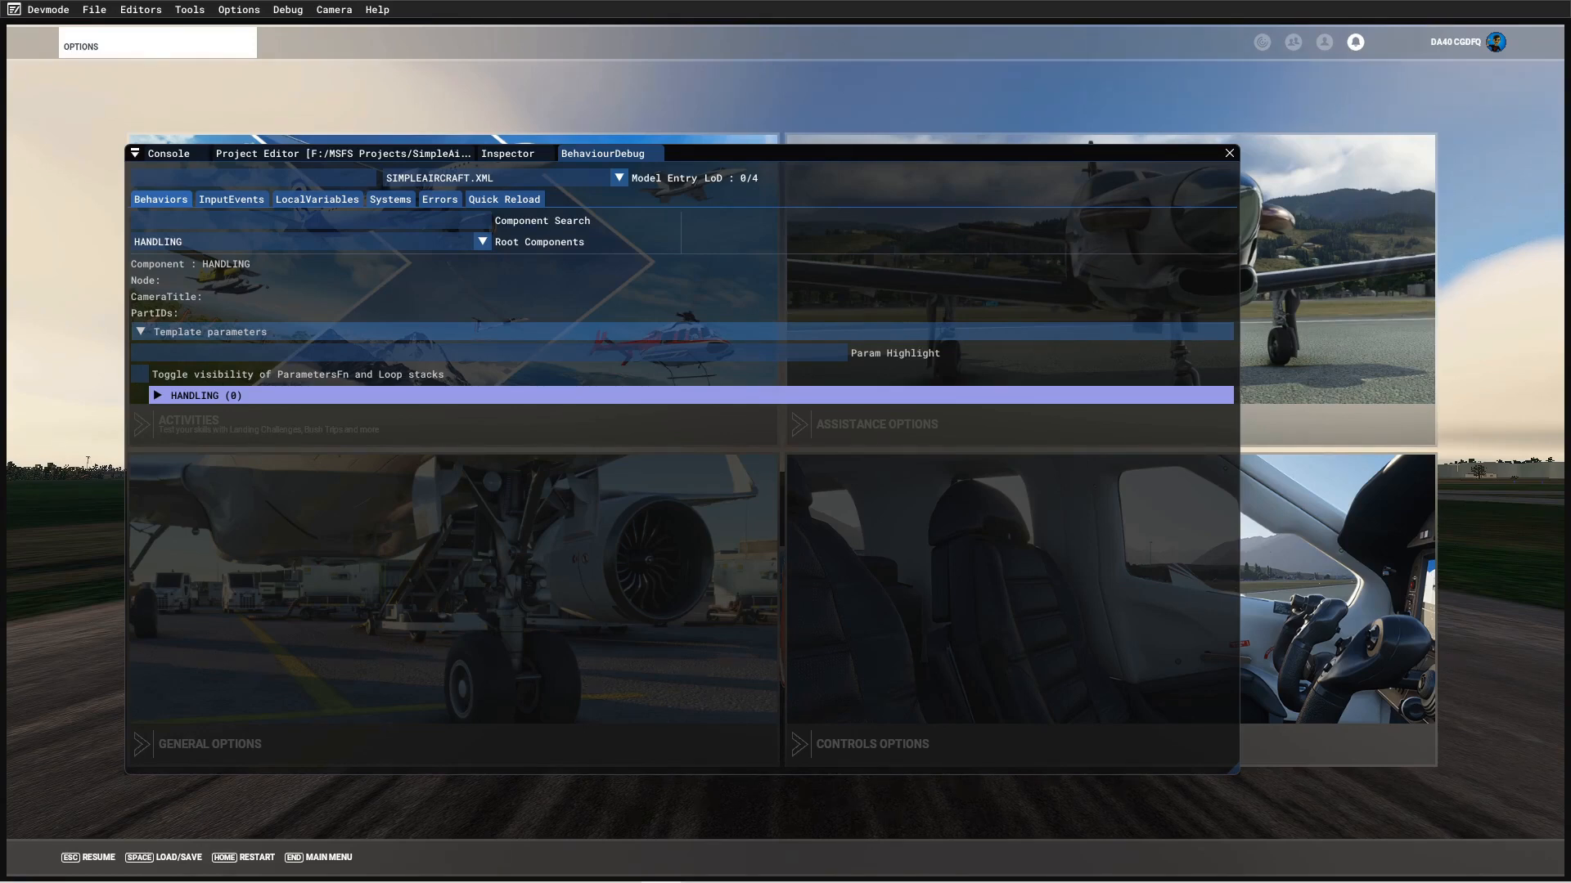
{"action": "left_click_drag", "start_coordinate": [0, 360], "coordinate": [462, 262]}
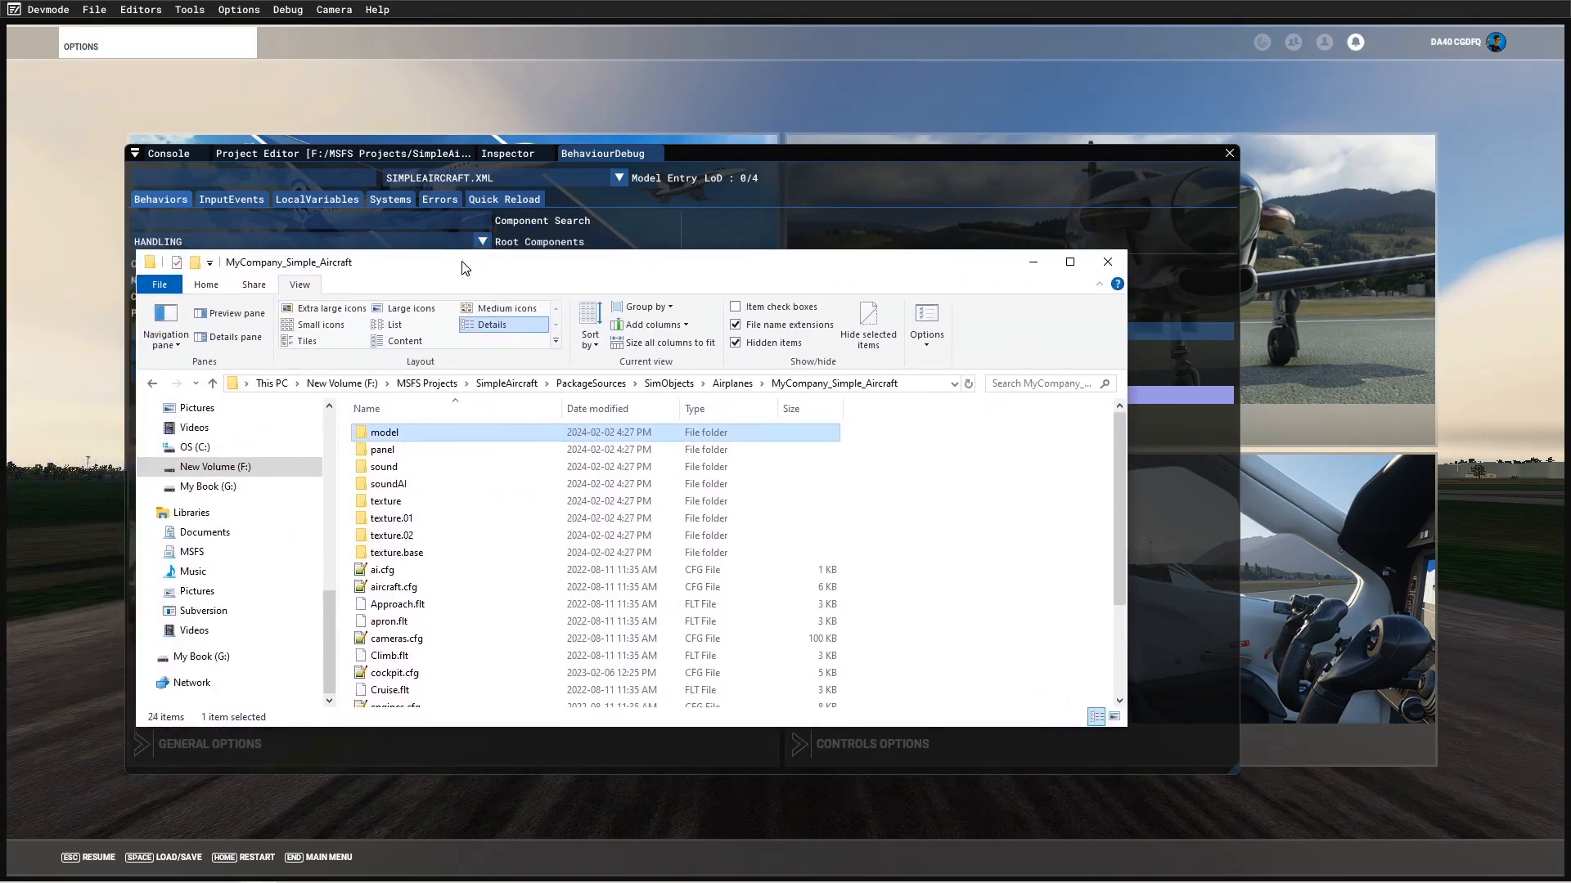
{"action": "left_click", "coordinate": [394, 589]}
{"action": "right_click", "coordinate": [395, 592]}
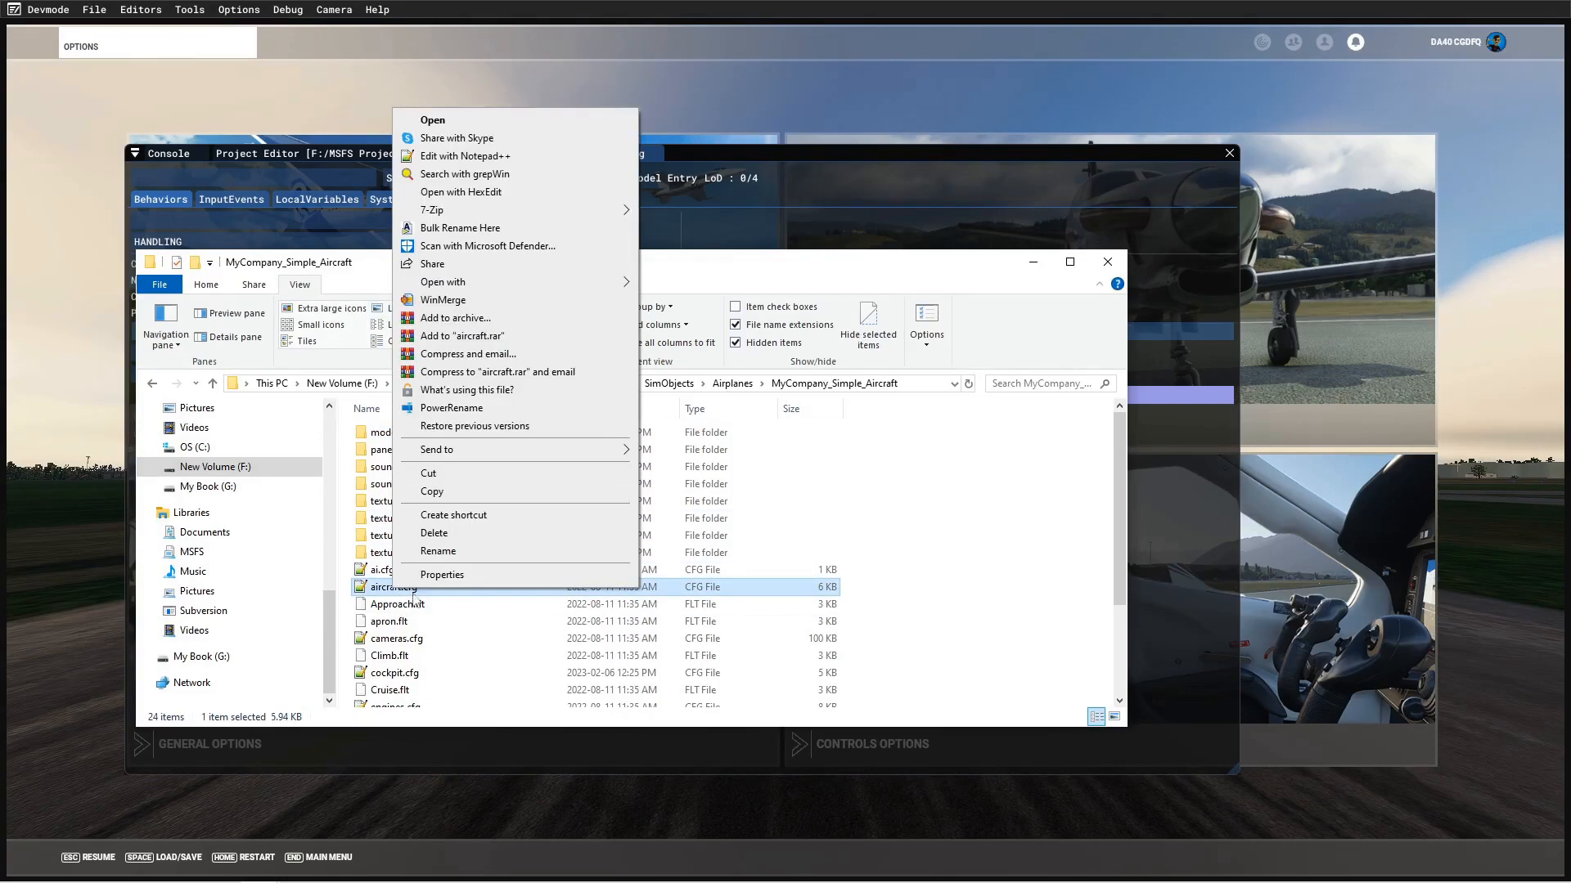
{"action": "left_click", "coordinate": [482, 155]}
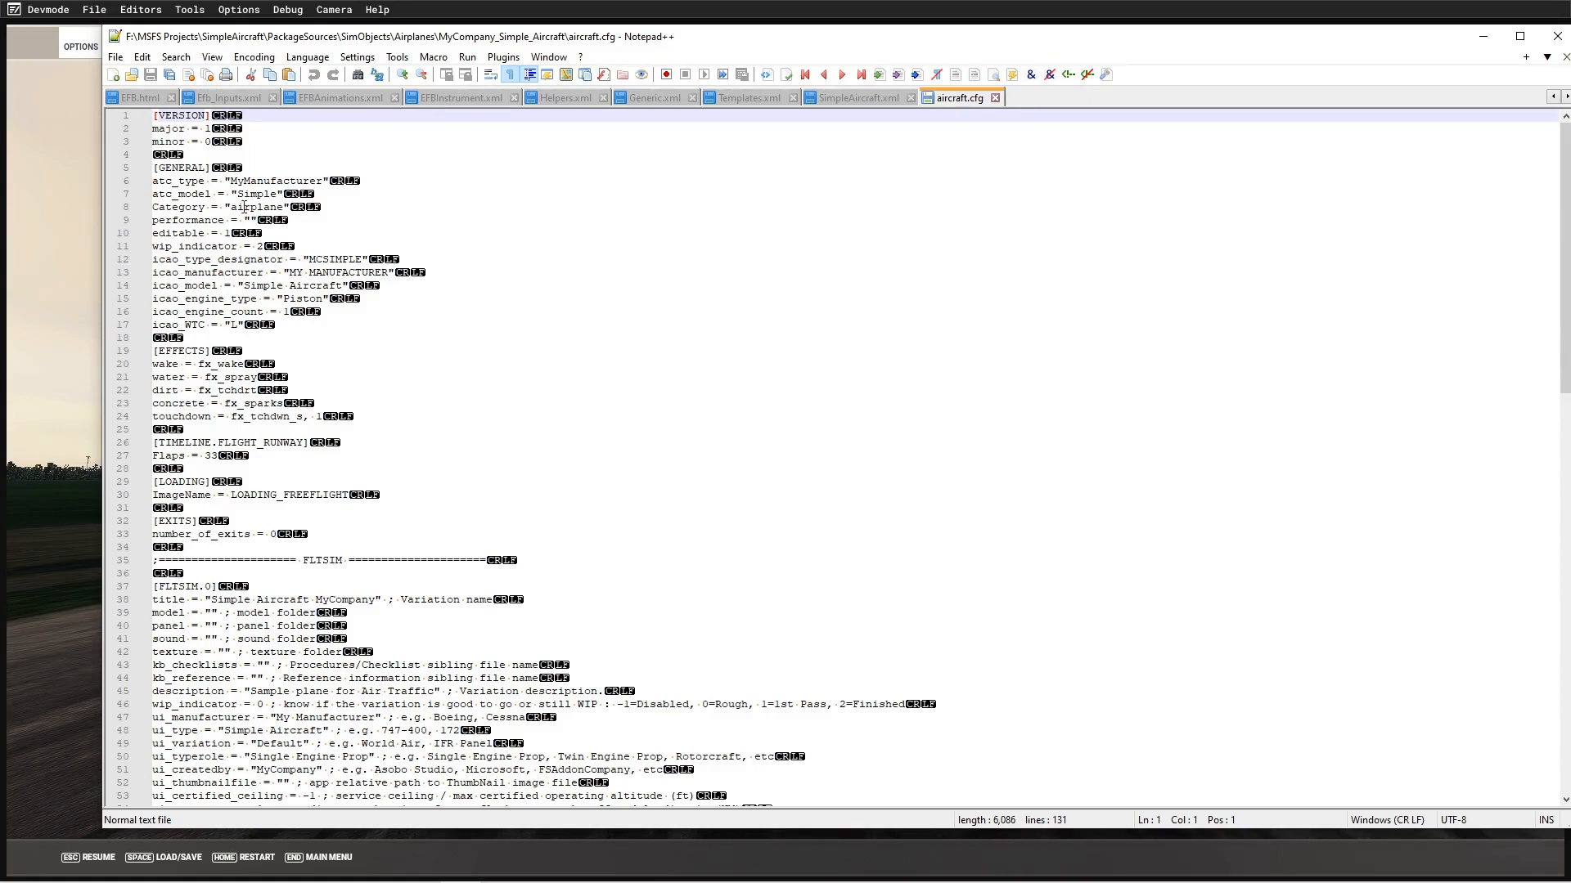
- Examine the atc_type entry in the GENERAL section and the wake entry in the EFFECTS section of aircraft.cfg
{"action": "double_click", "coordinate": [162, 181]}
{"action": "double_click", "coordinate": [279, 181]}
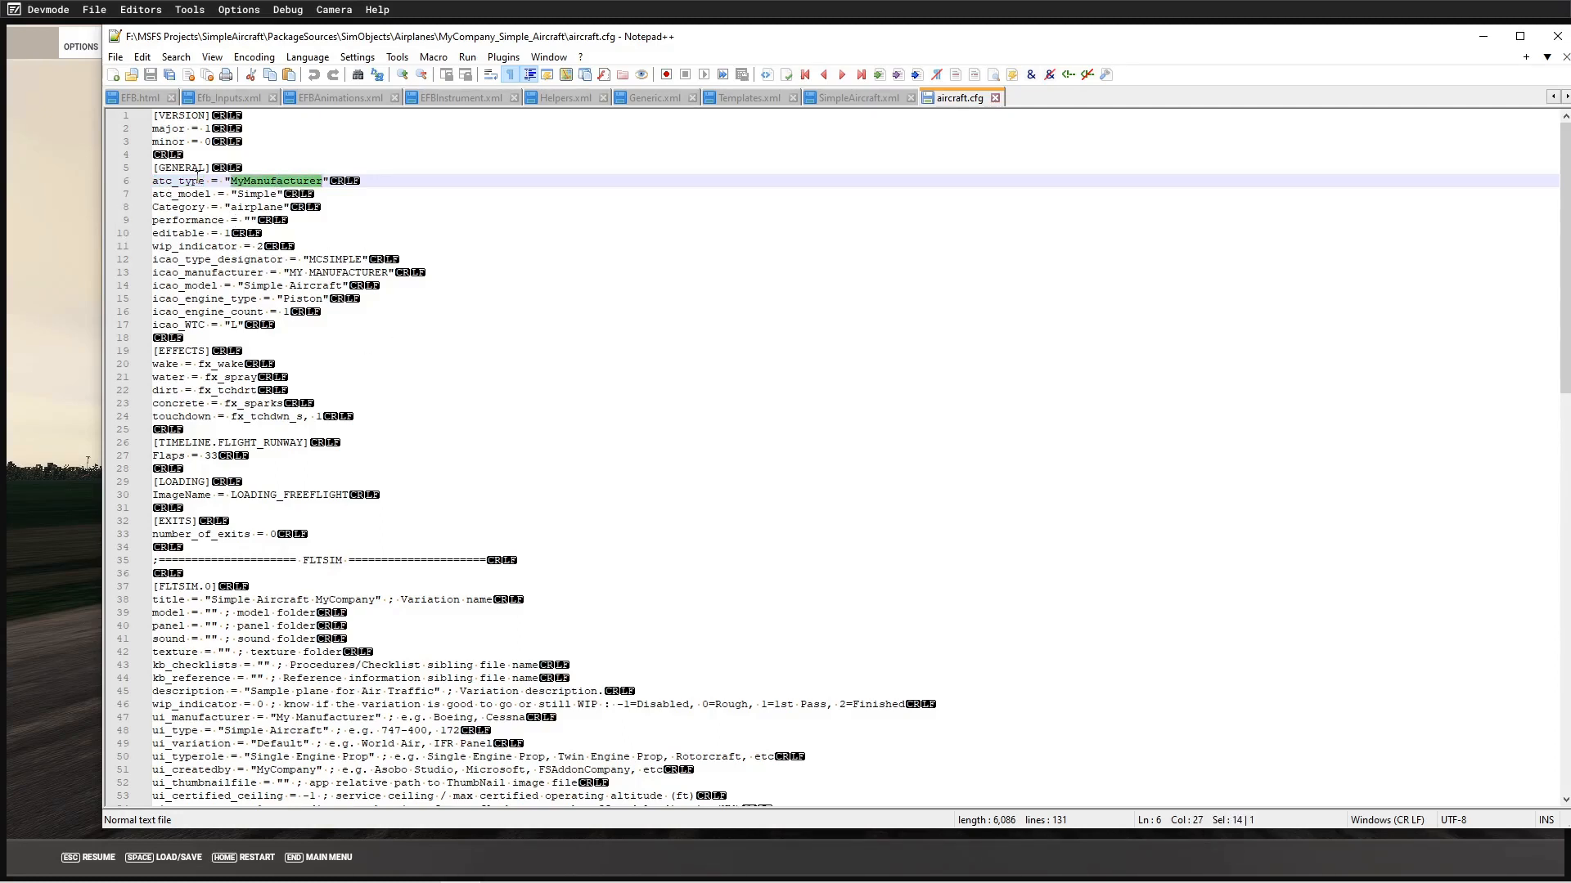
{"action": "double_click", "coordinate": [184, 180]}
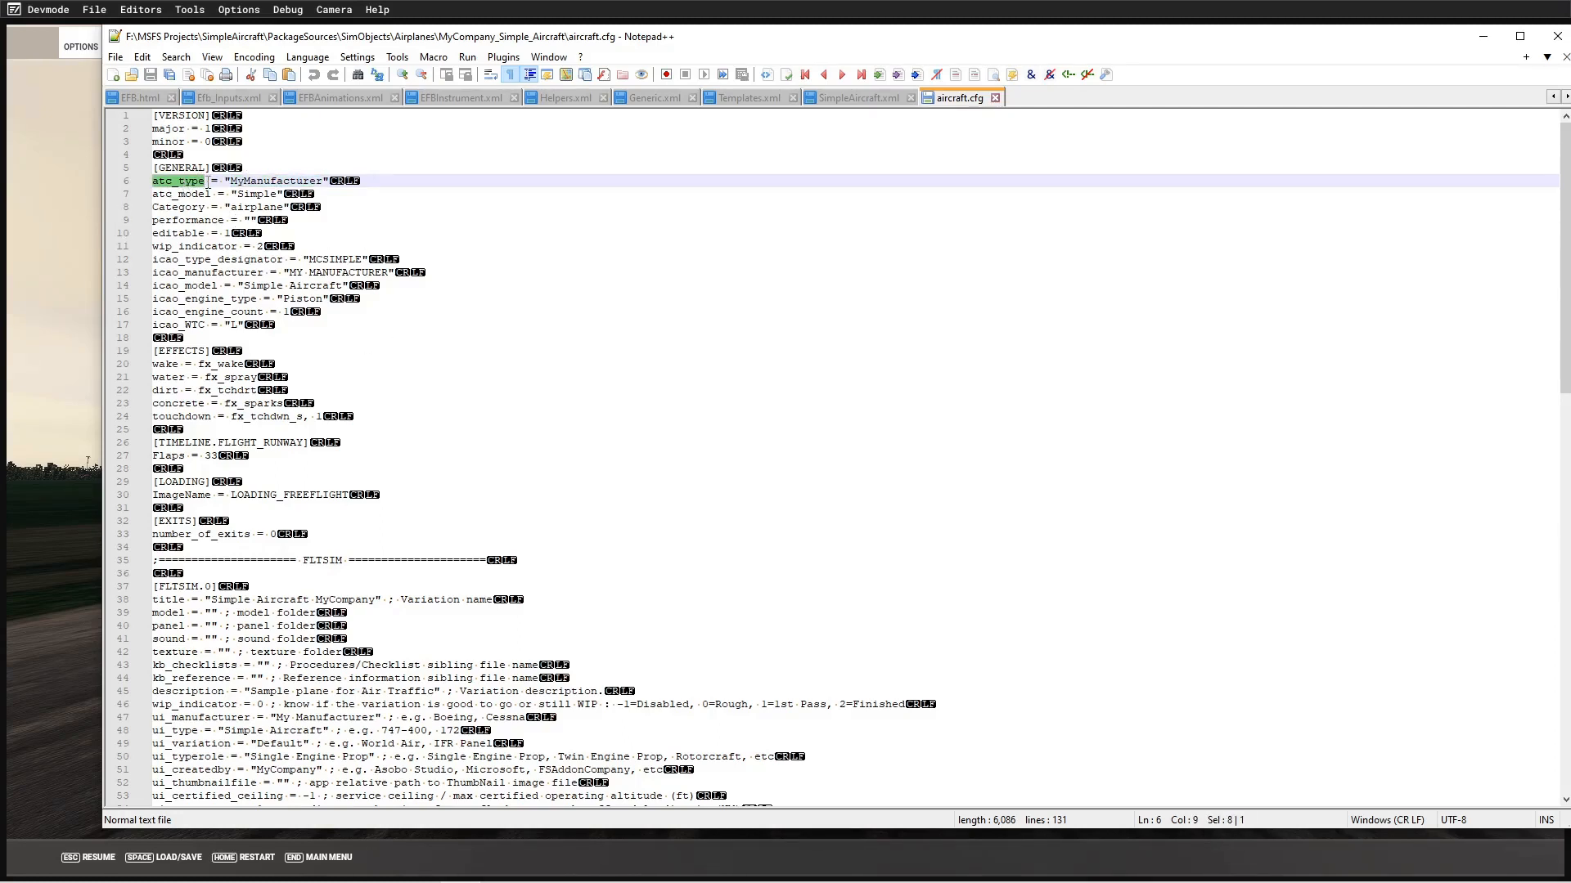
{"action": "double_click", "coordinate": [267, 180]}
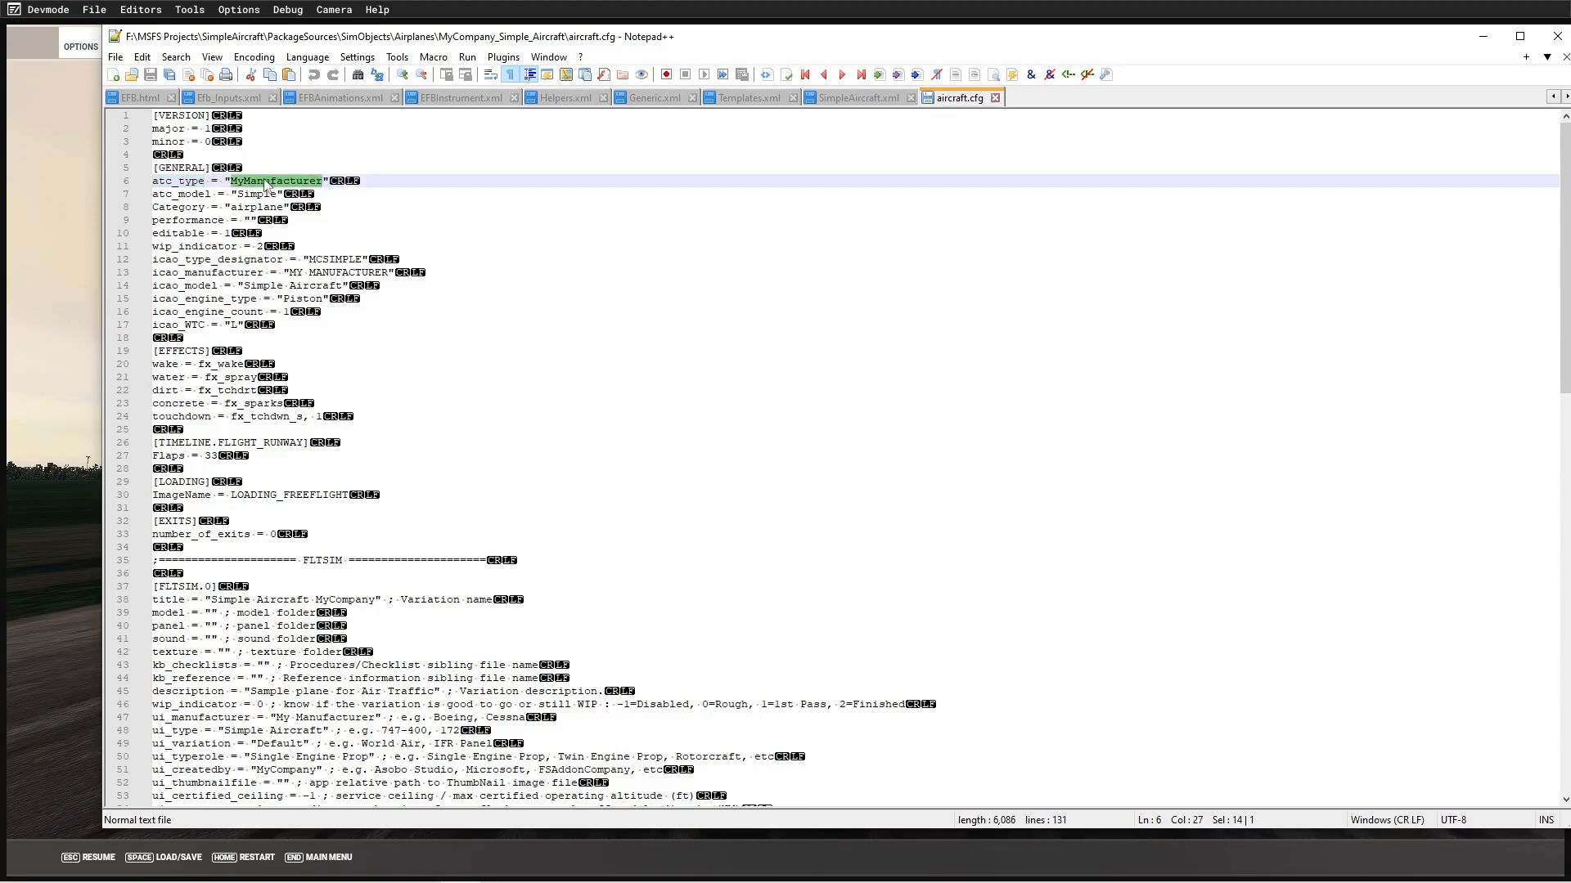
{"action": "double_click", "coordinate": [164, 363]}
{"action": "double_click", "coordinate": [221, 363]}
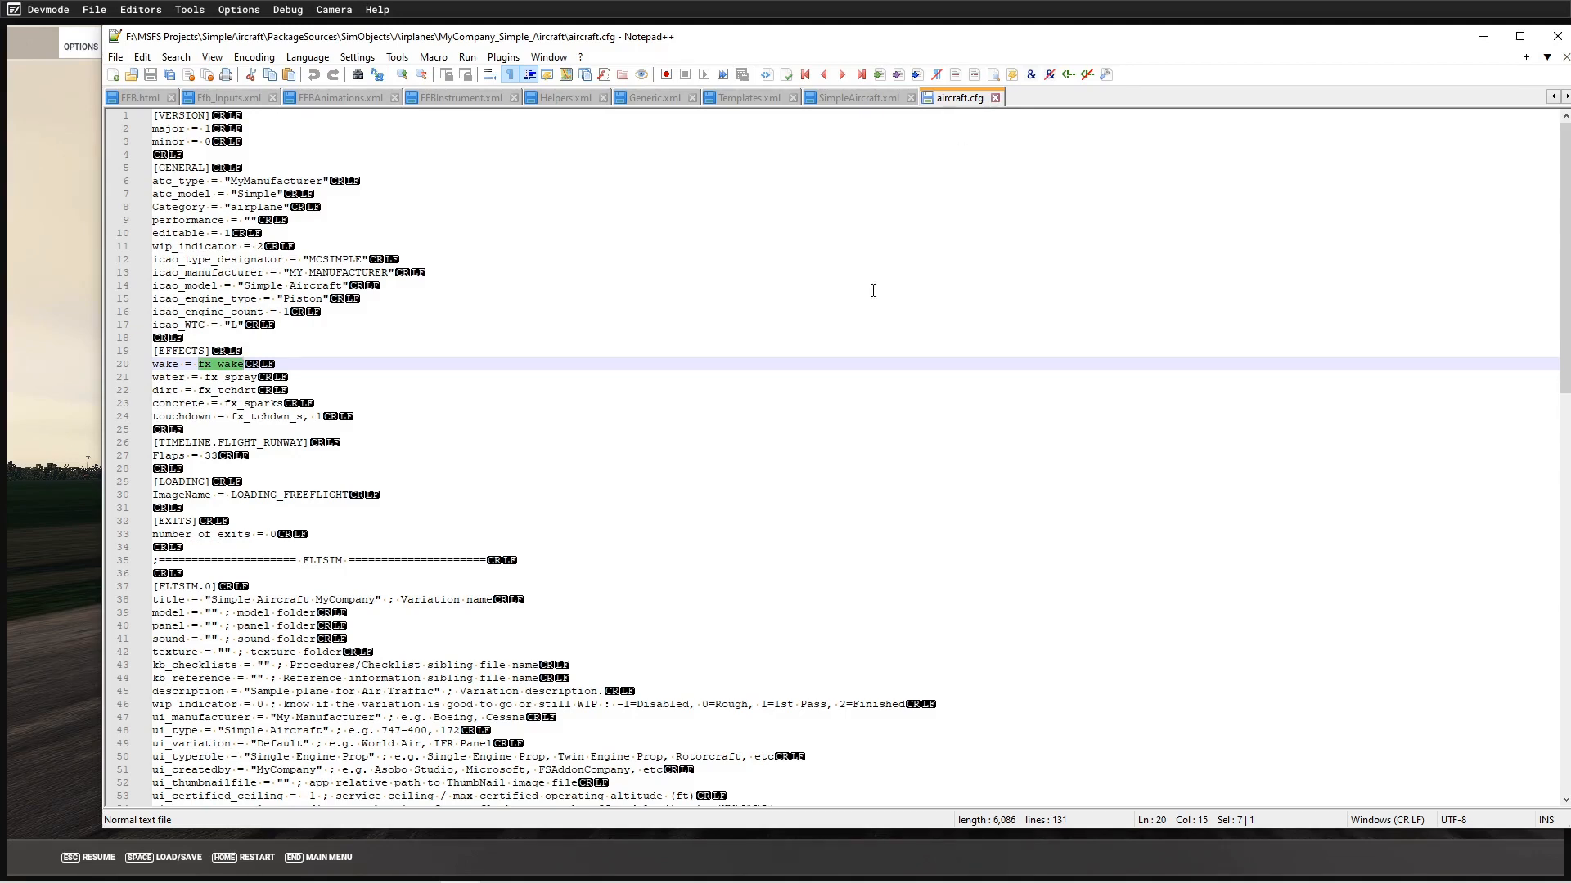
- Move the aircraft.cfg editor aside and bring File Explorer forward on the MyCompany_Simple_Aircraft folder
{"action": "left_click_drag", "start_coordinate": [792, 41], "coordinate": [1017, 33]}
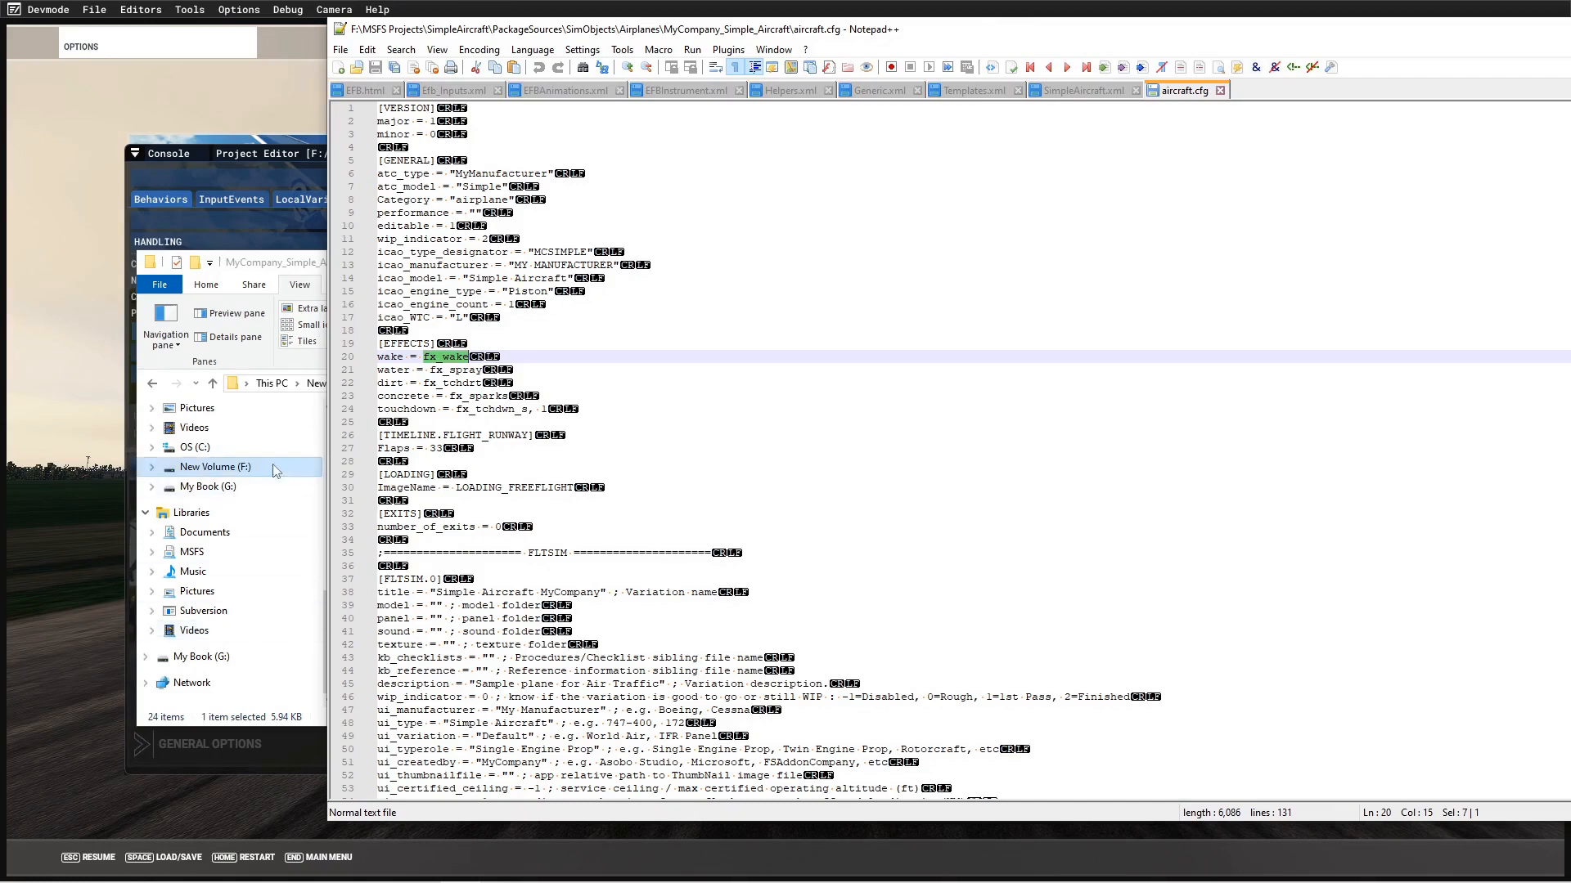
{"action": "left_click", "coordinate": [237, 467]}
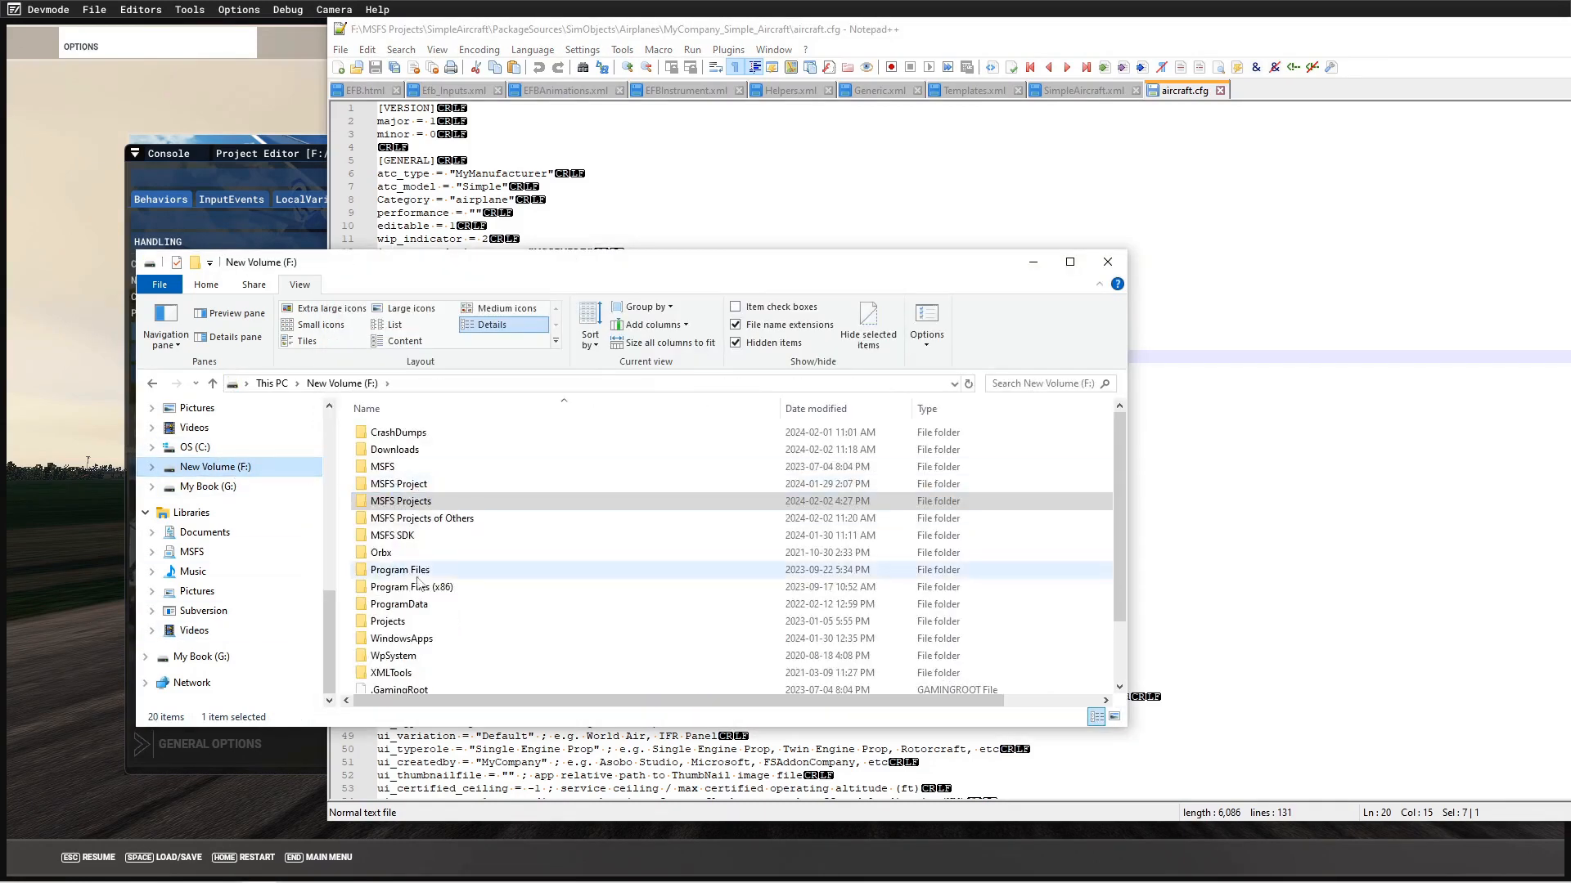
{"action": "left_click", "coordinate": [152, 383]}
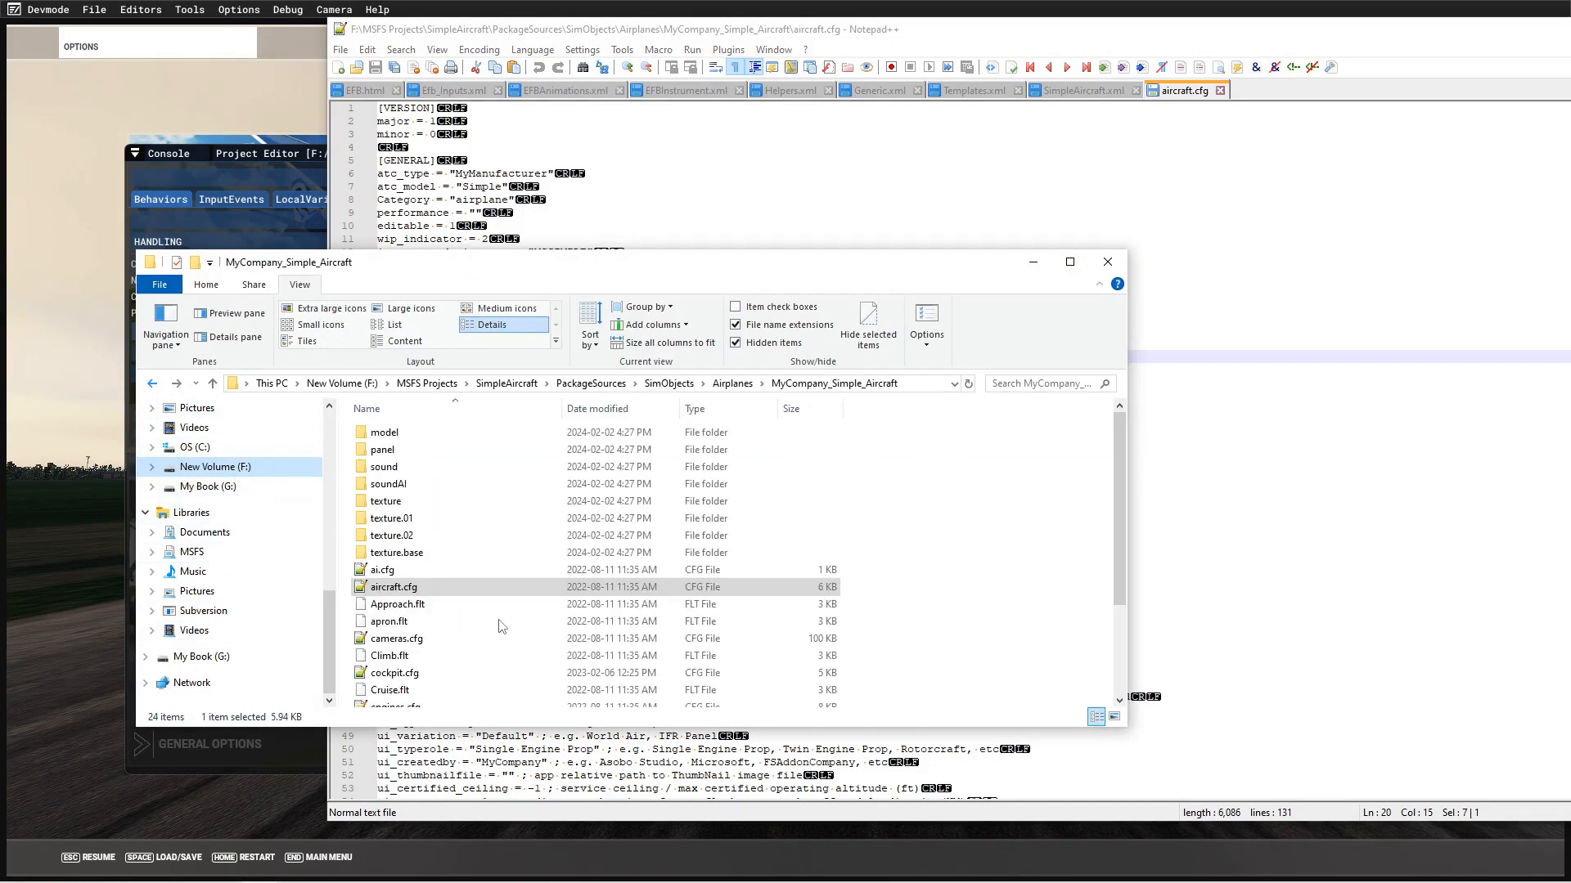
- Open apron.flt from the MyCompany_Simple_Aircraft folder in Notepad++ and examine its settings from ComReceiveBoth through the AutoPilot and Controls sections
{"action": "left_click", "coordinate": [402, 606]}
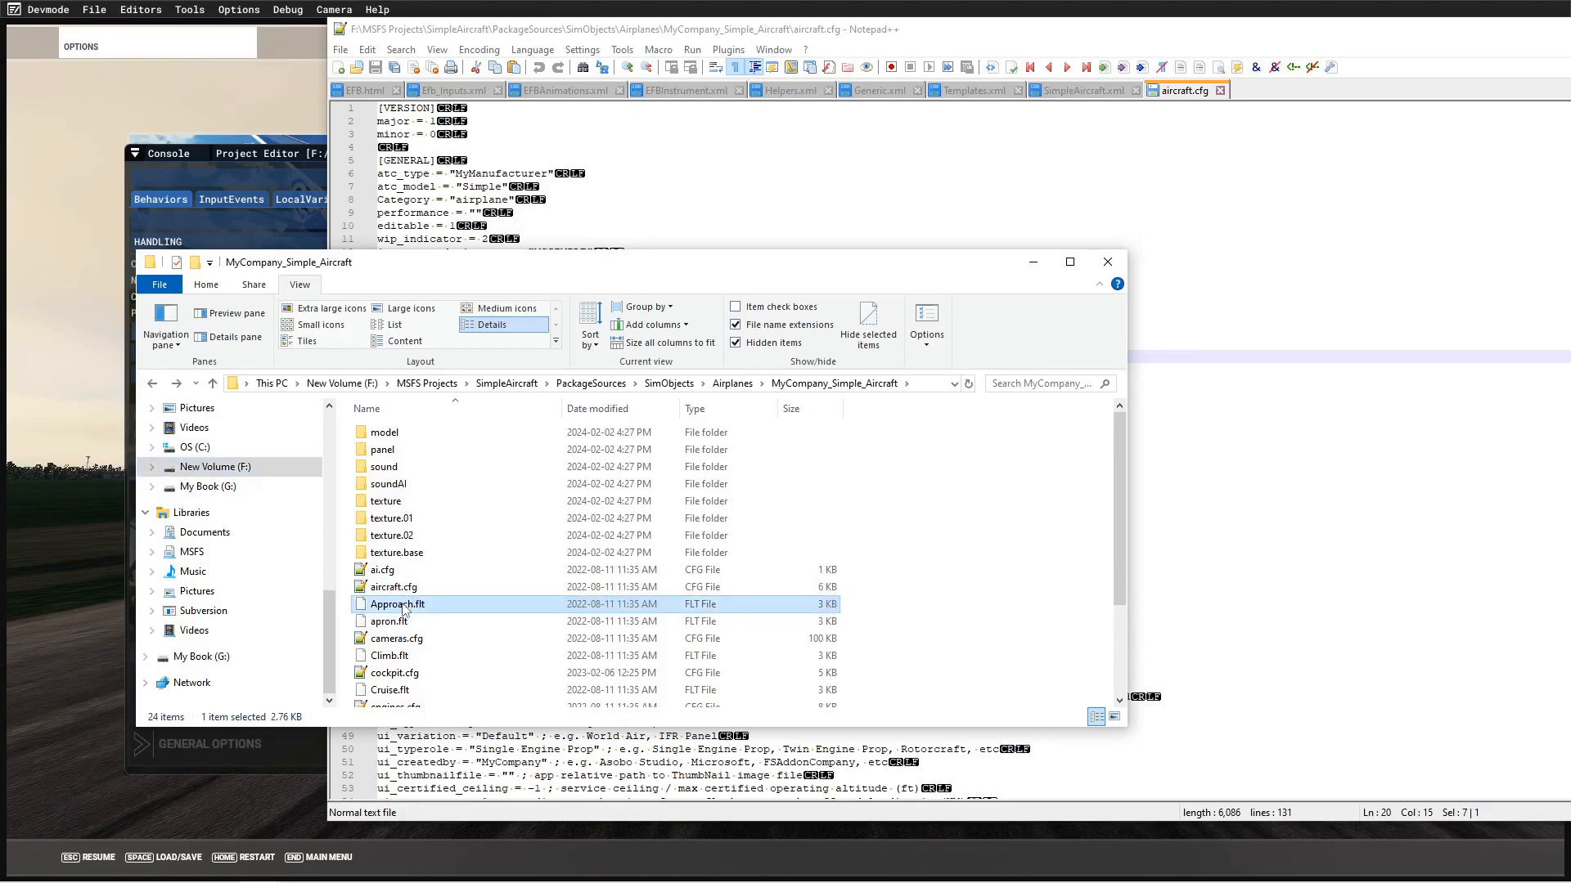
{"action": "left_click", "coordinate": [386, 623]}
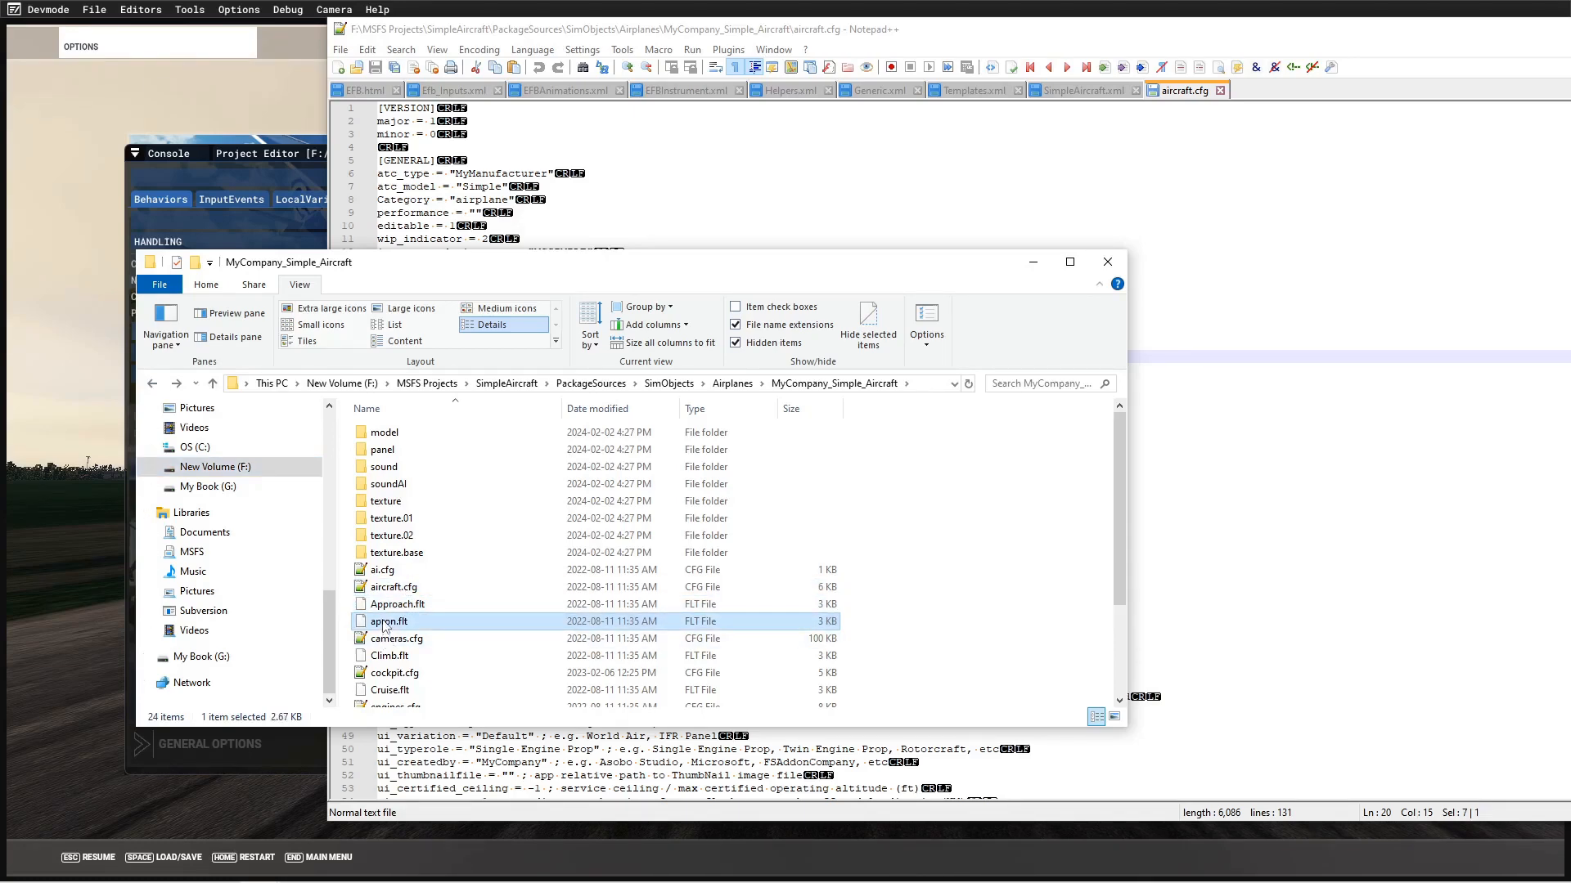
{"action": "right_click", "coordinate": [382, 625]}
{"action": "left_click", "coordinate": [493, 209]}
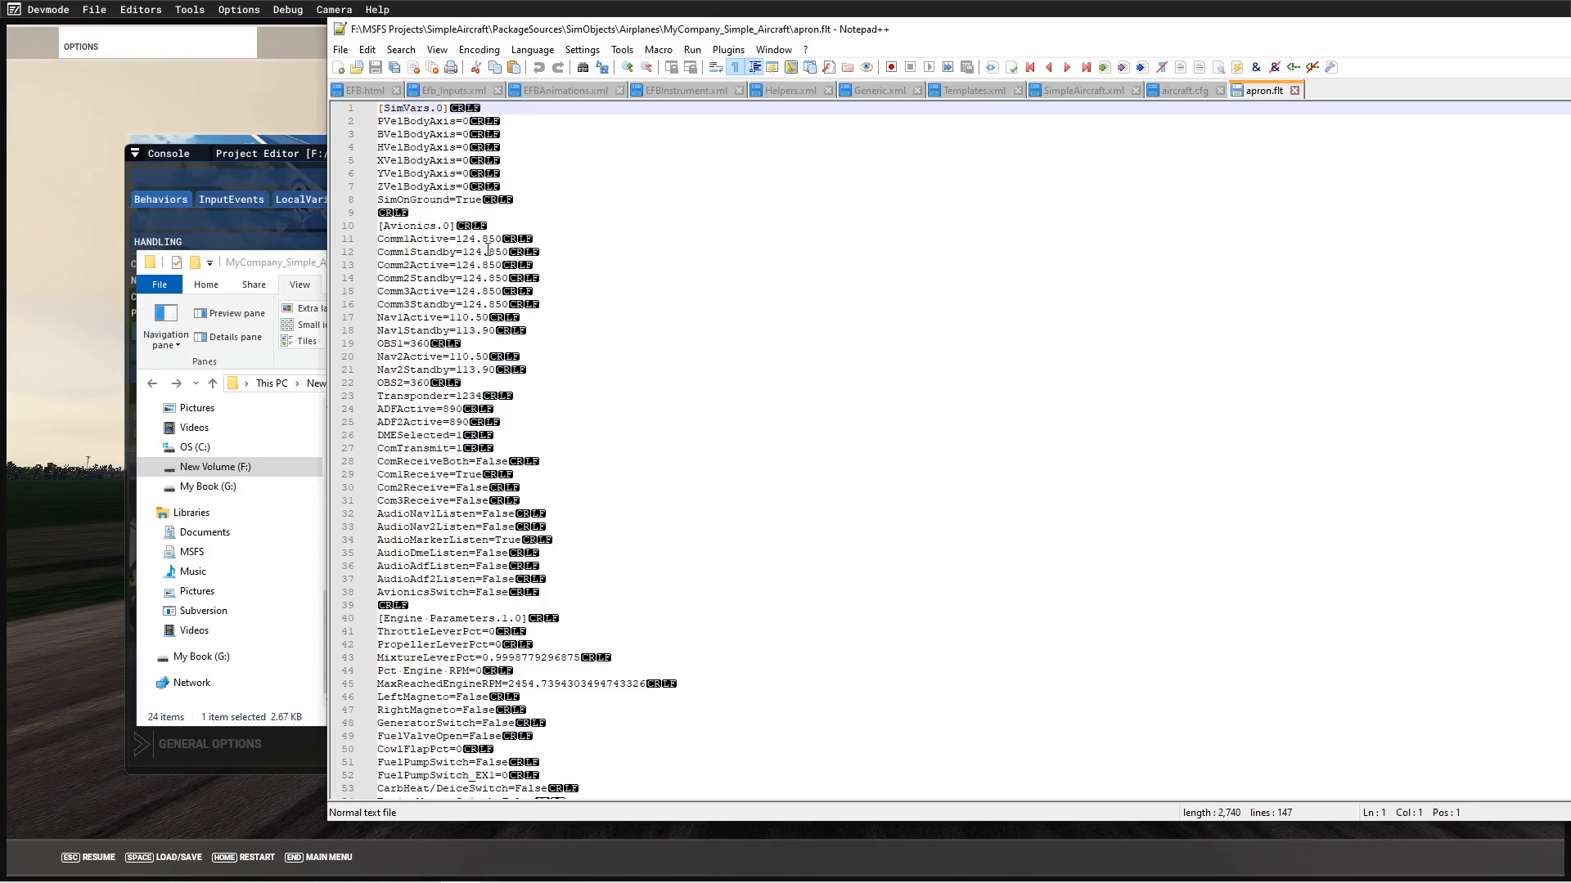
{"action": "double_click", "coordinate": [446, 460]}
{"action": "double_click", "coordinate": [491, 461]}
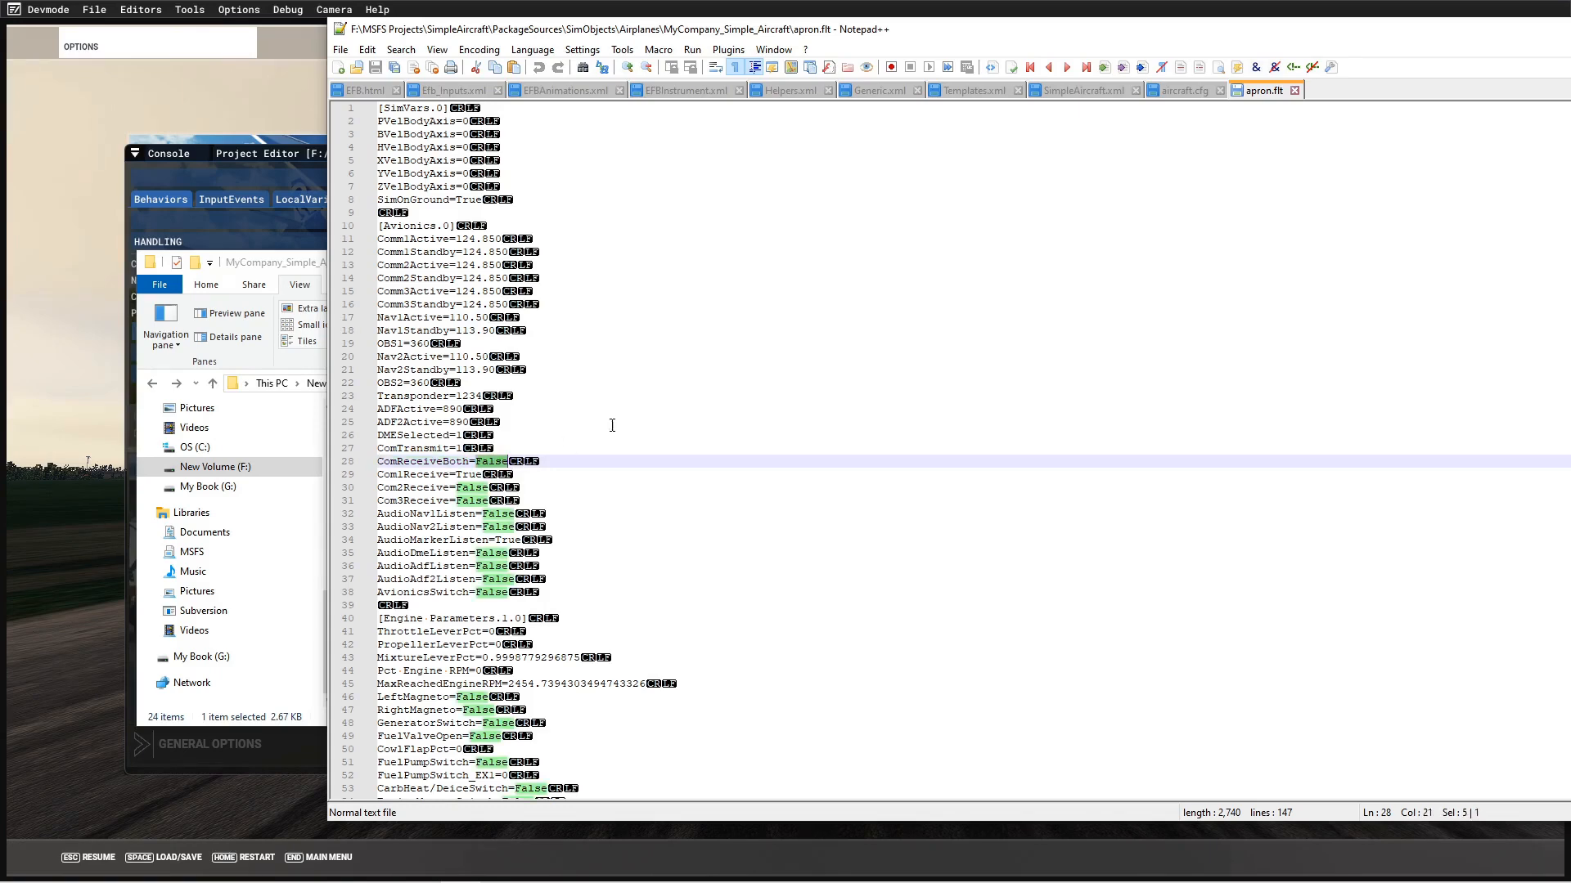
{"action": "scroll", "coordinate": [682, 344], "scroll_direction": "down", "scroll_amount": 20}
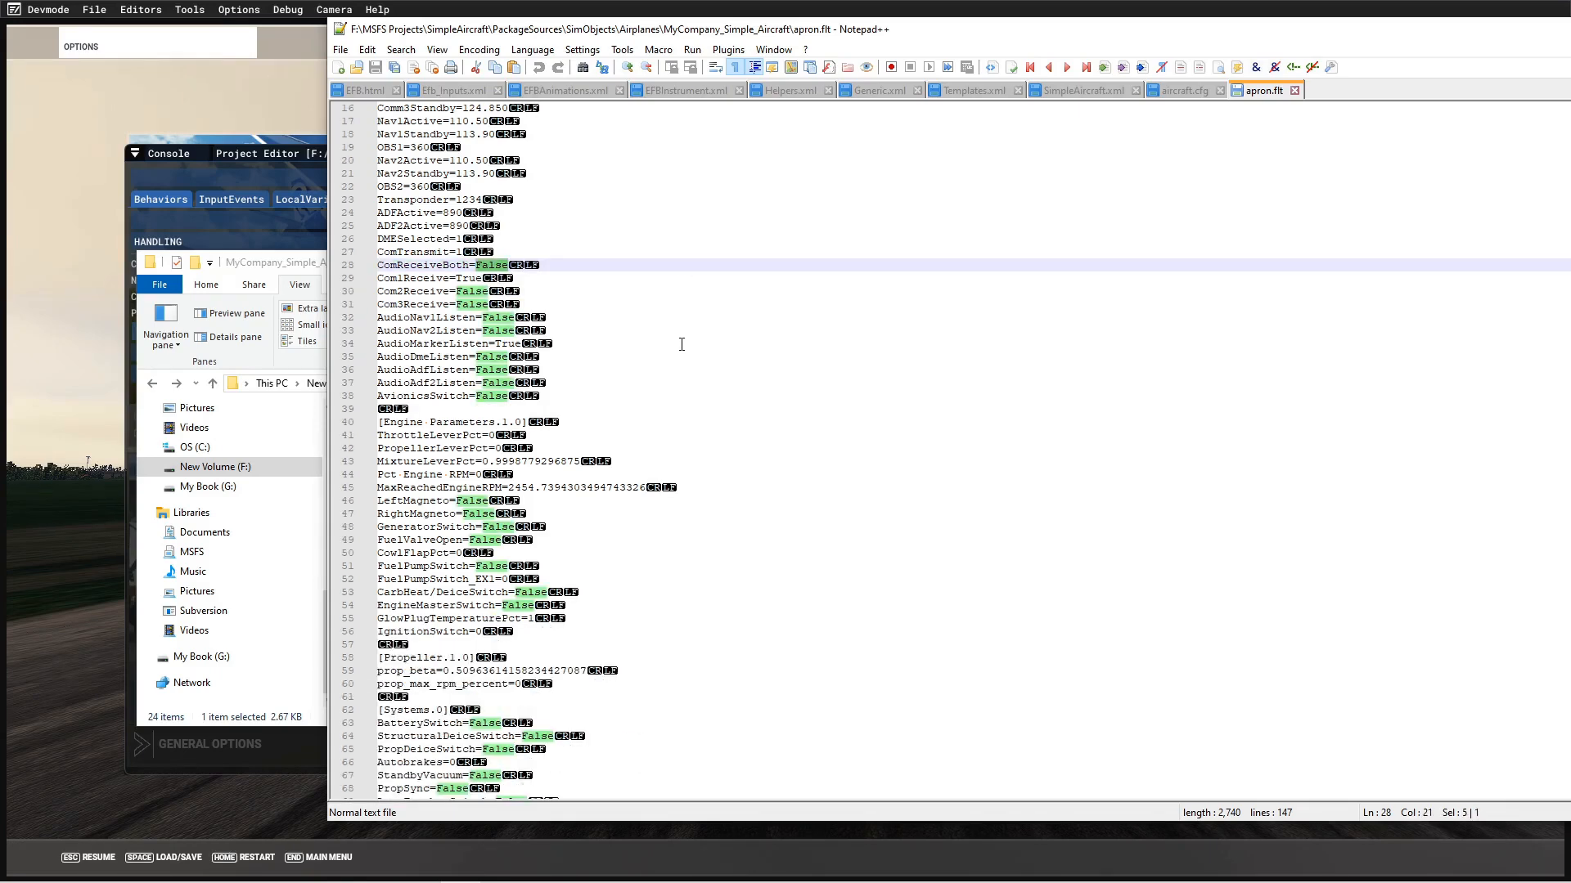
{"action": "scroll", "coordinate": [680, 341], "scroll_direction": "down", "scroll_amount": 11}
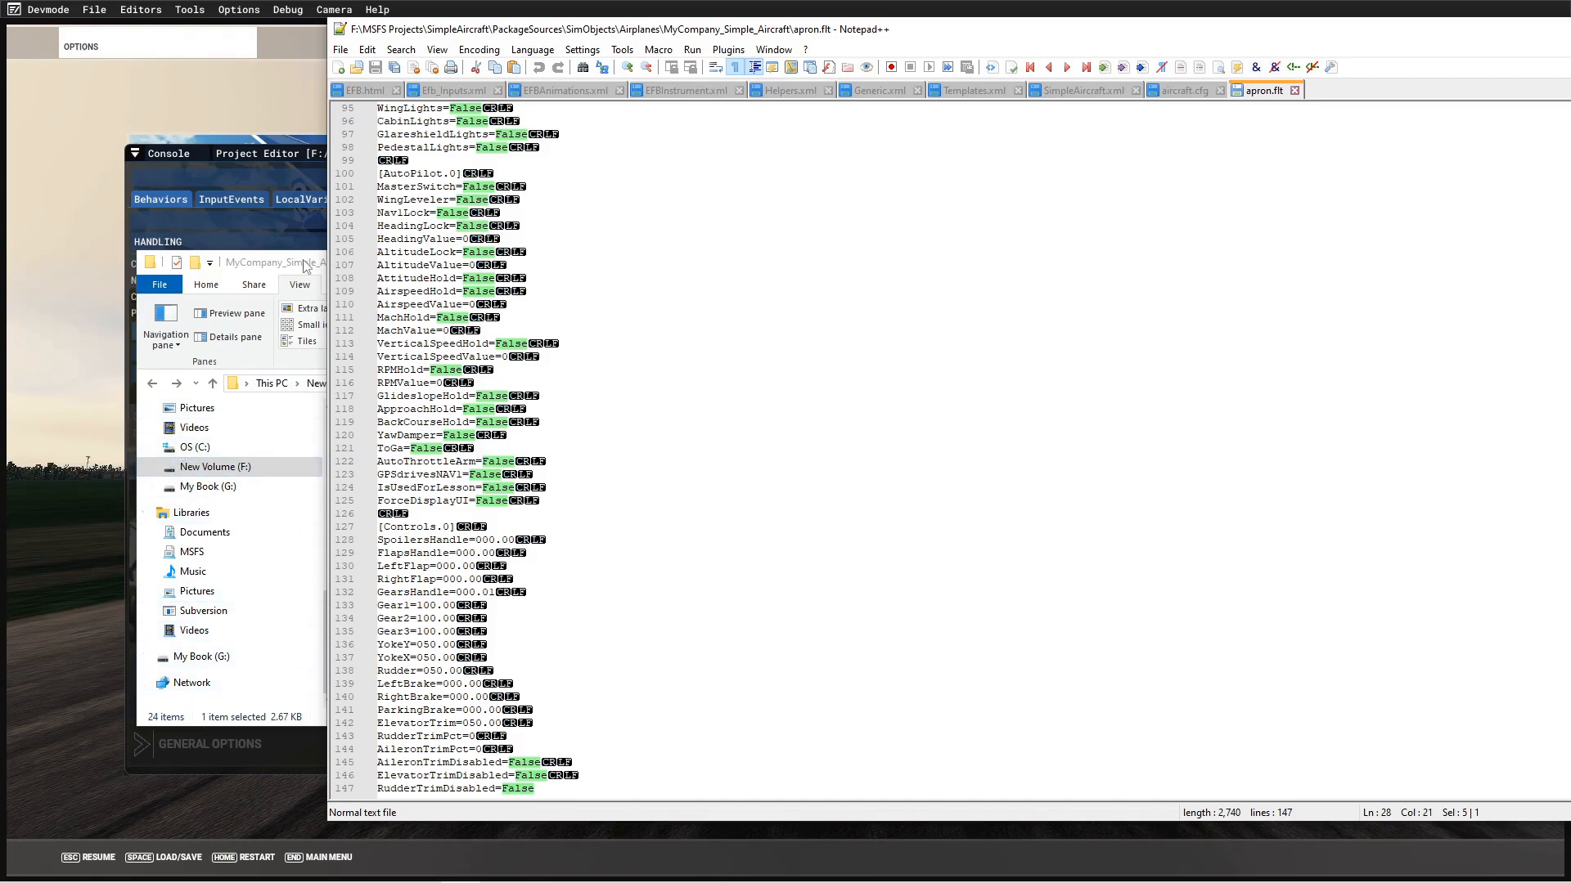
- Return to File Explorer, open SimpleAircraft.xml from the model folder in Notepad++, and review it from the Behaviors section up to the Animation definitions
{"action": "left_click", "coordinate": [308, 261]}
{"action": "double_click", "coordinate": [381, 433]}
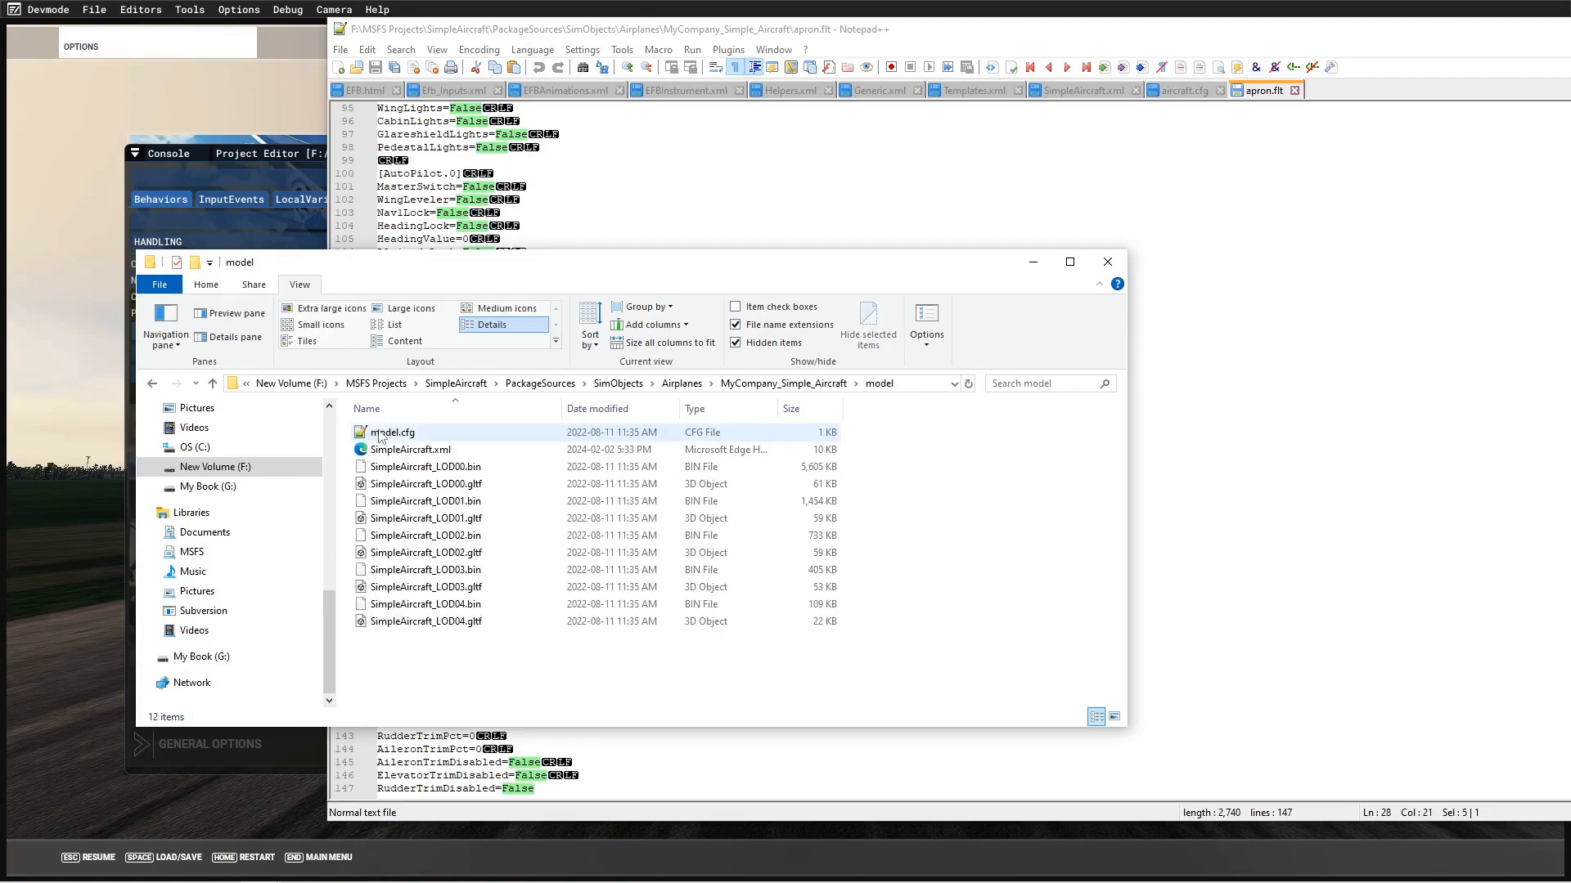
{"action": "left_click", "coordinate": [409, 451]}
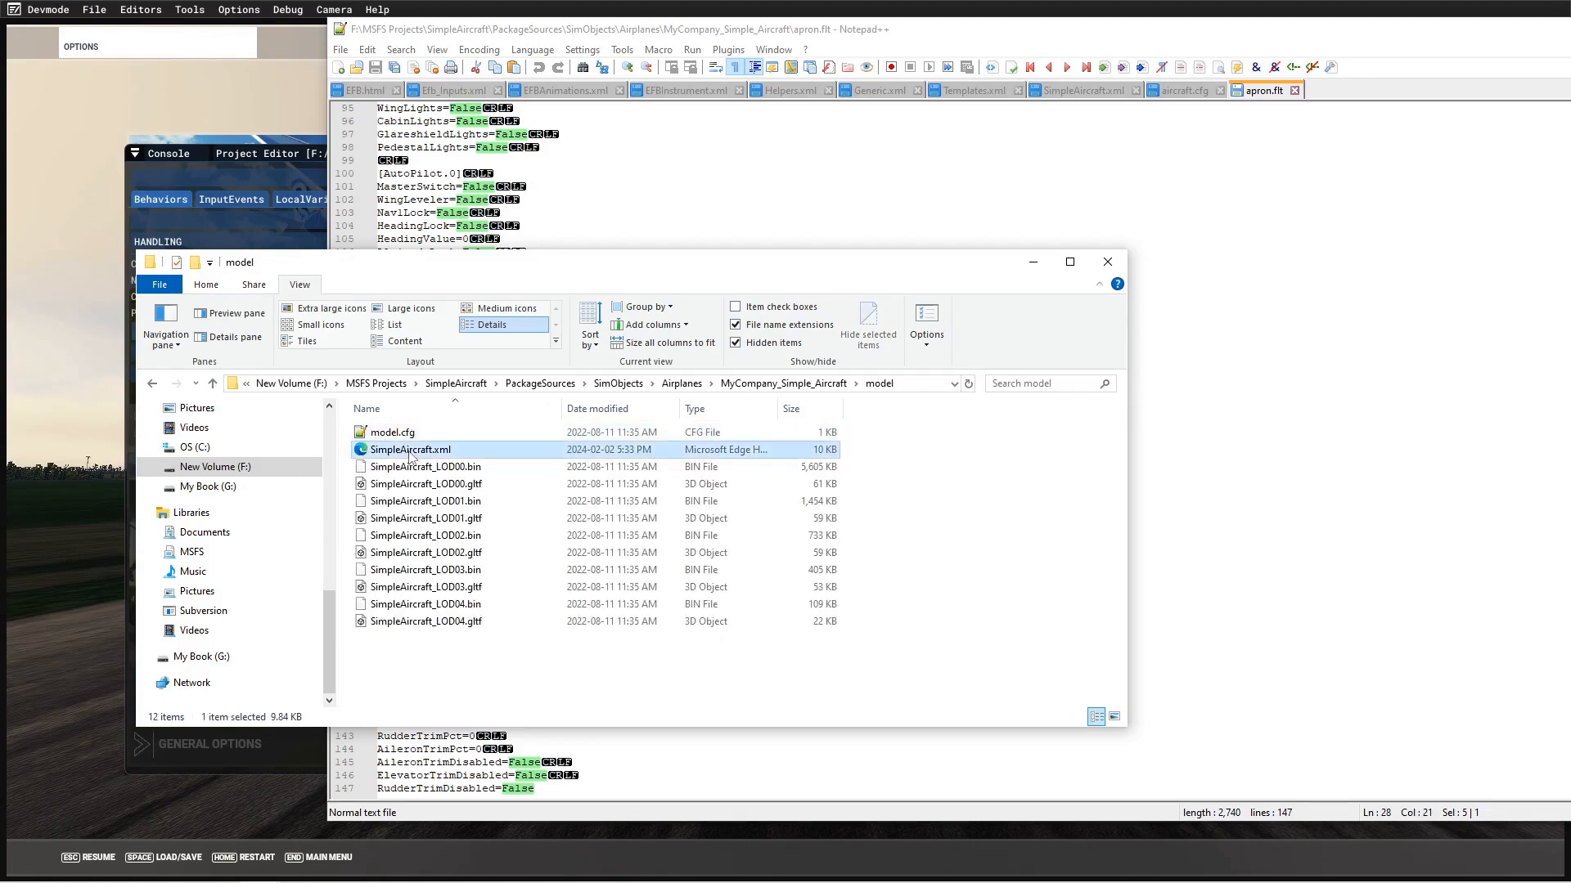
{"action": "right_click", "coordinate": [409, 452]}
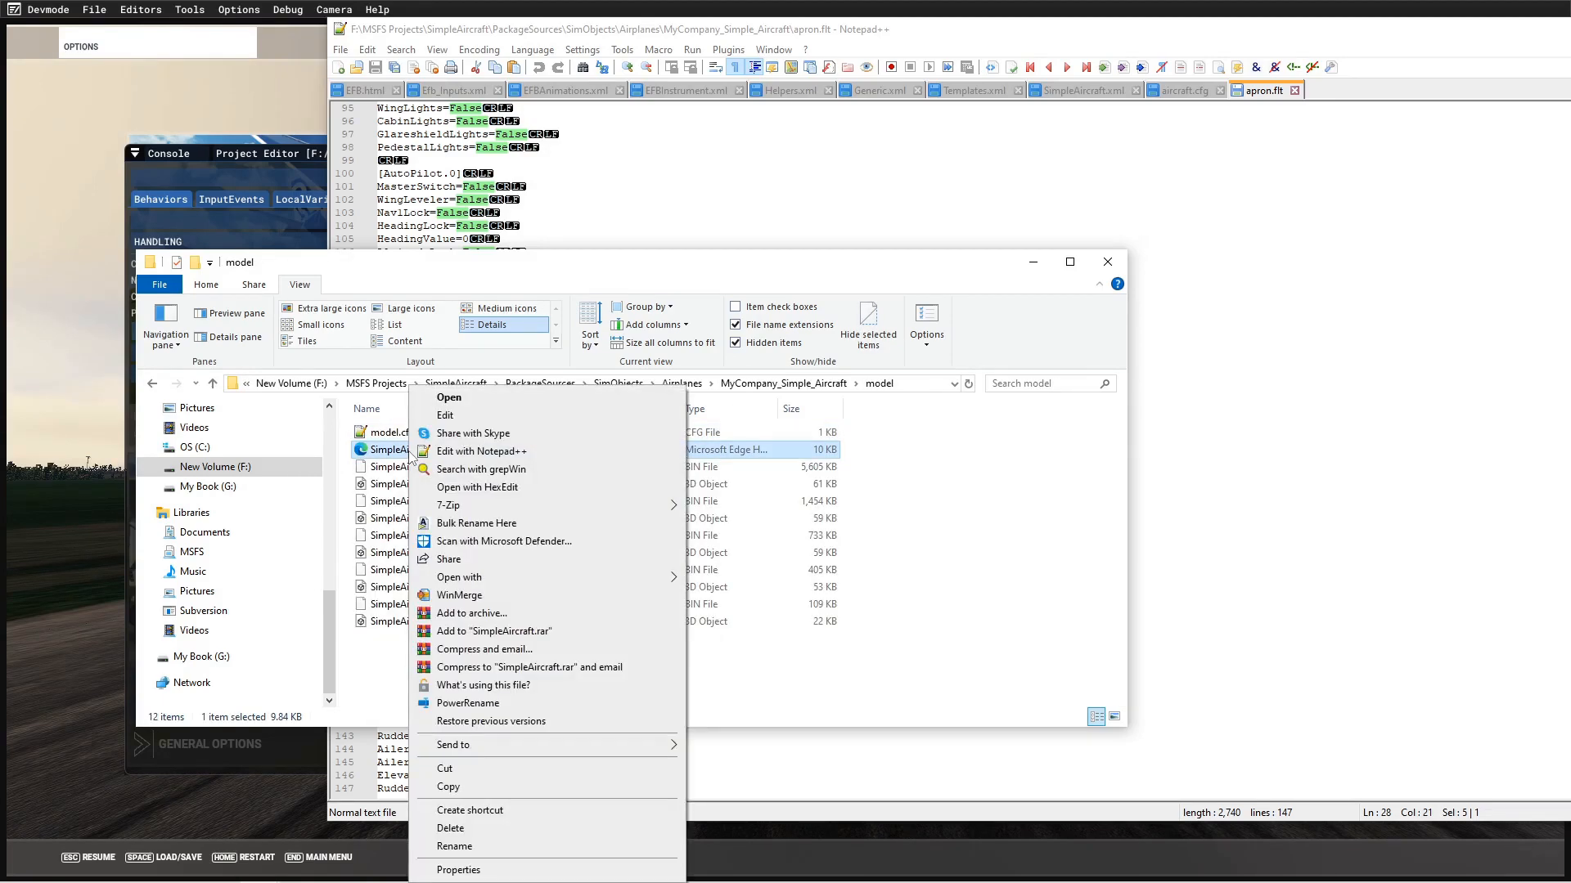
{"action": "left_click", "coordinate": [478, 451]}
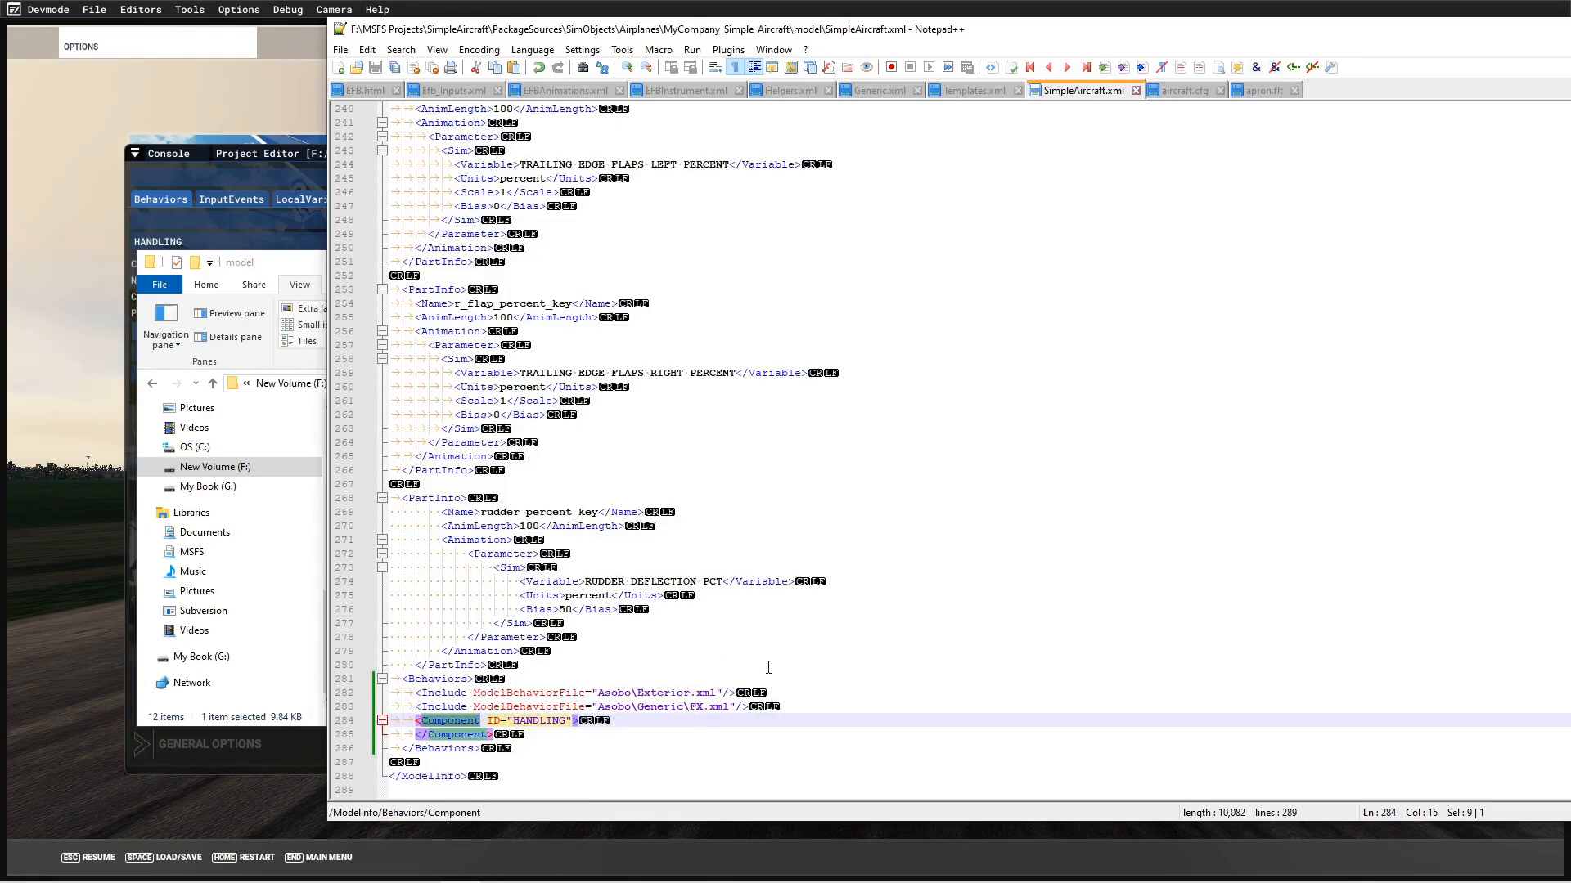
{"action": "scroll", "coordinate": [973, 558], "scroll_direction": "up", "scroll_amount": 20}
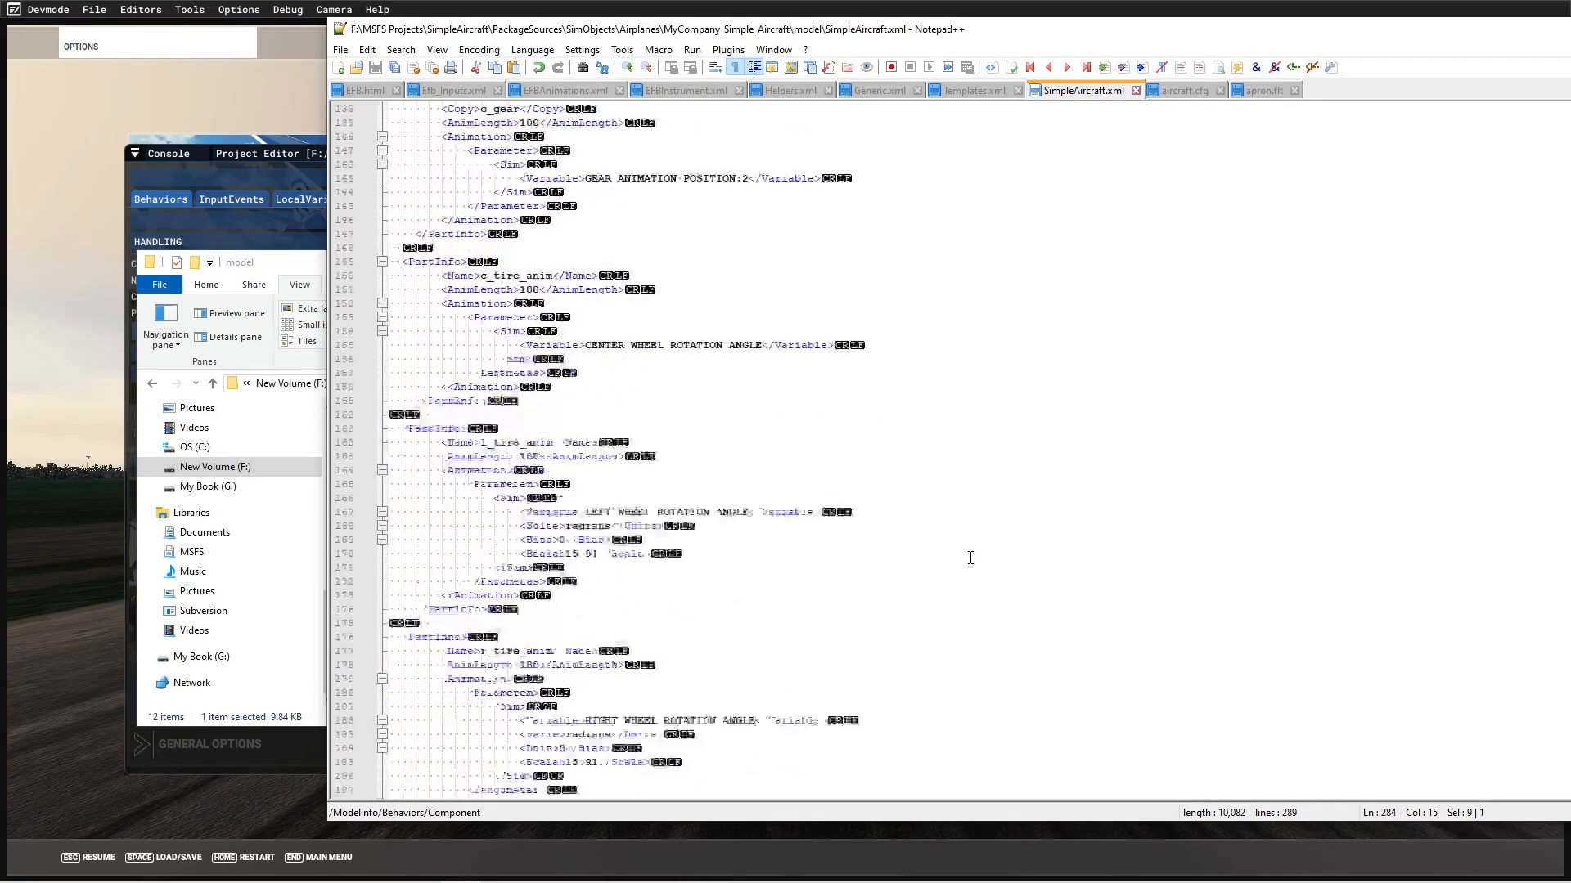
{"action": "scroll", "coordinate": [971, 558], "scroll_direction": "up", "scroll_amount": 20}
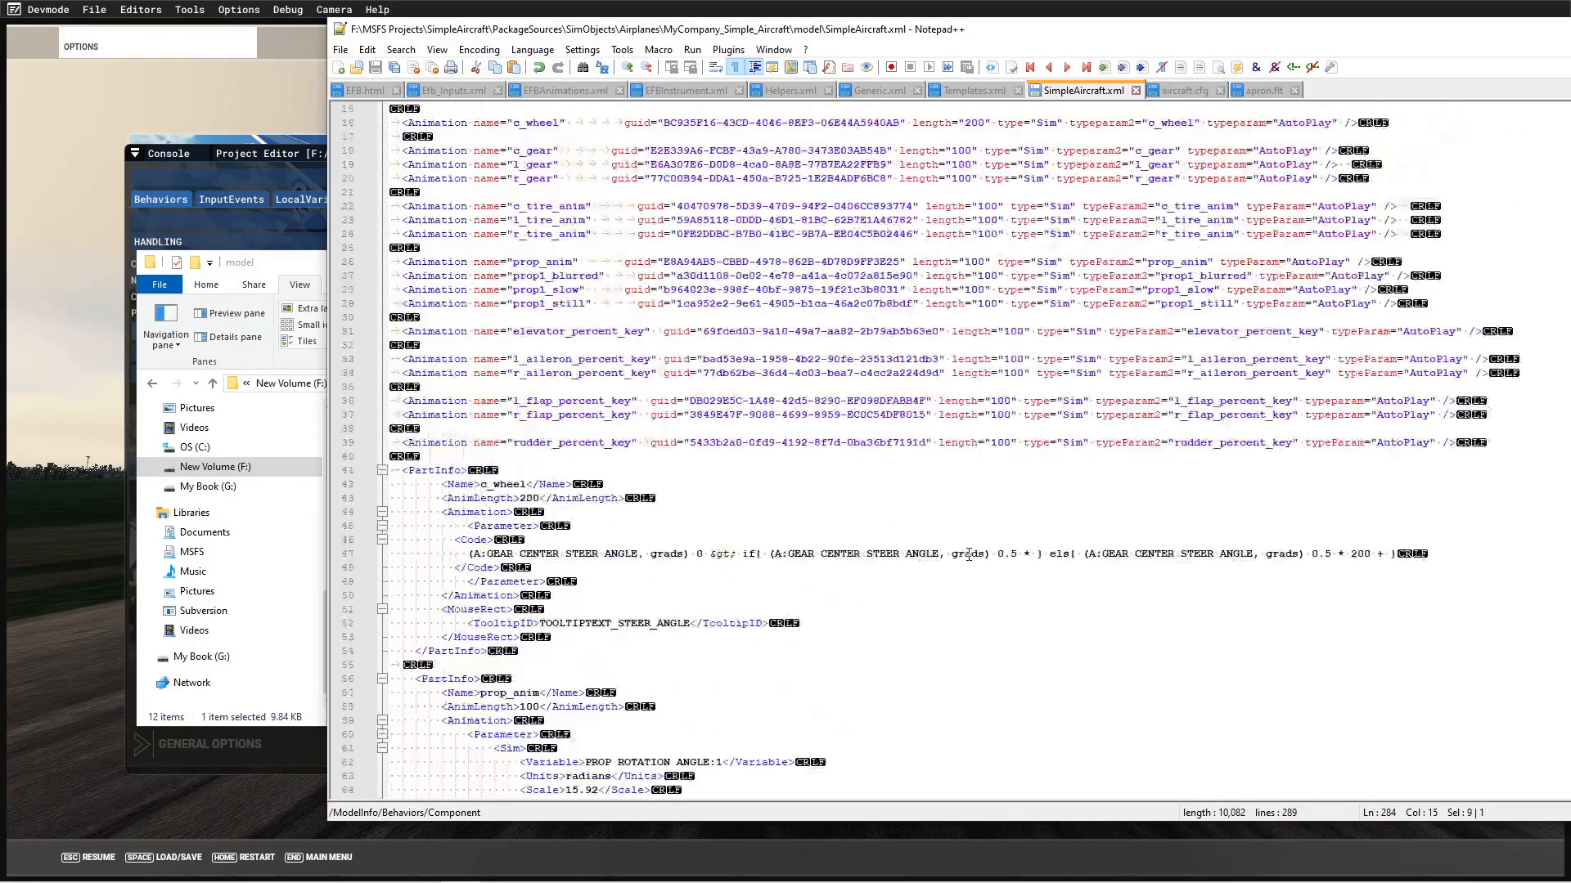